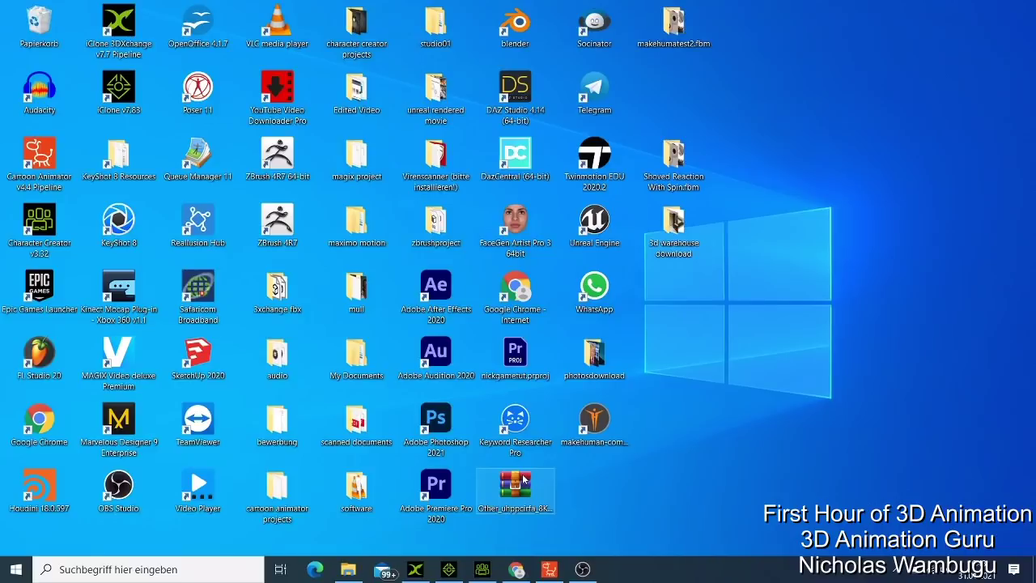
Look over the 3D animation search results, then hide the browser and bring Character Creator 3 forward.
{"action": "left_click", "coordinate": [516, 570]}
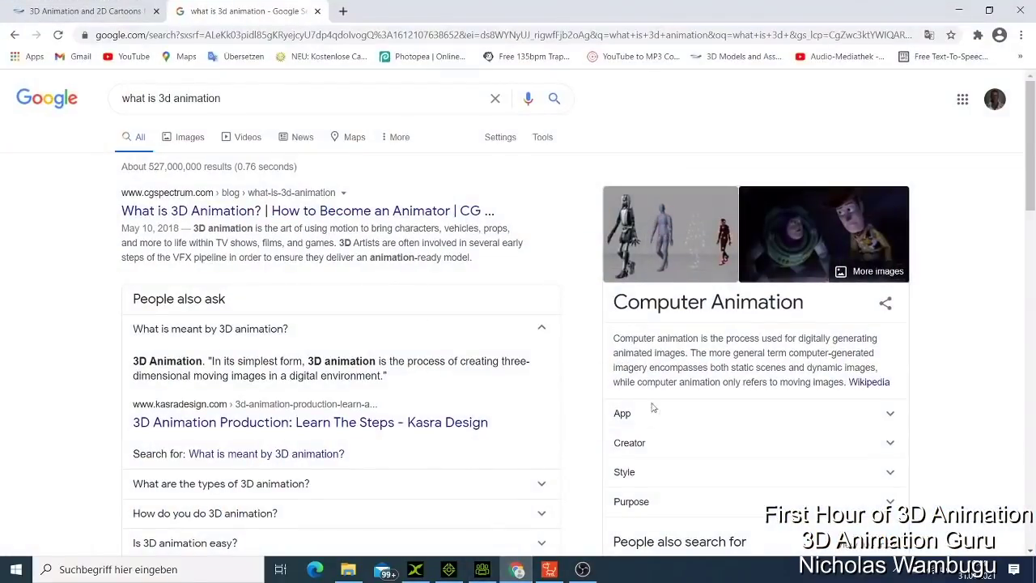
{"action": "scroll", "coordinate": [776, 361], "scroll_direction": "down", "scroll_amount": 2}
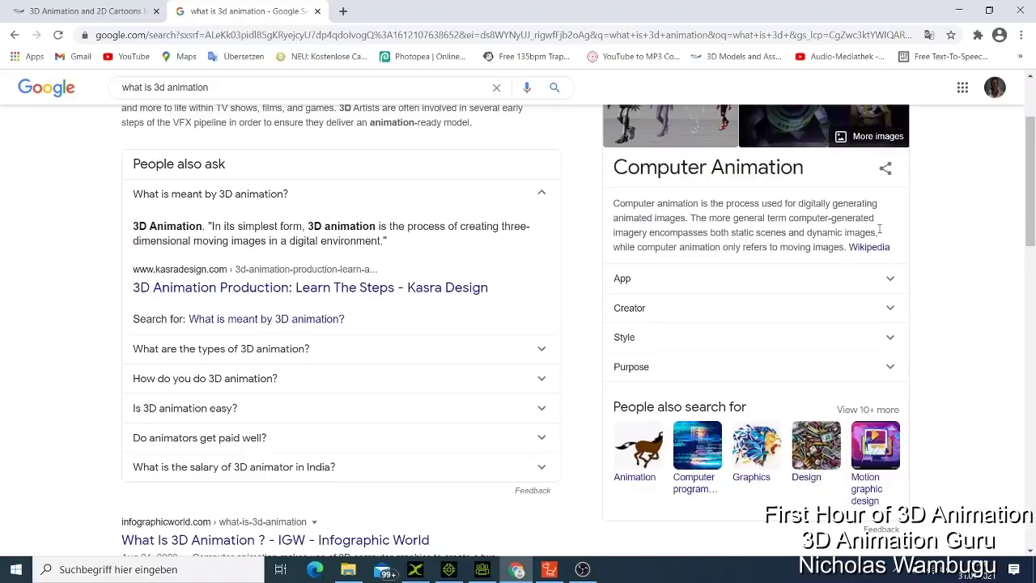
{"action": "scroll", "coordinate": [913, 166], "scroll_direction": "up", "scroll_amount": 2}
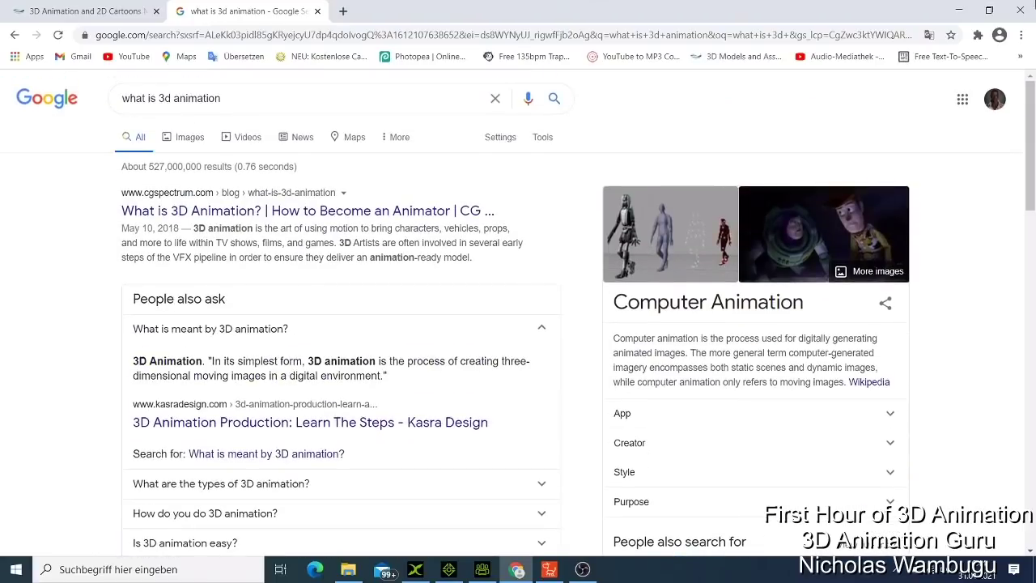
{"action": "left_click", "coordinate": [958, 10]}
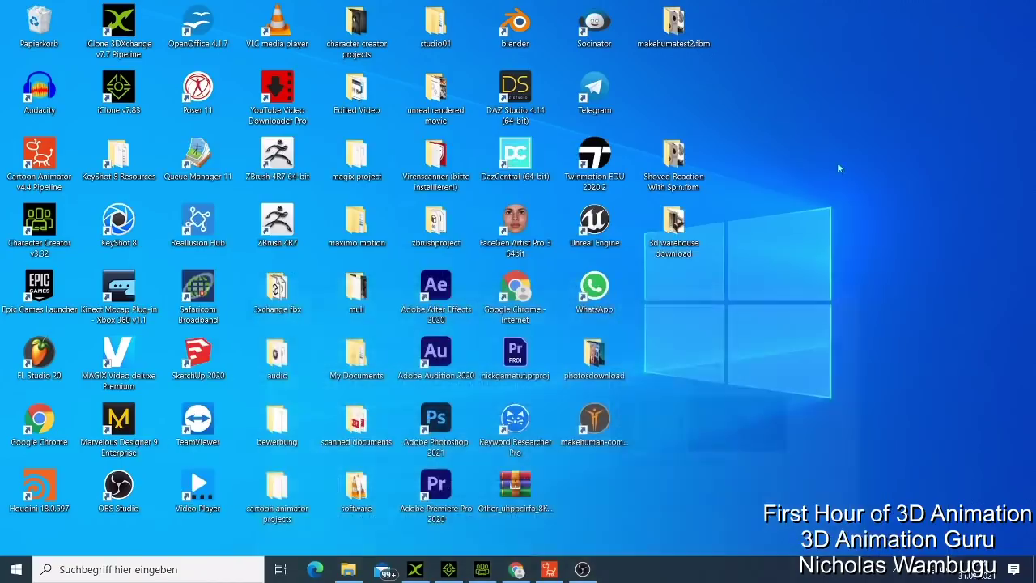
{"action": "left_click", "coordinate": [480, 567]}
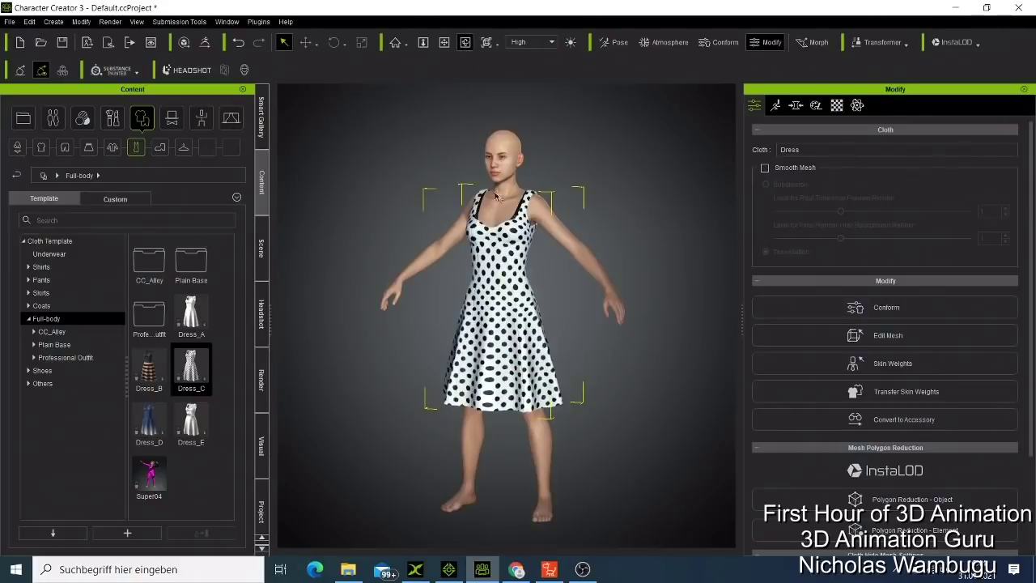
Orbit to the character's side, select the avatar's body instead of the dress, and pick Move.
{"action": "left_click", "coordinate": [465, 42]}
{"action": "left_click_drag", "start_coordinate": [550, 364], "coordinate": [555, 273]}
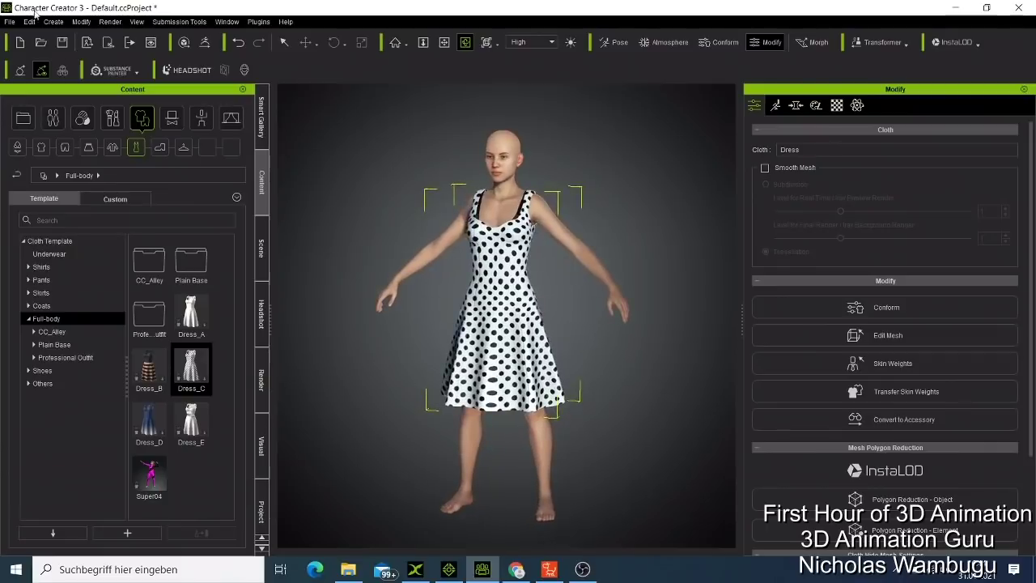
{"action": "left_click", "coordinate": [283, 41]}
{"action": "left_click", "coordinate": [504, 152]}
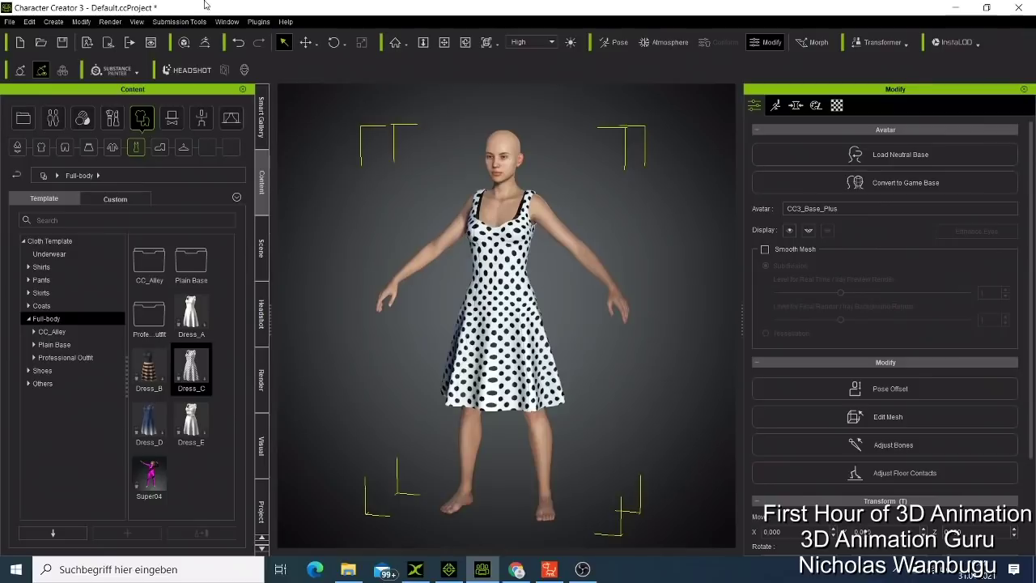
{"action": "left_click", "coordinate": [306, 42]}
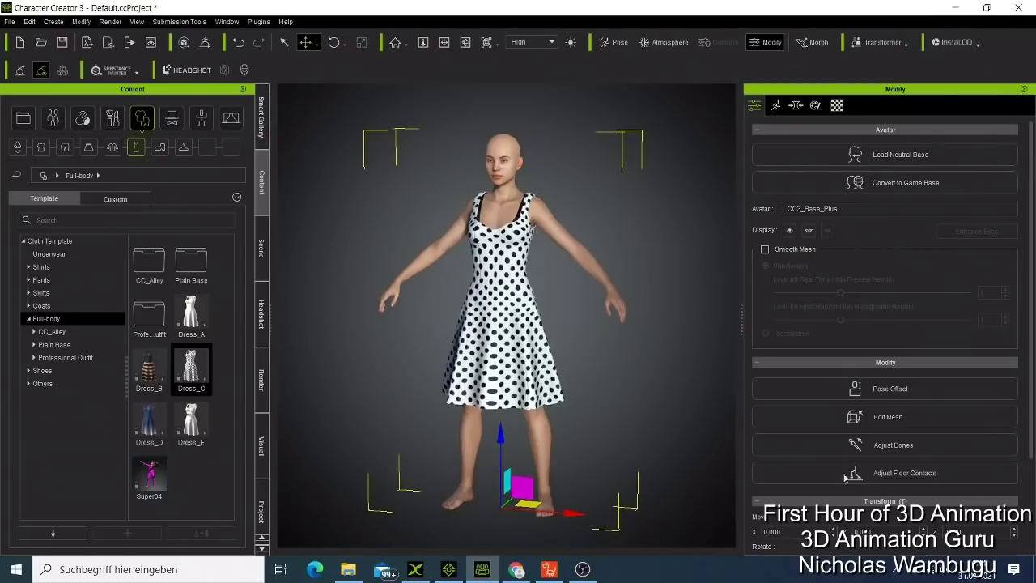
Zoom, pan and orbit the viewport down toward the avatar's feet.
{"action": "scroll", "coordinate": [846, 480], "scroll_direction": "down", "scroll_amount": 3}
{"action": "scroll", "coordinate": [838, 441], "scroll_direction": "up", "scroll_amount": 3}
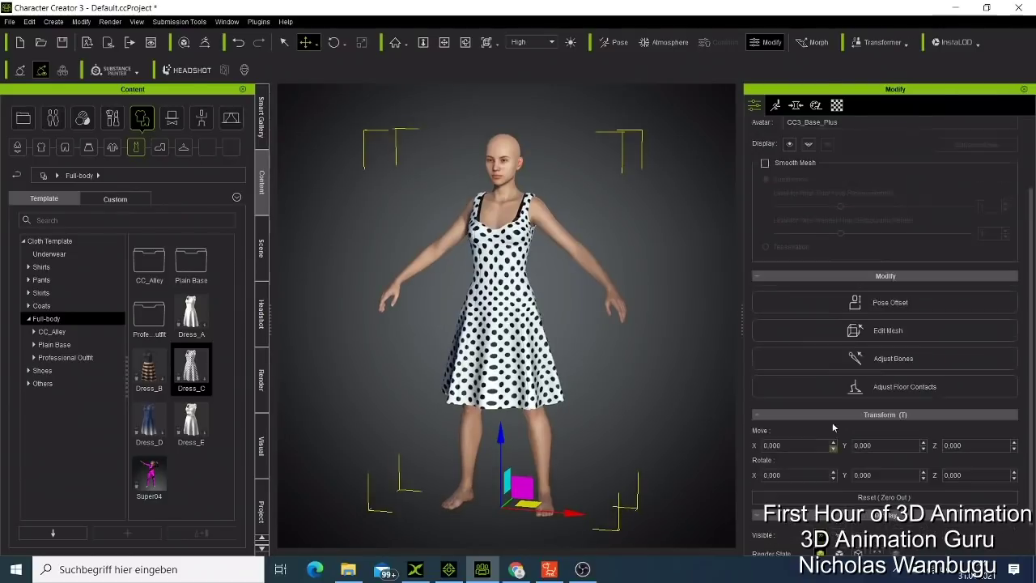
{"action": "scroll", "coordinate": [782, 122], "scroll_direction": "down", "scroll_amount": 3}
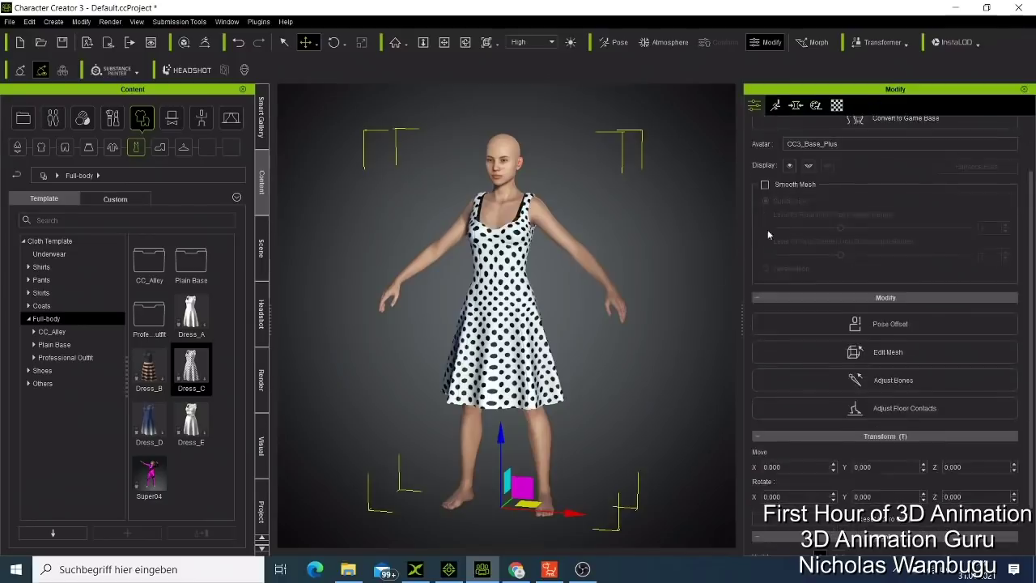
{"action": "left_click", "coordinate": [443, 42]}
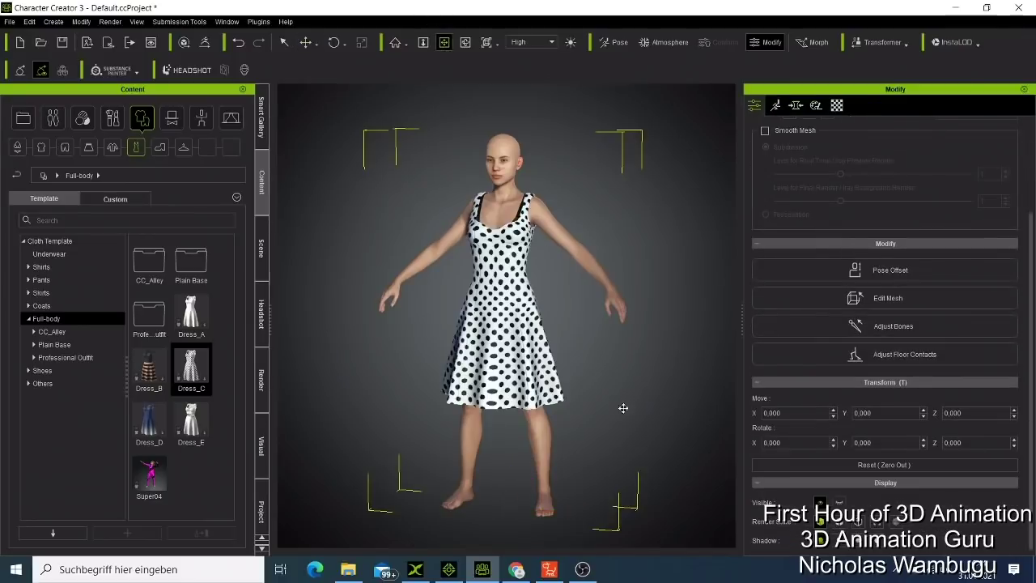
{"action": "left_click_drag", "start_coordinate": [622, 407], "coordinate": [328, 235]}
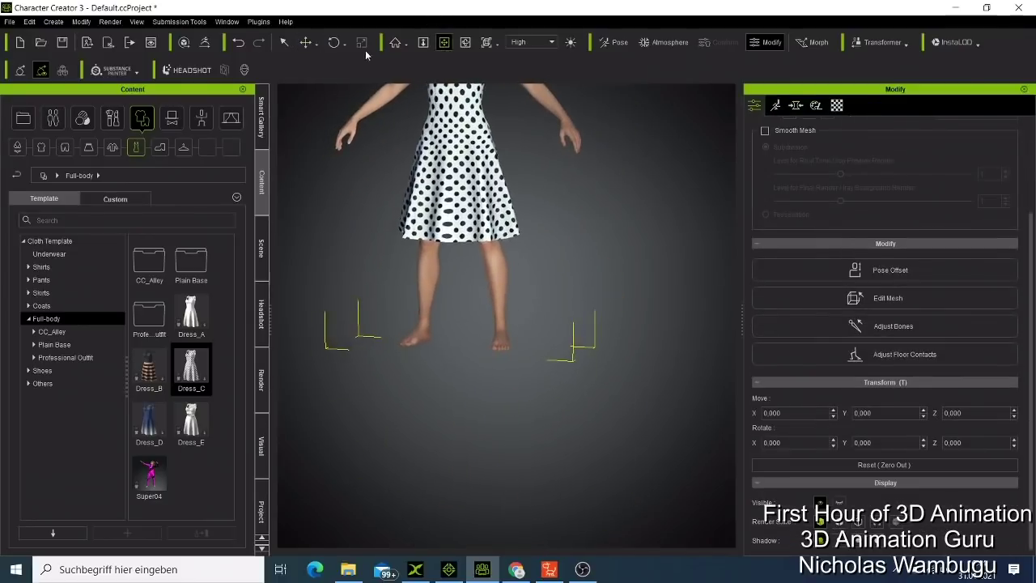
{"action": "left_click", "coordinate": [306, 42]}
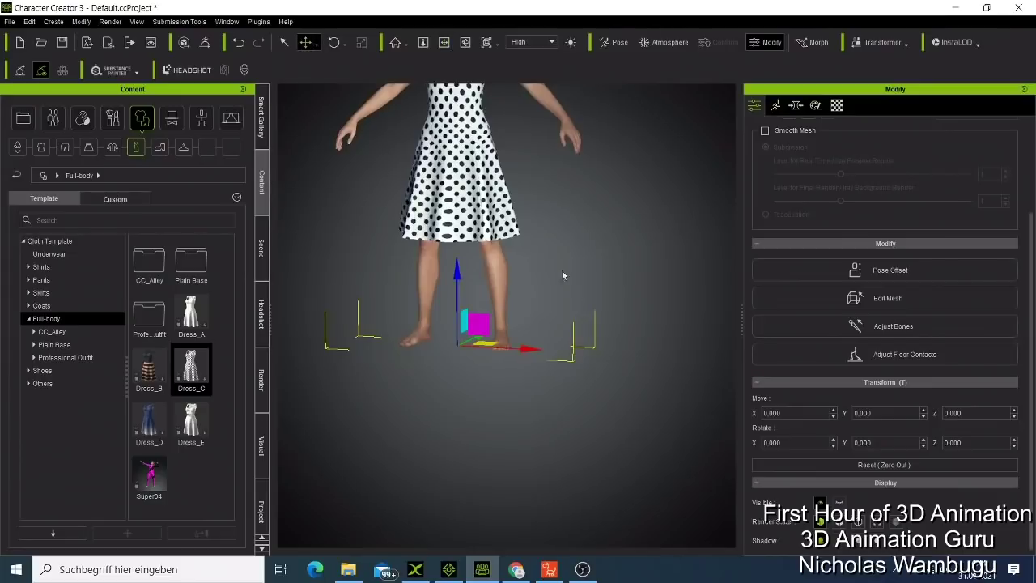
{"action": "left_click", "coordinate": [466, 42]}
{"action": "left_click_drag", "start_coordinate": [594, 280], "coordinate": [383, 347]}
Orbit the avatar view back toward its front, then switch to Cartoon Animator 4.
{"action": "left_click", "coordinate": [309, 45]}
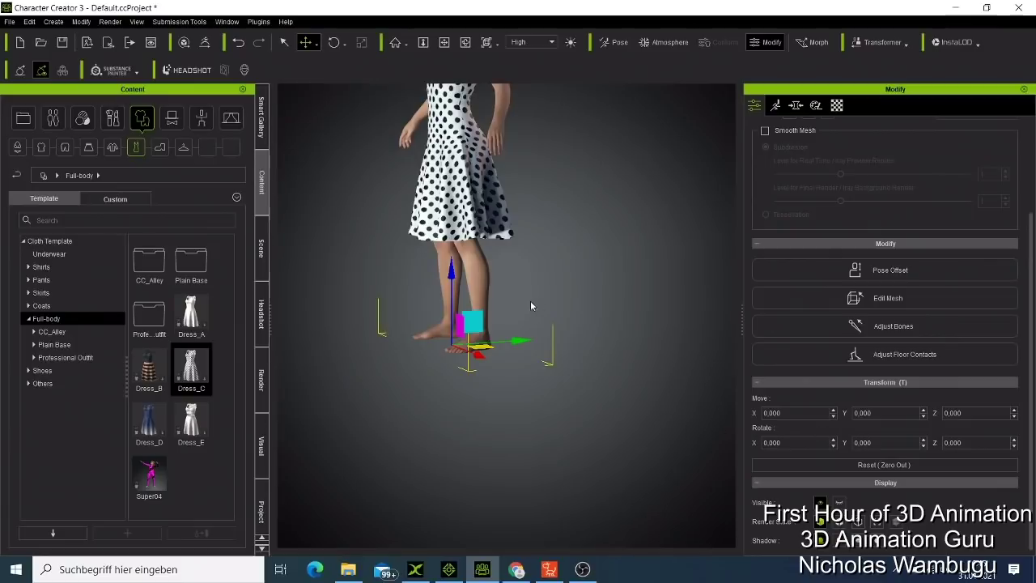
{"action": "left_click", "coordinate": [466, 43]}
{"action": "left_click_drag", "start_coordinate": [429, 291], "coordinate": [495, 245]}
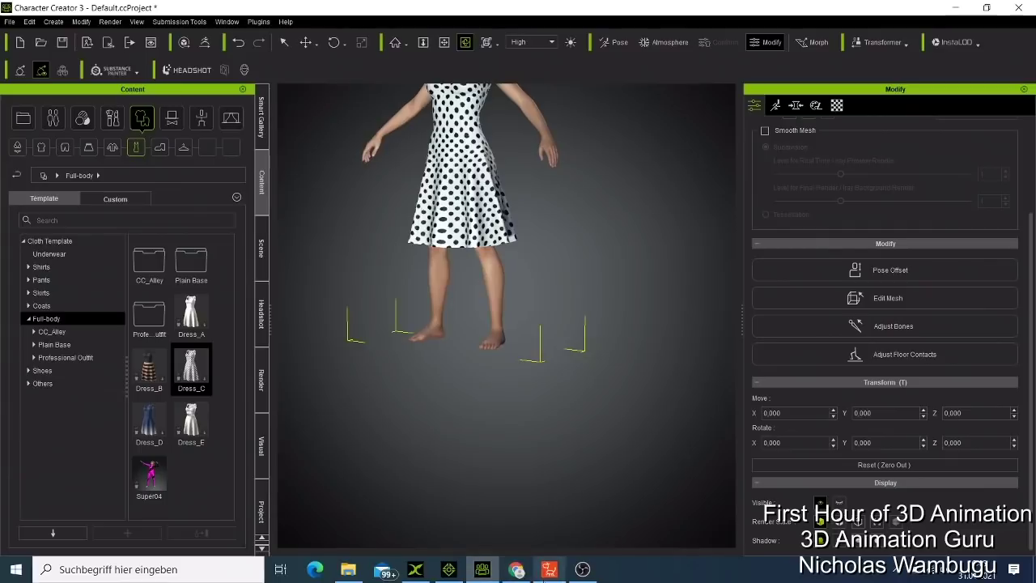
{"action": "left_click", "coordinate": [549, 569]}
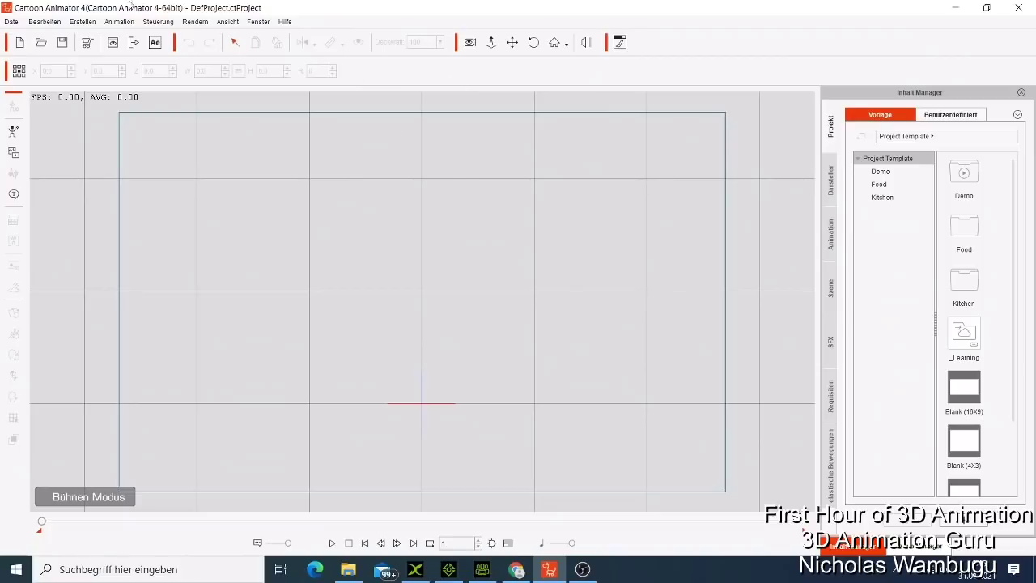
Browse the Actor library to Character > _G3 360 > 1_G3 360 Human.
{"action": "left_click", "coordinate": [831, 185]}
{"action": "left_click", "coordinate": [877, 174]}
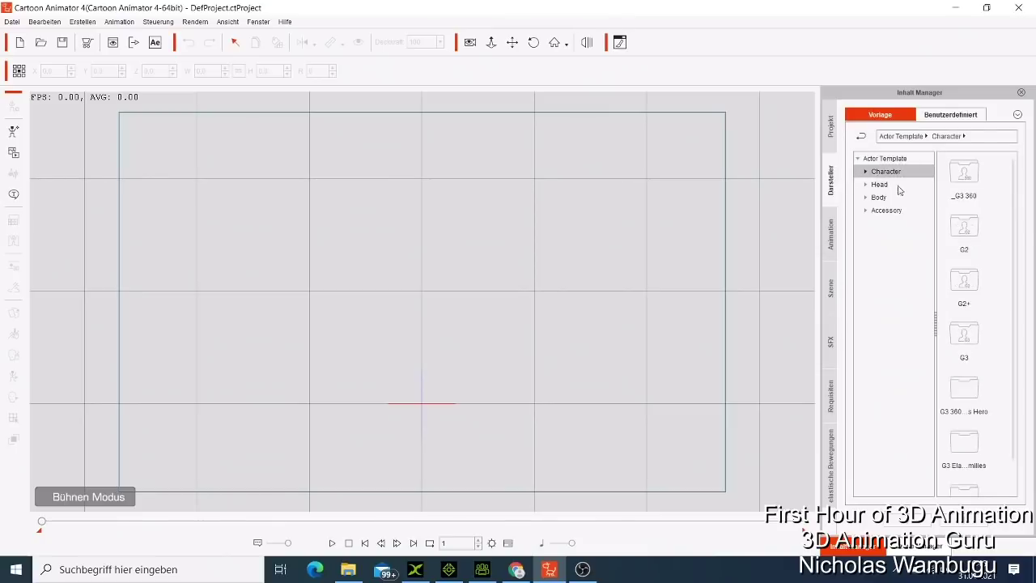
{"action": "double_click", "coordinate": [972, 198]}
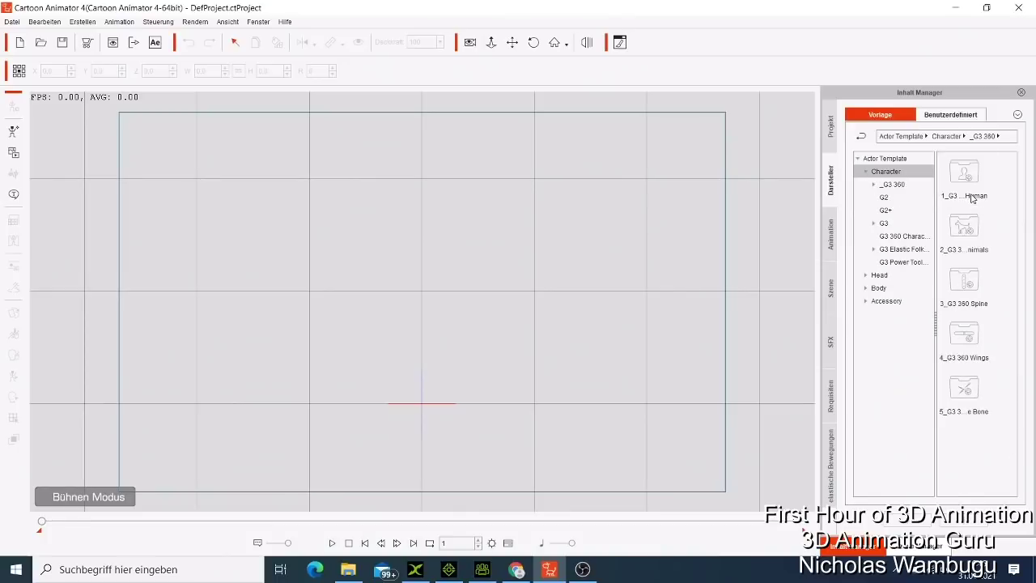
{"action": "double_click", "coordinate": [972, 190]}
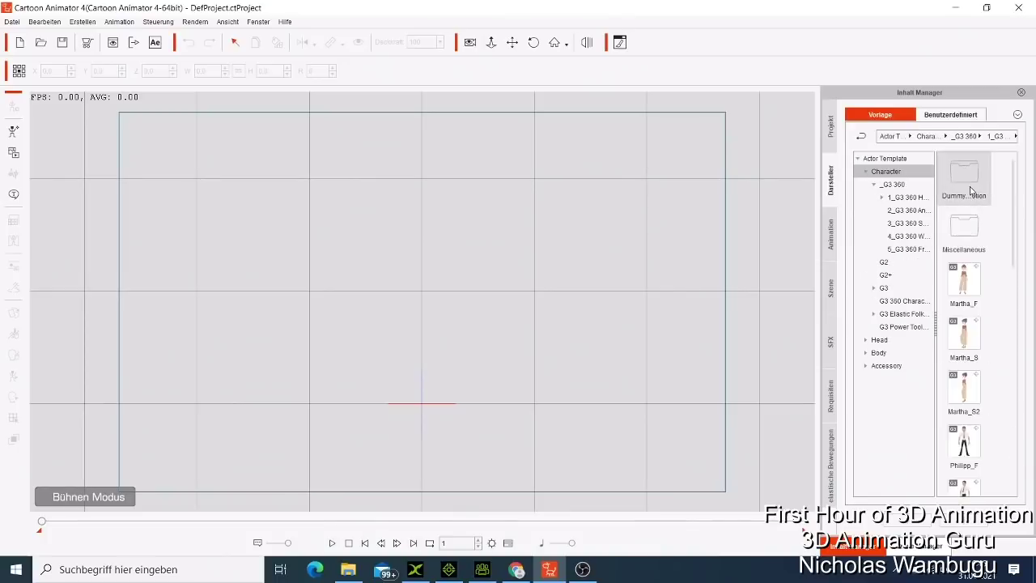
Place Martha_F on the stage, tilt the stage view in 3D, and return to Character Creator 3.
{"action": "double_click", "coordinate": [959, 286]}
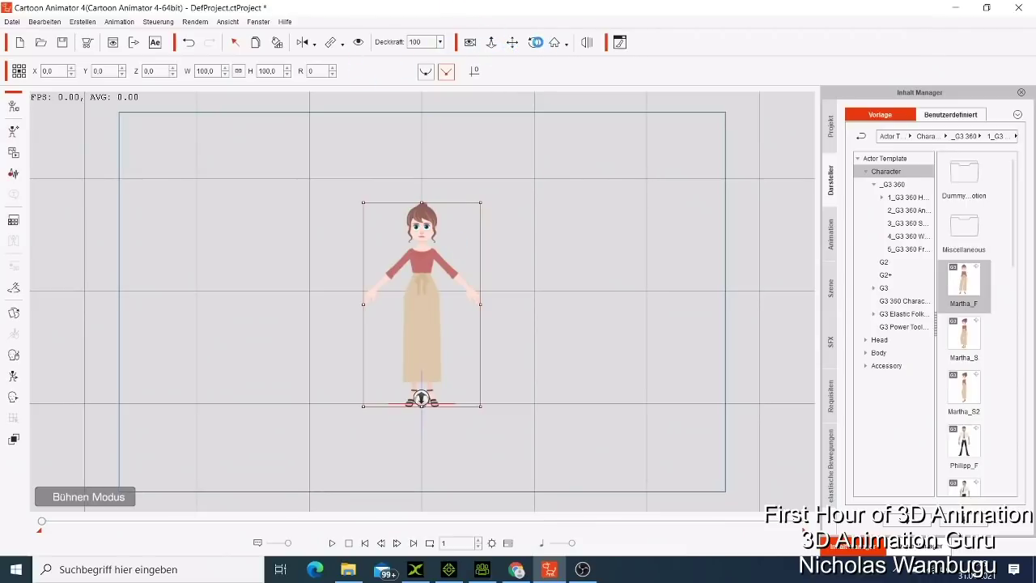
{"action": "left_click", "coordinate": [534, 43]}
{"action": "mouse_move", "coordinate": [488, 341]}
{"action": "left_mouse_down"}
{"action": "mouse_move", "coordinate": [427, 347]}
{"action": "mouse_move", "coordinate": [457, 356]}
{"action": "mouse_move", "coordinate": [493, 339]}
{"action": "mouse_move", "coordinate": [482, 341]}
{"action": "left_mouse_up"}
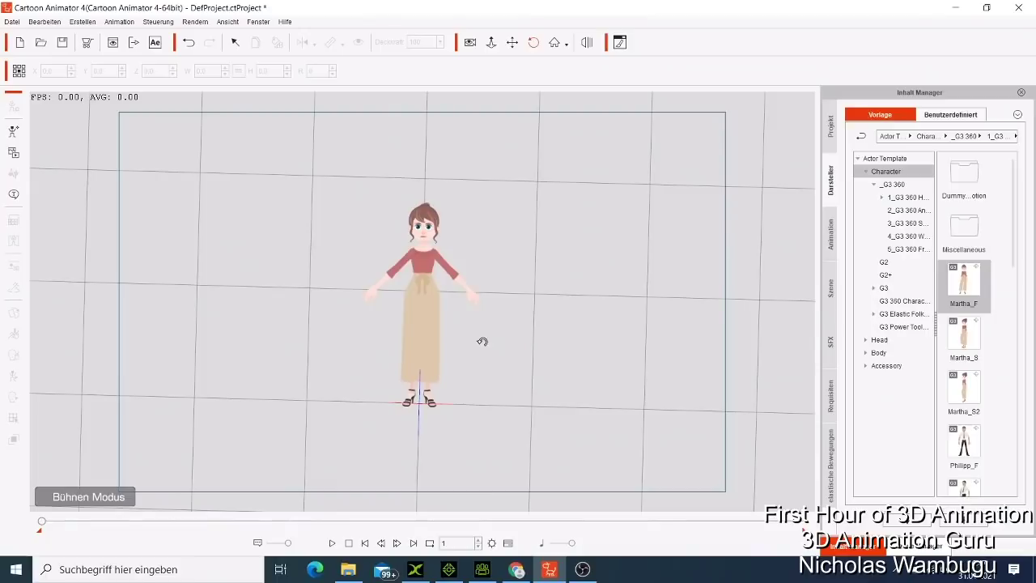
{"action": "left_click", "coordinate": [483, 569]}
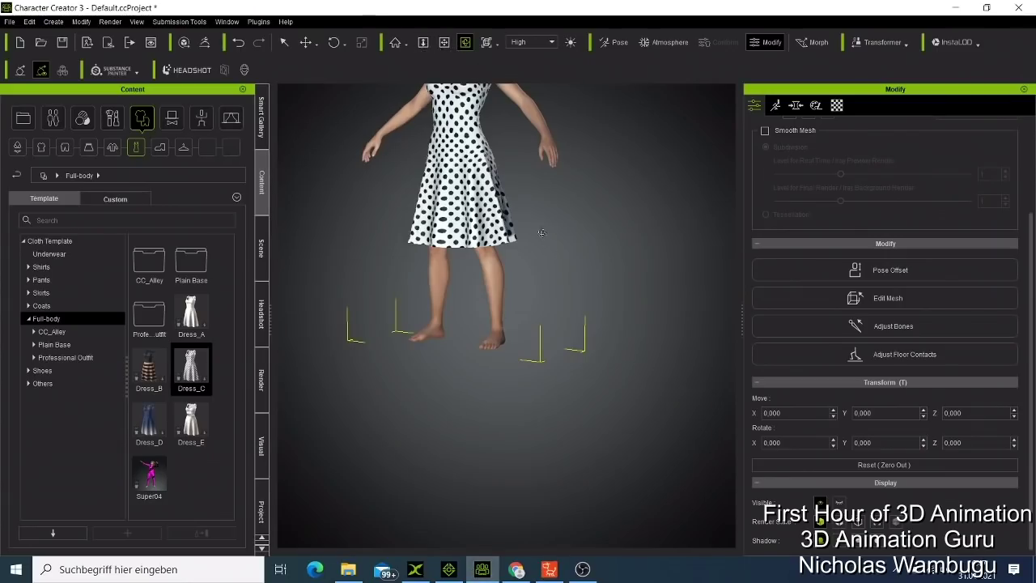
Orbit around the polka-dot-dress avatar, then go back to Cartoon Animator 4.
{"action": "left_click_drag", "start_coordinate": [541, 267], "coordinate": [566, 235]}
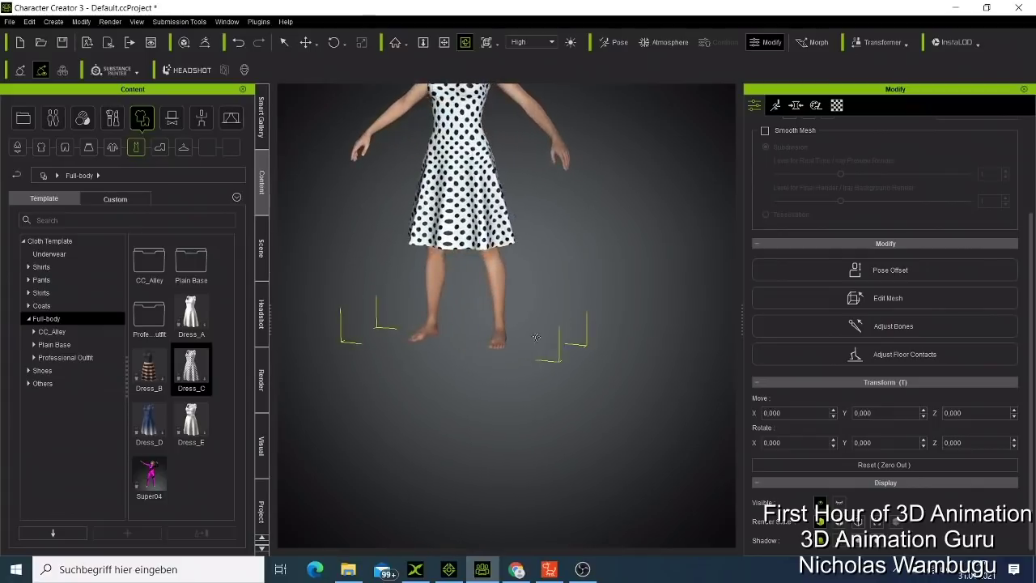
{"action": "left_click", "coordinate": [540, 571]}
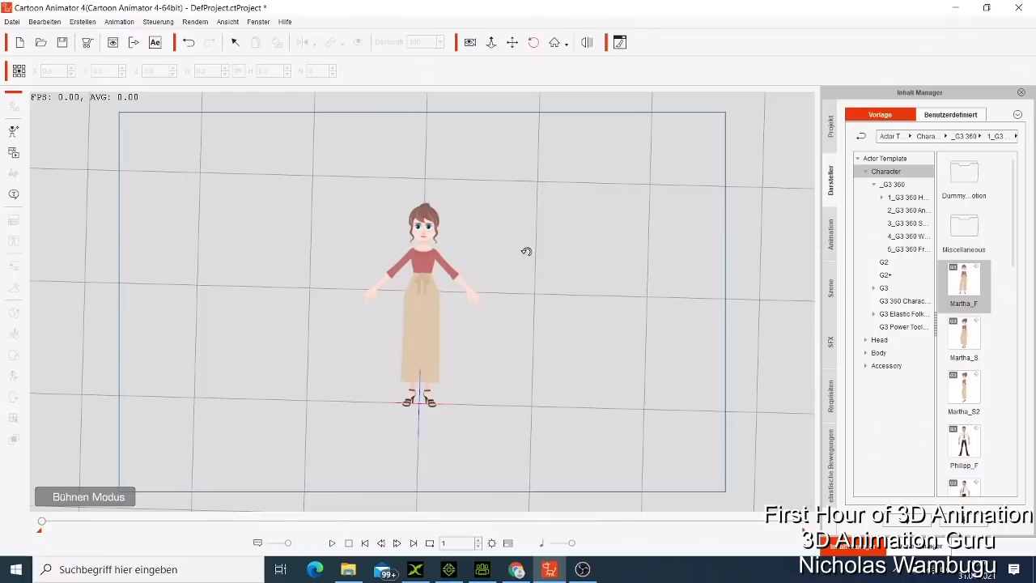
Straighten the stage view, then place Martha_S right of Martha_F and Martha_S2 to its left.
{"action": "left_click_drag", "start_coordinate": [527, 250], "coordinate": [525, 255]}
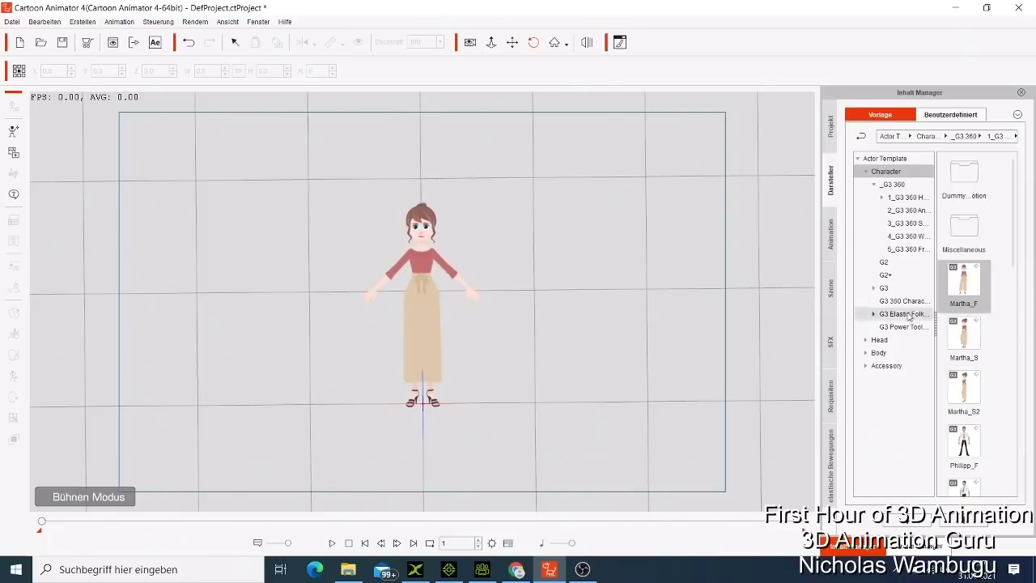
{"action": "double_click", "coordinate": [975, 344]}
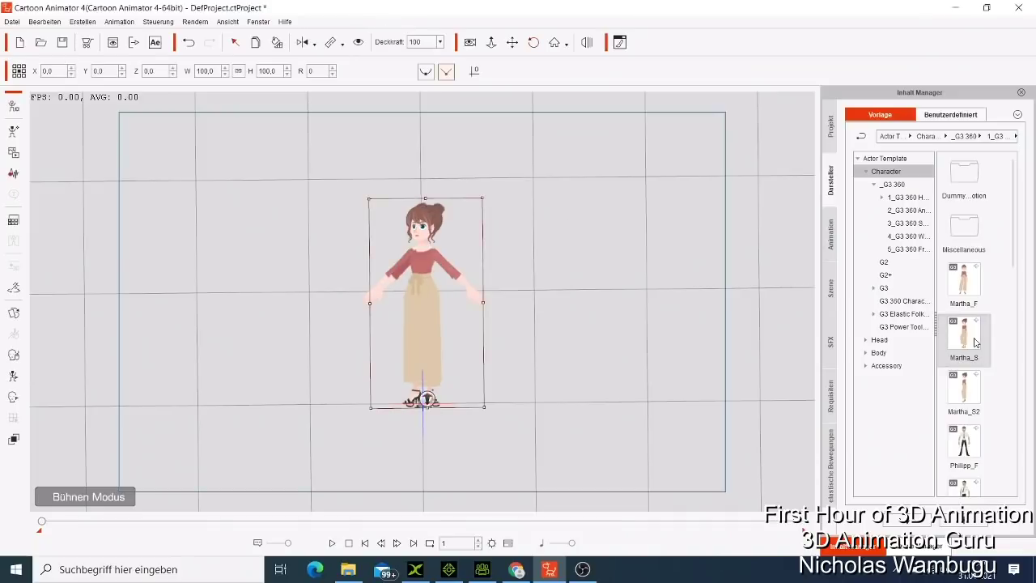
{"action": "left_click_drag", "start_coordinate": [432, 298], "coordinate": [515, 292]}
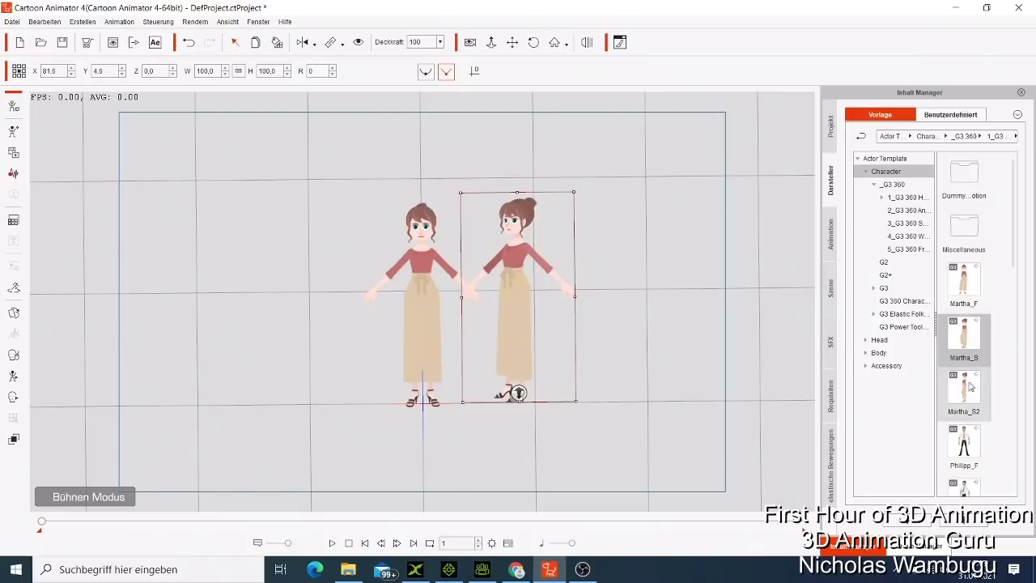
{"action": "left_click", "coordinate": [649, 303]}
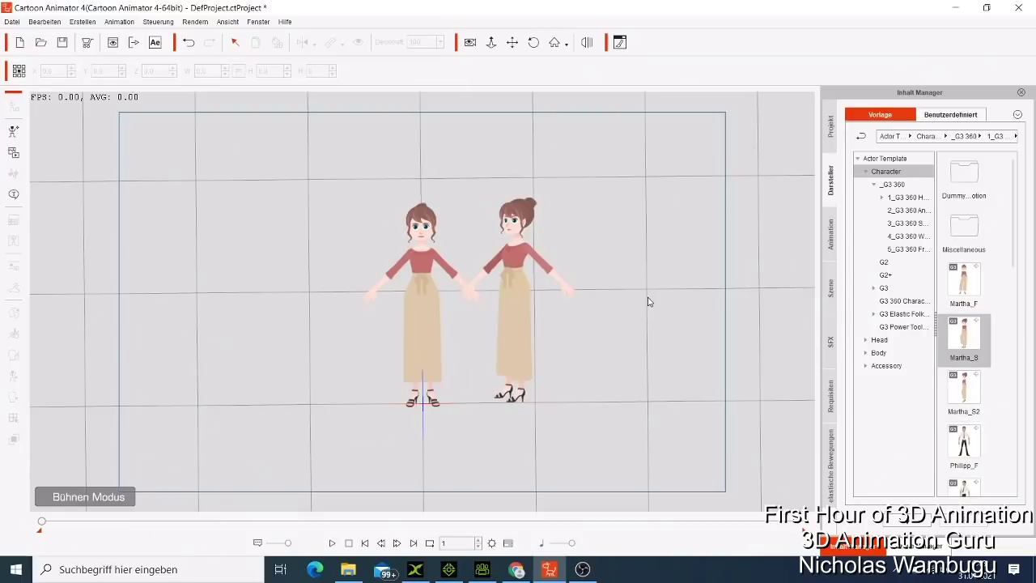
{"action": "double_click", "coordinate": [969, 385]}
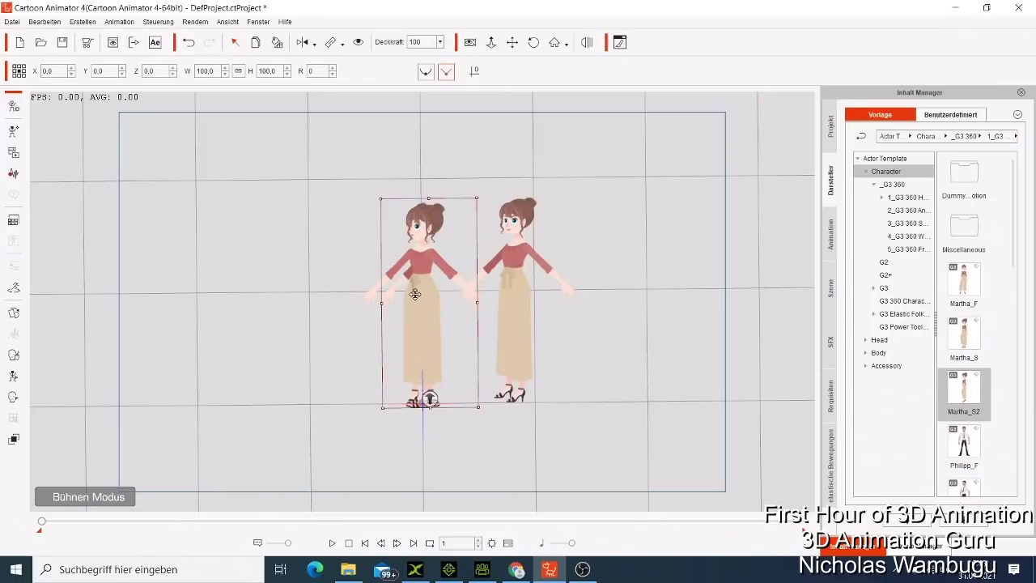
{"action": "left_click_drag", "start_coordinate": [413, 293], "coordinate": [317, 289]}
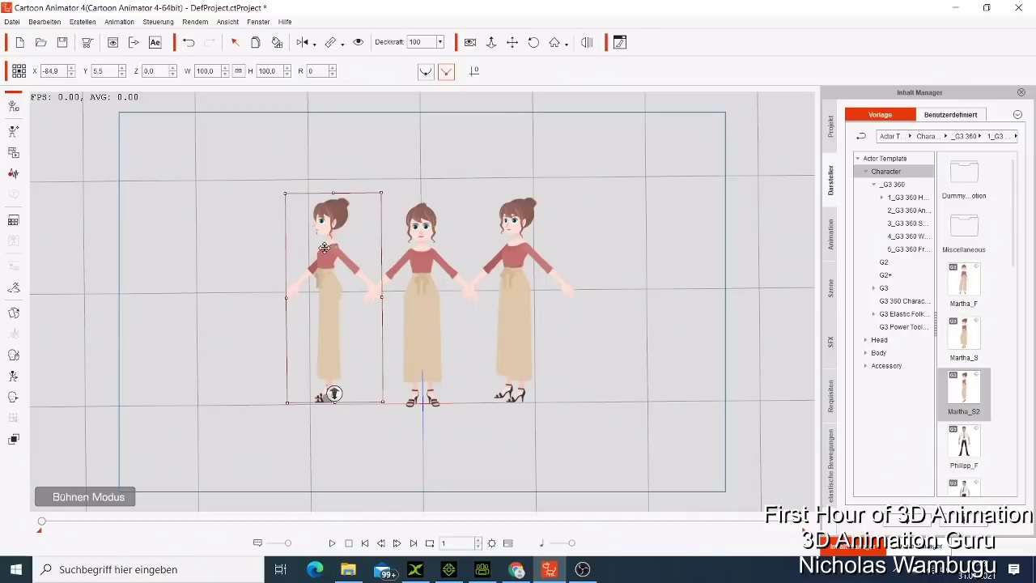
Give the left character the Sit_Breath motion, preview it, and rewind to the first frame.
{"action": "right_click", "coordinate": [349, 265]}
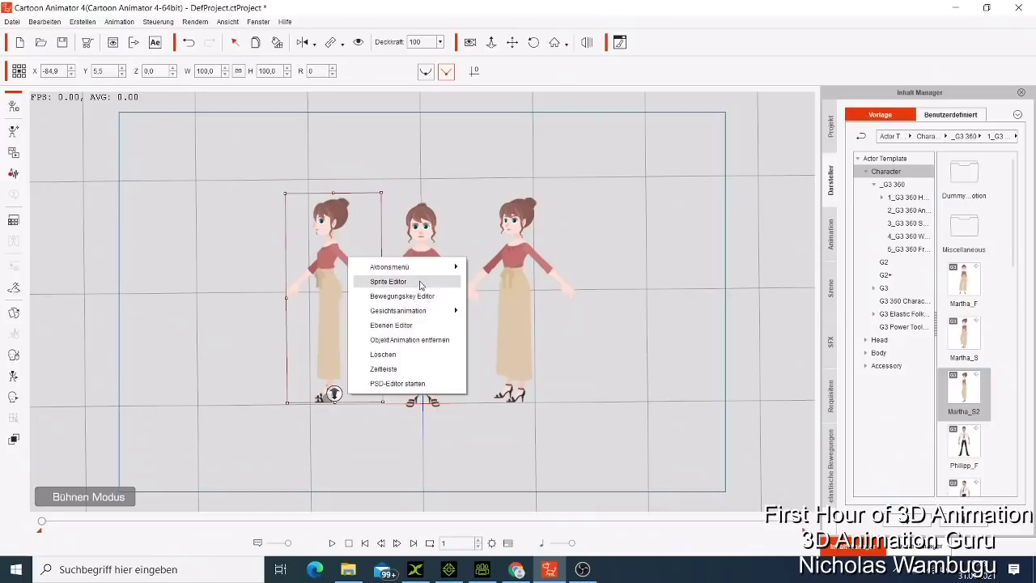
{"action": "left_click", "coordinate": [319, 255]}
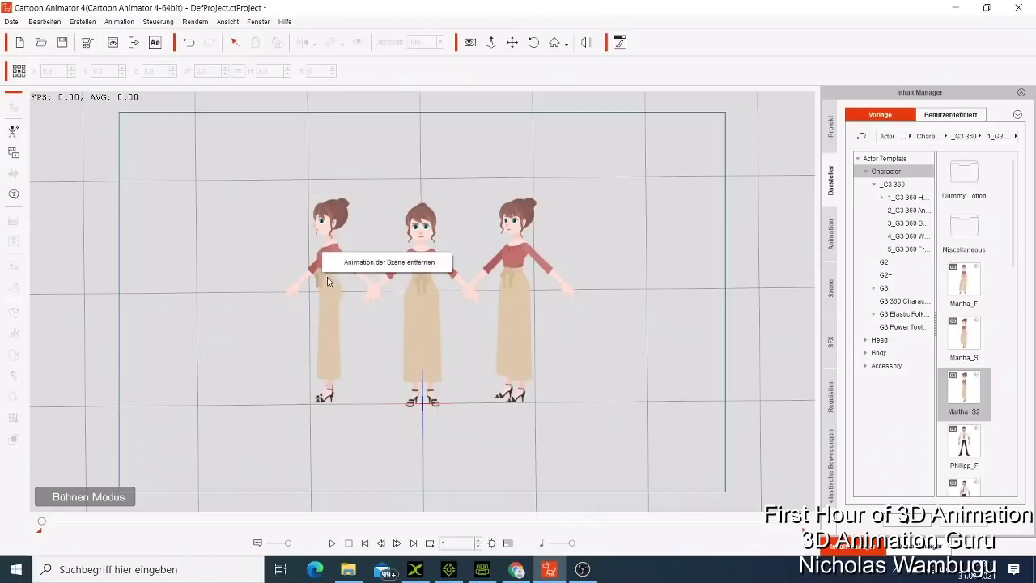
{"action": "left_click", "coordinate": [330, 275]}
{"action": "right_click", "coordinate": [331, 276]}
{"action": "mouse_move", "coordinate": [417, 290]}
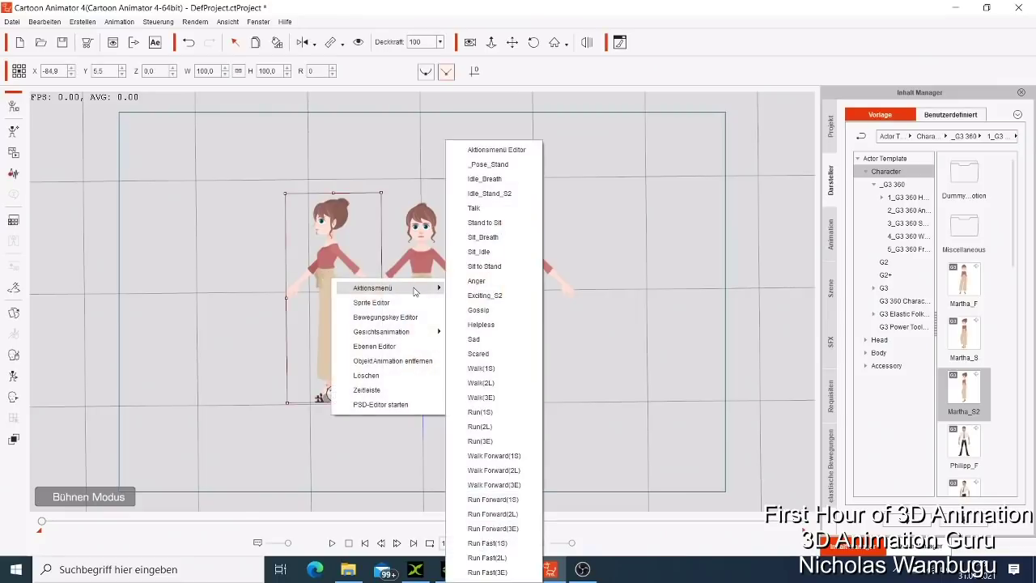
{"action": "left_click", "coordinate": [496, 241]}
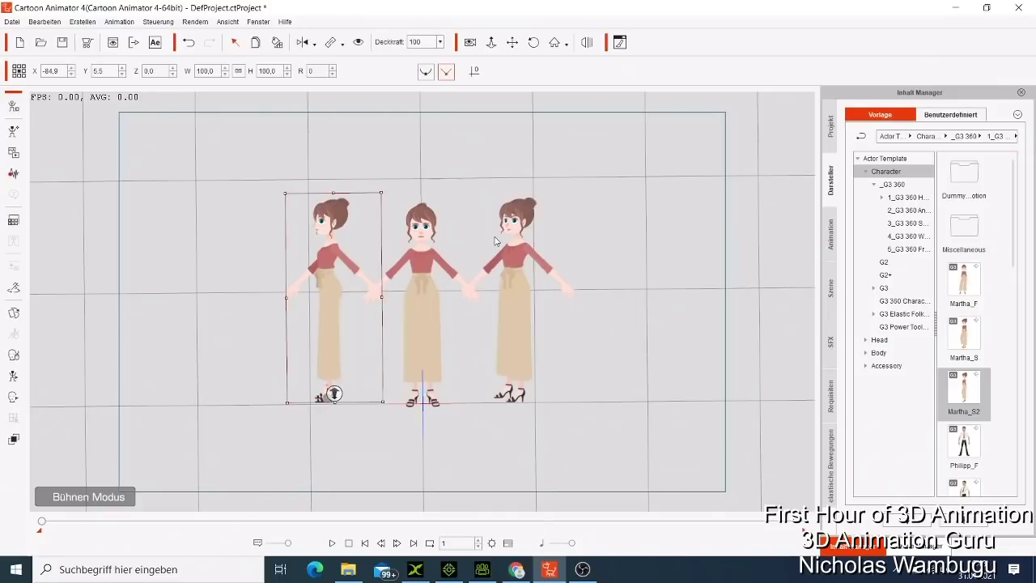
{"action": "key", "text": "space"}
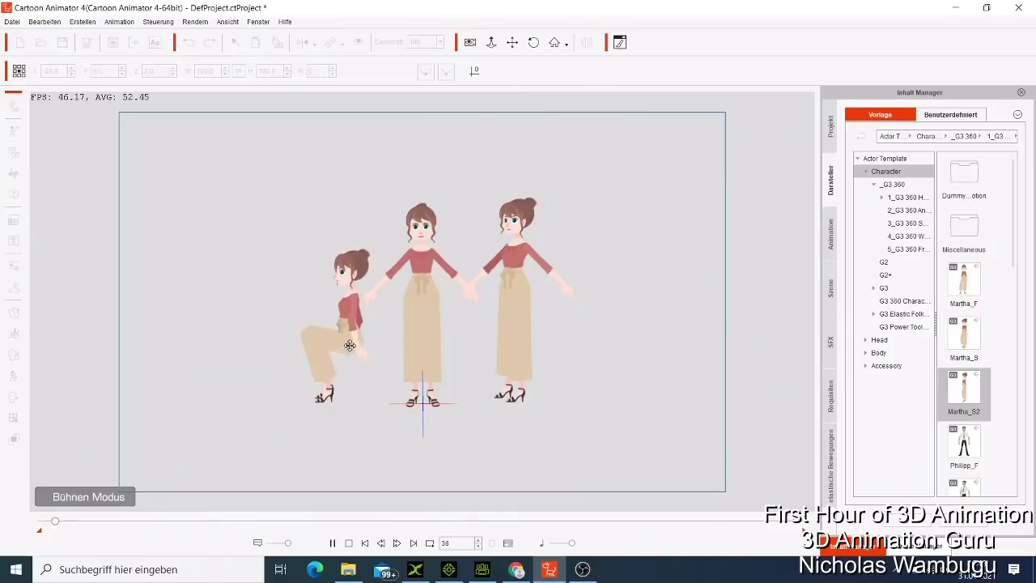
{"action": "key", "text": "space"}
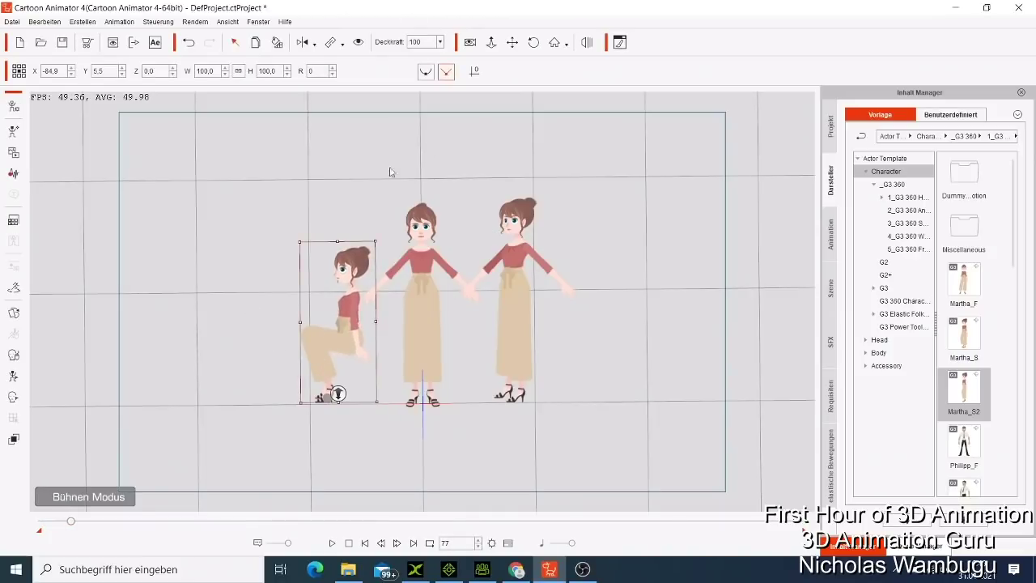
{"action": "left_click", "coordinate": [364, 544]}
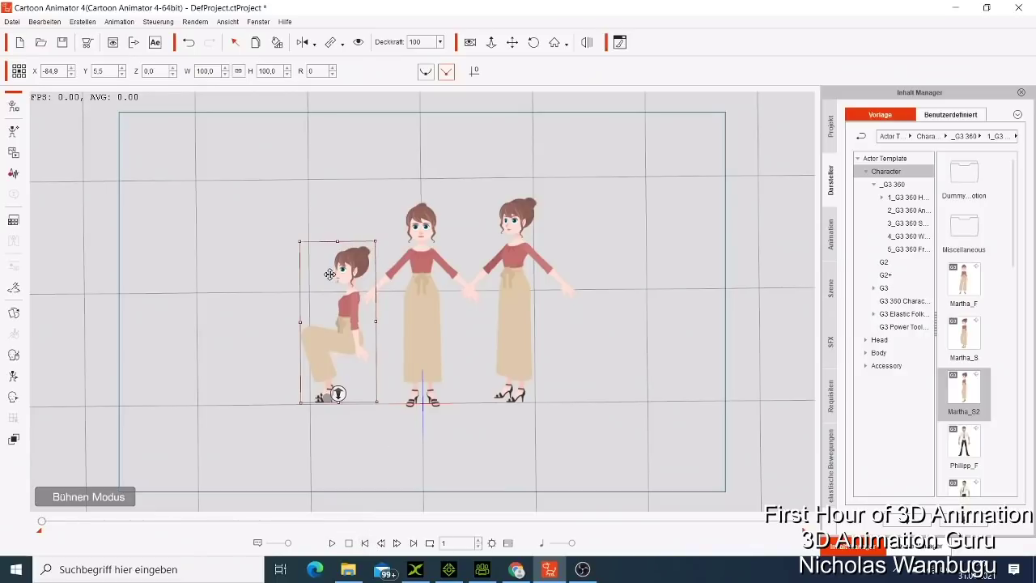
Give the middle character the Dance(1S) motion and minimize Cartoon Animator 4.
{"action": "left_click", "coordinate": [422, 274]}
{"action": "right_click", "coordinate": [423, 275]}
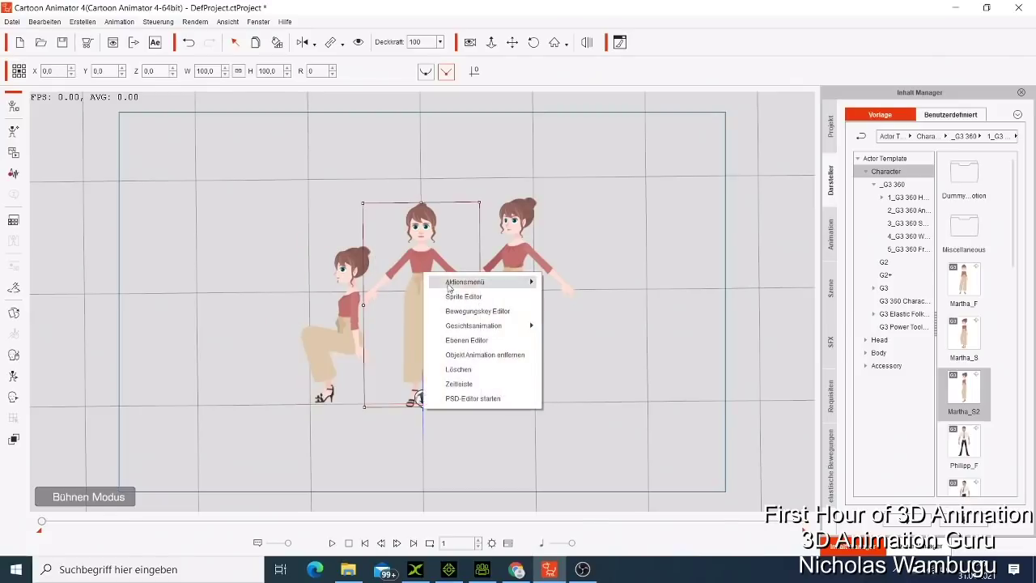
{"action": "mouse_move", "coordinate": [536, 288]}
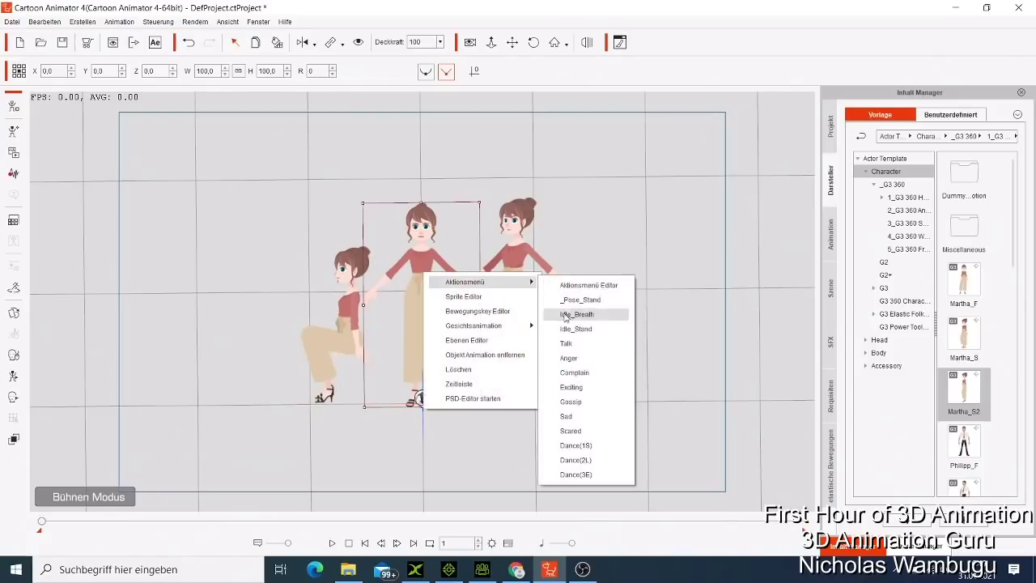
{"action": "left_click", "coordinate": [592, 450]}
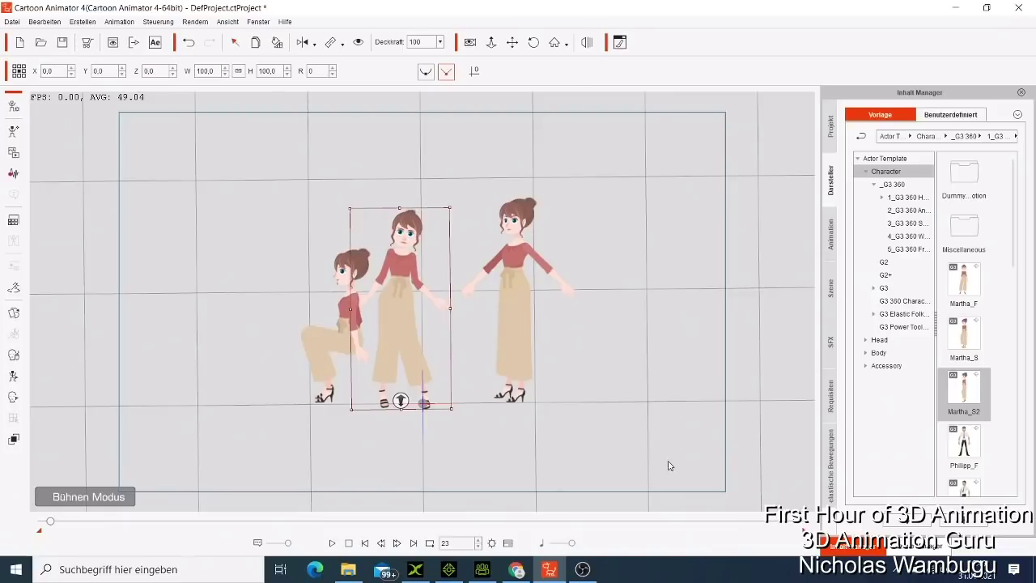
{"action": "left_click", "coordinate": [957, 7]}
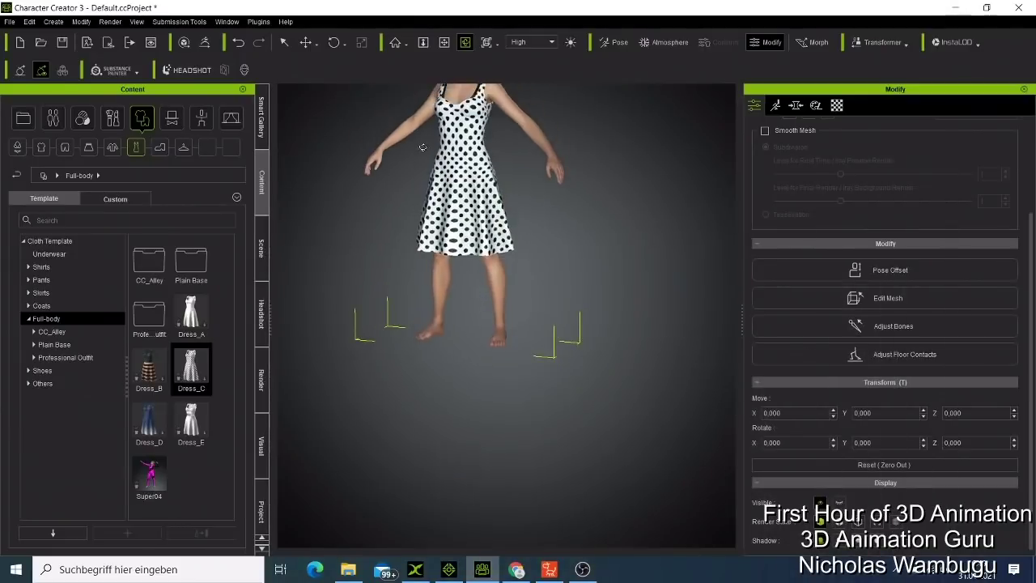
Send the polka-dot-dressed avatar to iClone via File > Export, then minimize Character Creator.
{"action": "scroll", "coordinate": [437, 162], "scroll_direction": "down", "scroll_amount": 3}
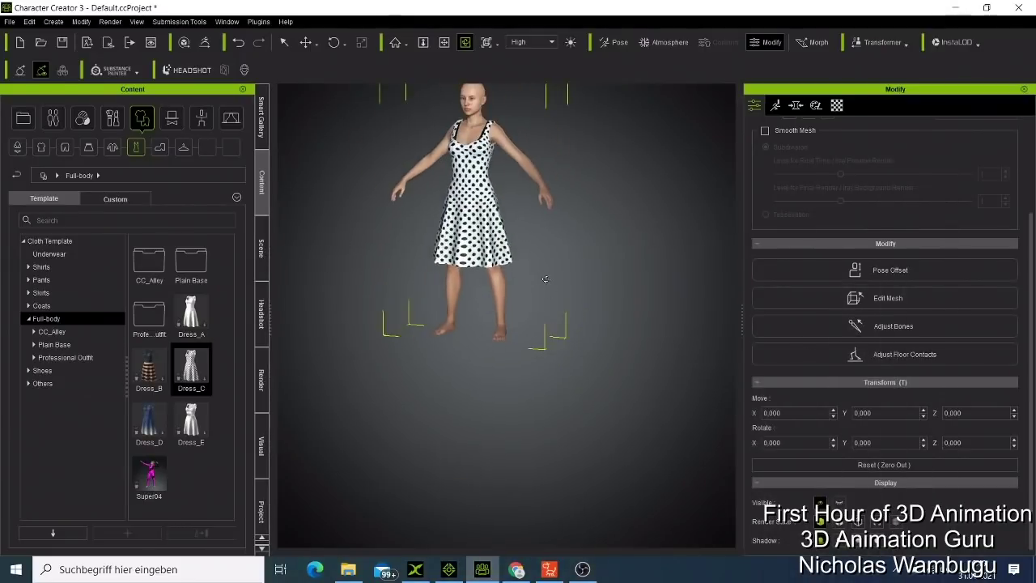
{"action": "left_click", "coordinate": [9, 22]}
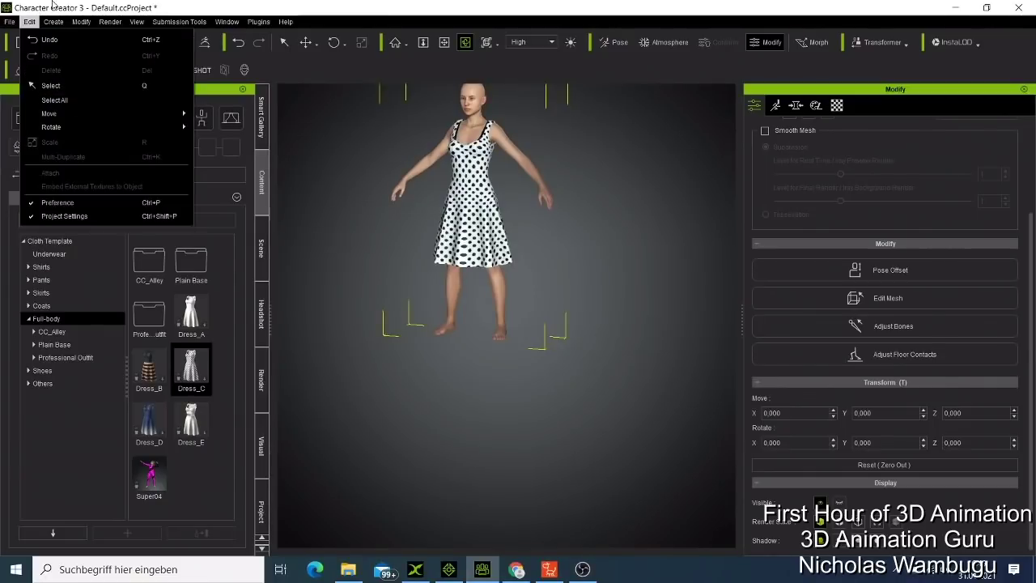
{"action": "mouse_move", "coordinate": [111, 23]}
{"action": "left_click", "coordinate": [179, 22]}
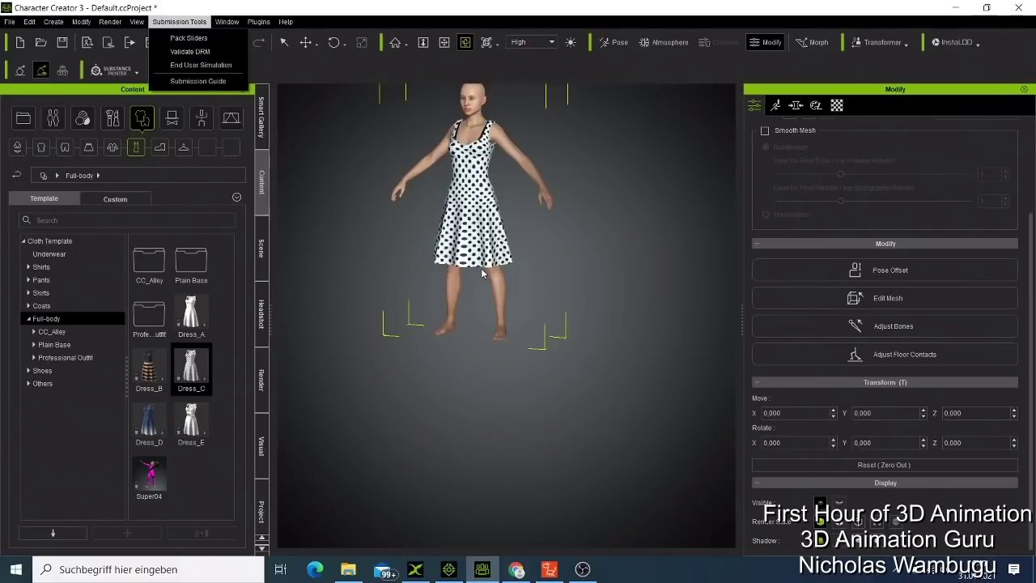
{"action": "mouse_move", "coordinate": [9, 21]}
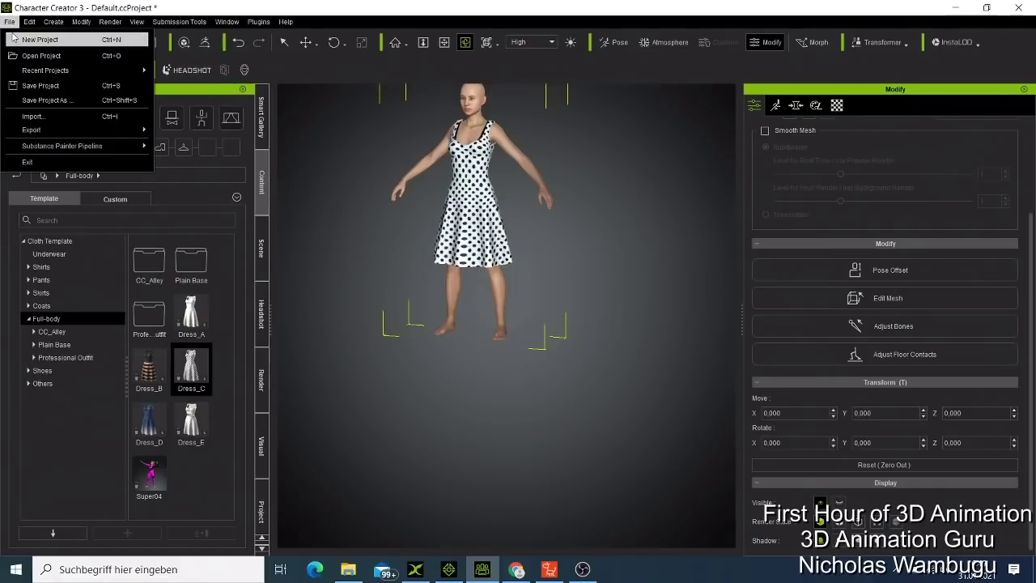
{"action": "mouse_move", "coordinate": [74, 145]}
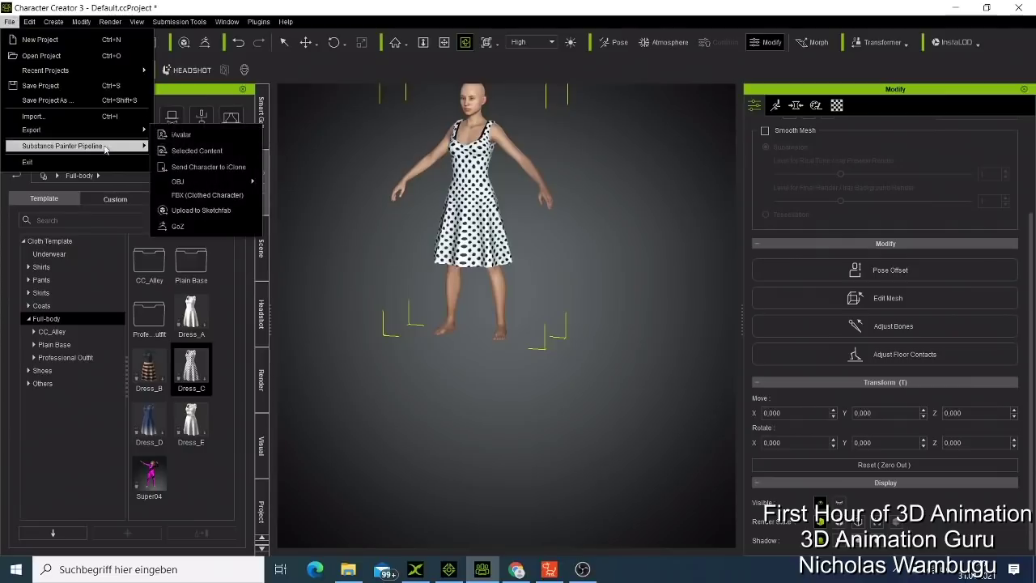
{"action": "mouse_move", "coordinate": [132, 133]}
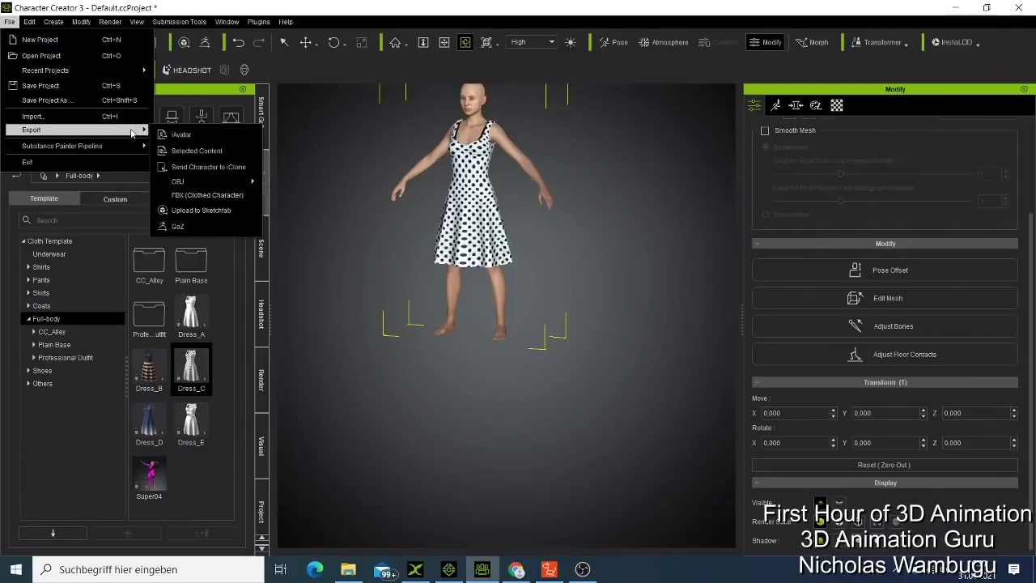
{"action": "left_click", "coordinate": [177, 175]}
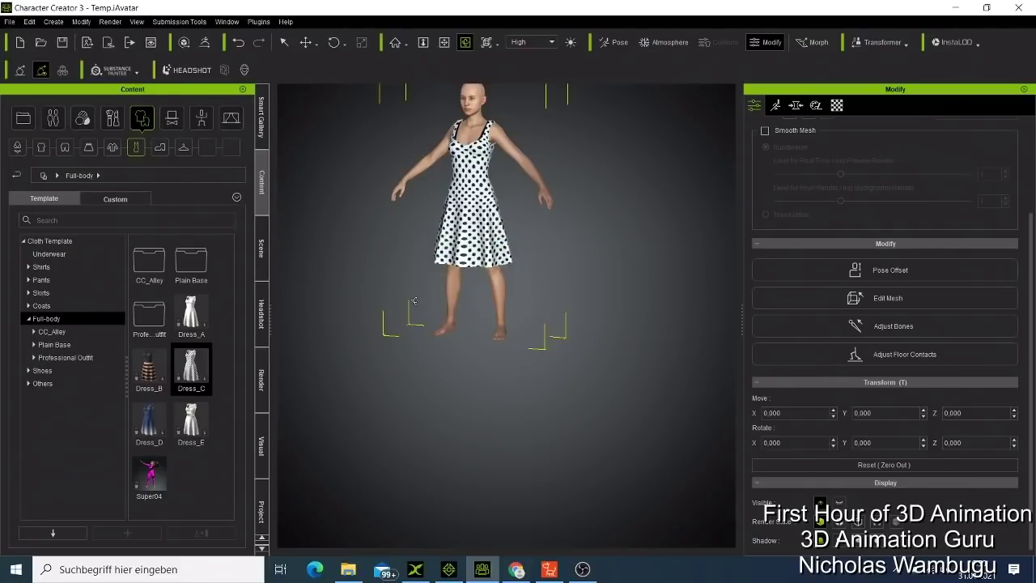
{"action": "left_click", "coordinate": [955, 7]}
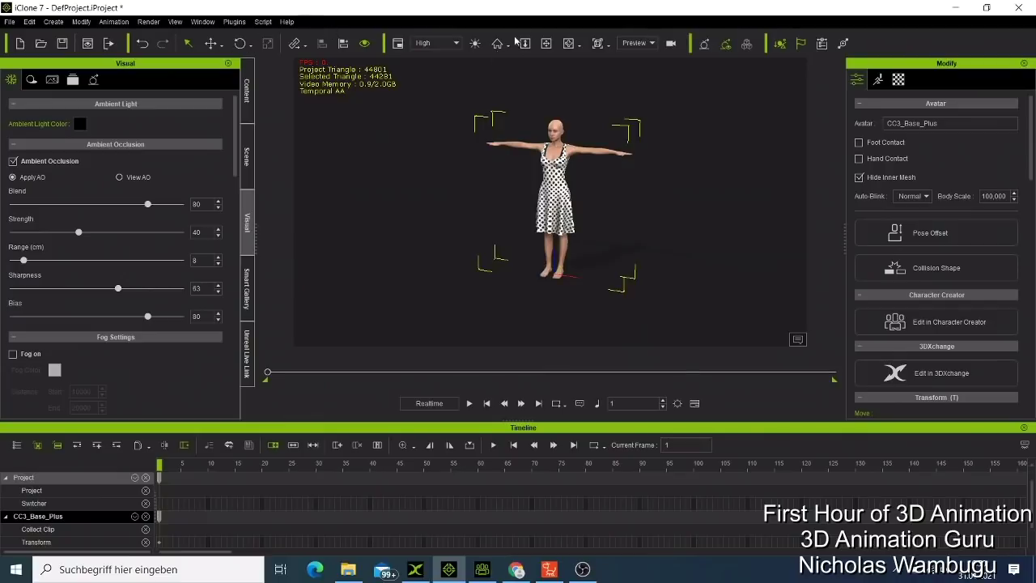
Change camera view and zoom to a close-up of the imported avatar's face, then return to Cartoon Animator.
{"action": "left_click", "coordinate": [566, 43]}
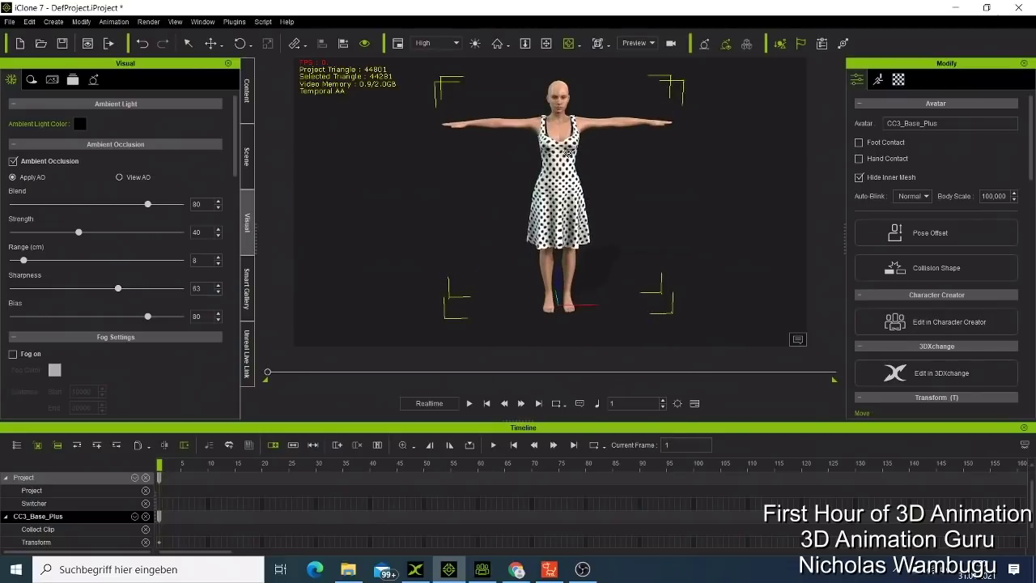
{"action": "scroll", "coordinate": [623, 182], "scroll_direction": "up", "scroll_amount": 2}
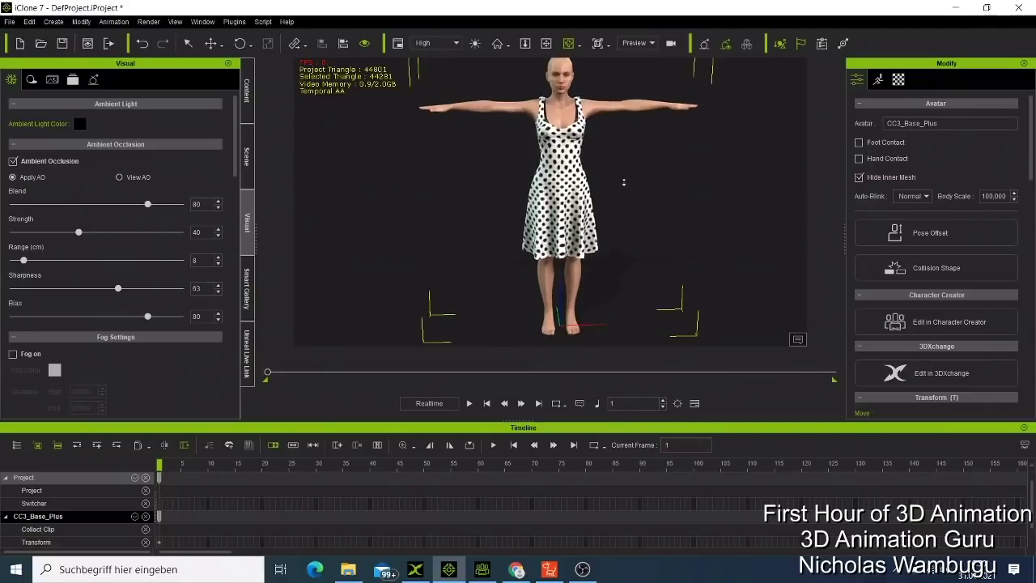
{"action": "key", "text": "f"}
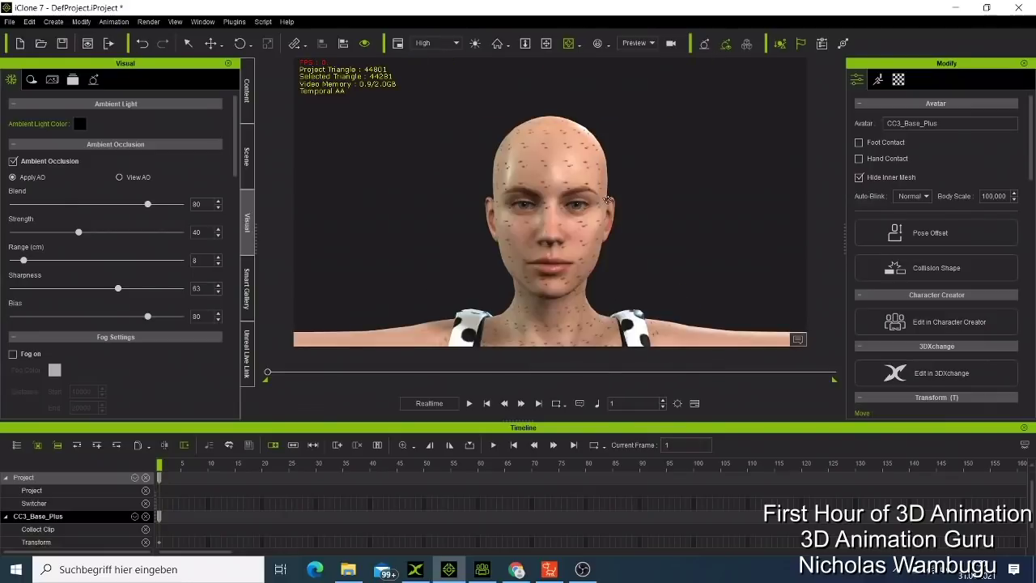
{"action": "scroll", "coordinate": [606, 203], "scroll_direction": "up", "scroll_amount": 3}
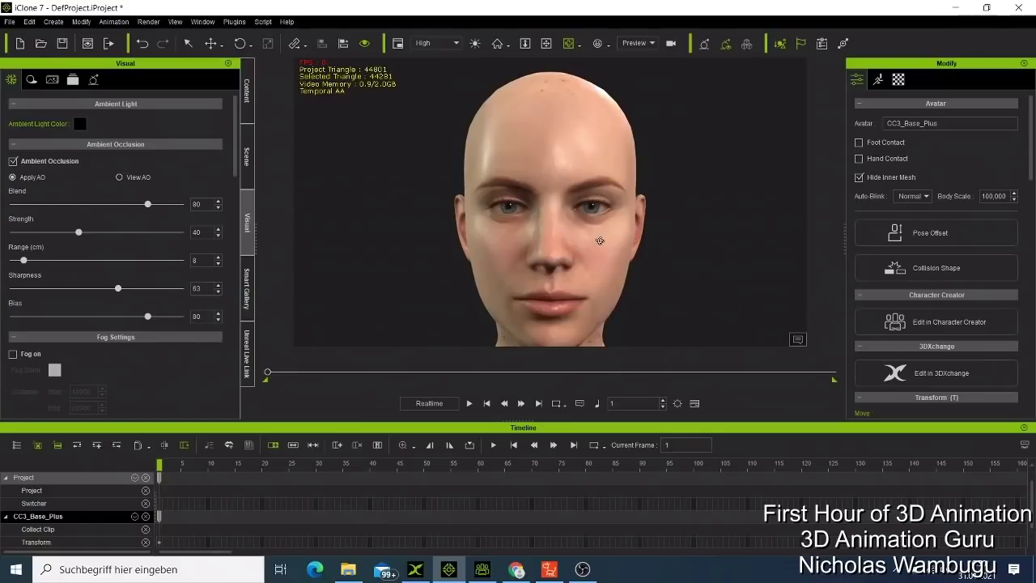
{"action": "left_click", "coordinate": [537, 573]}
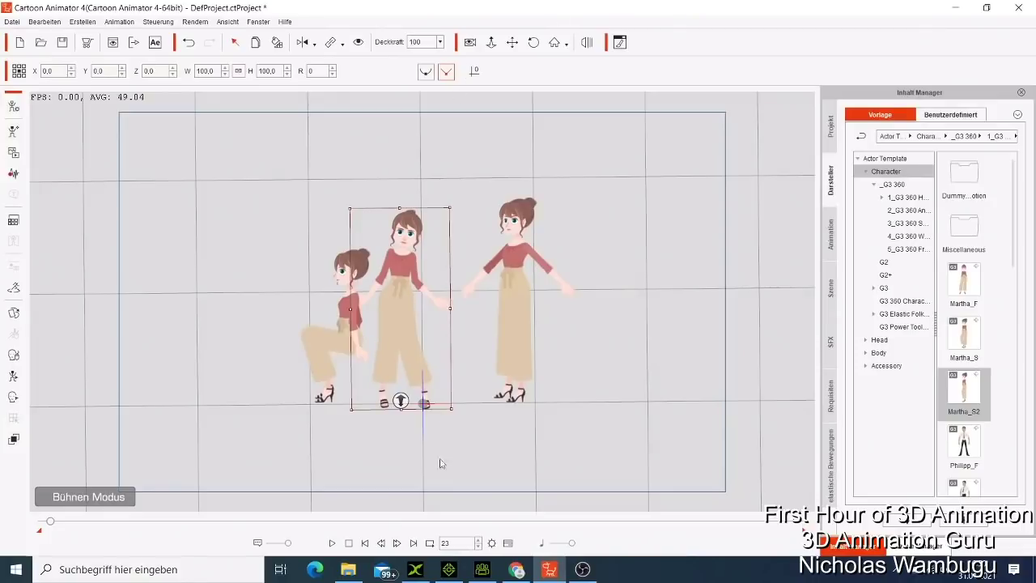
Switch to 3D Ansicht, move the dancing middle Martha forward, and bring iClone back to front.
{"action": "left_click", "coordinate": [587, 42]}
{"action": "mouse_move", "coordinate": [434, 300]}
{"action": "left_mouse_down"}
{"action": "mouse_move", "coordinate": [495, 296]}
{"action": "mouse_move", "coordinate": [450, 317]}
{"action": "mouse_move", "coordinate": [432, 306]}
{"action": "left_mouse_up"}
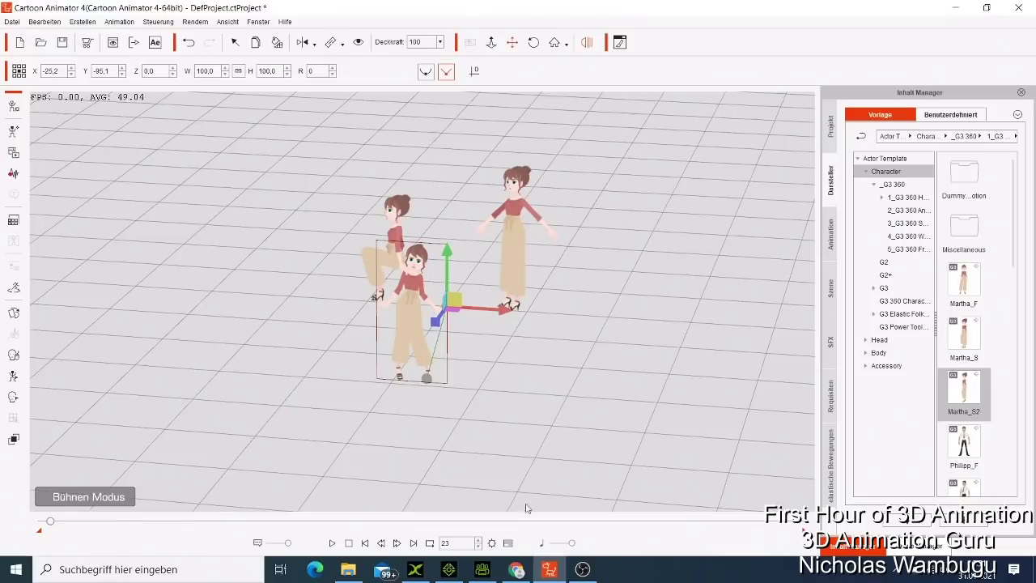
{"action": "left_click", "coordinate": [450, 571]}
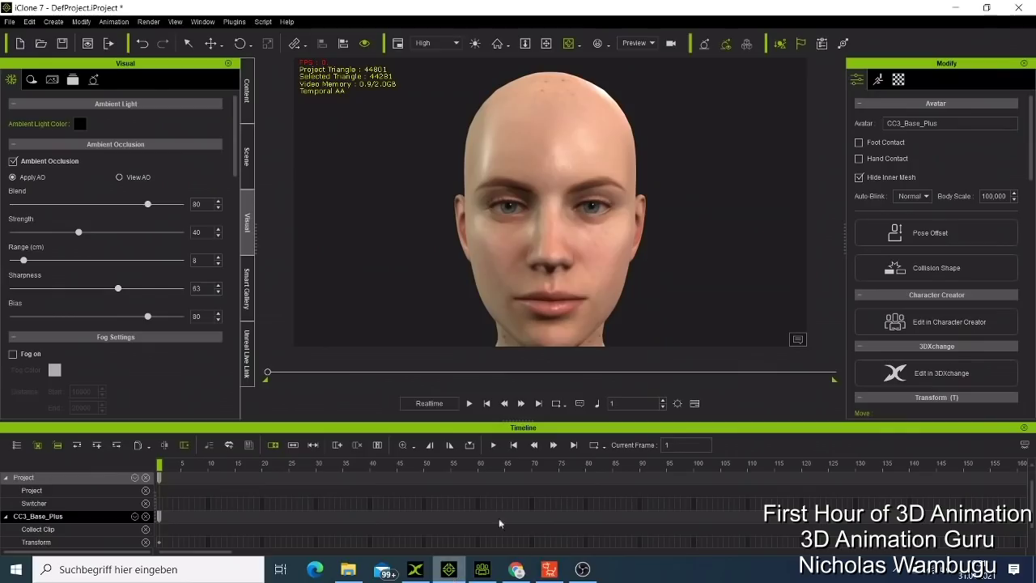
Select the avatar and orbit the camera to a three-quarter view.
{"action": "left_click", "coordinate": [543, 277]}
{"action": "scroll", "coordinate": [543, 267], "scroll_direction": "up", "scroll_amount": 5}
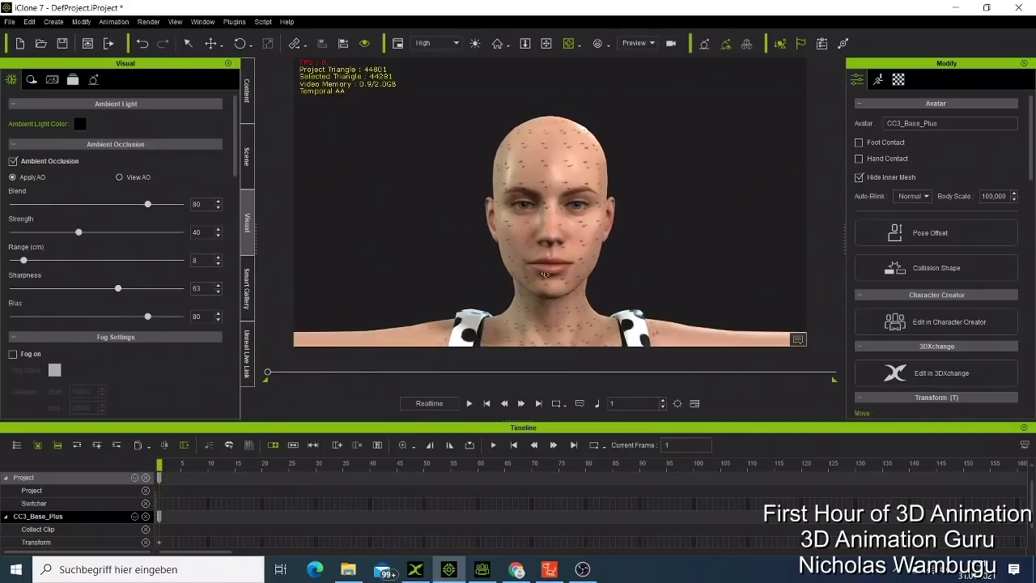
{"action": "left_click_drag", "start_coordinate": [634, 238], "coordinate": [432, 285]}
{"action": "scroll", "coordinate": [432, 285], "scroll_direction": "down", "scroll_amount": 5}
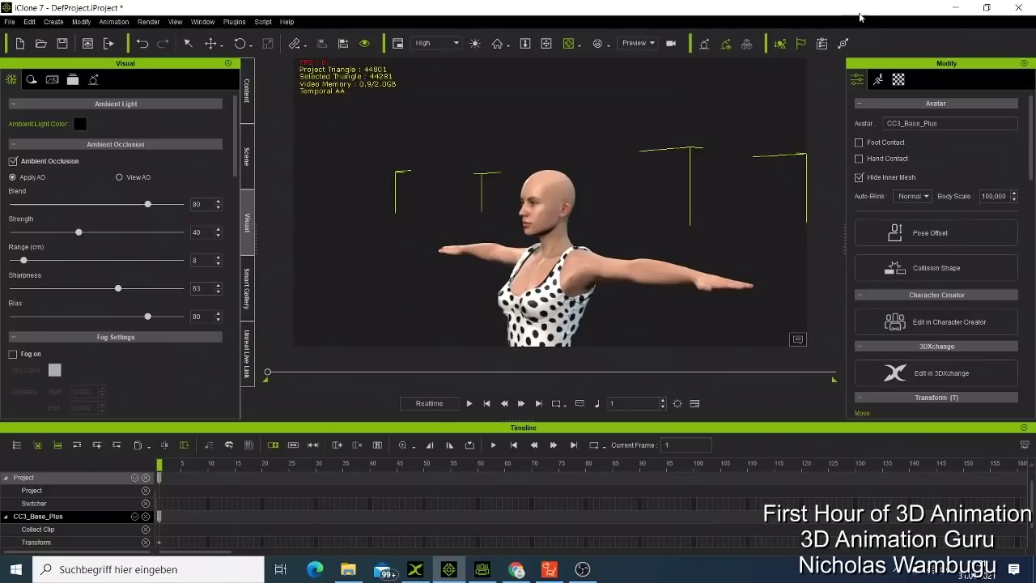
Bring iClone 7 back from Cartoon Animator and frame the avatar full-length in the viewport.
{"action": "left_click", "coordinate": [955, 7]}
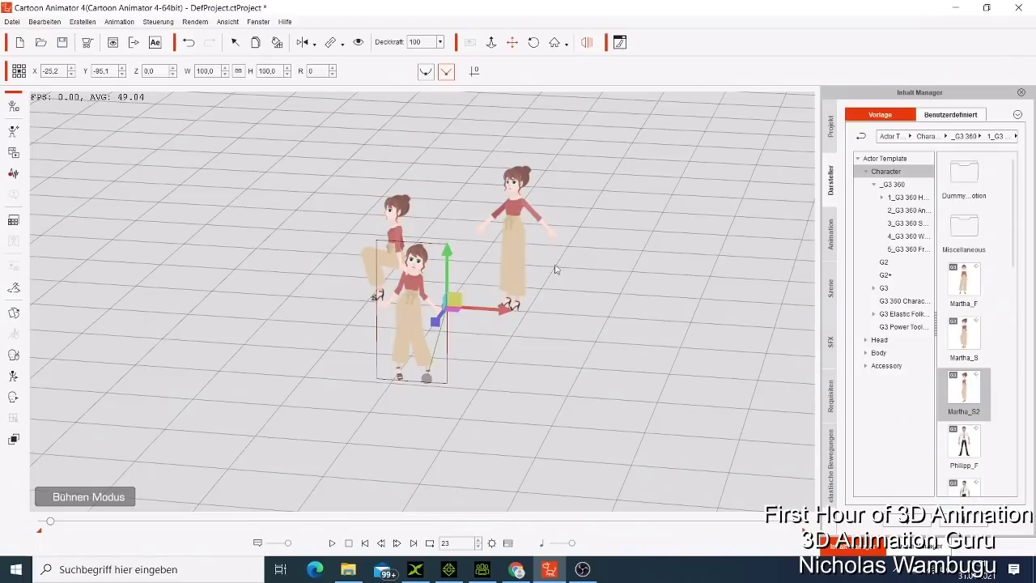
{"action": "left_click", "coordinate": [956, 7]}
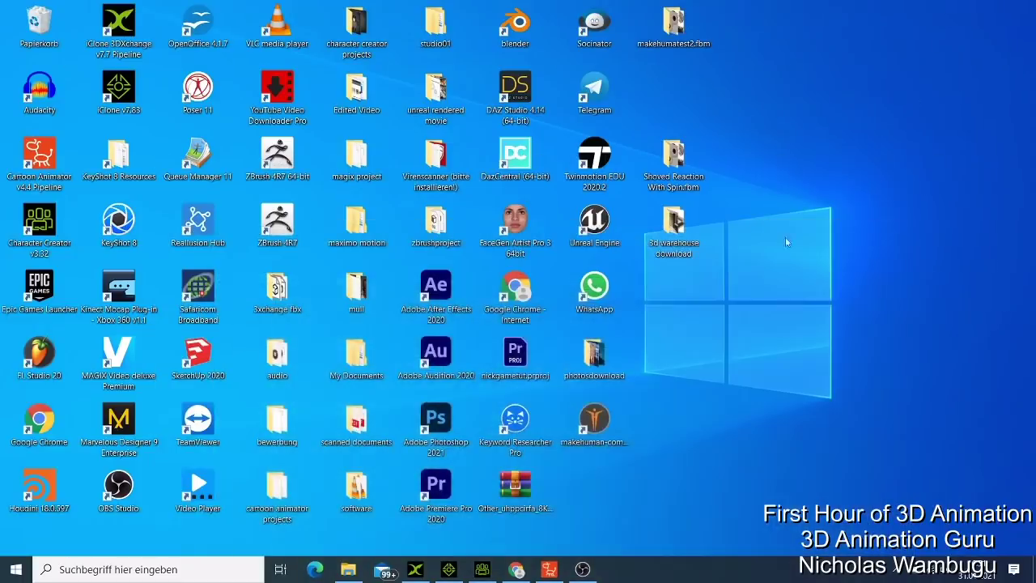
{"action": "left_click", "coordinate": [448, 569]}
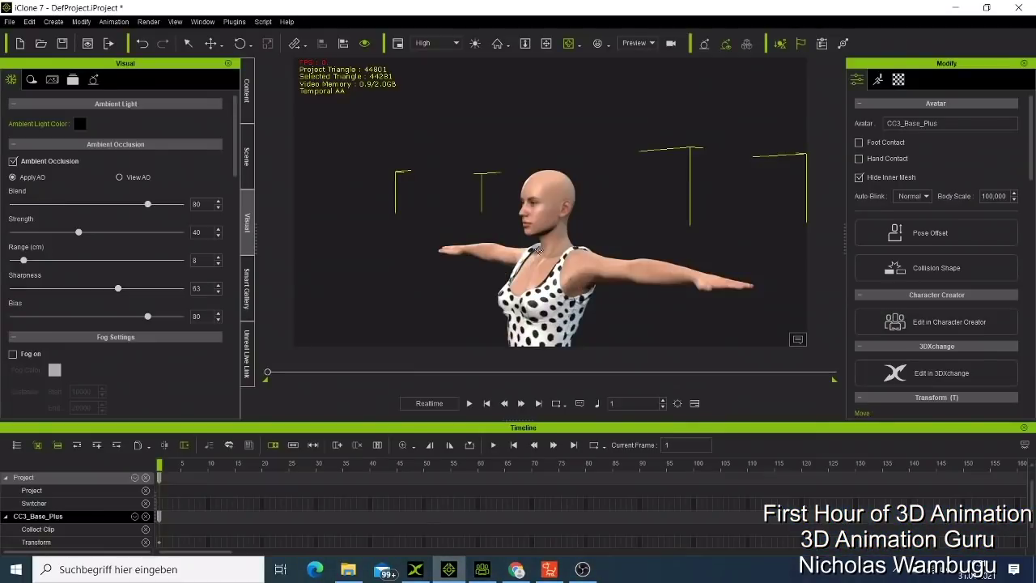
{"action": "scroll", "coordinate": [521, 185], "scroll_direction": "down", "scroll_amount": 3}
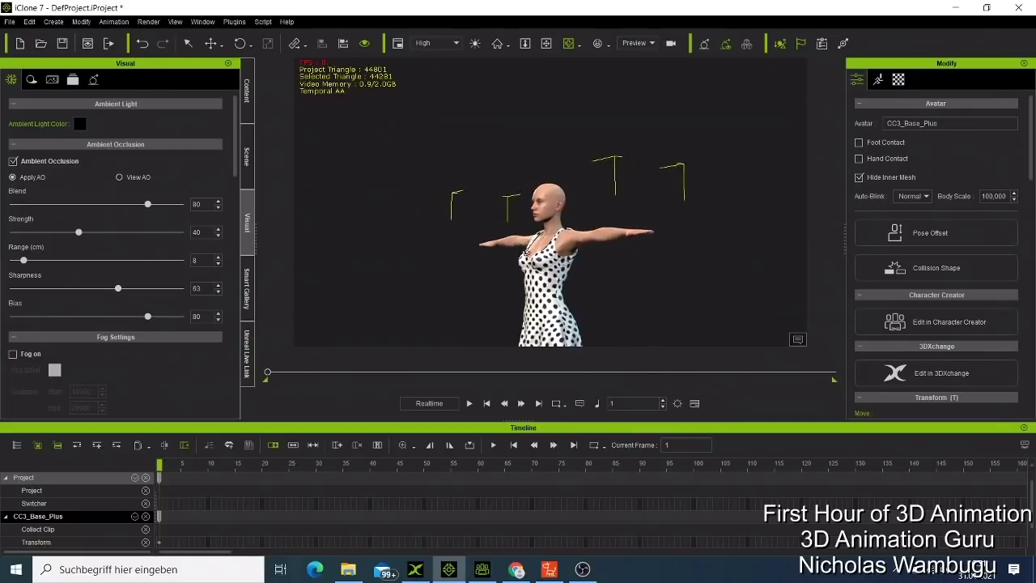
{"action": "left_click", "coordinate": [545, 44]}
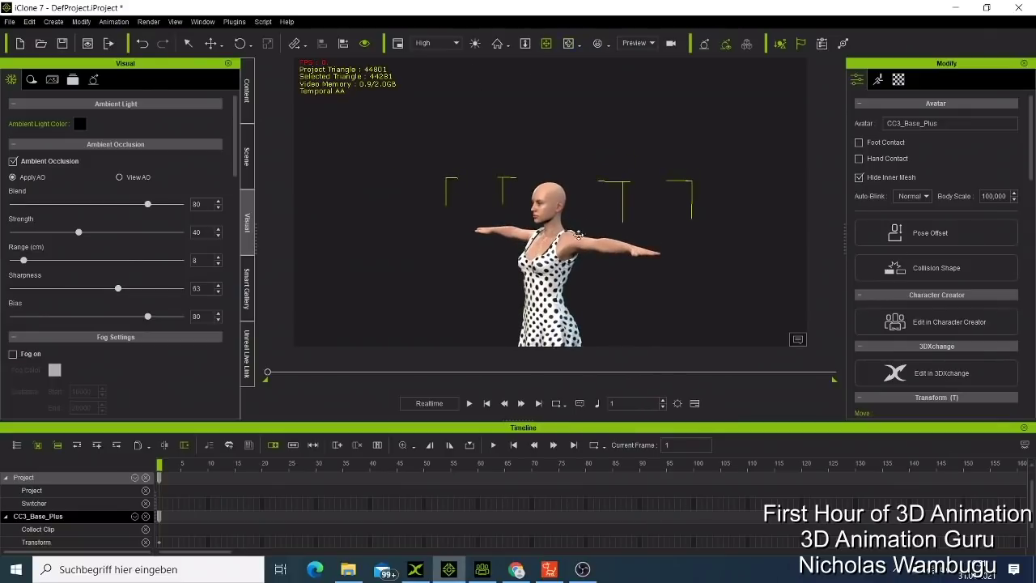
{"action": "scroll", "coordinate": [562, 133], "scroll_direction": "down", "scroll_amount": 3}
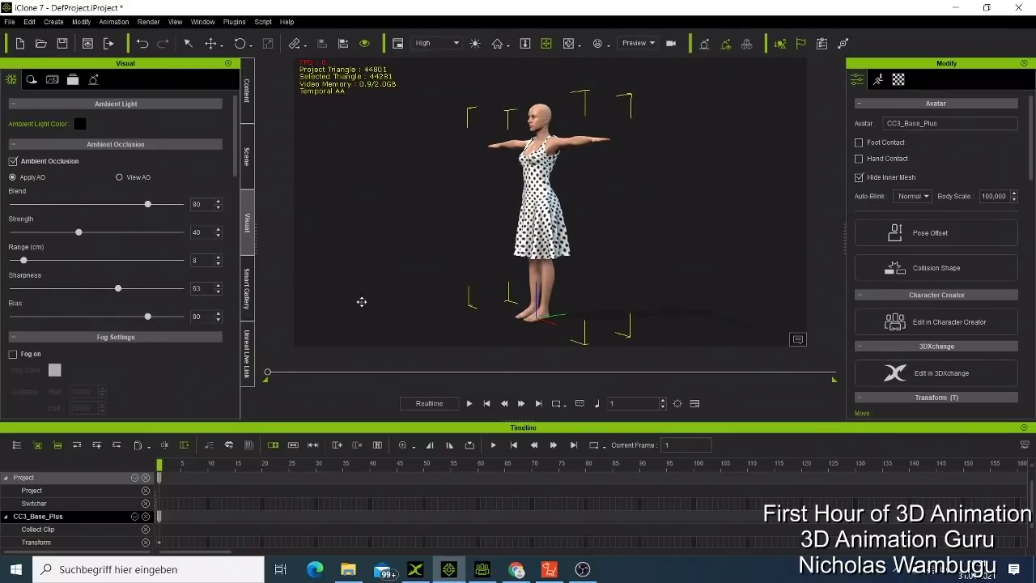
Apply the male standing motion from Motion > Studio Mocap-Spunky Moves > Alone to the avatar.
{"action": "left_click", "coordinate": [247, 91]}
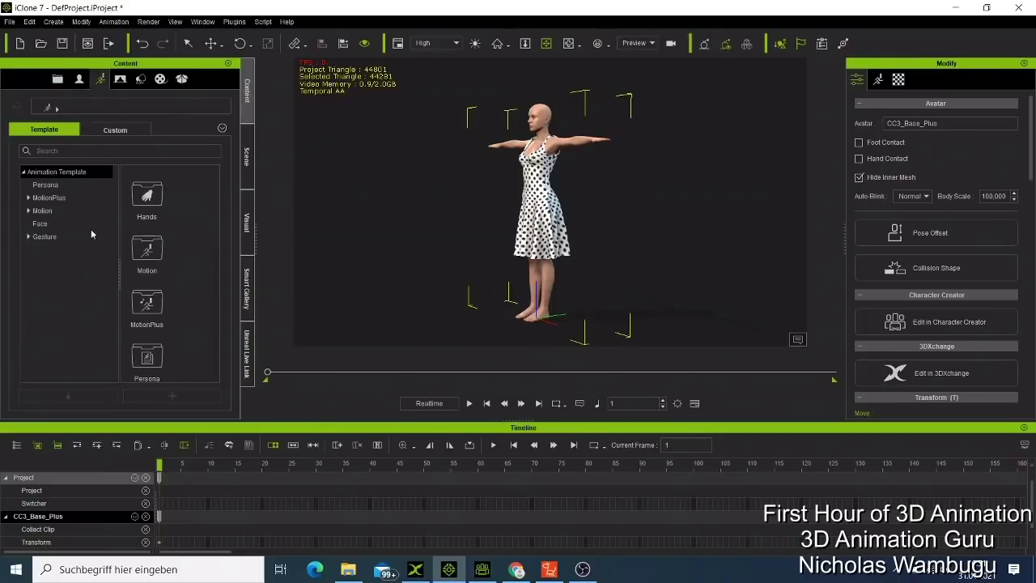
{"action": "left_click", "coordinate": [74, 199]}
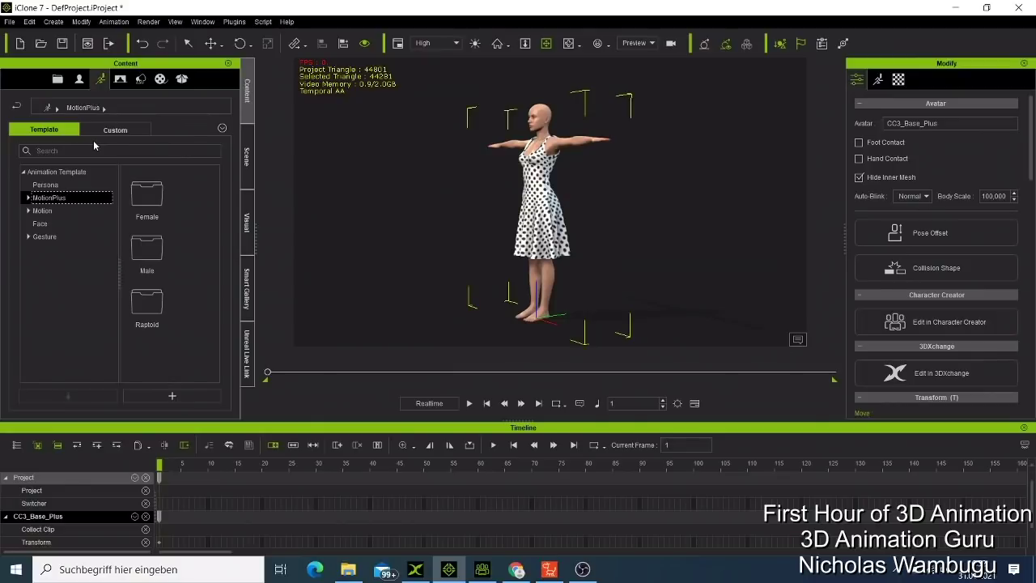
{"action": "left_click", "coordinate": [27, 198]}
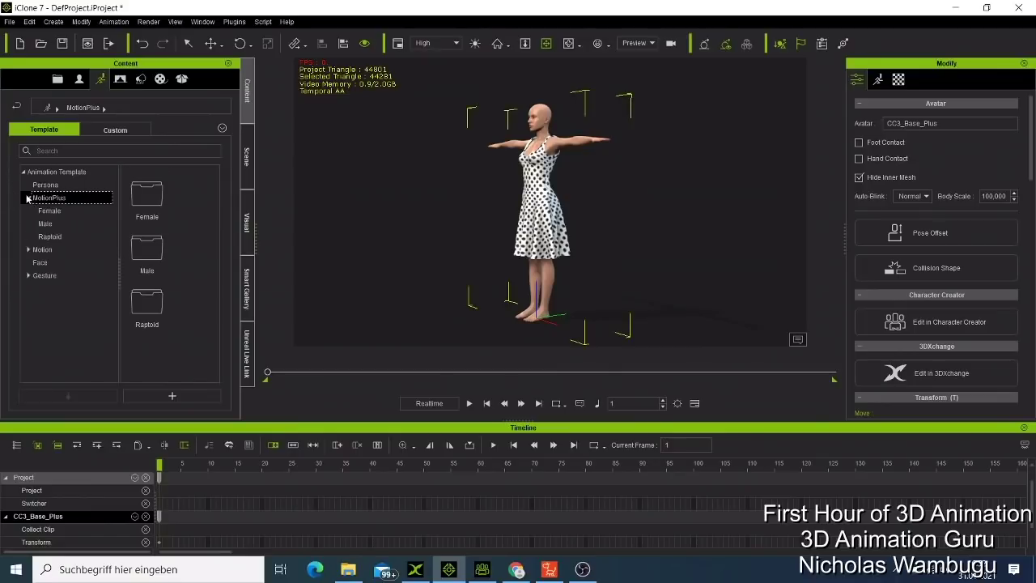
{"action": "left_click", "coordinate": [28, 197]}
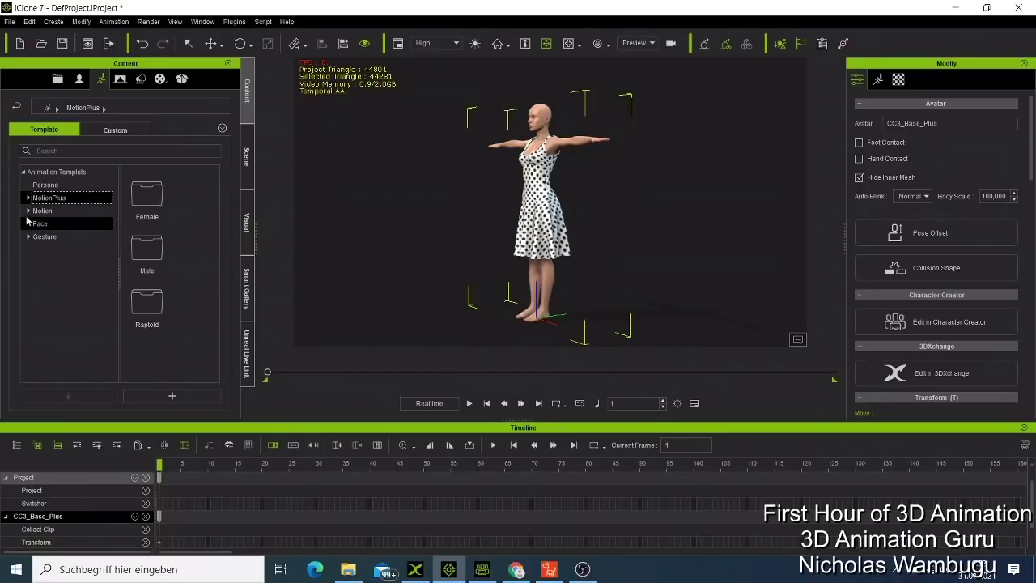
{"action": "left_click", "coordinate": [28, 211]}
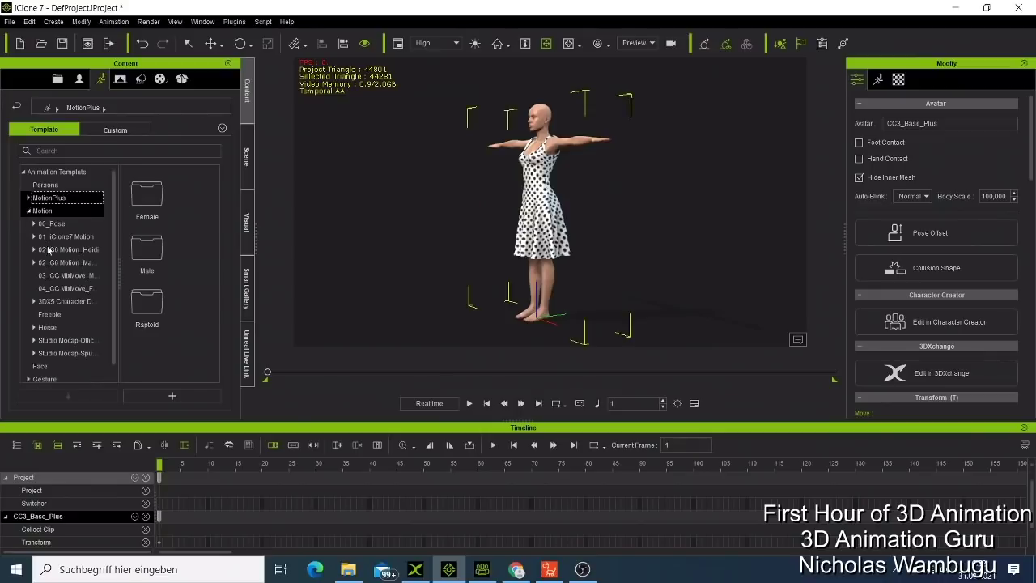
{"action": "left_click", "coordinate": [72, 340]}
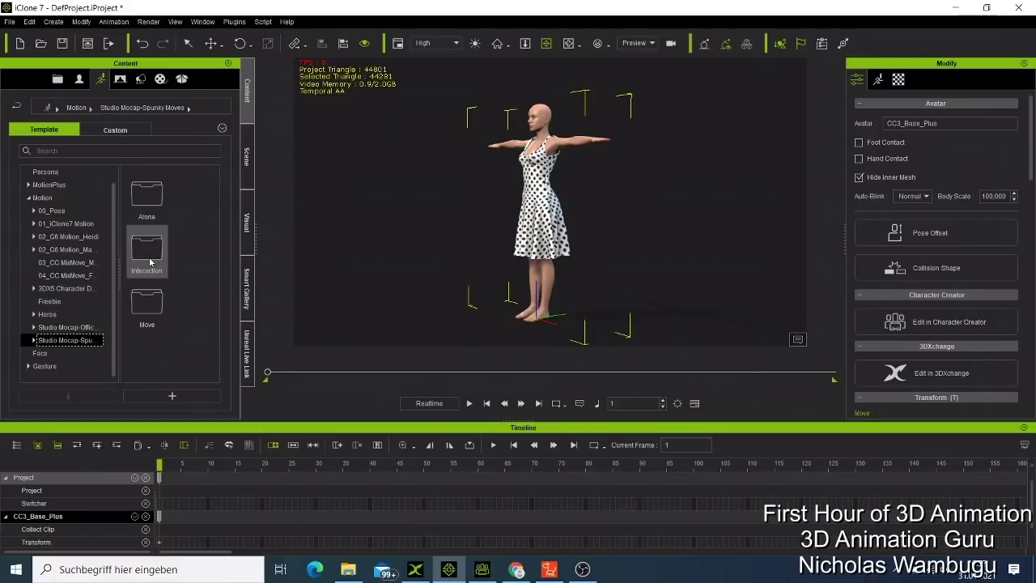
{"action": "double_click", "coordinate": [149, 212]}
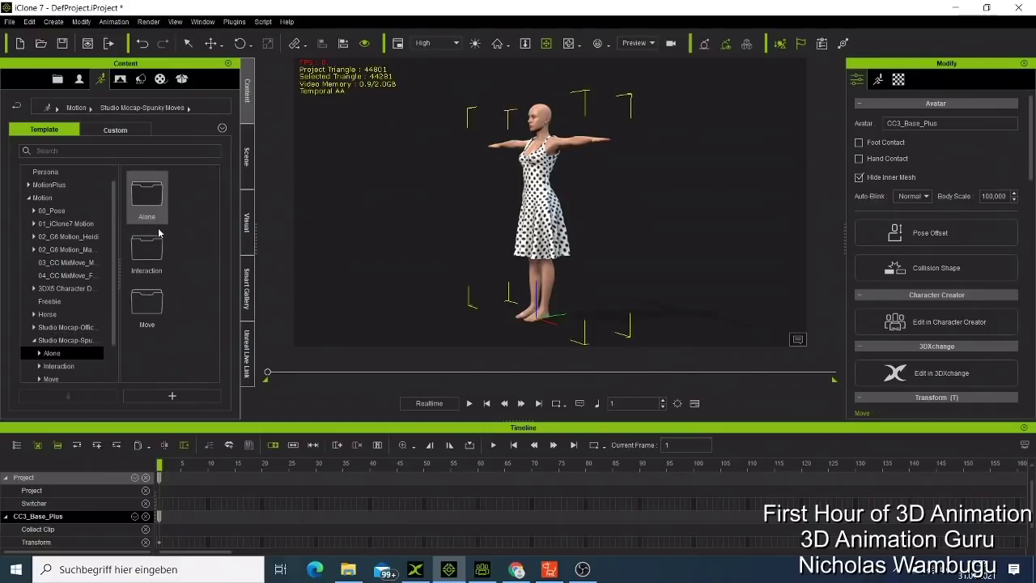
{"action": "scroll", "coordinate": [166, 259], "scroll_direction": "down", "scroll_amount": 10}
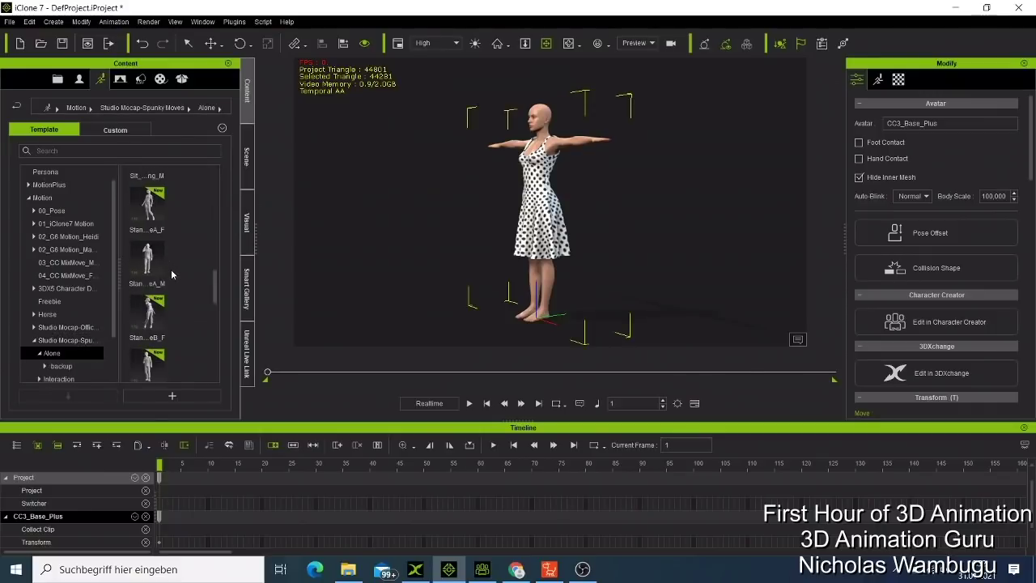
{"action": "scroll", "coordinate": [172, 274], "scroll_direction": "down", "scroll_amount": 3}
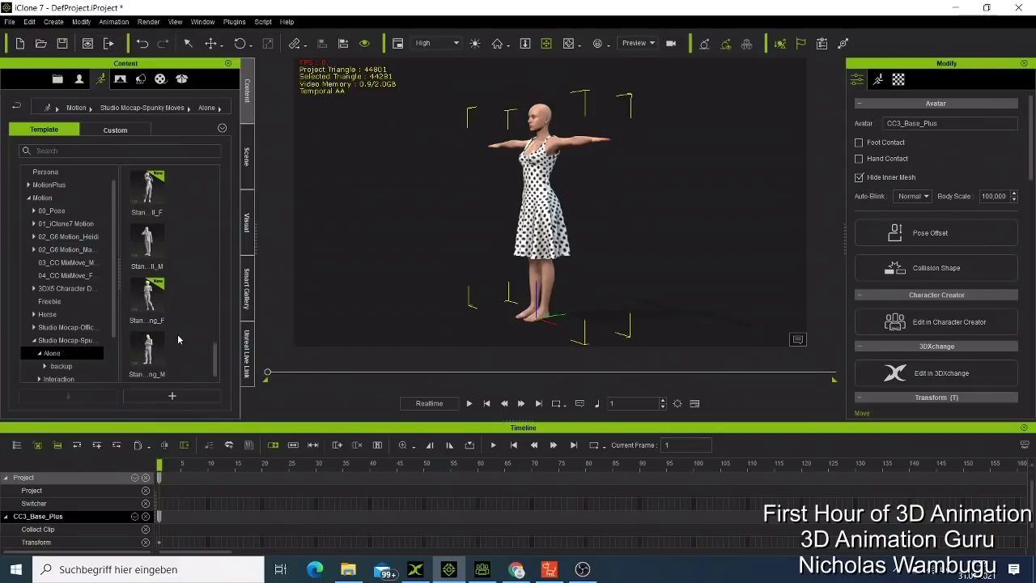
{"action": "double_click", "coordinate": [139, 247]}
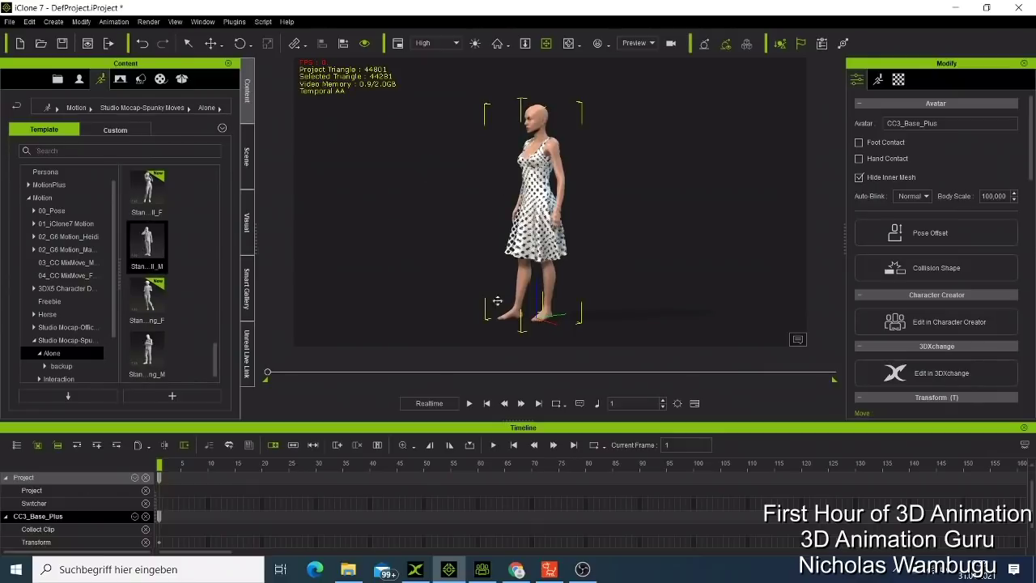
{"action": "left_click", "coordinate": [469, 403]}
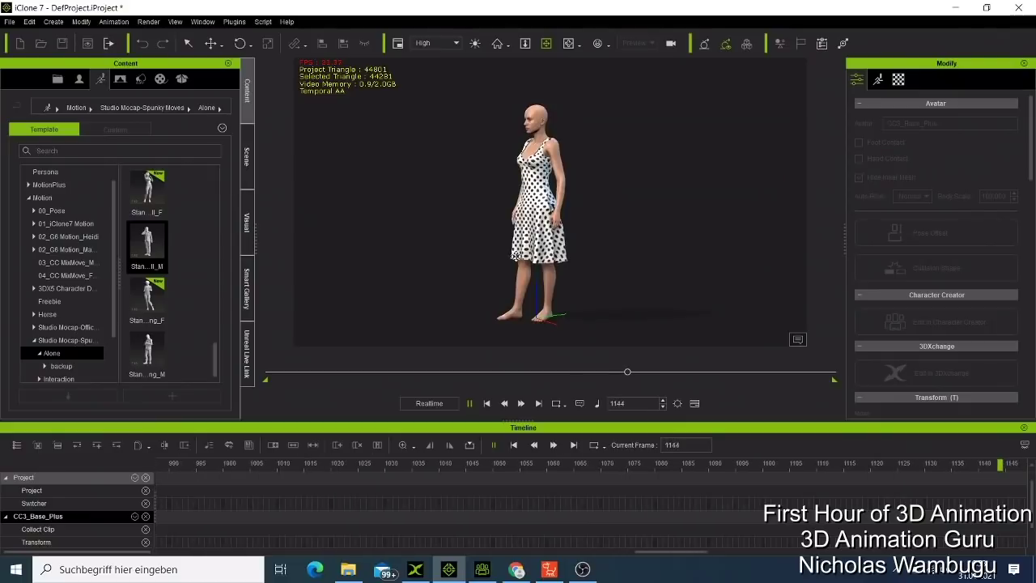
{"action": "left_click", "coordinate": [486, 403]}
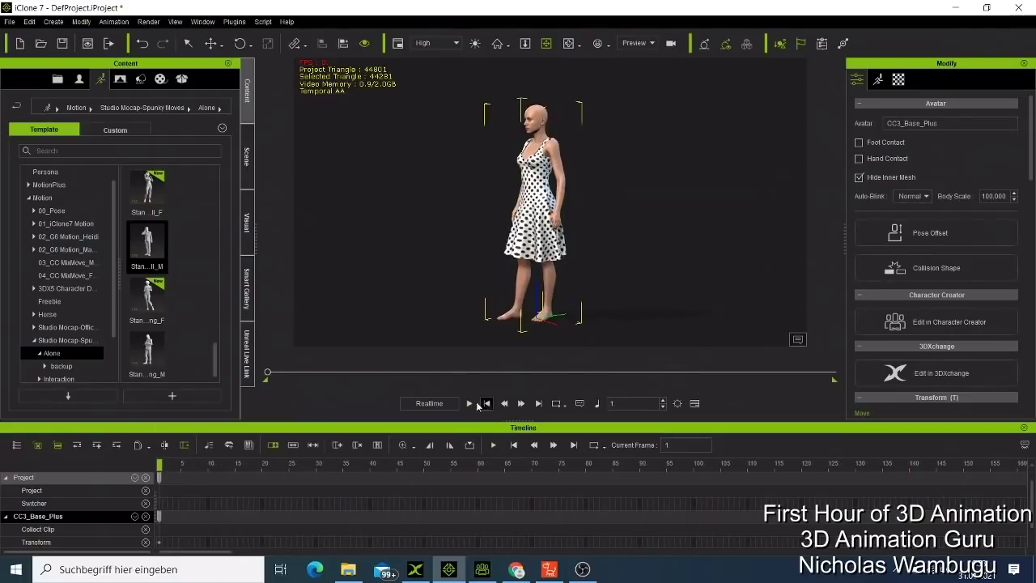
In File Explorer, open Desktop > maximo motion > dancemoves > c_c_f_onepiece_kkpcorset.
{"action": "left_click", "coordinate": [348, 569]}
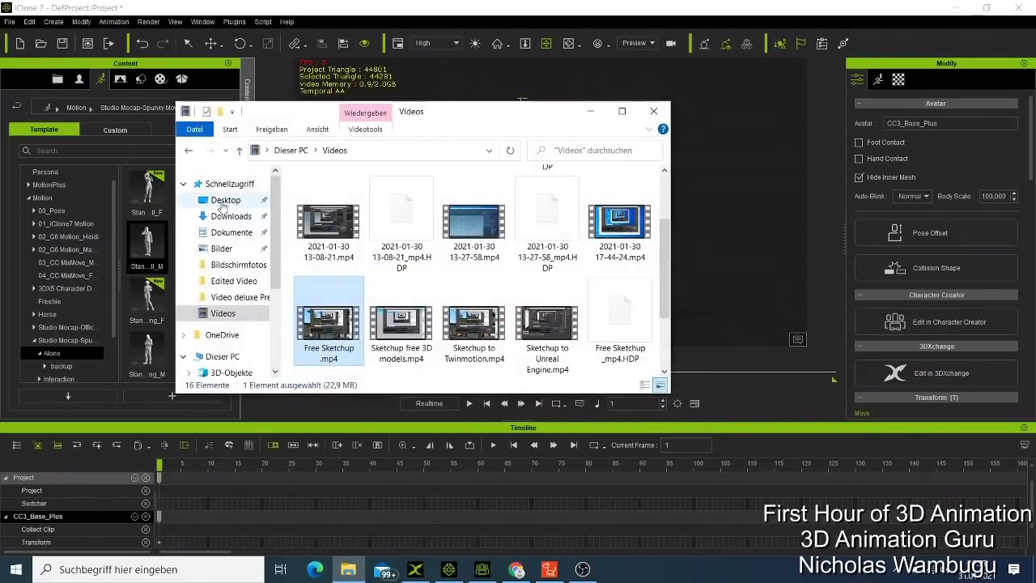
{"action": "left_click", "coordinate": [226, 200]}
{"action": "scroll", "coordinate": [393, 243], "scroll_direction": "down", "scroll_amount": 5}
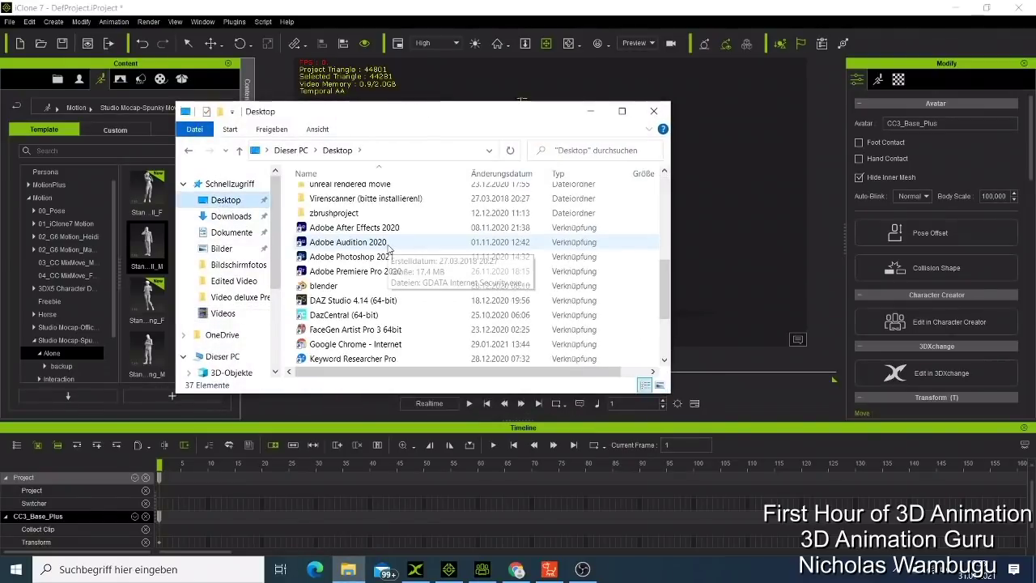
{"action": "scroll", "coordinate": [391, 249], "scroll_direction": "down", "scroll_amount": 2}
{"action": "scroll", "coordinate": [389, 251], "scroll_direction": "up", "scroll_amount": 7}
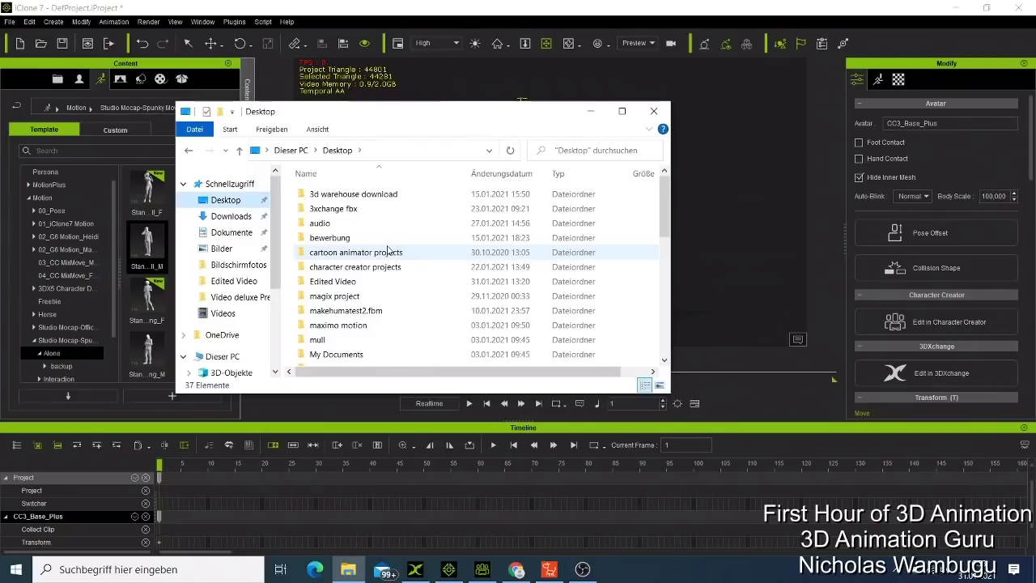
{"action": "scroll", "coordinate": [387, 251], "scroll_direction": "down", "scroll_amount": 1}
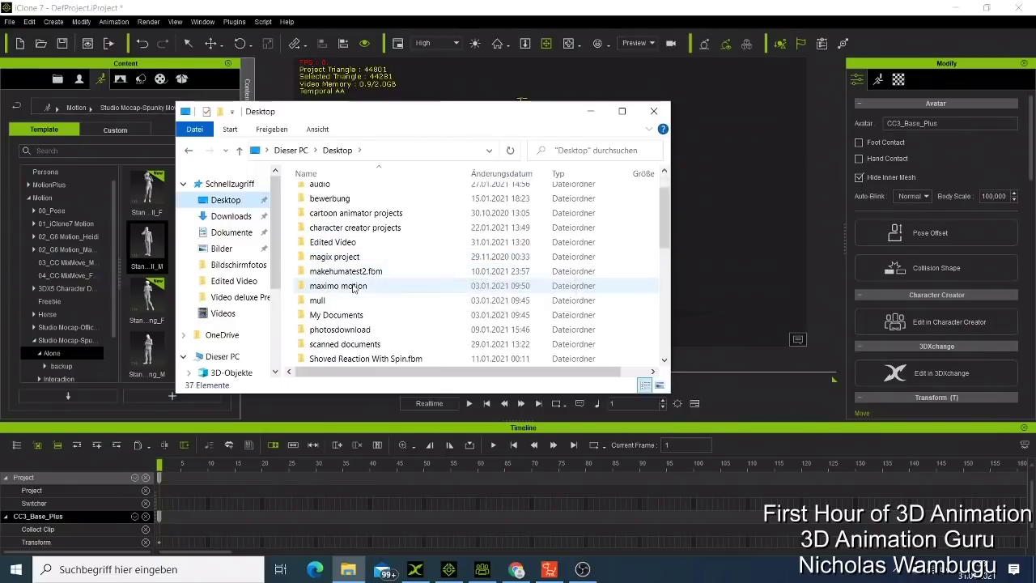
{"action": "double_click", "coordinate": [353, 288]}
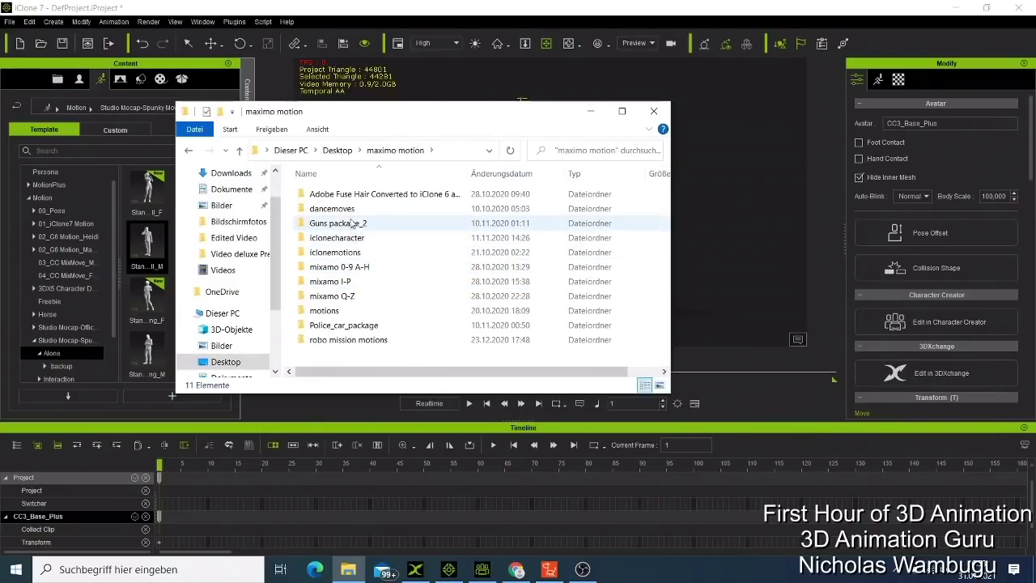
{"action": "double_click", "coordinate": [353, 209]}
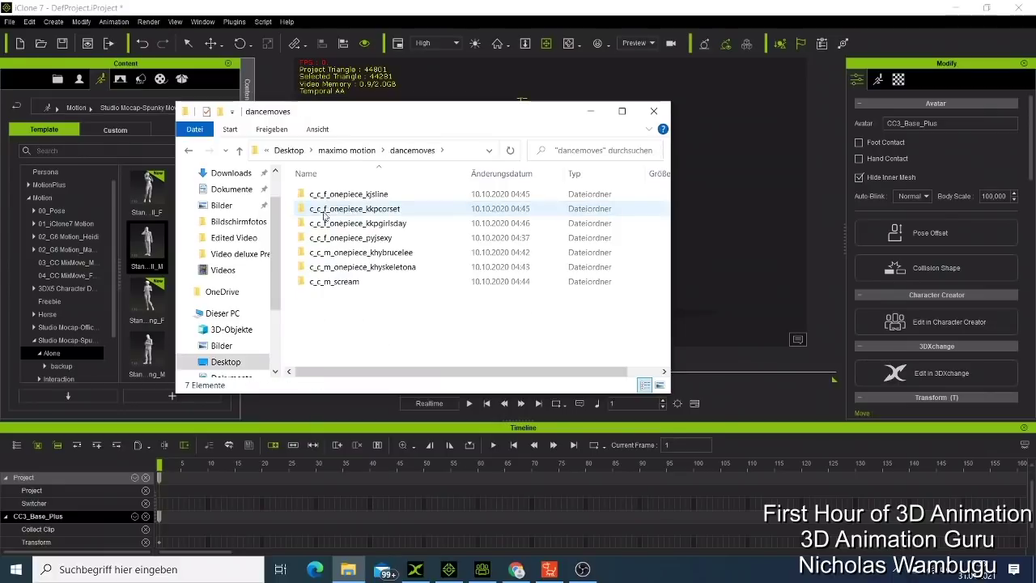
{"action": "double_click", "coordinate": [352, 209]}
Drag the m03 dance motion file onto the avatar in the iClone viewport.
{"action": "left_click_drag", "start_coordinate": [361, 120], "coordinate": [802, 123]}
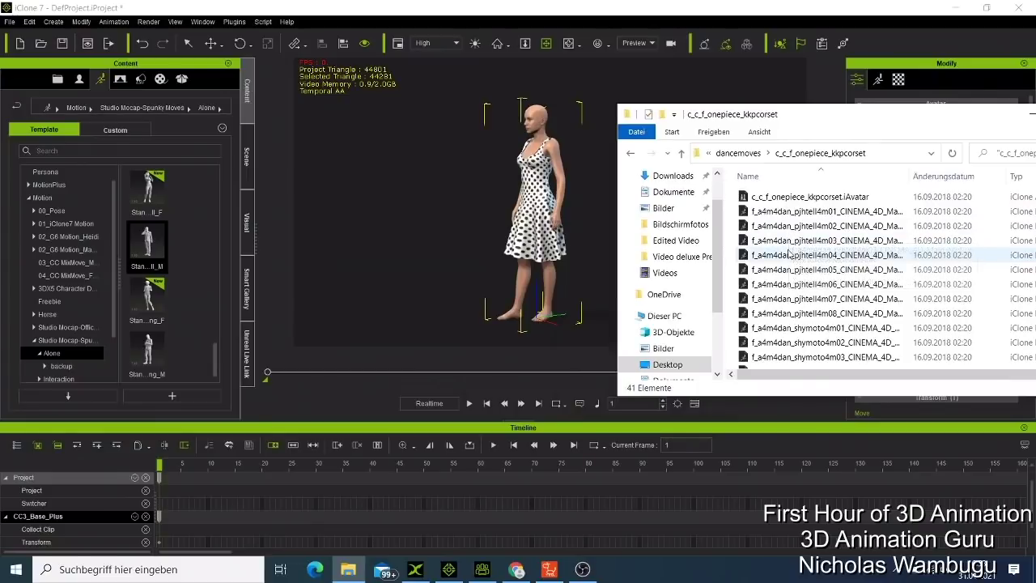
{"action": "left_click_drag", "start_coordinate": [789, 240], "coordinate": [545, 213]}
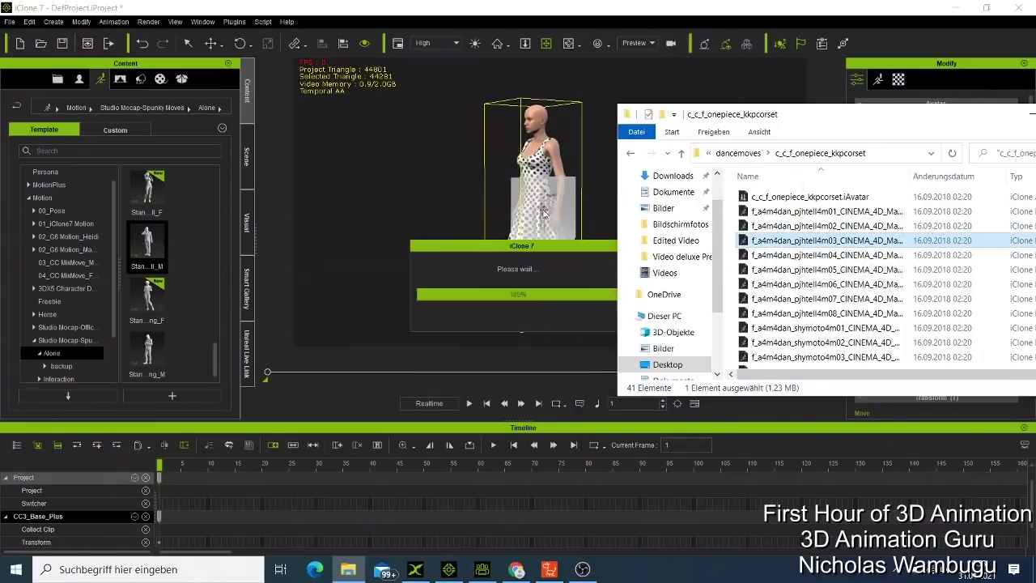
{"action": "left_click_drag", "start_coordinate": [886, 121], "coordinate": [248, 130]}
Close File Explorer, play the dance motion, then stop back at frame 1.
{"action": "left_click", "coordinate": [458, 119]}
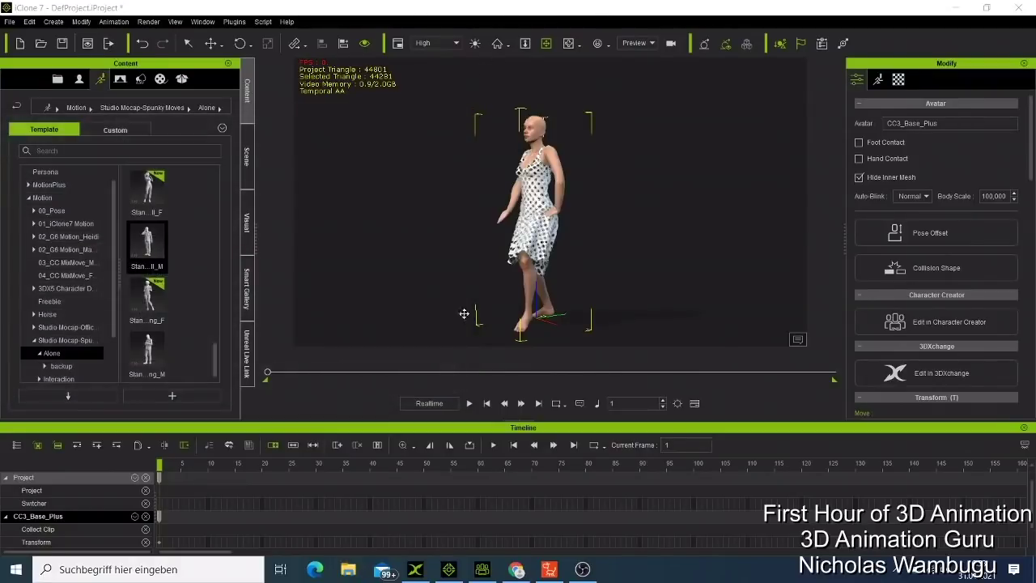
{"action": "left_click", "coordinate": [470, 403]}
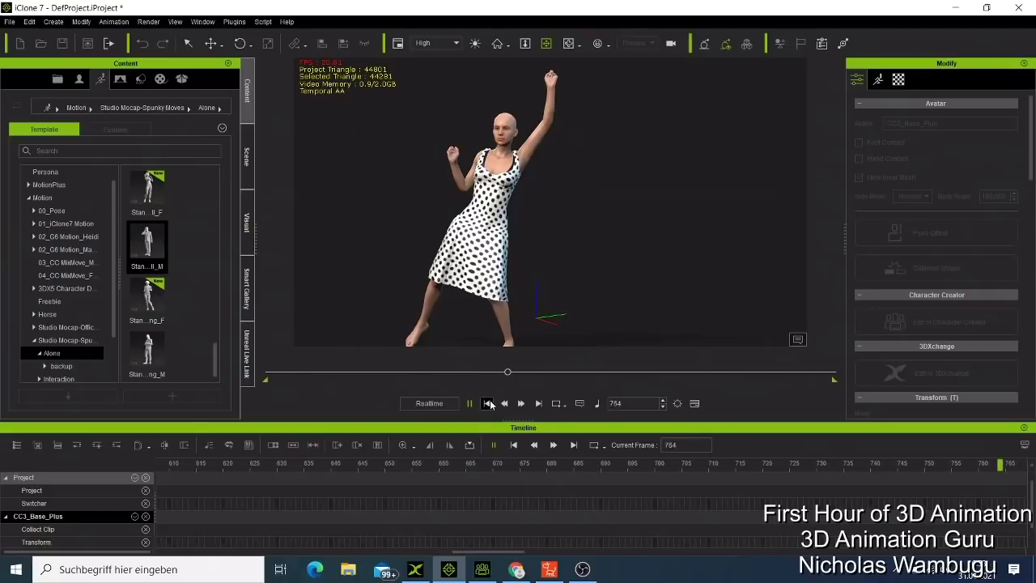
{"action": "left_click", "coordinate": [488, 403]}
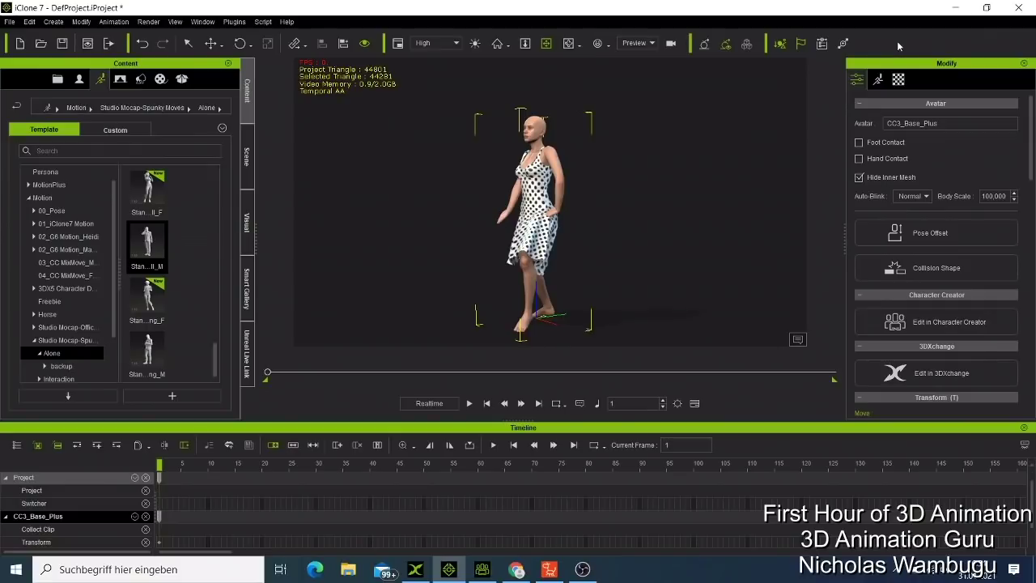
Minimize iClone and switch Chrome to the Reallusion website tab.
{"action": "left_click", "coordinate": [955, 7]}
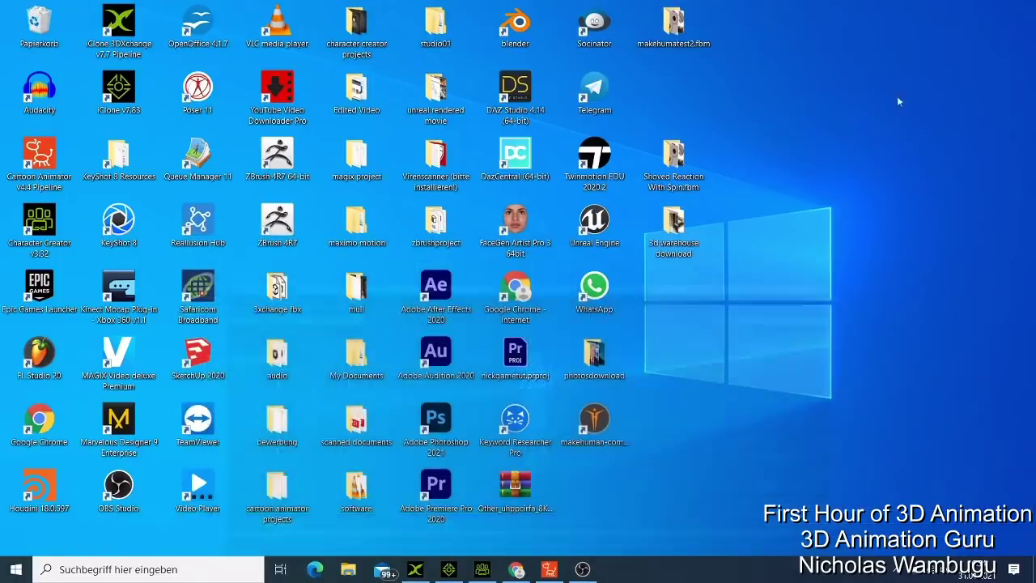
{"action": "left_click", "coordinate": [514, 570]}
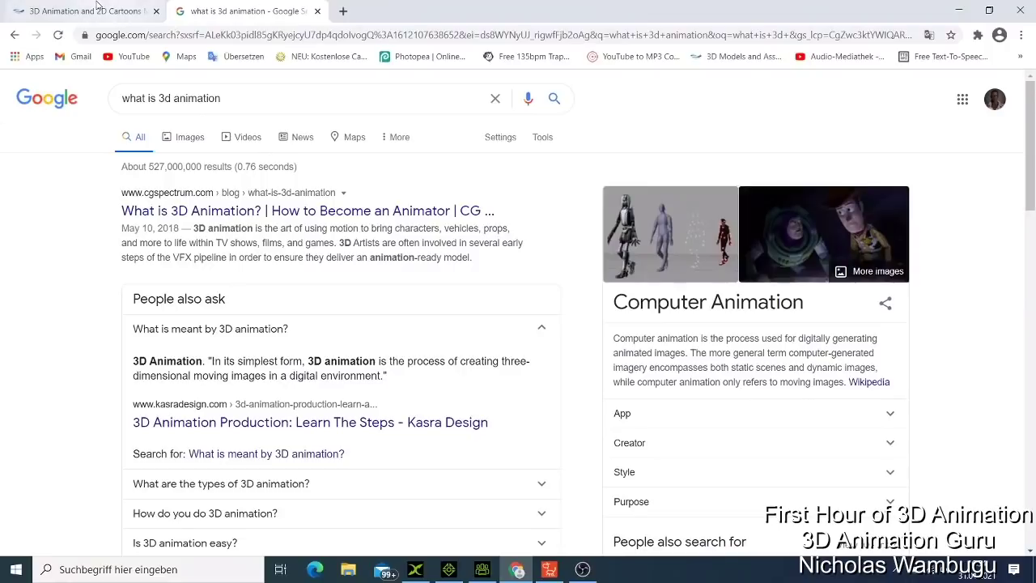
{"action": "left_click", "coordinate": [121, 12]}
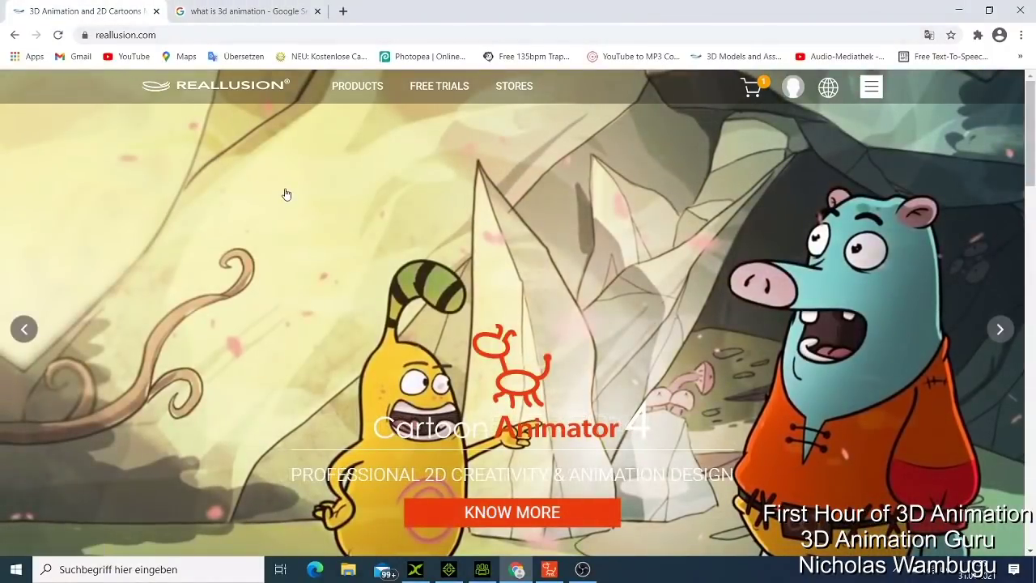
{"action": "scroll", "coordinate": [315, 212], "scroll_direction": "down", "scroll_amount": 2}
{"action": "scroll", "coordinate": [432, 283], "scroll_direction": "up", "scroll_amount": 2}
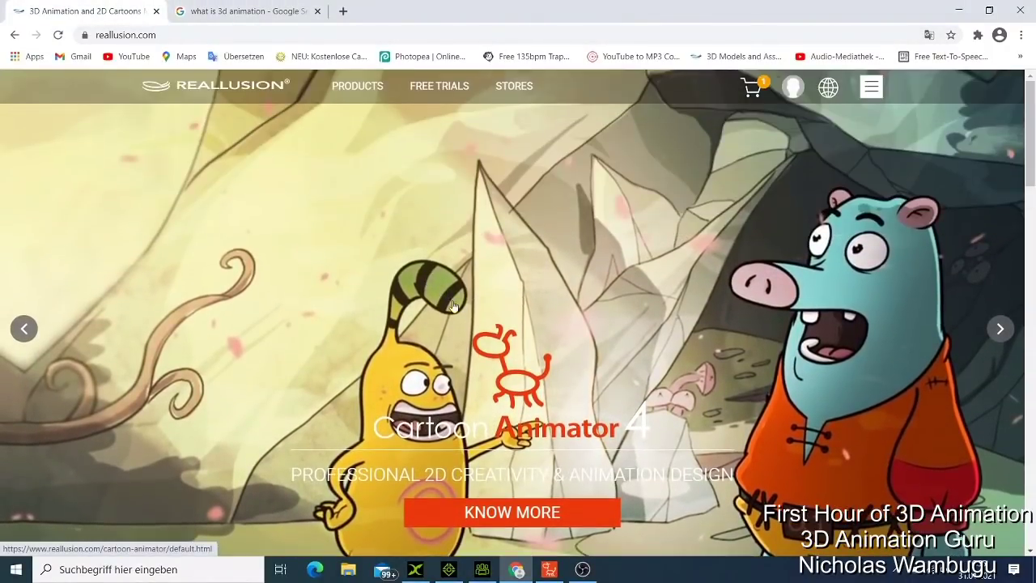
{"action": "scroll", "coordinate": [412, 324], "scroll_direction": "down", "scroll_amount": 2}
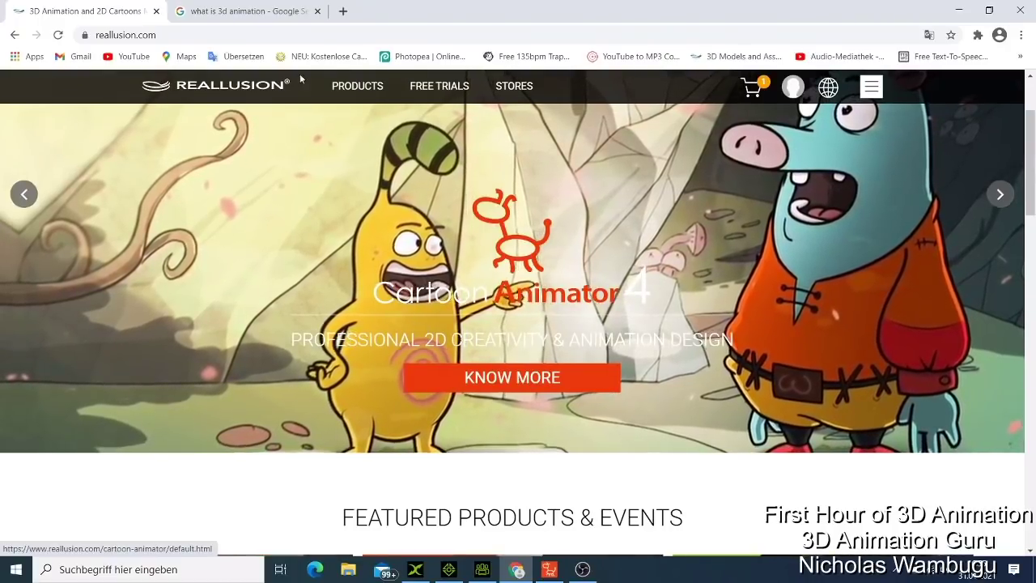
Open the iClone product page, then its $129.00 store page.
{"action": "mouse_move", "coordinate": [356, 85]}
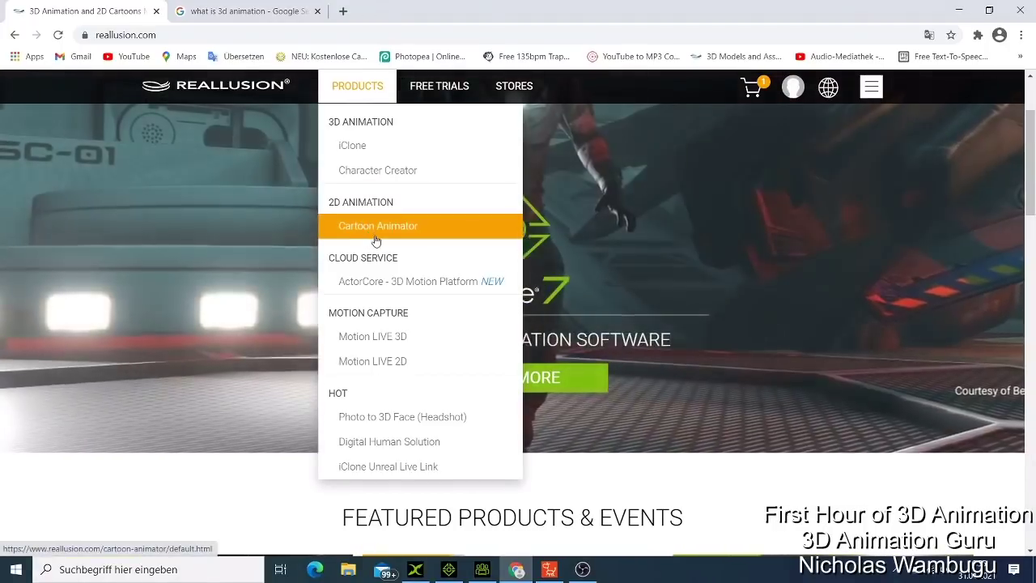
{"action": "left_click", "coordinate": [359, 146]}
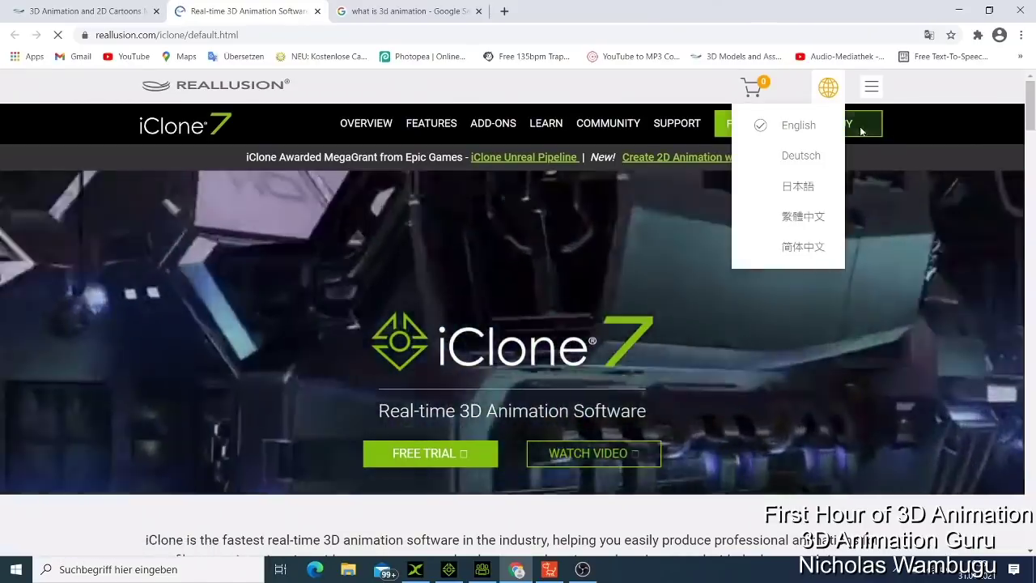
{"action": "left_click", "coordinate": [861, 132]}
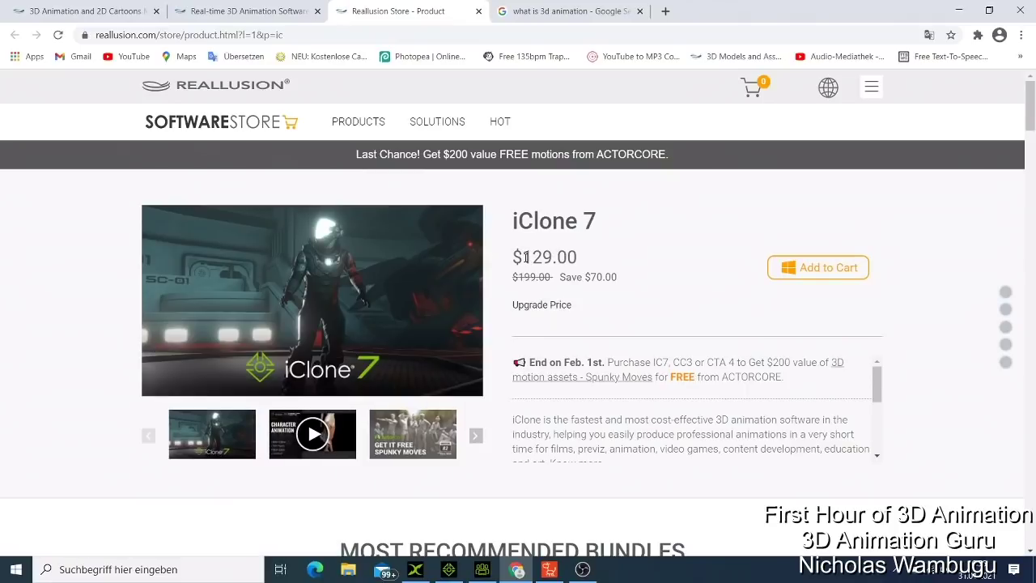
{"action": "left_click_drag", "start_coordinate": [524, 257], "coordinate": [584, 264]}
{"action": "scroll", "coordinate": [582, 263], "scroll_direction": "down", "scroll_amount": 1}
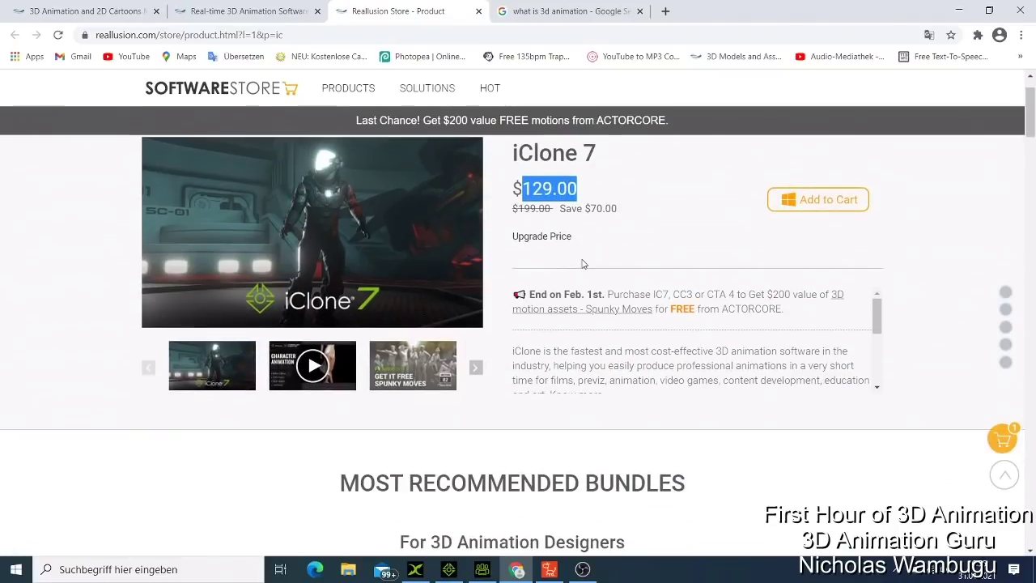
{"action": "scroll", "coordinate": [583, 264], "scroll_direction": "down", "scroll_amount": 2}
{"action": "scroll", "coordinate": [566, 291], "scroll_direction": "up", "scroll_amount": 4}
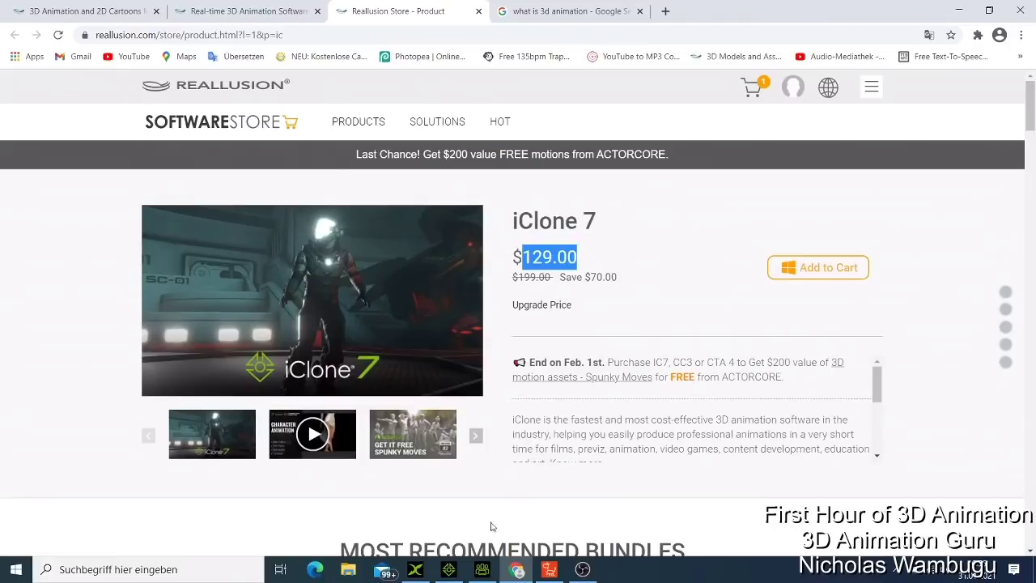
Glance at iClone 7, then scroll the store page down to the 3D animation bundles.
{"action": "left_click", "coordinate": [449, 569]}
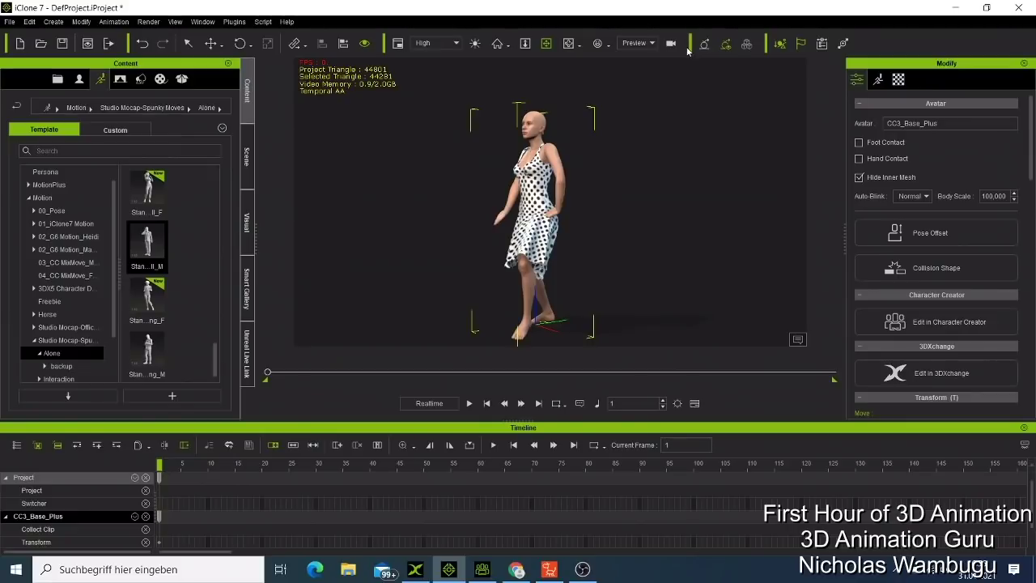
{"action": "left_click", "coordinate": [956, 9]}
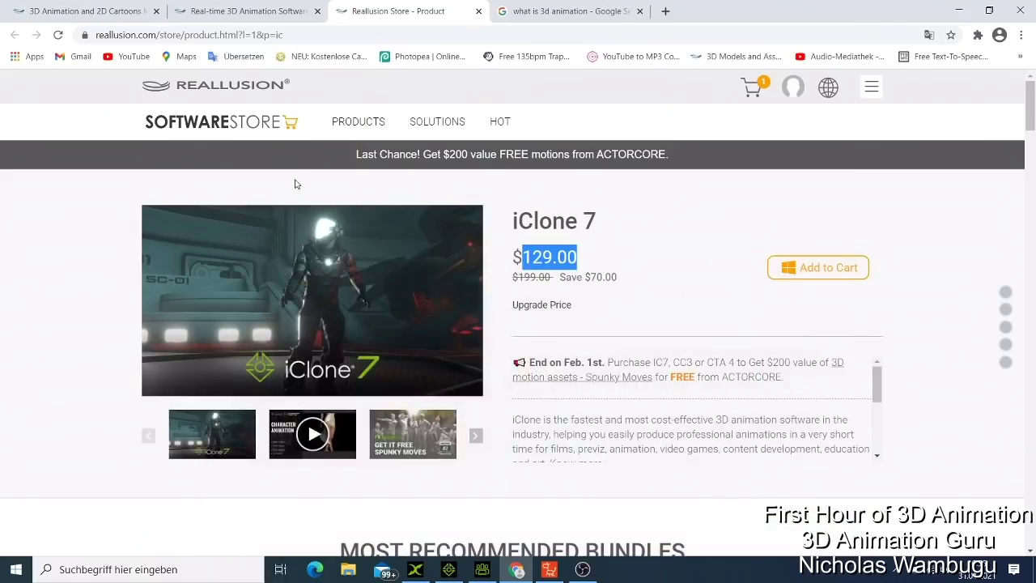
{"action": "scroll", "coordinate": [436, 283], "scroll_direction": "down", "scroll_amount": 3}
{"action": "scroll", "coordinate": [435, 283], "scroll_direction": "down", "scroll_amount": 2}
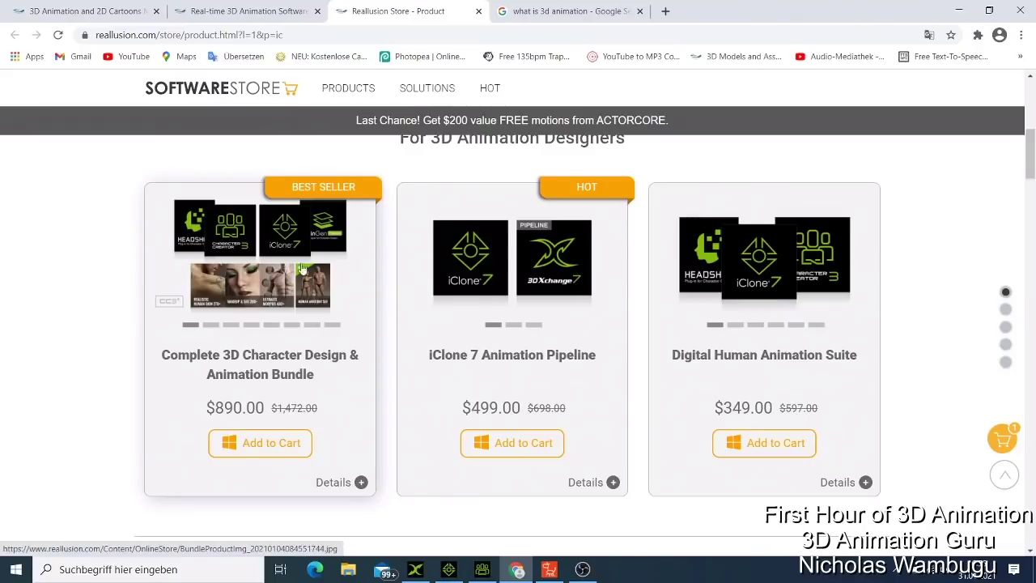
List Character Creator 3's Actor > AvatarPreset > Full Body presets, then return to the store page.
{"action": "left_click", "coordinate": [481, 567]}
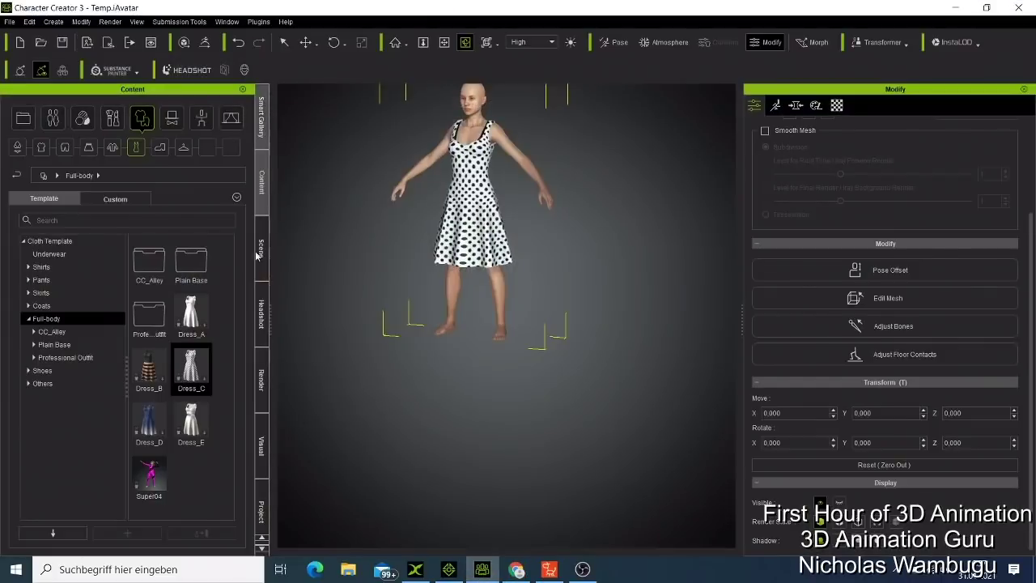
{"action": "left_click", "coordinate": [260, 316]}
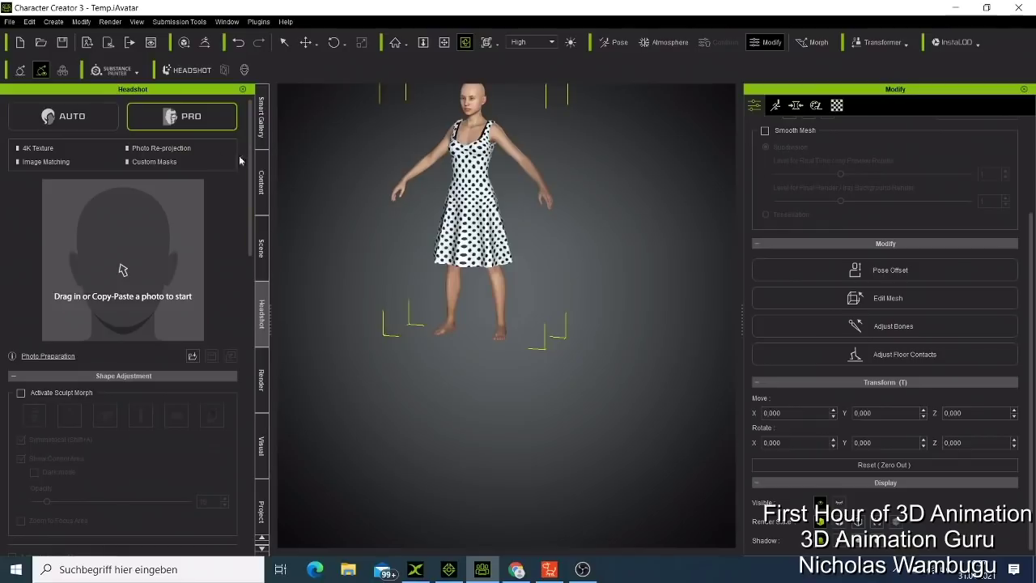
{"action": "left_click", "coordinate": [260, 139]}
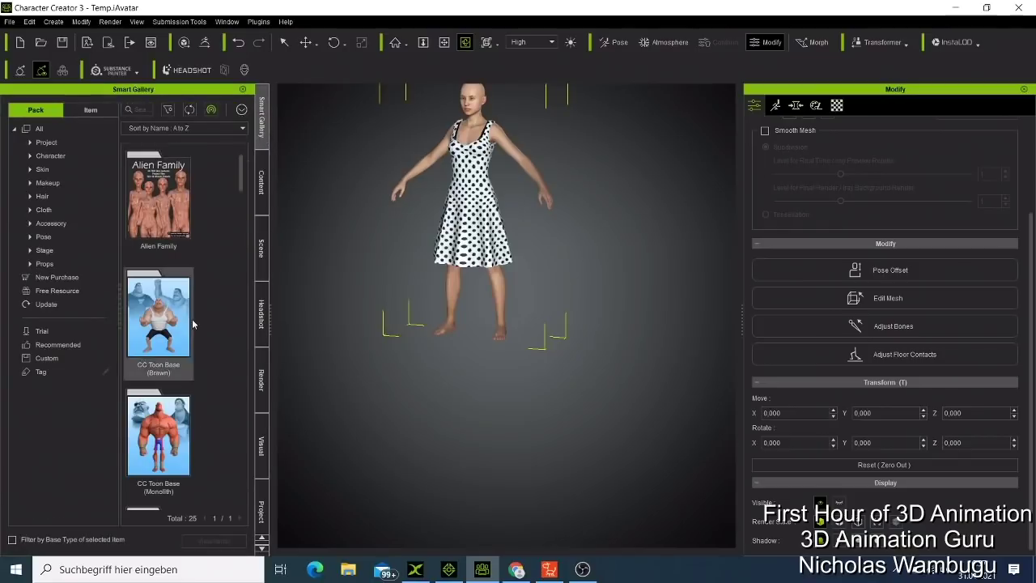
{"action": "left_click", "coordinate": [264, 179]}
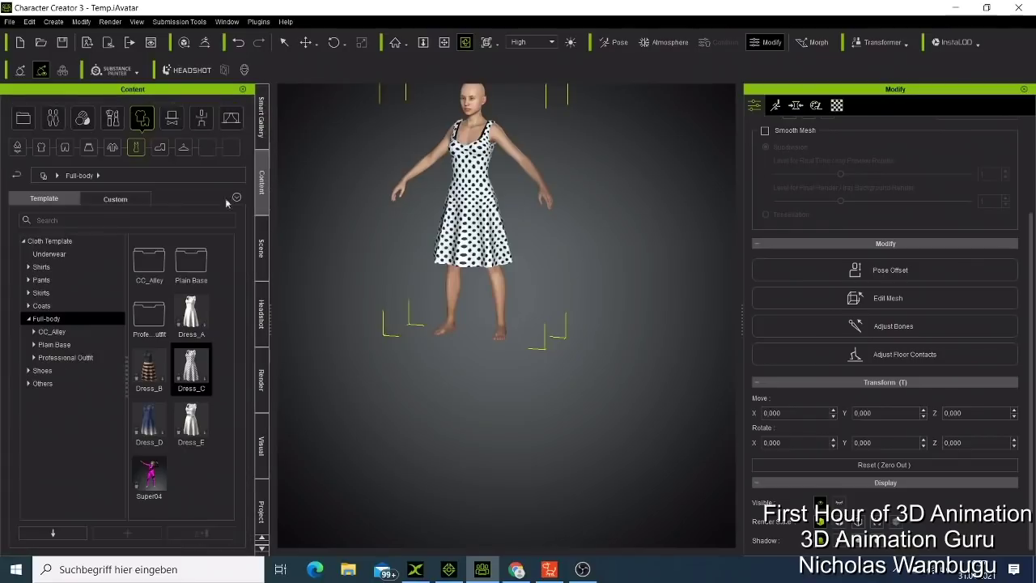
{"action": "left_click", "coordinate": [59, 123]}
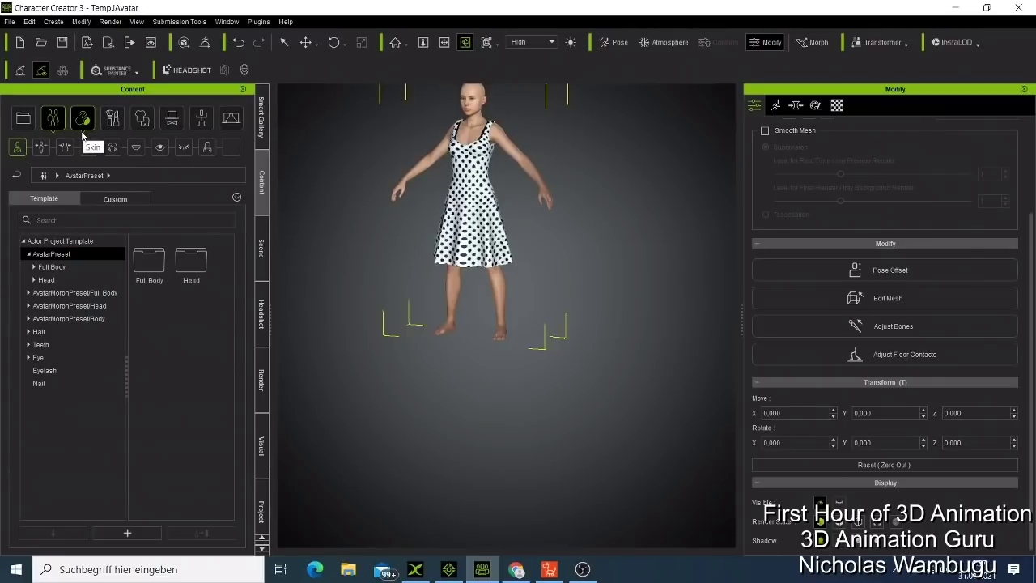
{"action": "left_click", "coordinate": [64, 269]}
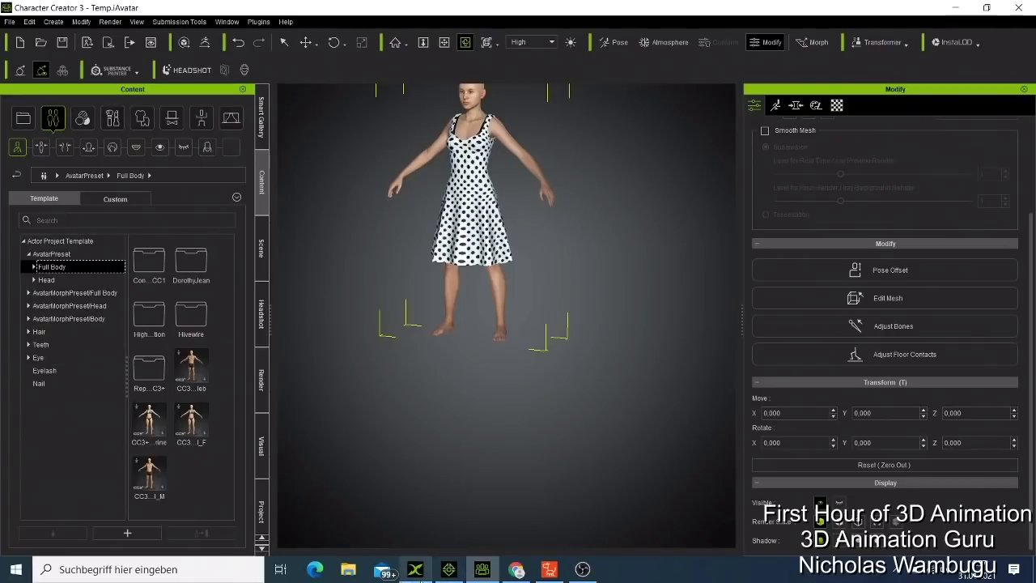
{"action": "left_click", "coordinate": [516, 569]}
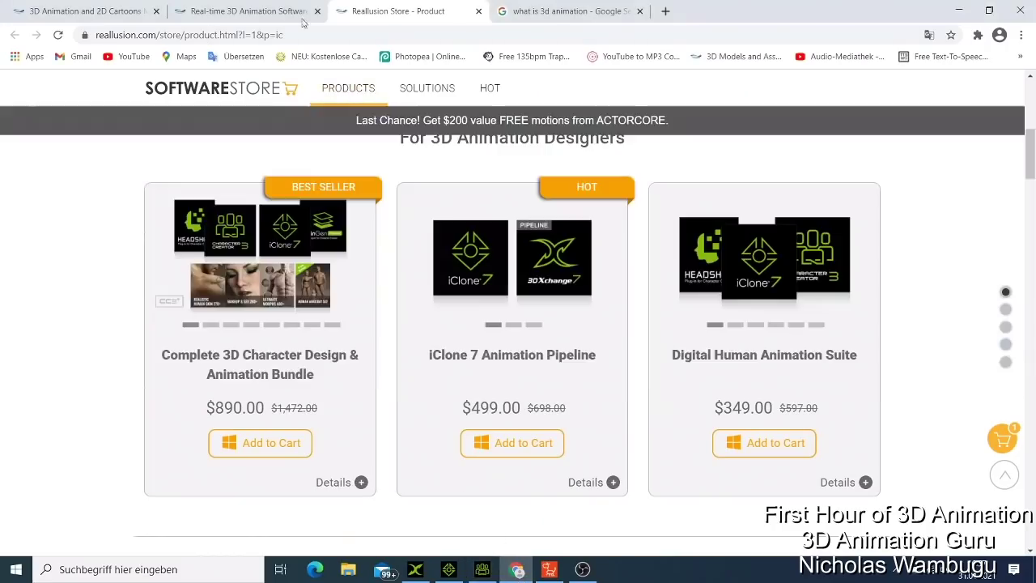
From the Reallusion home tab, open the Character Creator product page and scroll through it.
{"action": "left_click", "coordinate": [262, 15]}
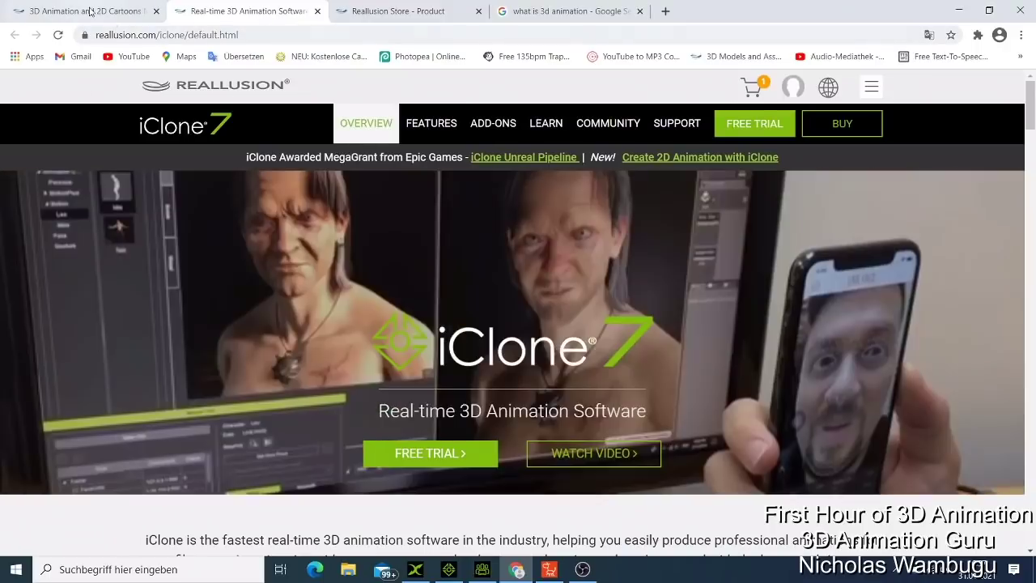
{"action": "left_click", "coordinate": [85, 14]}
{"action": "mouse_move", "coordinate": [332, 86]}
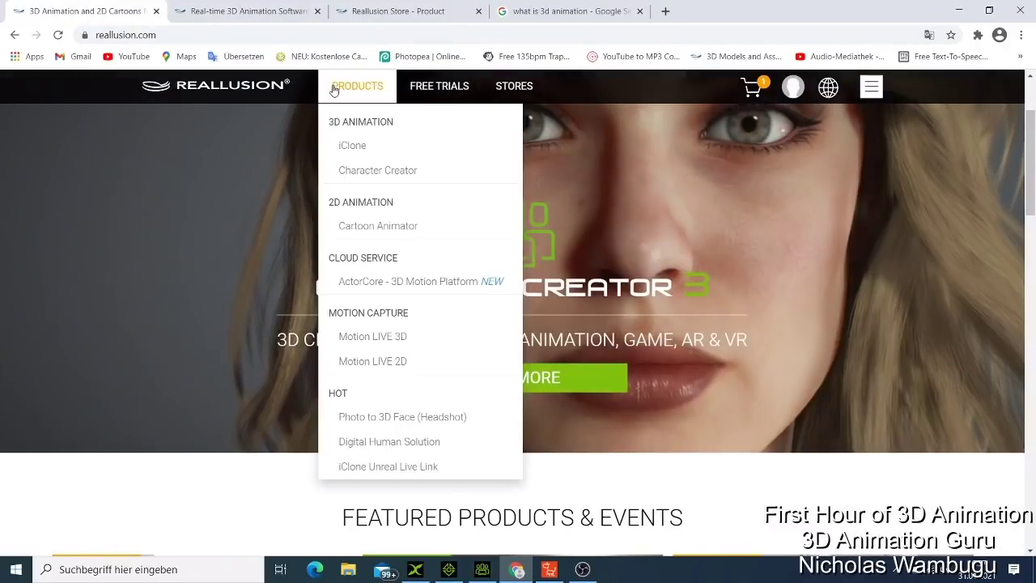
{"action": "left_click", "coordinate": [379, 171]}
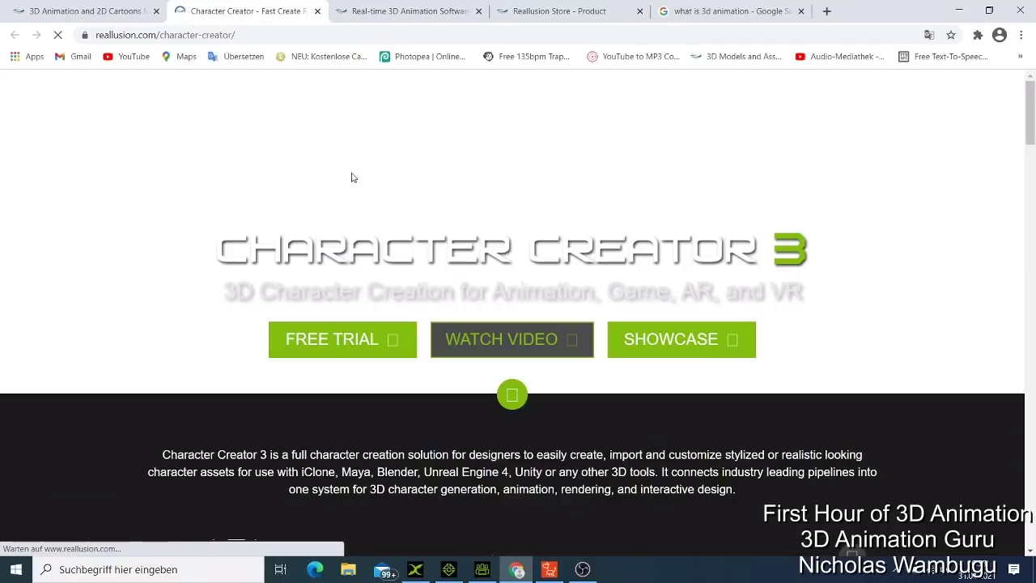
{"action": "scroll", "coordinate": [385, 207], "scroll_direction": "down", "scroll_amount": 3}
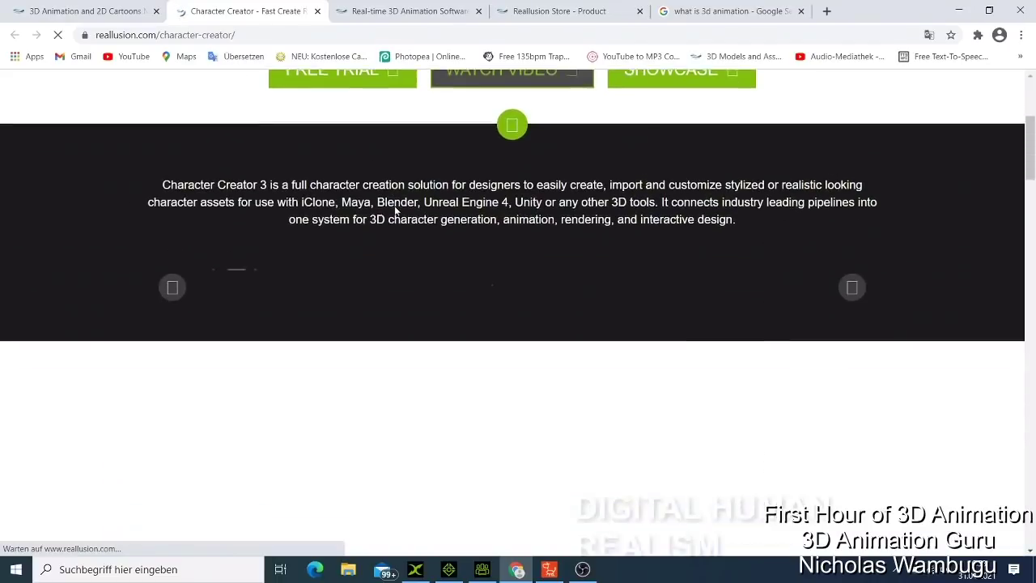
{"action": "scroll", "coordinate": [396, 211], "scroll_direction": "up", "scroll_amount": 3}
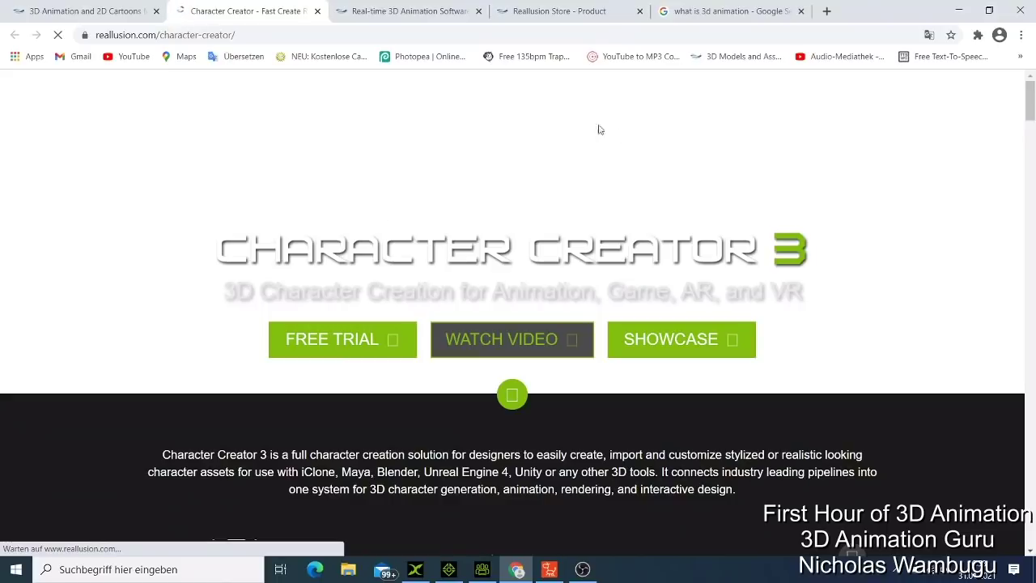
{"action": "scroll", "coordinate": [548, 166], "scroll_direction": "down", "scroll_amount": 3}
{"action": "scroll", "coordinate": [601, 150], "scroll_direction": "up", "scroll_amount": 2}
{"action": "scroll", "coordinate": [548, 132], "scroll_direction": "up", "scroll_amount": 1}
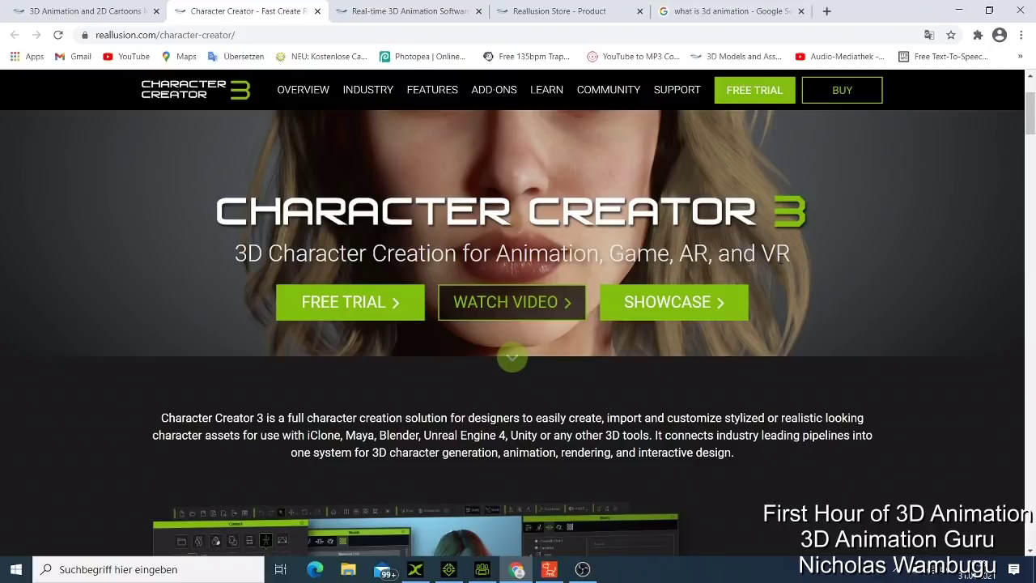
{"action": "scroll", "coordinate": [770, 267], "scroll_direction": "up", "scroll_amount": 2}
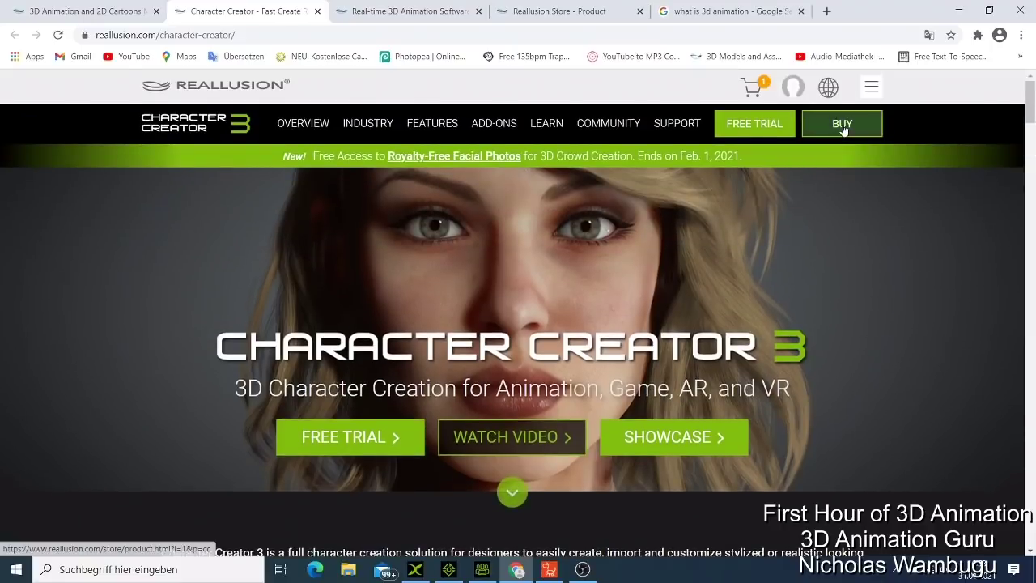
Open the $149.00 Character Creator 3 Pipeline store page, review its bundles, then minimize Chrome.
{"action": "left_click", "coordinate": [842, 127]}
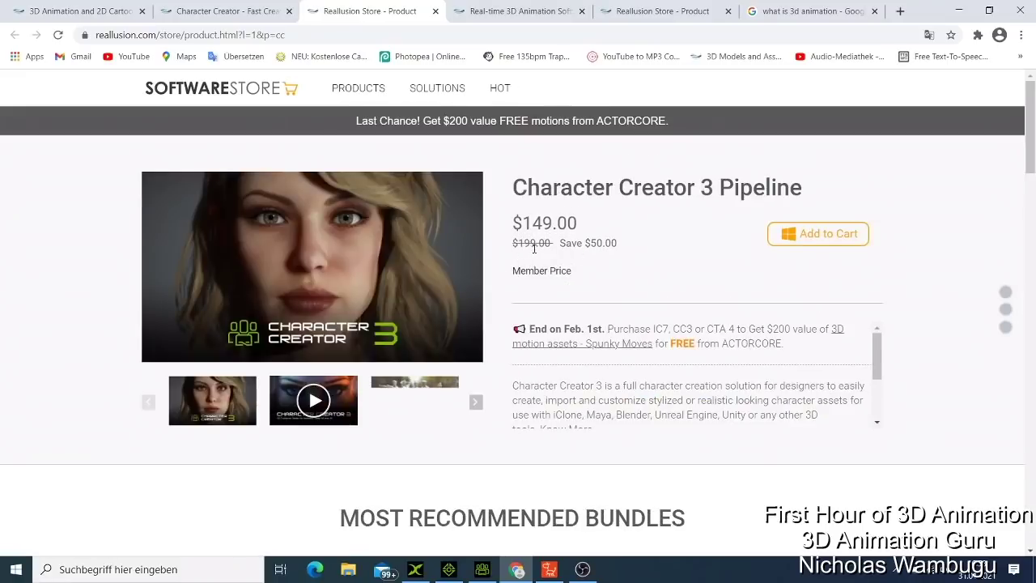
{"action": "scroll", "coordinate": [534, 254], "scroll_direction": "down", "scroll_amount": 1}
{"action": "scroll", "coordinate": [534, 254], "scroll_direction": "down", "scroll_amount": 5}
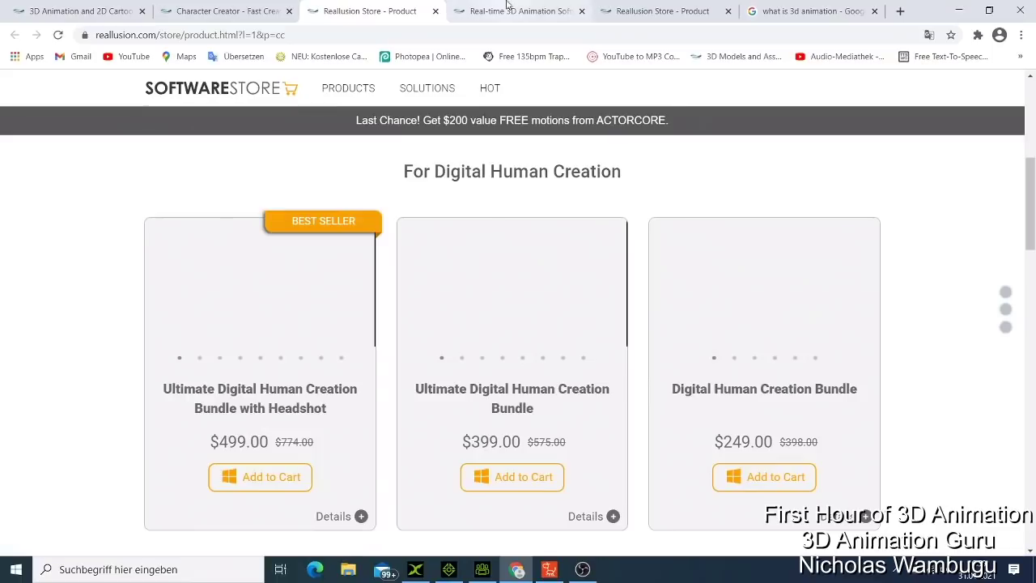
{"action": "left_click", "coordinate": [583, 5]}
{"action": "left_click", "coordinate": [662, 11]}
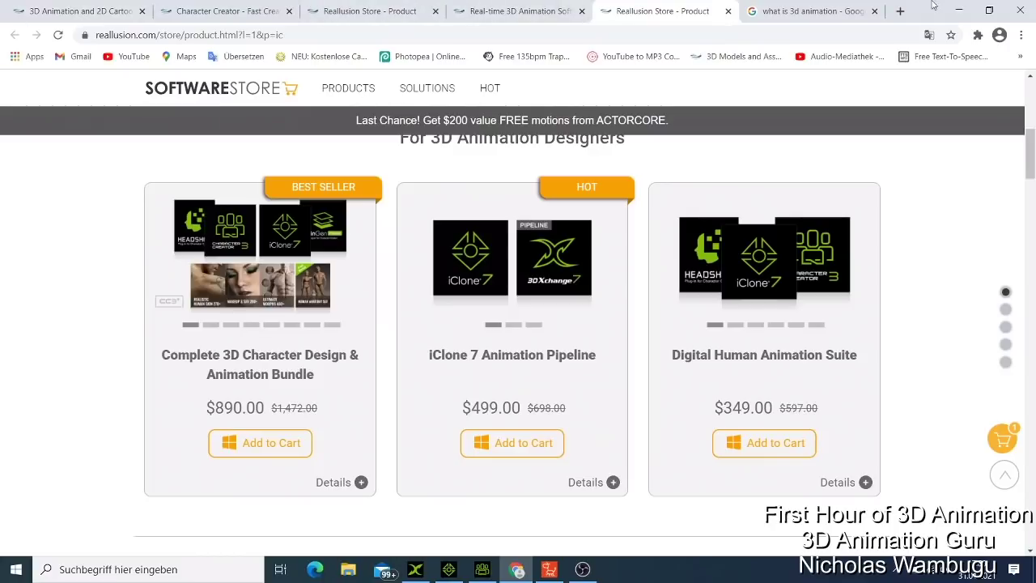
{"action": "left_click", "coordinate": [957, 13]}
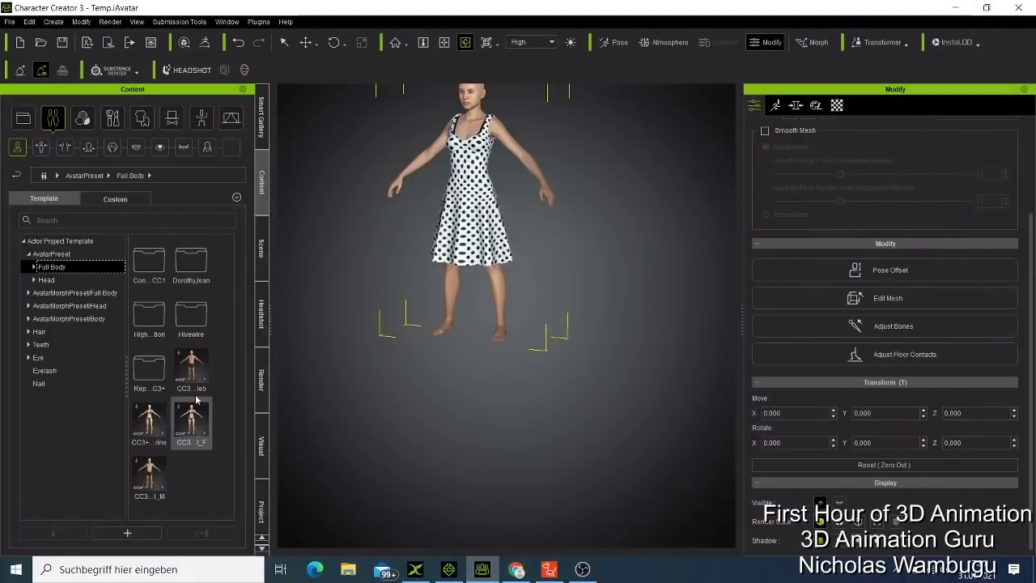
Apply the last Full Body avatar preset with morphs and materials, and centre the character in view.
{"action": "double_click", "coordinate": [143, 482]}
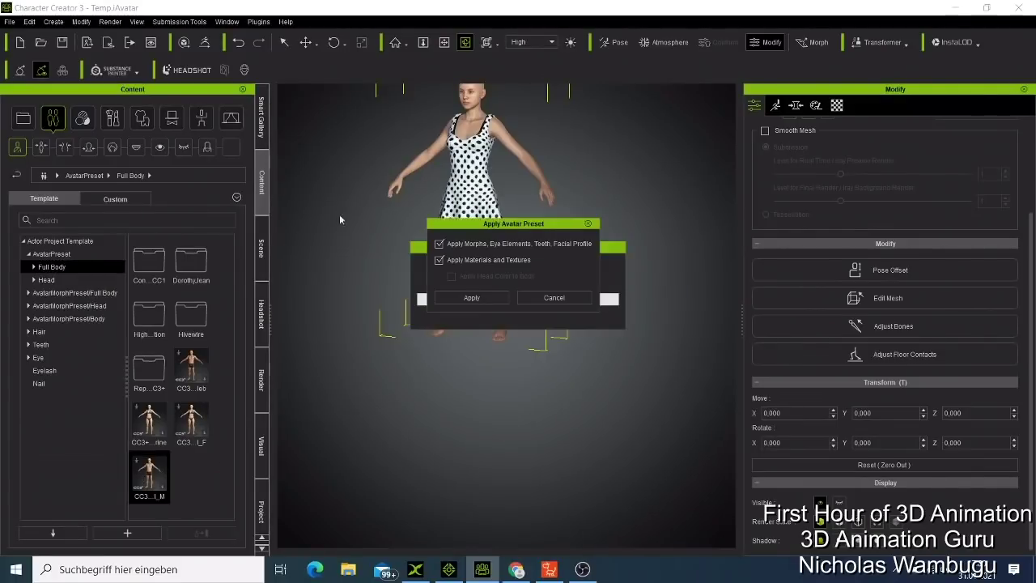
{"action": "left_click", "coordinate": [473, 298]}
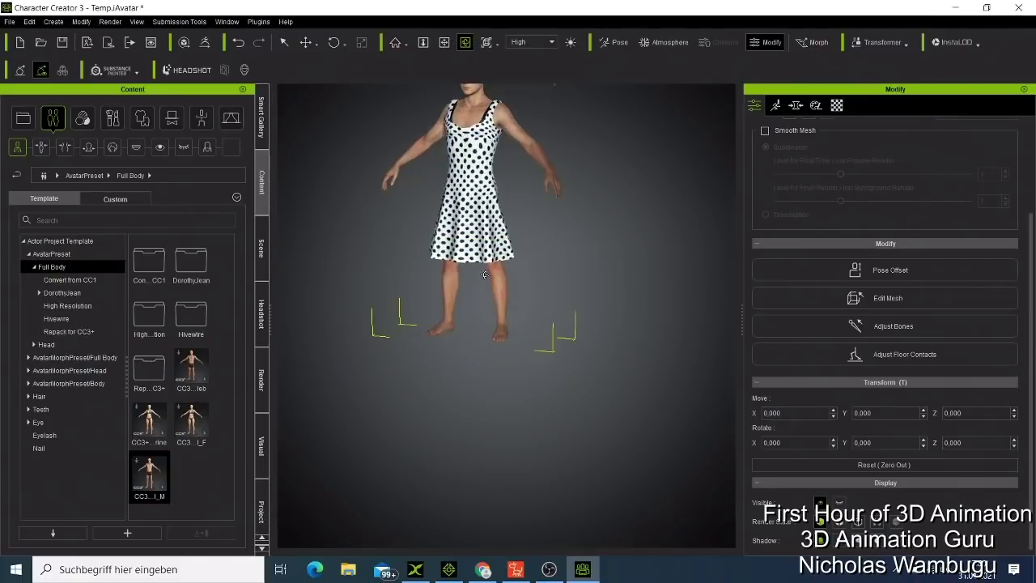
{"action": "left_click", "coordinate": [444, 42]}
{"action": "left_click_drag", "start_coordinate": [466, 155], "coordinate": [492, 249]}
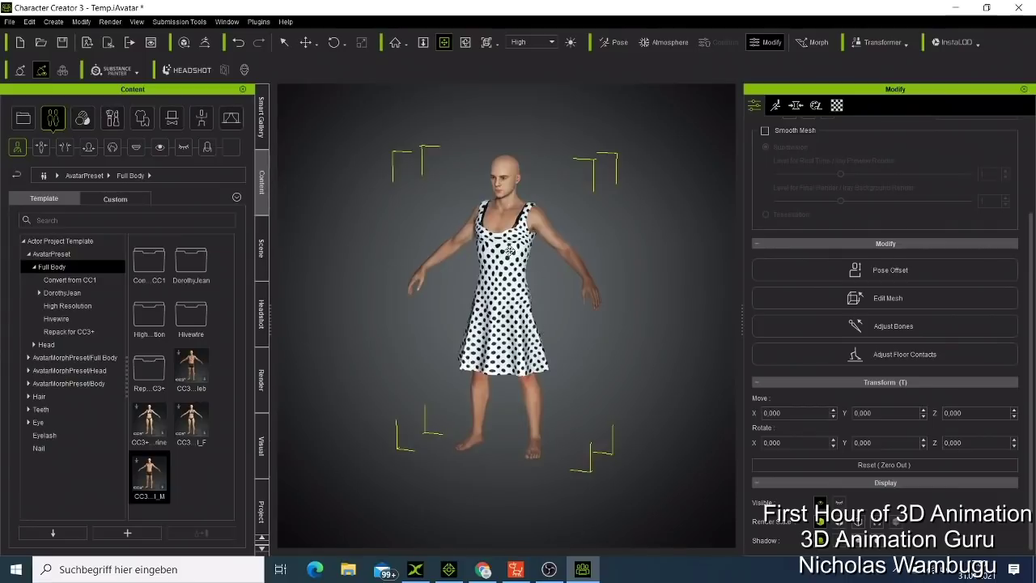
{"action": "mouse_move", "coordinate": [514, 260]}
{"action": "left_mouse_down"}
{"action": "mouse_move", "coordinate": [522, 266]}
{"action": "mouse_move", "coordinate": [501, 263]}
{"action": "left_mouse_up"}
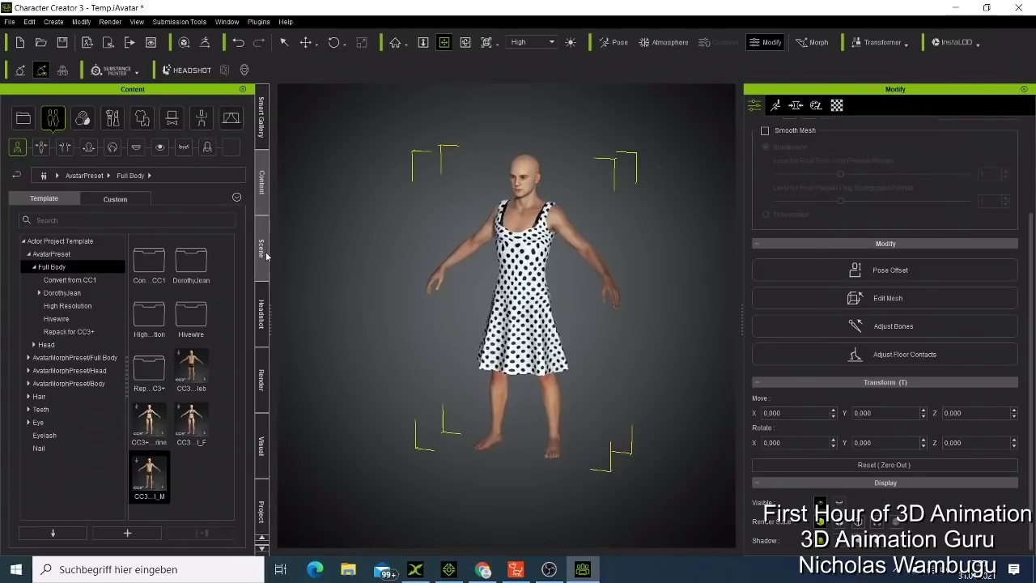
Delete the avatar's underwear bottom, dress and bra.
{"action": "left_click", "coordinate": [263, 265]}
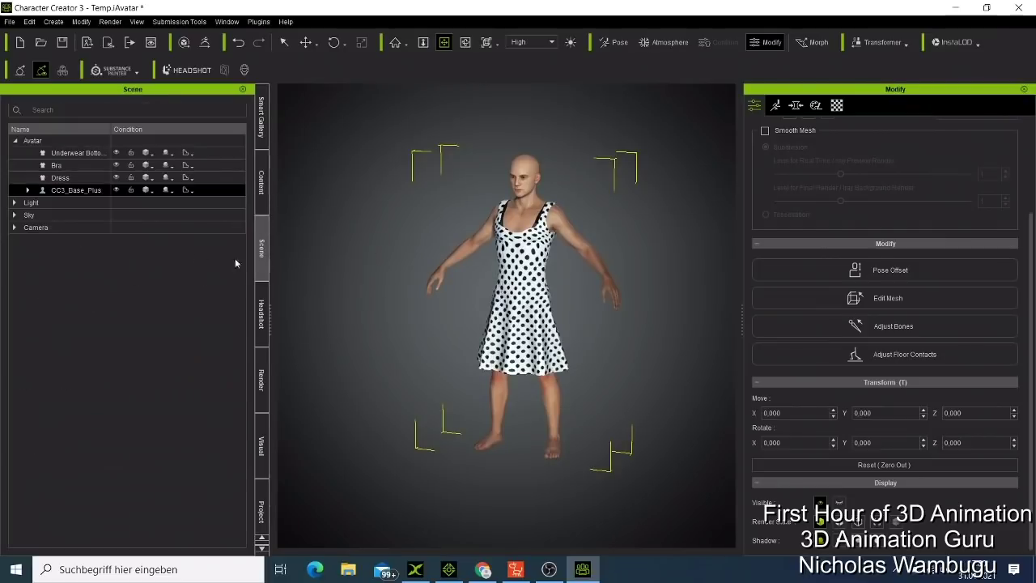
{"action": "left_click", "coordinate": [55, 155]}
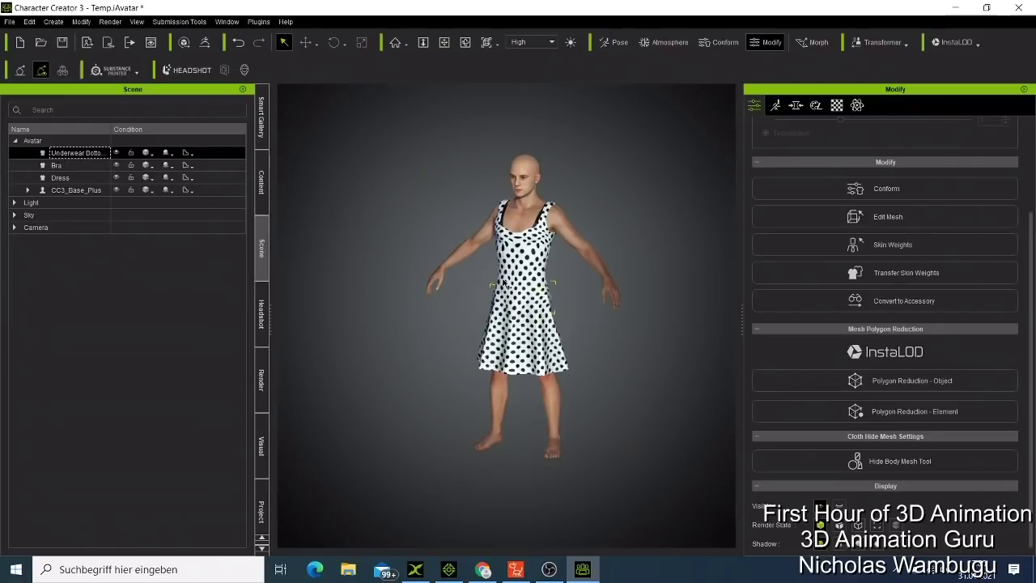
{"action": "key", "text": "Delete"}
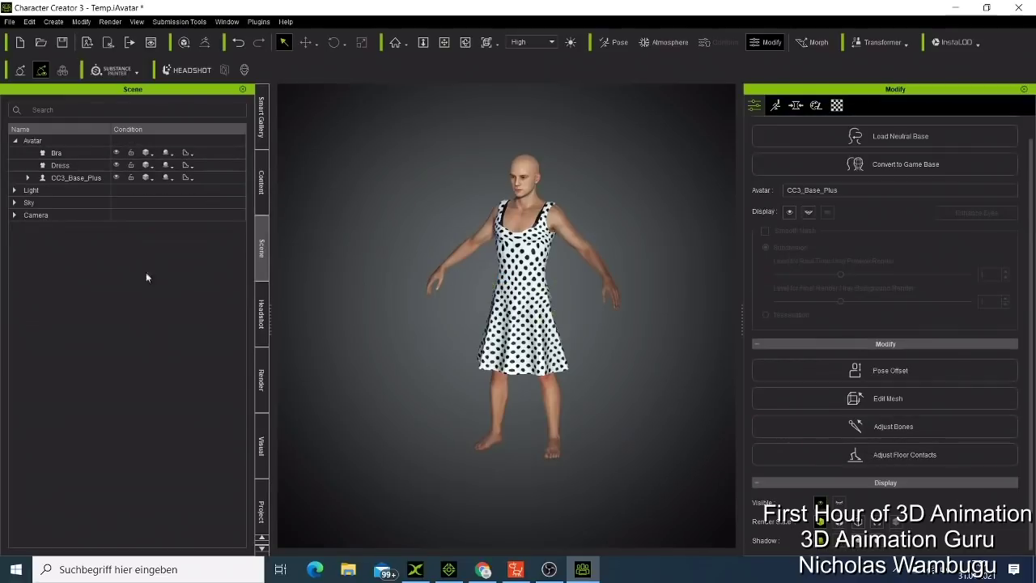
{"action": "left_click", "coordinate": [61, 165]}
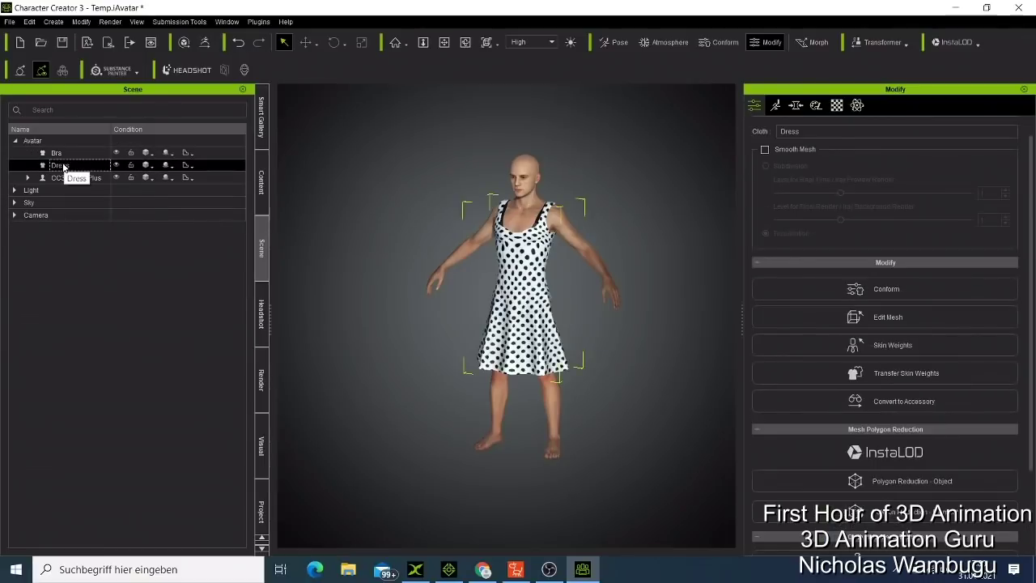
{"action": "key", "text": "Delete"}
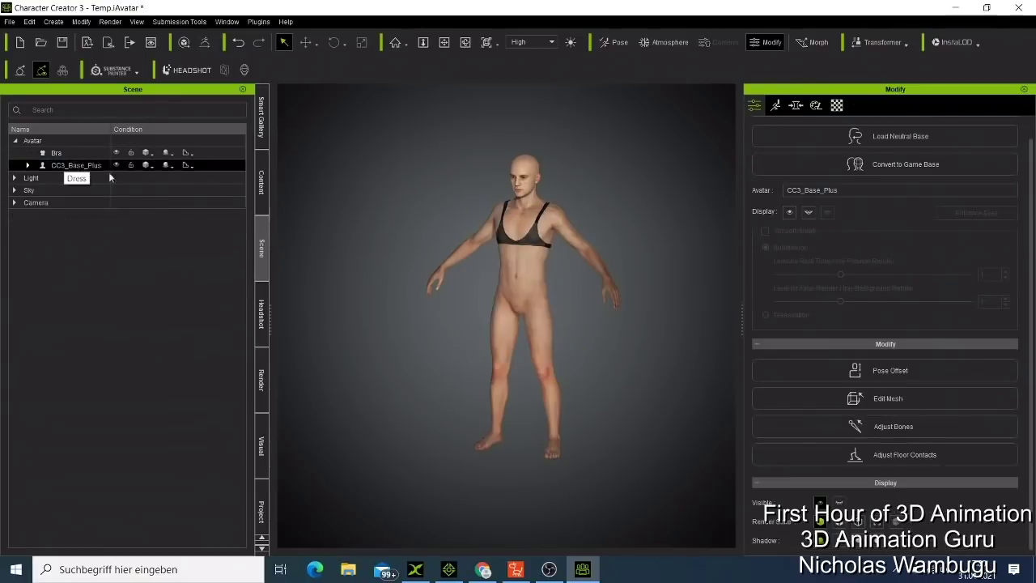
{"action": "left_click", "coordinate": [530, 236]}
{"action": "left_click", "coordinate": [531, 239]}
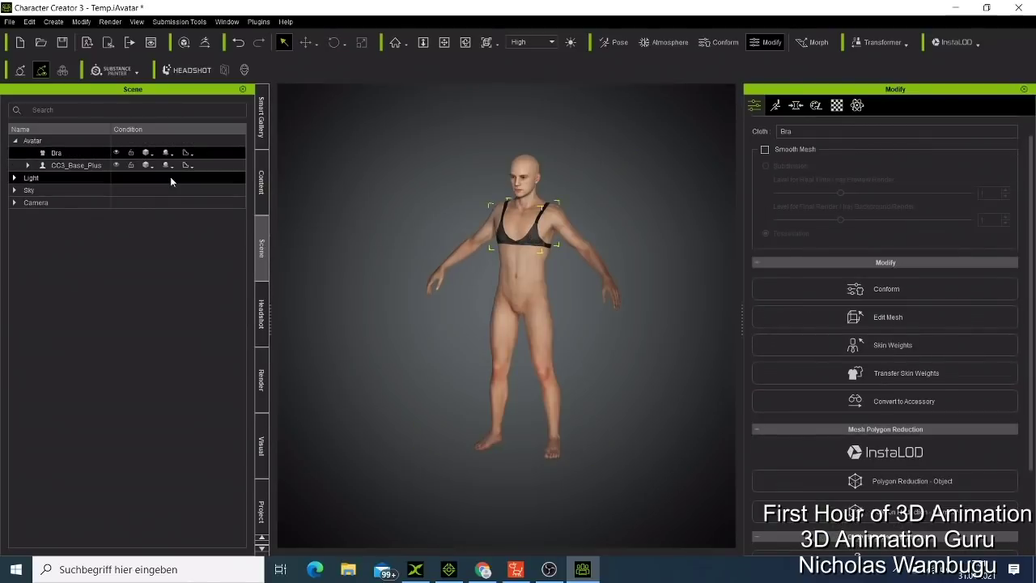
{"action": "key", "text": "Delete"}
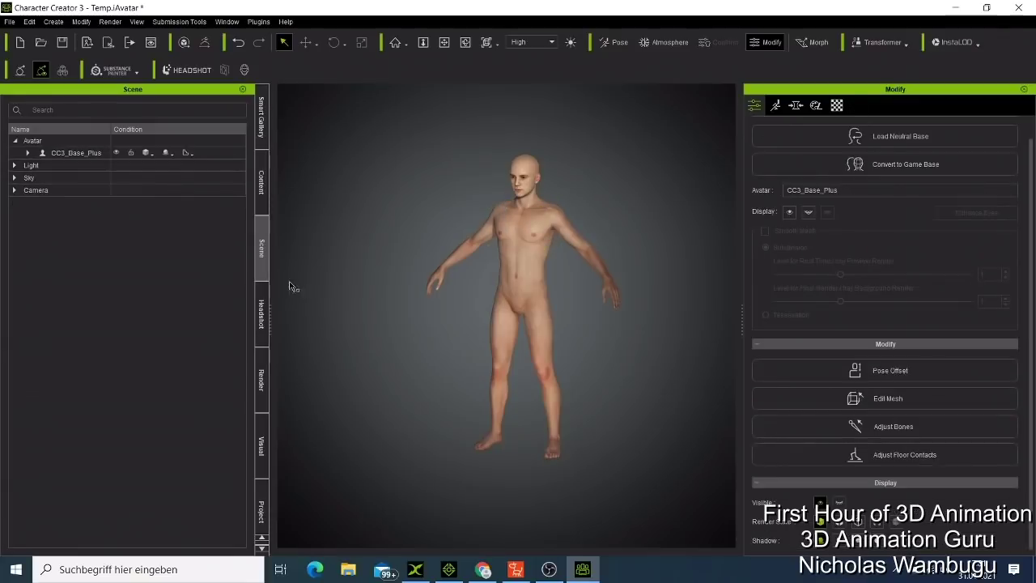
Put Boxers_A from Clothing > Underwear on the avatar, then return to the browser.
{"action": "left_click", "coordinate": [261, 182]}
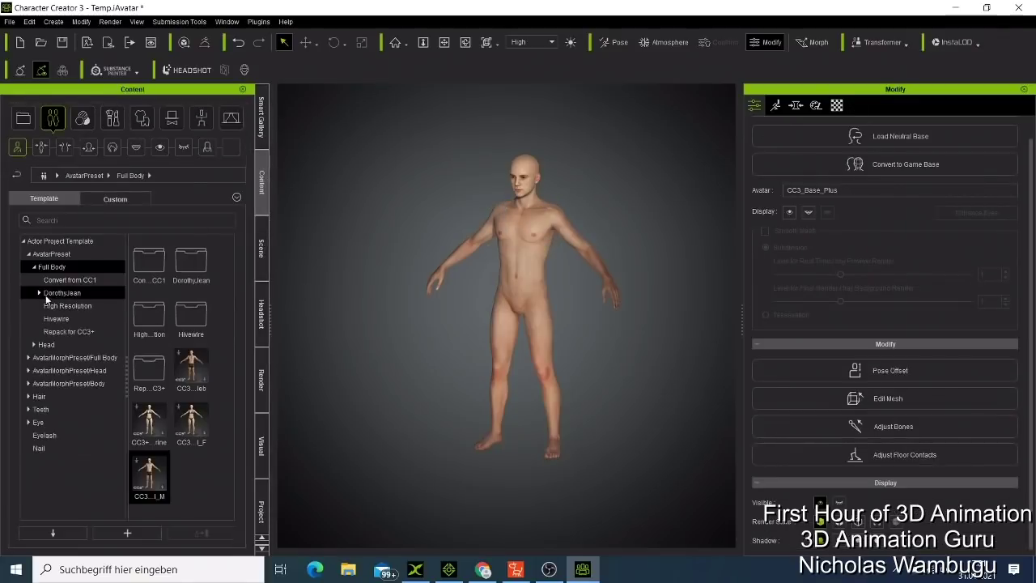
{"action": "left_click", "coordinate": [141, 118]}
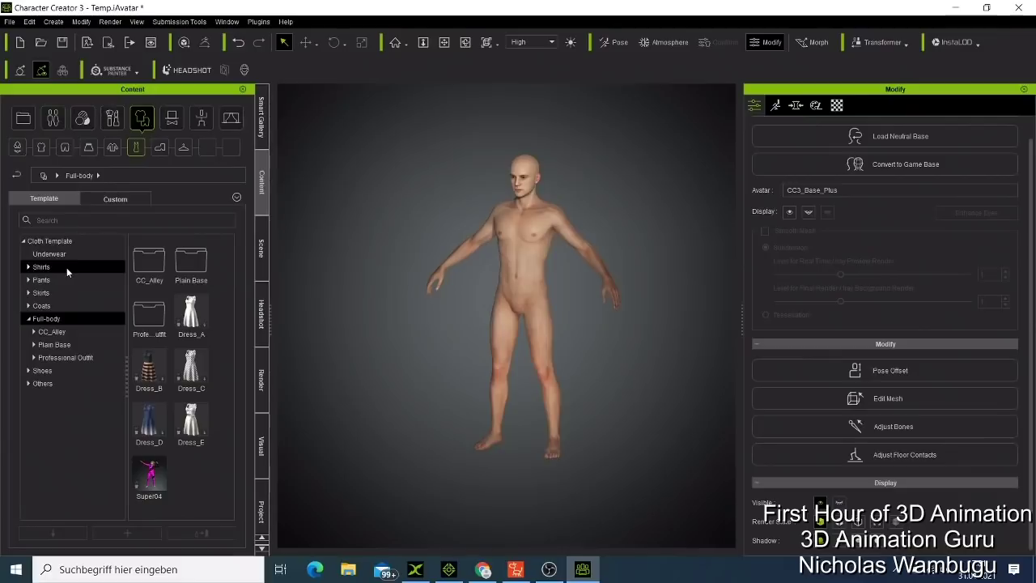
{"action": "left_click", "coordinate": [61, 254]}
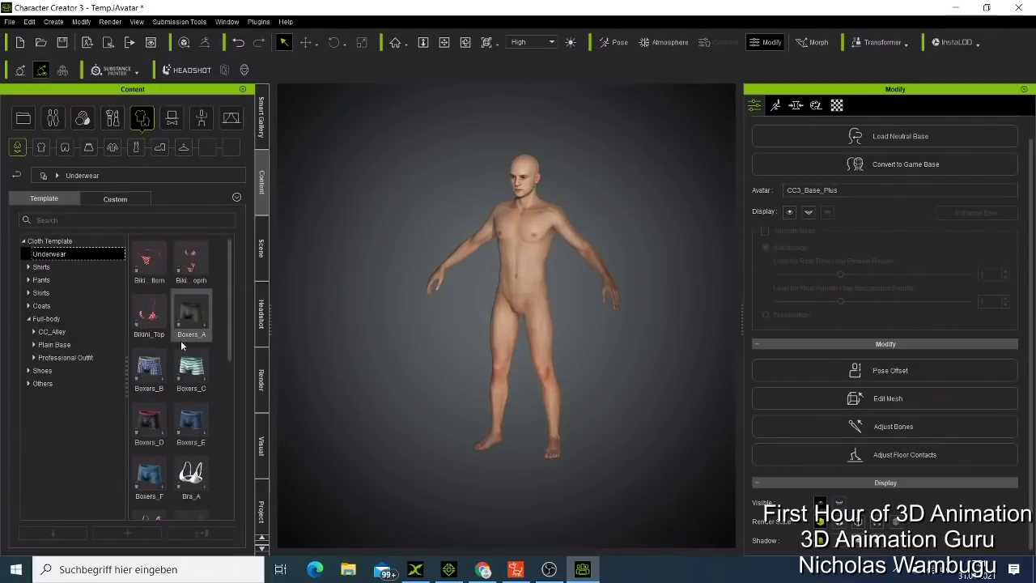
{"action": "double_click", "coordinate": [199, 322]}
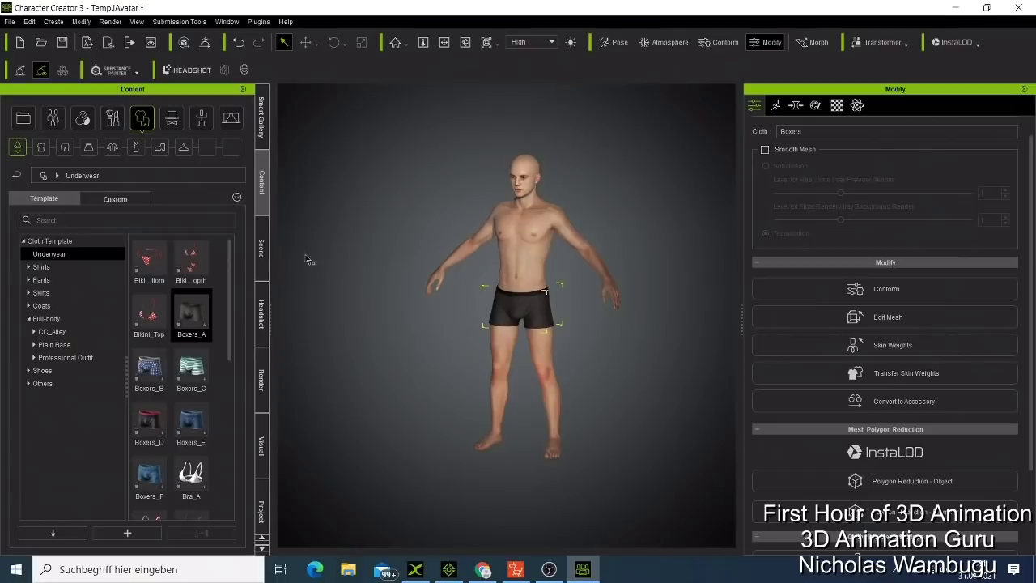
{"action": "left_click", "coordinate": [260, 312]}
{"action": "scroll", "coordinate": [403, 252], "scroll_direction": "up", "scroll_amount": 1}
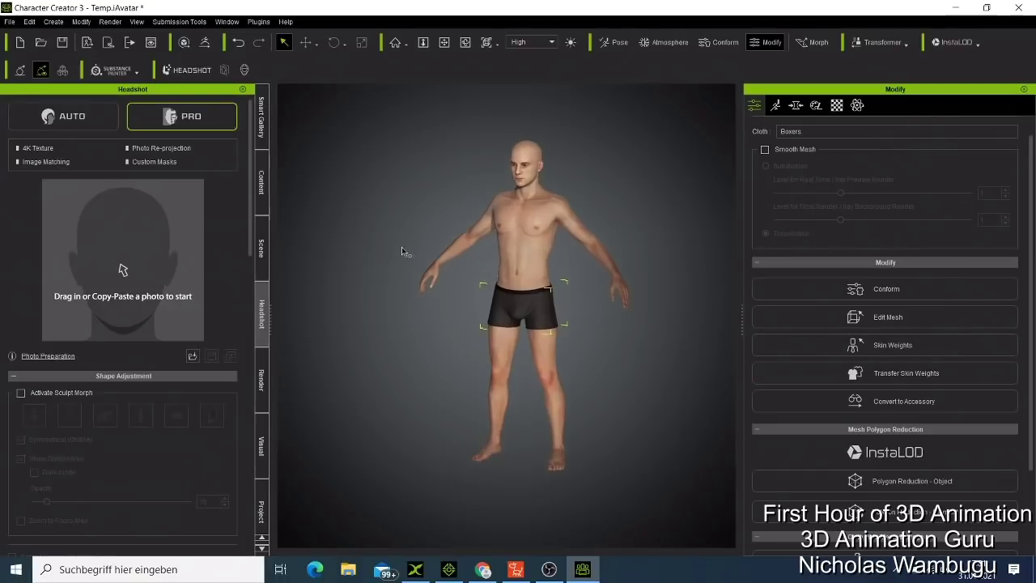
{"action": "scroll", "coordinate": [400, 250], "scroll_direction": "up", "scroll_amount": 1}
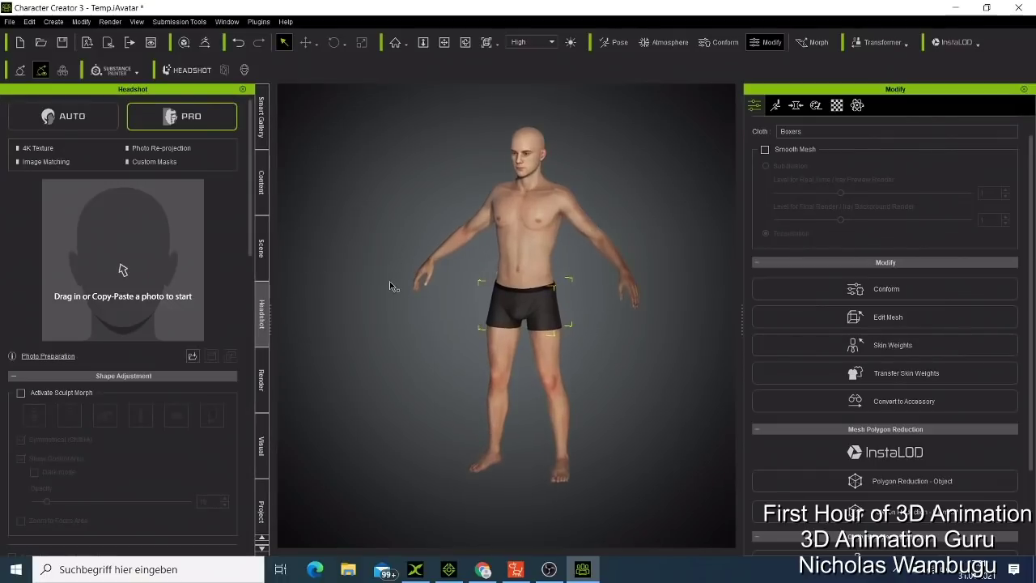
{"action": "left_click", "coordinate": [490, 569]}
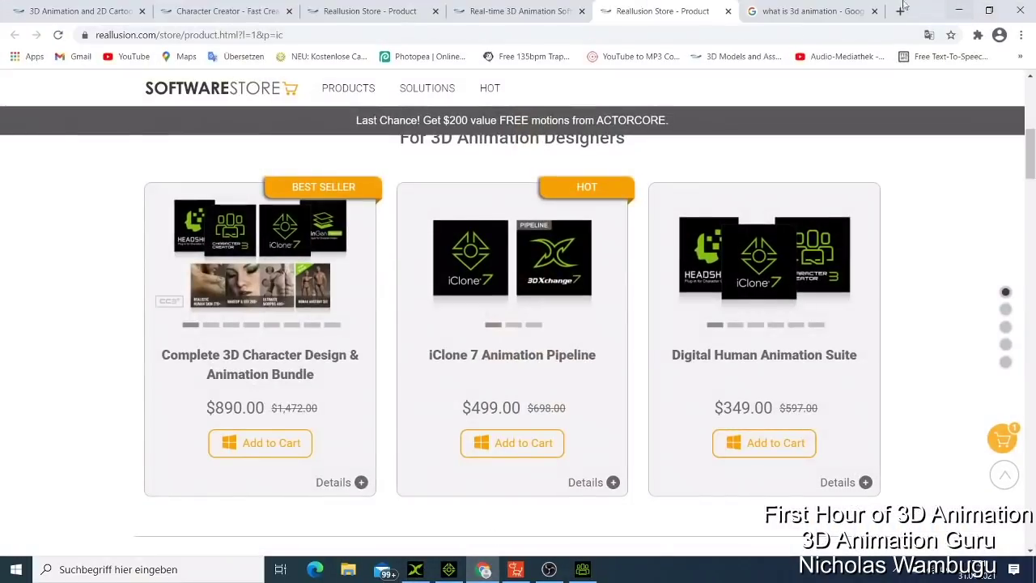
Search Google for 'williams agt' in a new browser tab.
{"action": "left_click", "coordinate": [899, 11]}
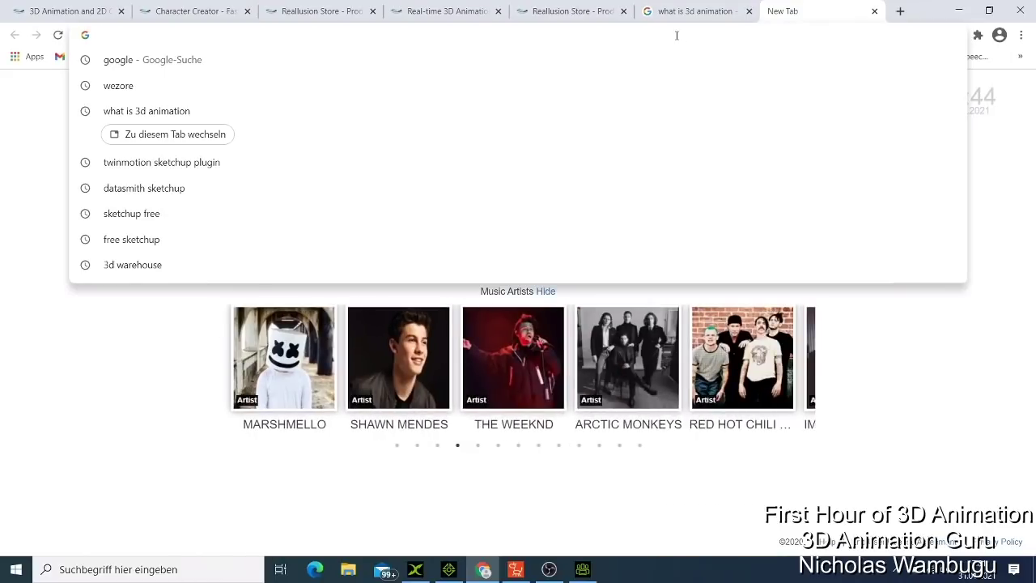
{"action": "type", "text": "will"}
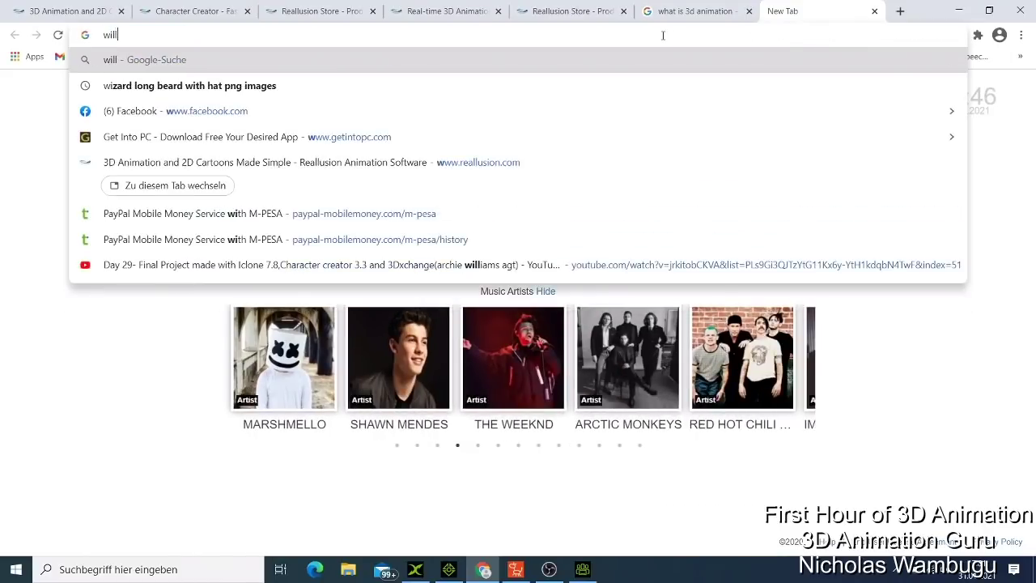
{"action": "type", "text": "iam"}
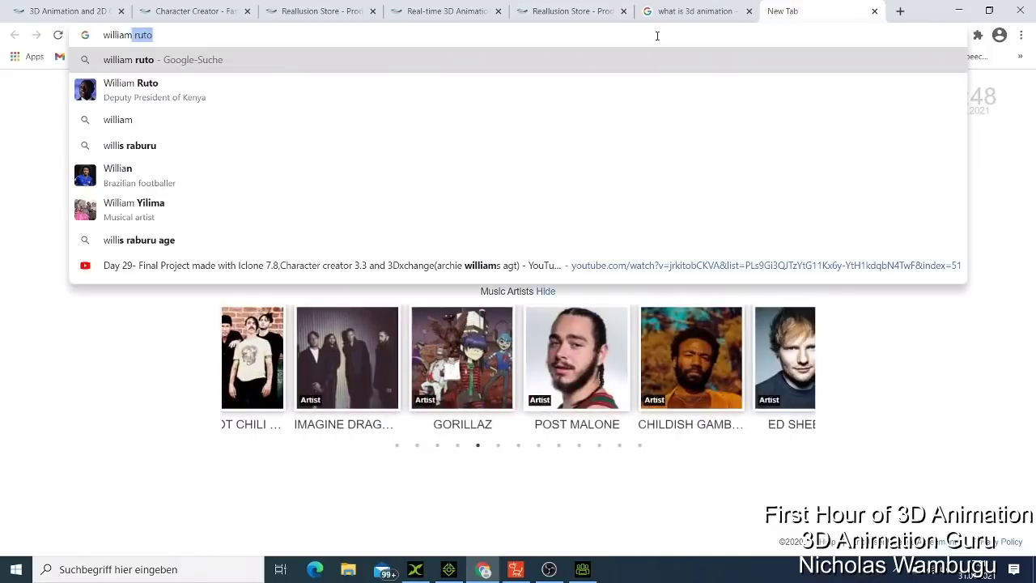
{"action": "type", "text": "s"}
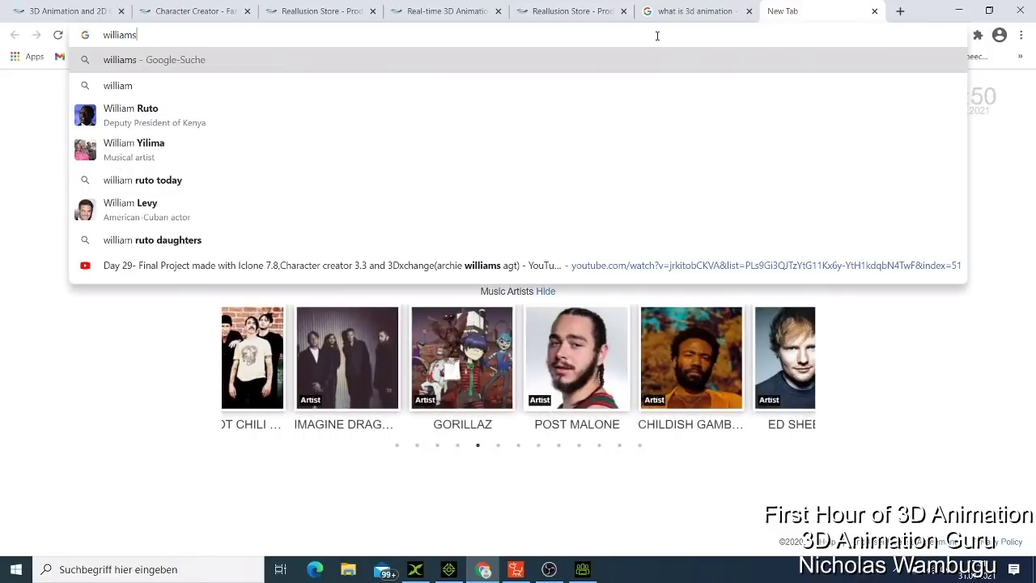
{"action": "type", "text": " ag"}
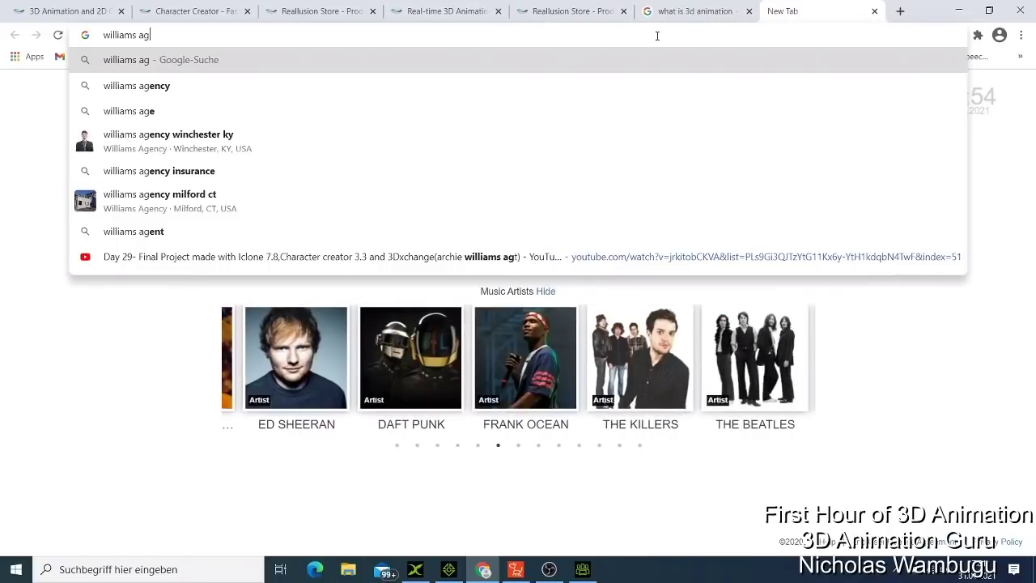
{"action": "type", "text": "t"}
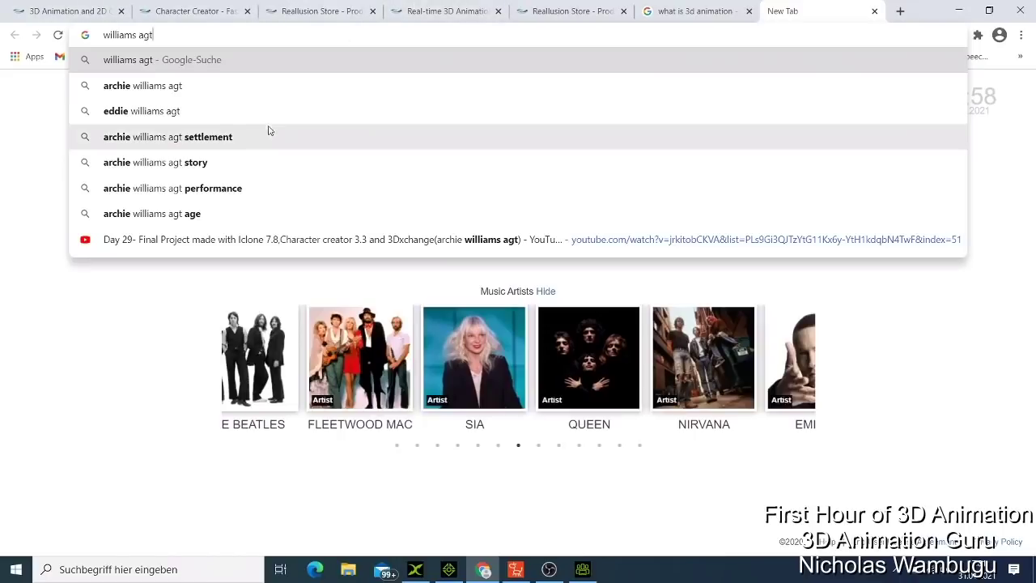
{"action": "left_click", "coordinate": [218, 89]}
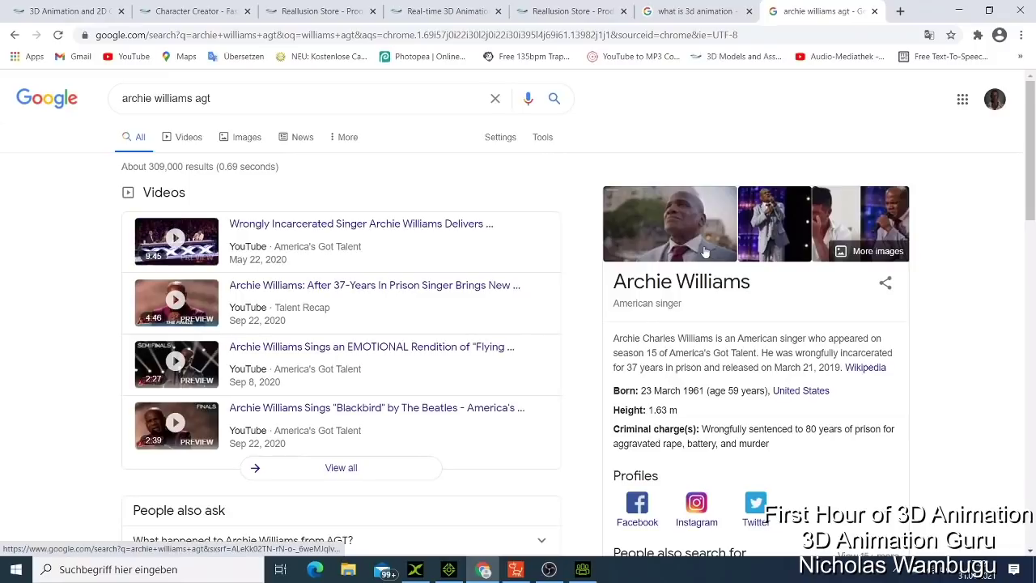
Switch to the Images results and enlarge a grey-suit photo of the singer.
{"action": "left_click", "coordinate": [188, 148]}
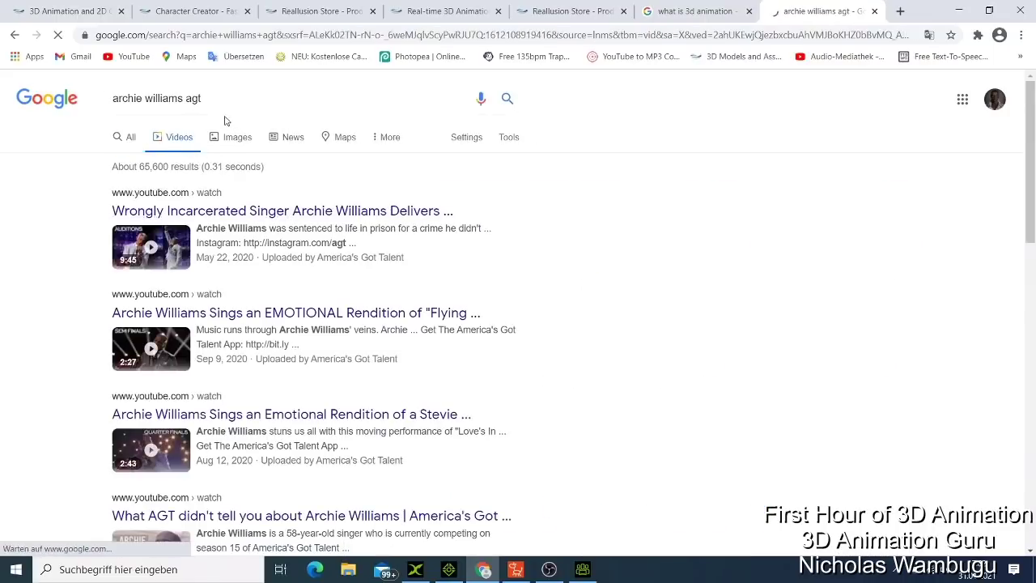
{"action": "left_click", "coordinate": [238, 140]}
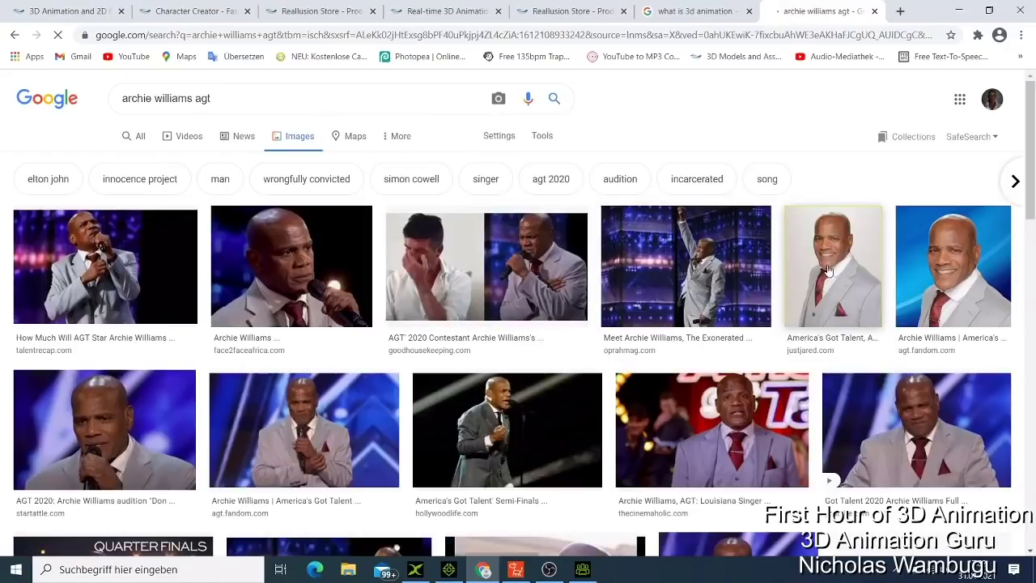
{"action": "scroll", "coordinate": [827, 271], "scroll_direction": "down", "scroll_amount": 3}
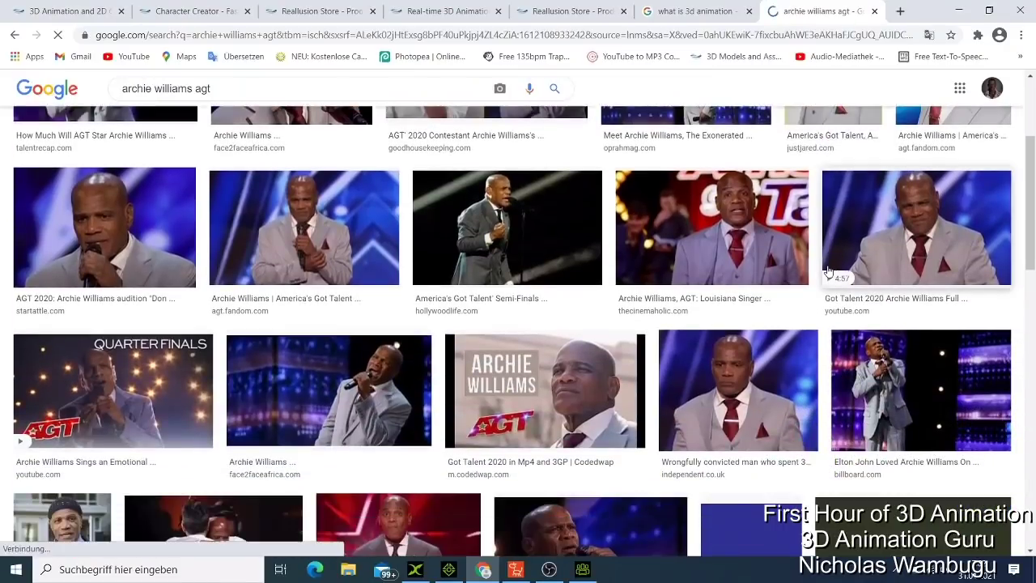
{"action": "scroll", "coordinate": [797, 369], "scroll_direction": "down", "scroll_amount": 1}
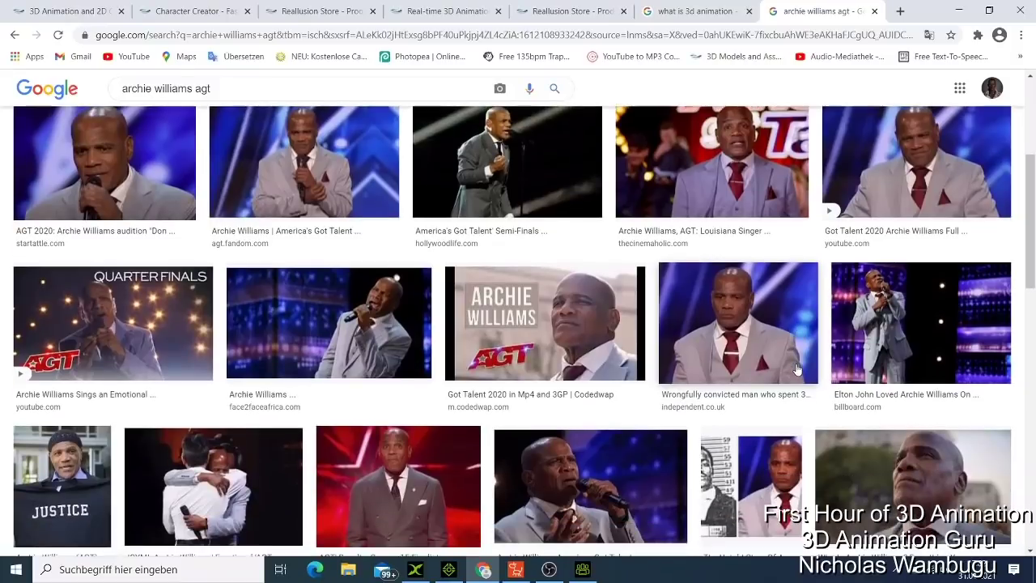
{"action": "left_click", "coordinate": [765, 335]}
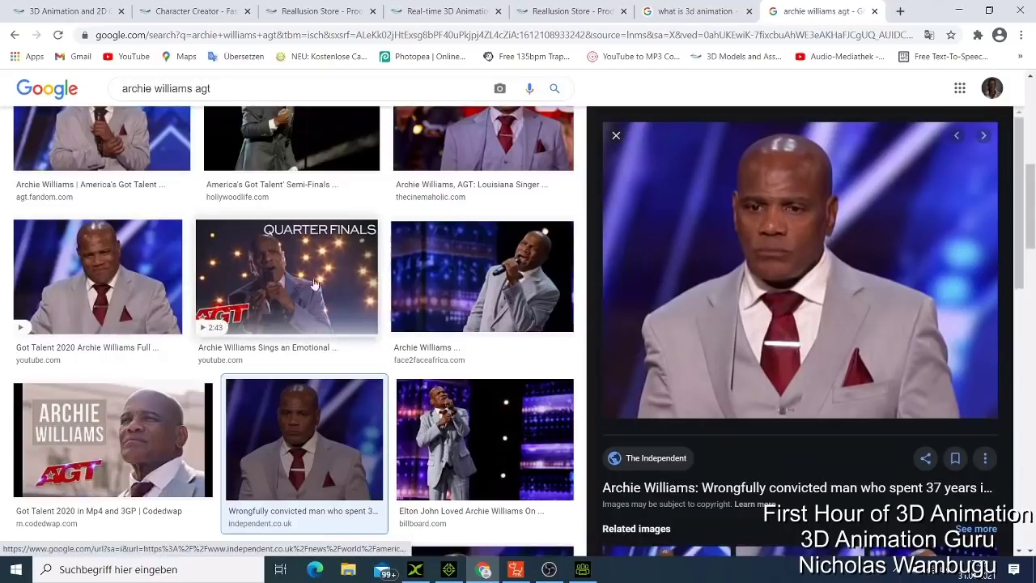
{"action": "scroll", "coordinate": [807, 242], "scroll_direction": "up", "scroll_amount": 3}
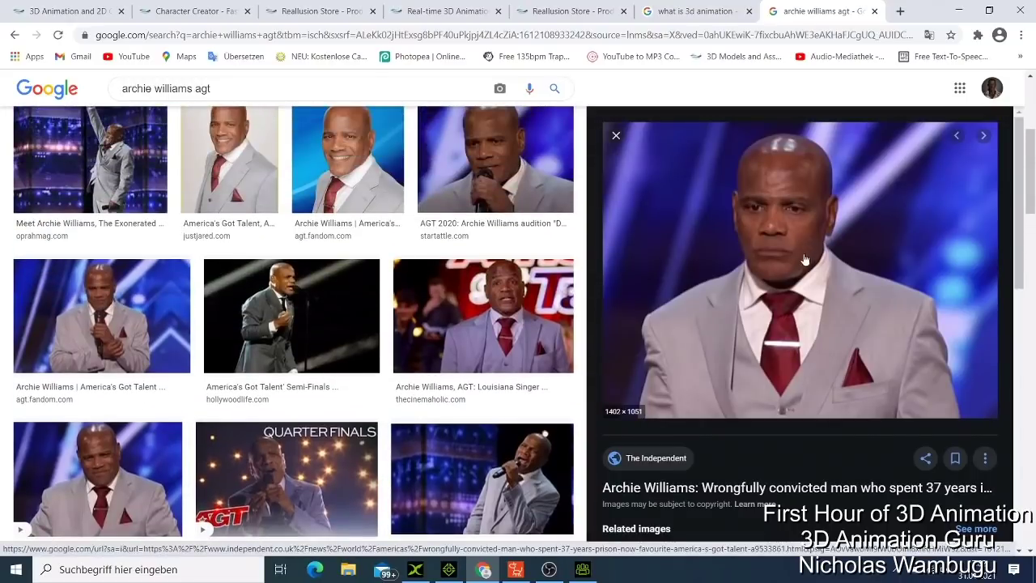
Save the enlarged photo to the Downloads folder as agt.png.
{"action": "right_click", "coordinate": [798, 272]}
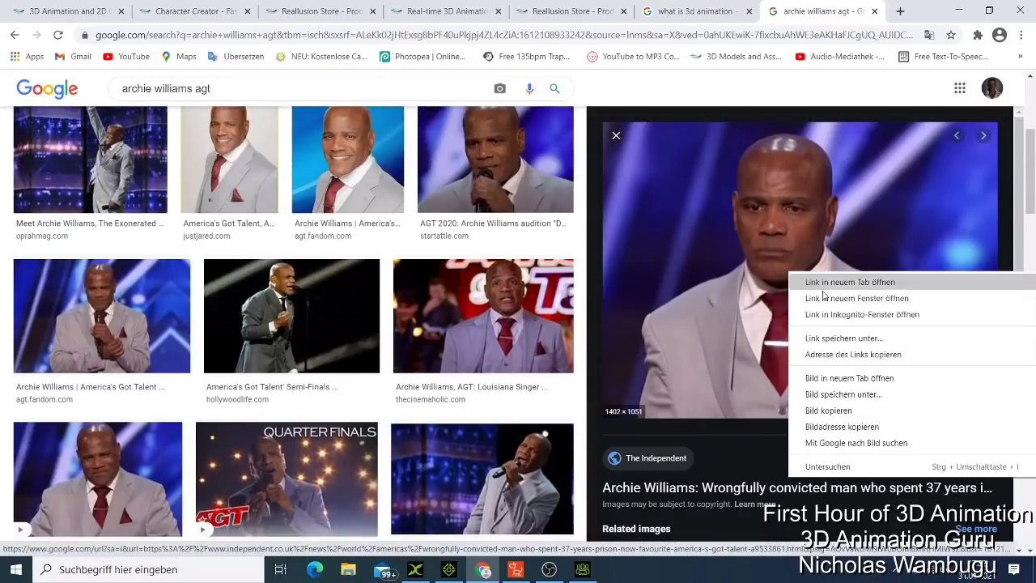
{"action": "left_click", "coordinate": [858, 402]}
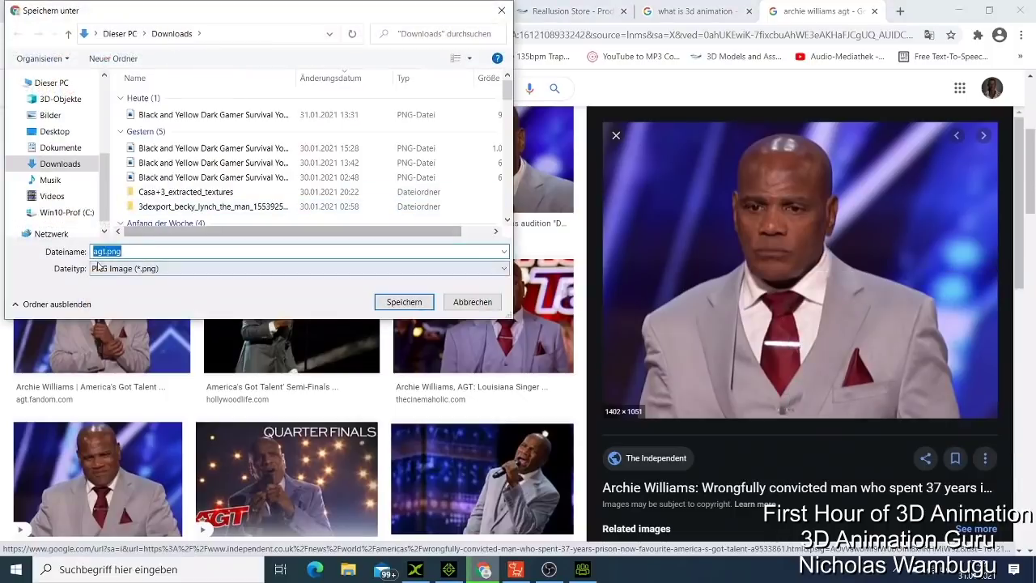
{"action": "left_click", "coordinate": [413, 306]}
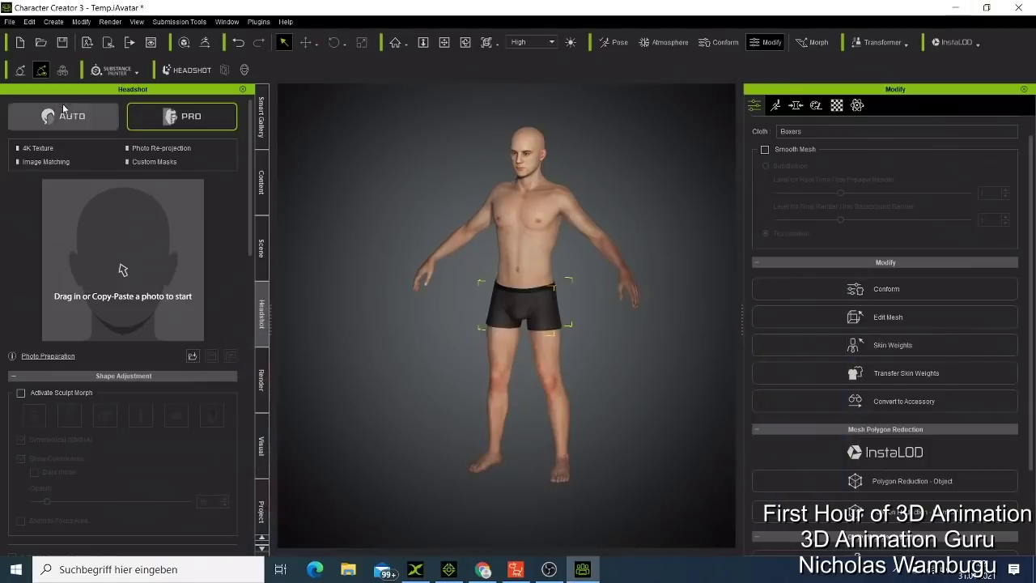
Drag agt.png from Downloads in File Explorer onto the Headshot photo area.
{"action": "left_click", "coordinate": [349, 568]}
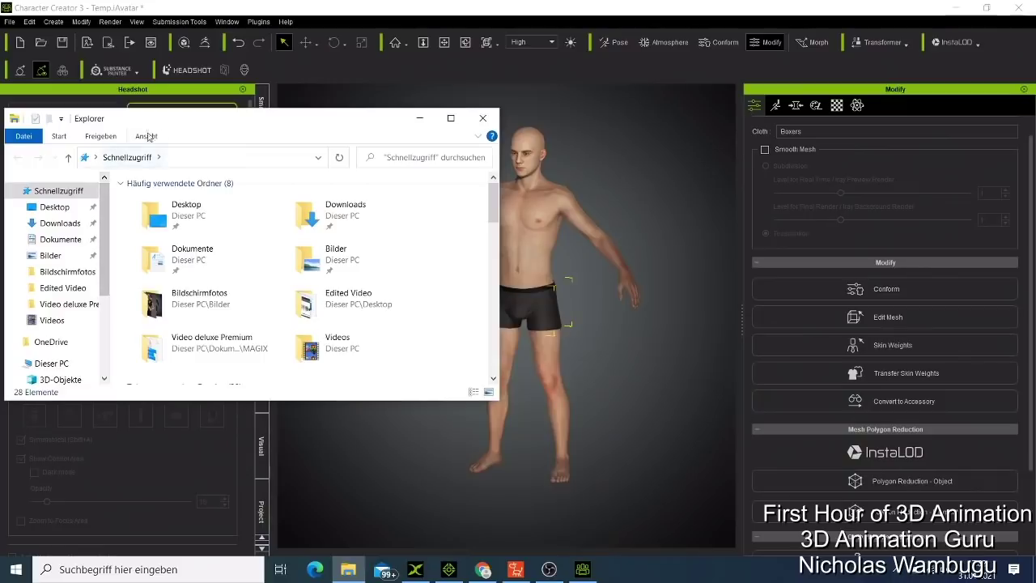
{"action": "left_click_drag", "start_coordinate": [176, 131], "coordinate": [613, 92]}
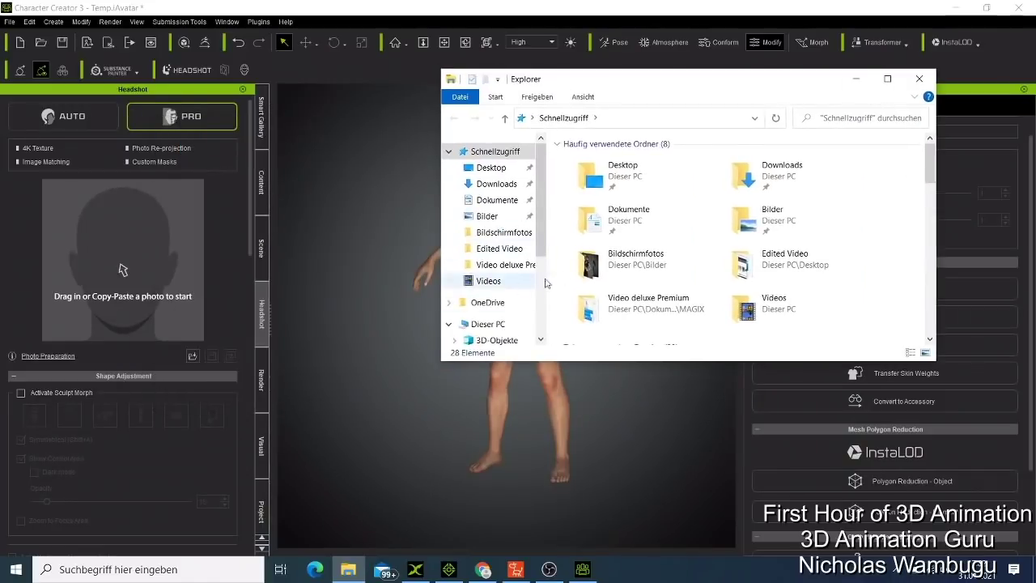
{"action": "left_click", "coordinate": [508, 183]}
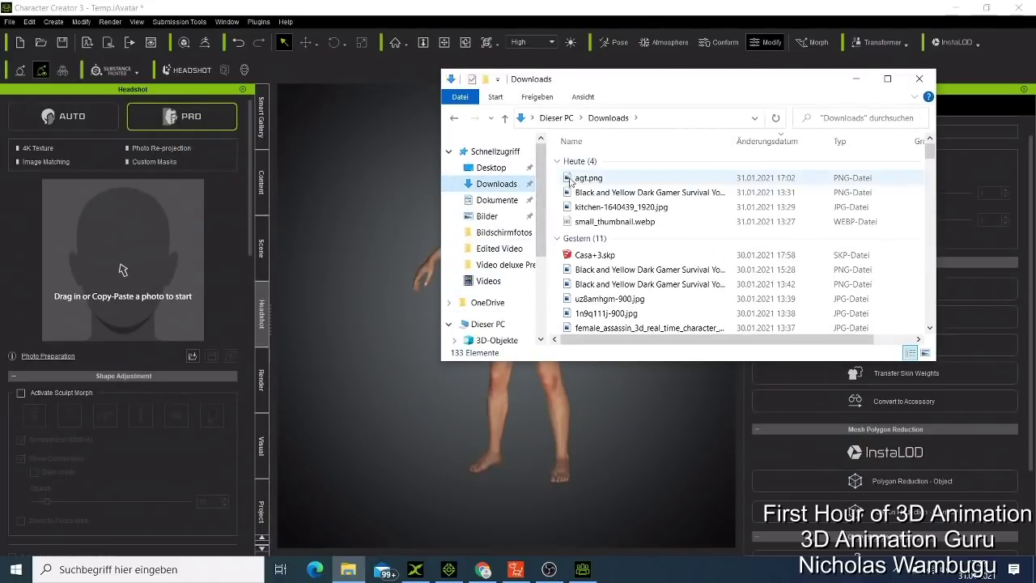
{"action": "left_click_drag", "start_coordinate": [588, 177], "coordinate": [125, 281]}
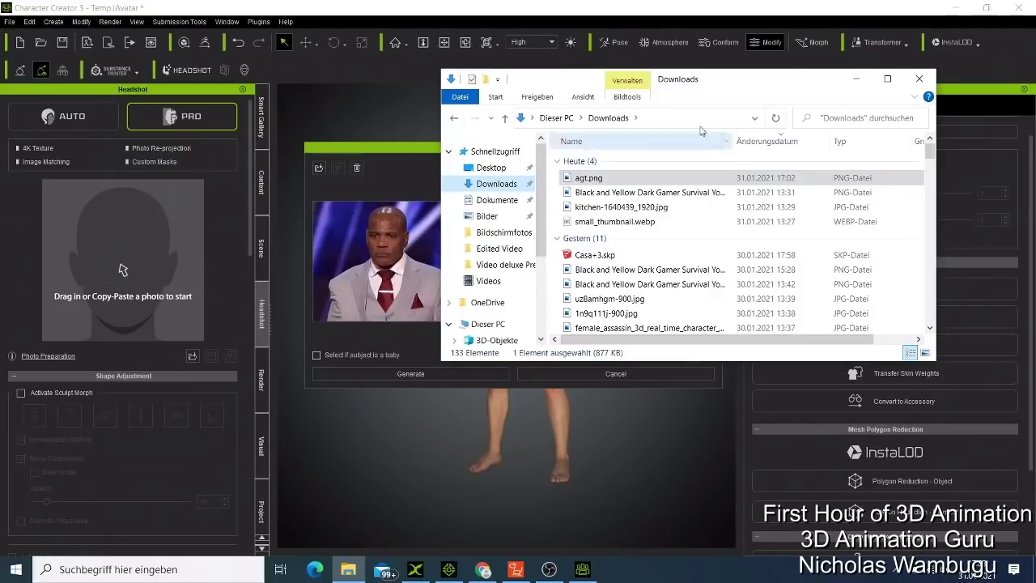
{"action": "left_click", "coordinate": [854, 81]}
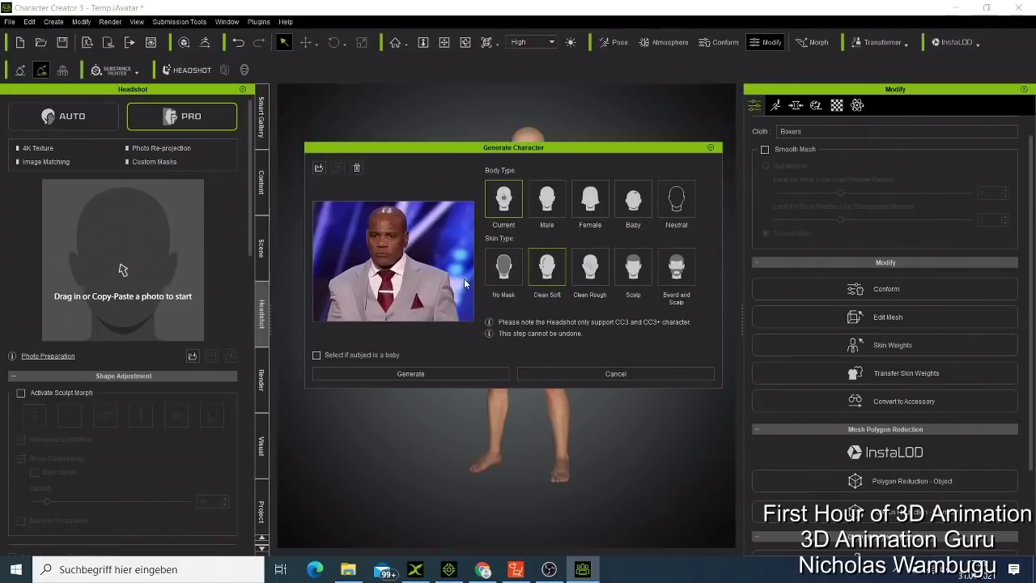
{"action": "mouse_move", "coordinate": [465, 282]}
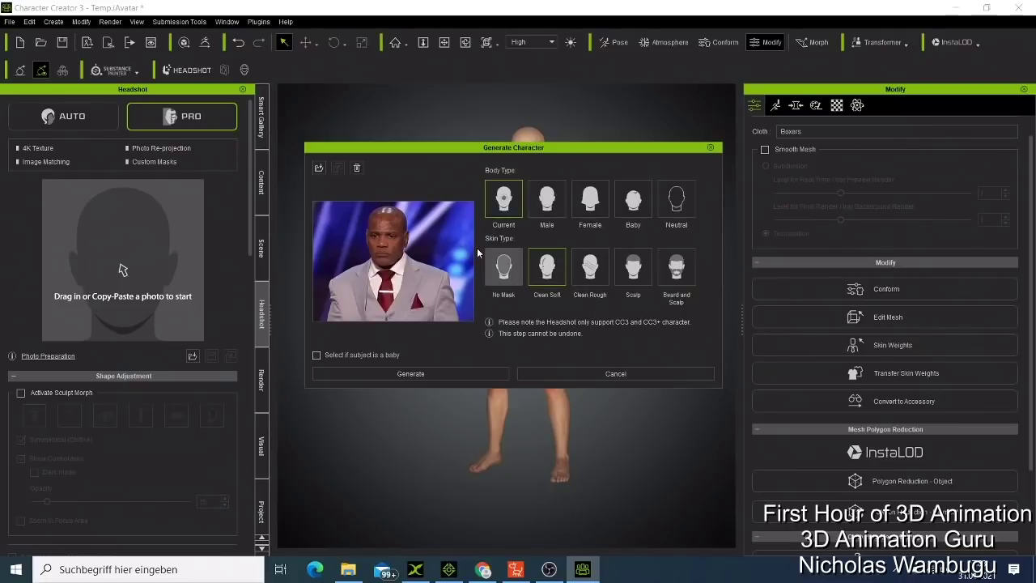
Choose the Clean Rough skin type and generate the character from the photo.
{"action": "left_click", "coordinate": [583, 277]}
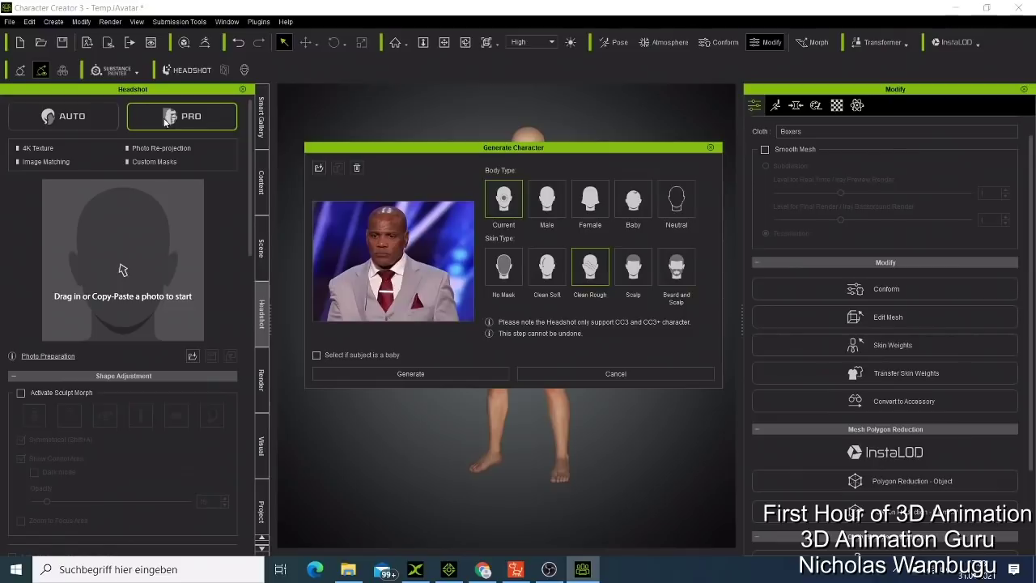
{"action": "left_click", "coordinate": [378, 374]}
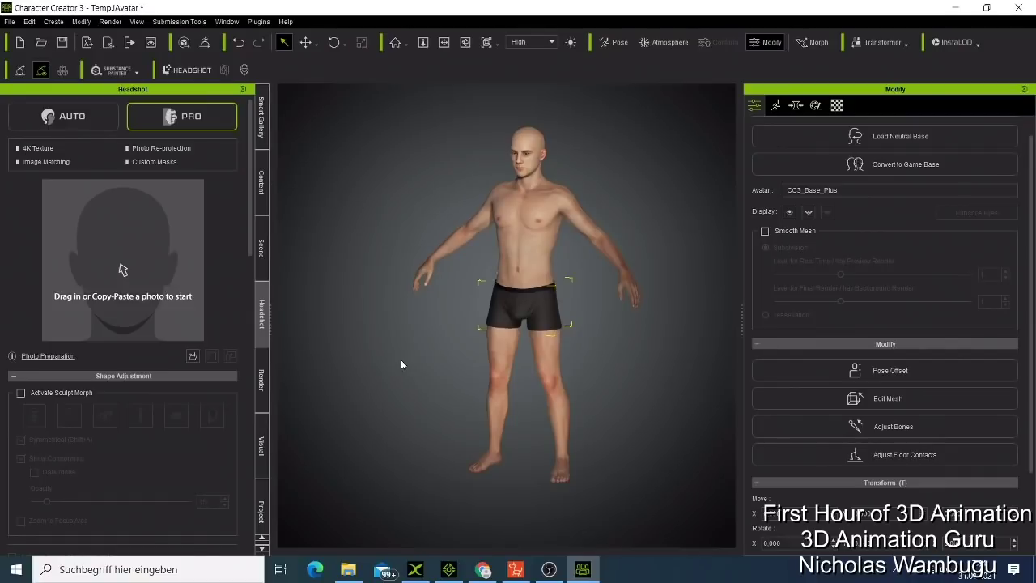
Accept the finished headshot and review the photo-based face on the avatar.
{"action": "key", "text": "ctrl+v"}
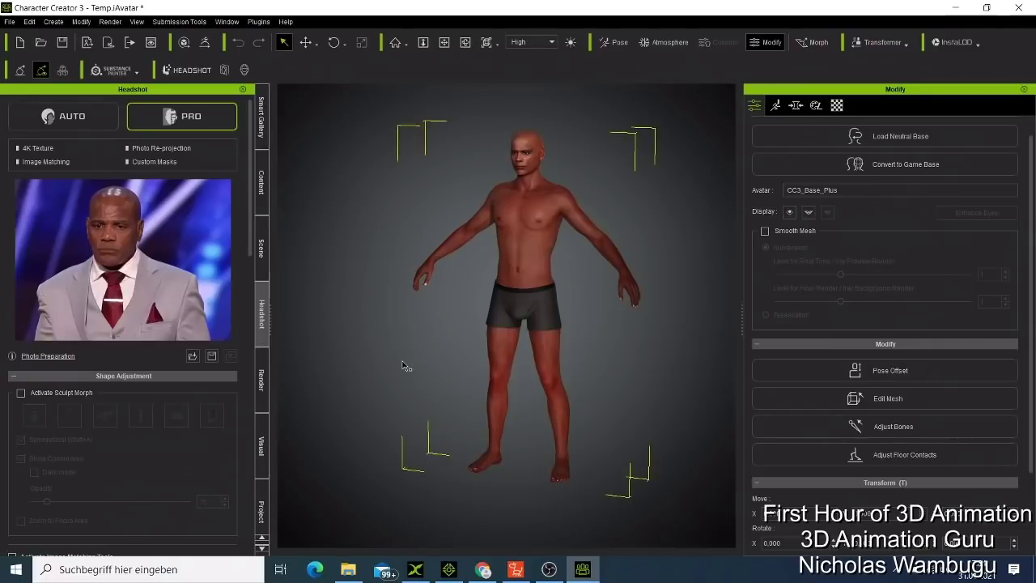
{"action": "scroll", "coordinate": [592, 241], "scroll_direction": "up", "scroll_amount": 2}
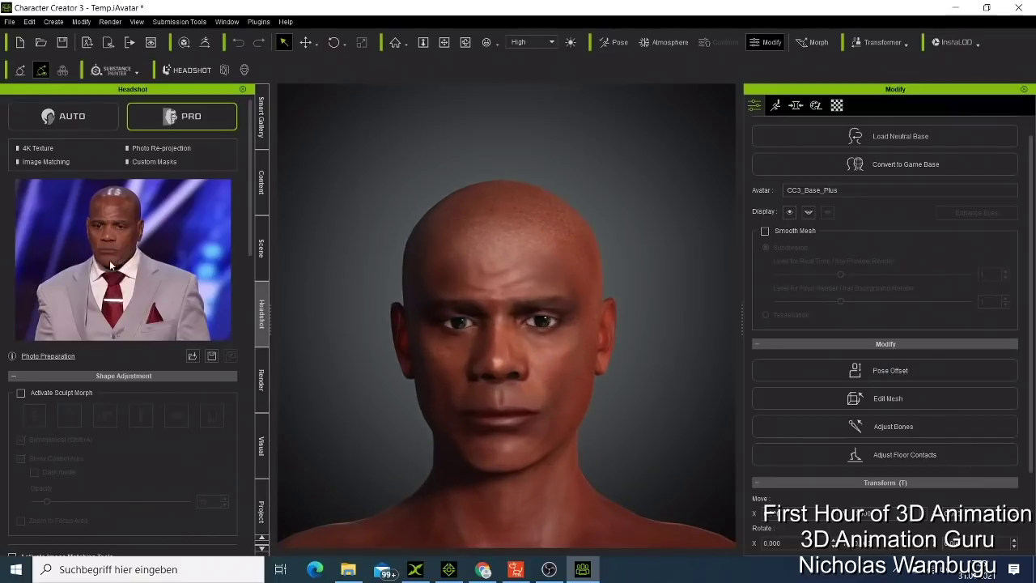
{"action": "mouse_move", "coordinate": [110, 262]}
Set the Skin Settings face mask to DeLight and update the skin texture.
{"action": "scroll", "coordinate": [152, 405], "scroll_direction": "down", "scroll_amount": 10}
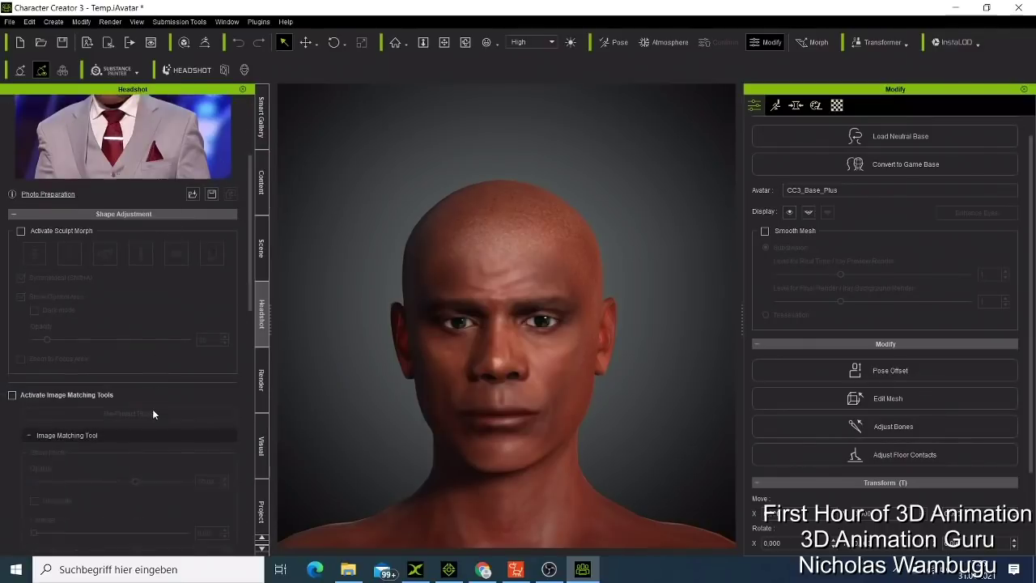
{"action": "scroll", "coordinate": [152, 397], "scroll_direction": "down", "scroll_amount": 4}
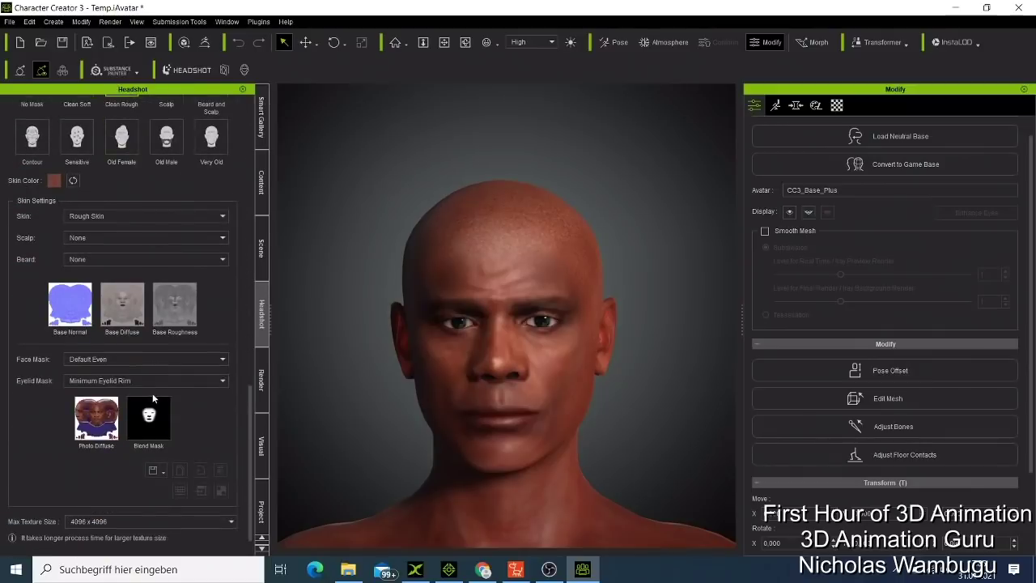
{"action": "left_click", "coordinate": [90, 236]}
{"action": "left_click", "coordinate": [90, 237]}
{"action": "scroll", "coordinate": [89, 283], "scroll_direction": "down", "scroll_amount": 1}
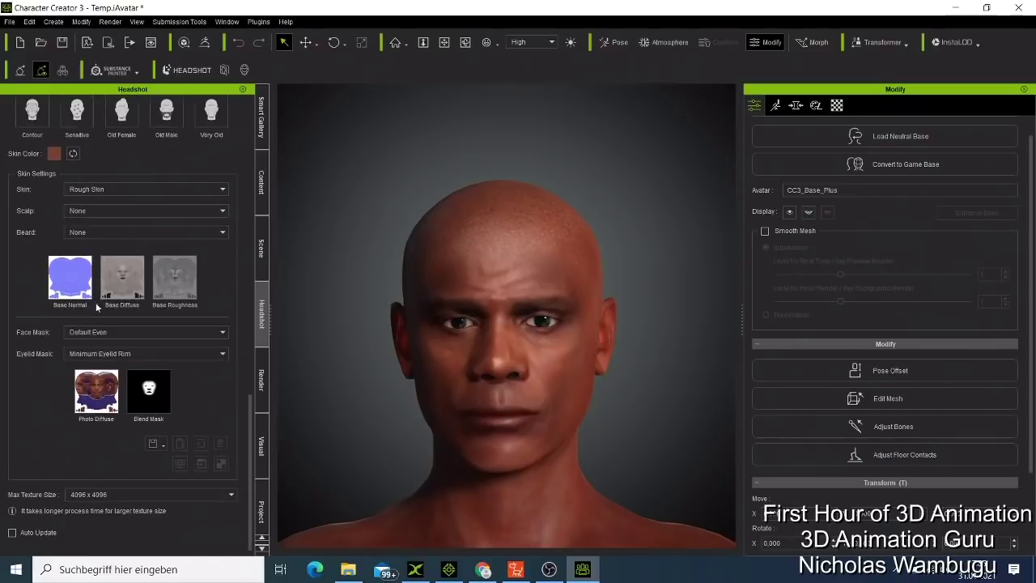
{"action": "left_click", "coordinate": [97, 333]}
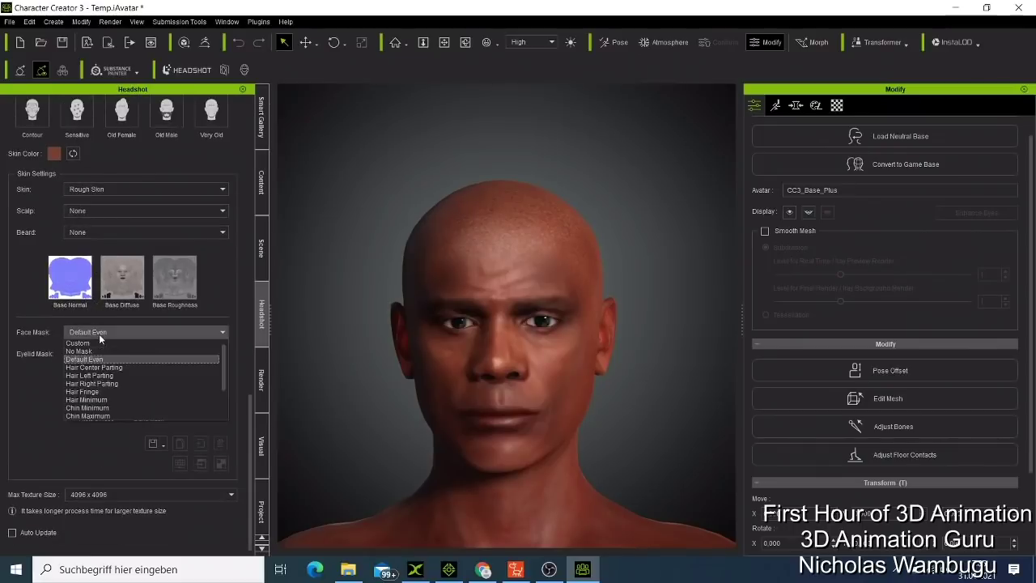
{"action": "scroll", "coordinate": [118, 398], "scroll_direction": "down", "scroll_amount": 3}
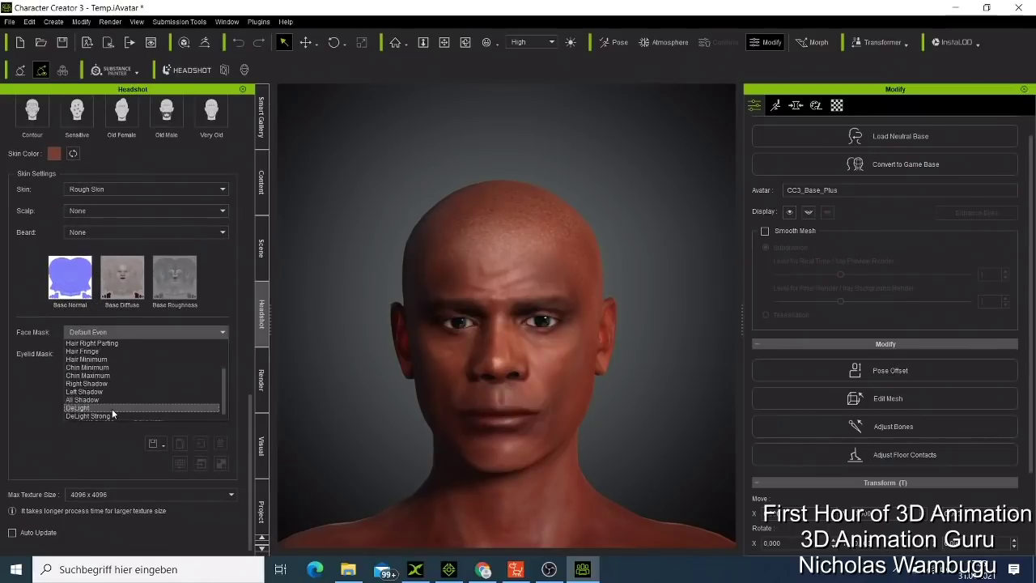
{"action": "left_click", "coordinate": [112, 408]}
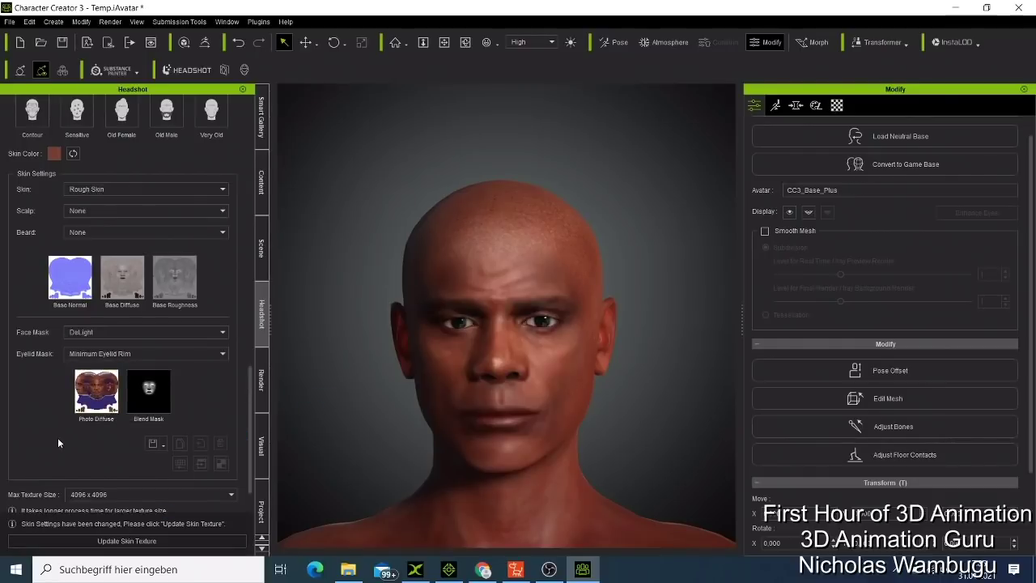
{"action": "scroll", "coordinate": [119, 453], "scroll_direction": "down", "scroll_amount": 1}
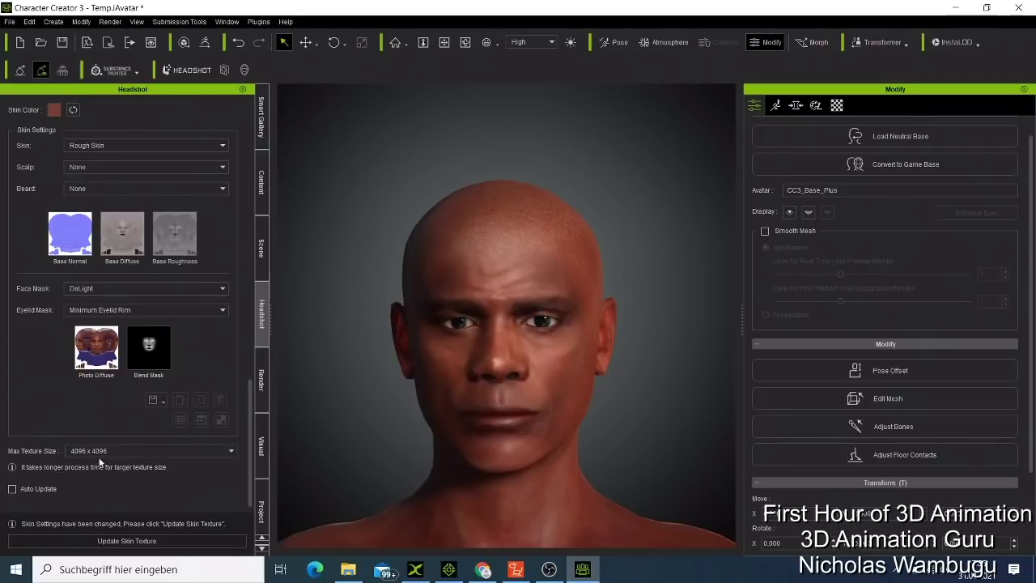
{"action": "left_click", "coordinate": [130, 535]}
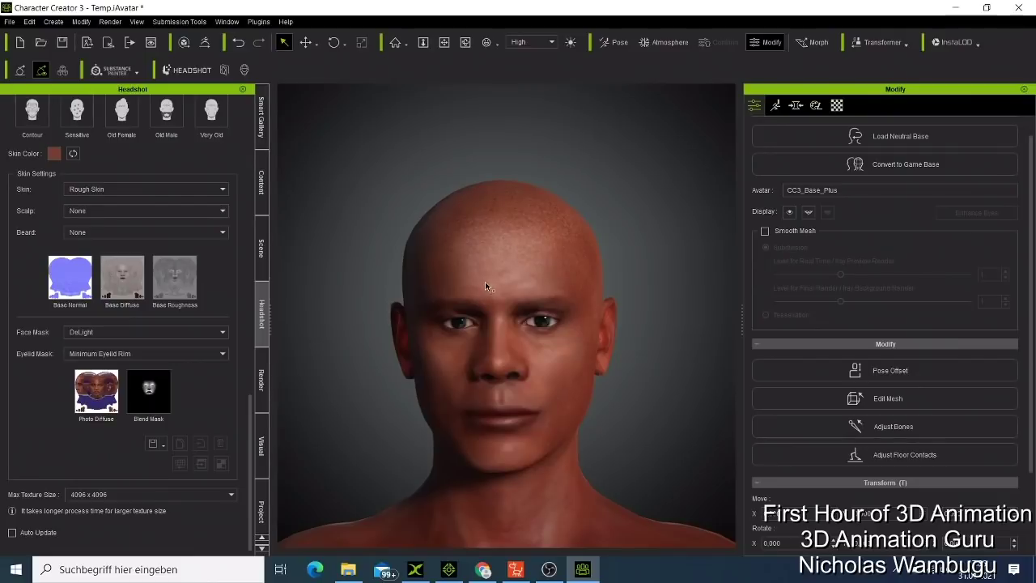
{"action": "scroll", "coordinate": [458, 327], "scroll_direction": "down", "scroll_amount": 3}
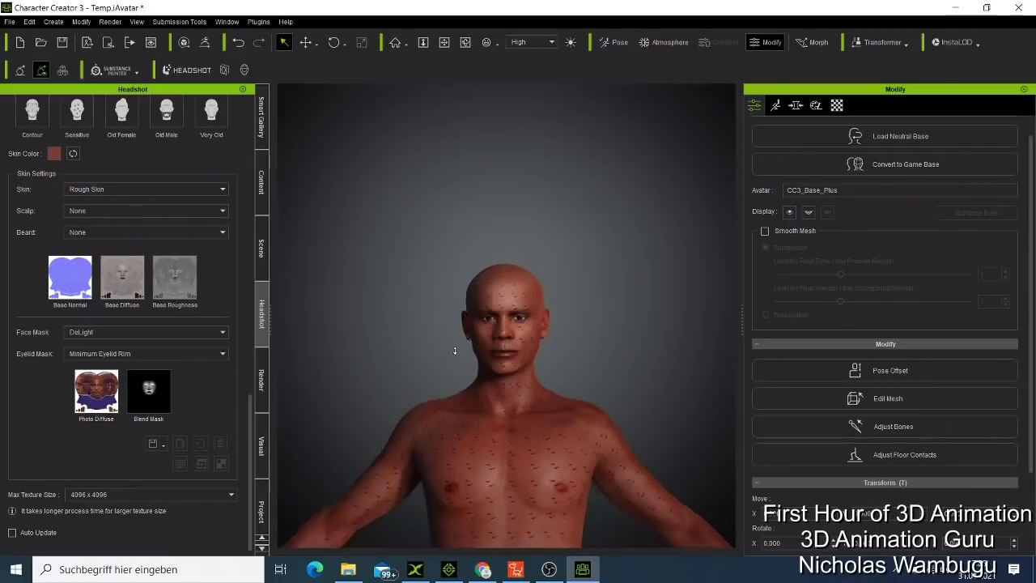
{"action": "scroll", "coordinate": [454, 350], "scroll_direction": "down", "scroll_amount": 2}
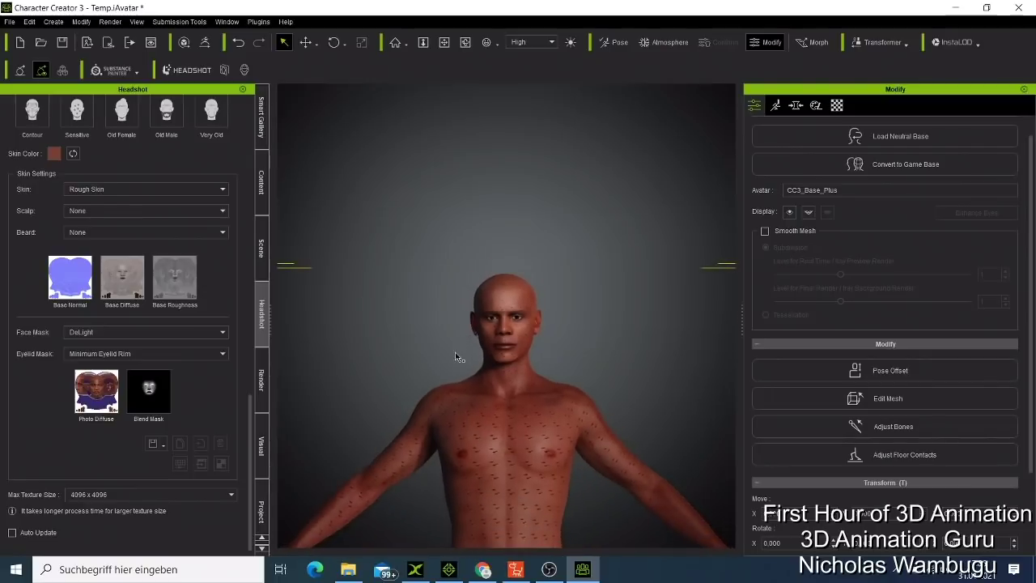
{"action": "scroll", "coordinate": [455, 353], "scroll_direction": "up", "scroll_amount": 3}
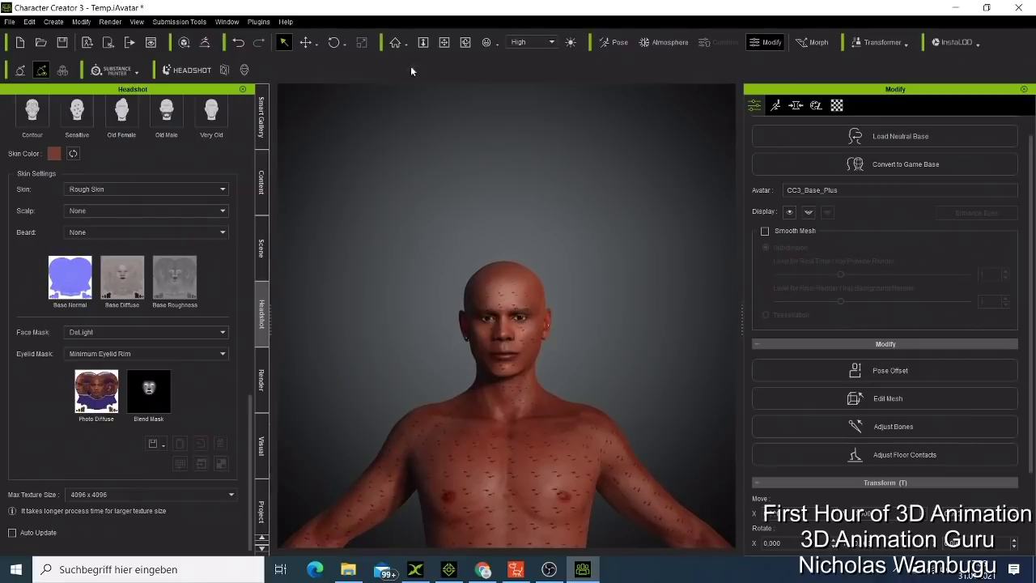
{"action": "left_click", "coordinate": [444, 41]}
{"action": "left_click_drag", "start_coordinate": [535, 427], "coordinate": [546, 247]}
{"action": "scroll", "coordinate": [522, 275], "scroll_direction": "down", "scroll_amount": 3}
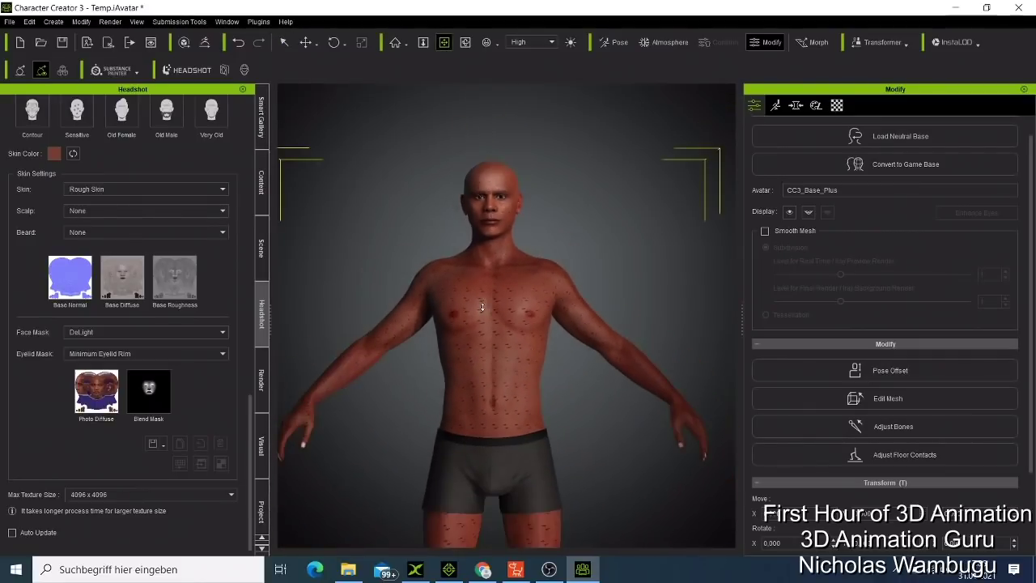
{"action": "scroll", "coordinate": [509, 323], "scroll_direction": "up", "scroll_amount": 2}
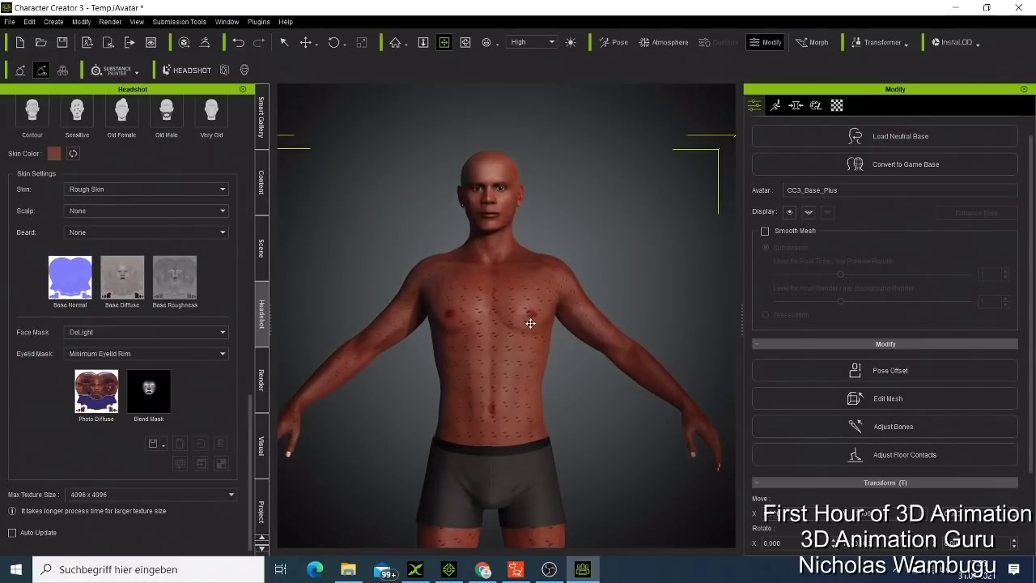
Set the CC3+_Neutral Male body morph slider to 39.
{"action": "left_click", "coordinate": [792, 107]}
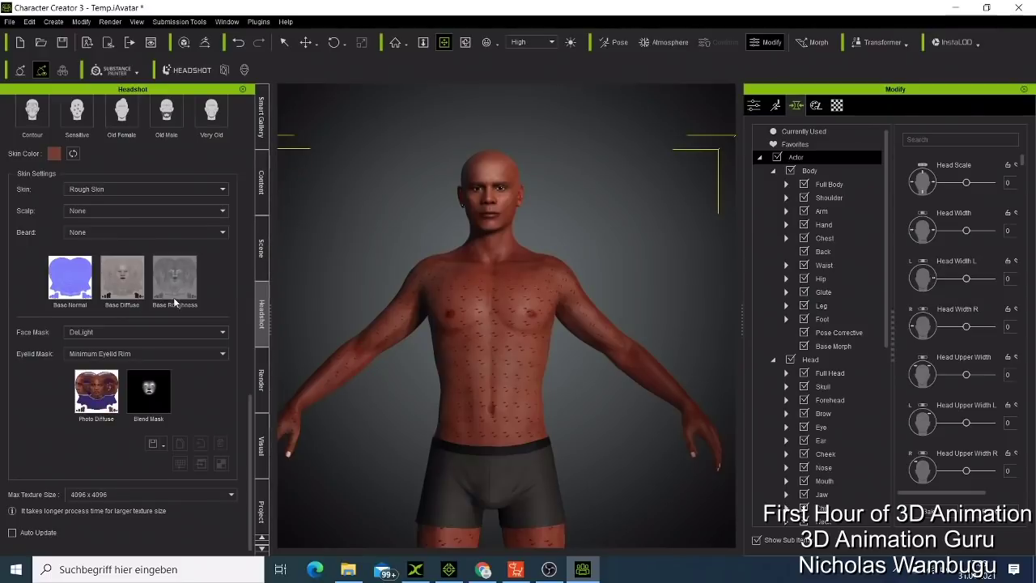
{"action": "scroll", "coordinate": [174, 302], "scroll_direction": "up", "scroll_amount": 10}
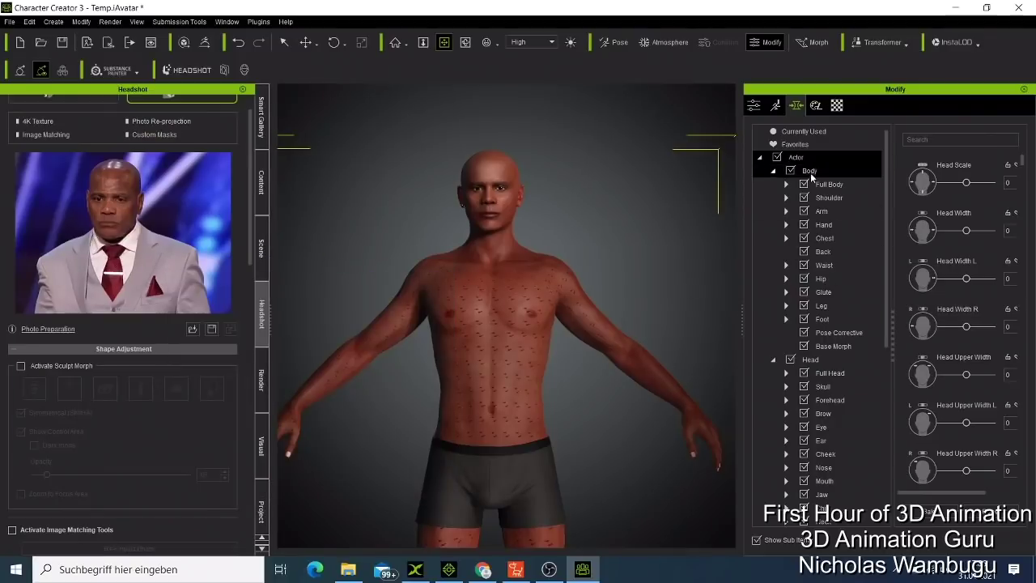
{"action": "left_click", "coordinate": [810, 171]}
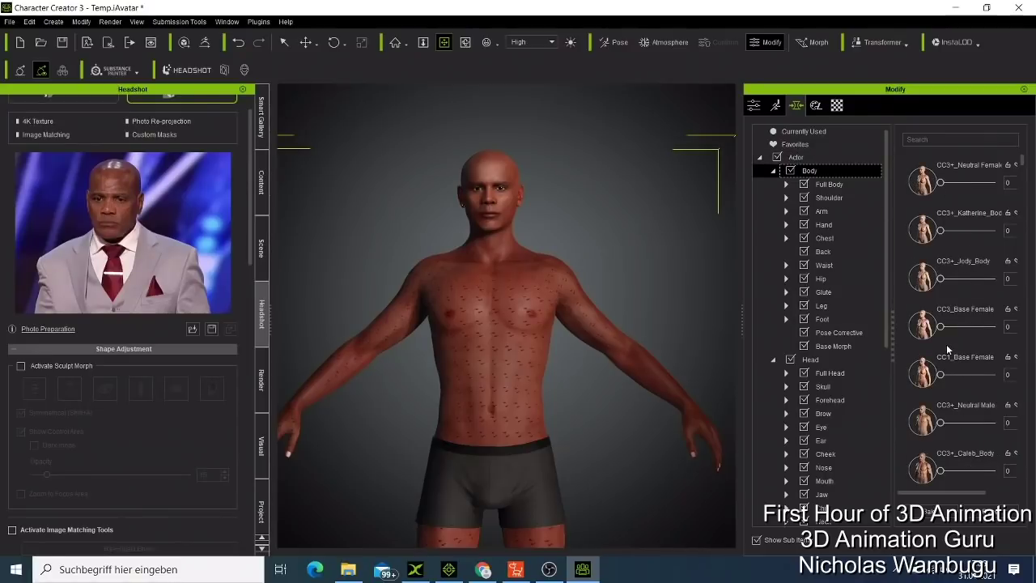
{"action": "scroll", "coordinate": [946, 344], "scroll_direction": "down", "scroll_amount": 1}
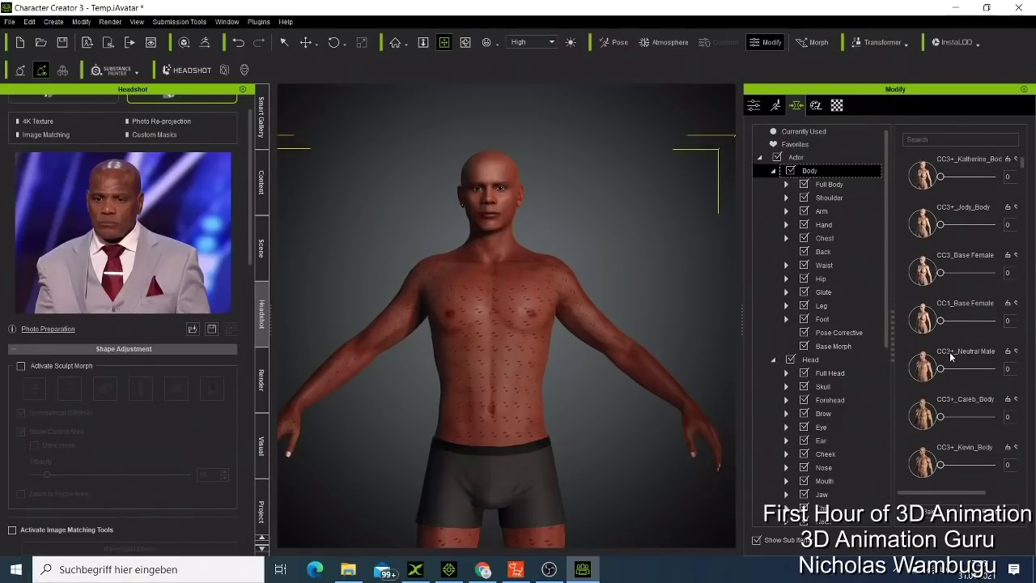
{"action": "scroll", "coordinate": [949, 351], "scroll_direction": "down", "scroll_amount": 1}
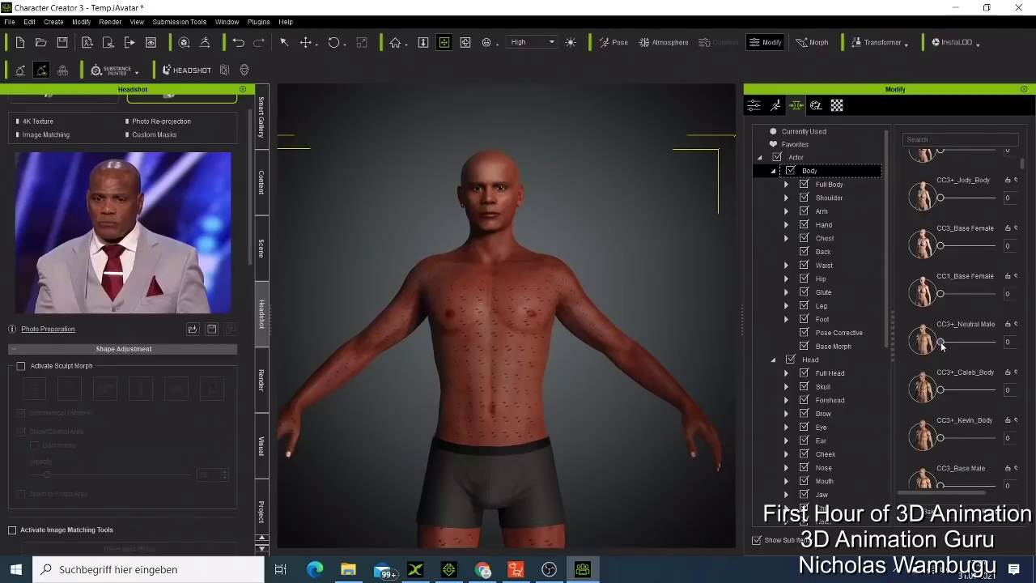
{"action": "left_click_drag", "start_coordinate": [941, 344], "coordinate": [960, 343]}
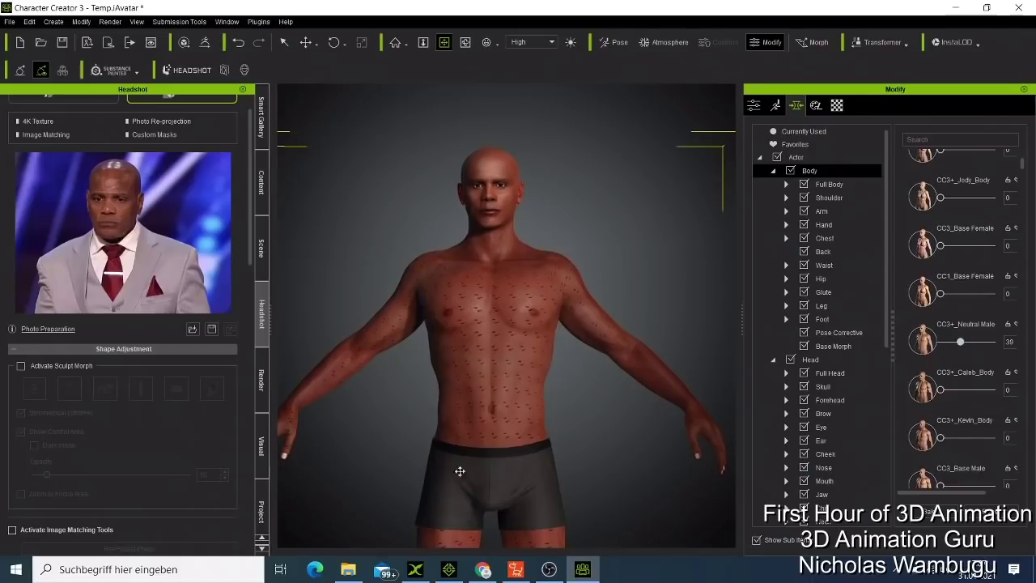
Frame the whole body, head to feet, in the viewport.
{"action": "scroll", "coordinate": [538, 383], "scroll_direction": "down", "scroll_amount": 4}
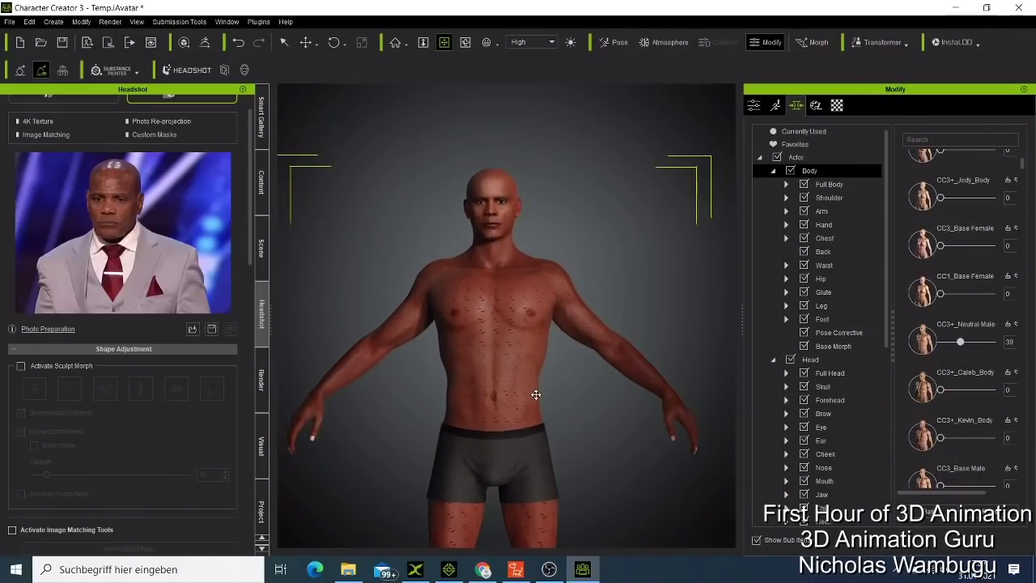
{"action": "scroll", "coordinate": [535, 401], "scroll_direction": "down", "scroll_amount": 3}
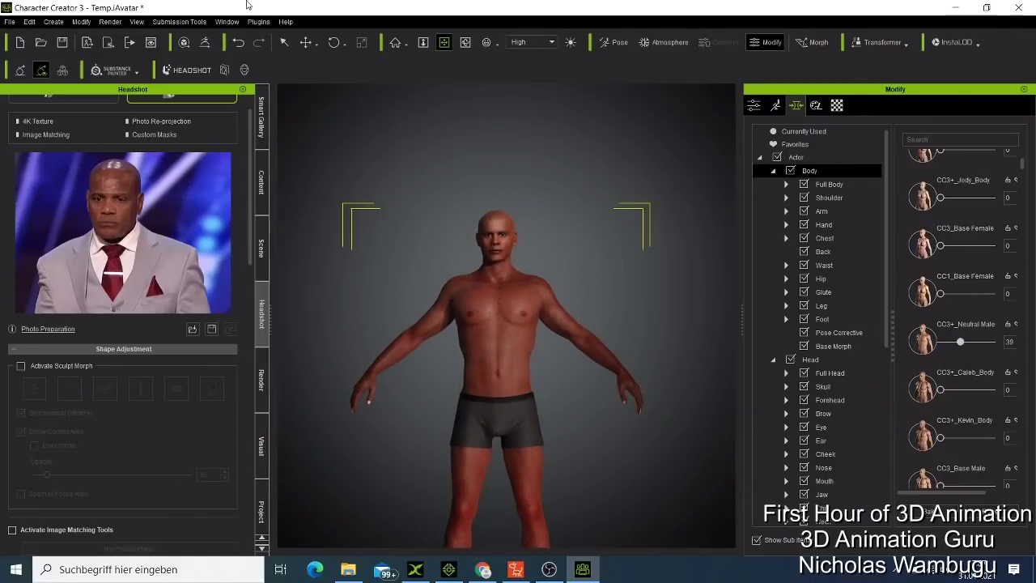
{"action": "left_click", "coordinate": [464, 42]}
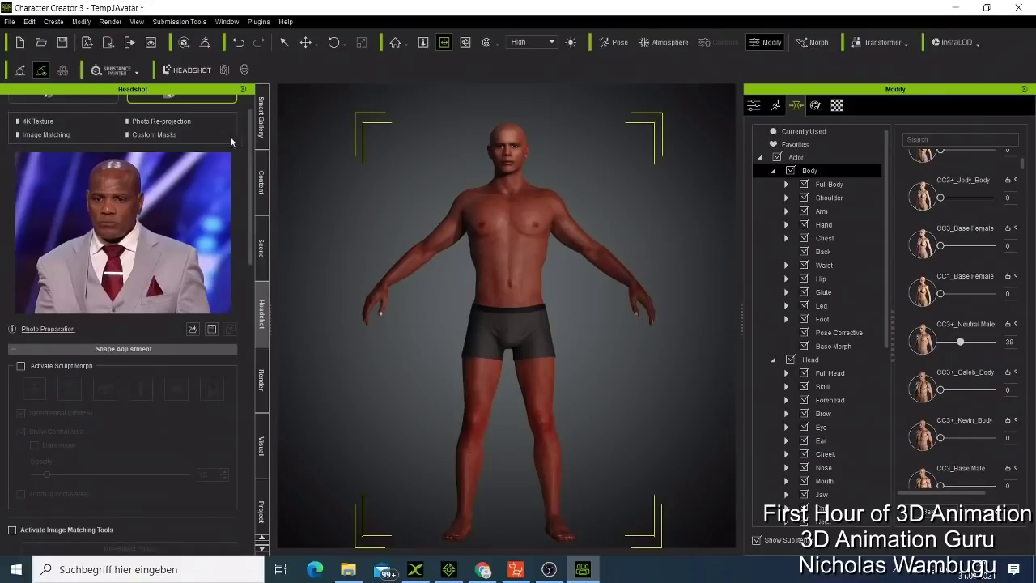
Show the Cloth Template > Shirts > Professional Outfit shirt templates.
{"action": "left_click", "coordinate": [266, 195]}
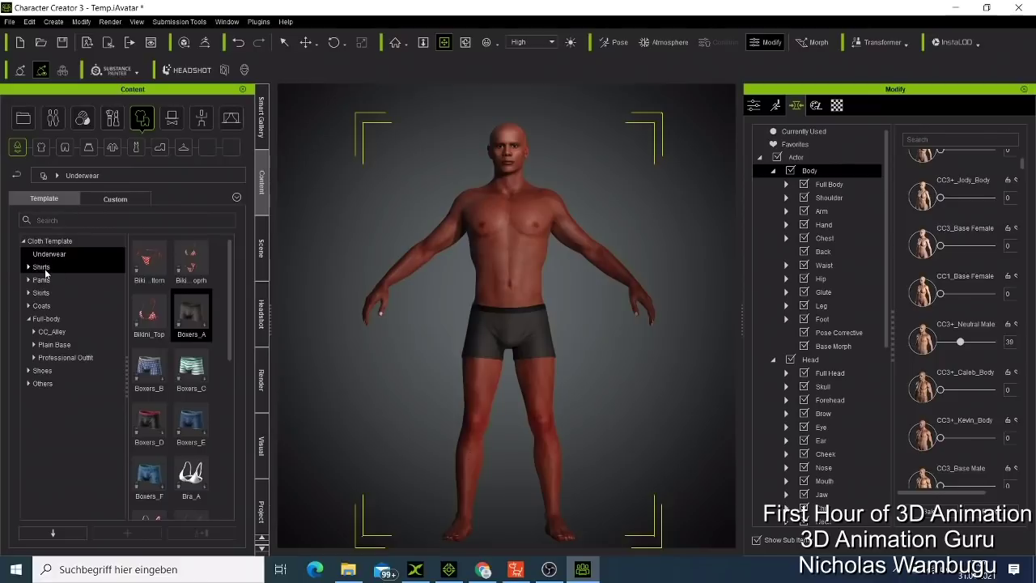
{"action": "left_click", "coordinate": [28, 268]}
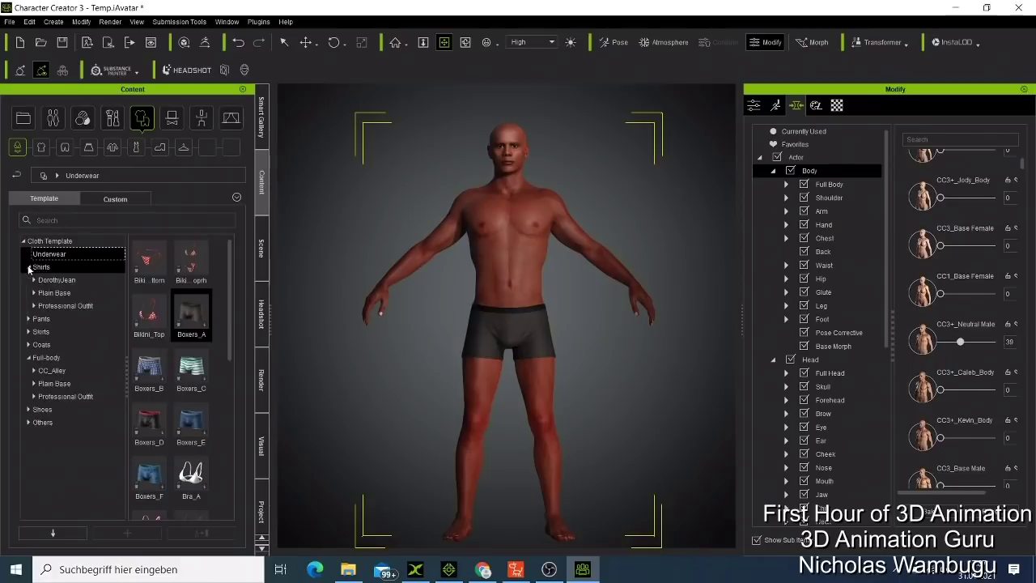
{"action": "left_click", "coordinate": [34, 307]}
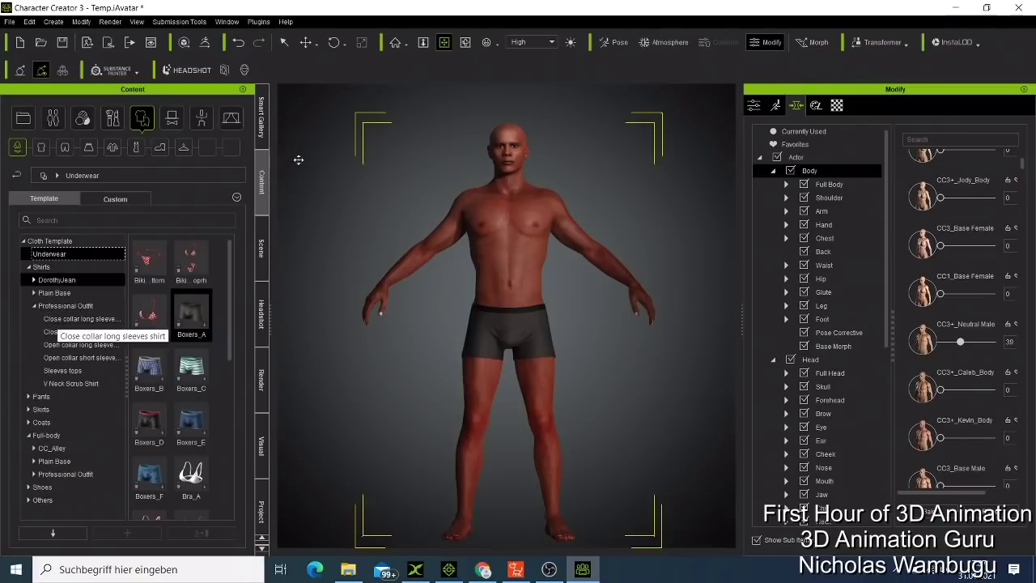
Browse the items in the Smart Gallery Professional Outfits pack.
{"action": "left_click", "coordinate": [262, 117]}
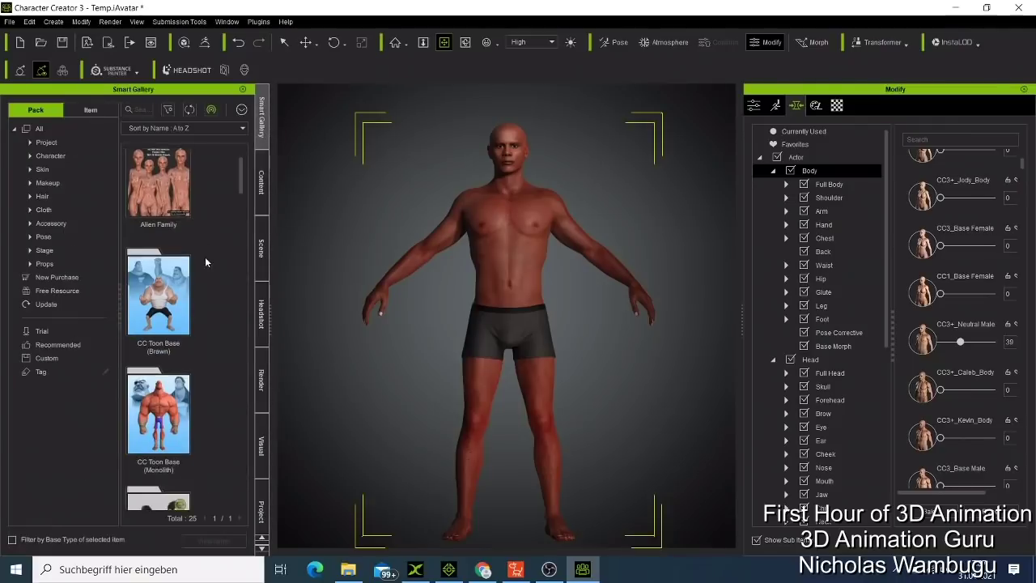
{"action": "scroll", "coordinate": [205, 257], "scroll_direction": "down", "scroll_amount": 10}
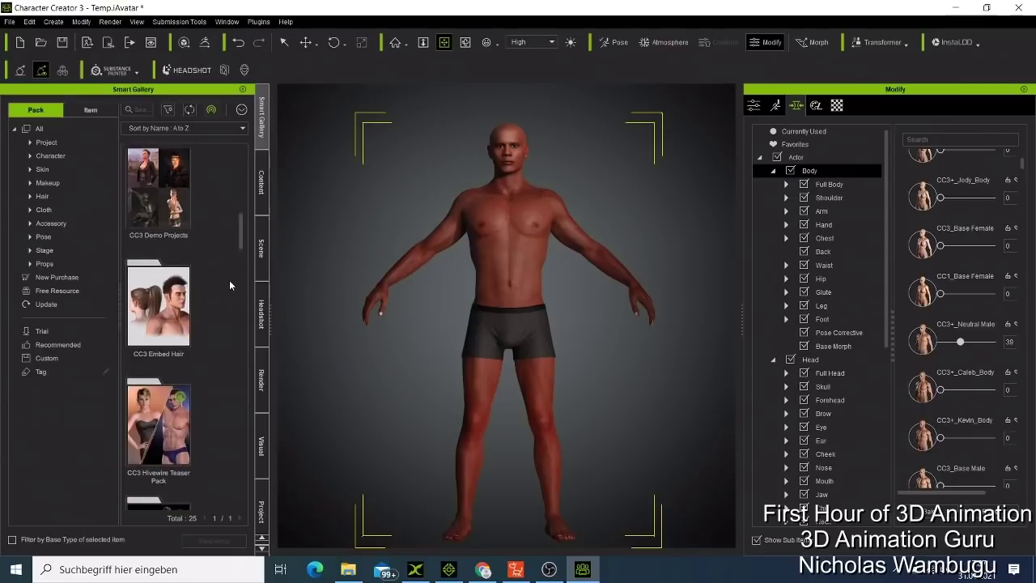
{"action": "scroll", "coordinate": [229, 280], "scroll_direction": "down", "scroll_amount": 10}
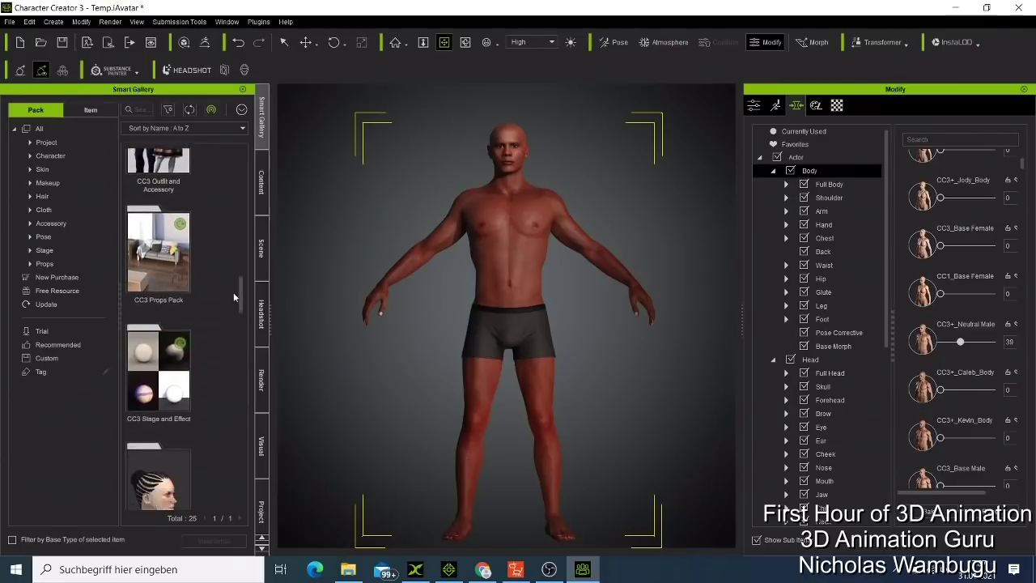
{"action": "scroll", "coordinate": [233, 293], "scroll_direction": "down", "scroll_amount": 10}
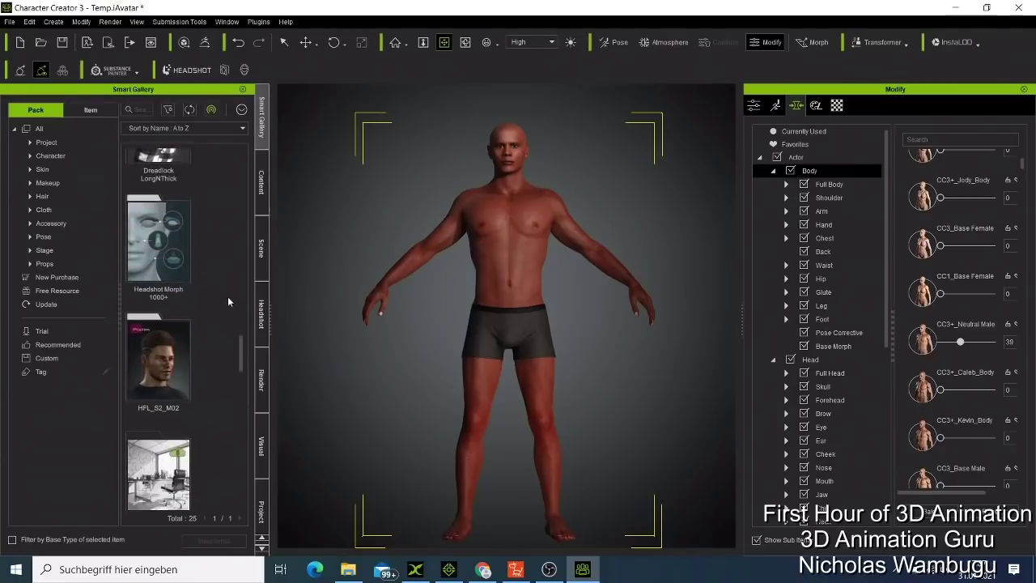
{"action": "scroll", "coordinate": [228, 296], "scroll_direction": "down", "scroll_amount": 10}
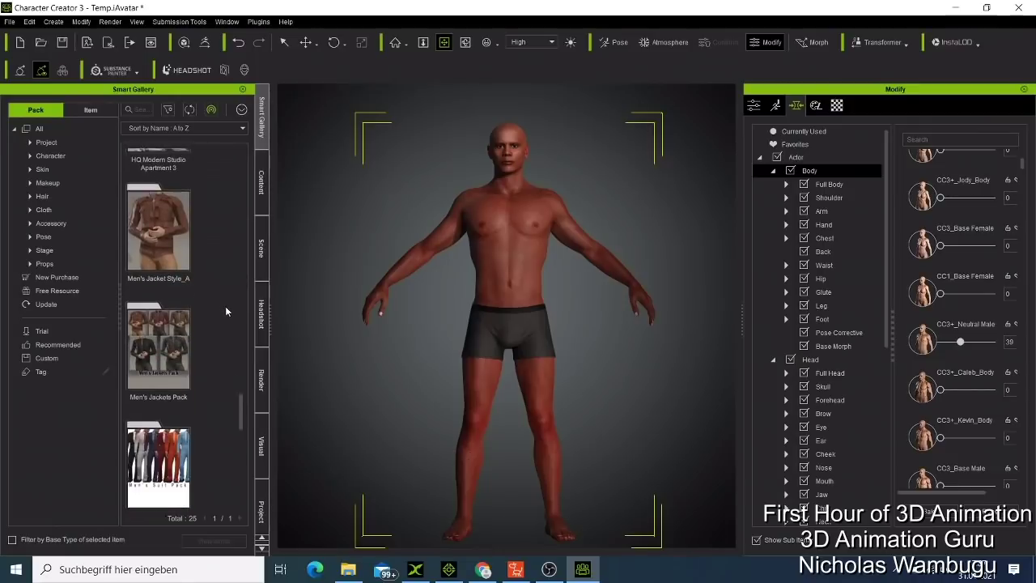
{"action": "scroll", "coordinate": [225, 305], "scroll_direction": "down", "scroll_amount": 8}
{"action": "left_click", "coordinate": [166, 332]}
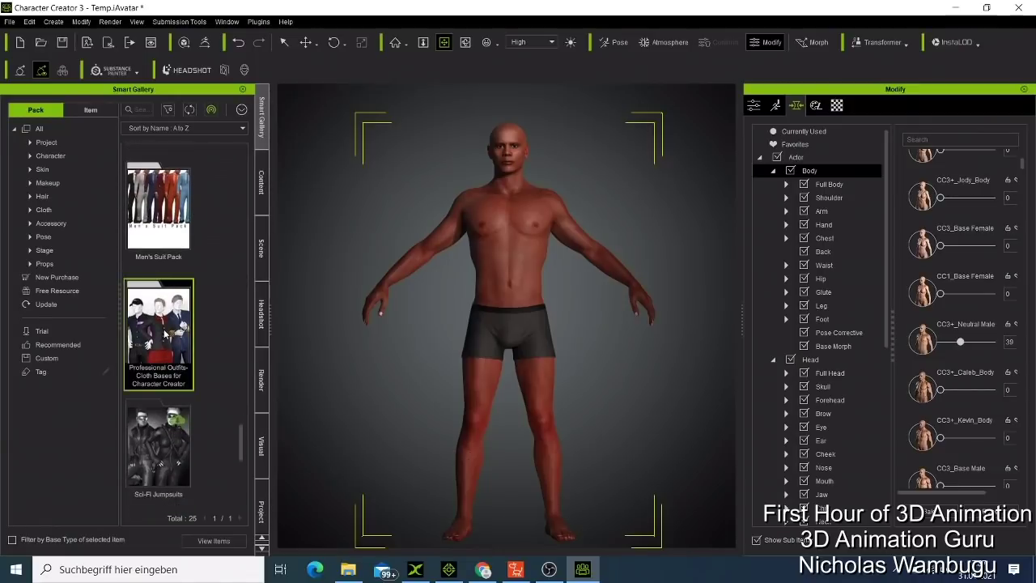
{"action": "double_click", "coordinate": [166, 332]}
{"action": "scroll", "coordinate": [212, 230], "scroll_direction": "down", "scroll_amount": 5}
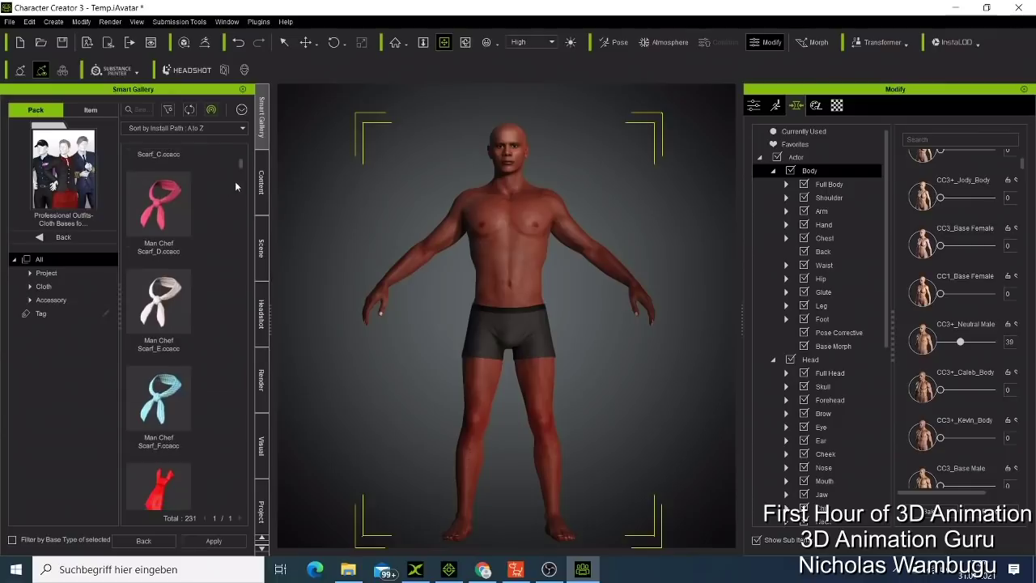
{"action": "left_click_drag", "start_coordinate": [240, 160], "coordinate": [254, 394]}
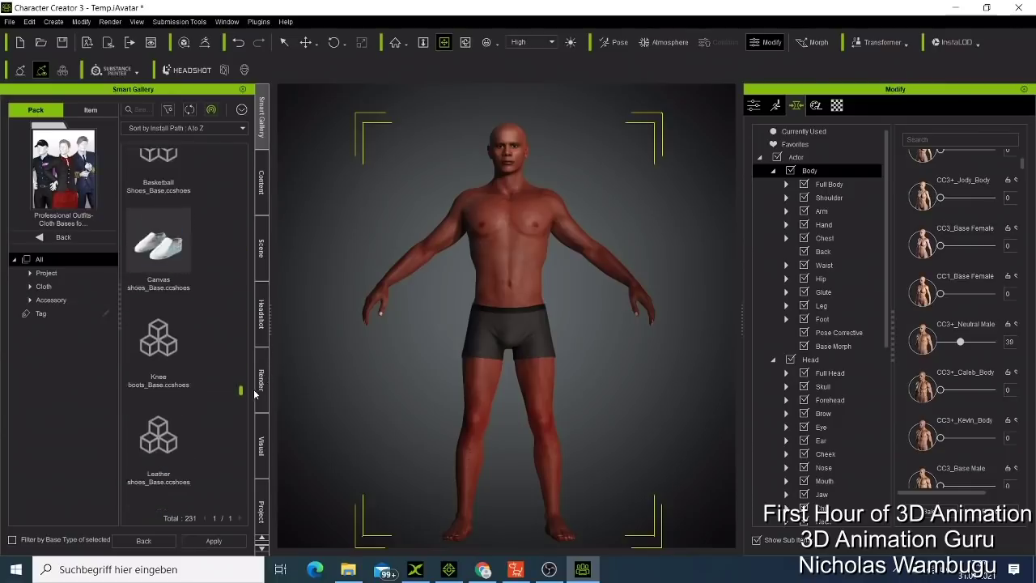
{"action": "scroll", "coordinate": [224, 450], "scroll_direction": "down", "scroll_amount": 10}
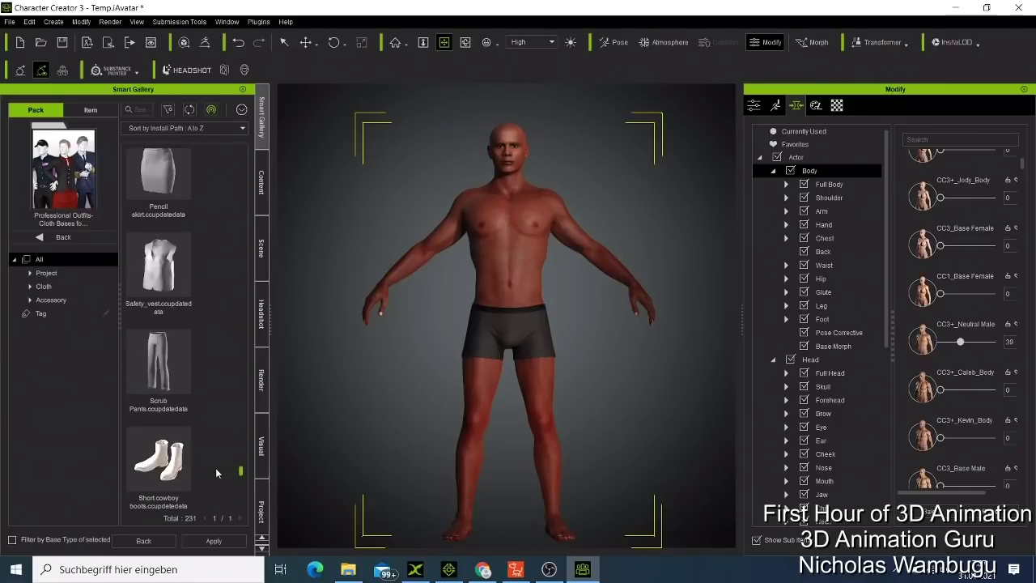
{"action": "scroll", "coordinate": [215, 468], "scroll_direction": "down", "scroll_amount": 8}
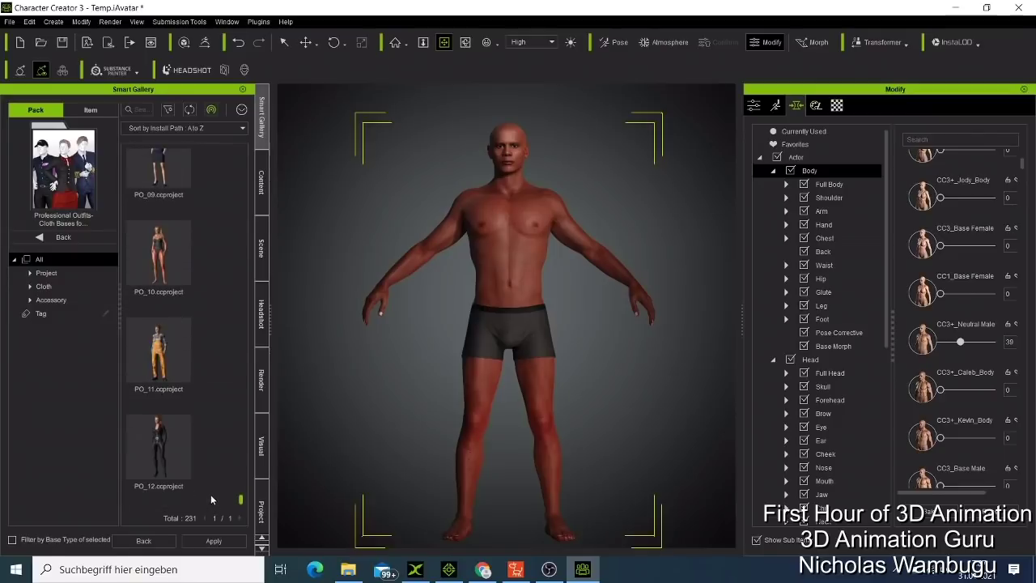
{"action": "scroll", "coordinate": [211, 498], "scroll_direction": "up", "scroll_amount": 4}
{"action": "scroll", "coordinate": [210, 491], "scroll_direction": "up", "scroll_amount": 2}
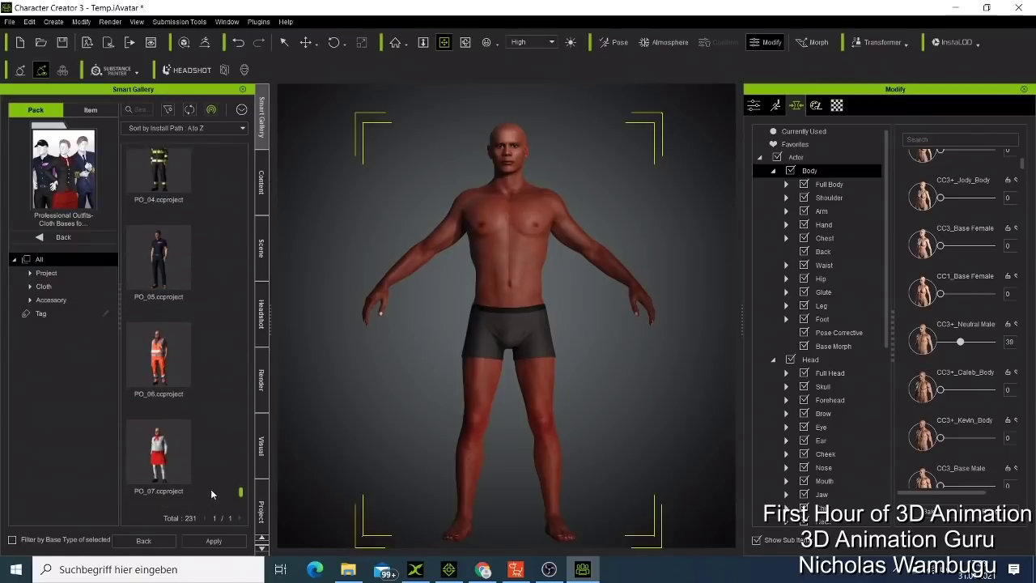
{"action": "scroll", "coordinate": [210, 482], "scroll_direction": "up", "scroll_amount": 5}
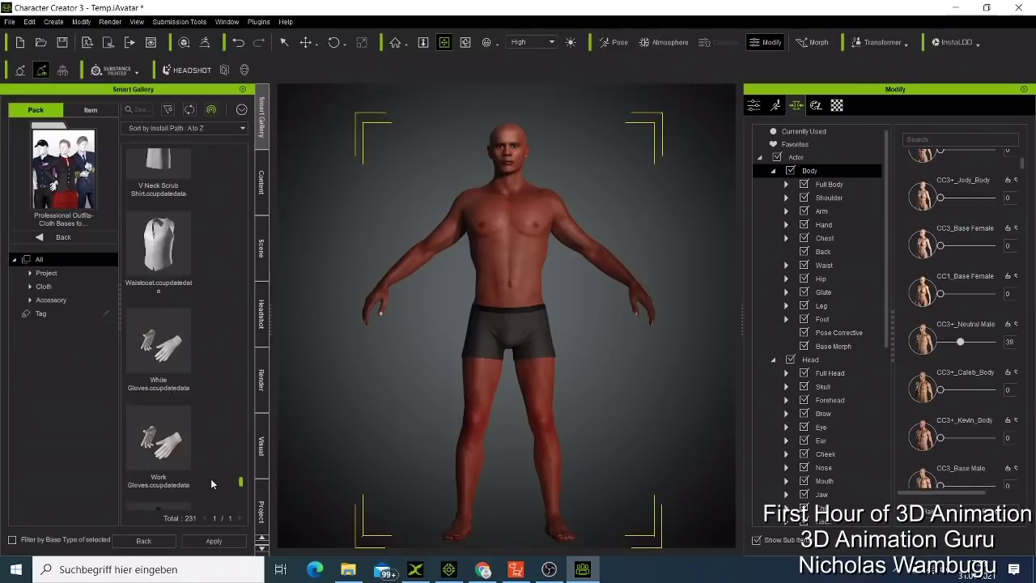
{"action": "scroll", "coordinate": [212, 483], "scroll_direction": "down", "scroll_amount": 4}
{"action": "scroll", "coordinate": [215, 487], "scroll_direction": "up", "scroll_amount": 2}
{"action": "scroll", "coordinate": [217, 487], "scroll_direction": "down", "scroll_amount": 4}
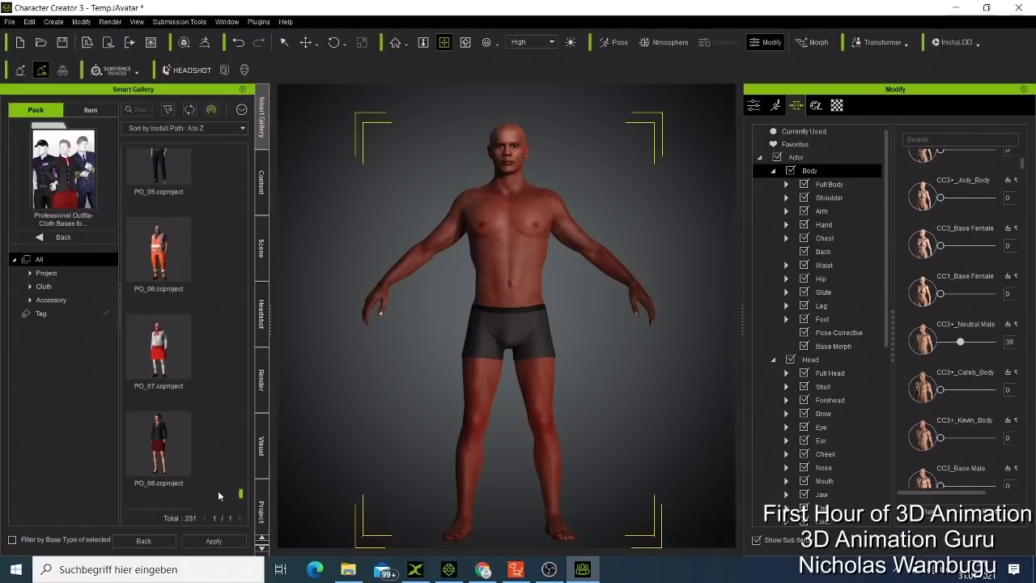
{"action": "scroll", "coordinate": [217, 492], "scroll_direction": "down", "scroll_amount": 4}
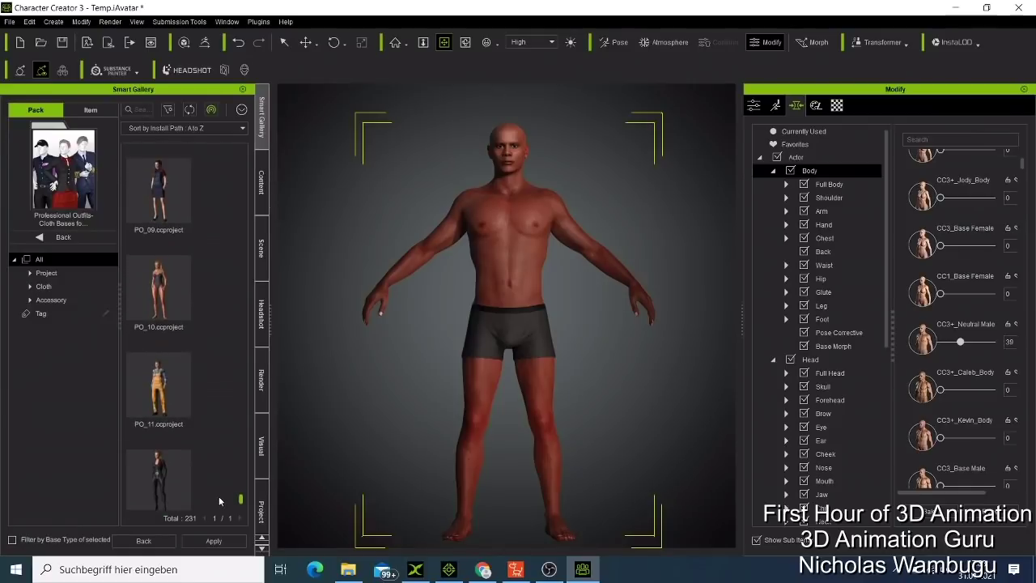
{"action": "scroll", "coordinate": [219, 495], "scroll_direction": "up", "scroll_amount": 6}
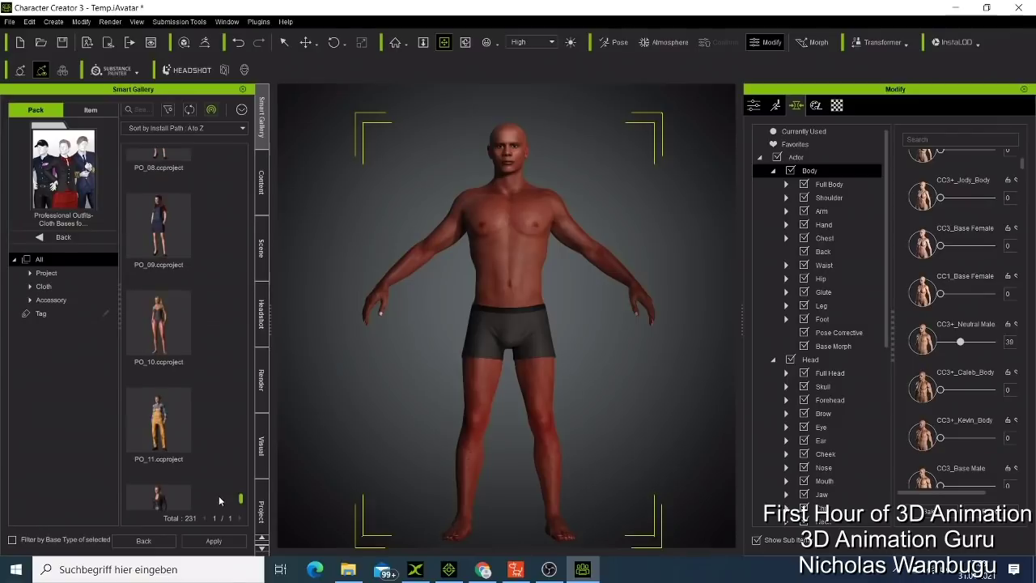
{"action": "scroll", "coordinate": [220, 490], "scroll_direction": "up", "scroll_amount": 2}
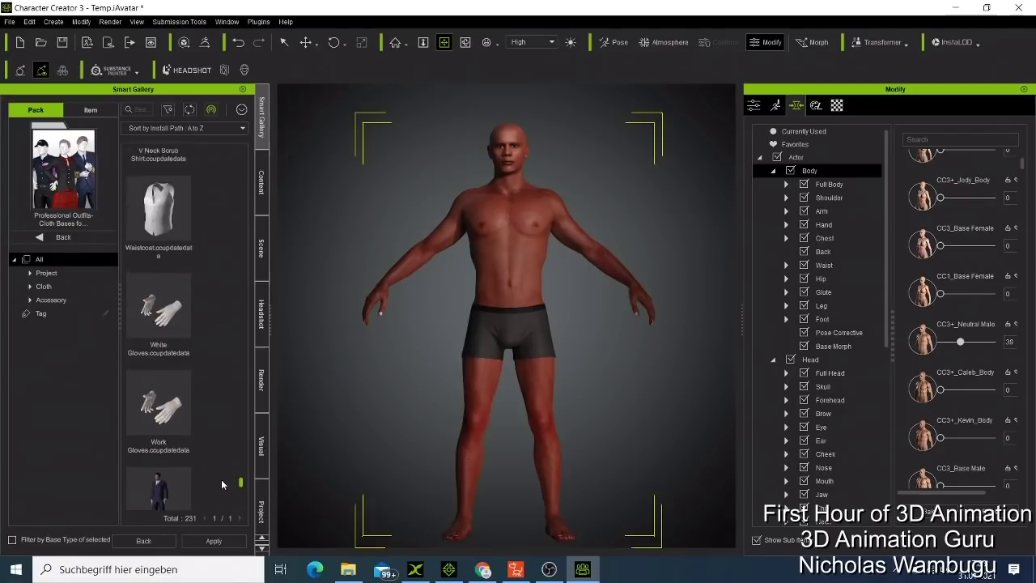
{"action": "scroll", "coordinate": [219, 483], "scroll_direction": "up", "scroll_amount": 1}
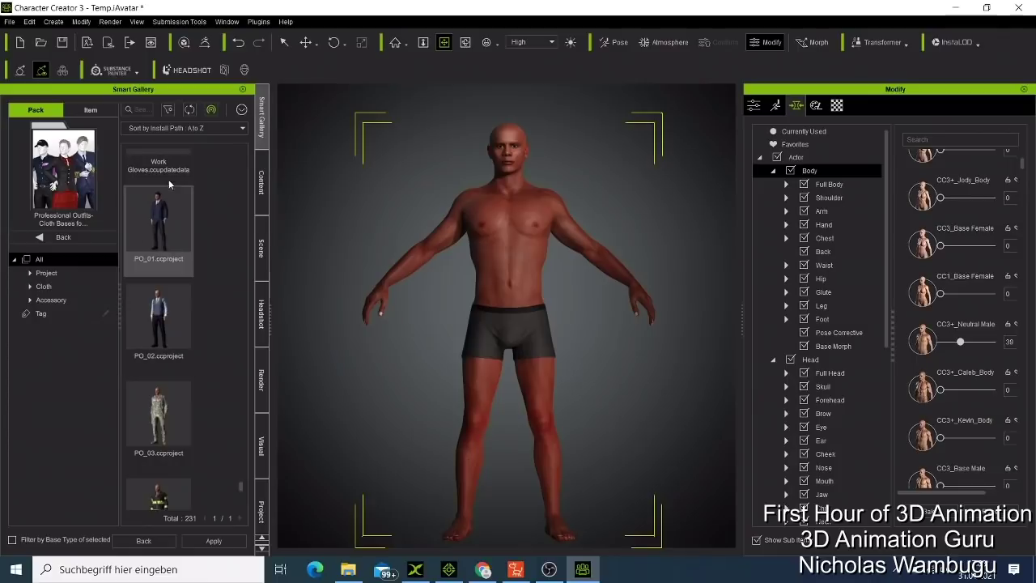
Cancel loading the PO_01 outfit project and return to the cloth template library.
{"action": "double_click", "coordinate": [164, 212]}
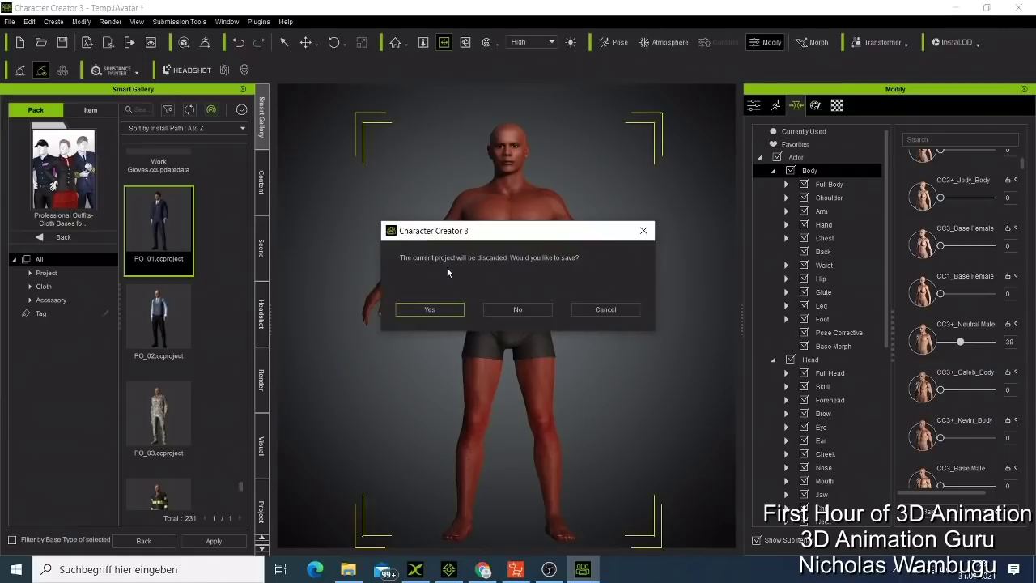
{"action": "left_click", "coordinate": [608, 308]}
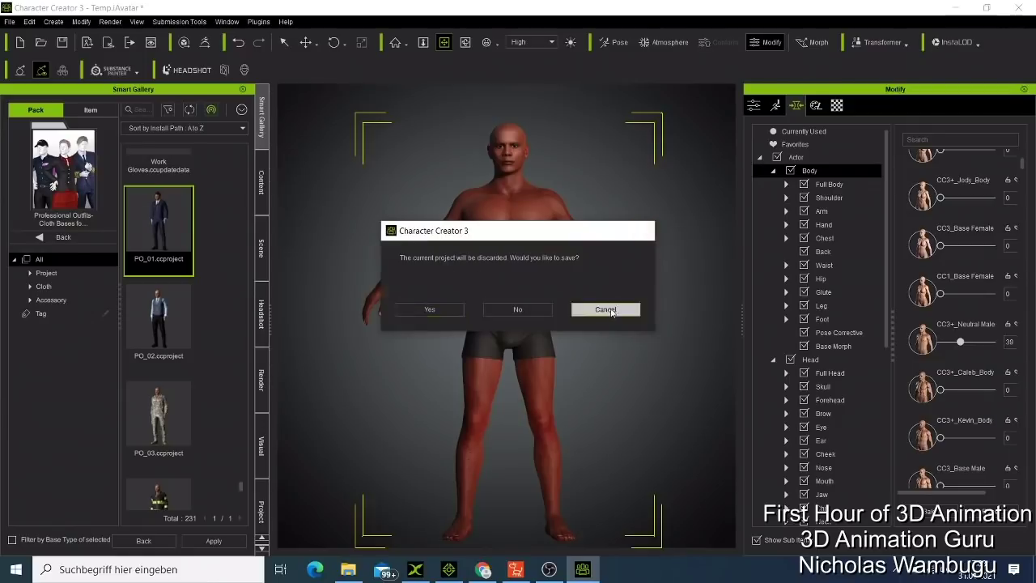
{"action": "left_click", "coordinate": [266, 185]}
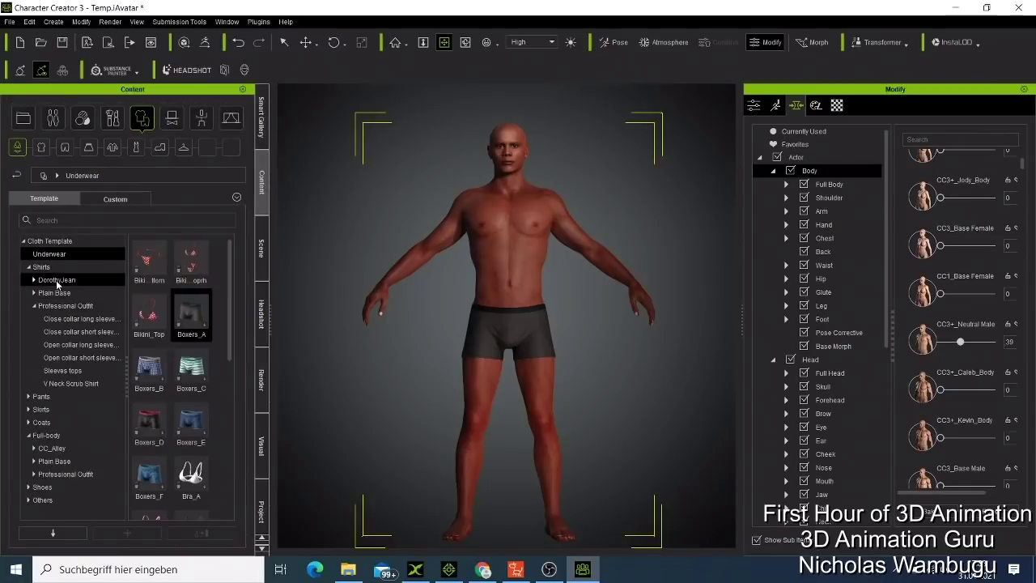
Dress the avatar in close collar long sleeves shirt_A, fitted to body shape with Default skin weights.
{"action": "left_click", "coordinate": [71, 321]}
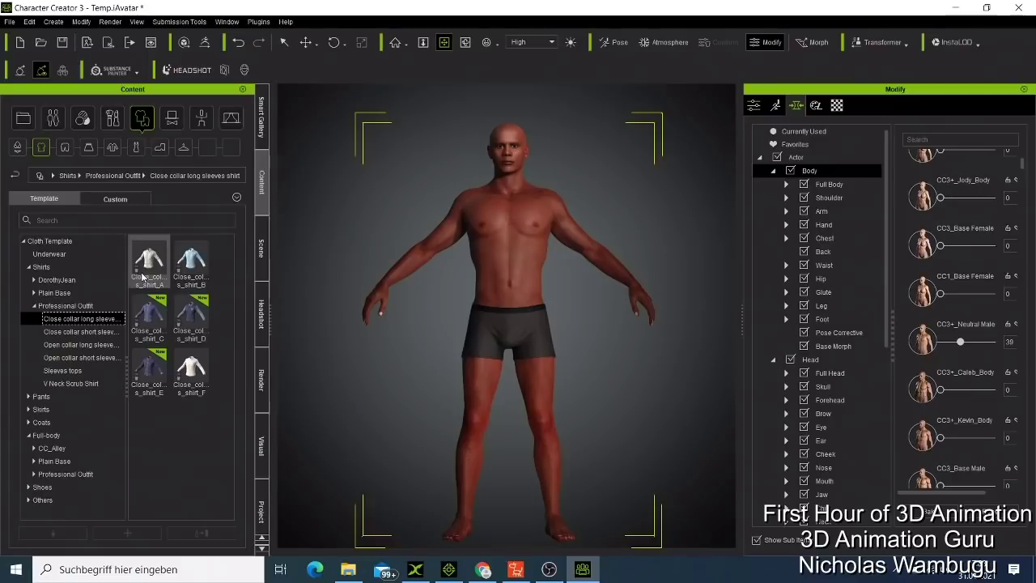
{"action": "double_click", "coordinate": [145, 274]}
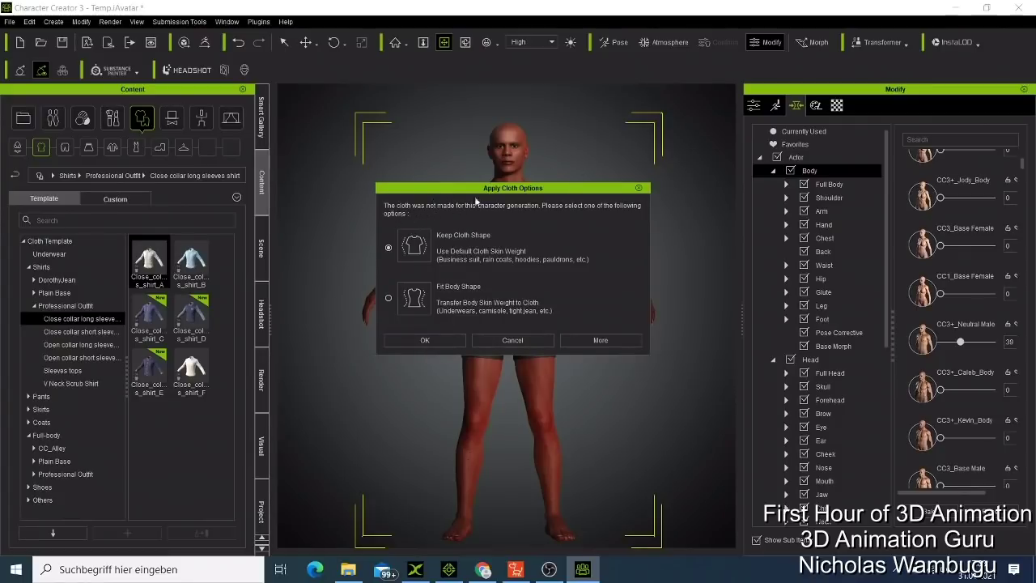
{"action": "left_click", "coordinate": [387, 298]}
{"action": "left_click", "coordinate": [418, 343]}
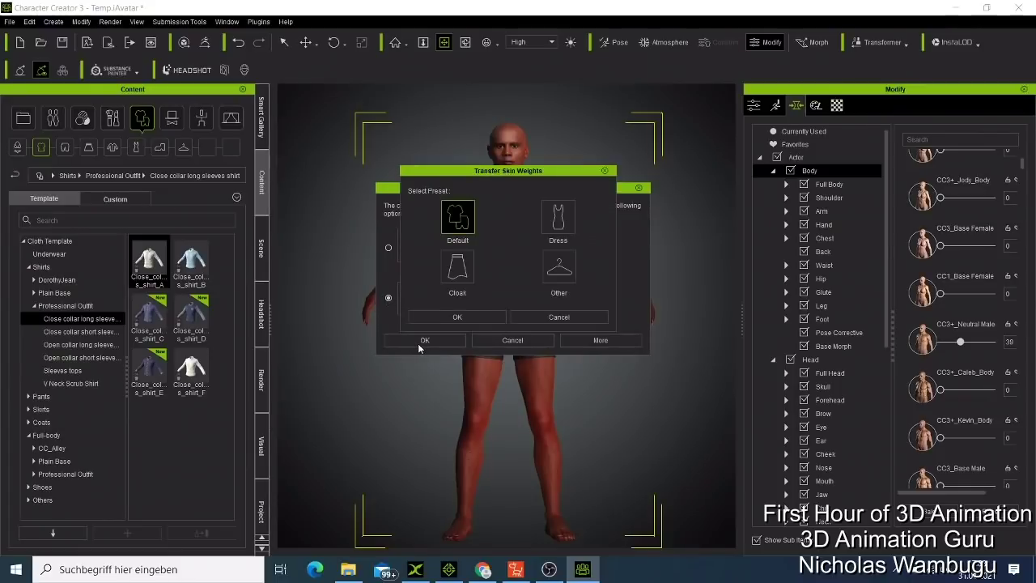
{"action": "left_click", "coordinate": [465, 318]}
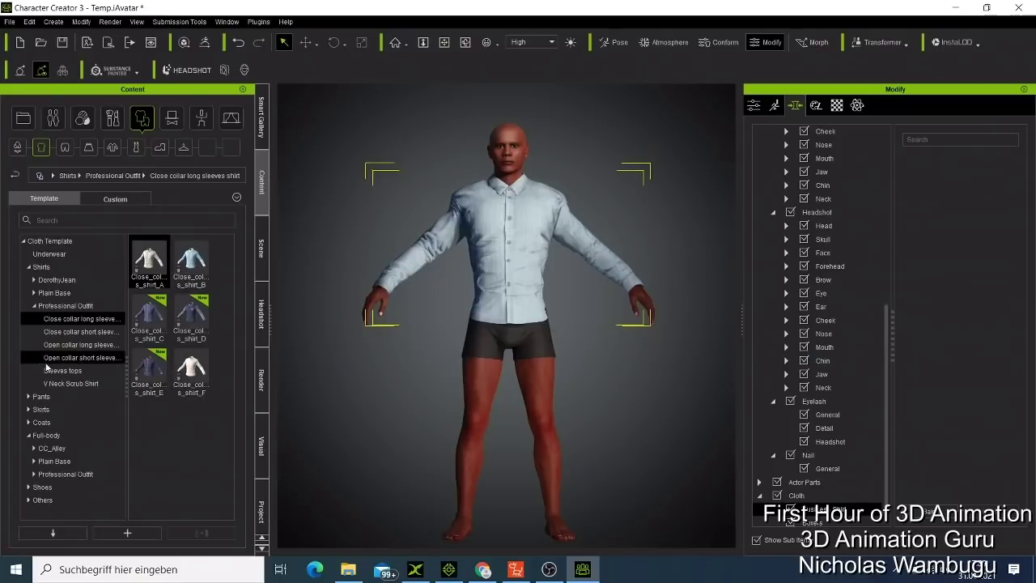
Browse to the Pants > Professional Outfit > Slacks collection.
{"action": "left_click", "coordinate": [28, 397]}
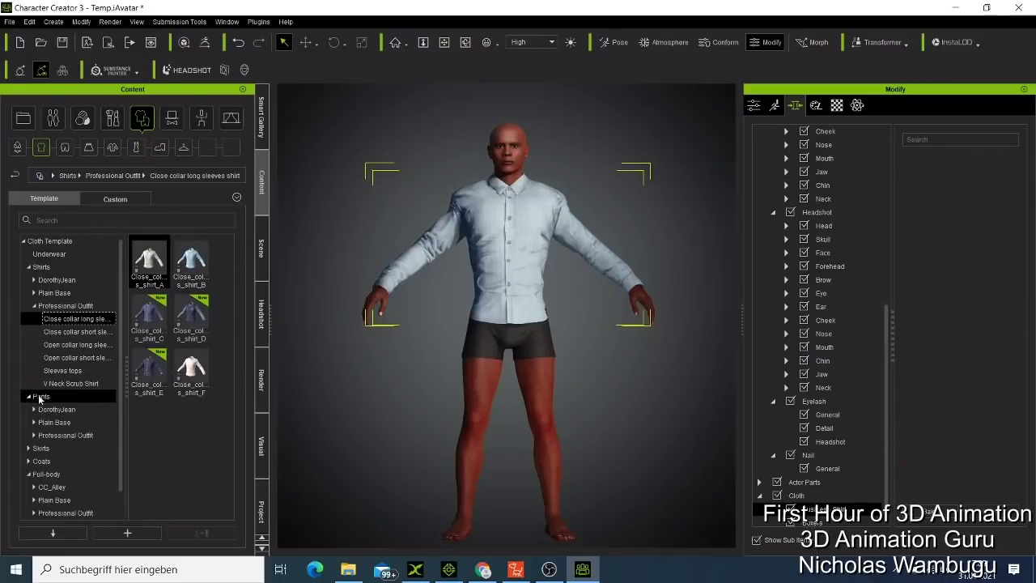
{"action": "scroll", "coordinate": [39, 398], "scroll_direction": "down", "scroll_amount": 1}
{"action": "left_click", "coordinate": [34, 410]}
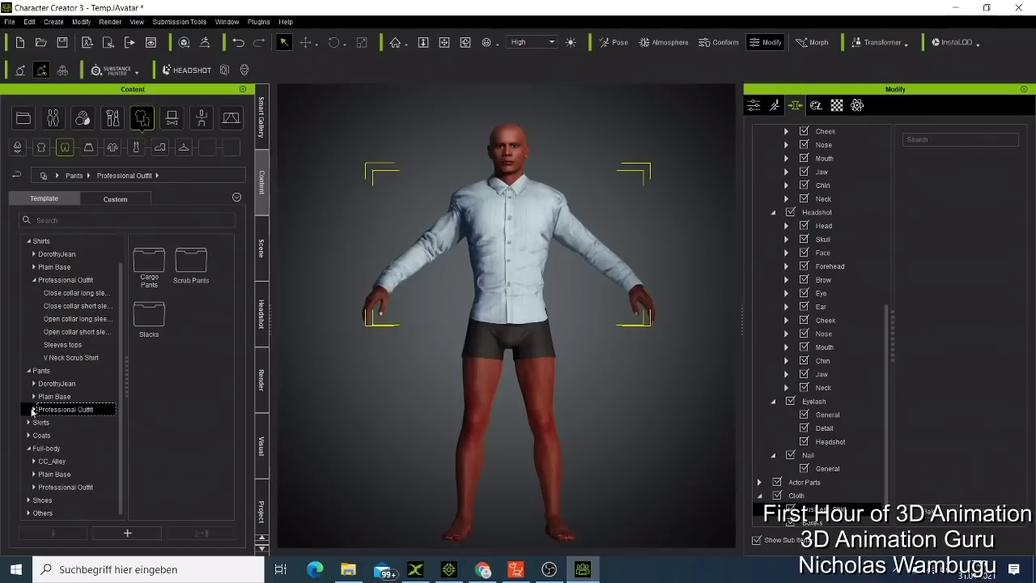
{"action": "left_click", "coordinate": [33, 410]}
{"action": "left_click", "coordinate": [56, 423]}
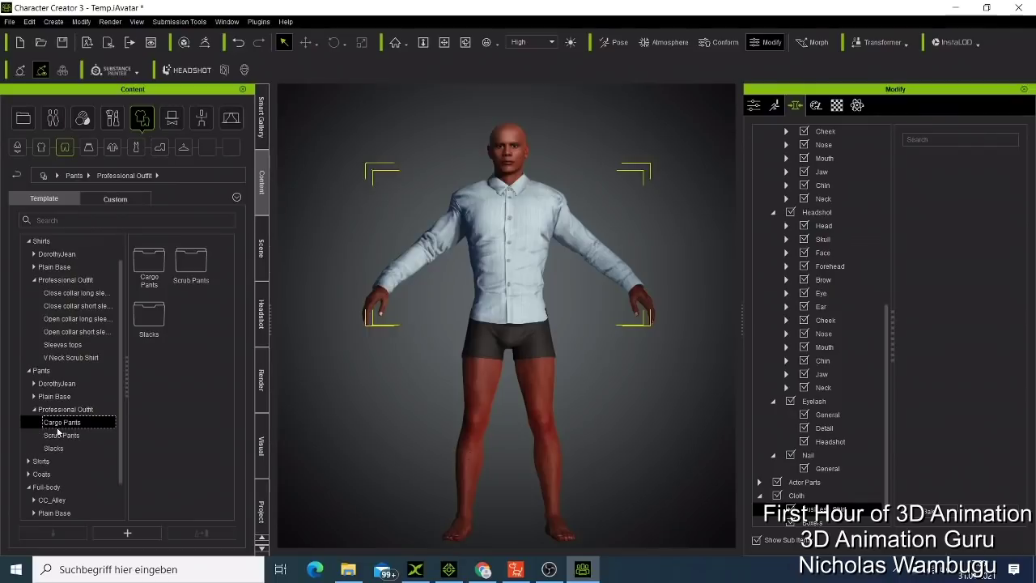
{"action": "left_click", "coordinate": [78, 436]}
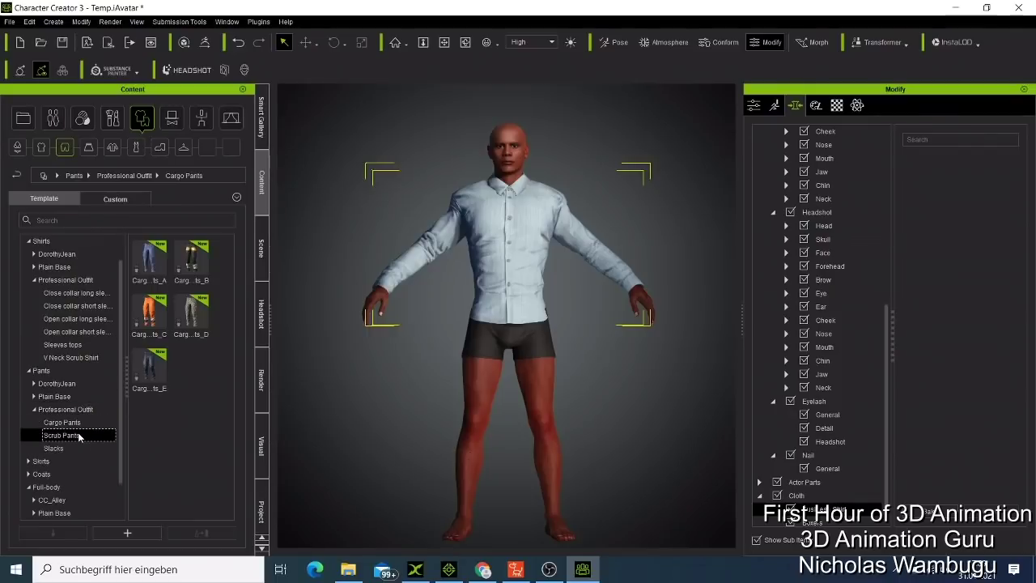
{"action": "left_click", "coordinate": [69, 449]}
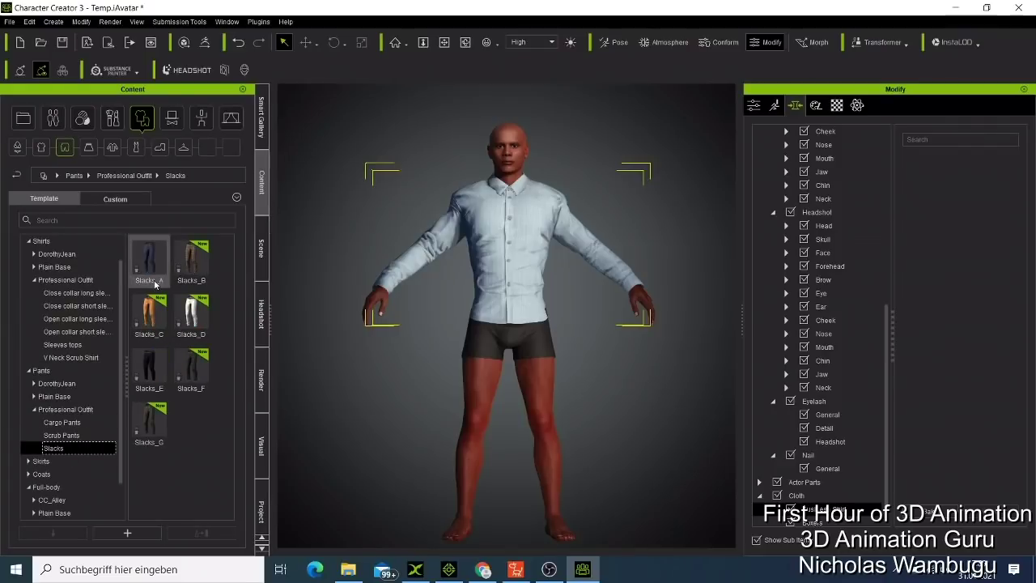
Put Slacks_D on the avatar, fitted to body shape with the Default skin weight preset.
{"action": "mouse_move", "coordinate": [189, 325]}
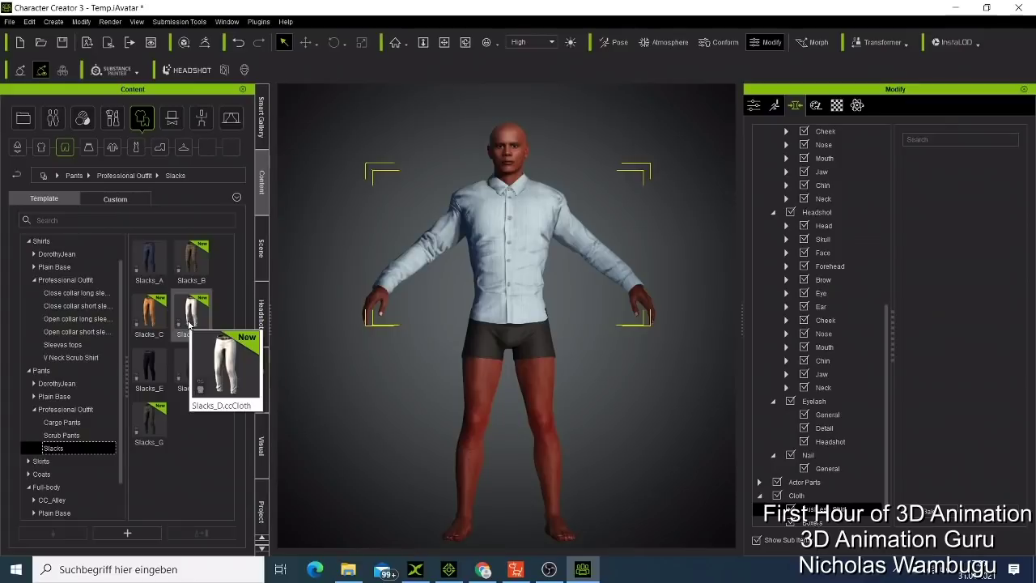
{"action": "left_click_drag", "start_coordinate": [188, 325], "coordinate": [365, 297]}
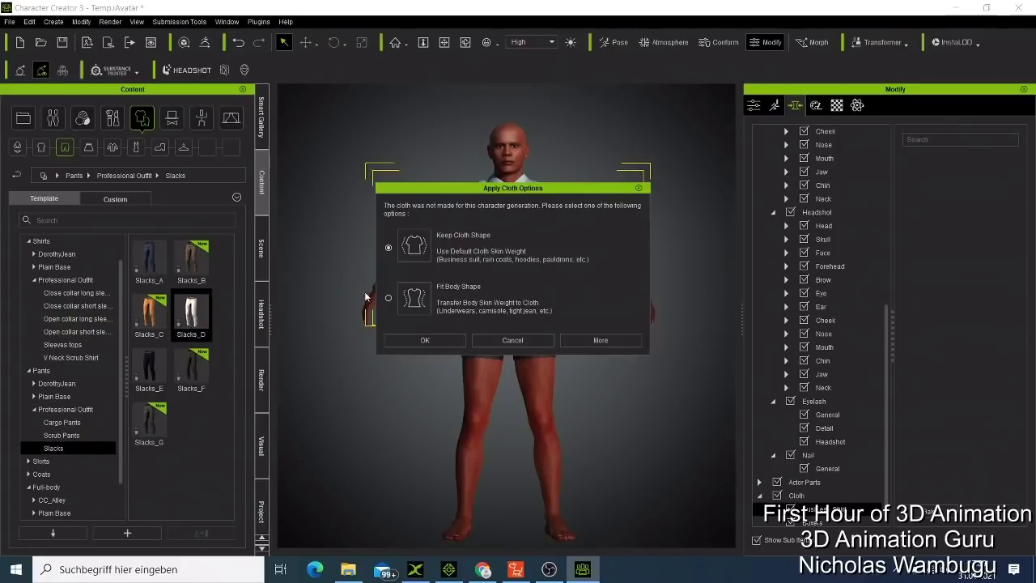
{"action": "left_click", "coordinate": [437, 340]}
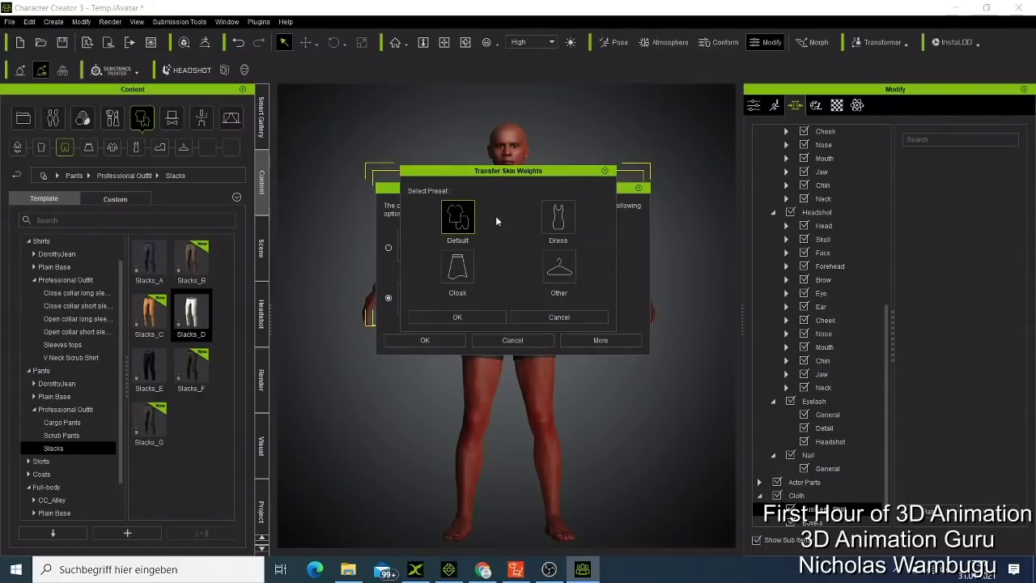
{"action": "left_click", "coordinate": [460, 317]}
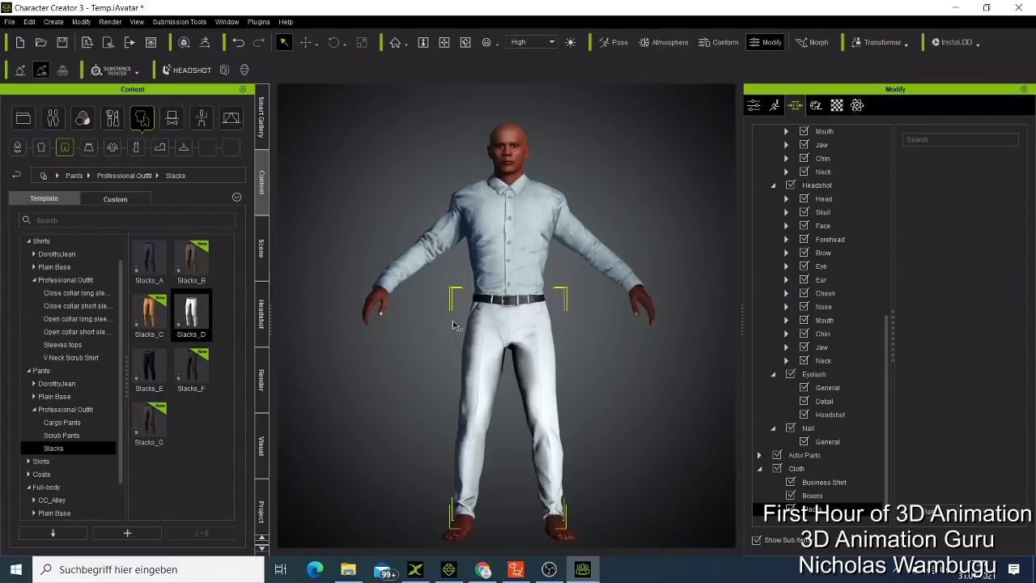
Swap the white slacks for navy Slacks_A, fitted to the body shape with default skin weights.
{"action": "double_click", "coordinate": [161, 269]}
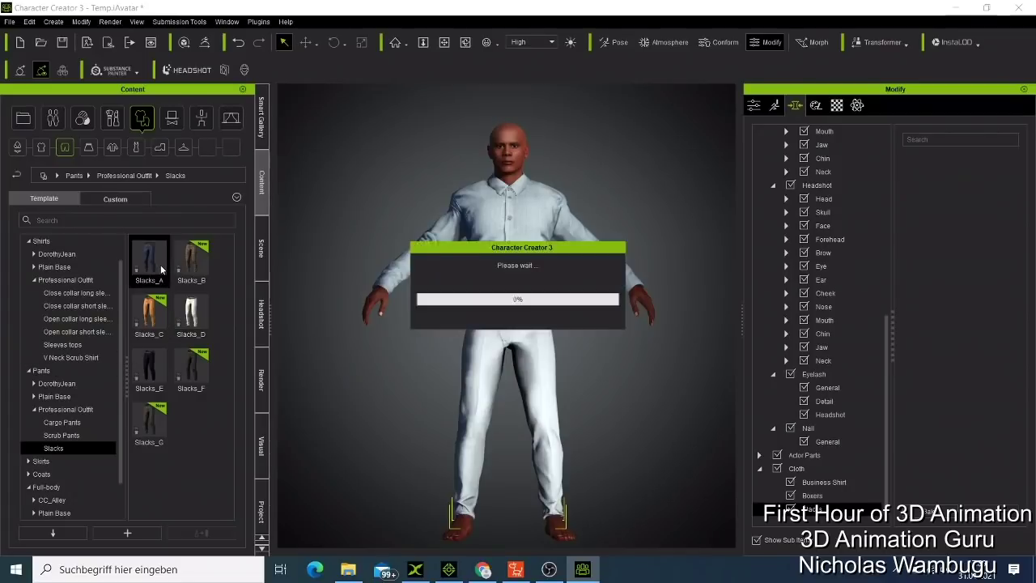
{"action": "left_click", "coordinate": [430, 315]}
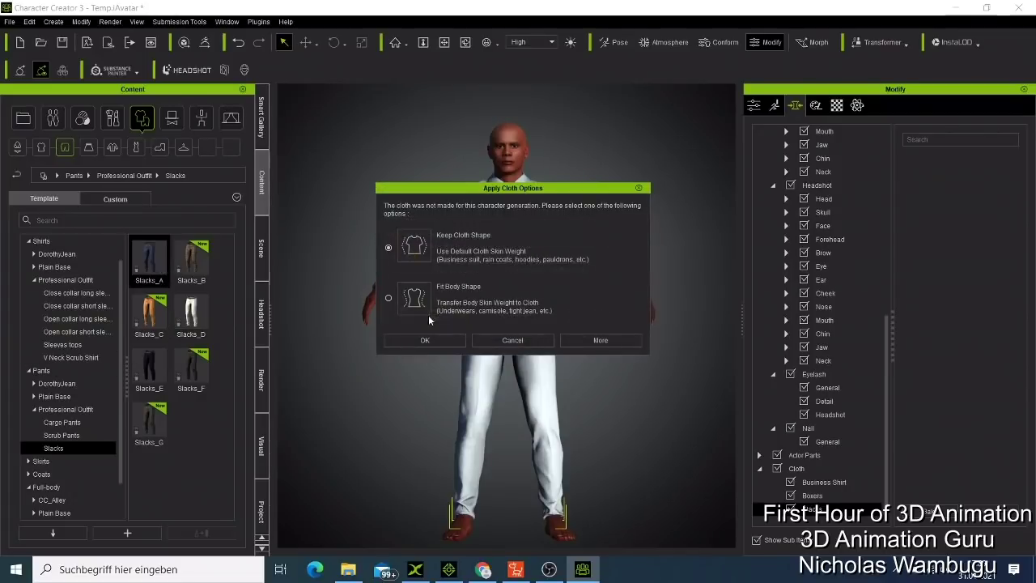
{"action": "left_click", "coordinate": [388, 298]}
{"action": "left_click", "coordinate": [415, 340]}
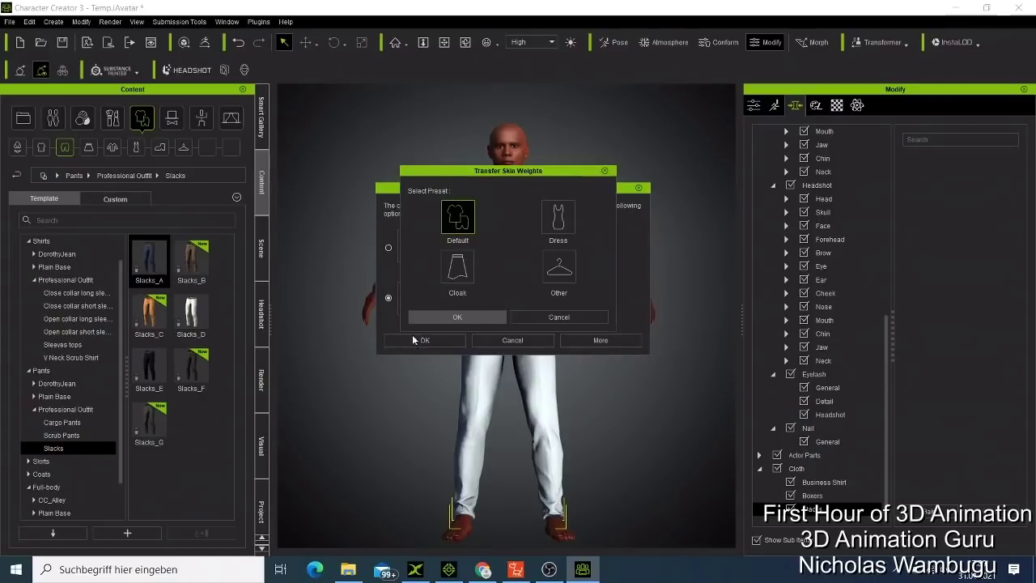
{"action": "left_click", "coordinate": [415, 319]}
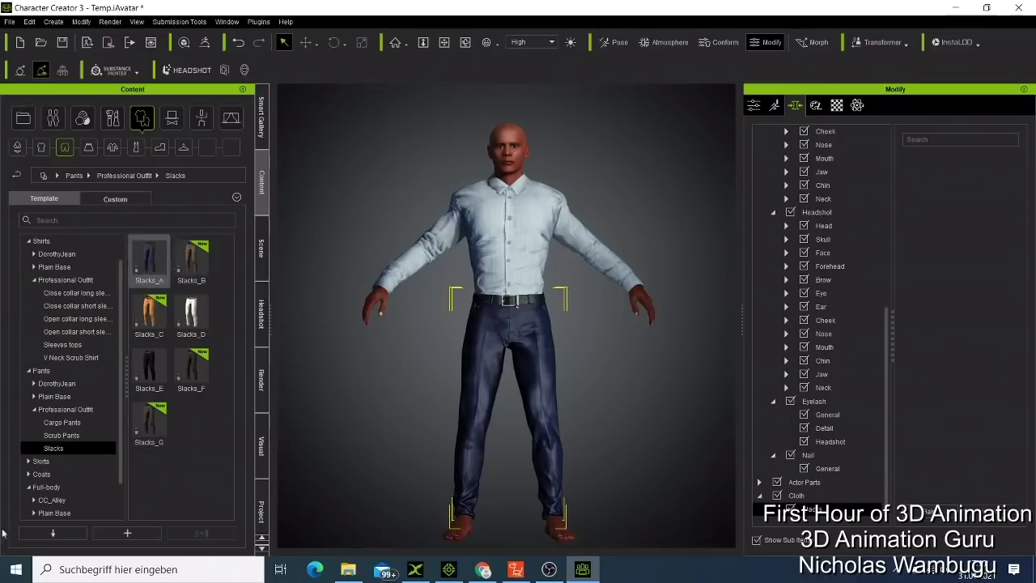
Browse the Coats > Professional Outfit collection, then the Makeup and Skin templates.
{"action": "scroll", "coordinate": [37, 421], "scroll_direction": "down", "scroll_amount": 1}
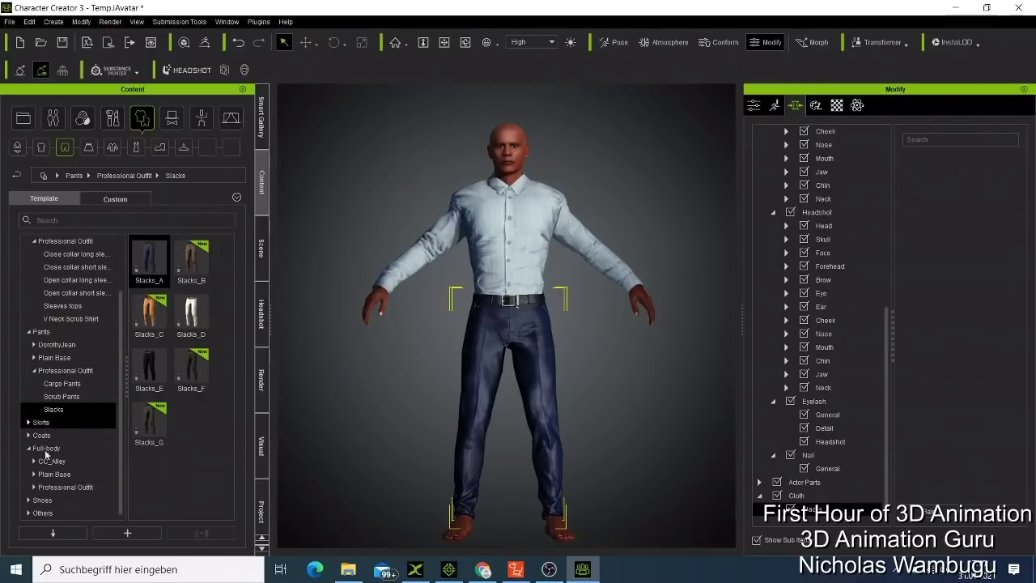
{"action": "left_click", "coordinate": [29, 437]}
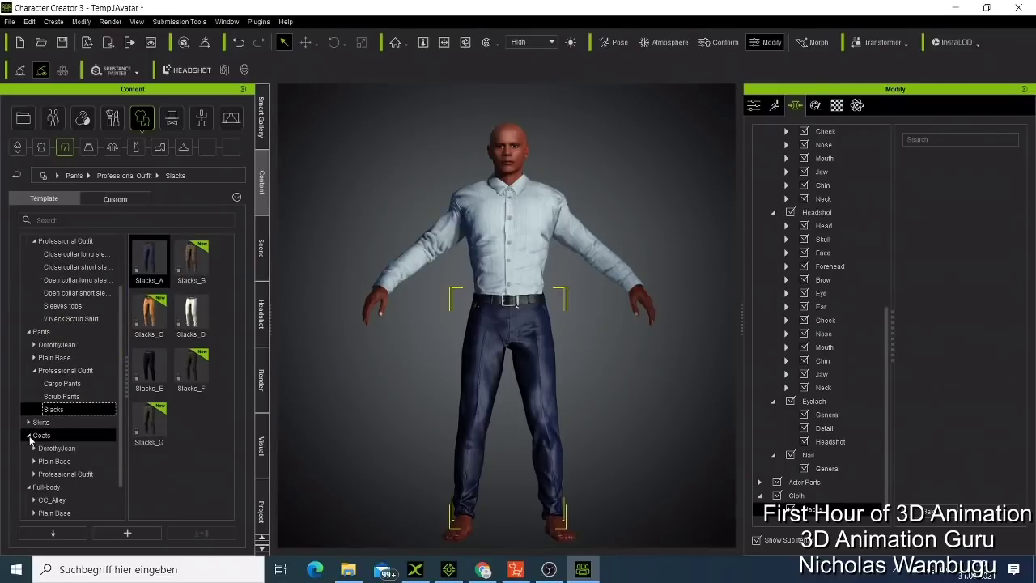
{"action": "left_click", "coordinate": [45, 478]}
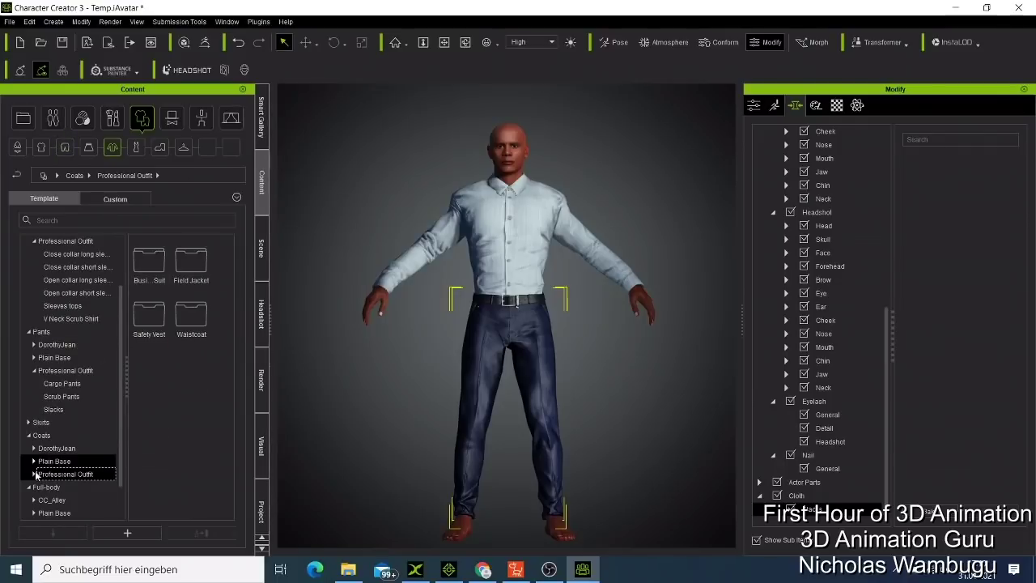
{"action": "left_click", "coordinate": [34, 475]}
{"action": "scroll", "coordinate": [34, 475], "scroll_direction": "down", "scroll_amount": 2}
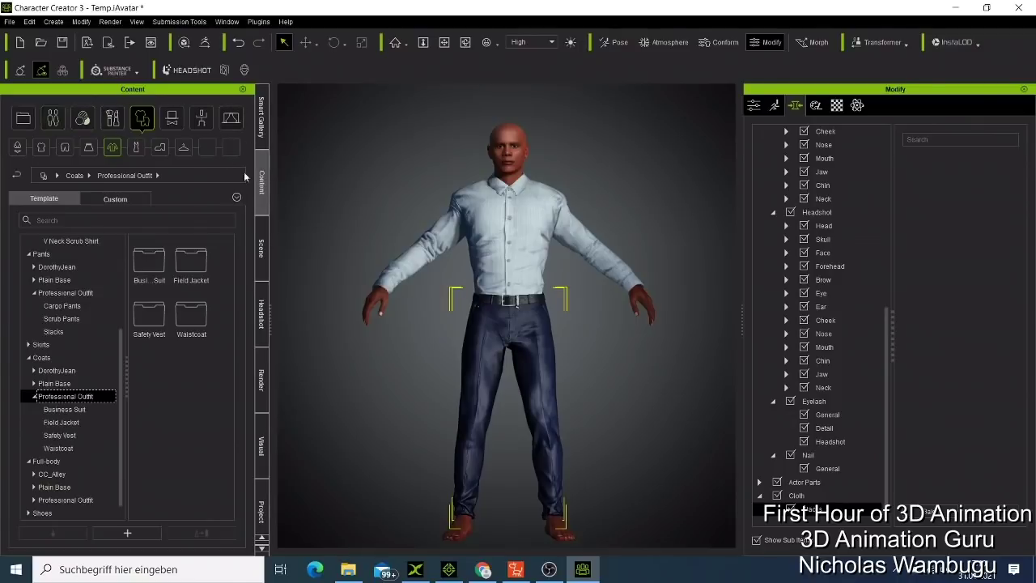
{"action": "left_click", "coordinate": [113, 120]}
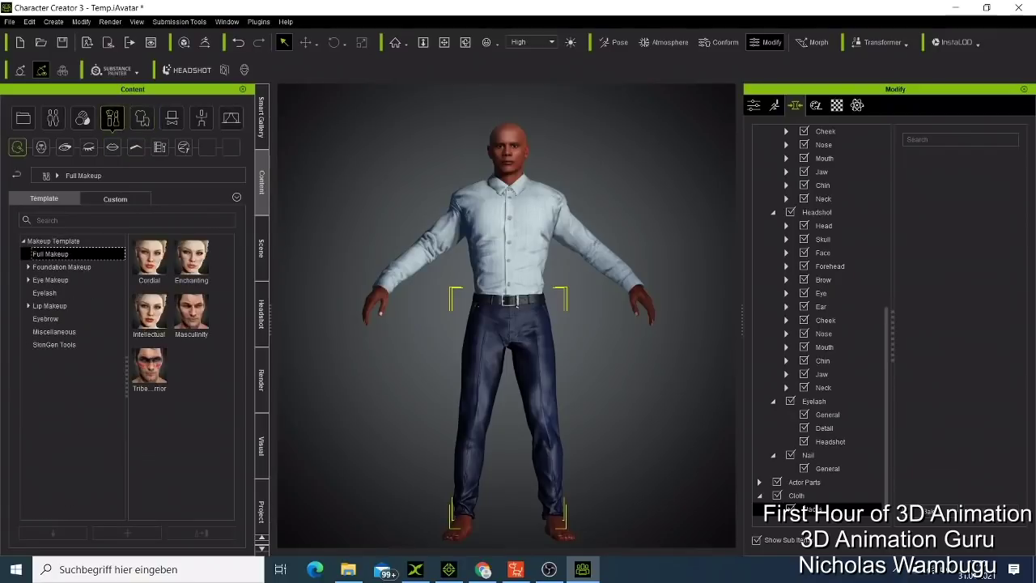
{"action": "left_click", "coordinate": [73, 122]}
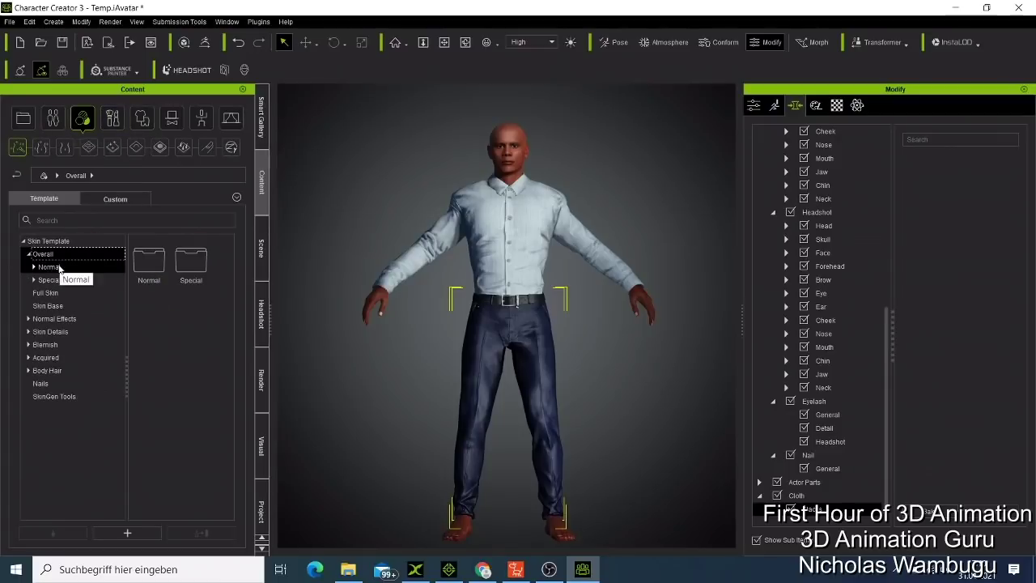
Minimize Character Creator and iClone 7 to bring Chrome's image results to the front.
{"action": "left_click", "coordinate": [450, 570]}
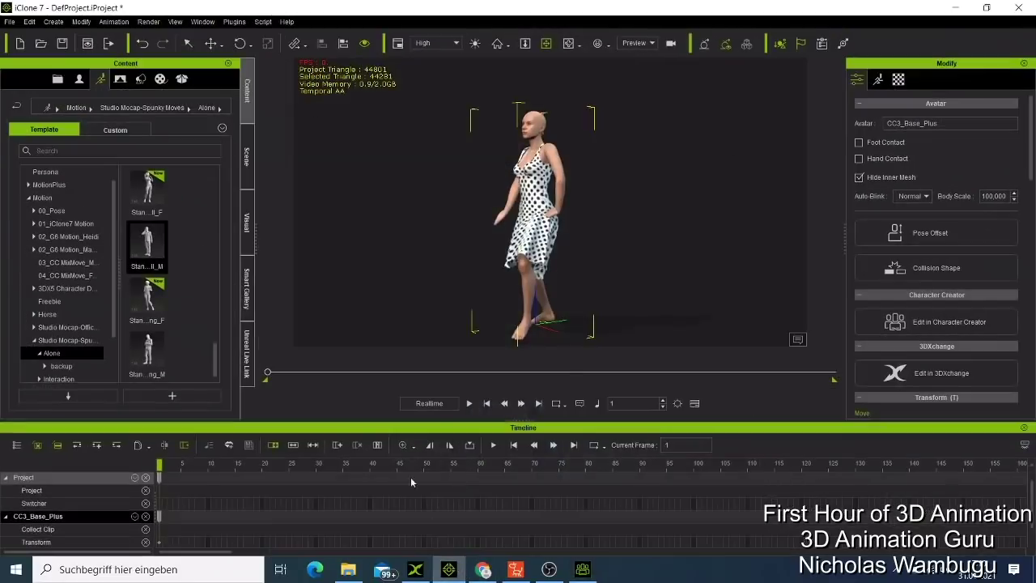
{"action": "left_click", "coordinate": [957, 7]}
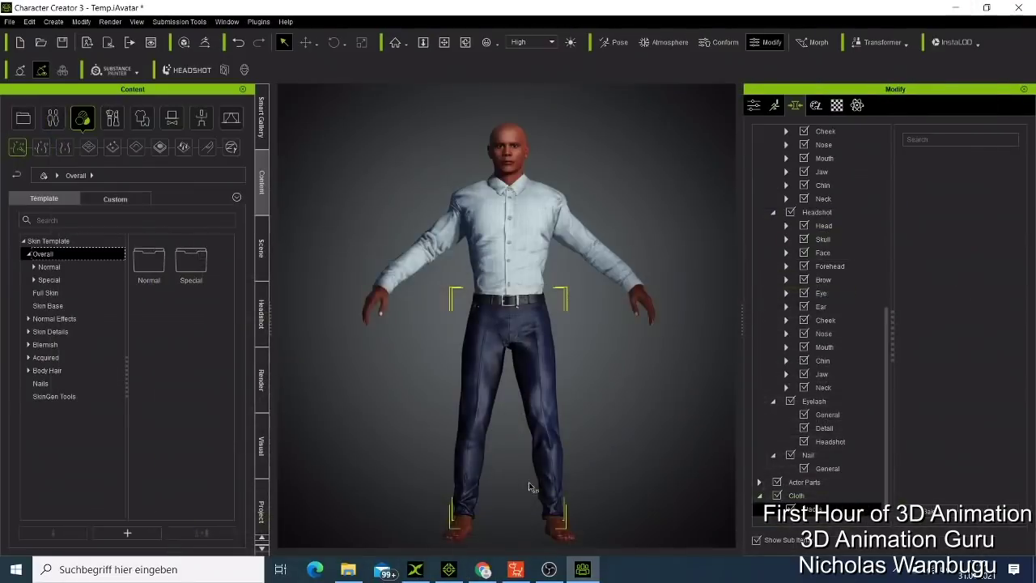
{"action": "left_click", "coordinate": [483, 571]}
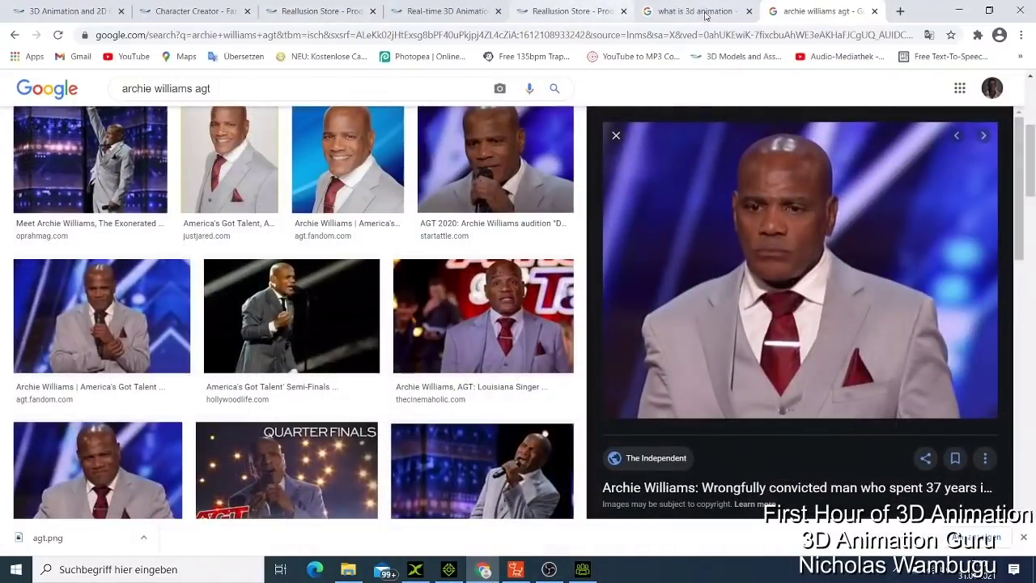
On the Reallusion Store, follow the Complete 3D Character Design & Animation Bundle details to SkinGen Premium.
{"action": "left_click", "coordinate": [579, 11]}
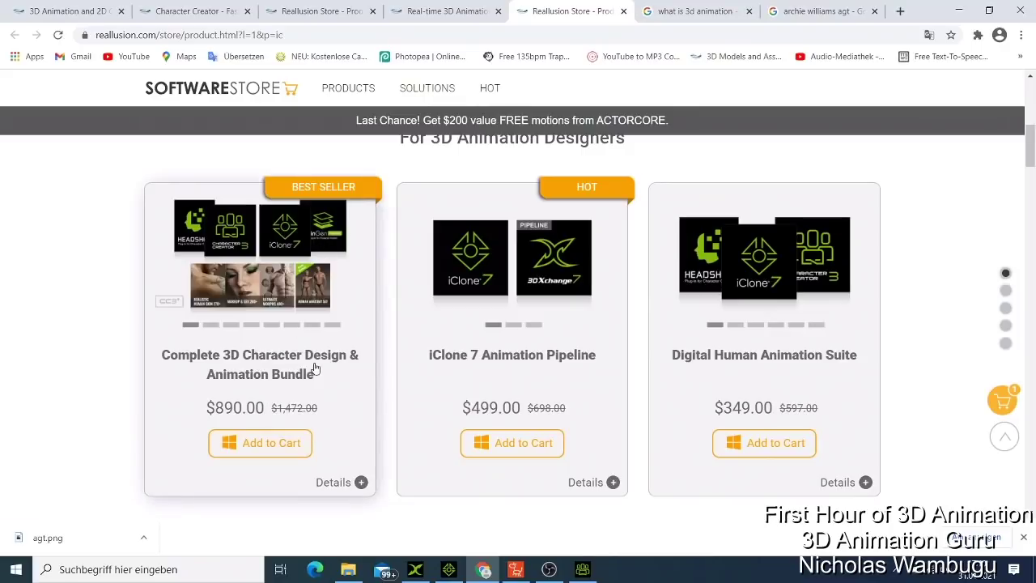
{"action": "left_click", "coordinate": [361, 482]}
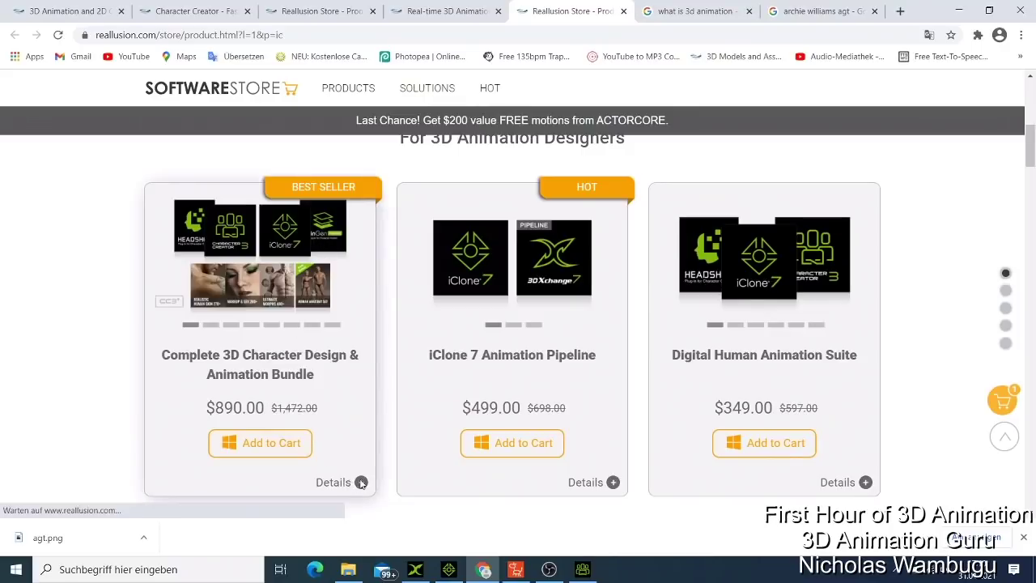
{"action": "scroll", "coordinate": [599, 363], "scroll_direction": "down", "scroll_amount": 1}
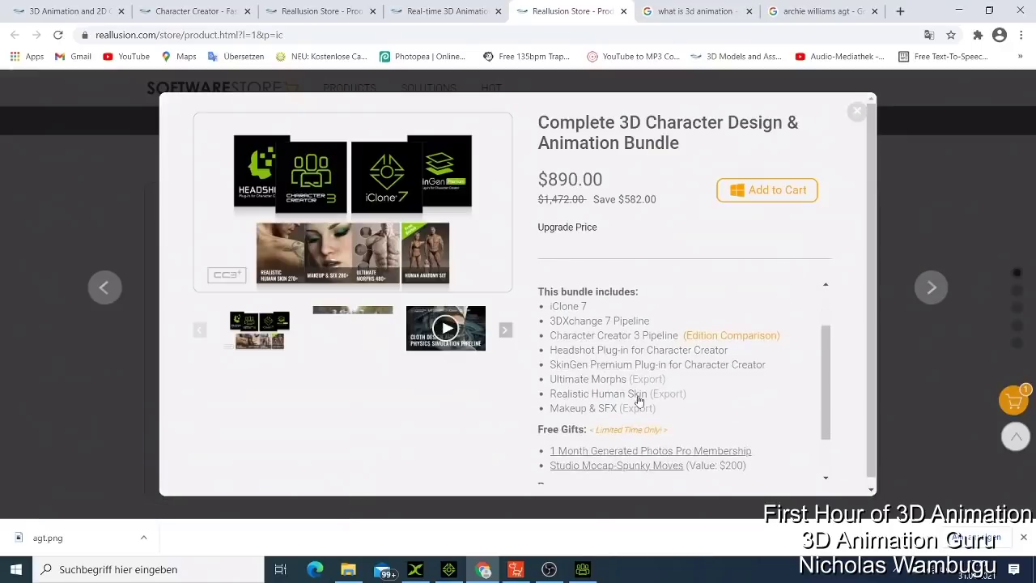
{"action": "left_click", "coordinate": [596, 364]}
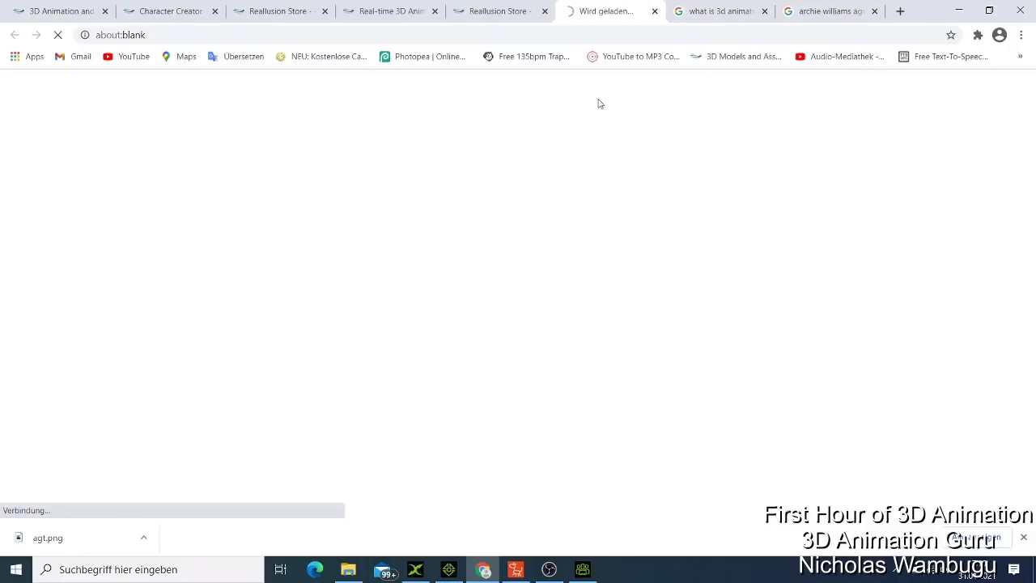
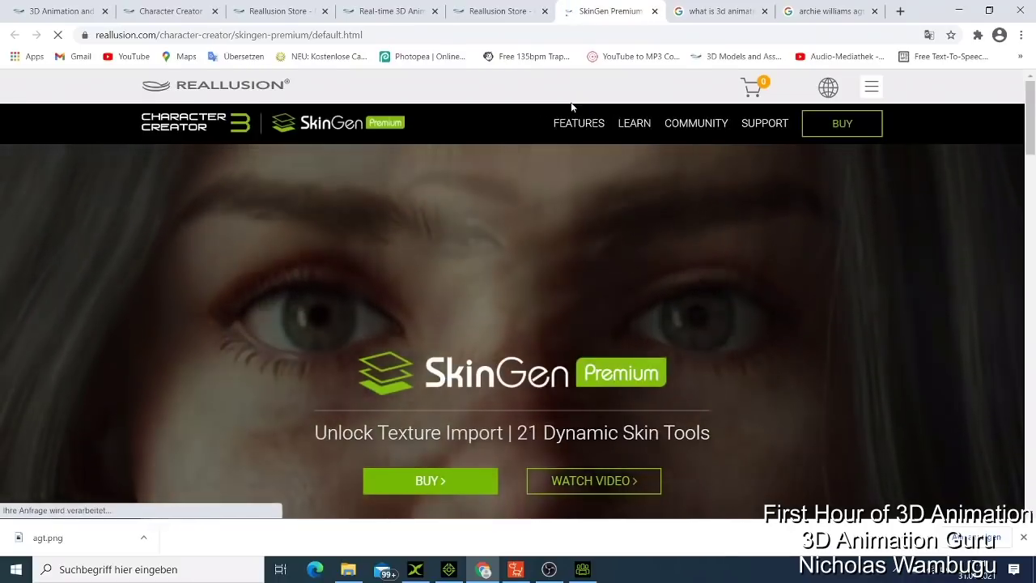
Review the SkinGen Premium page sections and go to its Reallusion store purchase page.
{"action": "scroll", "coordinate": [469, 264], "scroll_direction": "down", "scroll_amount": 5}
{"action": "scroll", "coordinate": [488, 269], "scroll_direction": "down", "scroll_amount": 8}
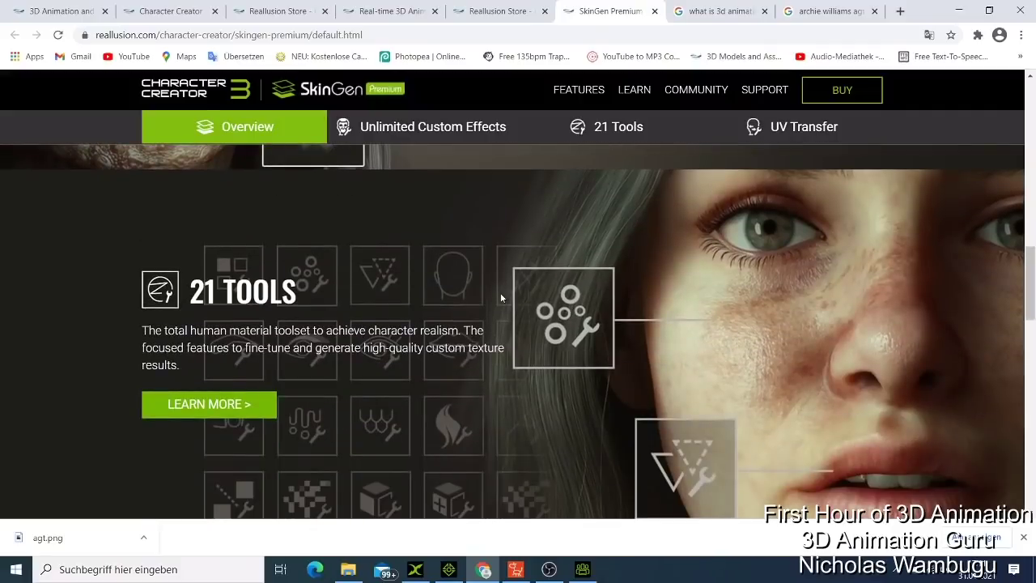
{"action": "scroll", "coordinate": [500, 296], "scroll_direction": "down", "scroll_amount": 2}
{"action": "scroll", "coordinate": [494, 300], "scroll_direction": "up", "scroll_amount": 4}
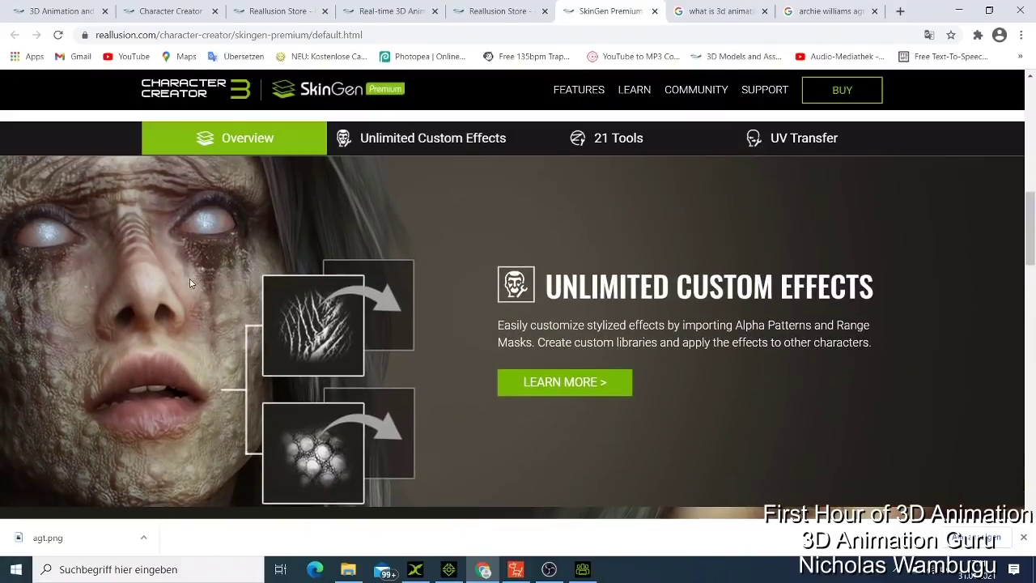
{"action": "scroll", "coordinate": [190, 280], "scroll_direction": "down", "scroll_amount": 6}
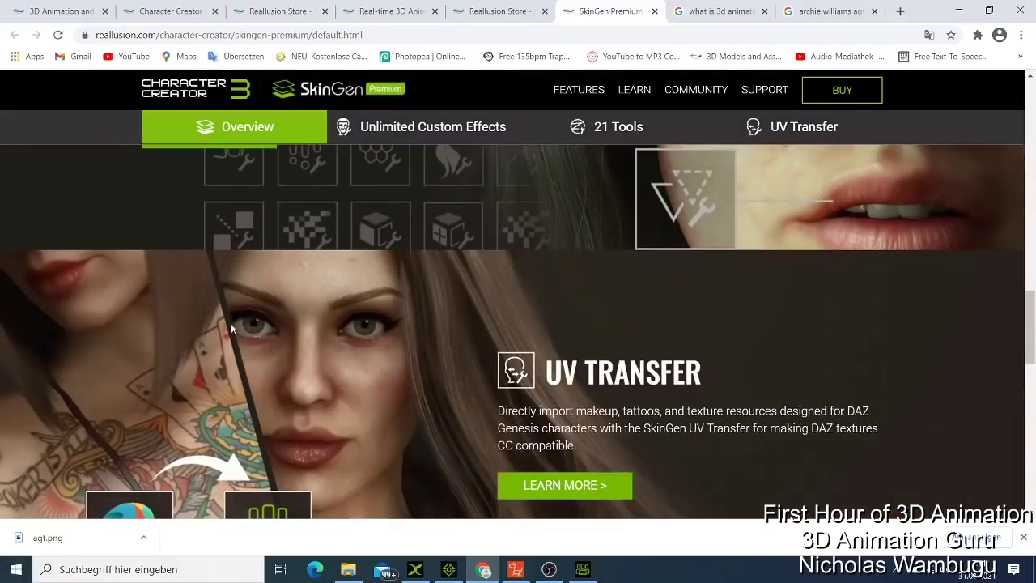
{"action": "scroll", "coordinate": [293, 394], "scroll_direction": "down", "scroll_amount": 2}
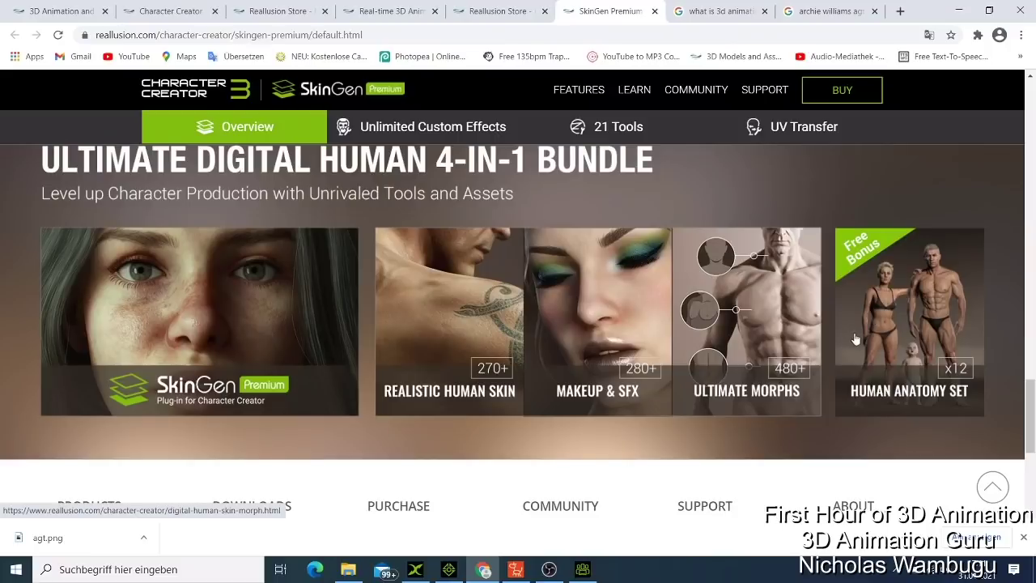
{"action": "scroll", "coordinate": [855, 340], "scroll_direction": "up", "scroll_amount": 5}
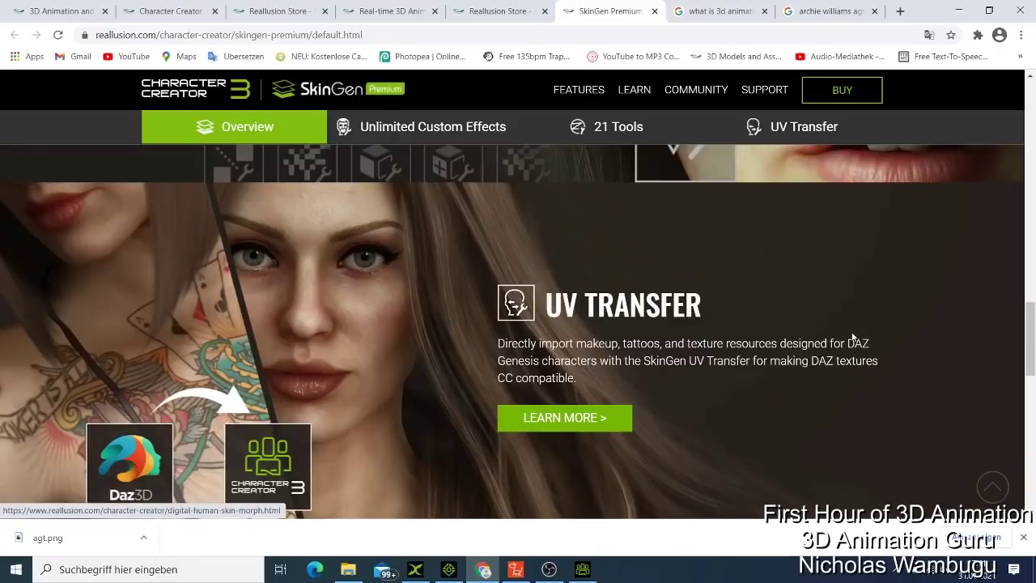
{"action": "left_click", "coordinate": [836, 96]}
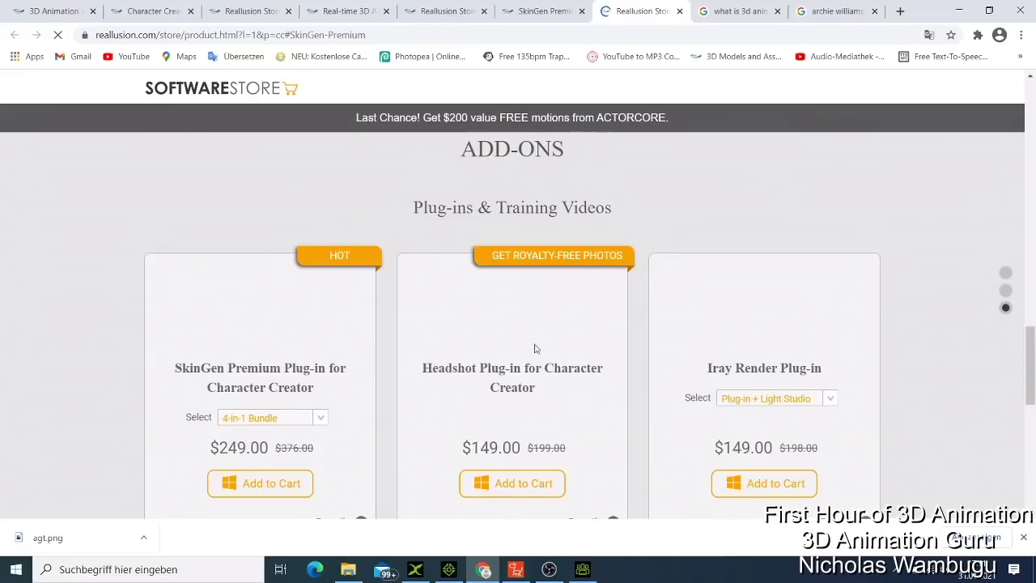
Compare store prices with the SkinGen Premium bundle section, then minimise Chrome.
{"action": "scroll", "coordinate": [366, 336], "scroll_direction": "up", "scroll_amount": 15}
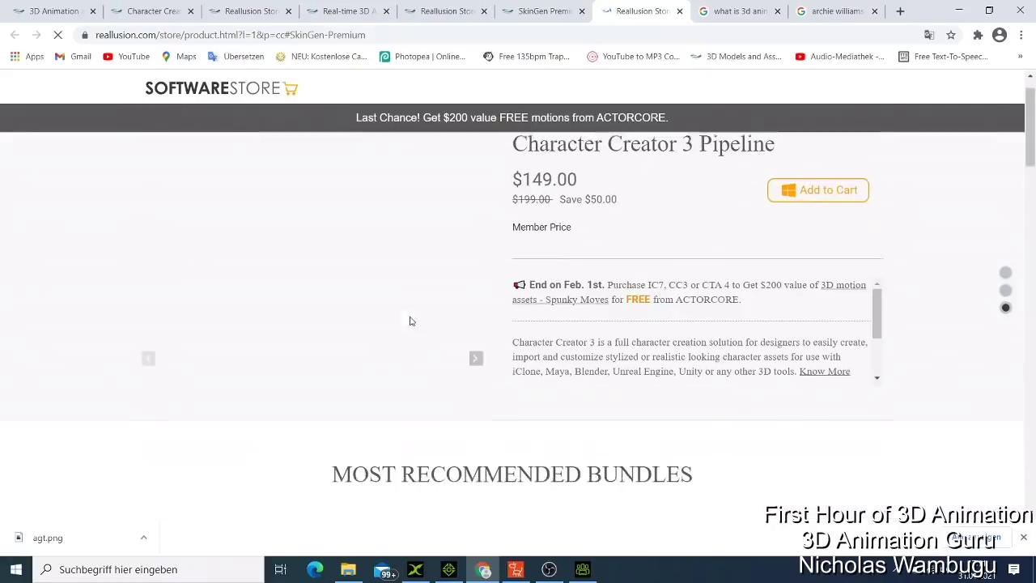
{"action": "scroll", "coordinate": [607, 203], "scroll_direction": "down", "scroll_amount": 8}
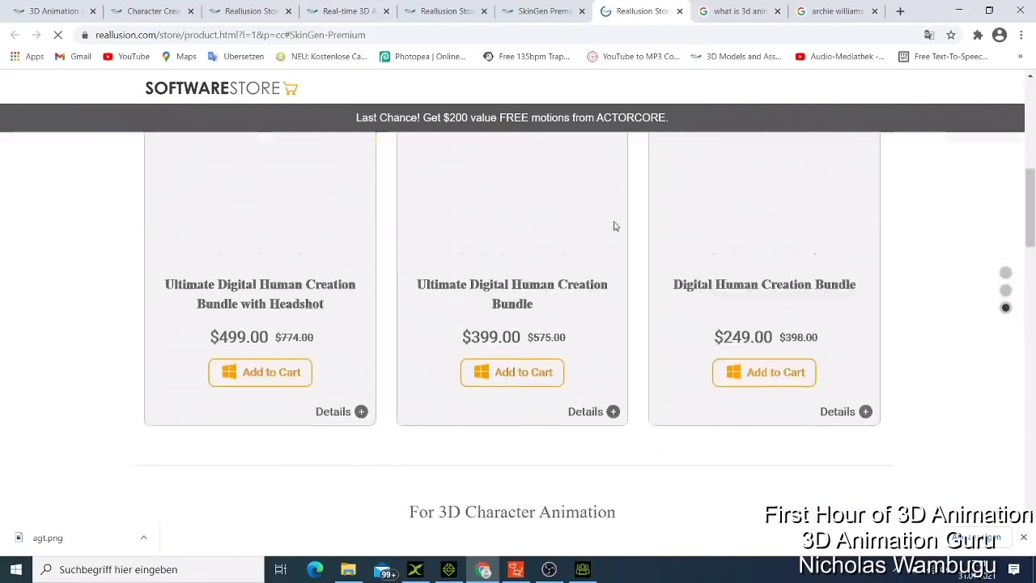
{"action": "scroll", "coordinate": [360, 347], "scroll_direction": "up", "scroll_amount": 7}
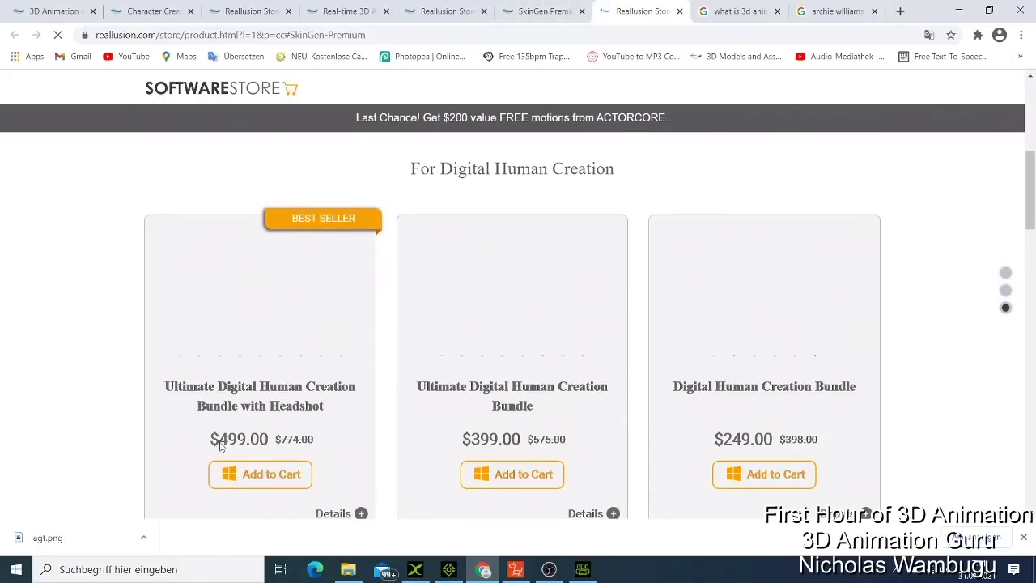
{"action": "left_click", "coordinate": [553, 11]}
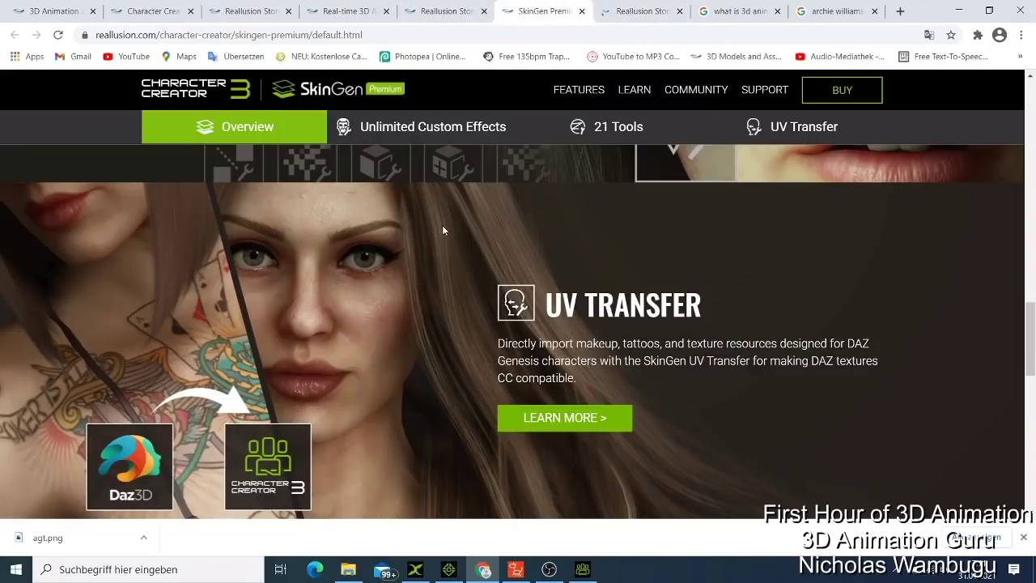
{"action": "scroll", "coordinate": [121, 379], "scroll_direction": "down", "scroll_amount": 5}
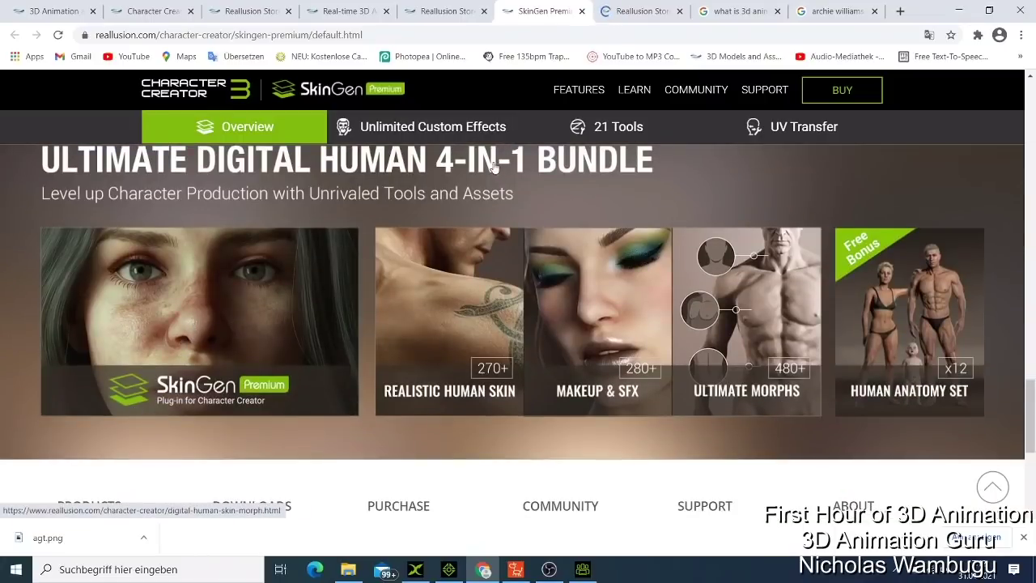
{"action": "left_click", "coordinate": [955, 9]}
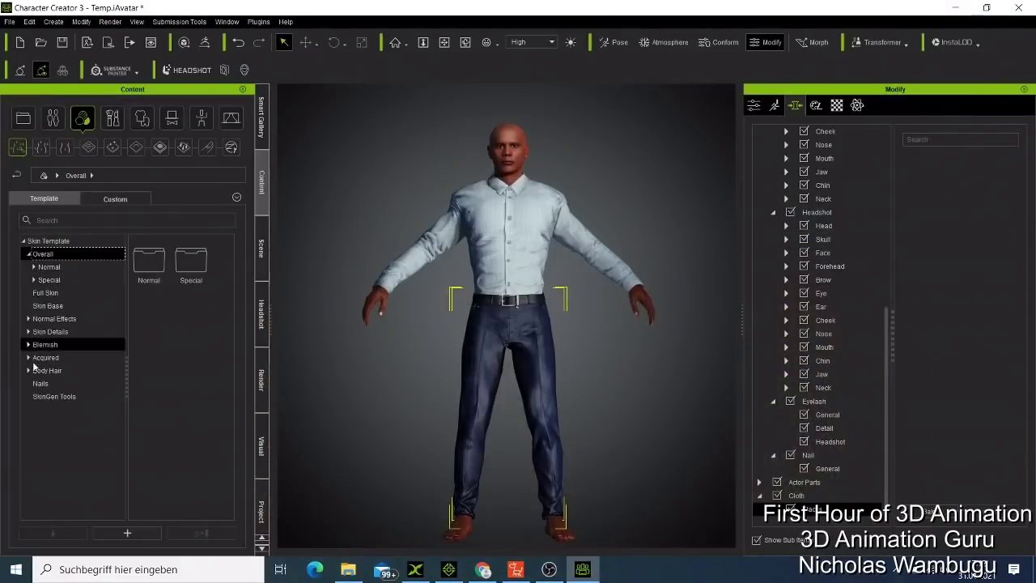
Apply Business Suit_A from Professional Outfit coats, fitted to body shape with Default skin weights.
{"action": "left_click", "coordinate": [140, 130]}
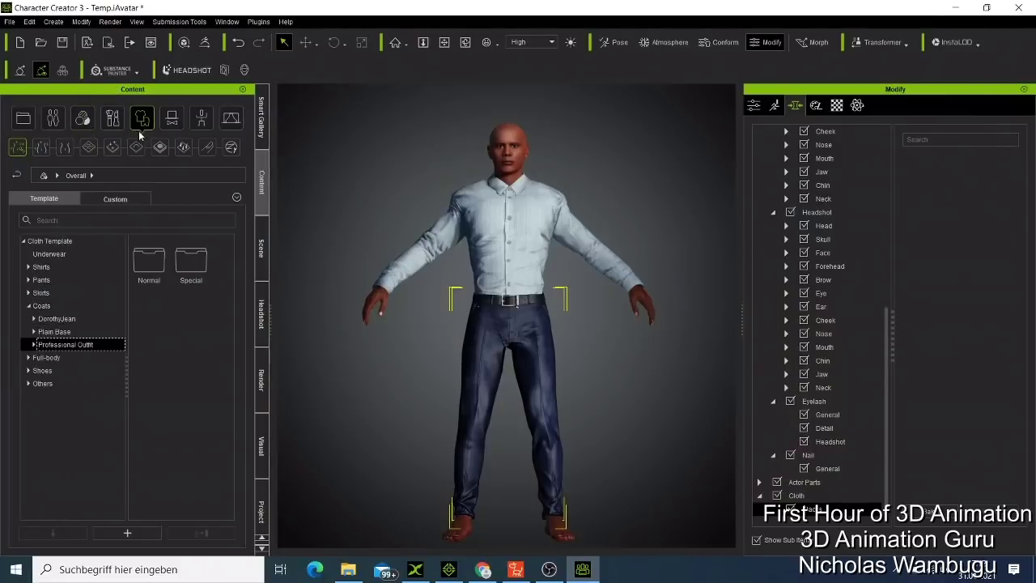
{"action": "double_click", "coordinate": [65, 344]}
{"action": "left_click", "coordinate": [65, 358]}
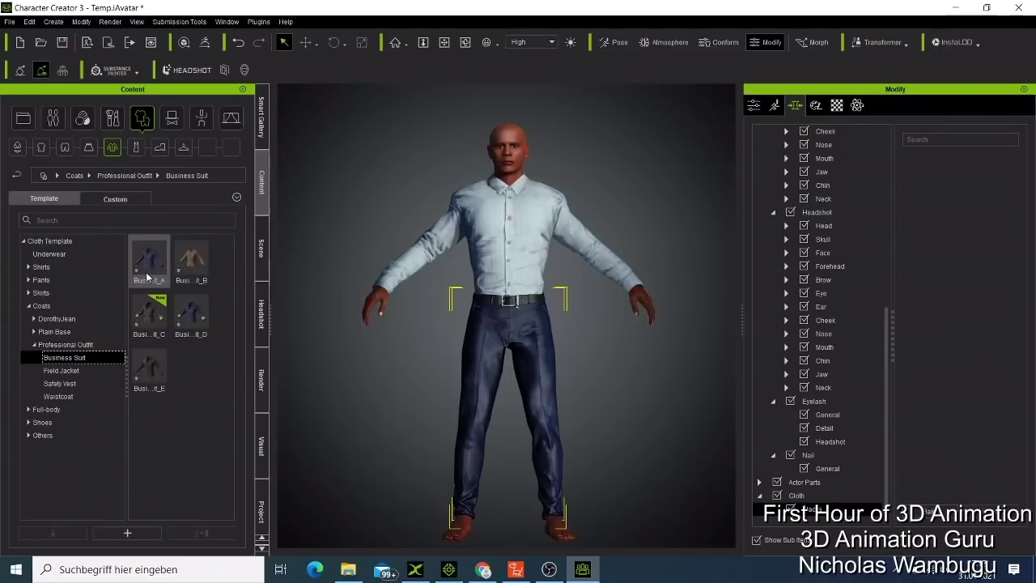
{"action": "double_click", "coordinate": [148, 278]}
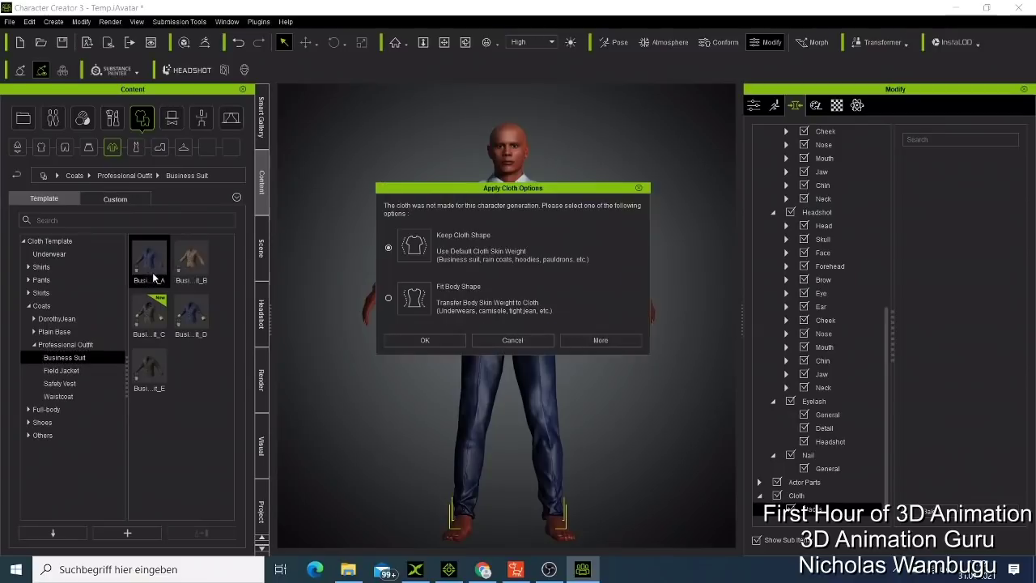
{"action": "left_click", "coordinate": [388, 299]}
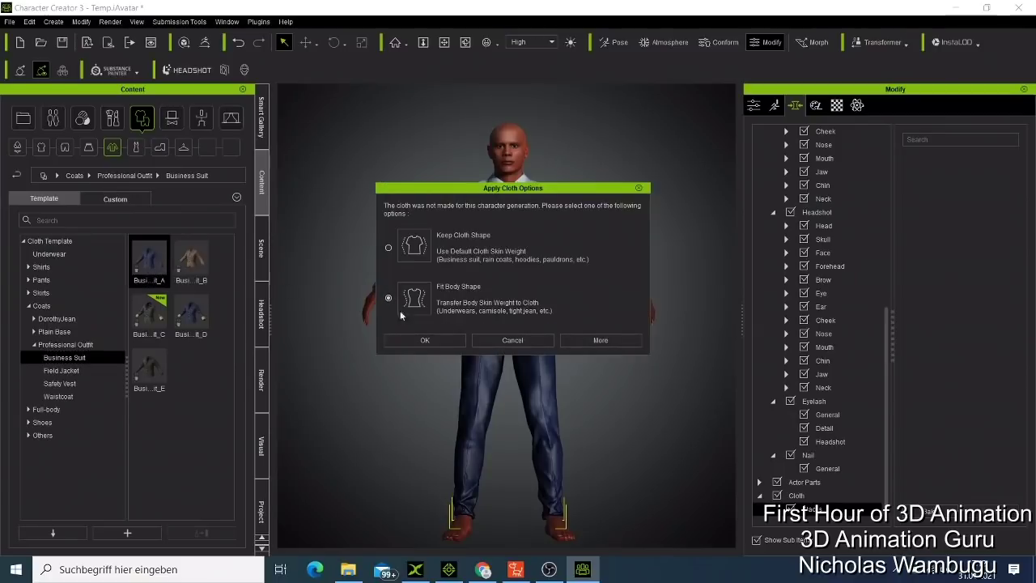
{"action": "left_click", "coordinate": [450, 346]}
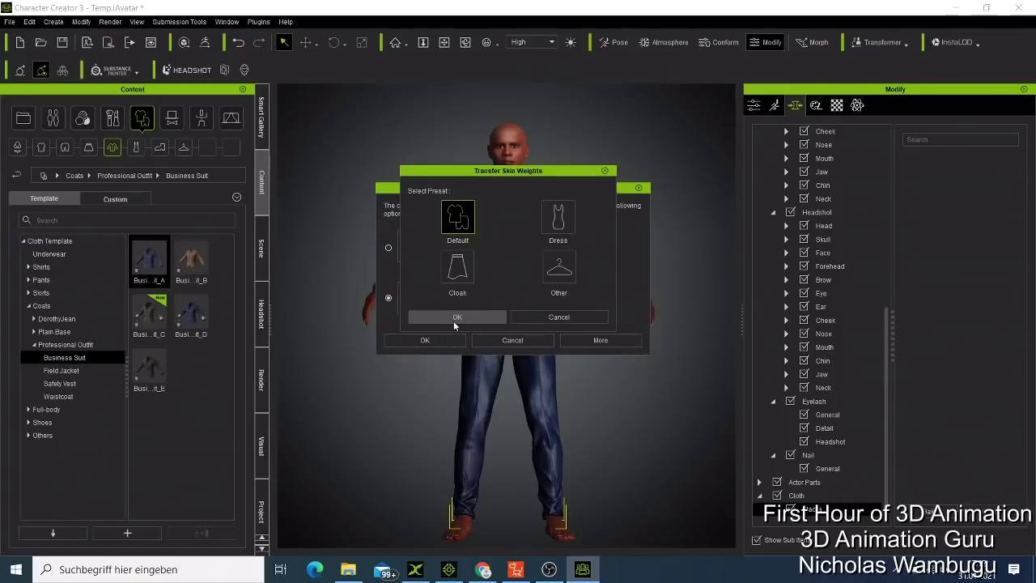
{"action": "left_click", "coordinate": [454, 320]}
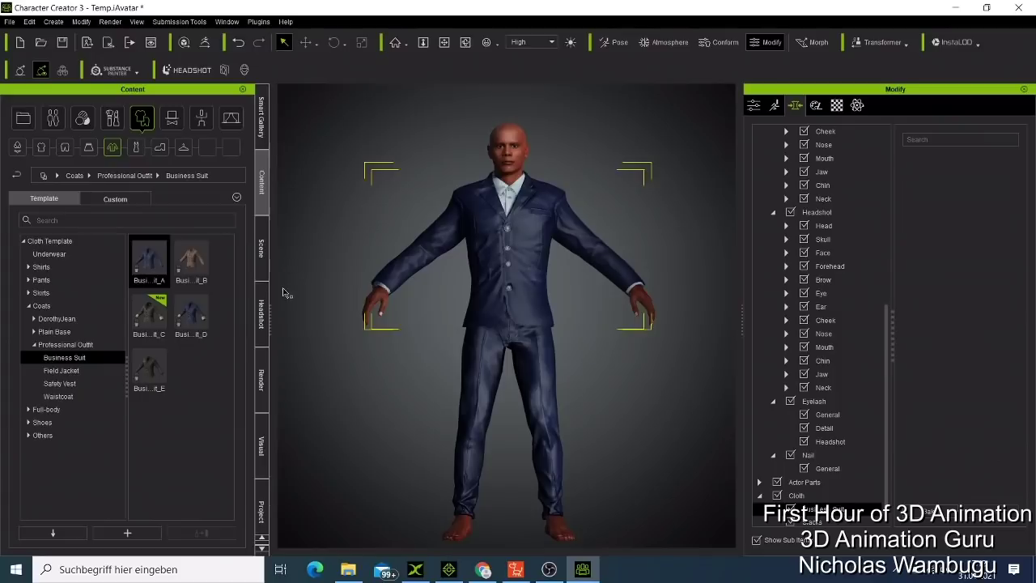
{"action": "key", "text": "f"}
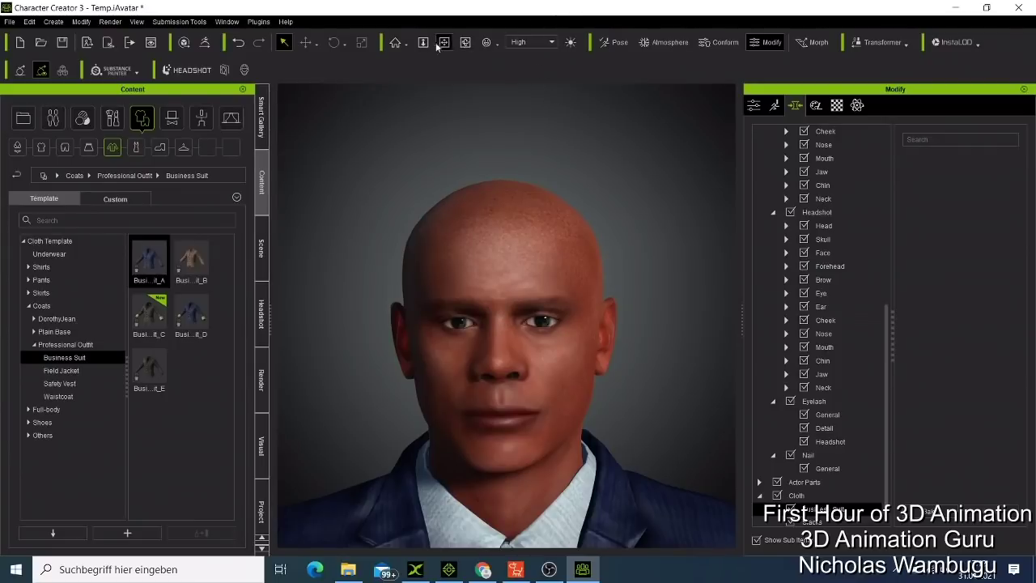
{"action": "left_click", "coordinate": [496, 43]}
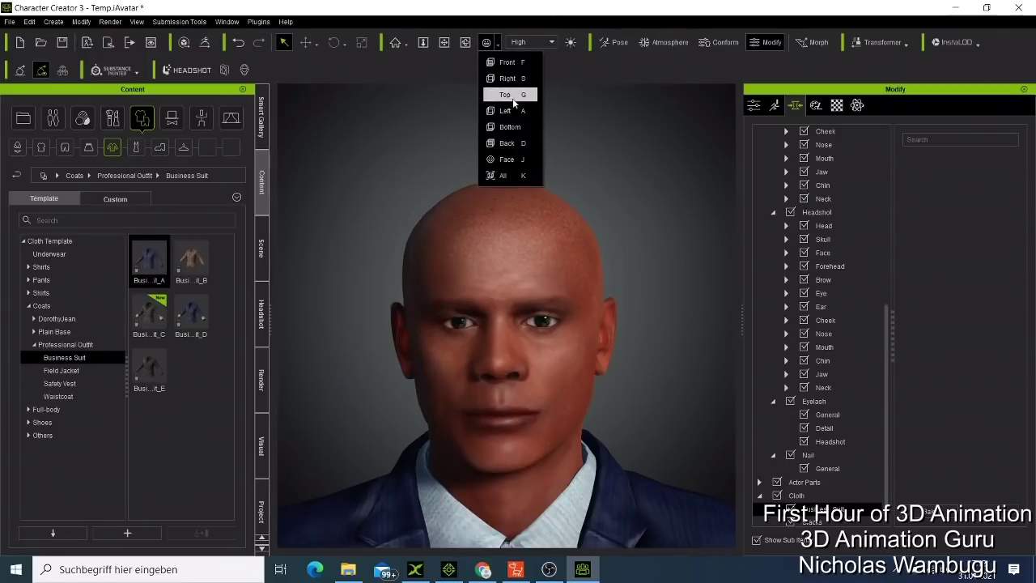
{"action": "left_click", "coordinate": [513, 149]}
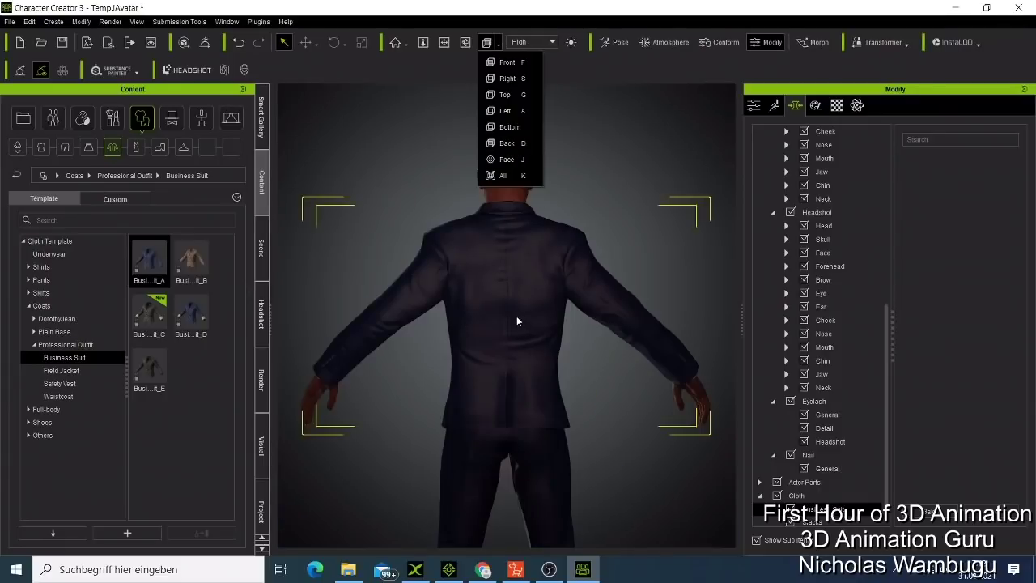
{"action": "left_click", "coordinate": [508, 176]}
{"action": "left_click", "coordinate": [655, 231]}
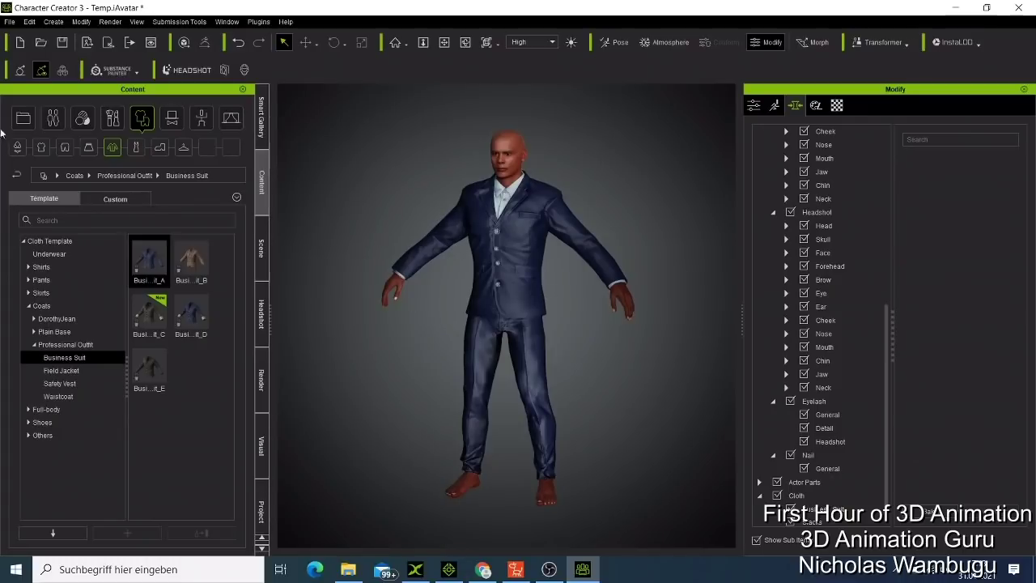
Drag the brown Leather Shoes_B from the Professional Outfit shoes onto the character.
{"action": "left_click", "coordinate": [32, 422]}
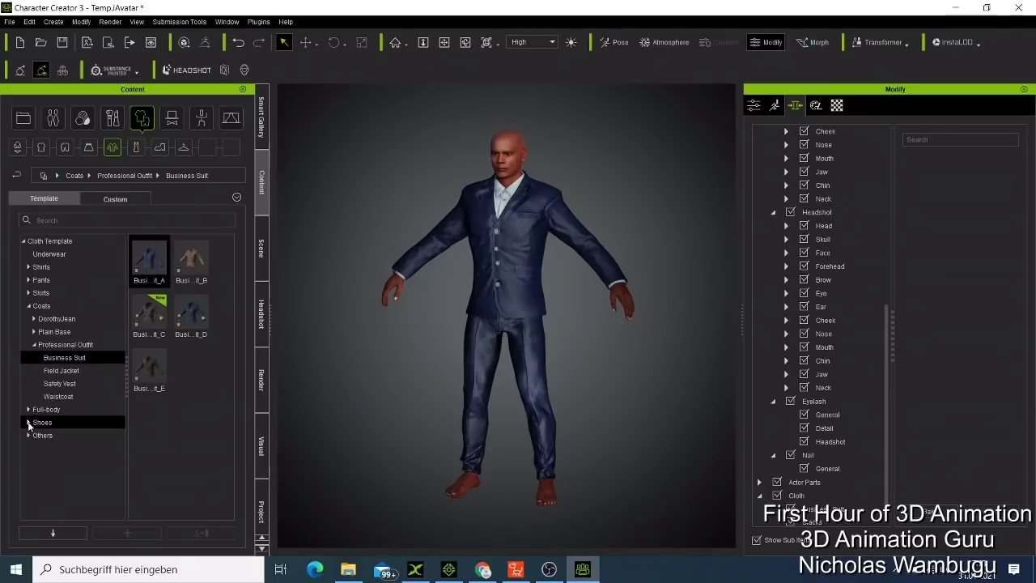
{"action": "left_click", "coordinate": [29, 422]}
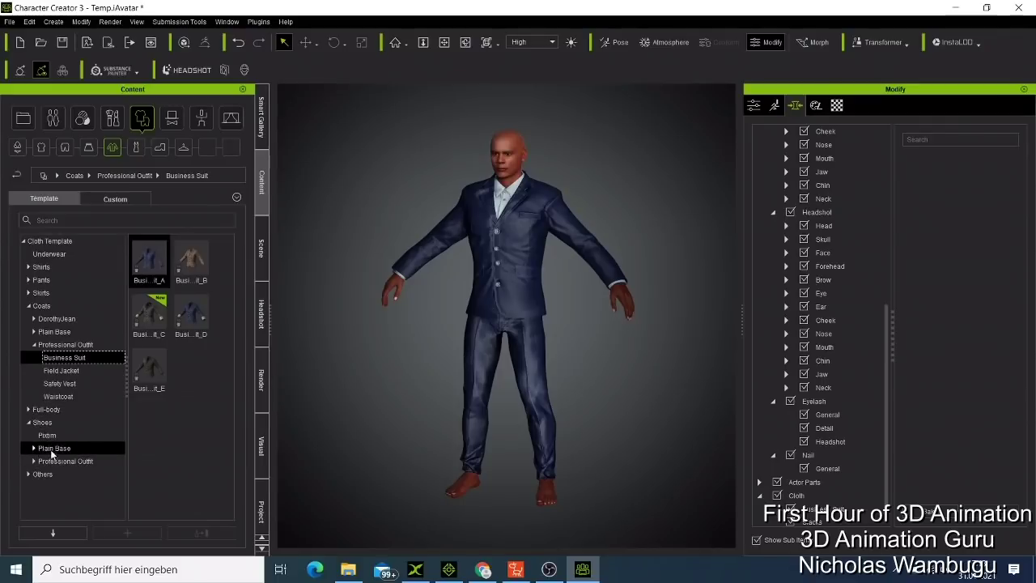
{"action": "left_click", "coordinate": [45, 439]}
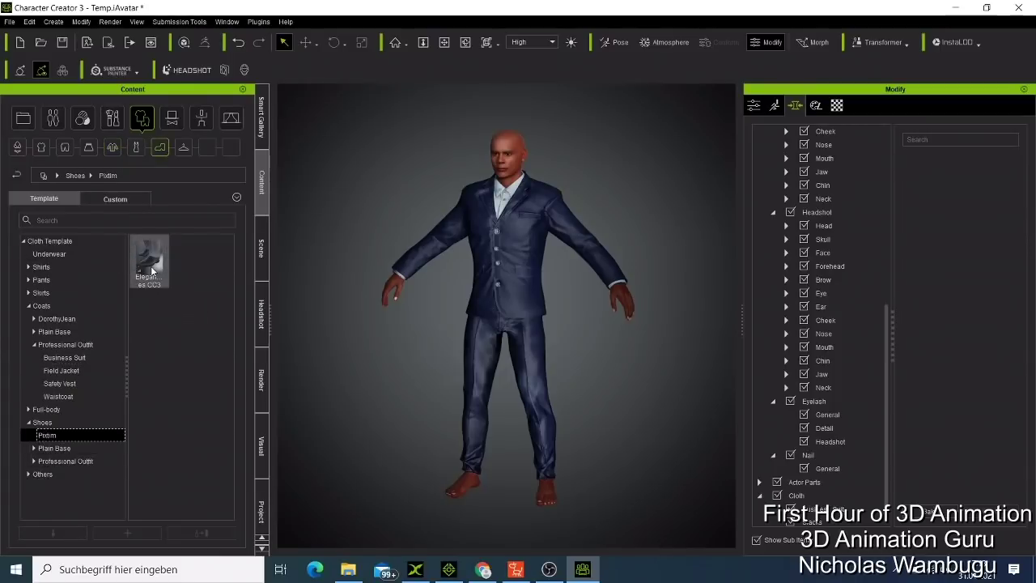
{"action": "left_click", "coordinate": [33, 461]}
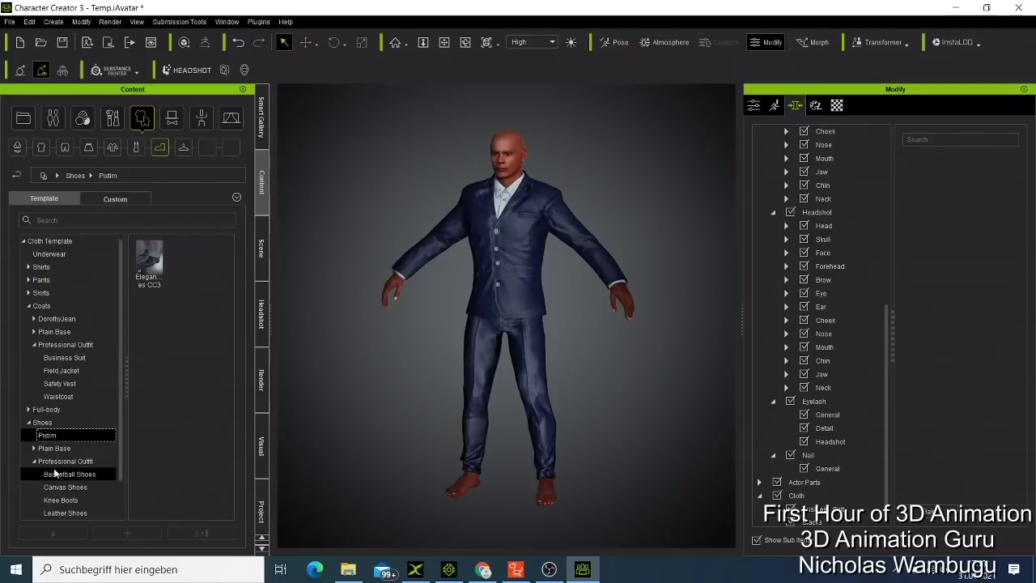
{"action": "left_click", "coordinate": [54, 474]}
{"action": "left_click", "coordinate": [64, 488]}
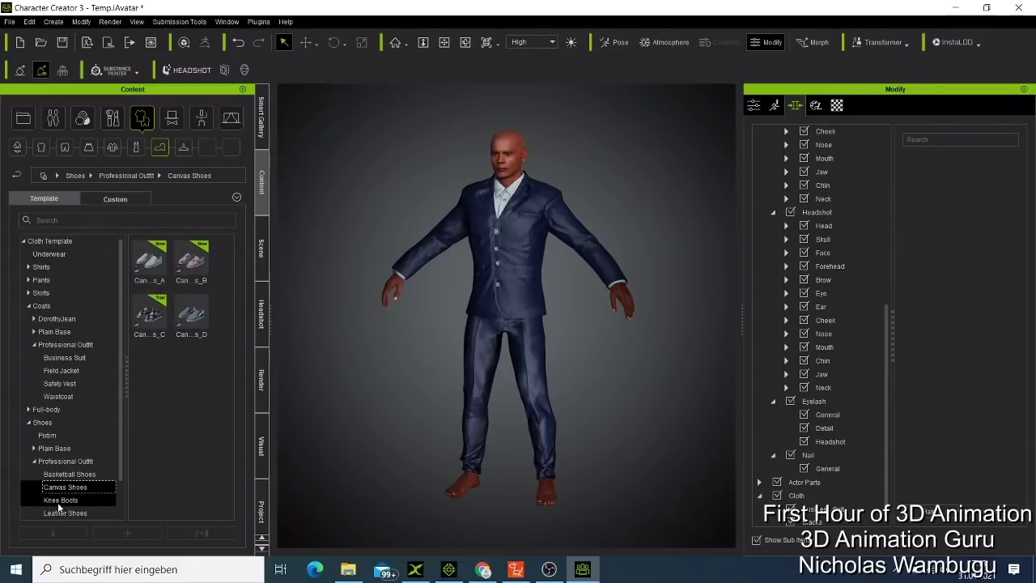
{"action": "left_click", "coordinate": [59, 500]}
{"action": "left_click", "coordinate": [65, 512]}
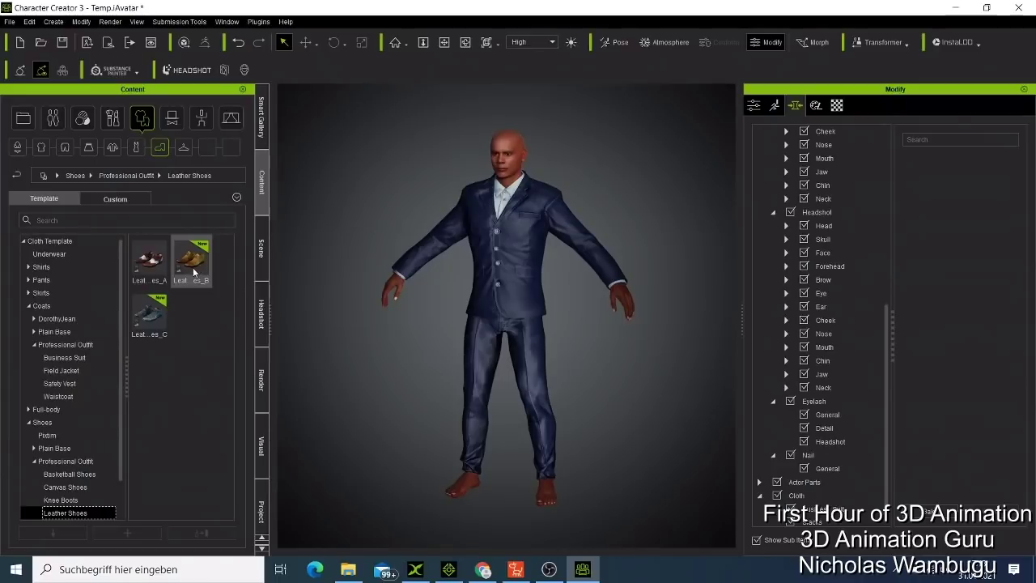
{"action": "left_click_drag", "start_coordinate": [194, 273], "coordinate": [459, 371]}
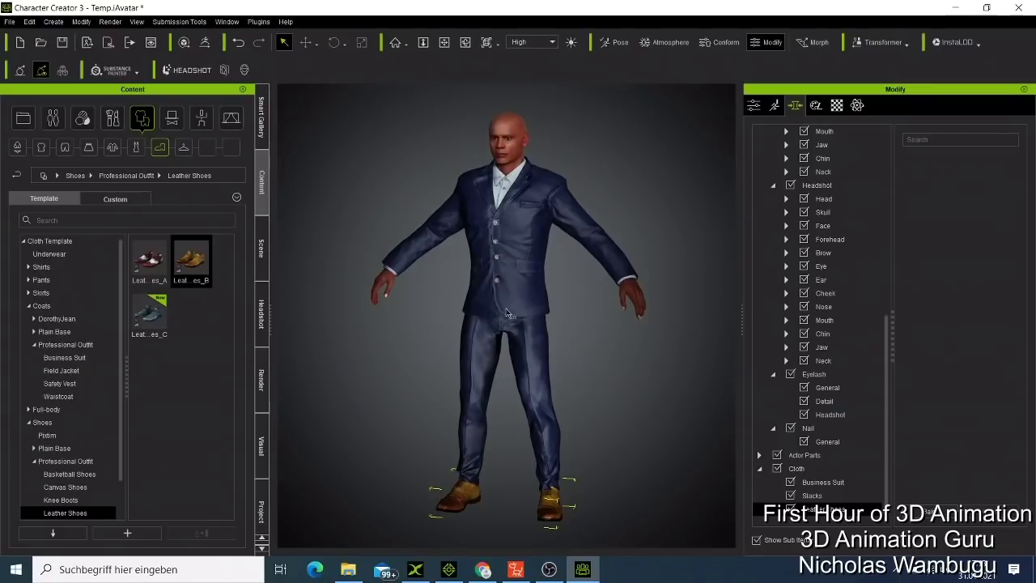
Zoom in and orbit around the new leather shoes to inspect them.
{"action": "left_click", "coordinate": [445, 44]}
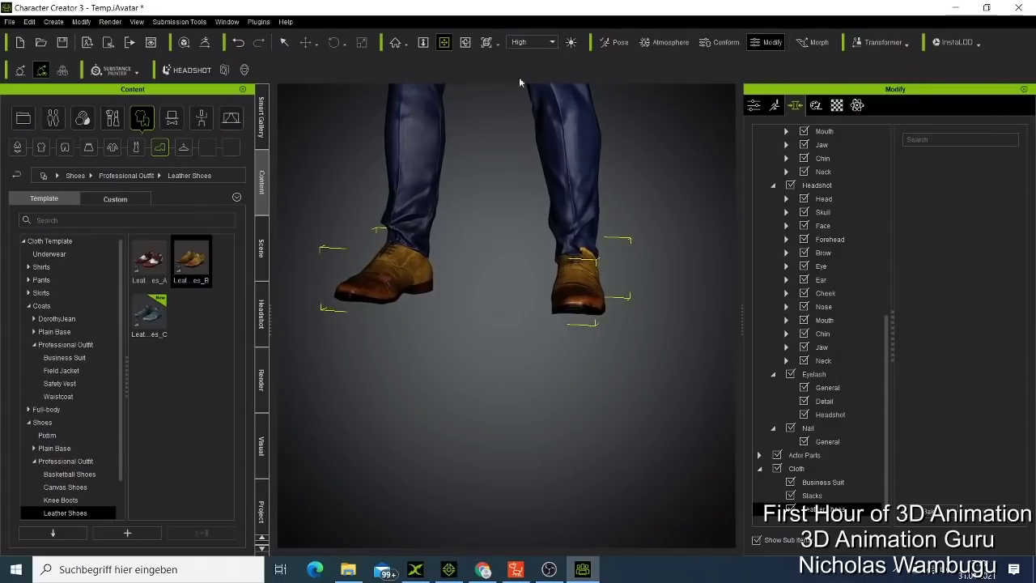
{"action": "left_click", "coordinate": [464, 42]}
{"action": "left_click_drag", "start_coordinate": [562, 290], "coordinate": [659, 260]}
{"action": "scroll", "coordinate": [640, 265], "scroll_direction": "down", "scroll_amount": 6}
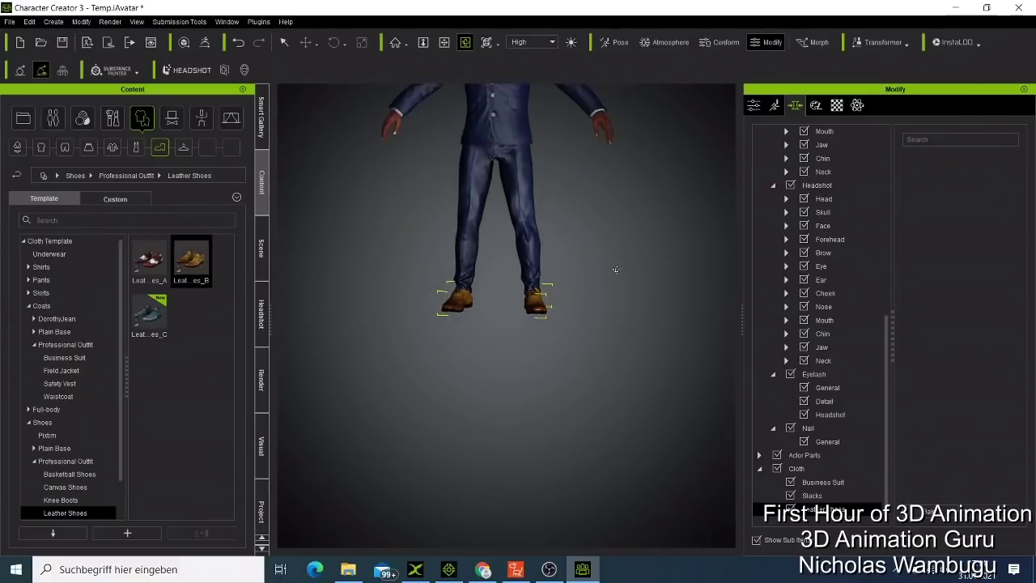
{"action": "scroll", "coordinate": [616, 269], "scroll_direction": "down", "scroll_amount": 4}
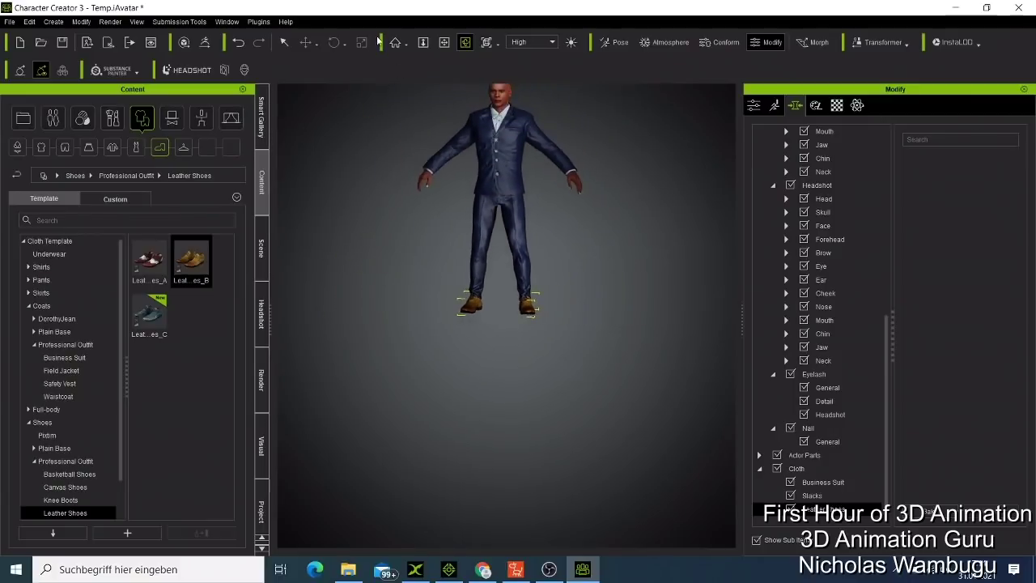
Pan and reframe the camera to show the whole character straight on and larger.
{"action": "left_click", "coordinate": [443, 42]}
{"action": "left_click_drag", "start_coordinate": [472, 112], "coordinate": [498, 257]}
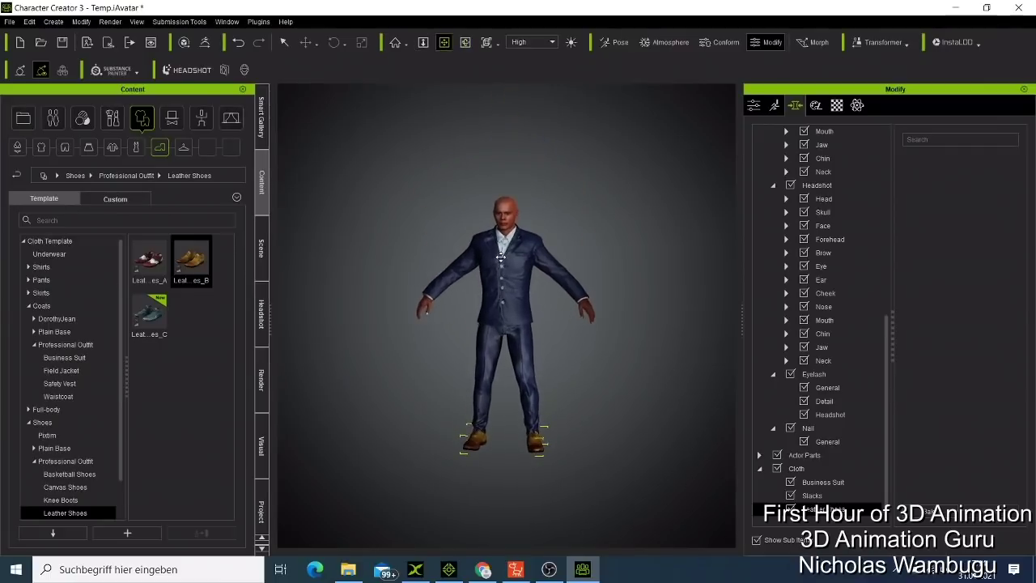
{"action": "scroll", "coordinate": [501, 256], "scroll_direction": "up", "scroll_amount": 2}
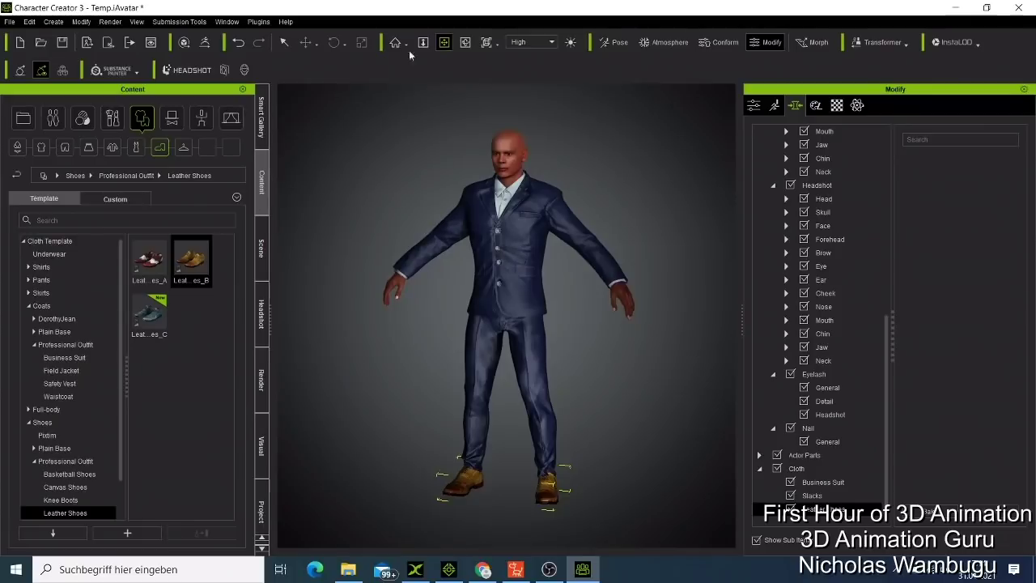
{"action": "left_click", "coordinate": [465, 42]}
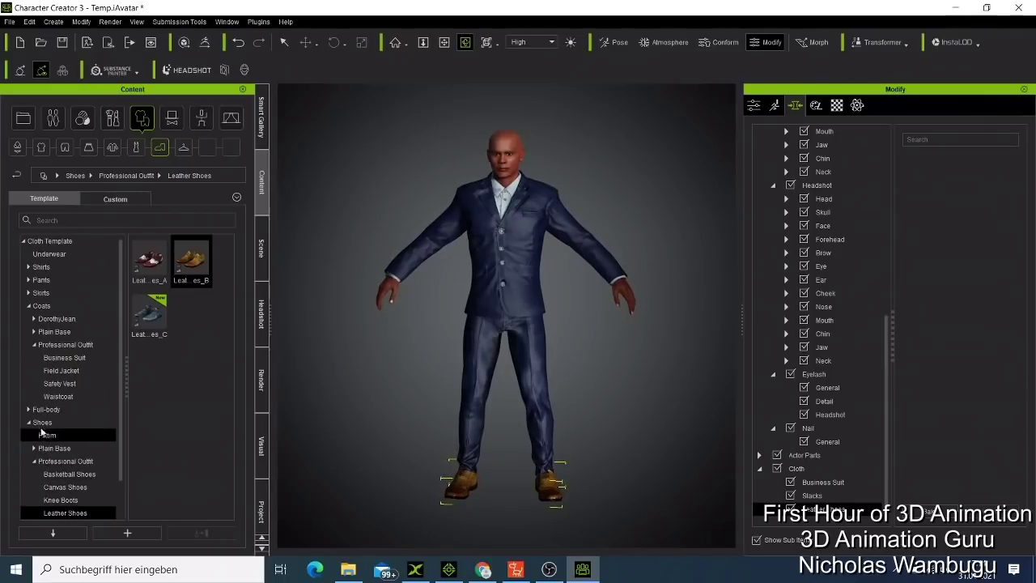
Browse the Professional Outfit accessories under Others through to the Thick Necktie options.
{"action": "scroll", "coordinate": [61, 450], "scroll_direction": "down", "scroll_amount": 1}
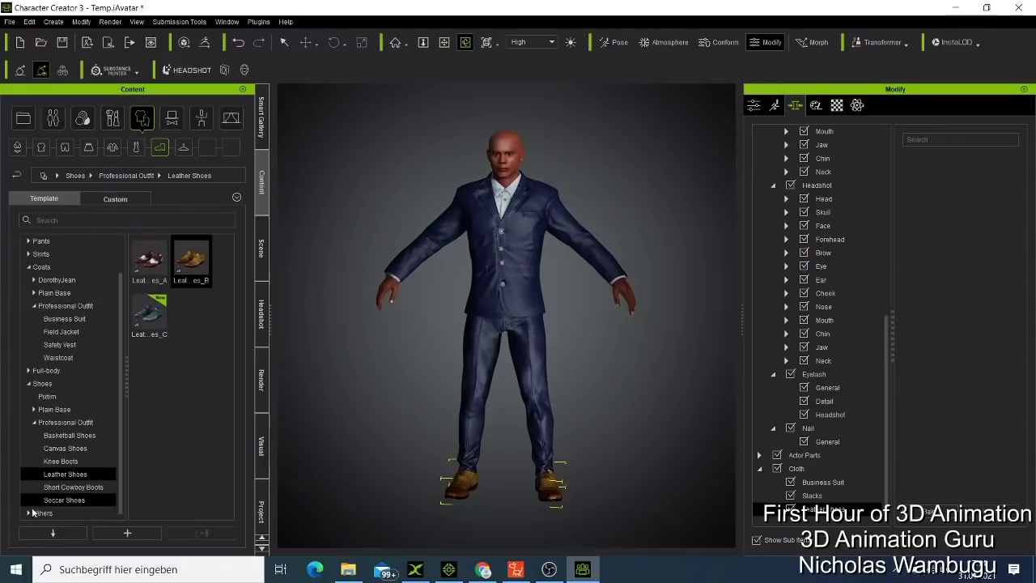
{"action": "scroll", "coordinate": [55, 487], "scroll_direction": "down", "scroll_amount": 2}
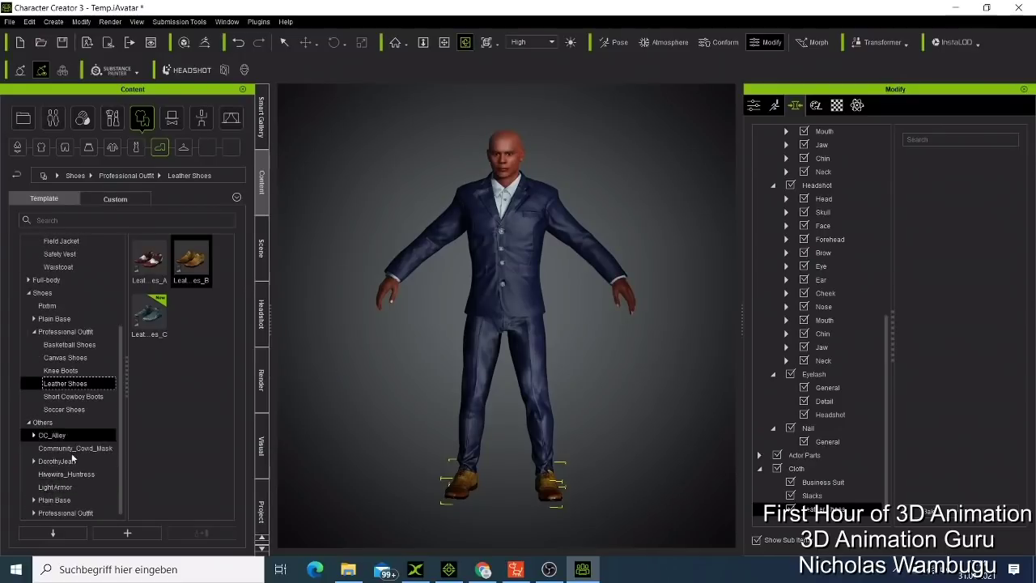
{"action": "left_click", "coordinate": [49, 514]}
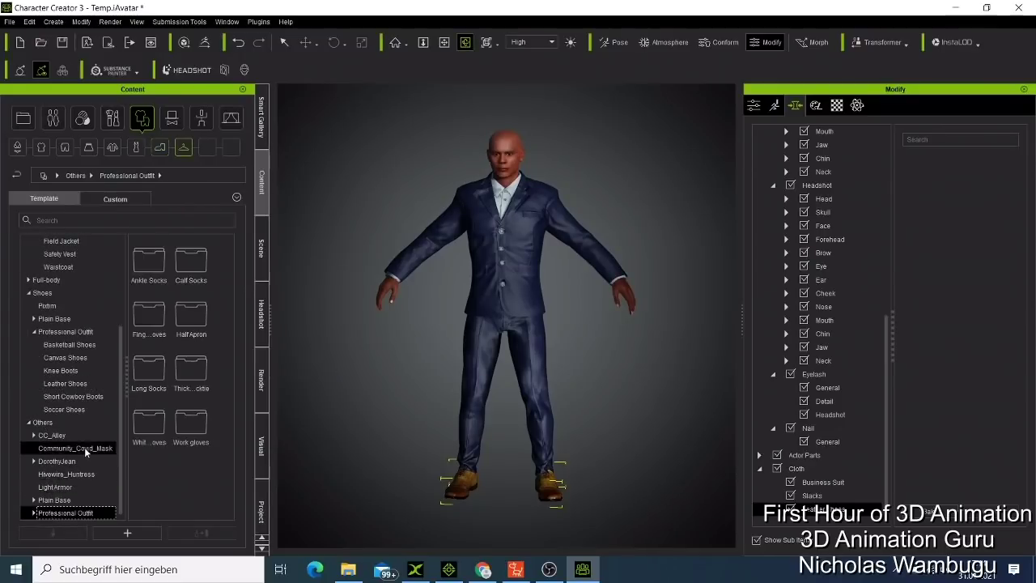
{"action": "left_click", "coordinate": [34, 513]}
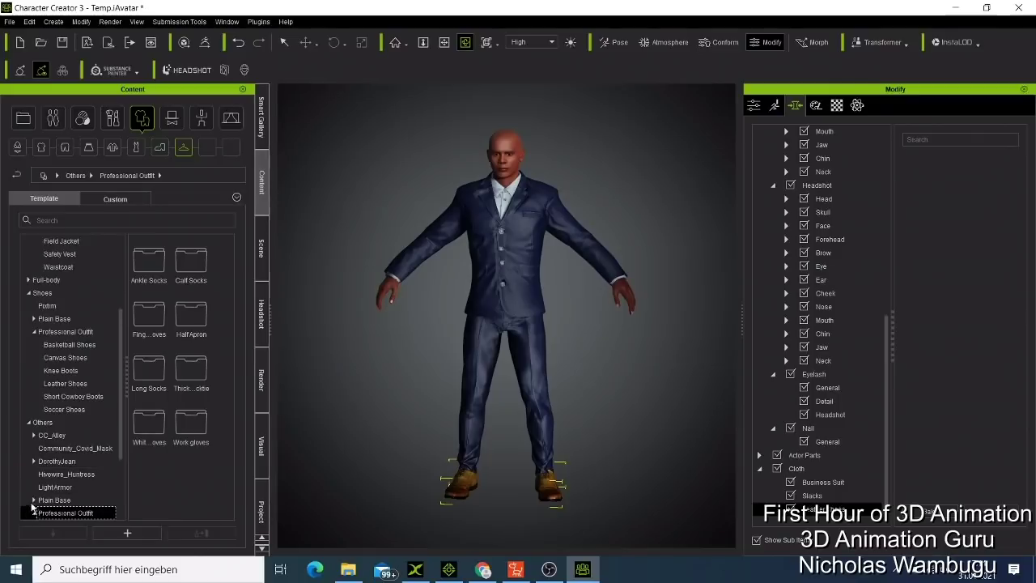
{"action": "left_click", "coordinate": [58, 423]}
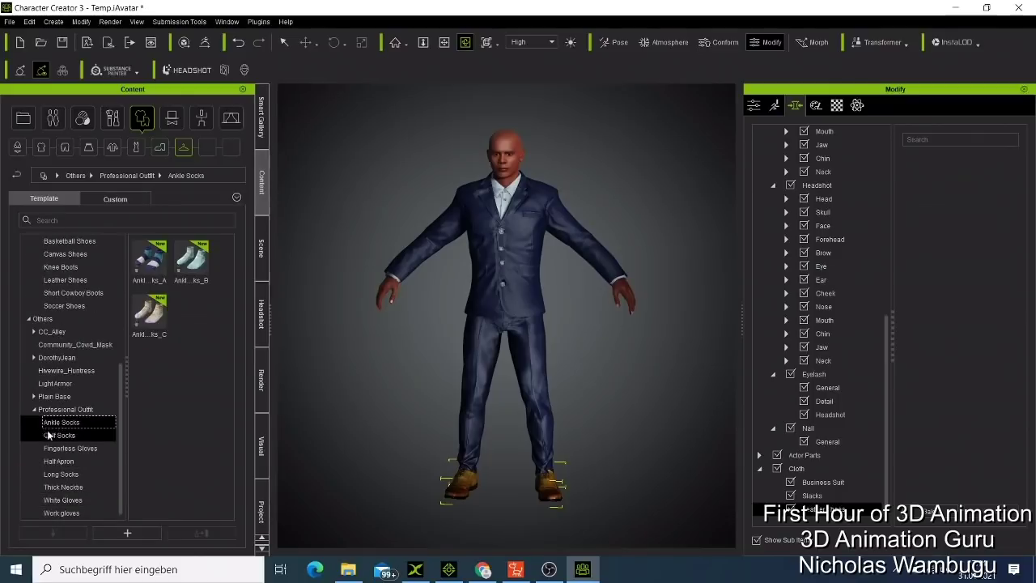
{"action": "left_click", "coordinate": [53, 436]}
{"action": "left_click", "coordinate": [64, 450]}
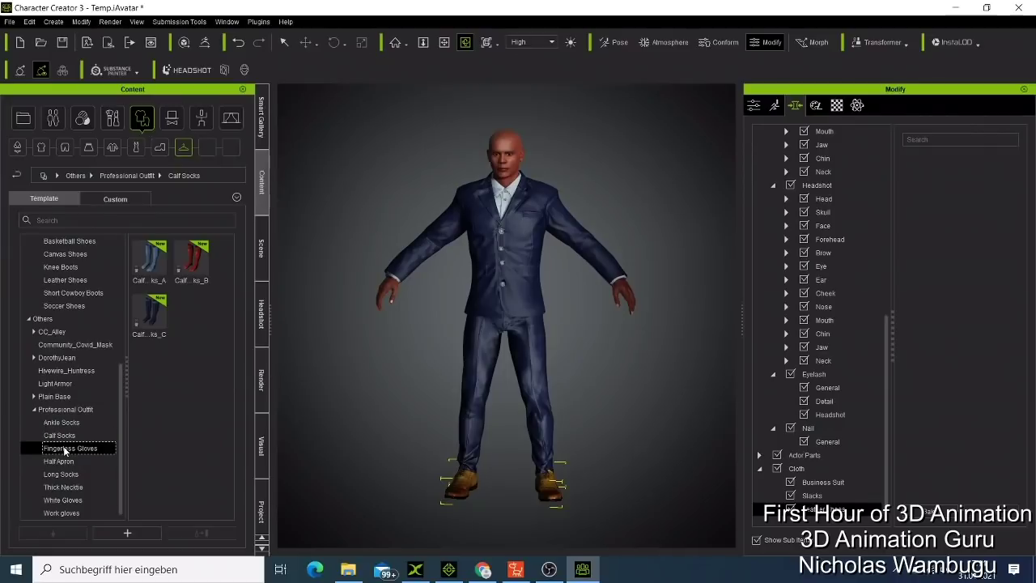
{"action": "left_click", "coordinate": [64, 459]}
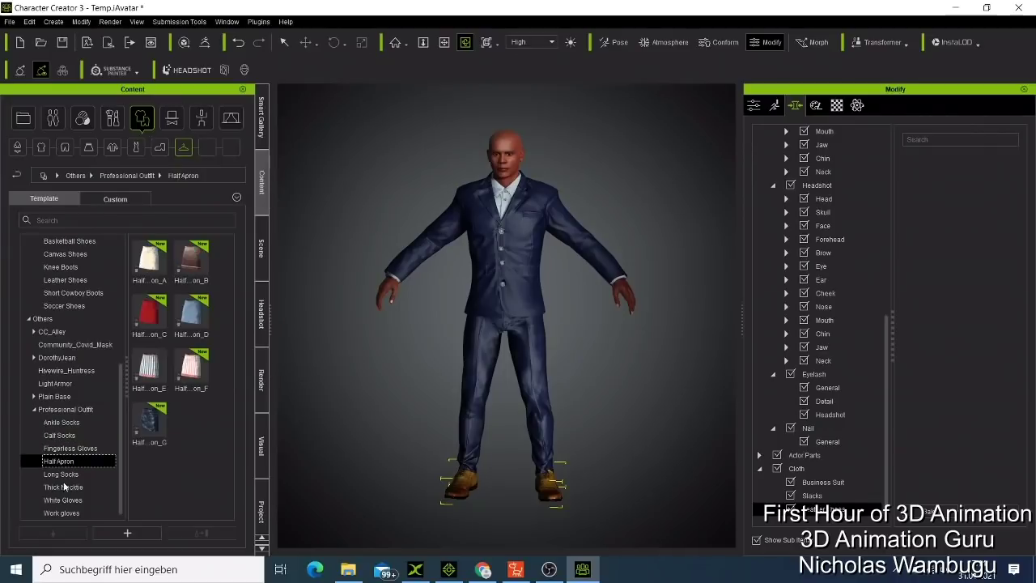
{"action": "left_click", "coordinate": [63, 476]}
{"action": "left_click", "coordinate": [64, 488]}
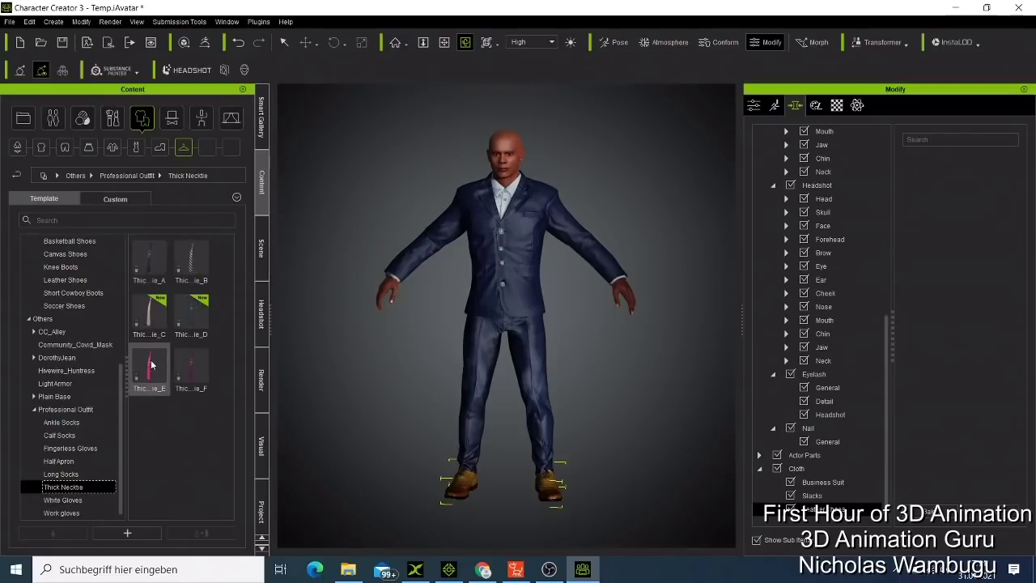
Apply the pink Thick Necktie, fitted to body shape with the Default skin weight preset.
{"action": "double_click", "coordinate": [152, 366]}
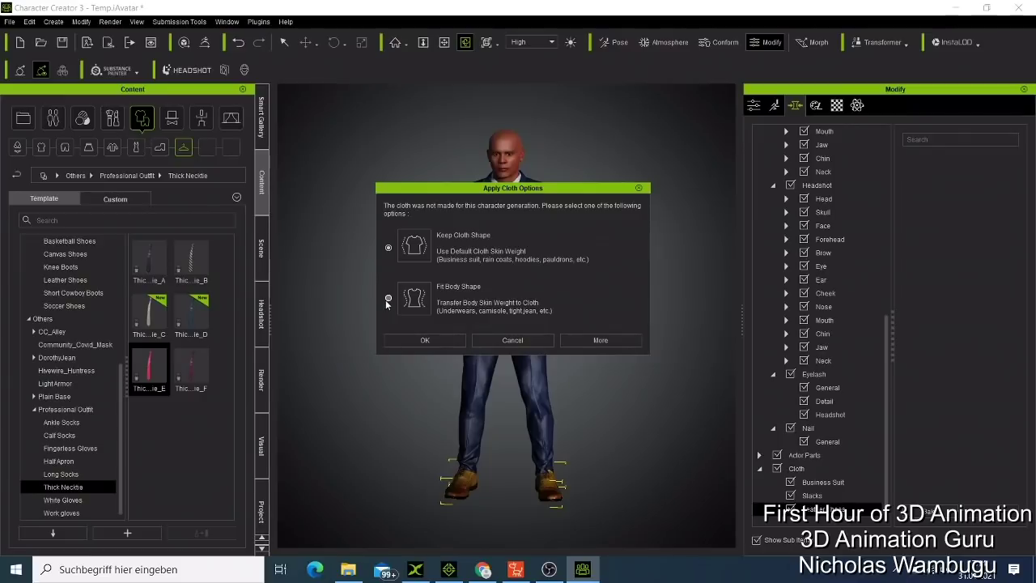
{"action": "left_click", "coordinate": [388, 298]}
{"action": "left_click", "coordinate": [429, 339]}
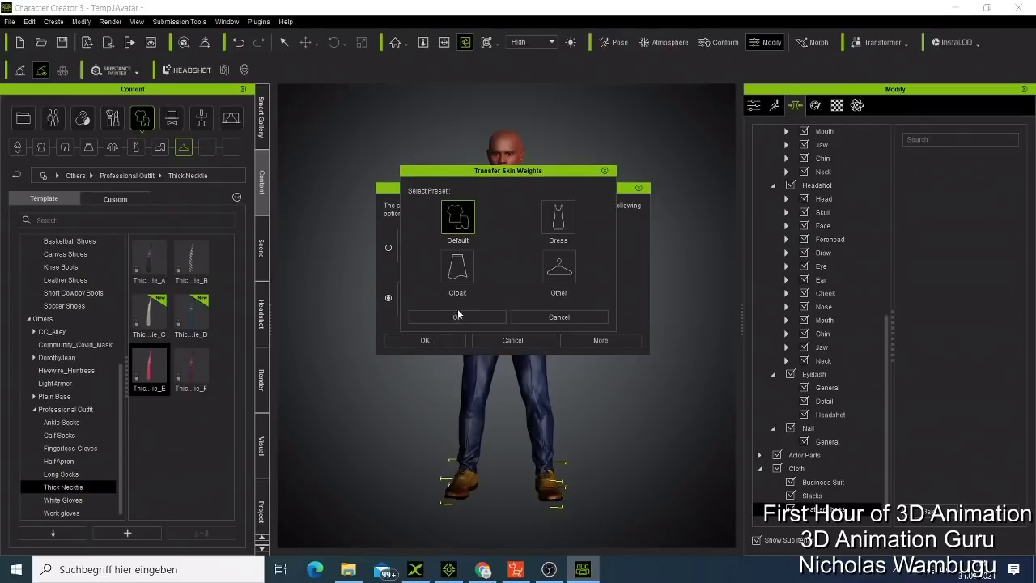
{"action": "left_click", "coordinate": [457, 317]}
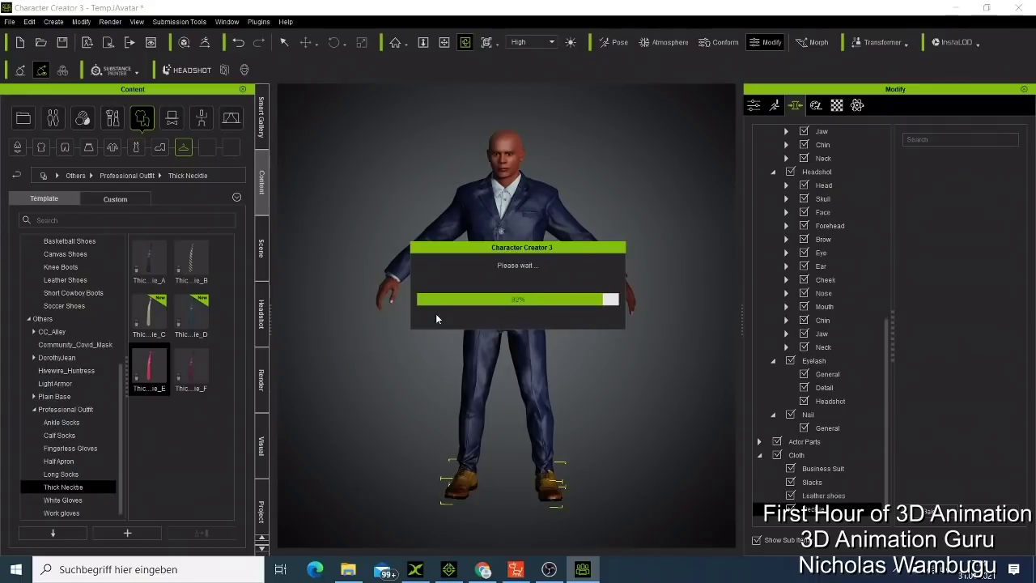
{"action": "scroll", "coordinate": [455, 306], "scroll_direction": "up", "scroll_amount": 3}
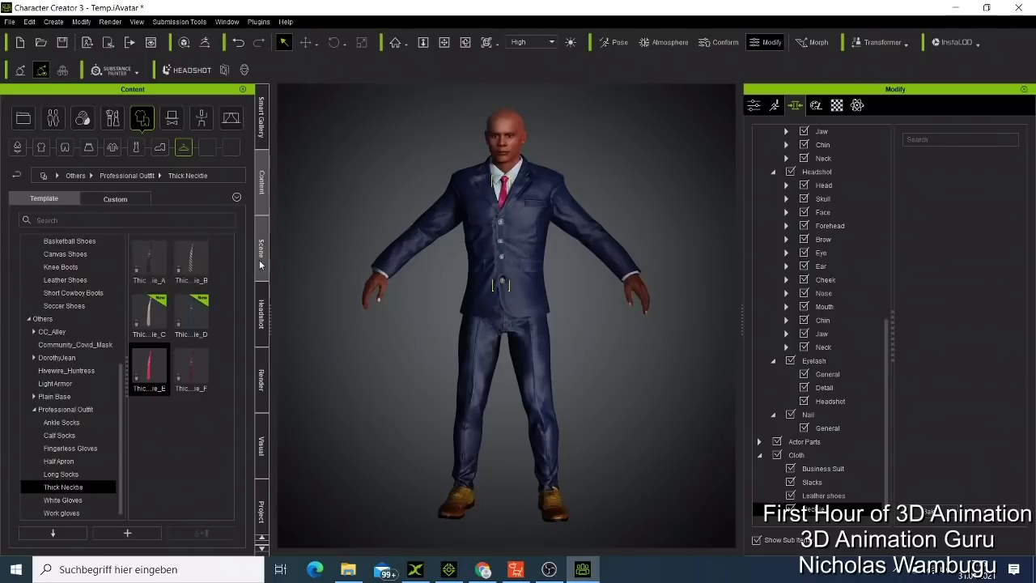
Open the Headshot panel with its grey-suit reference photo and select the whole character.
{"action": "left_click", "coordinate": [263, 307]}
{"action": "scroll", "coordinate": [183, 271], "scroll_direction": "down", "scroll_amount": 1}
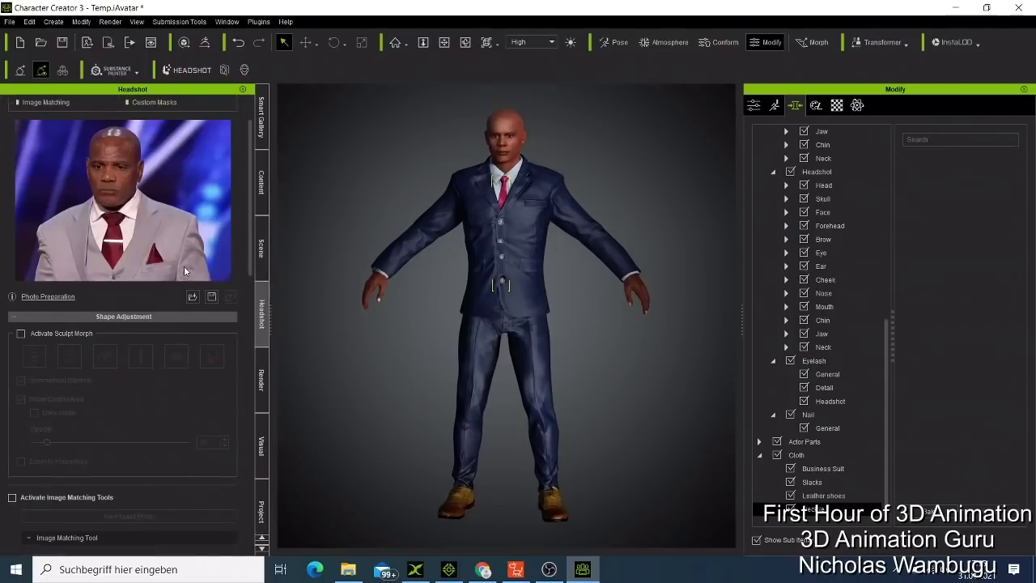
{"action": "scroll", "coordinate": [188, 271], "scroll_direction": "up", "scroll_amount": 1}
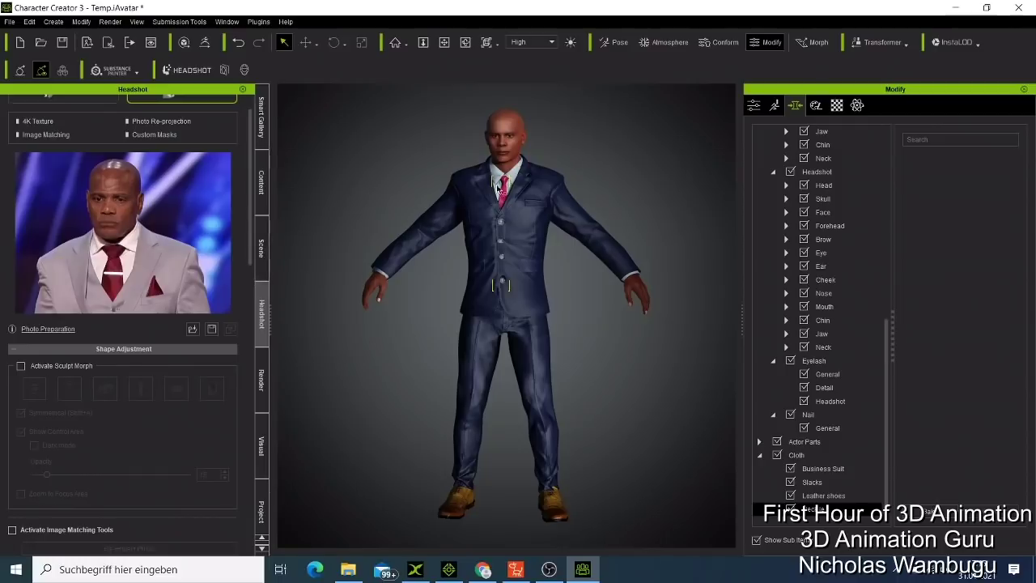
{"action": "left_click", "coordinate": [467, 201]}
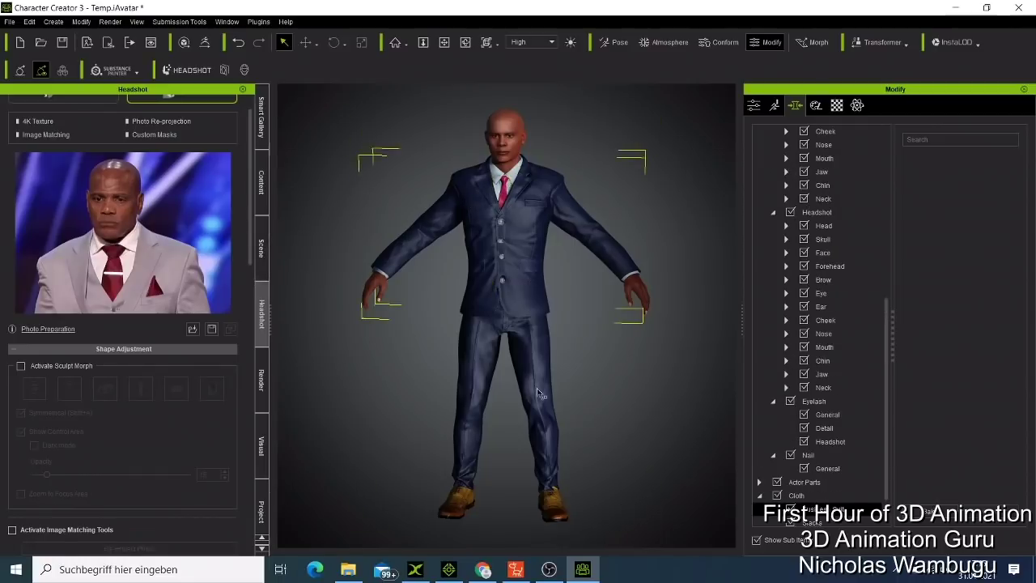
Search Google Images for 'suit texture' in a new browser tab.
{"action": "left_click", "coordinate": [490, 570]}
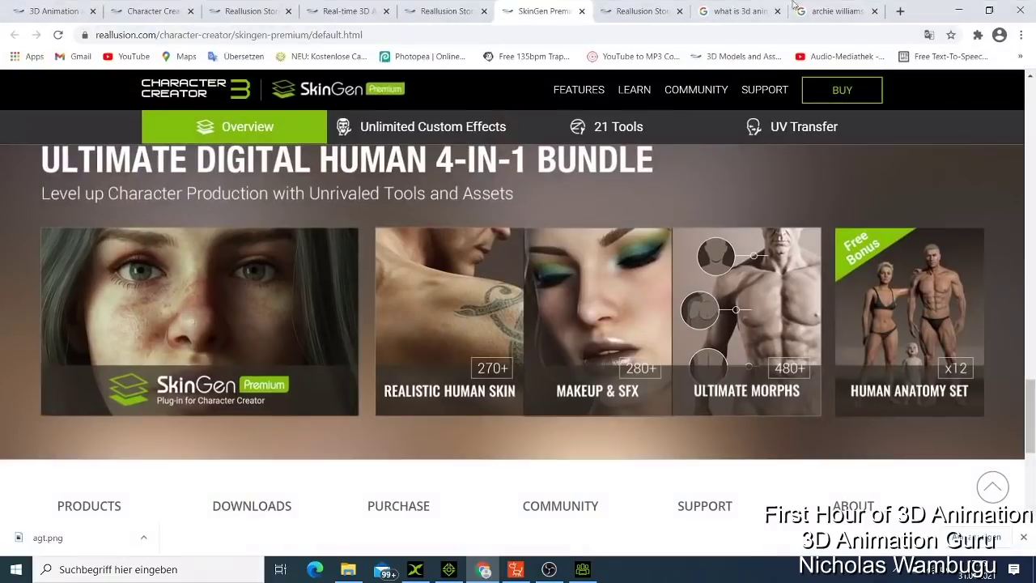
{"action": "left_click", "coordinate": [900, 10]}
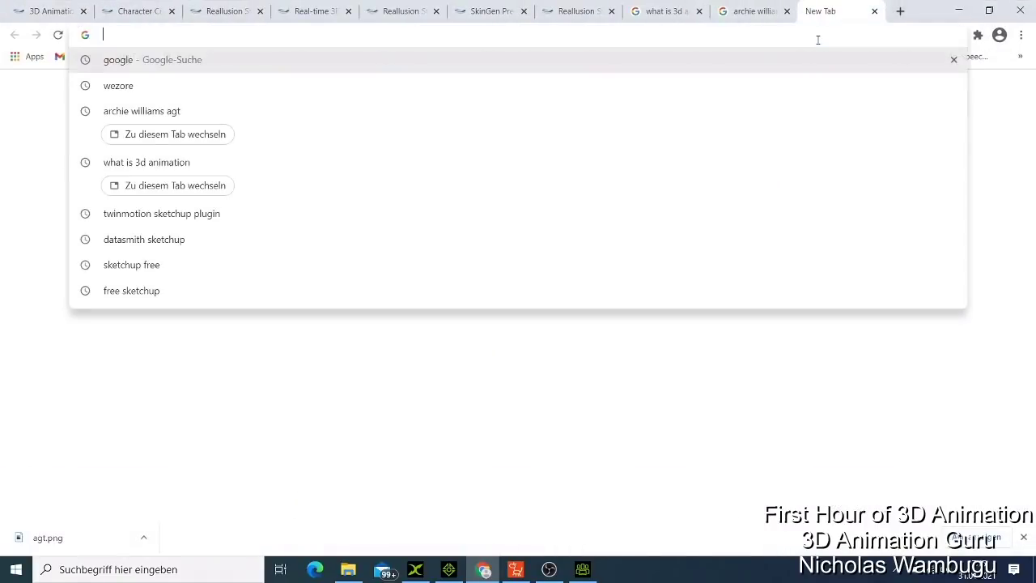
{"action": "type", "text": "su"}
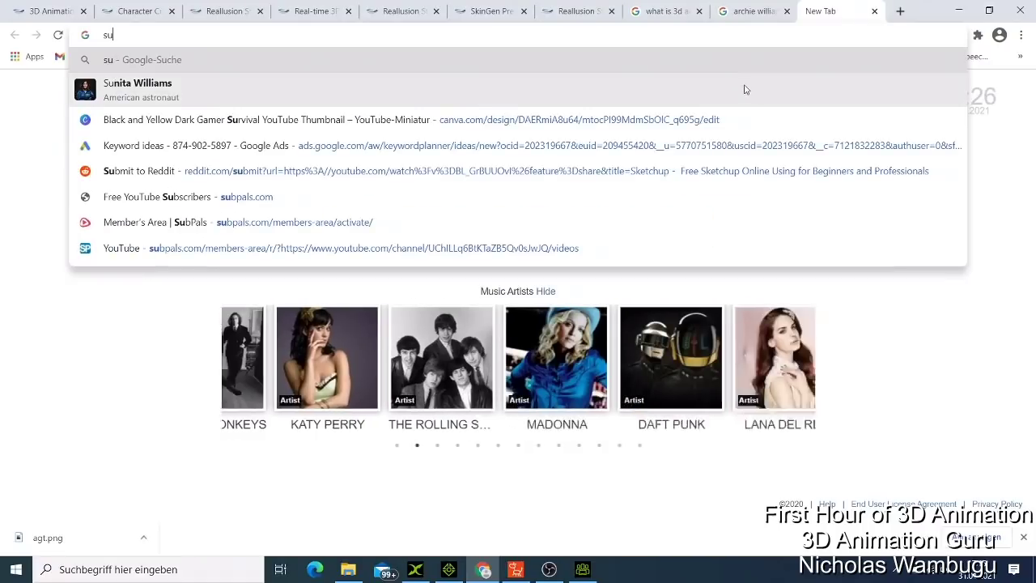
{"action": "type", "text": "it"}
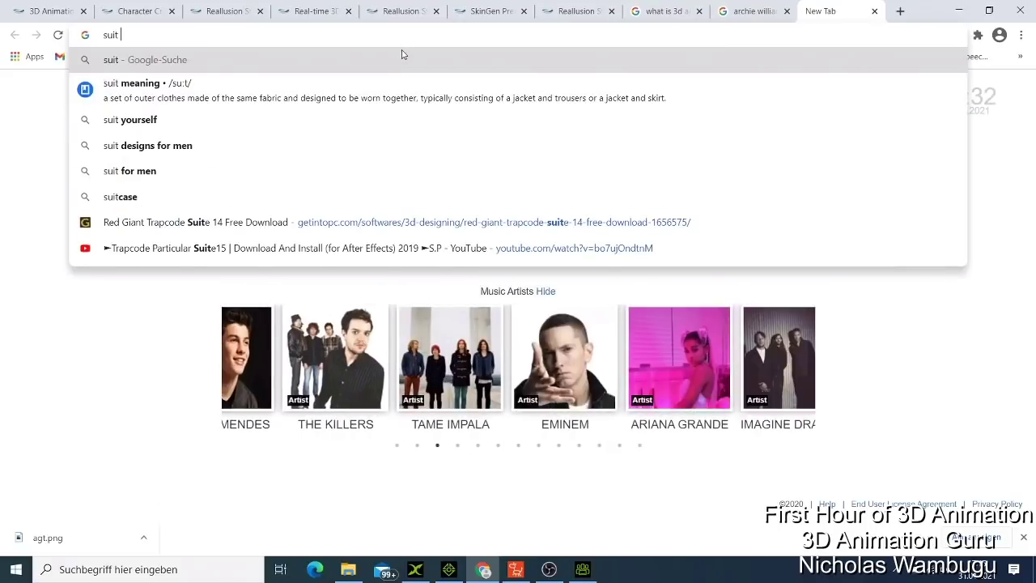
{"action": "type", "text": "te"}
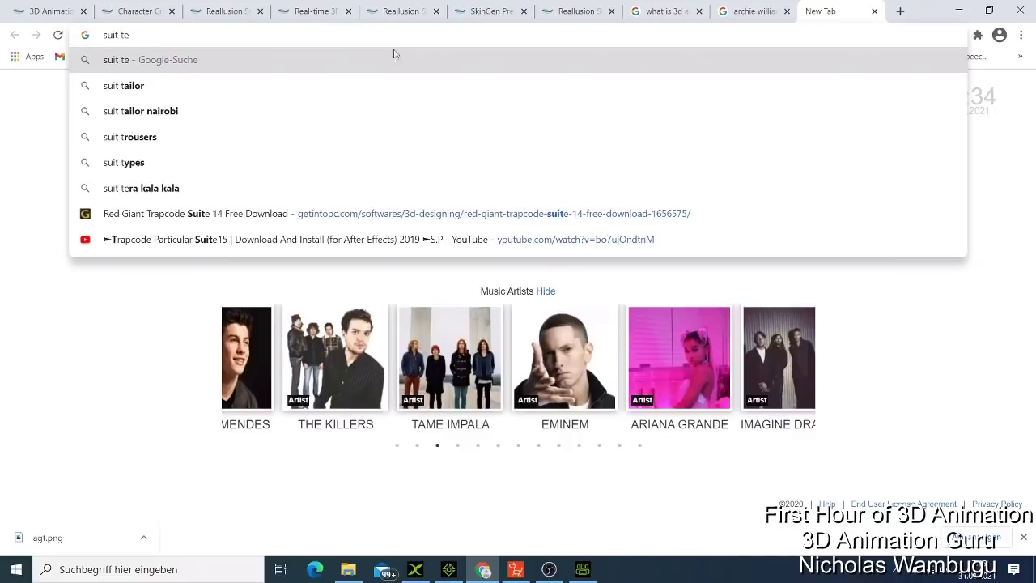
{"action": "type", "text": "x"}
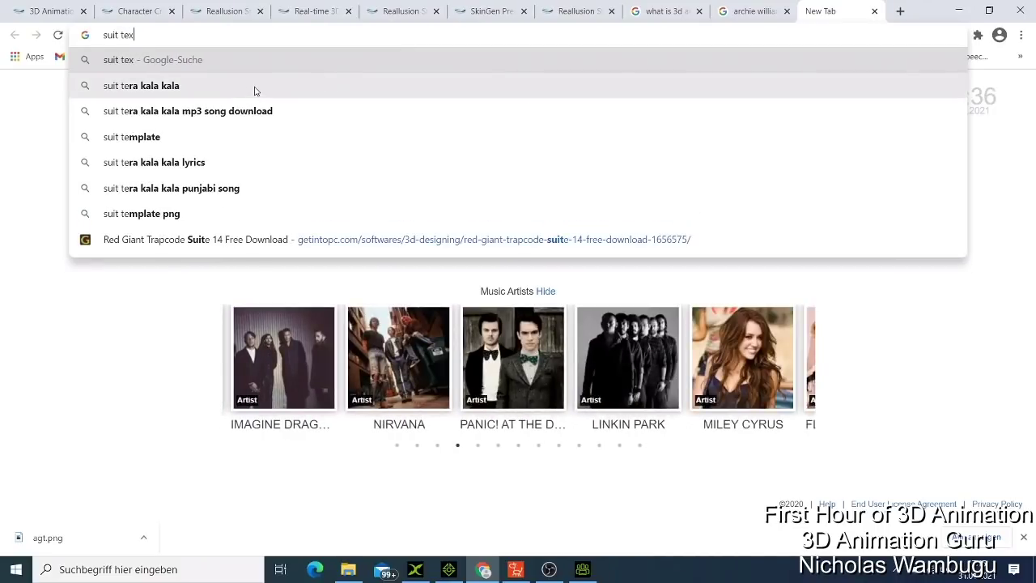
{"action": "type", "text": "ture"}
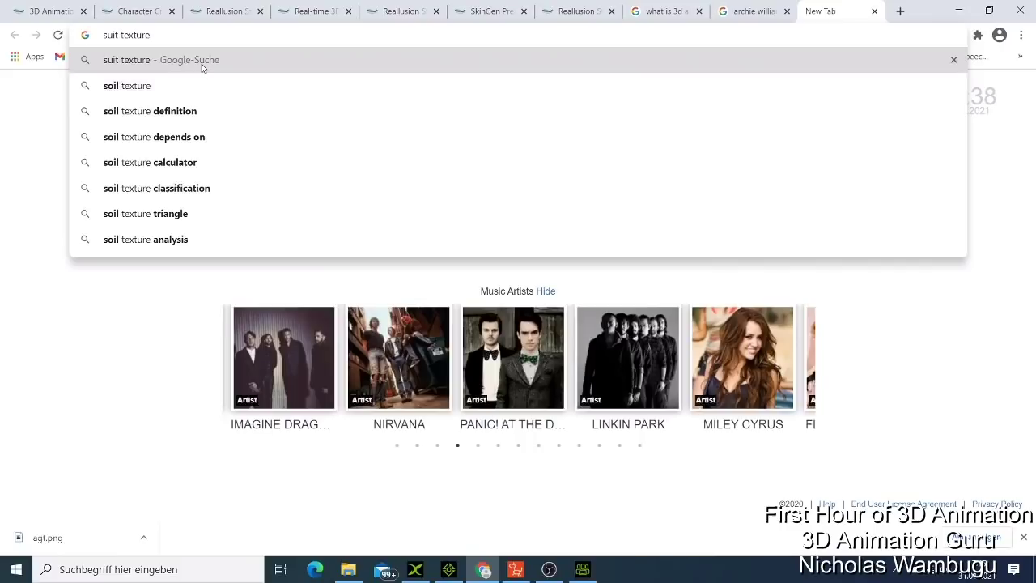
{"action": "key", "text": "Return"}
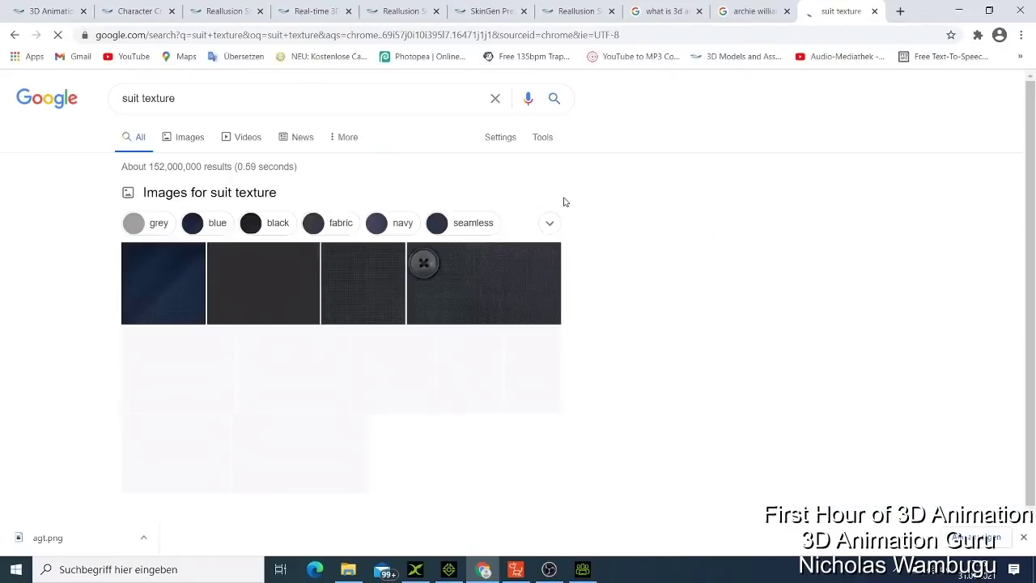
{"action": "scroll", "coordinate": [360, 245], "scroll_direction": "down", "scroll_amount": 3}
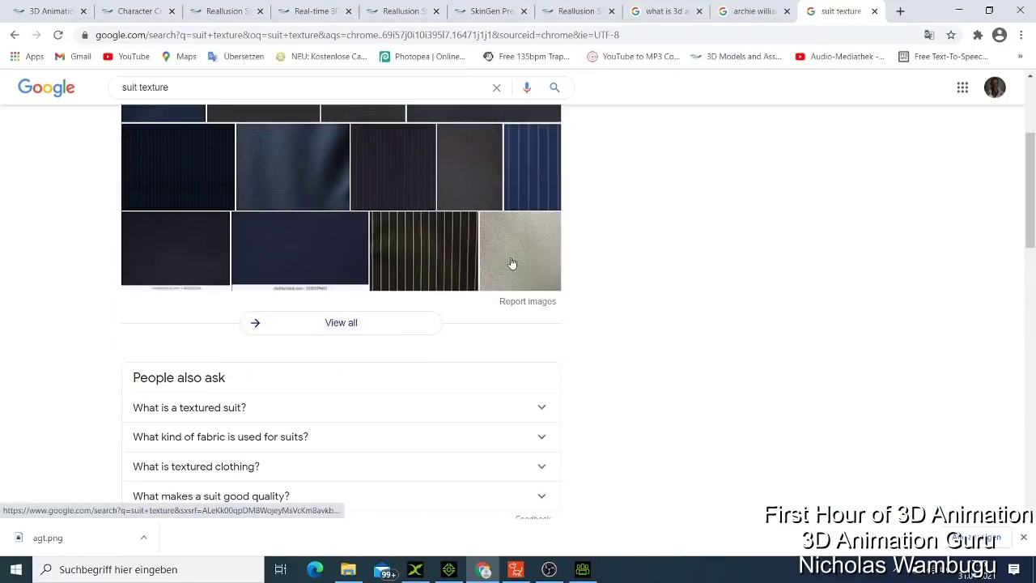
{"action": "scroll", "coordinate": [423, 262], "scroll_direction": "up", "scroll_amount": 3}
{"action": "left_click", "coordinate": [191, 138]}
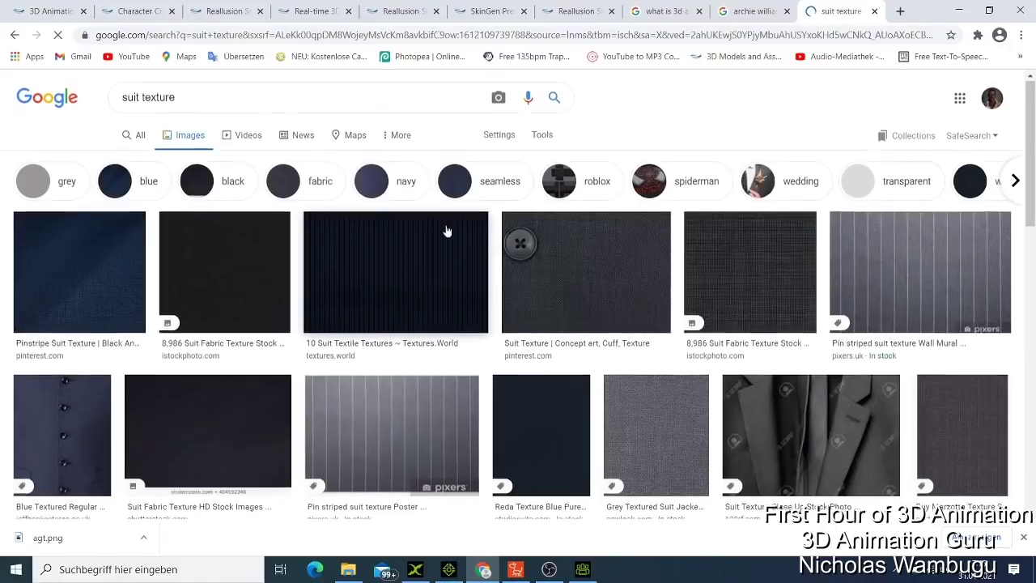
Browse the suit texture image results and minimise iClone and Character Creator 3.
{"action": "scroll", "coordinate": [448, 230], "scroll_direction": "down", "scroll_amount": 3}
{"action": "scroll", "coordinate": [447, 234], "scroll_direction": "down", "scroll_amount": 4}
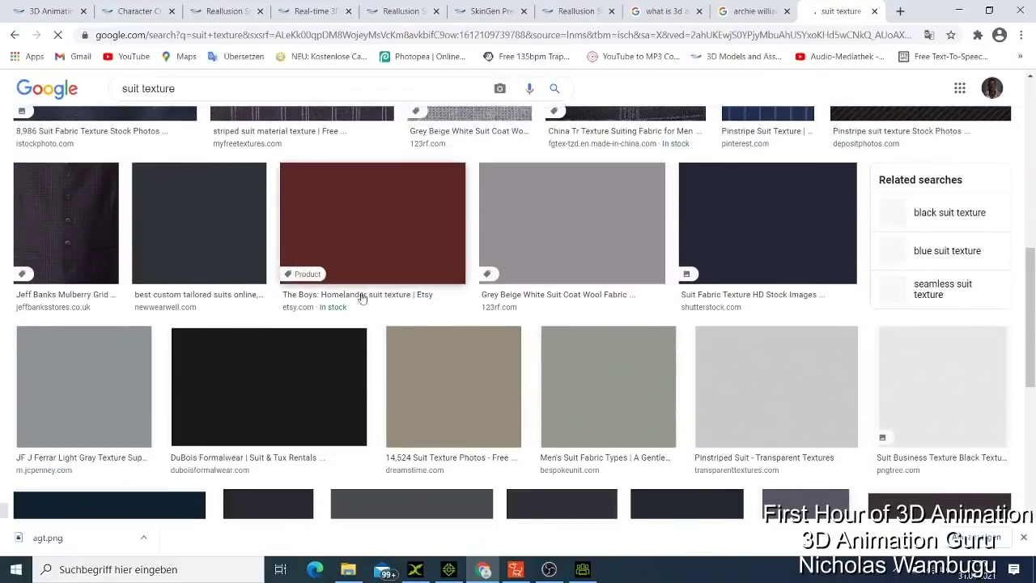
{"action": "scroll", "coordinate": [527, 226], "scroll_direction": "down", "scroll_amount": 3}
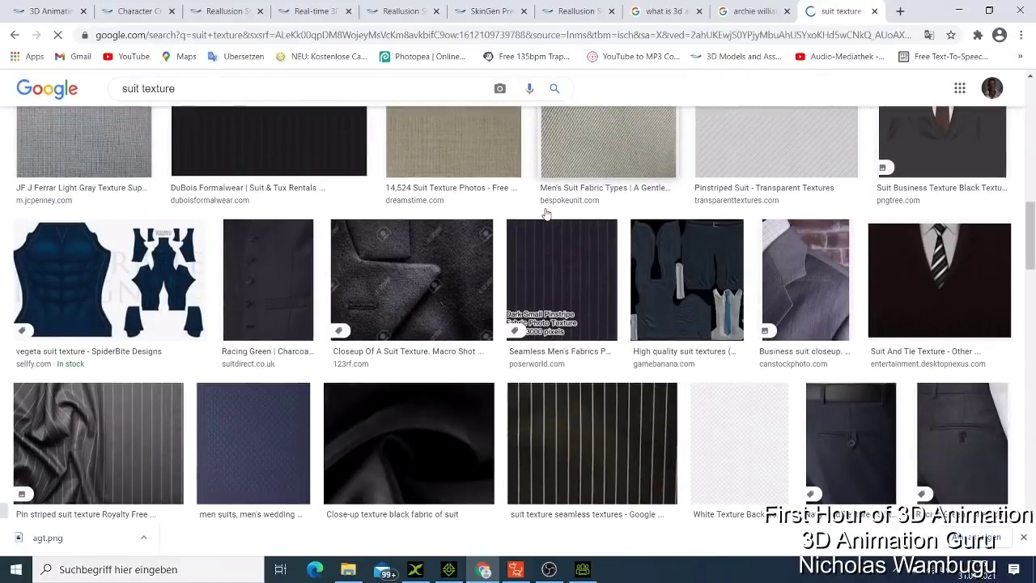
{"action": "scroll", "coordinate": [545, 212], "scroll_direction": "down", "scroll_amount": 2}
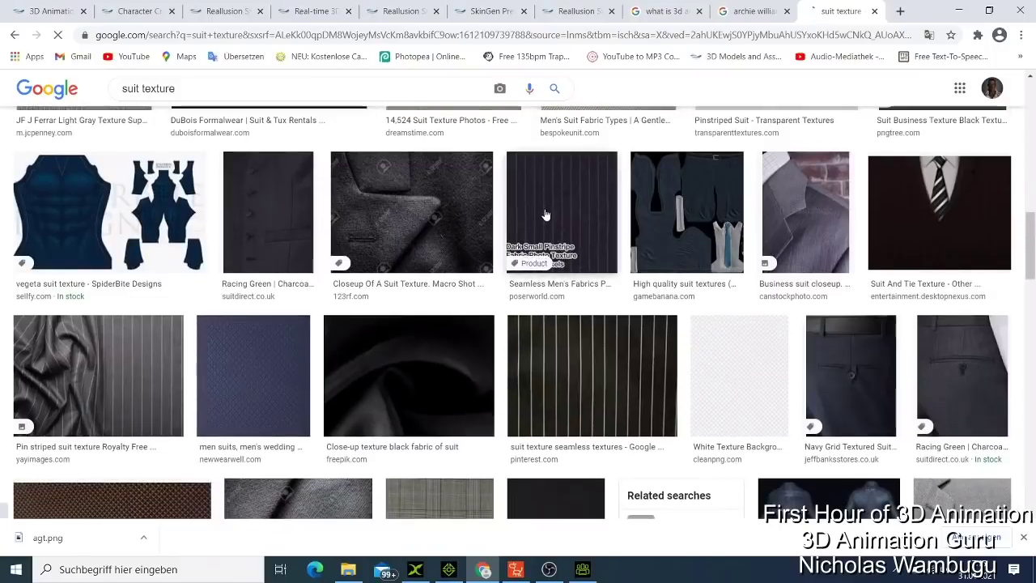
{"action": "scroll", "coordinate": [545, 212], "scroll_direction": "down", "scroll_amount": 1}
{"action": "scroll", "coordinate": [632, 186], "scroll_direction": "up", "scroll_amount": 2}
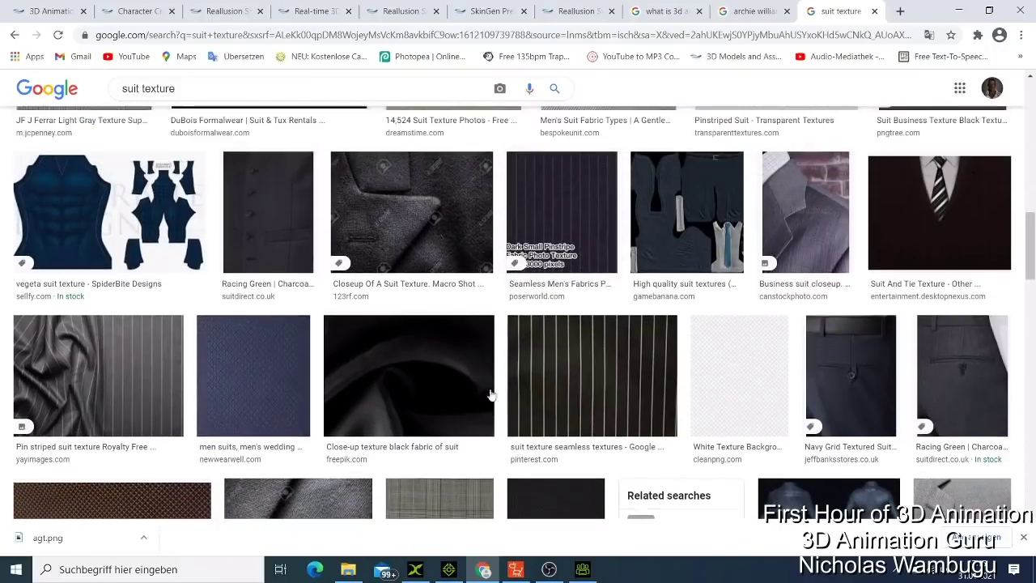
{"action": "left_click", "coordinate": [449, 569]}
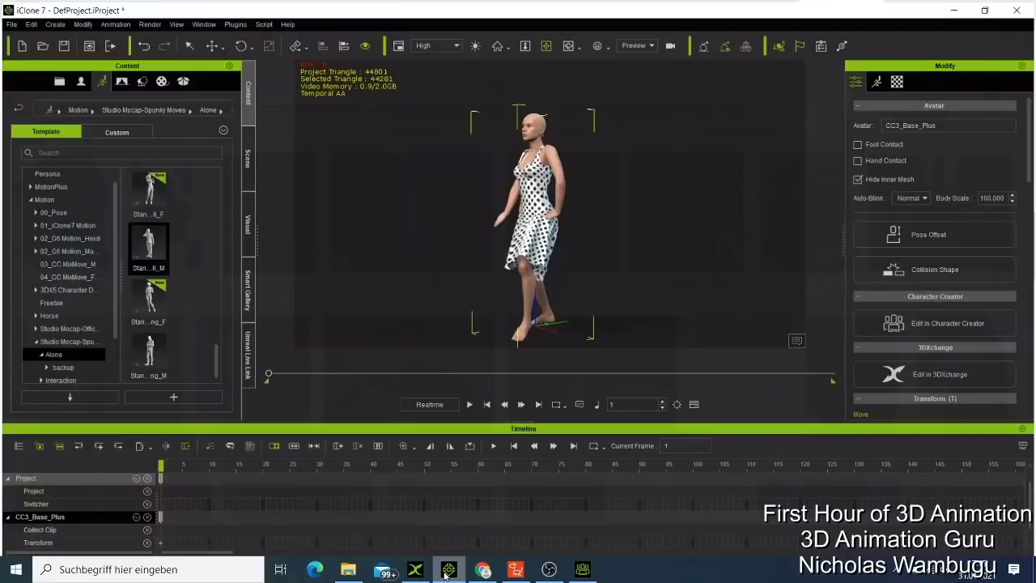
{"action": "left_click", "coordinate": [957, 8]}
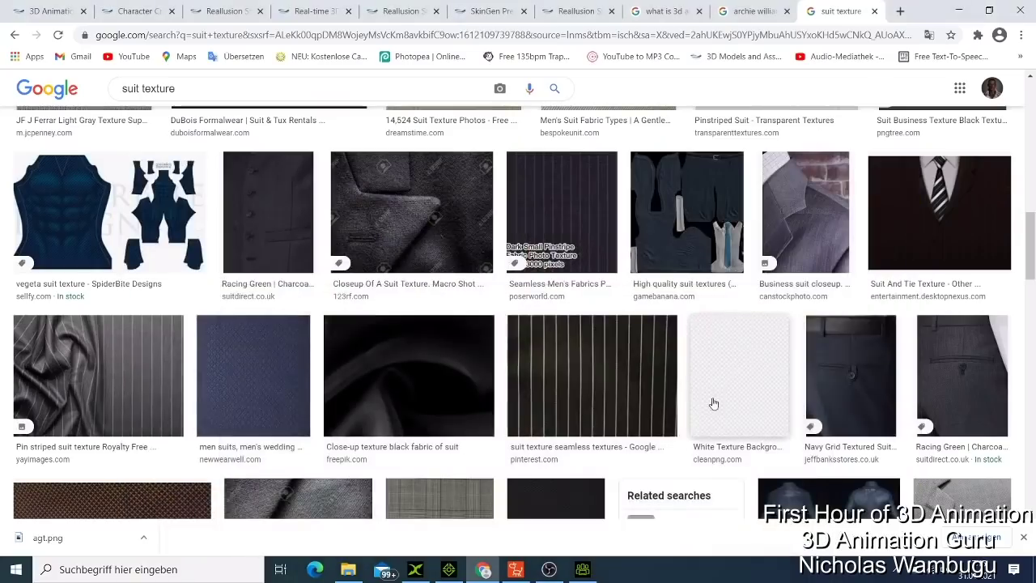
{"action": "left_click", "coordinate": [574, 572]}
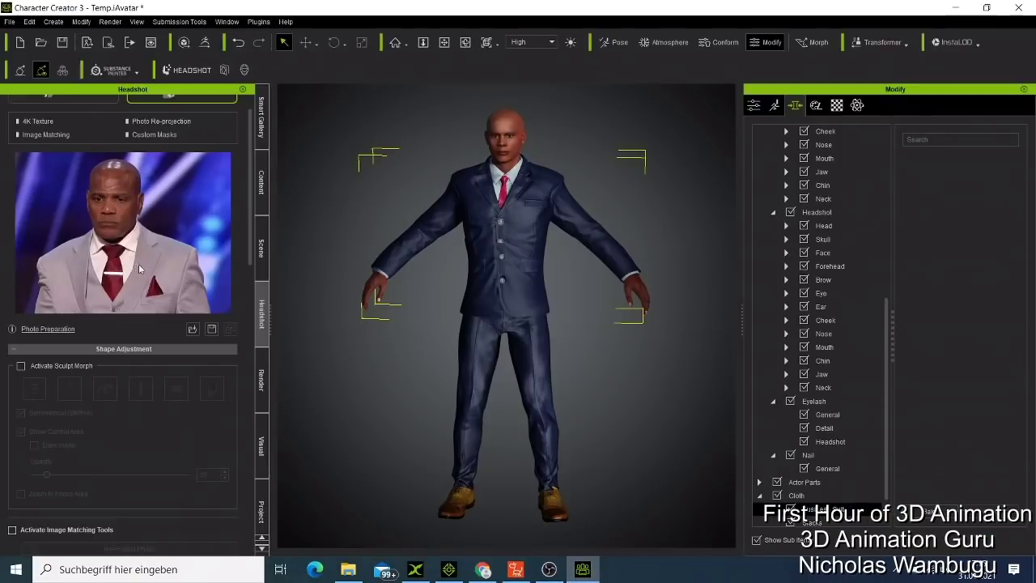
{"action": "left_click", "coordinate": [956, 8]}
{"action": "scroll", "coordinate": [433, 368], "scroll_direction": "down", "scroll_amount": 12}
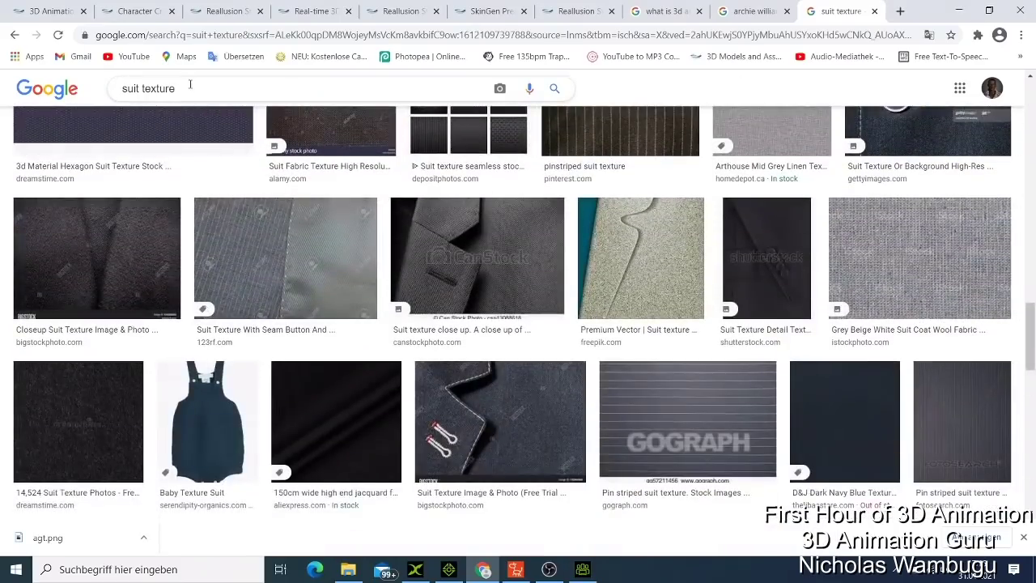
{"action": "left_click", "coordinate": [194, 87]}
Search images for 'grey suit texture' and preview the JF J Ferrar light grey texture.
{"action": "type", "text": "ey"}
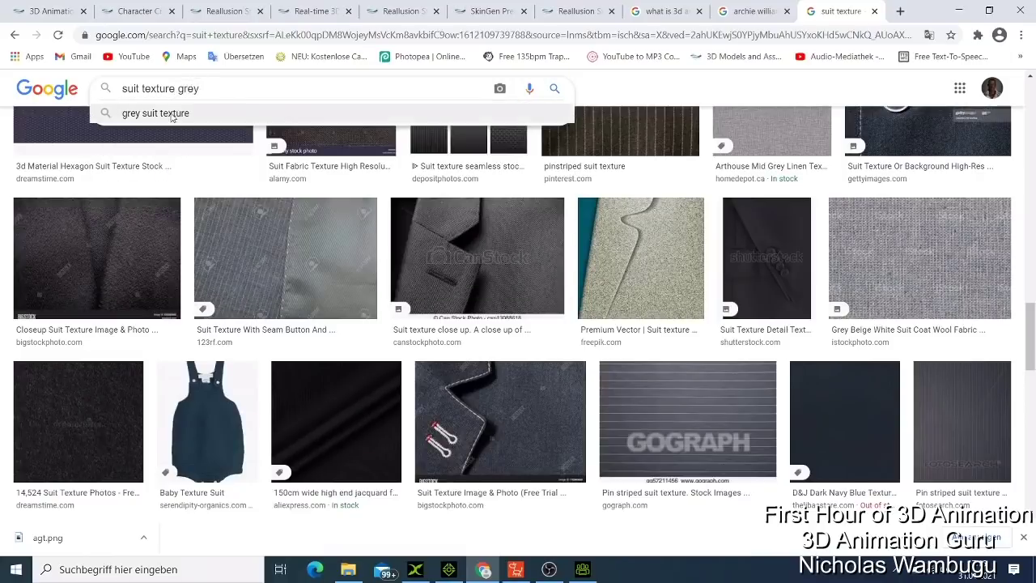
{"action": "left_click", "coordinate": [173, 115]}
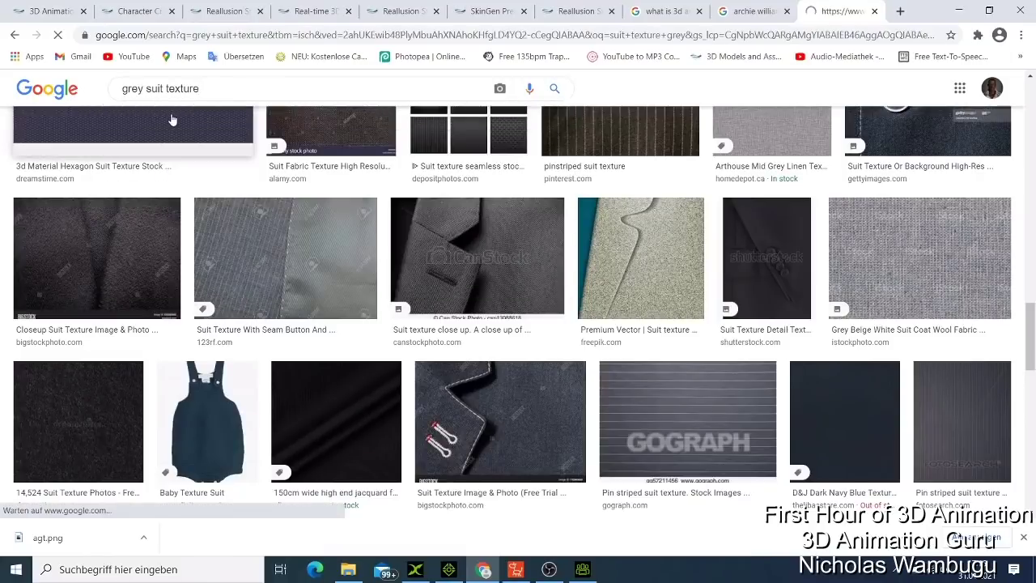
{"action": "scroll", "coordinate": [340, 208], "scroll_direction": "down", "scroll_amount": 2}
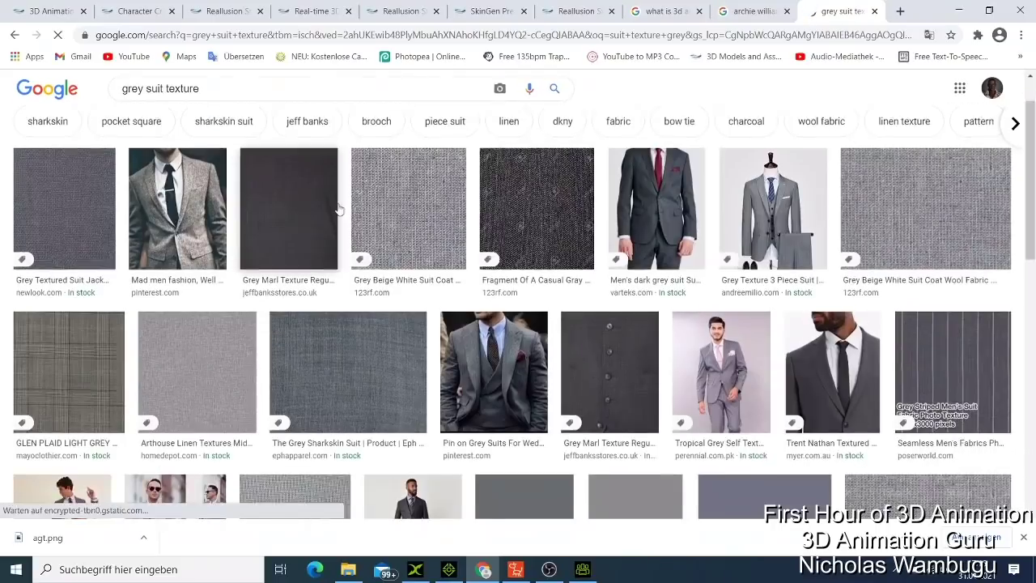
{"action": "scroll", "coordinate": [339, 203], "scroll_direction": "down", "scroll_amount": 4}
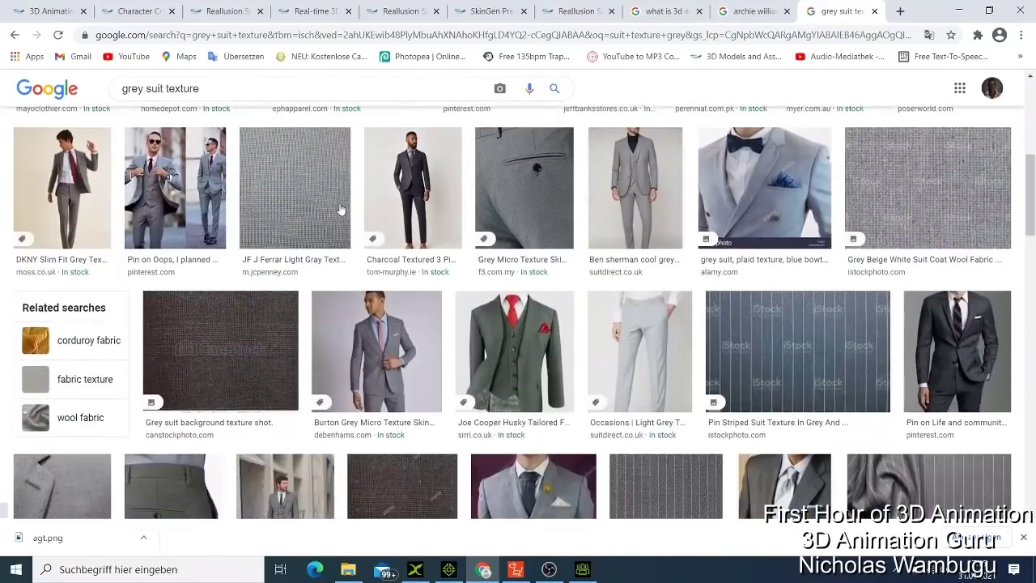
{"action": "scroll", "coordinate": [217, 127], "scroll_direction": "up", "scroll_amount": 6}
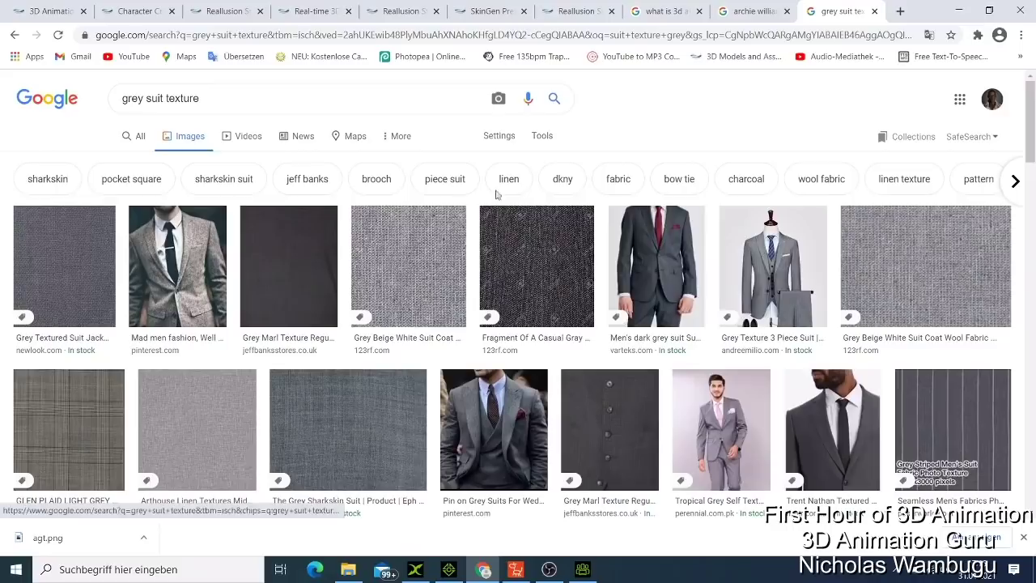
{"action": "scroll", "coordinate": [634, 278], "scroll_direction": "down", "scroll_amount": 3}
{"action": "scroll", "coordinate": [634, 279], "scroll_direction": "down", "scroll_amount": 3}
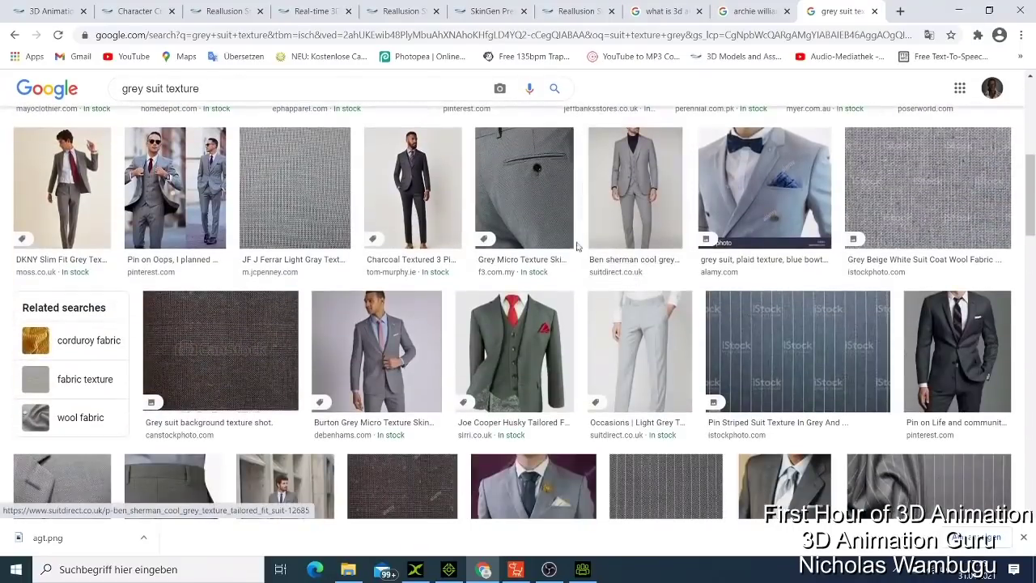
{"action": "left_click", "coordinate": [288, 173]}
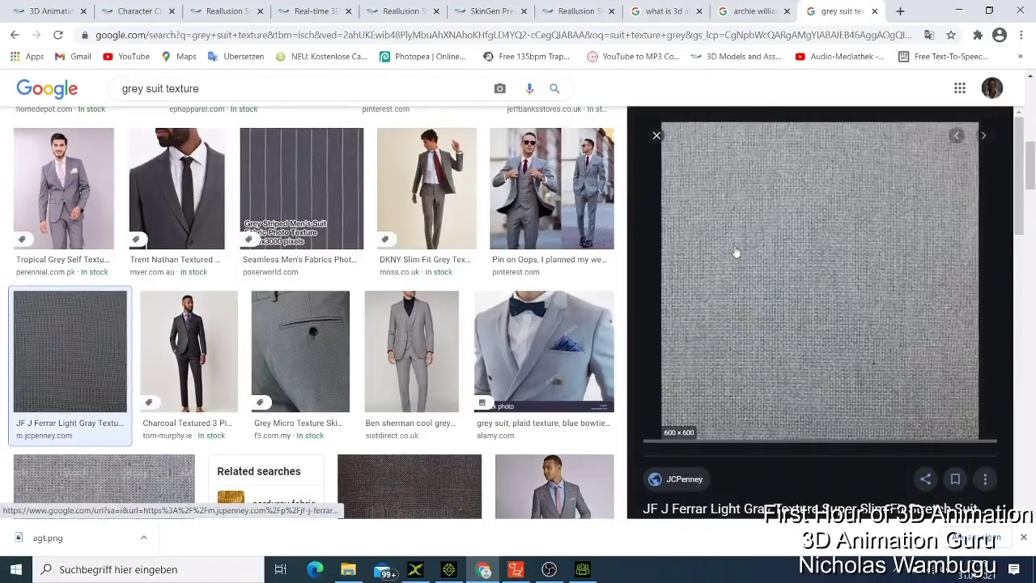
{"action": "scroll", "coordinate": [736, 251], "scroll_direction": "down", "scroll_amount": 4}
{"action": "scroll", "coordinate": [737, 252], "scroll_direction": "up", "scroll_amount": 4}
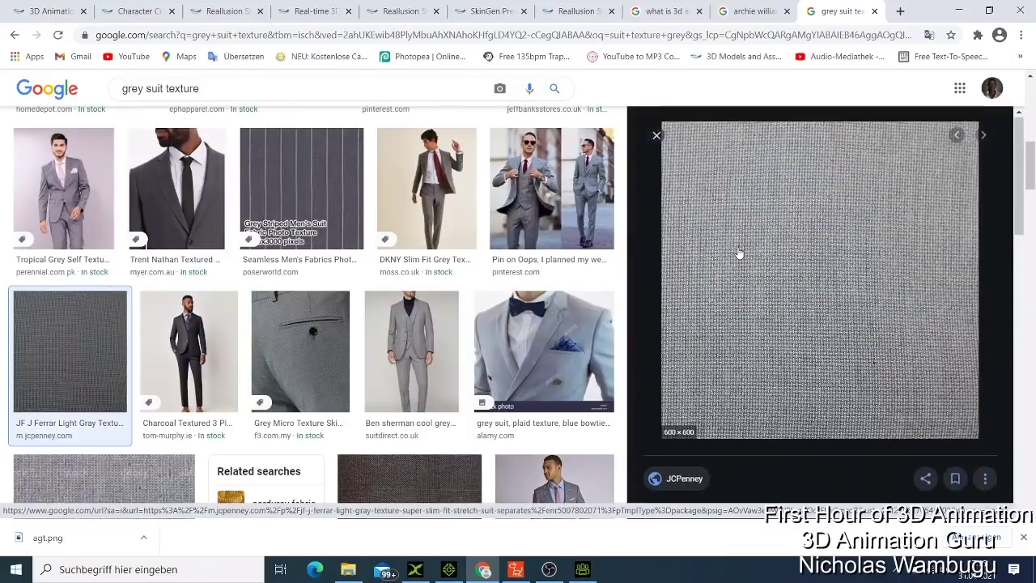
Start saving the JF J Ferrar texture image twice, cancelling each Save As dialog.
{"action": "right_click", "coordinate": [738, 253]}
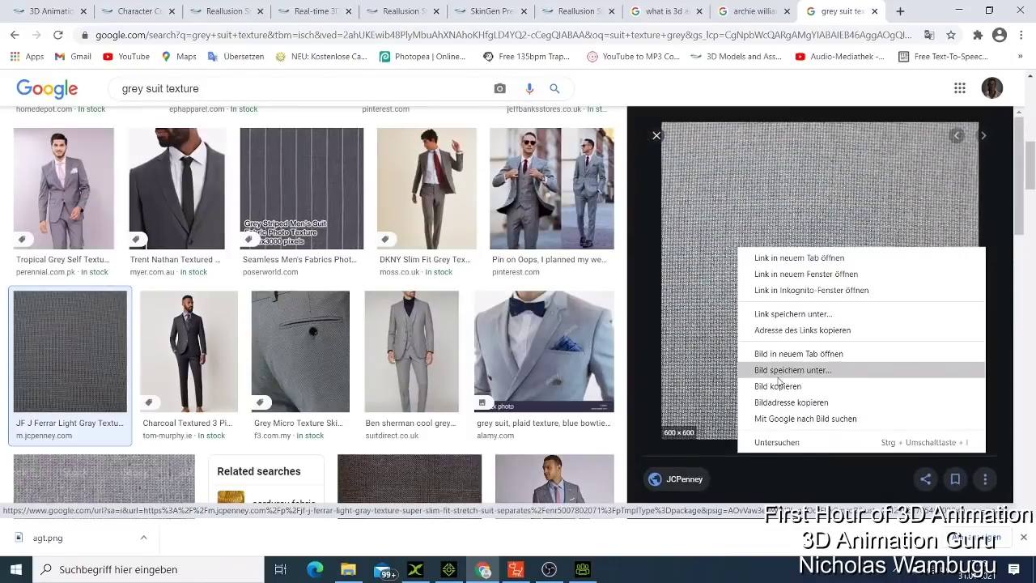
{"action": "left_click", "coordinate": [773, 371]}
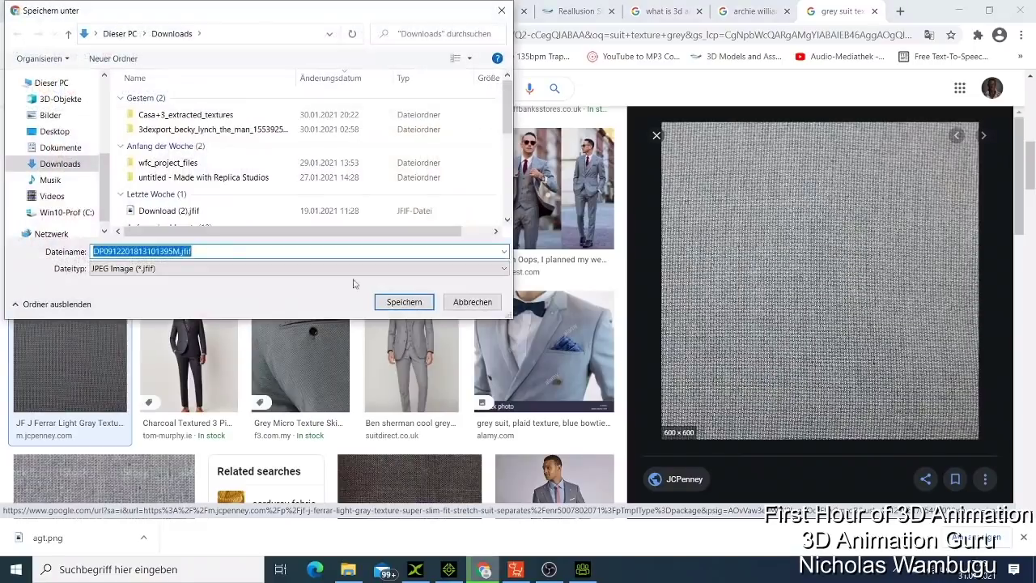
{"action": "left_click", "coordinate": [502, 10]}
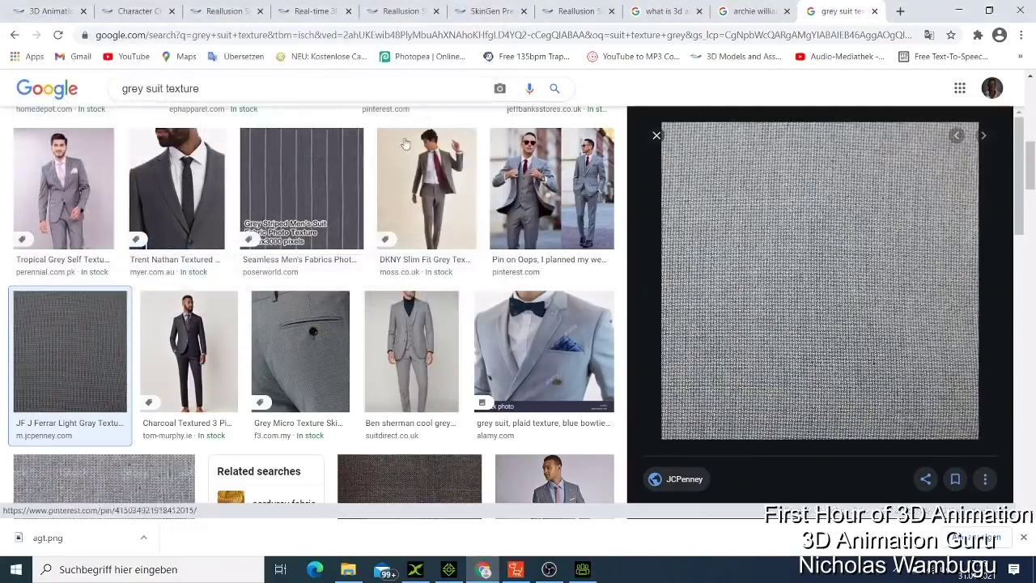
{"action": "scroll", "coordinate": [327, 335], "scroll_direction": "down", "scroll_amount": 2}
{"action": "scroll", "coordinate": [327, 335], "scroll_direction": "down", "scroll_amount": 1}
{"action": "scroll", "coordinate": [809, 307], "scroll_direction": "down", "scroll_amount": 5}
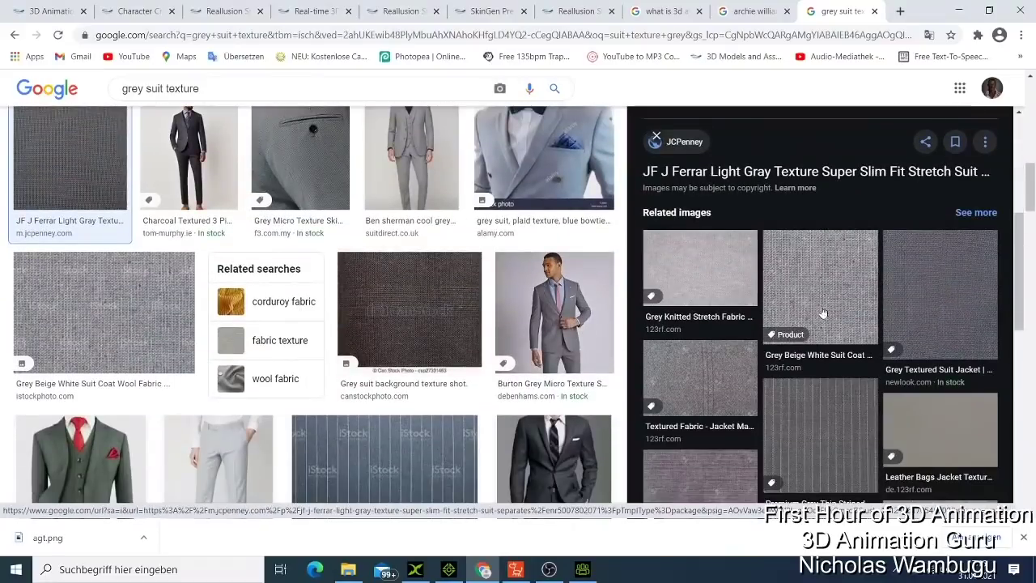
{"action": "left_click", "coordinate": [932, 224]}
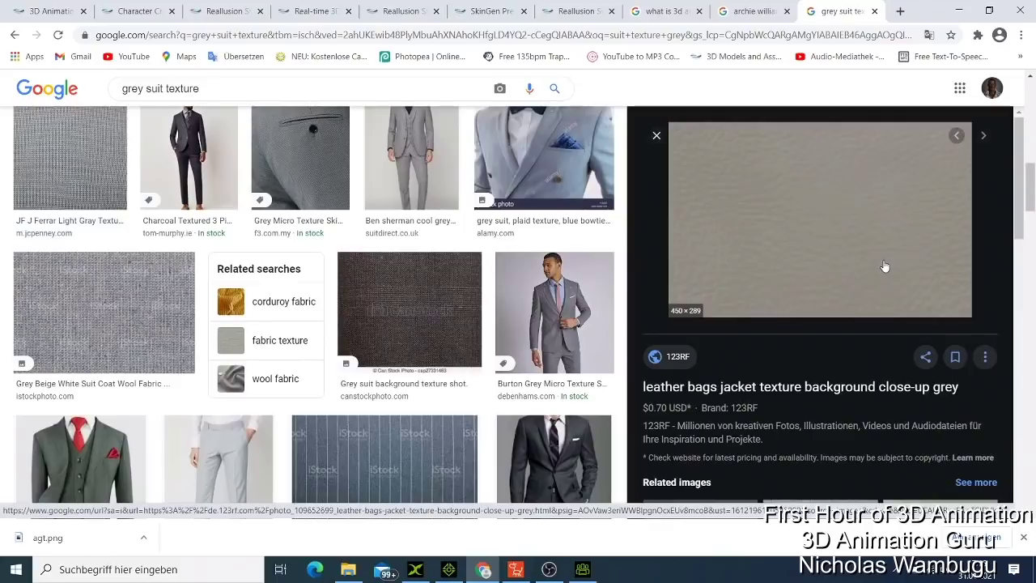
{"action": "scroll", "coordinate": [886, 265], "scroll_direction": "down", "scroll_amount": 5}
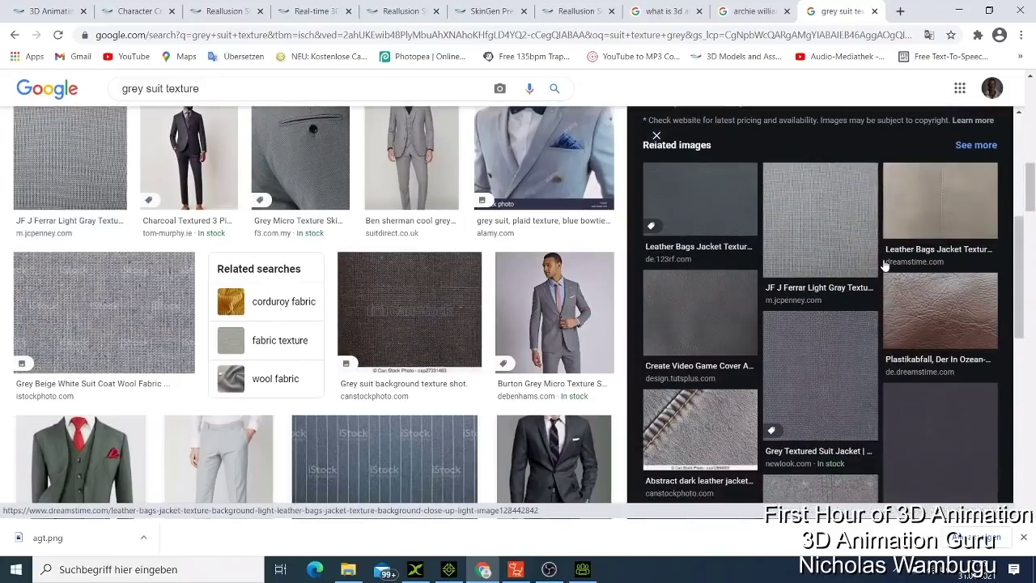
{"action": "left_click", "coordinate": [850, 236]}
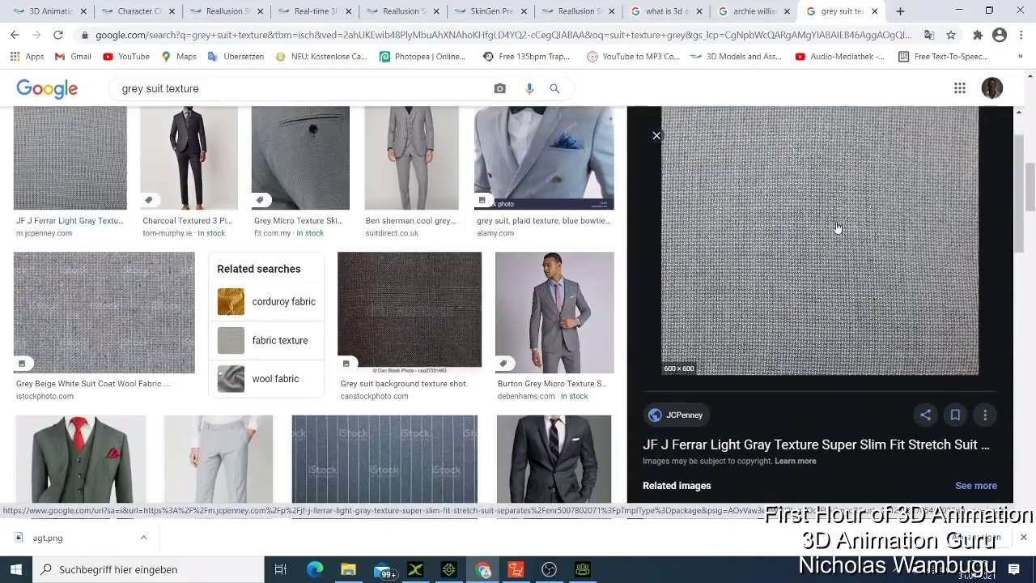
{"action": "right_click", "coordinate": [837, 225]}
{"action": "left_click", "coordinate": [854, 345]}
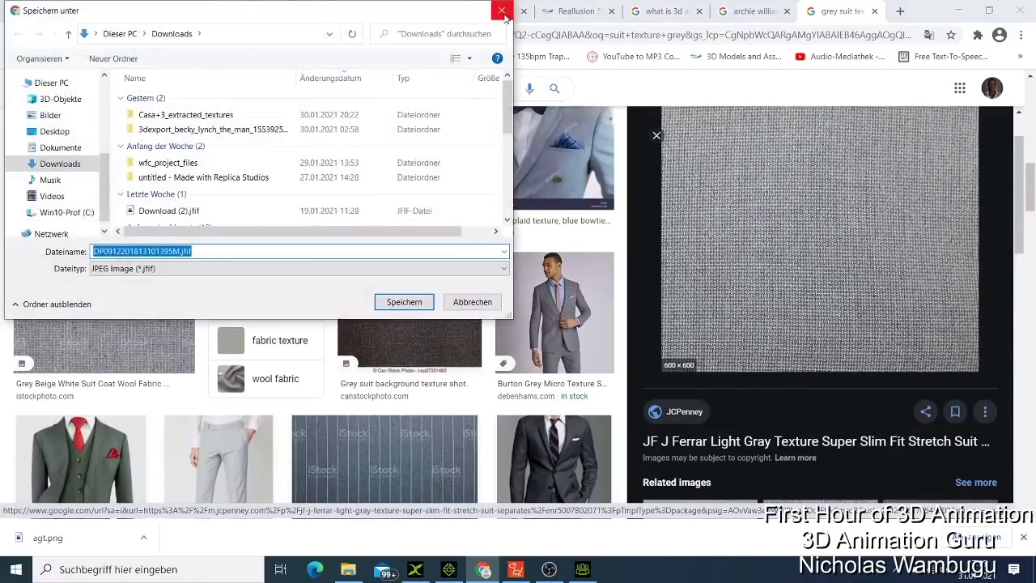
{"action": "left_click", "coordinate": [502, 10]}
Preview the Arthouse Linen mid grey and a related JF J Ferrar texture, cancelling its save.
{"action": "scroll", "coordinate": [435, 268], "scroll_direction": "down", "scroll_amount": 5}
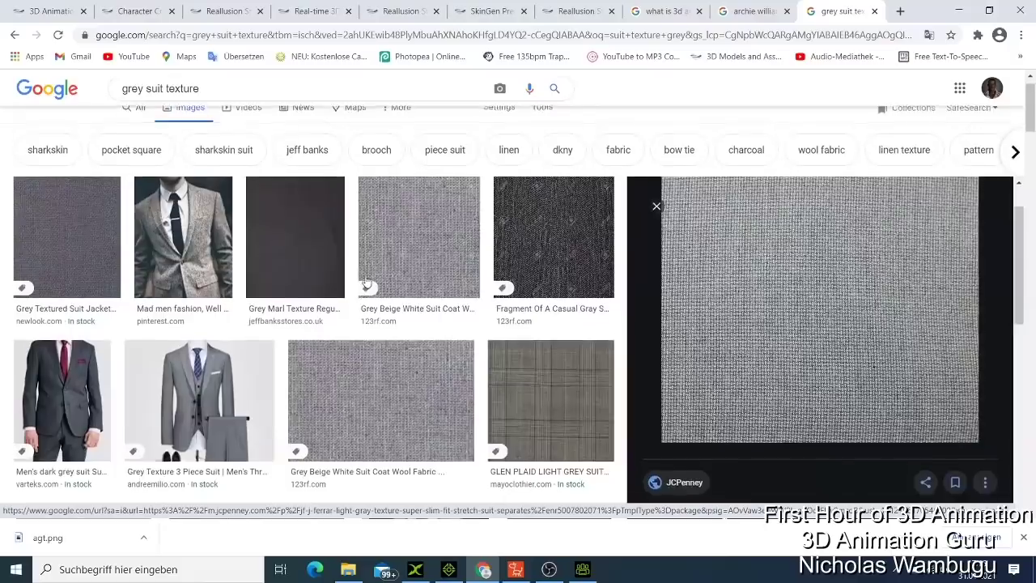
{"action": "scroll", "coordinate": [366, 284], "scroll_direction": "down", "scroll_amount": 2}
{"action": "left_click", "coordinate": [65, 439]}
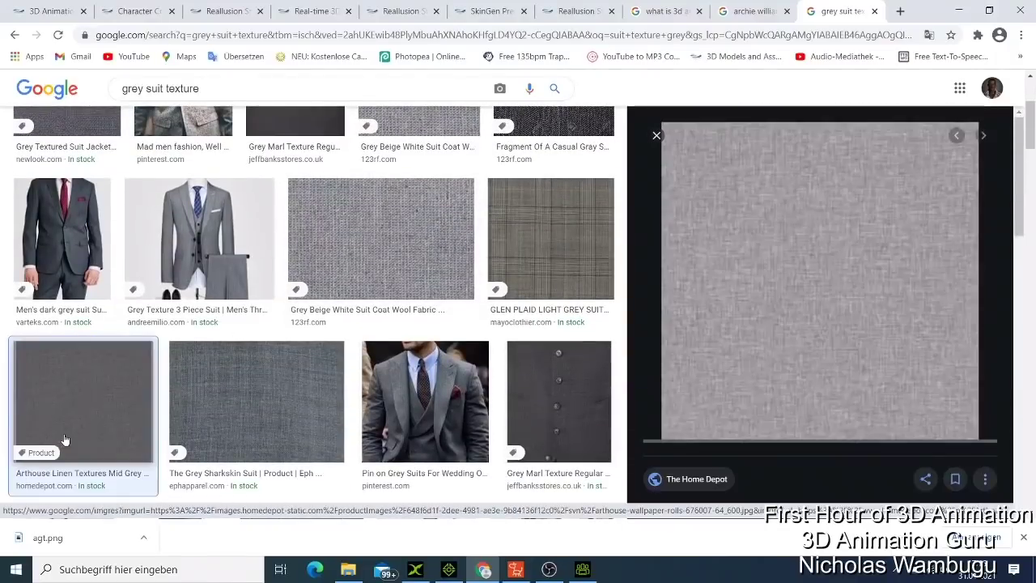
{"action": "scroll", "coordinate": [750, 245], "scroll_direction": "down", "scroll_amount": 4}
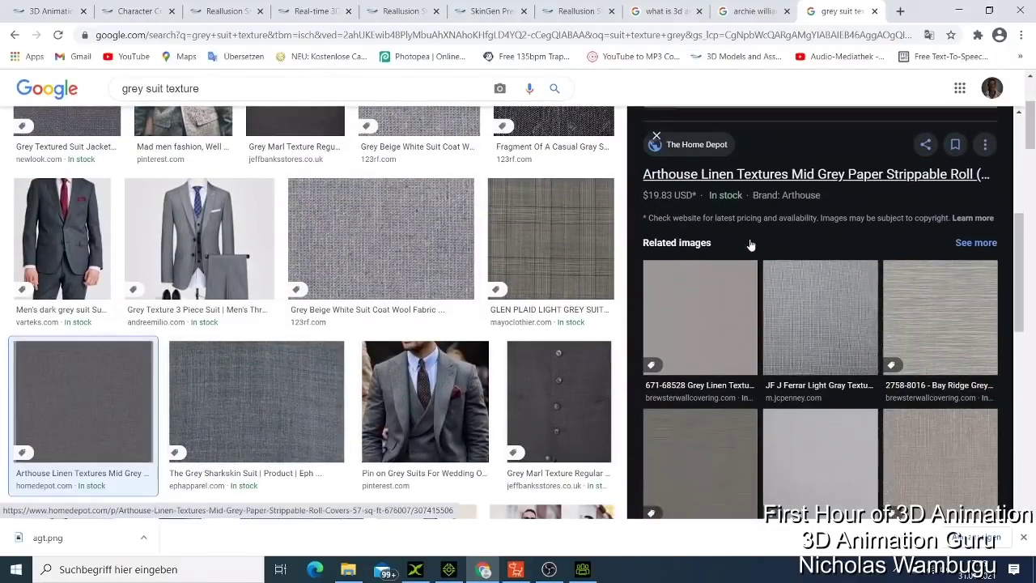
{"action": "left_click", "coordinate": [812, 306]}
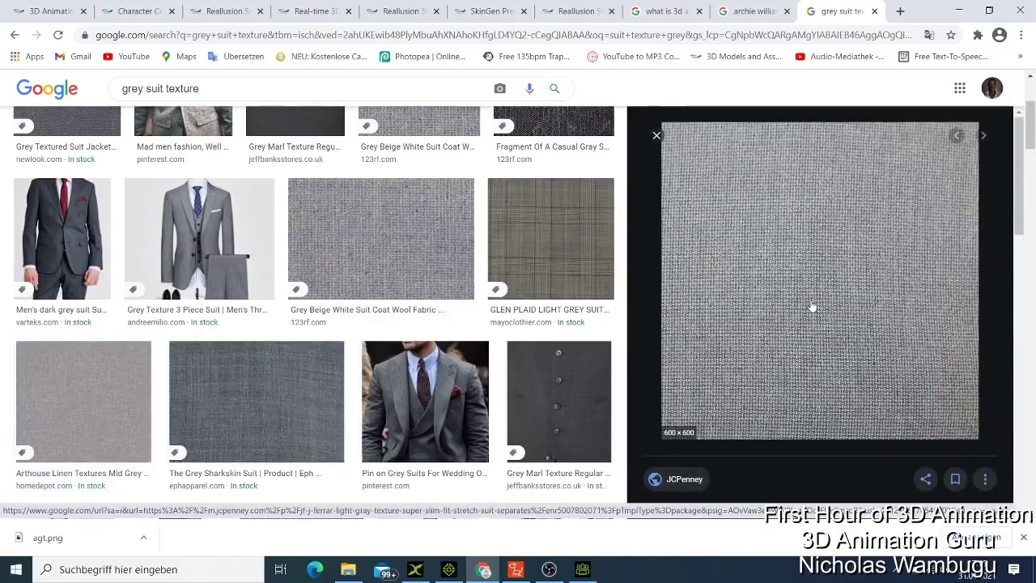
{"action": "scroll", "coordinate": [809, 305], "scroll_direction": "down", "scroll_amount": 4}
{"action": "scroll", "coordinate": [786, 180], "scroll_direction": "up", "scroll_amount": 3}
{"action": "right_click", "coordinate": [787, 177]}
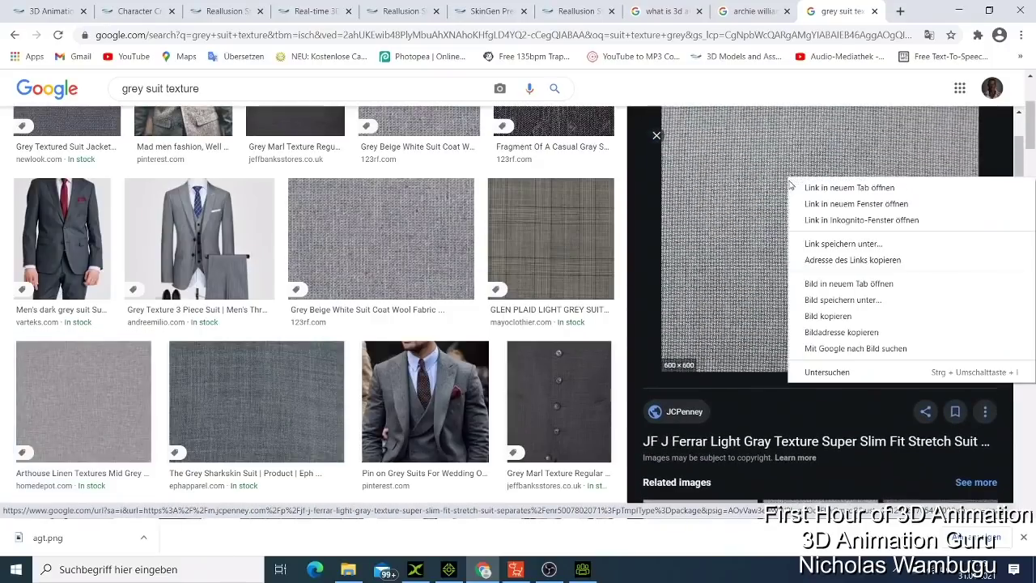
{"action": "left_click", "coordinate": [855, 301]}
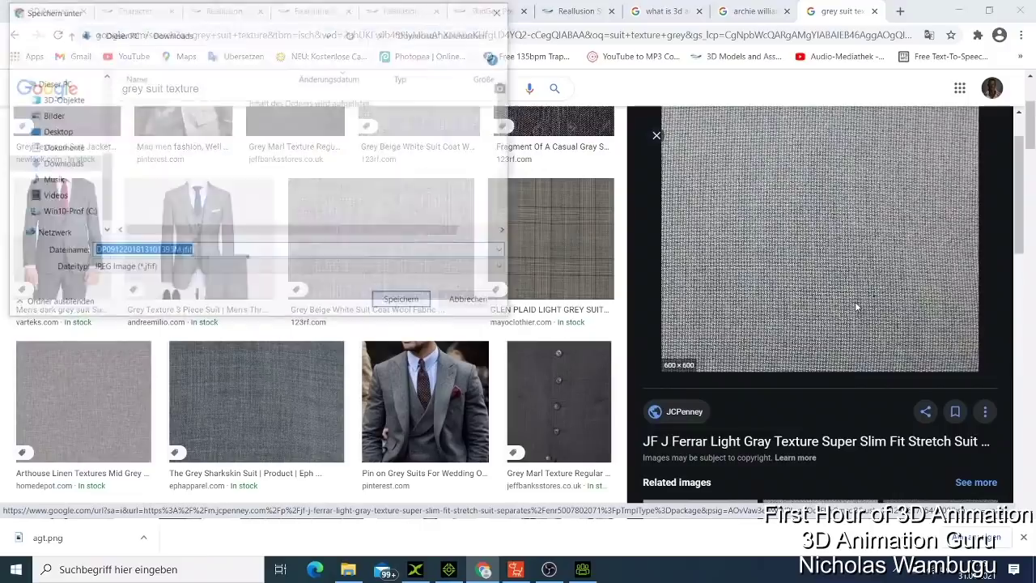
{"action": "left_click", "coordinate": [500, 11]}
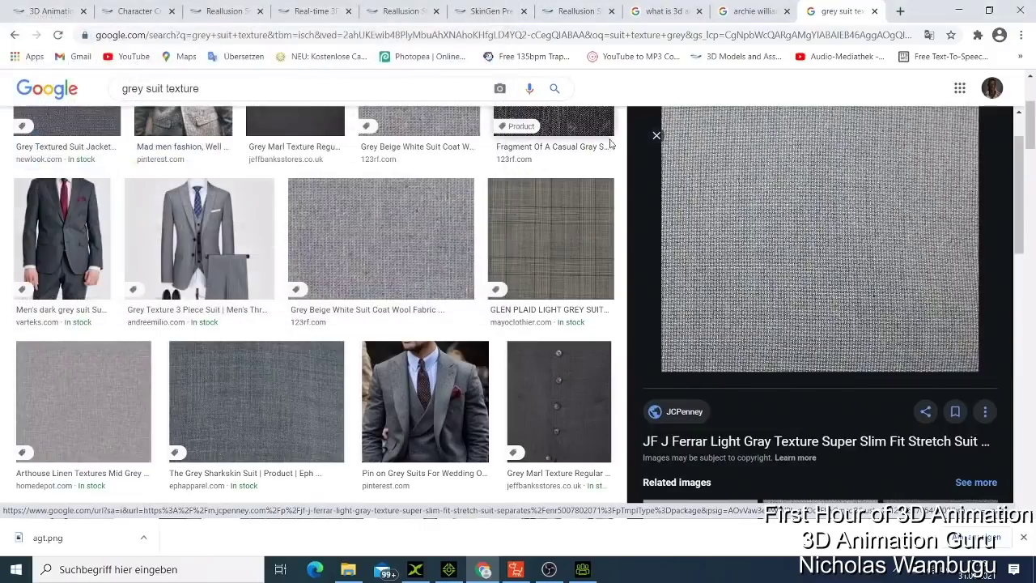
Preview the Grey knitted stretch fabric texture and cancel saving it.
{"action": "scroll", "coordinate": [817, 292], "scroll_direction": "down", "scroll_amount": 3}
{"action": "left_click", "coordinate": [722, 288]}
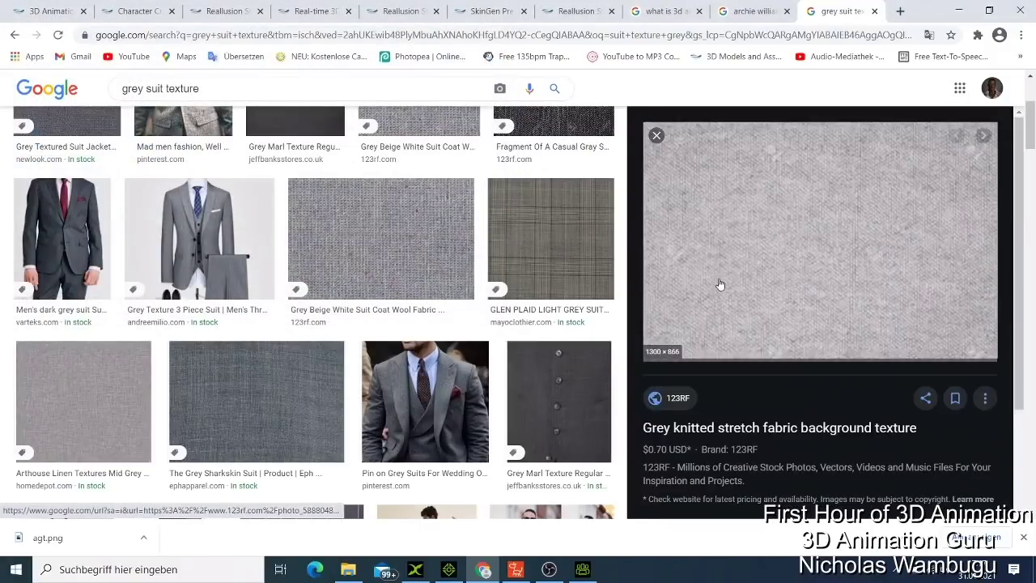
{"action": "right_click", "coordinate": [726, 256]}
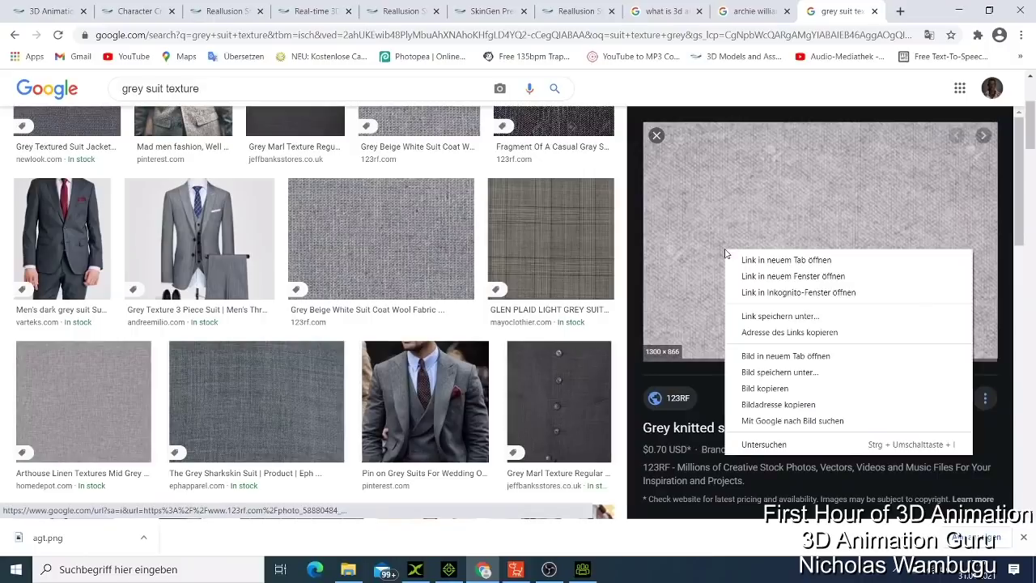
{"action": "left_click", "coordinate": [793, 370]}
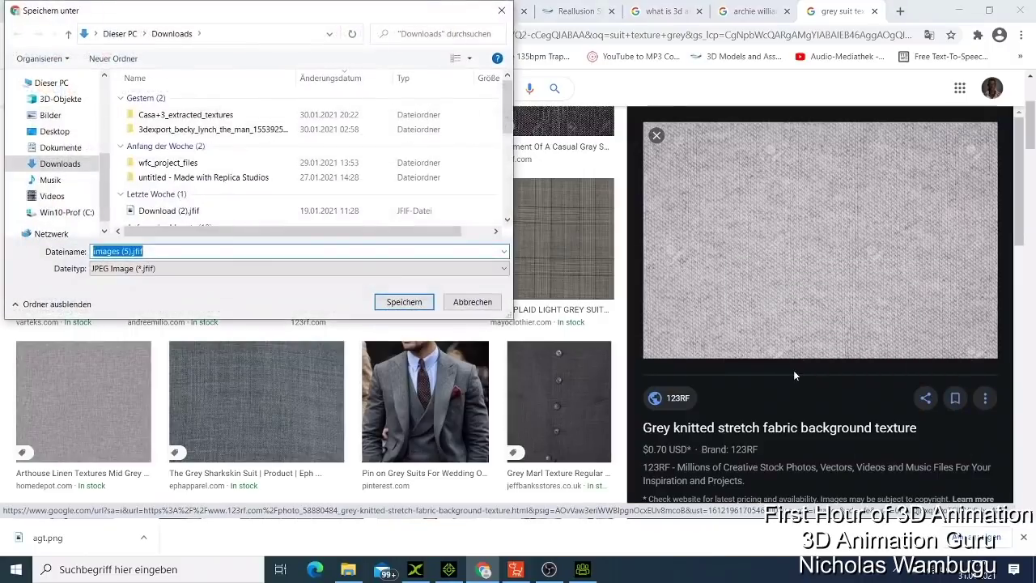
{"action": "left_click", "coordinate": [502, 13]}
{"action": "scroll", "coordinate": [810, 316], "scroll_direction": "down", "scroll_amount": 5}
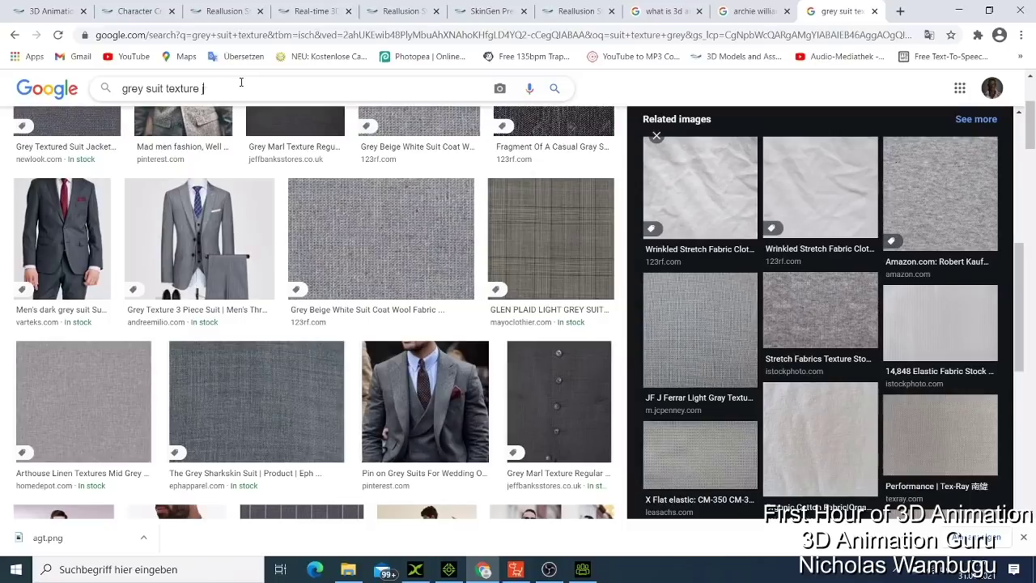
Remove the stray letter from the query, preview the light grey JF J Ferrar fabric, cancel saving.
{"action": "key", "text": "BackSpace"}
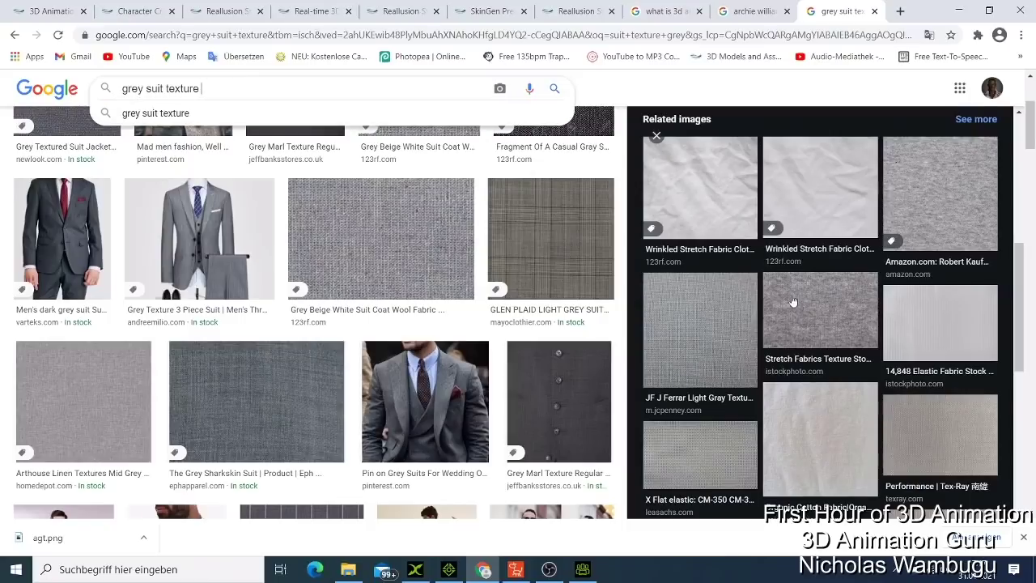
{"action": "scroll", "coordinate": [794, 301], "scroll_direction": "down", "scroll_amount": 5}
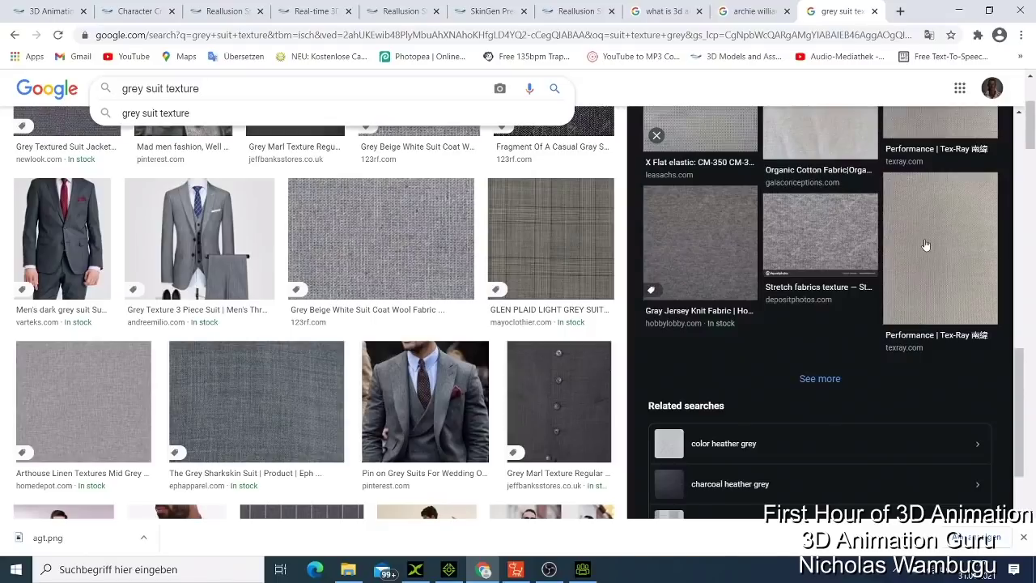
{"action": "scroll", "coordinate": [858, 275], "scroll_direction": "up", "scroll_amount": 1}
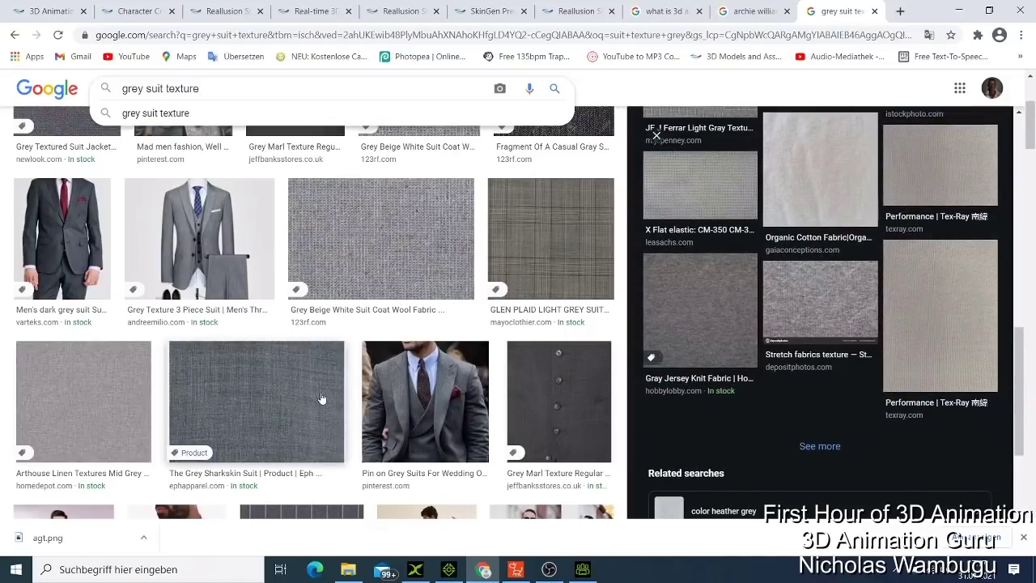
{"action": "scroll", "coordinate": [296, 396], "scroll_direction": "down", "scroll_amount": 6}
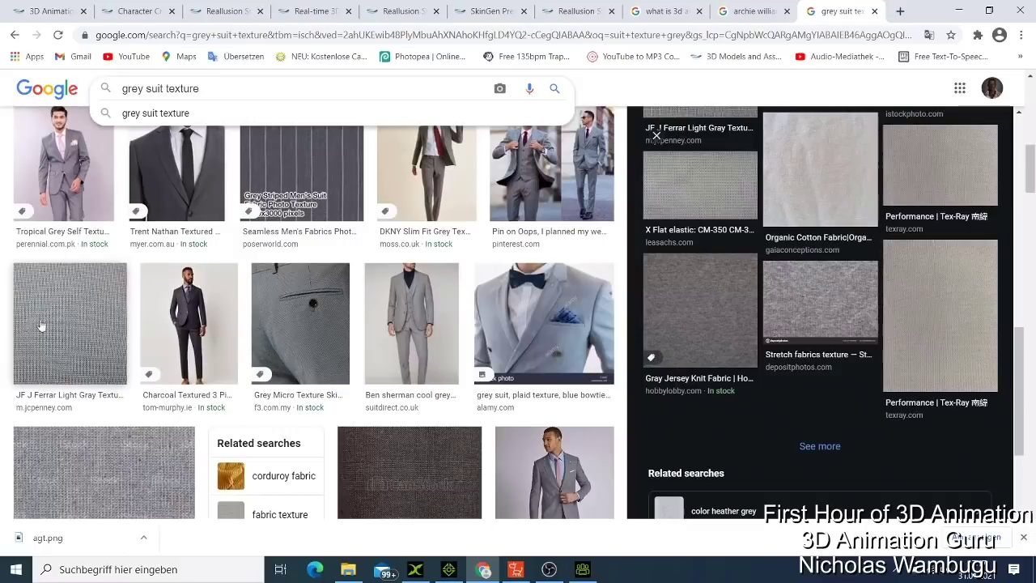
{"action": "left_click", "coordinate": [48, 322]}
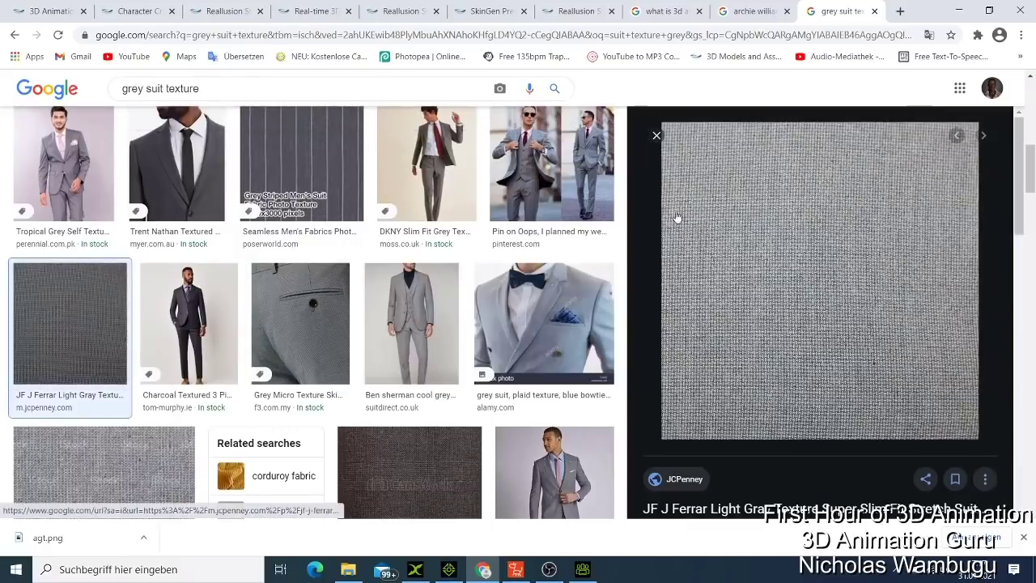
{"action": "right_click", "coordinate": [748, 249]}
{"action": "left_click", "coordinate": [831, 368]}
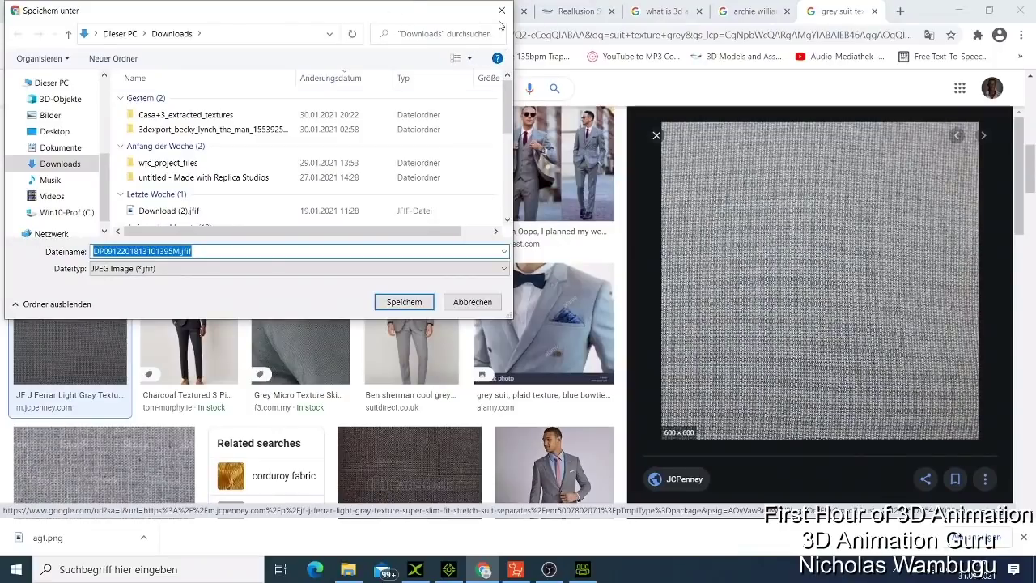
{"action": "left_click", "coordinate": [501, 11]}
{"action": "scroll", "coordinate": [450, 157], "scroll_direction": "up", "scroll_amount": 5}
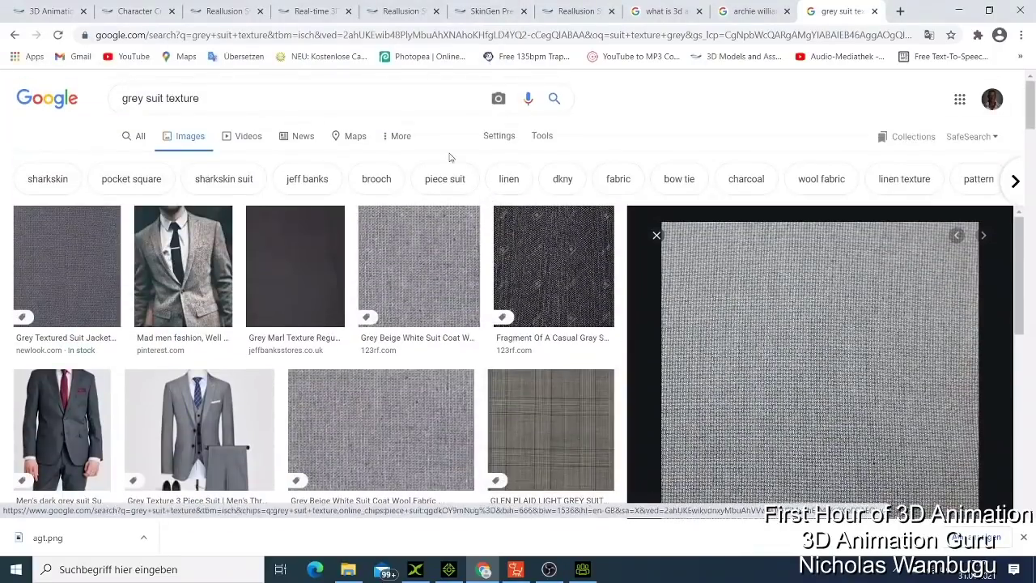
{"action": "left_click", "coordinate": [146, 99]}
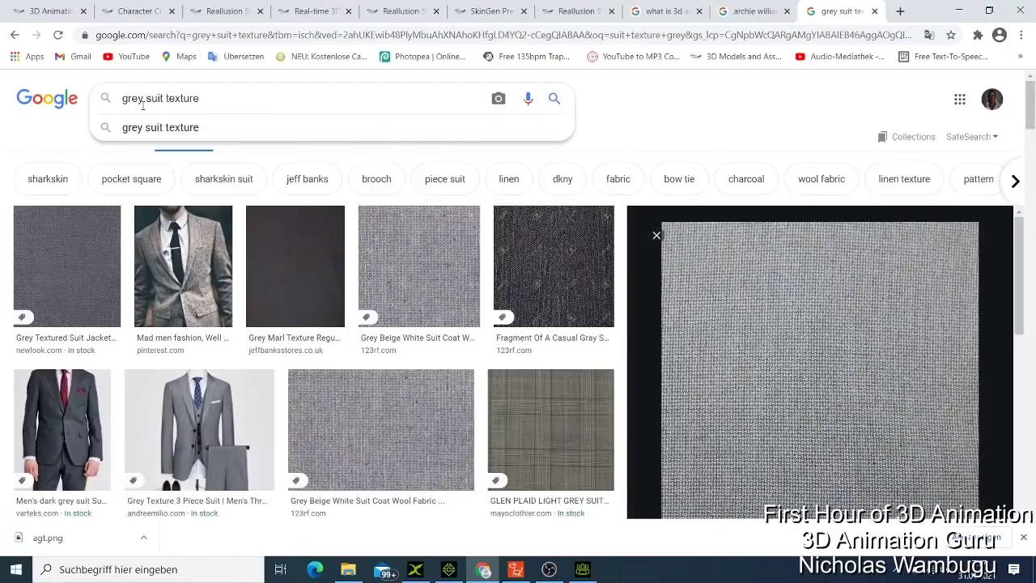
Drop 'grey' from the query and search for 'suit texture png' images.
{"action": "key", "text": "BackSpace"}
{"action": "key", "text": "BackSpace"}
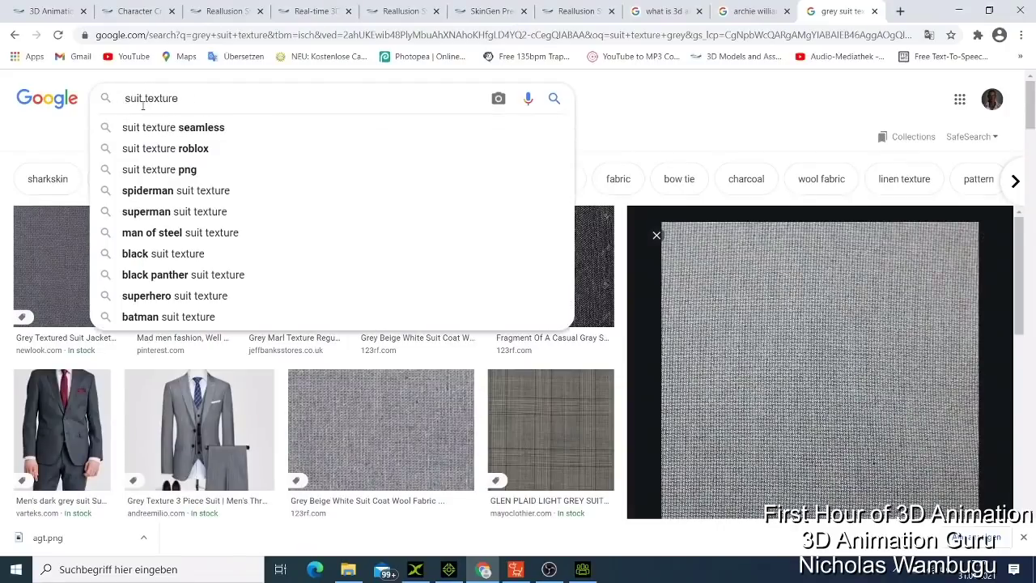
{"action": "left_click", "coordinate": [185, 177]}
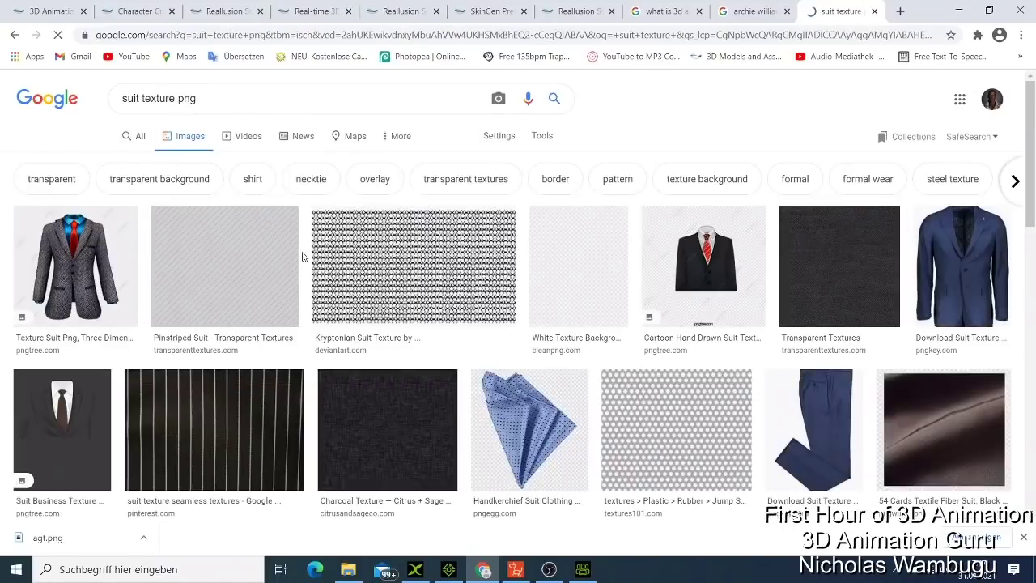
{"action": "scroll", "coordinate": [308, 257], "scroll_direction": "down", "scroll_amount": 7}
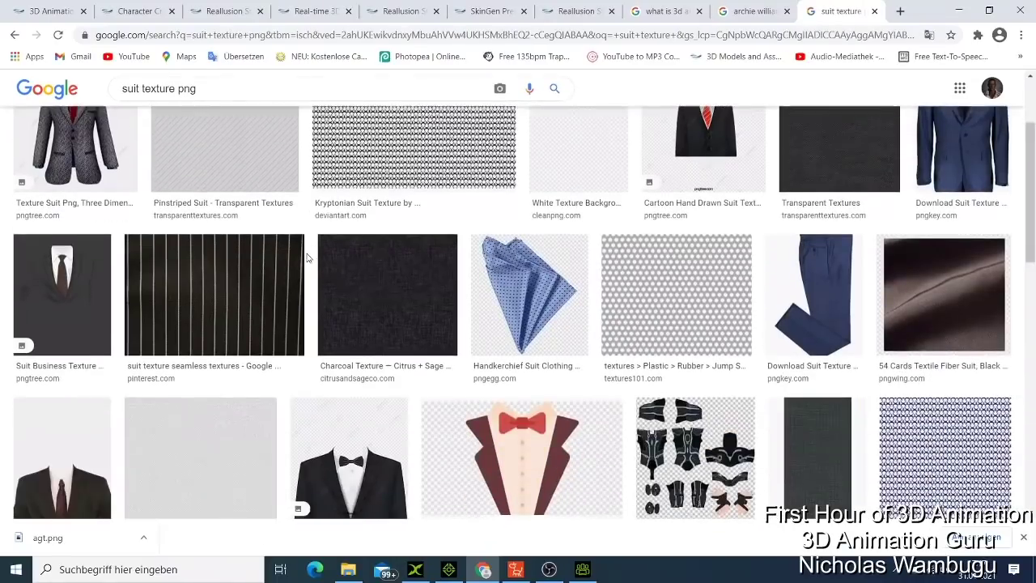
{"action": "scroll", "coordinate": [308, 257], "scroll_direction": "up", "scroll_amount": 8}
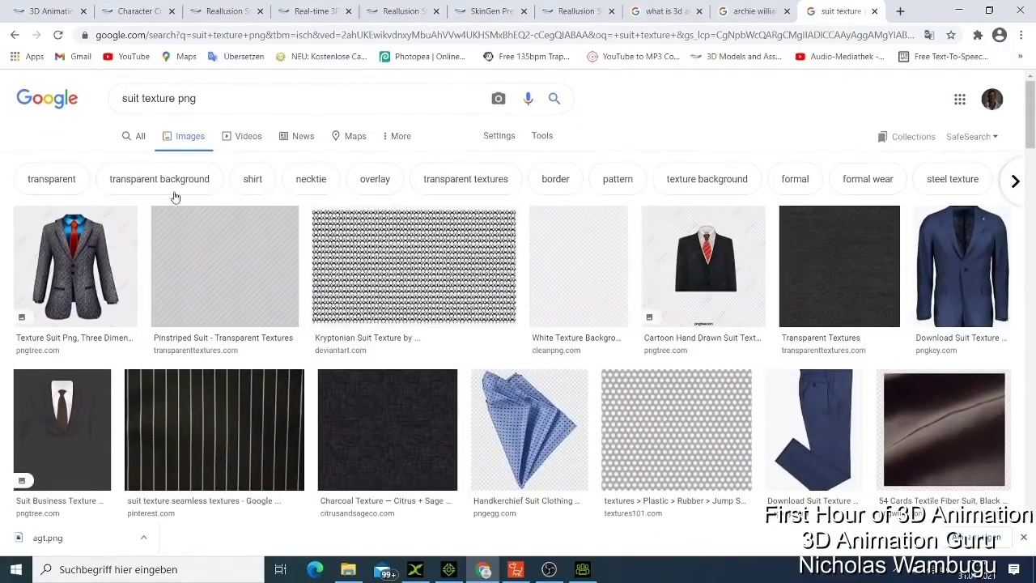
Search for plain 'suit texture' and scroll through the fabric results.
{"action": "left_click", "coordinate": [209, 99]}
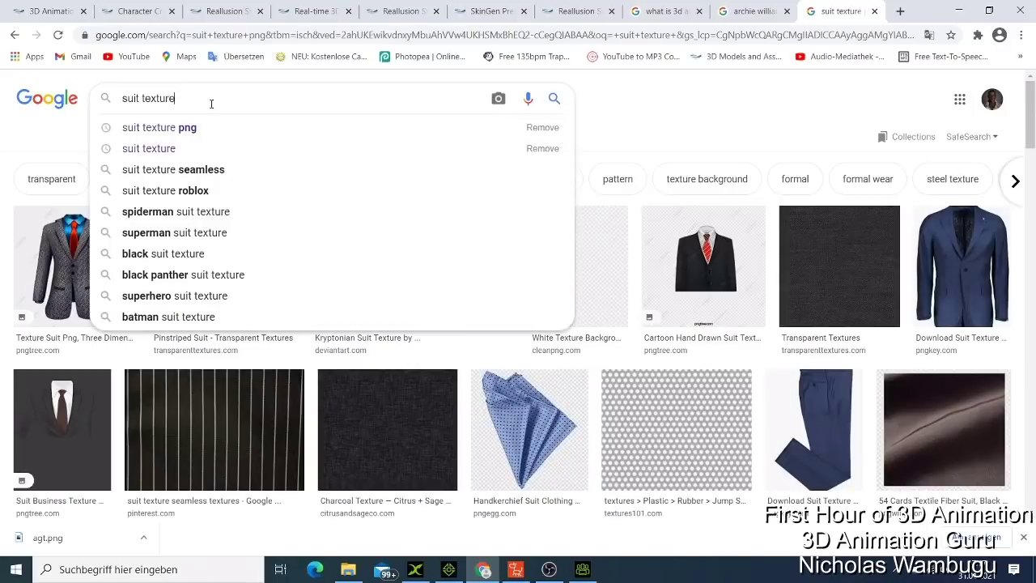
{"action": "left_click", "coordinate": [181, 150]}
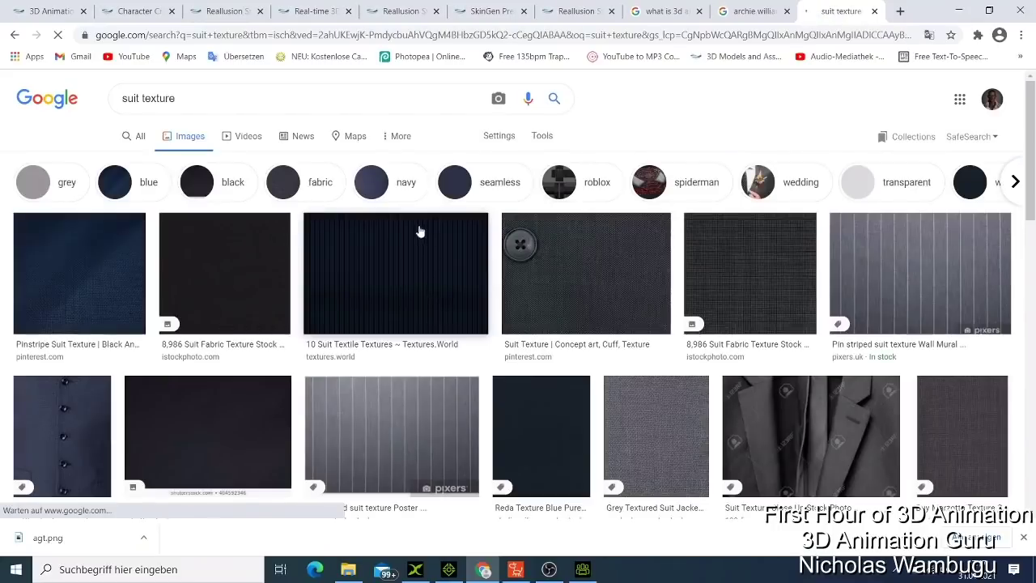
{"action": "scroll", "coordinate": [698, 392], "scroll_direction": "down", "scroll_amount": 3}
{"action": "scroll", "coordinate": [572, 388], "scroll_direction": "down", "scroll_amount": 4}
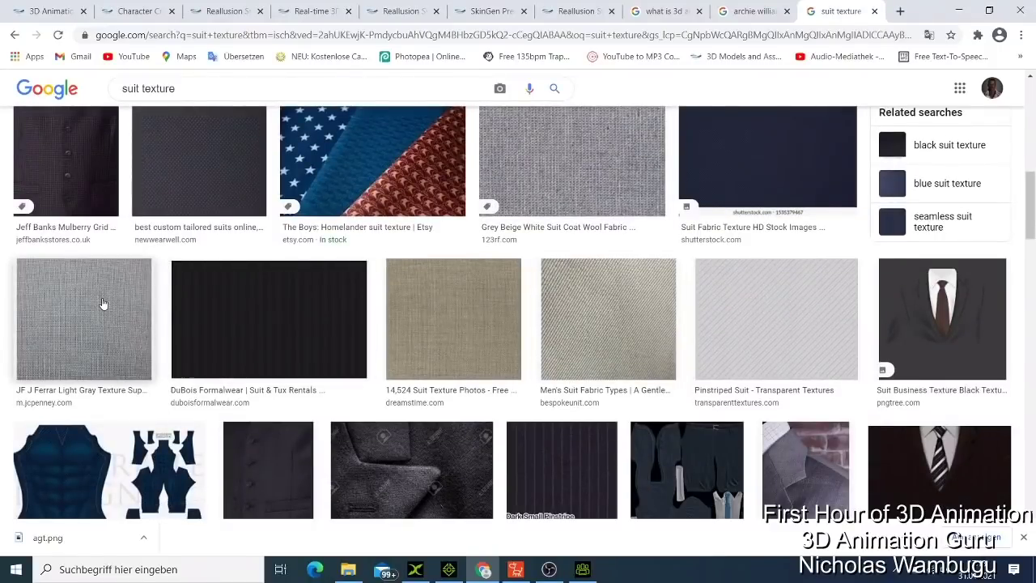
{"action": "scroll", "coordinate": [101, 302], "scroll_direction": "up", "scroll_amount": 1}
{"action": "scroll", "coordinate": [113, 312], "scroll_direction": "down", "scroll_amount": 5}
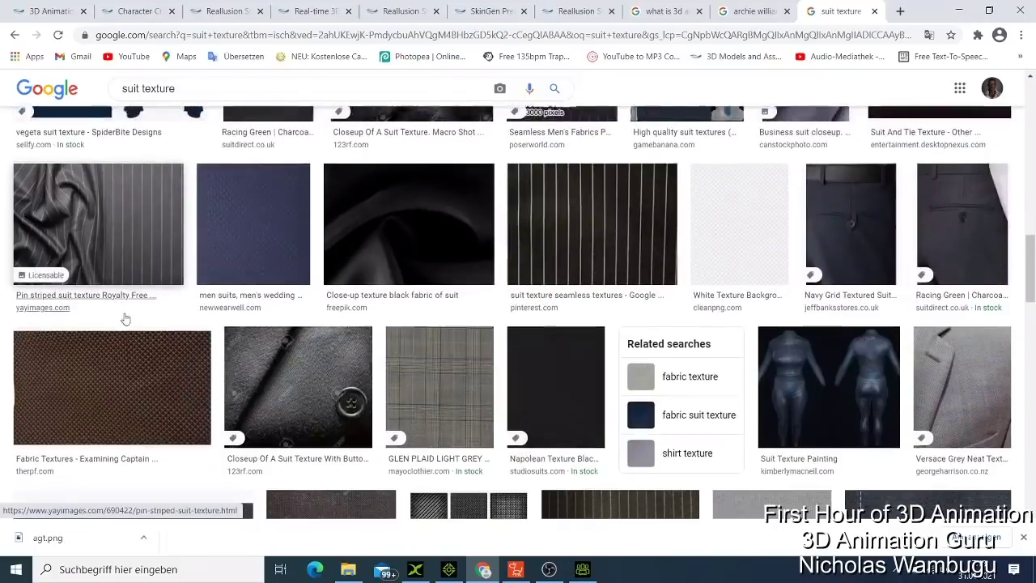
{"action": "scroll", "coordinate": [125, 320], "scroll_direction": "down", "scroll_amount": 8}
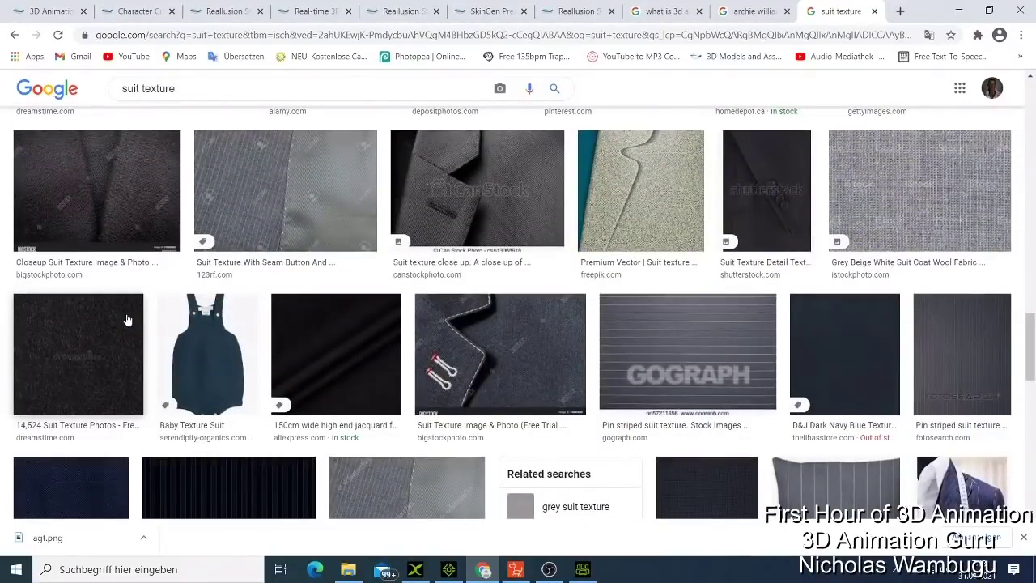
{"action": "scroll", "coordinate": [129, 321], "scroll_direction": "down", "scroll_amount": 4}
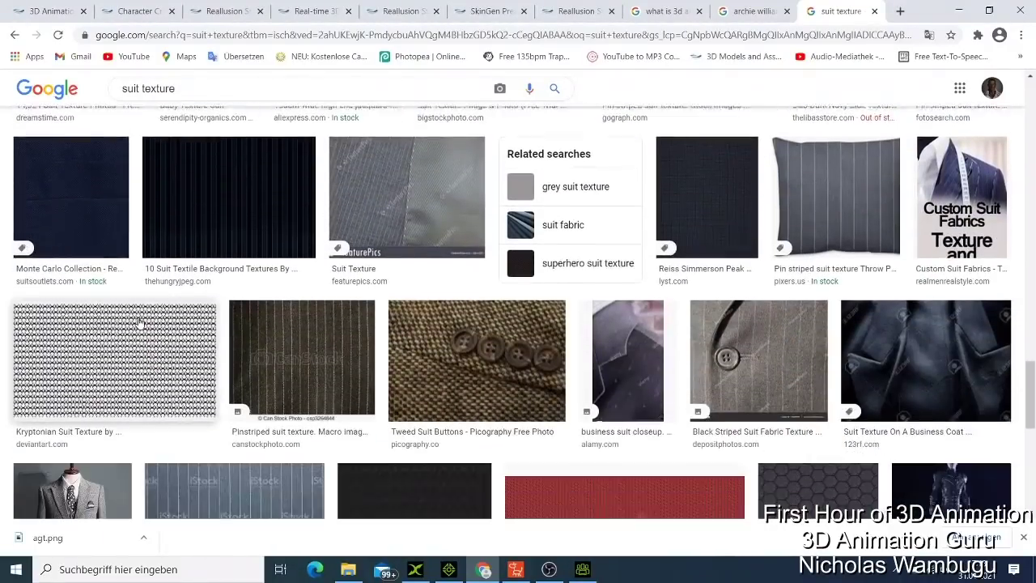
{"action": "scroll", "coordinate": [141, 320], "scroll_direction": "down", "scroll_amount": 8}
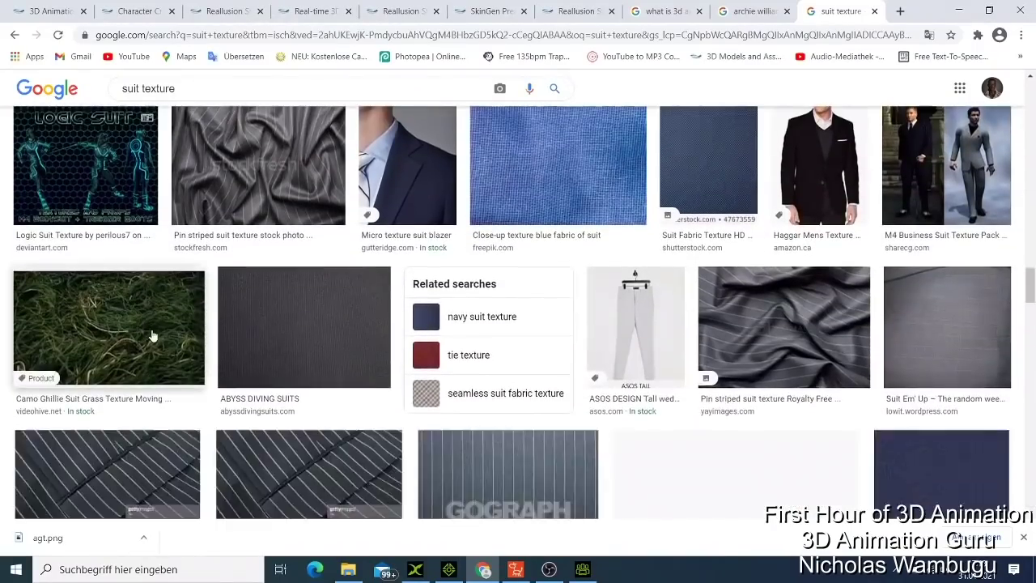
{"action": "scroll", "coordinate": [152, 332], "scroll_direction": "up", "scroll_amount": 1}
{"action": "scroll", "coordinate": [151, 329], "scroll_direction": "down", "scroll_amount": 5}
{"action": "scroll", "coordinate": [162, 327], "scroll_direction": "up", "scroll_amount": 7}
{"action": "scroll", "coordinate": [186, 325], "scroll_direction": "down", "scroll_amount": 10}
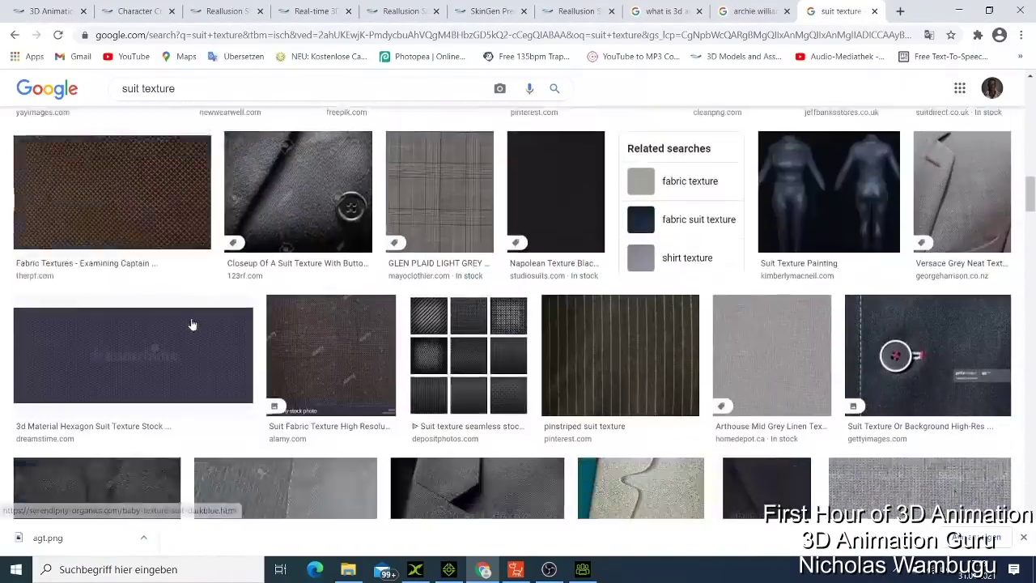
{"action": "scroll", "coordinate": [191, 325], "scroll_direction": "up", "scroll_amount": 15}
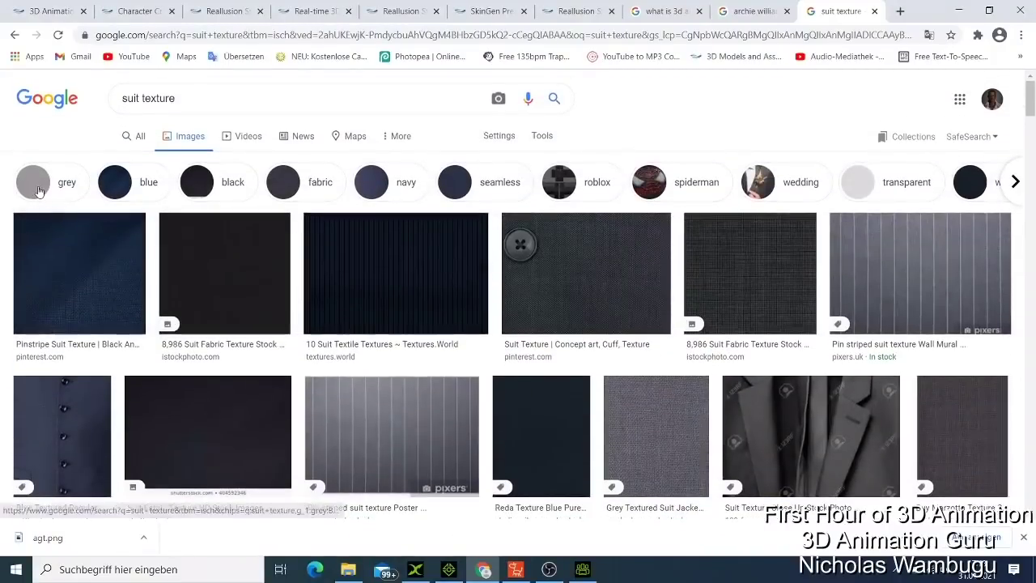
Filter to grey suit textures and save The Grey Sharkskin Suit image to Downloads.
{"action": "left_click", "coordinate": [37, 191]}
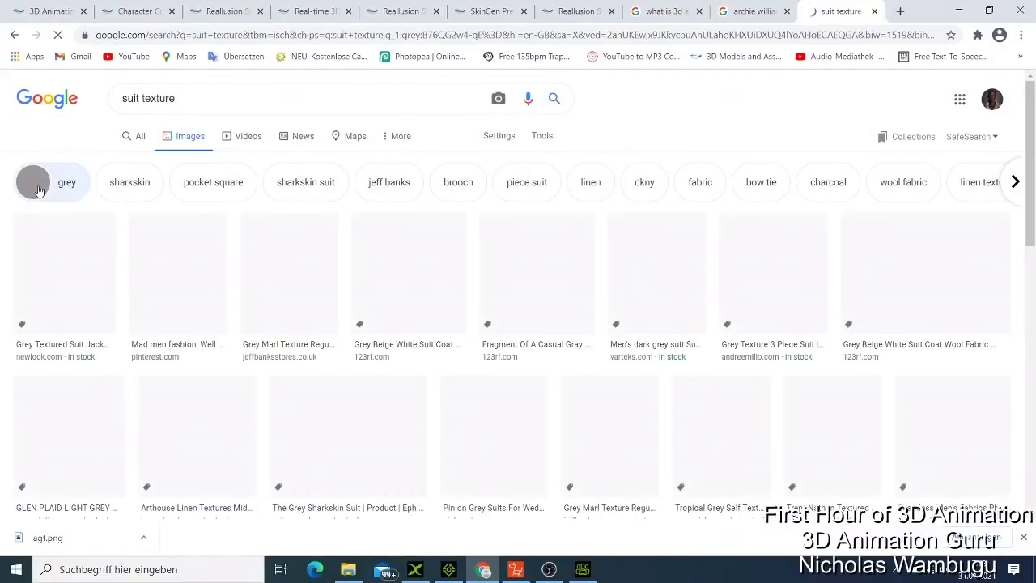
{"action": "scroll", "coordinate": [525, 288], "scroll_direction": "down", "scroll_amount": 2}
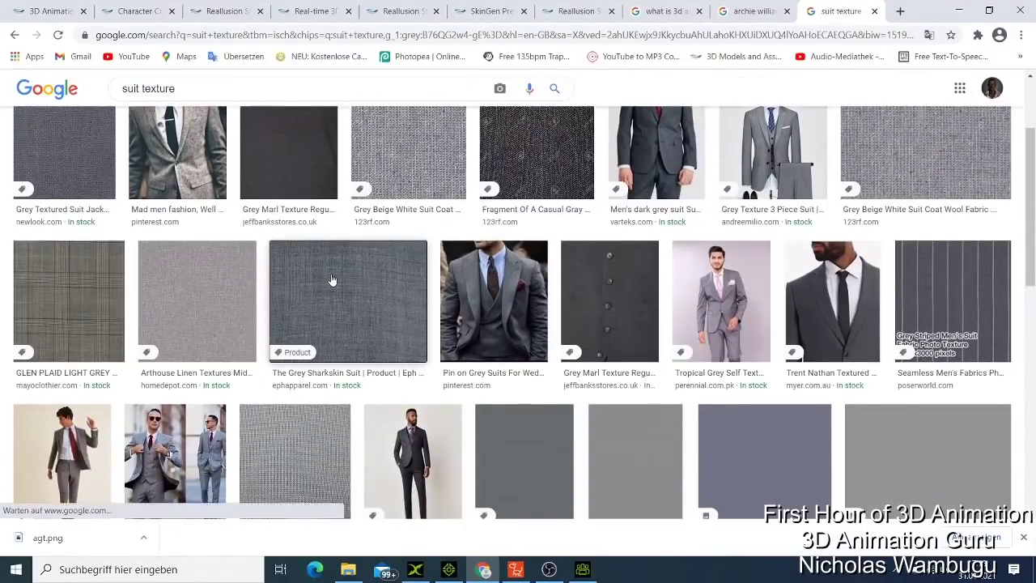
{"action": "left_click", "coordinate": [330, 279]}
{"action": "right_click", "coordinate": [766, 308]}
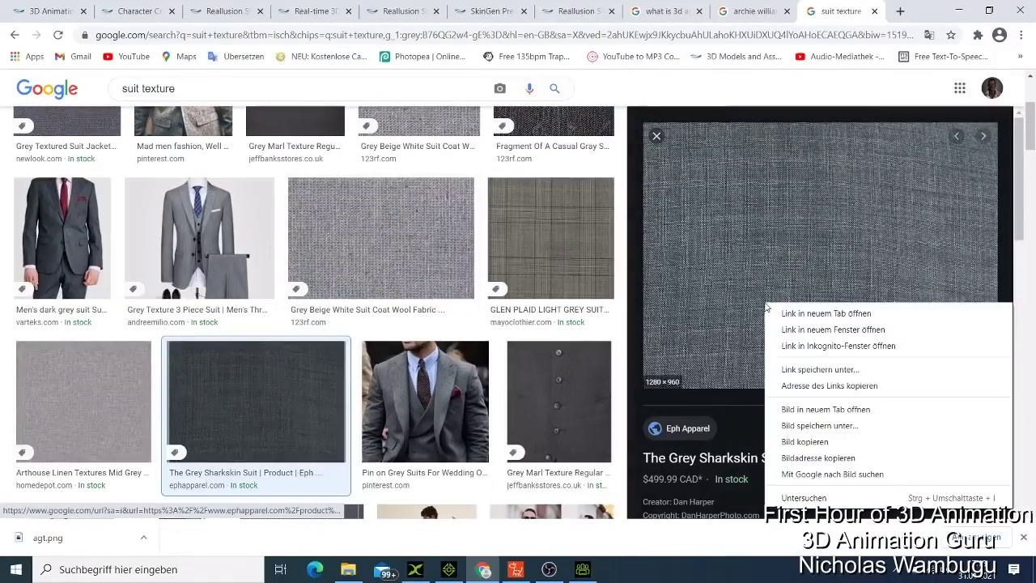
{"action": "left_click", "coordinate": [807, 427]}
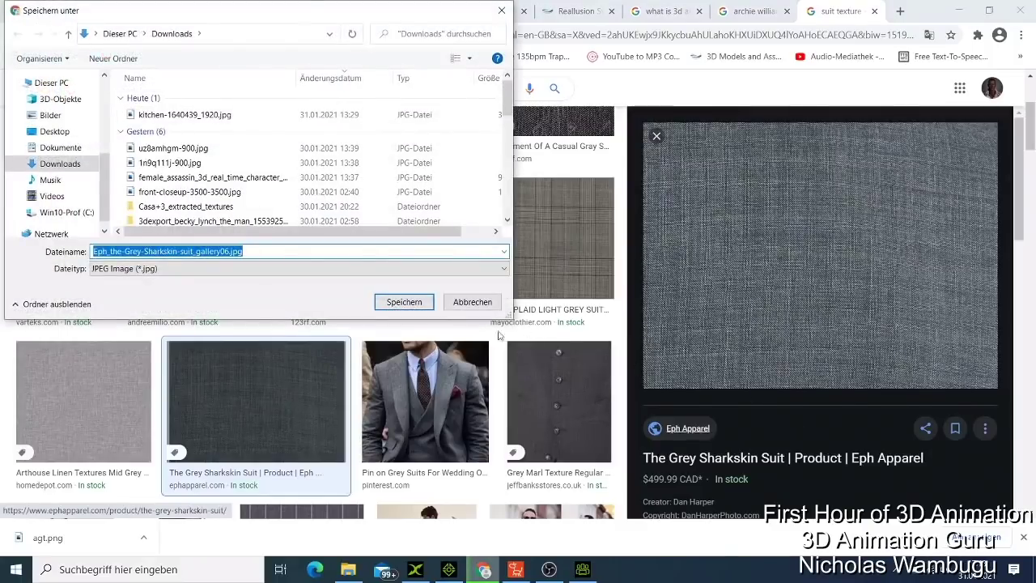
{"action": "left_click", "coordinate": [382, 303]}
Start saving a related grey fabric image, then cancel the save.
{"action": "scroll", "coordinate": [725, 275], "scroll_direction": "down", "scroll_amount": 4}
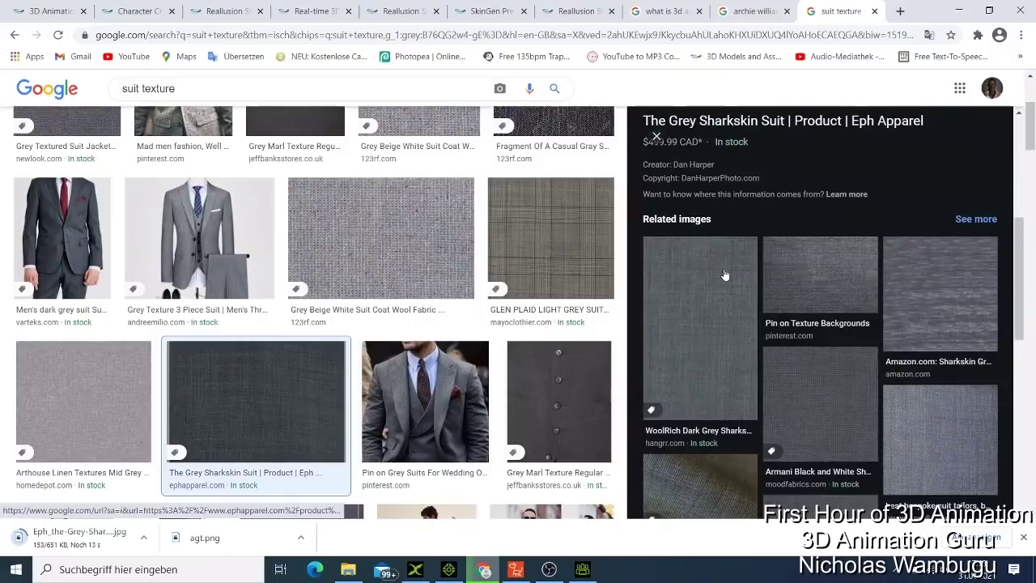
{"action": "scroll", "coordinate": [760, 326], "scroll_direction": "down", "scroll_amount": 5}
{"action": "left_click", "coordinate": [908, 228]}
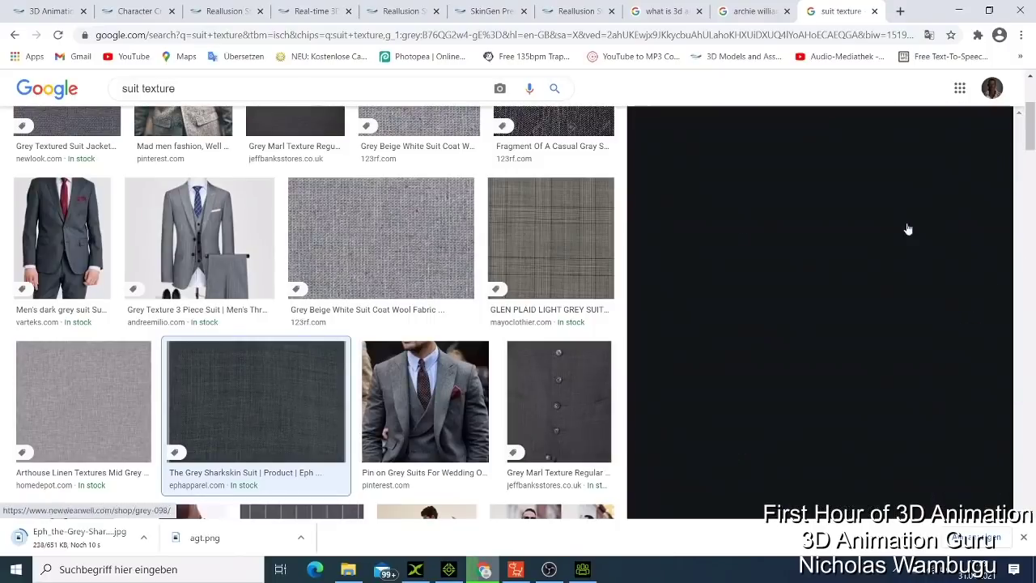
{"action": "right_click", "coordinate": [834, 251]}
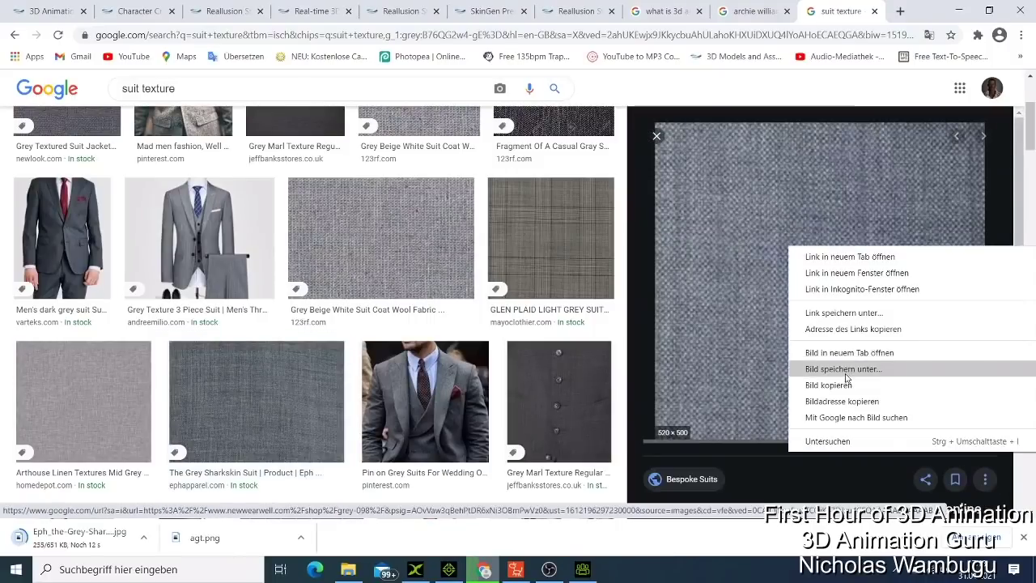
{"action": "left_click", "coordinate": [844, 369]}
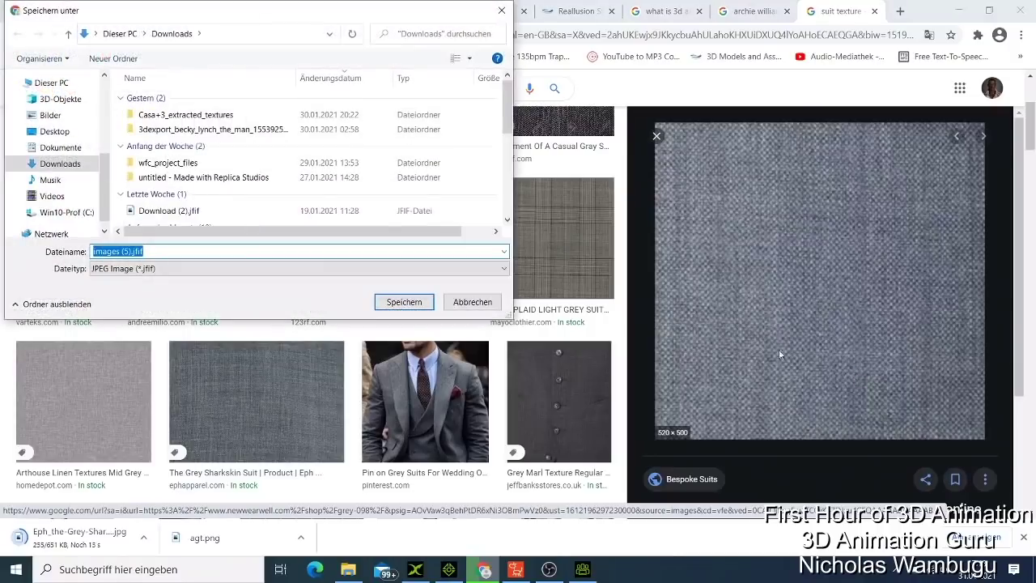
{"action": "left_click", "coordinate": [502, 12]}
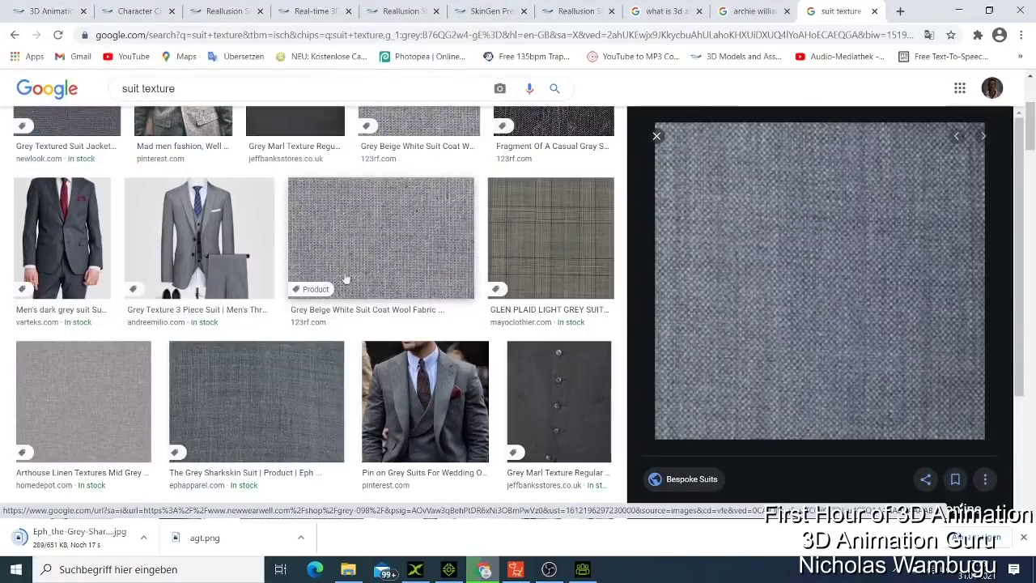
Save the Home Depot Arthouse Linen mid grey texture image to Downloads.
{"action": "left_click", "coordinate": [133, 409]}
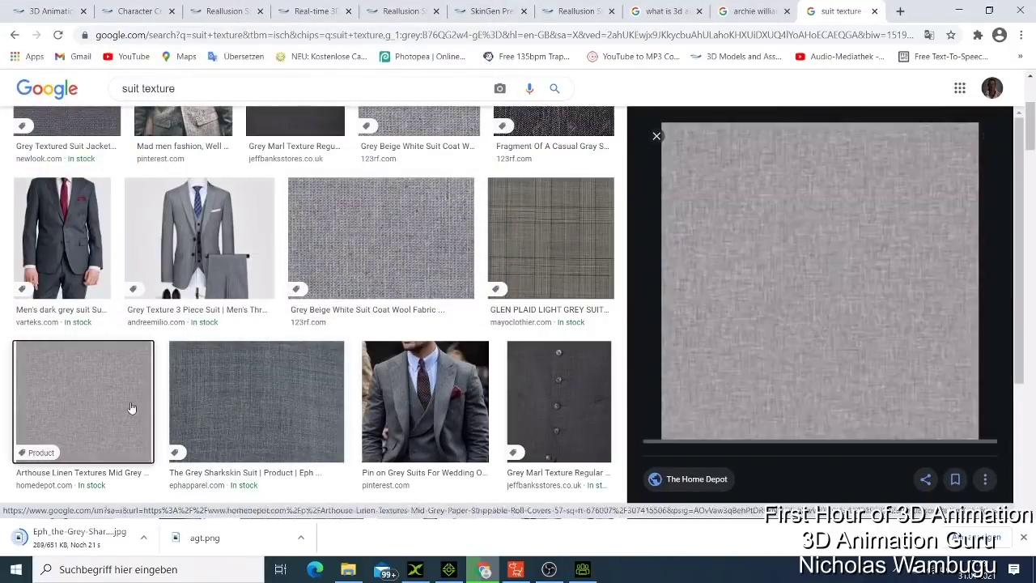
{"action": "right_click", "coordinate": [820, 206]}
{"action": "left_click", "coordinate": [857, 335]}
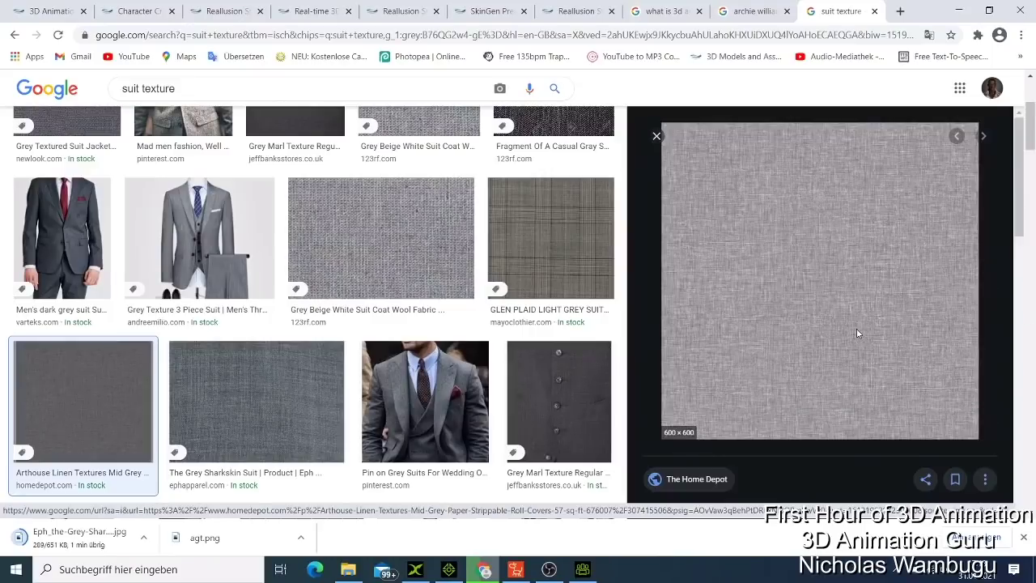
{"action": "left_click", "coordinate": [404, 305]}
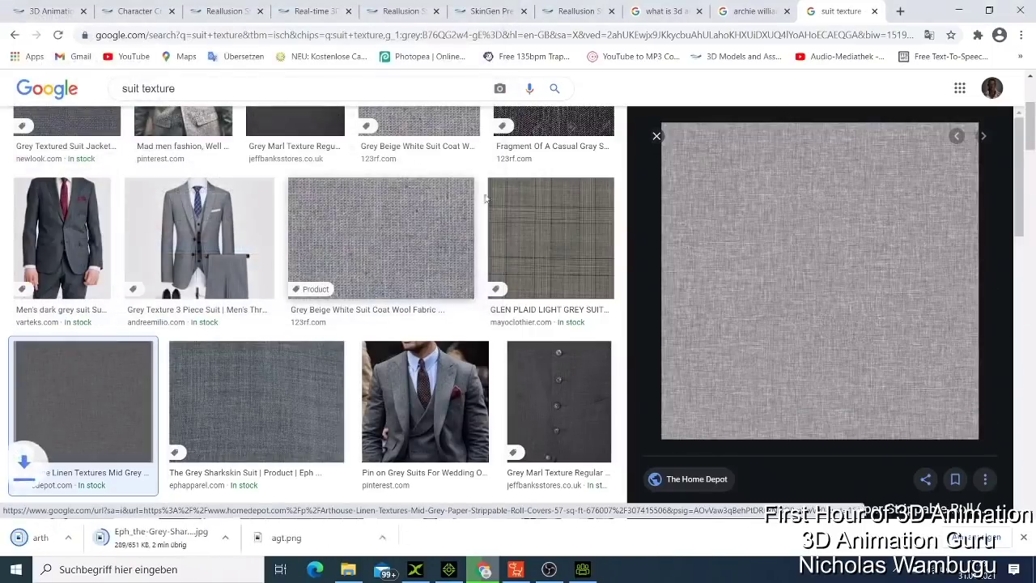
Back in Character Creator, select the Business Suit's Diffuse slot and pick the Grey Sharkskin image.
{"action": "left_click", "coordinate": [961, 10]}
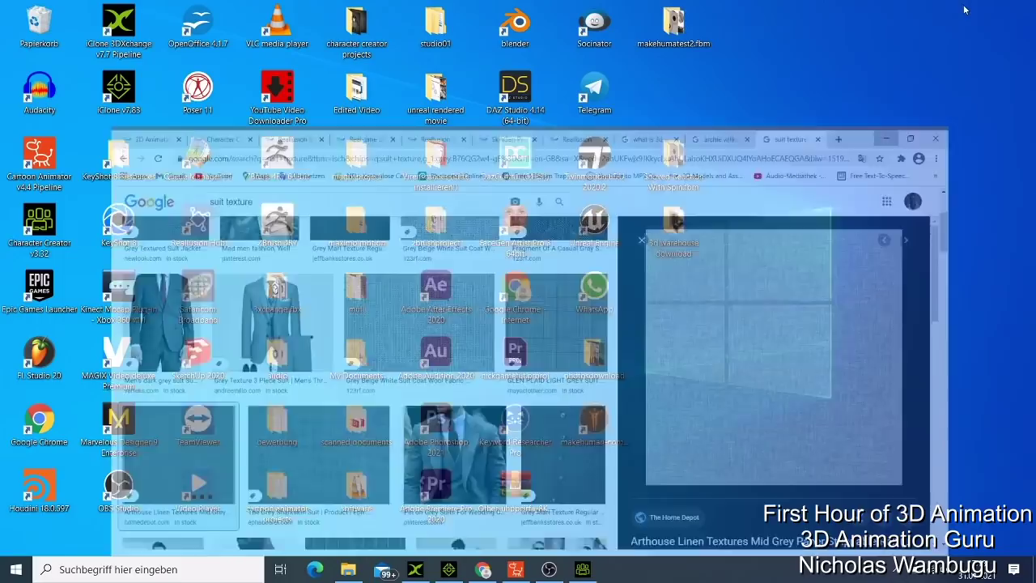
{"action": "left_click", "coordinate": [580, 569]}
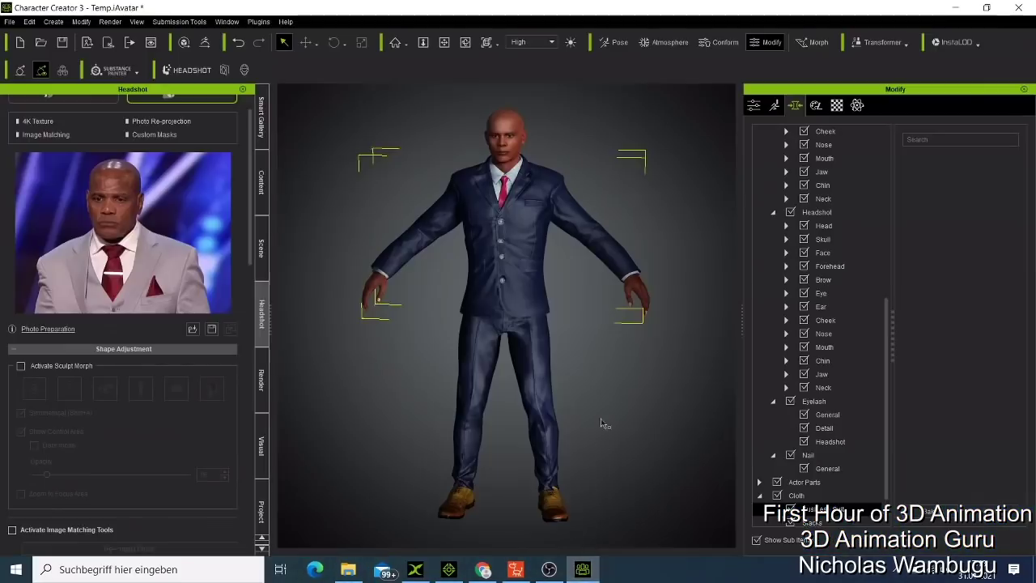
{"action": "left_click", "coordinate": [261, 249]}
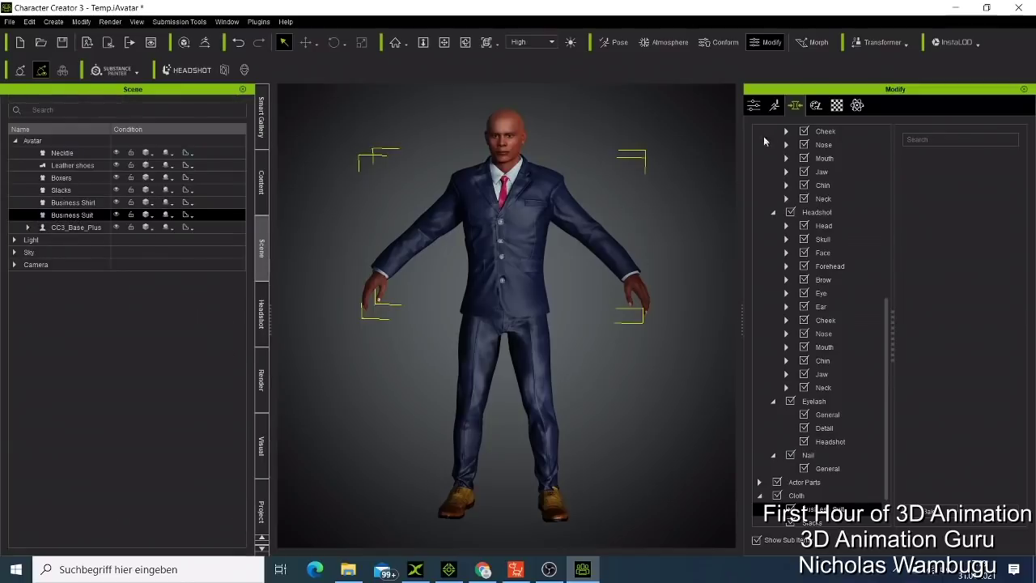
{"action": "left_click", "coordinate": [837, 105]}
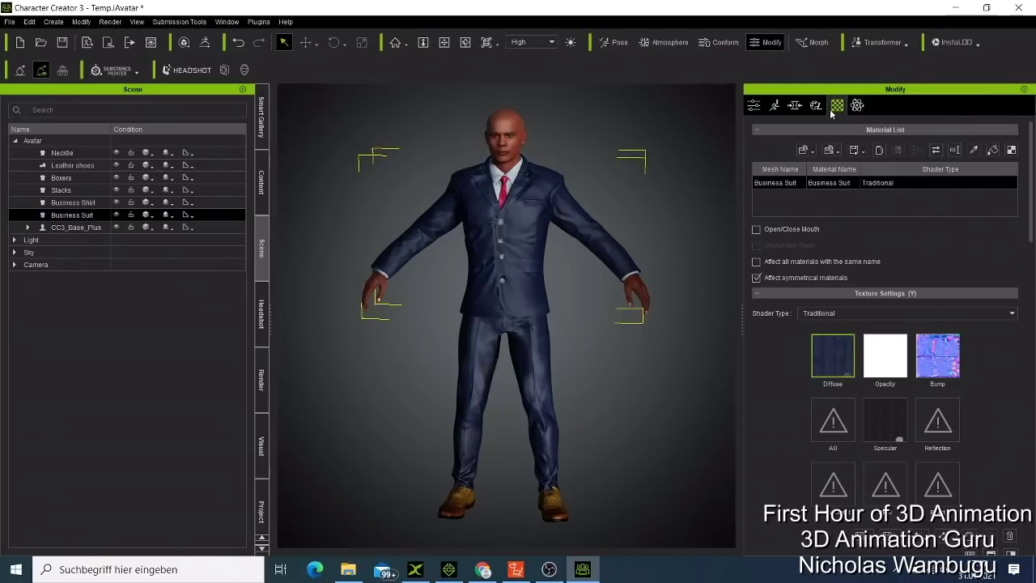
{"action": "scroll", "coordinate": [888, 303], "scroll_direction": "down", "scroll_amount": 2}
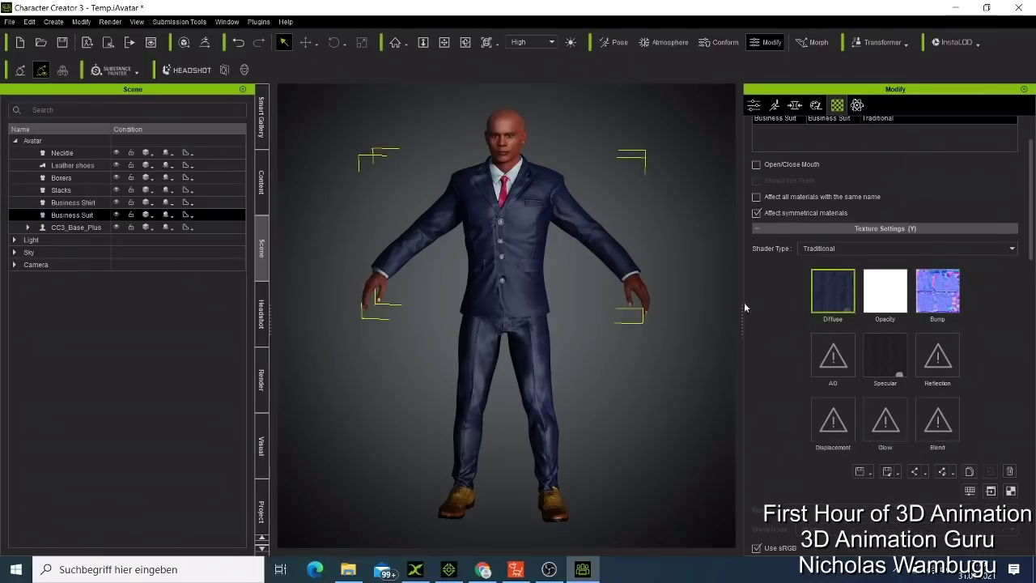
{"action": "double_click", "coordinate": [827, 301]}
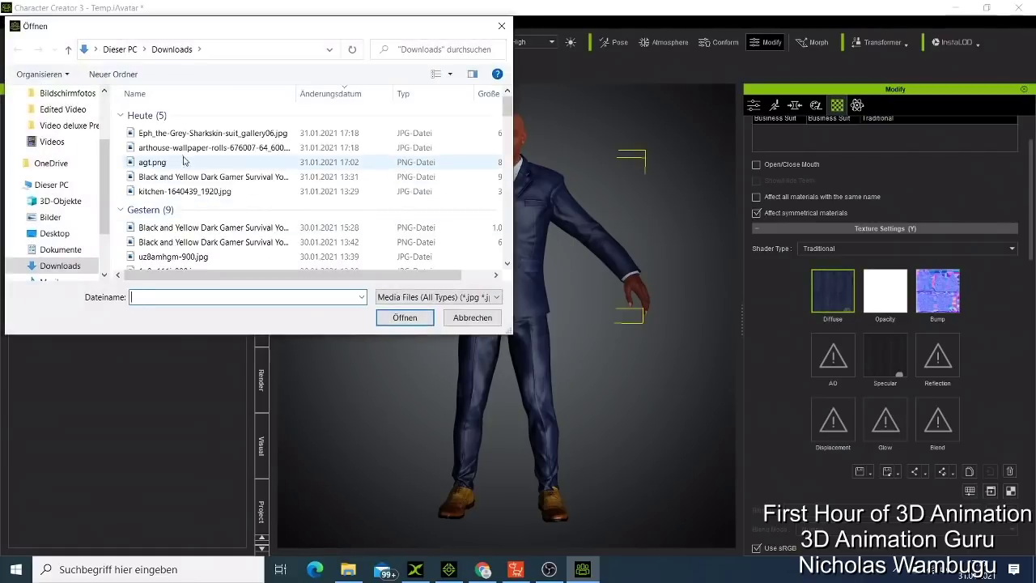
{"action": "left_click", "coordinate": [191, 134]}
Load the Grey Sharkskin image as the suit's Diffuse texture and as a grayscale Bump map.
{"action": "left_click", "coordinate": [385, 319]}
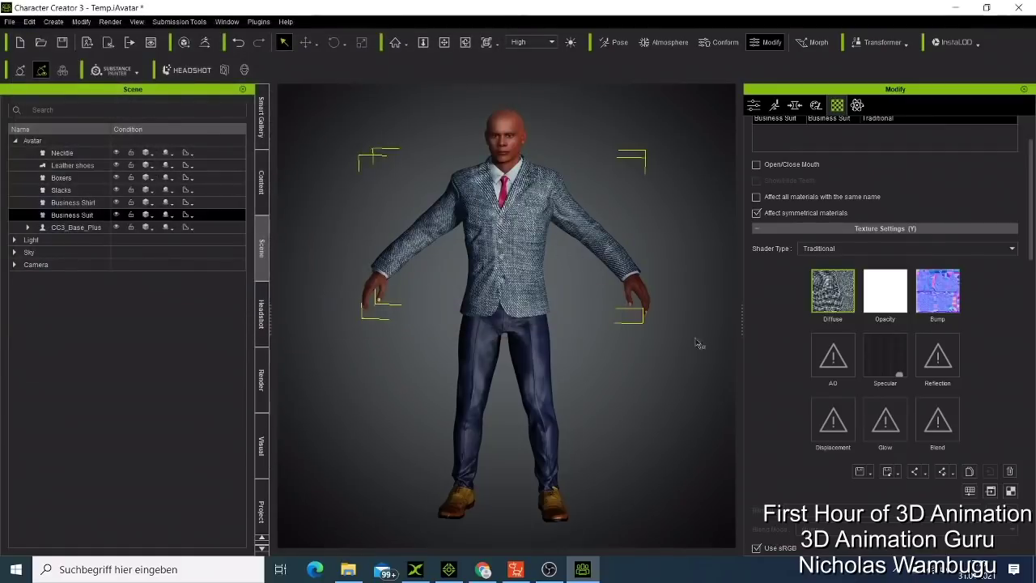
{"action": "double_click", "coordinate": [930, 298]}
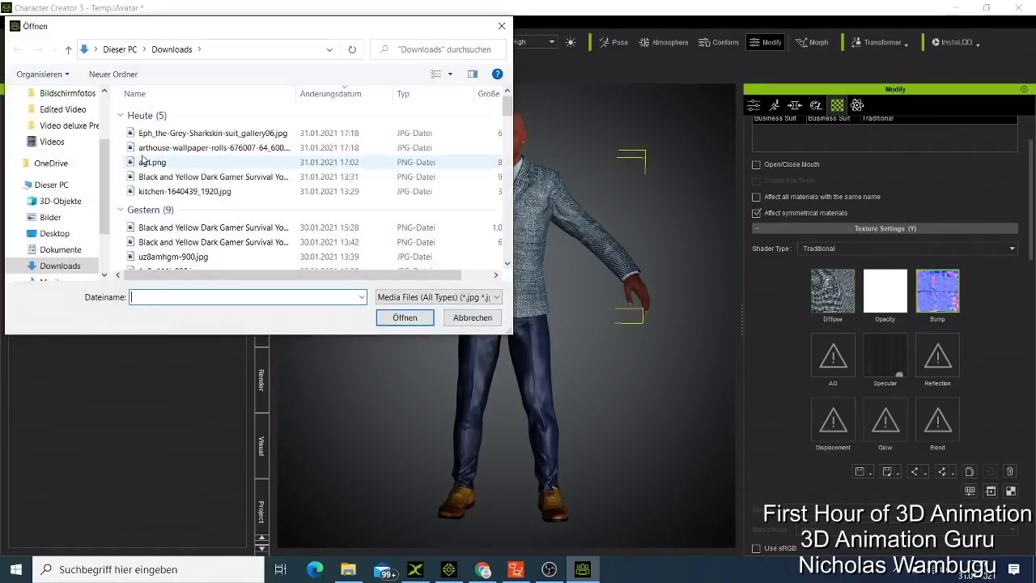
{"action": "left_click", "coordinate": [146, 136]}
{"action": "left_click", "coordinate": [385, 317]}
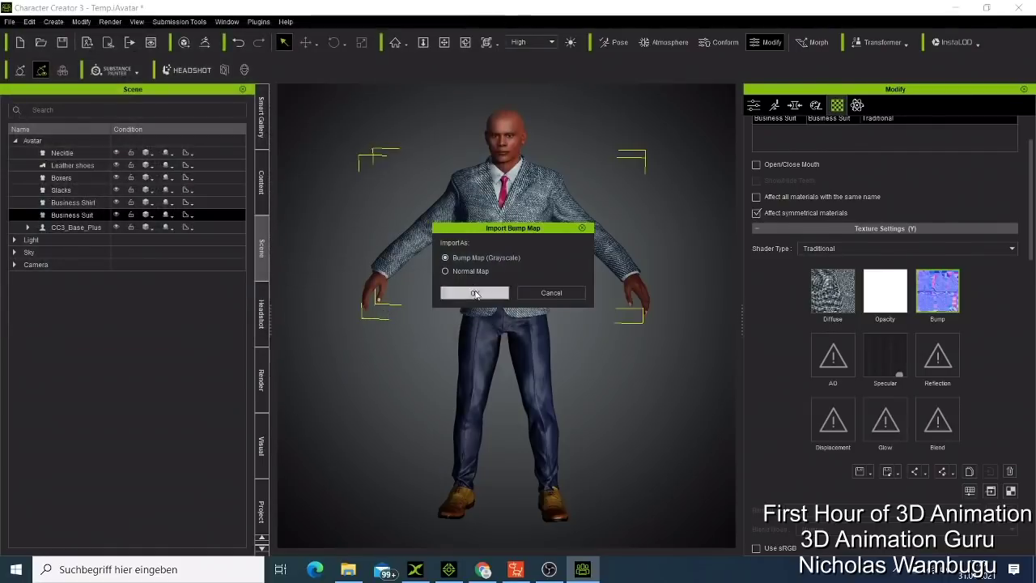
{"action": "left_click", "coordinate": [475, 293]}
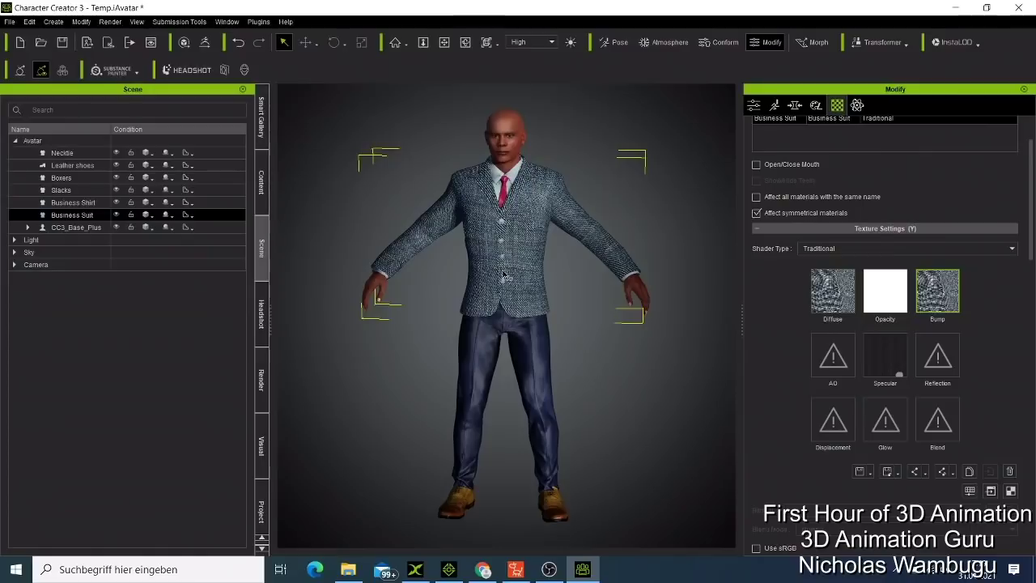
{"action": "scroll", "coordinate": [501, 269], "scroll_direction": "up", "scroll_amount": 5}
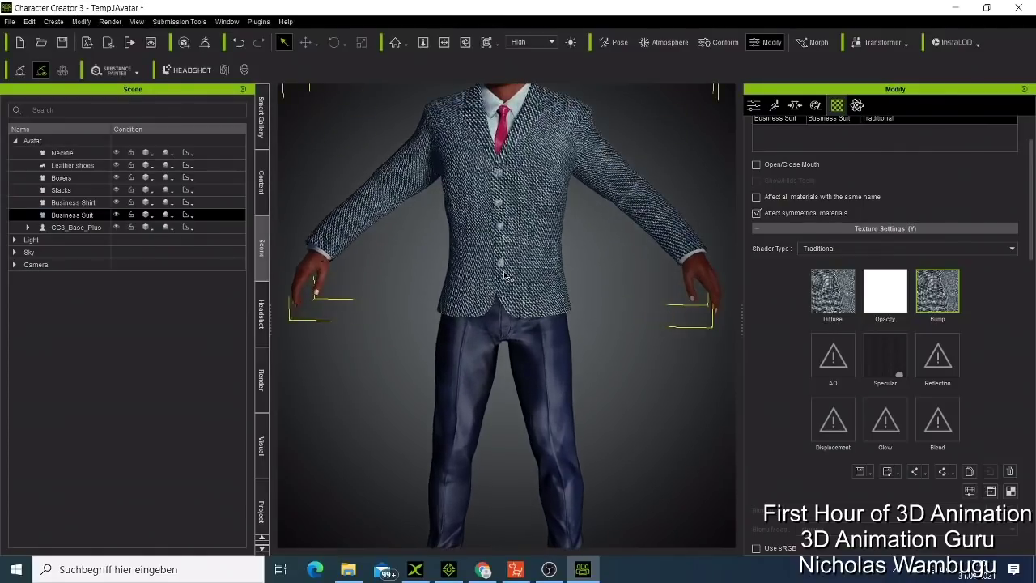
{"action": "scroll", "coordinate": [503, 274], "scroll_direction": "down", "scroll_amount": 5}
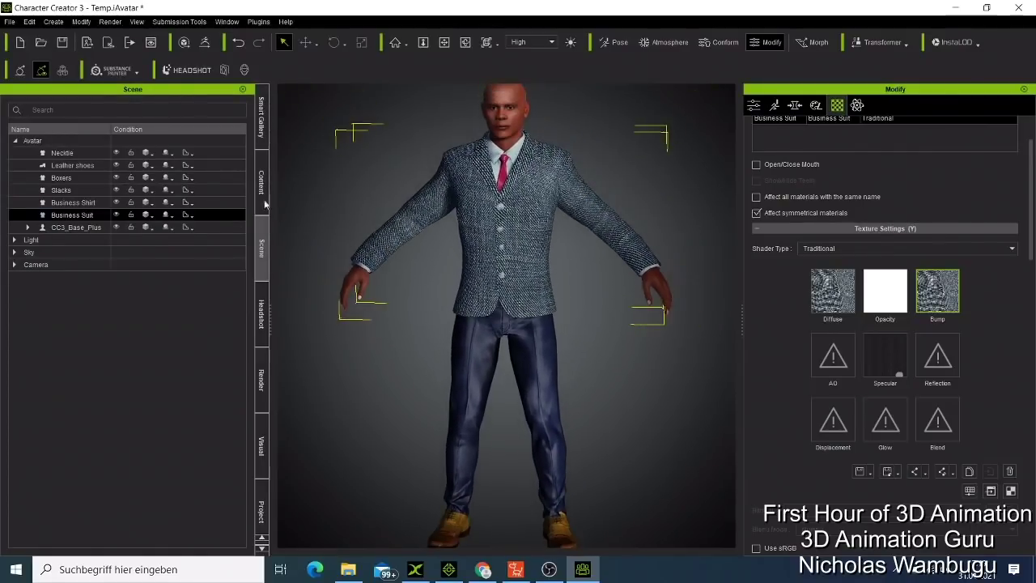
{"action": "left_click", "coordinate": [261, 312]}
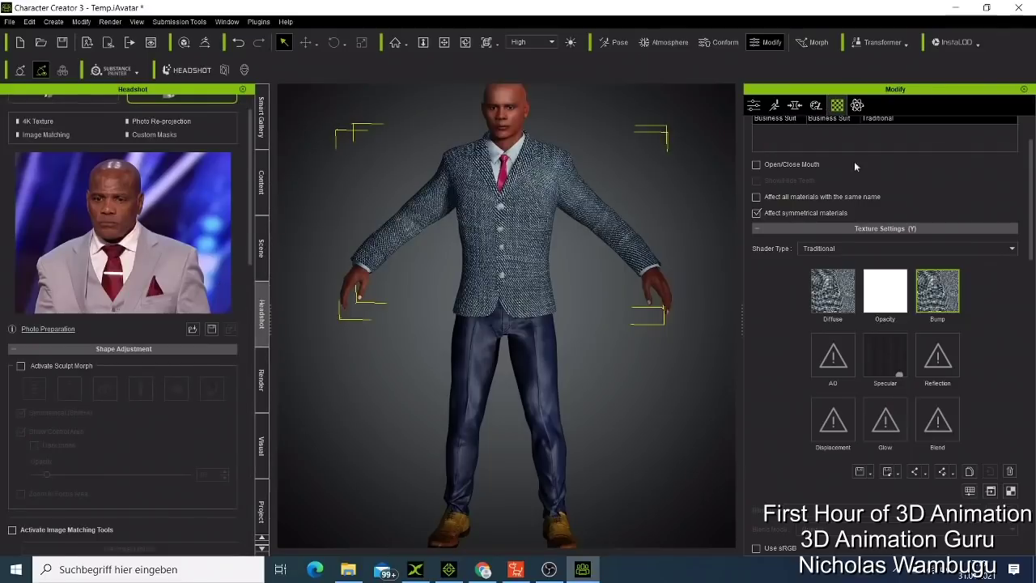
Set the Bump texture colour to Brightness -21, Contrast -59 and Hue 23.
{"action": "left_click", "coordinate": [970, 492]}
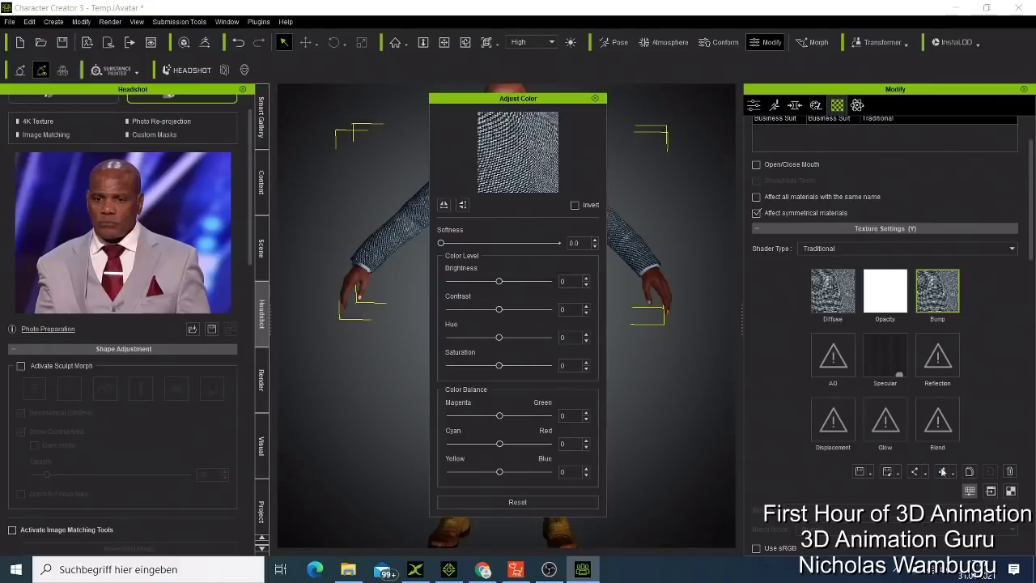
{"action": "left_click_drag", "start_coordinate": [498, 282], "coordinate": [478, 314]}
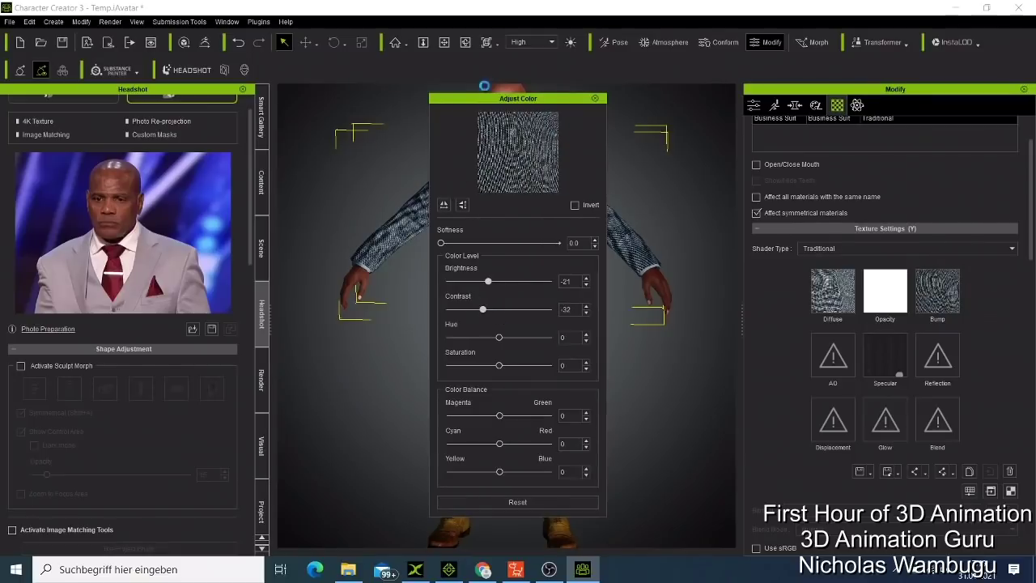
{"action": "left_click_drag", "start_coordinate": [498, 100], "coordinate": [723, 68]}
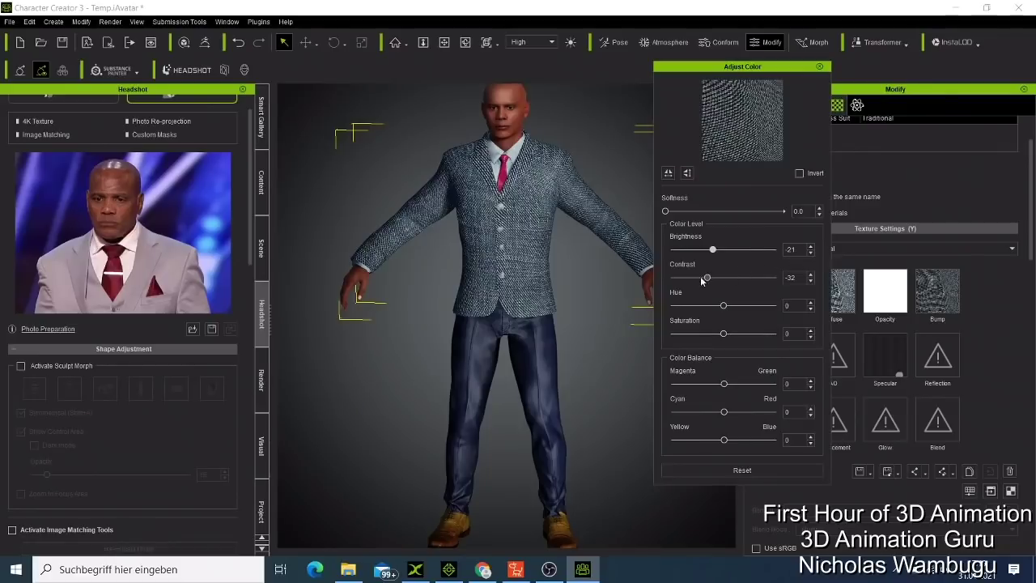
{"action": "left_click_drag", "start_coordinate": [707, 277], "coordinate": [709, 306]}
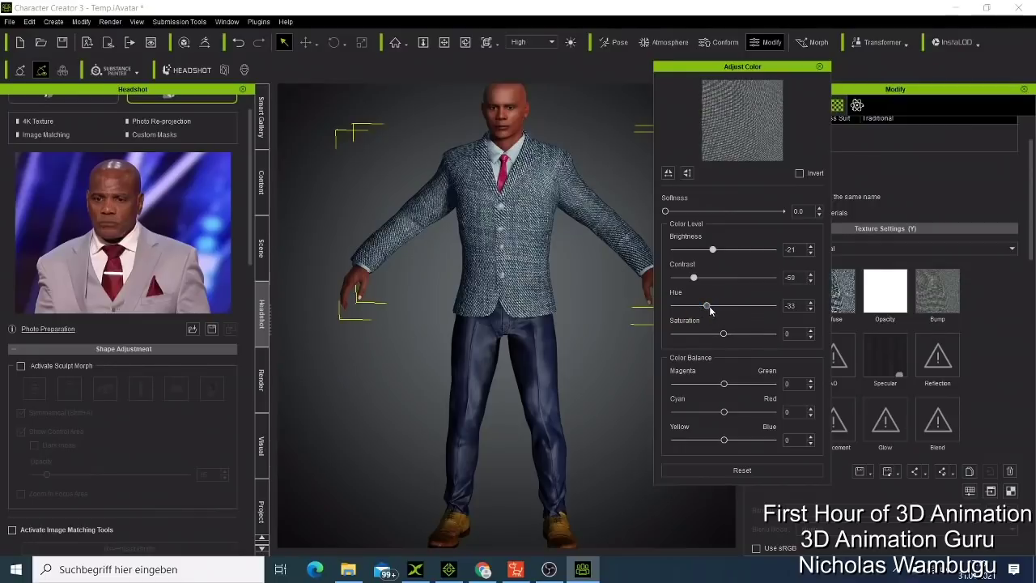
{"action": "left_click_drag", "start_coordinate": [711, 305], "coordinate": [736, 304]}
{"action": "left_click", "coordinate": [819, 66]}
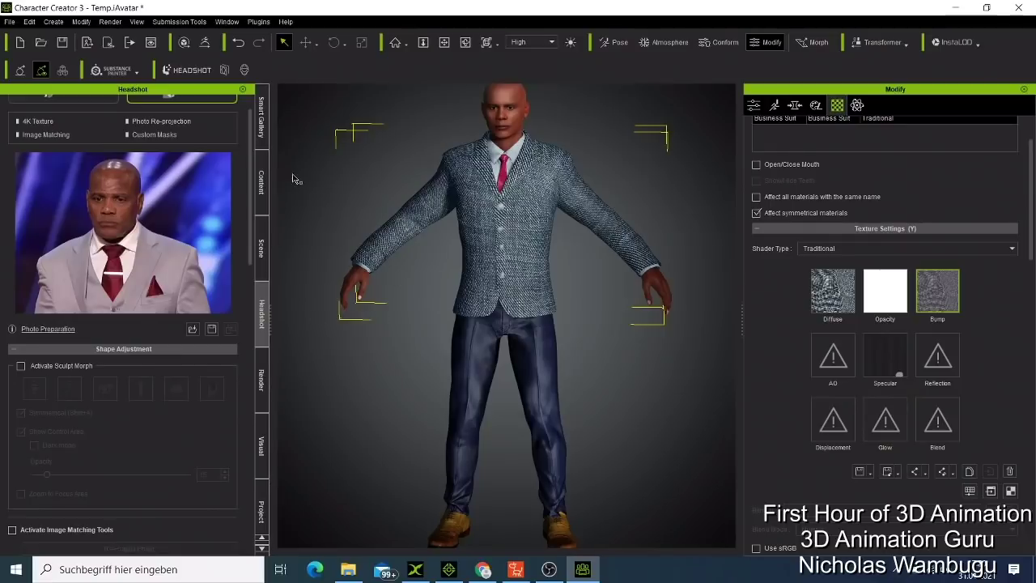
Show the Content library and undo the first texture change from the Edit menu.
{"action": "left_click", "coordinate": [266, 184]}
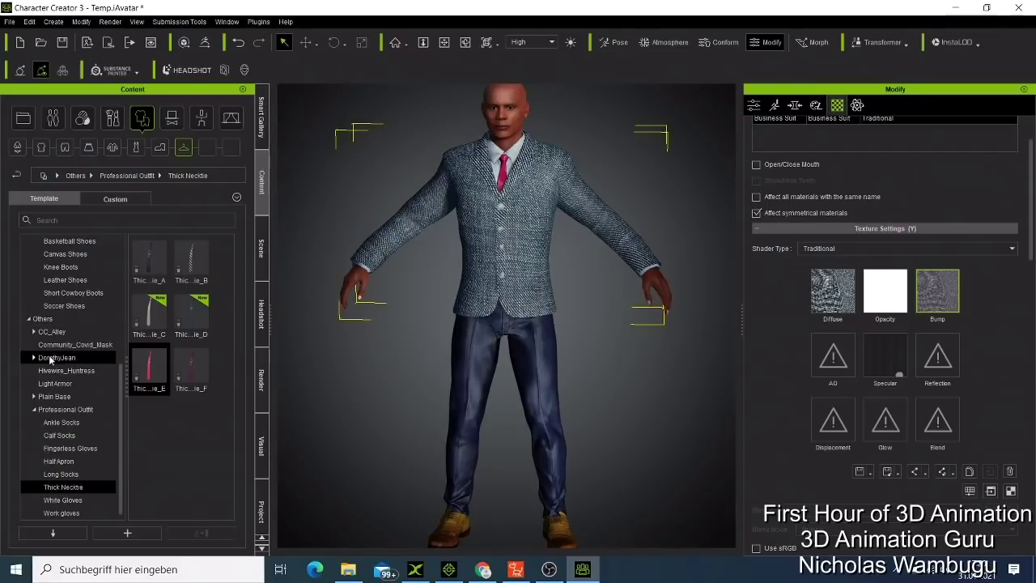
{"action": "left_click", "coordinate": [30, 22]}
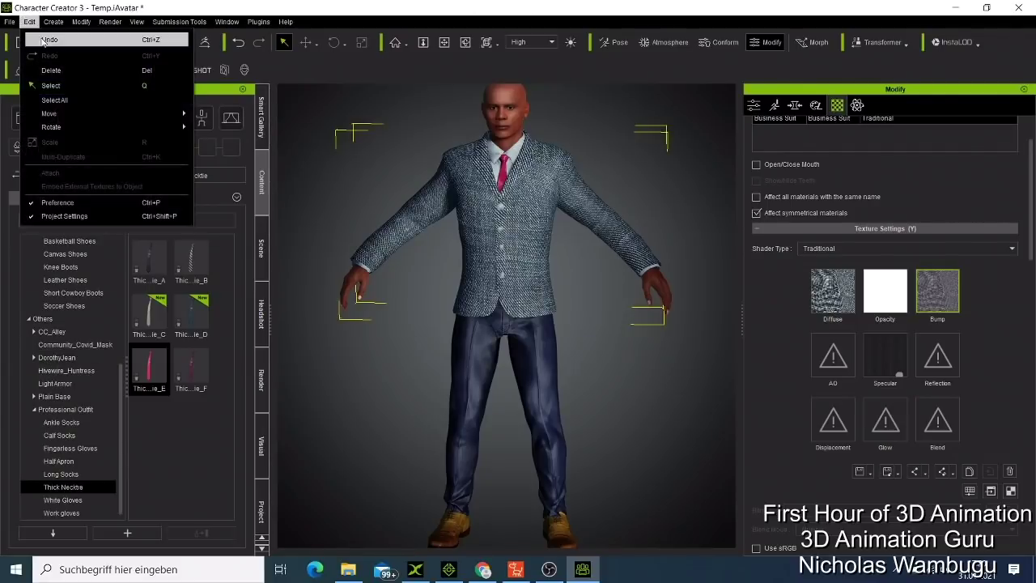
{"action": "key", "text": "Escape"}
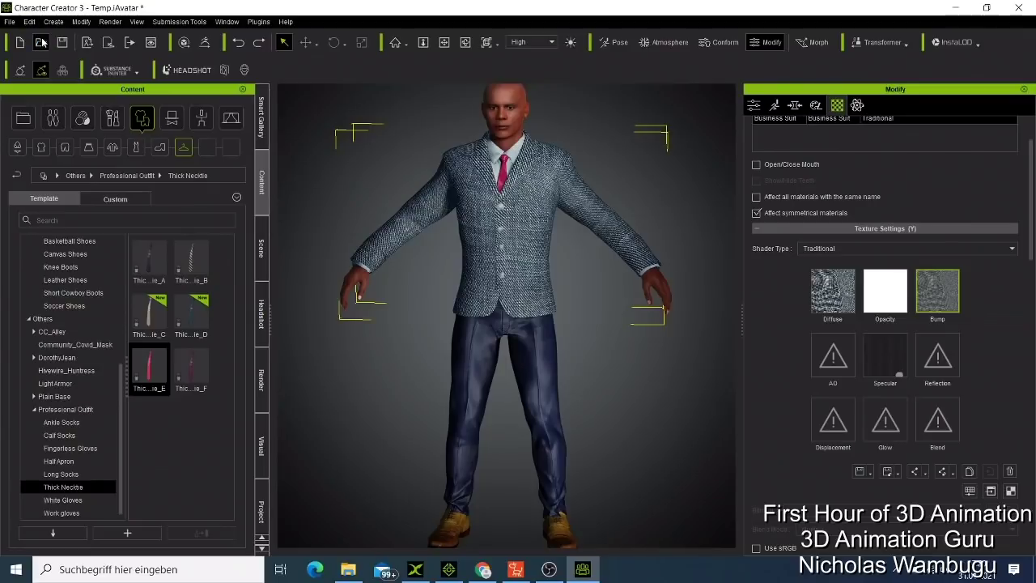
{"action": "left_click", "coordinate": [29, 22]}
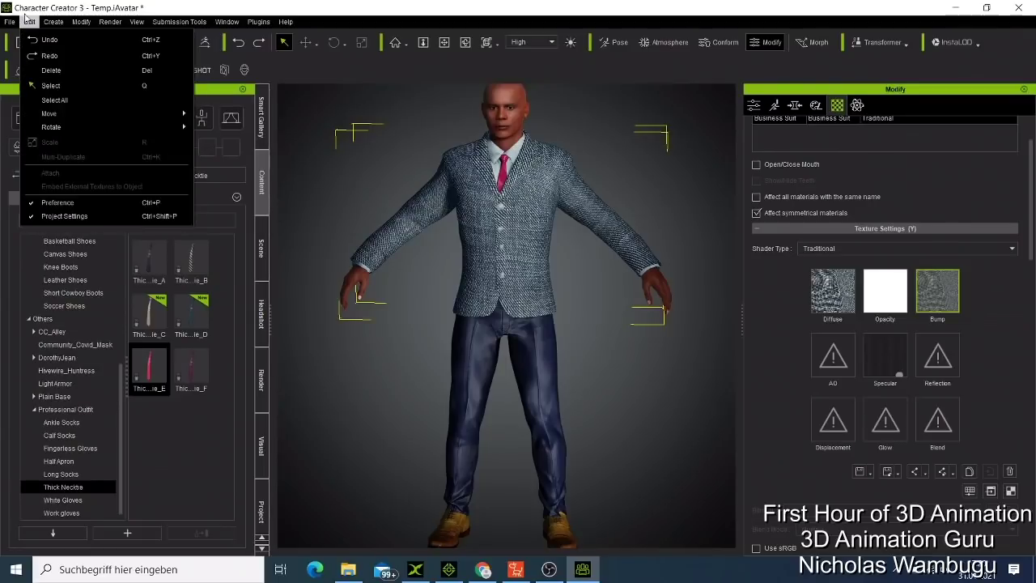
{"action": "left_click", "coordinate": [30, 22]}
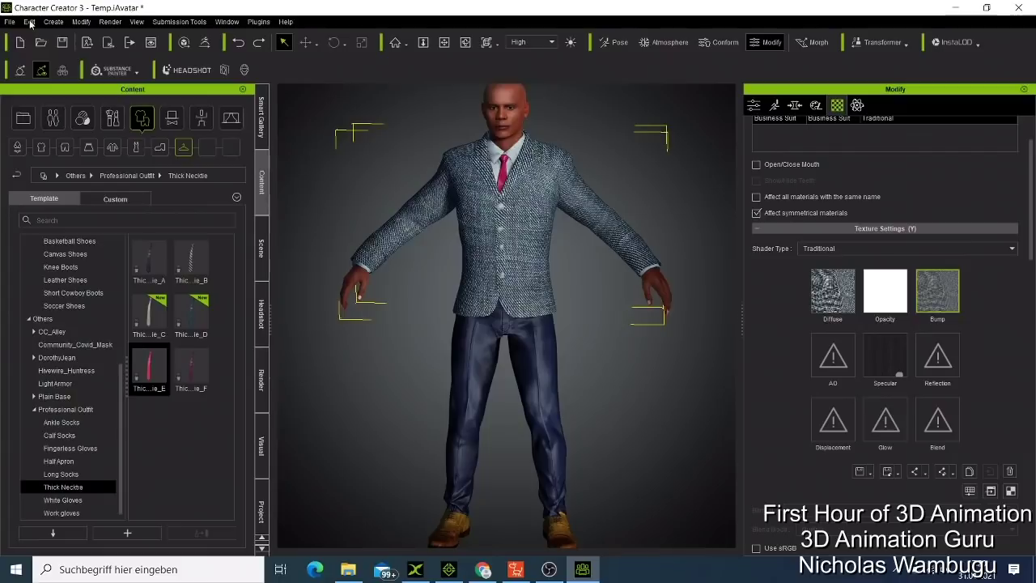
{"action": "left_click", "coordinate": [30, 23]}
{"action": "left_click", "coordinate": [30, 23]}
{"action": "left_click", "coordinate": [29, 23]}
{"action": "left_click", "coordinate": [38, 39]}
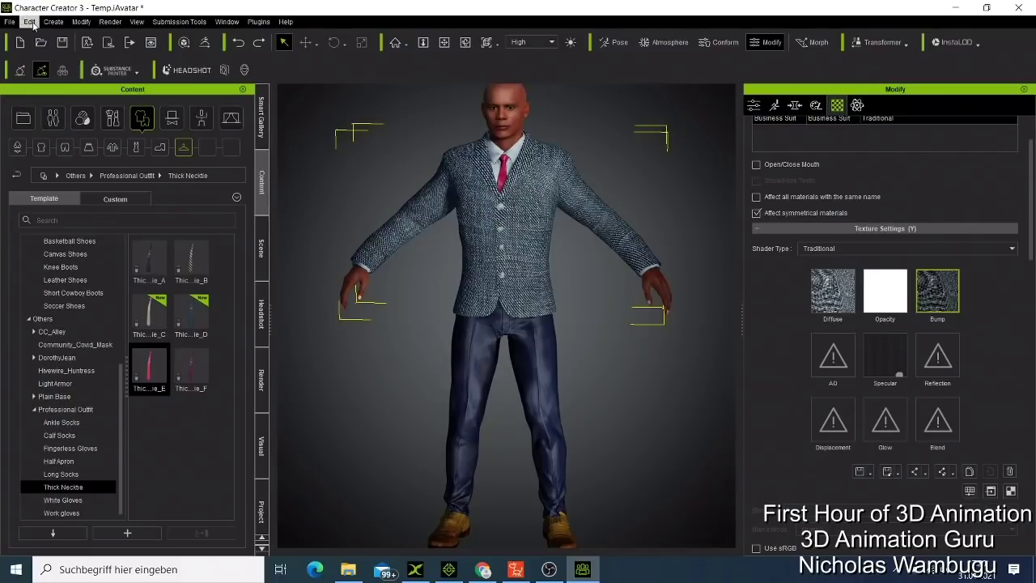
Undo the Bump and Diffuse changes until the suit is navy again.
{"action": "left_click", "coordinate": [30, 22]}
{"action": "left_click", "coordinate": [30, 22]}
{"action": "left_click", "coordinate": [30, 23]}
{"action": "left_click", "coordinate": [30, 23]}
{"action": "left_click", "coordinate": [30, 22]}
{"action": "left_click", "coordinate": [30, 23]}
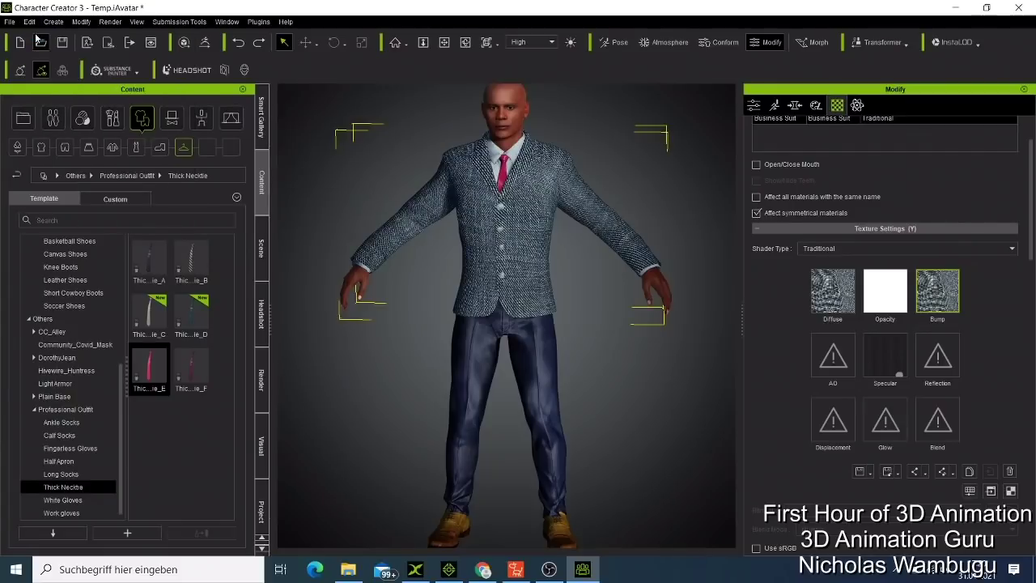
{"action": "left_click", "coordinate": [30, 22]}
{"action": "left_click", "coordinate": [42, 41]}
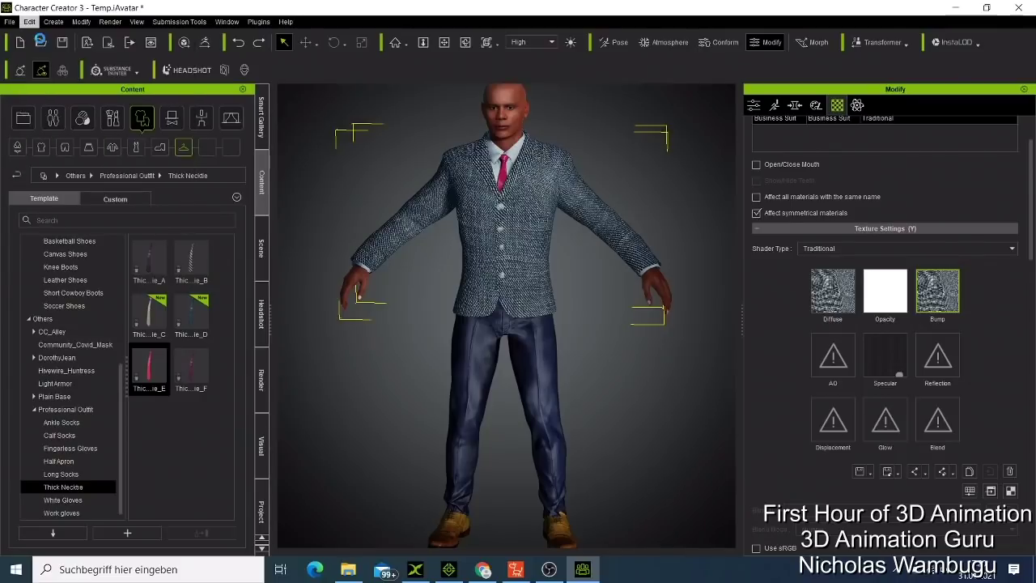
{"action": "left_click", "coordinate": [30, 22]}
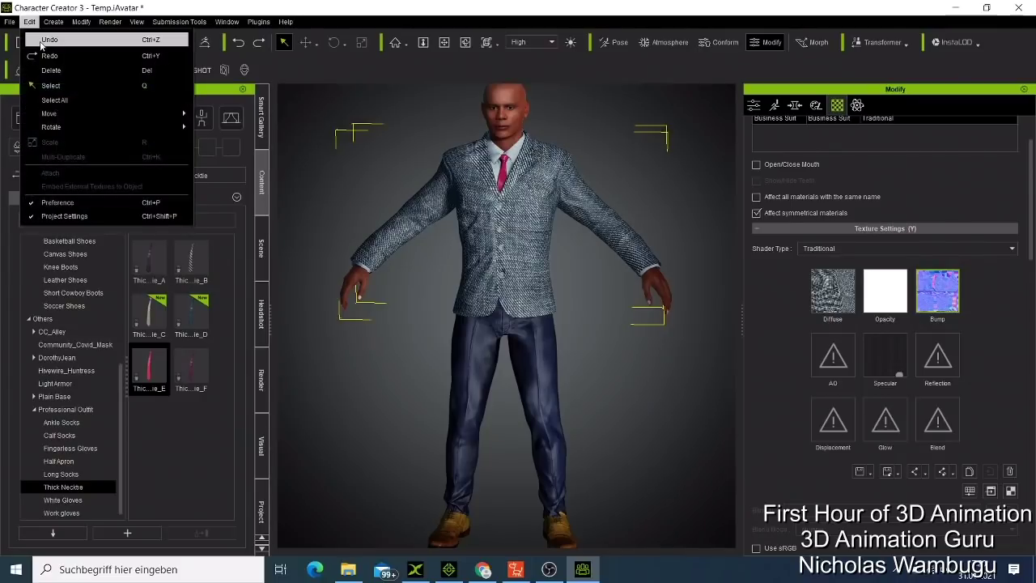
{"action": "left_click", "coordinate": [44, 40]}
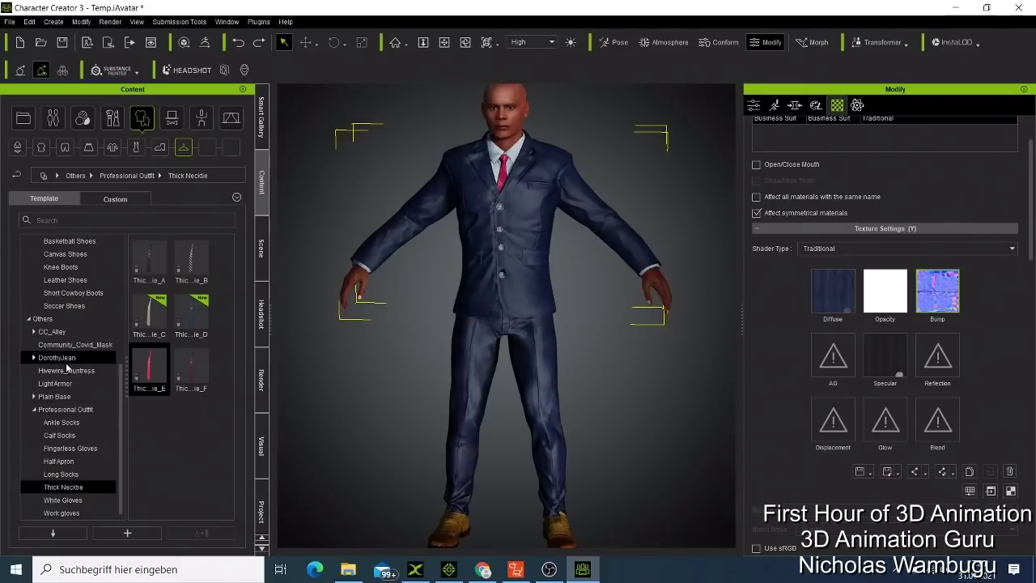
{"action": "scroll", "coordinate": [65, 394], "scroll_direction": "up", "scroll_amount": 4}
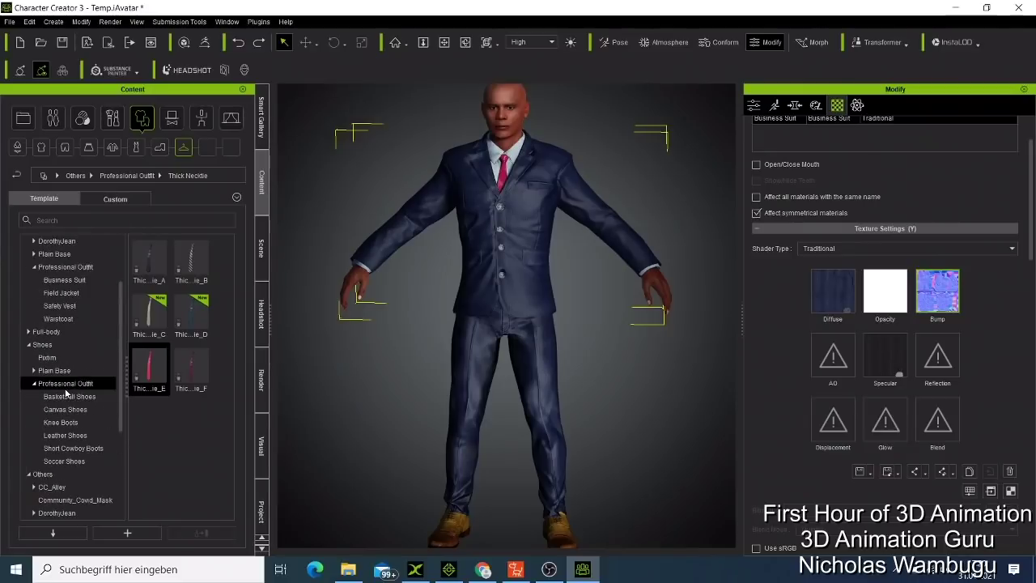
{"action": "scroll", "coordinate": [62, 383], "scroll_direction": "up", "scroll_amount": 1}
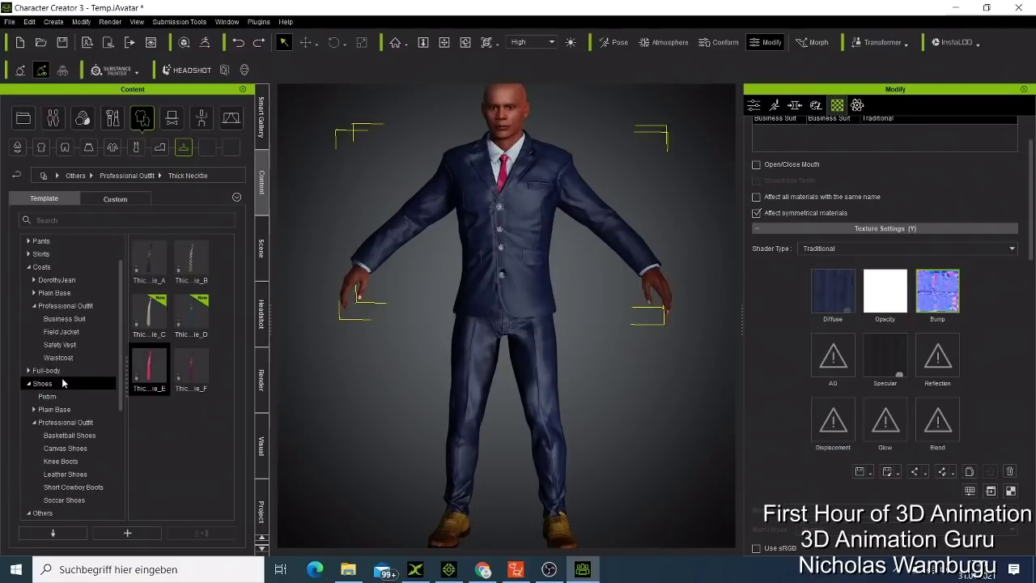
Apply a dark Business Suit jacket variant, fitted to body shape with Default skin weights.
{"action": "left_click", "coordinate": [61, 320]}
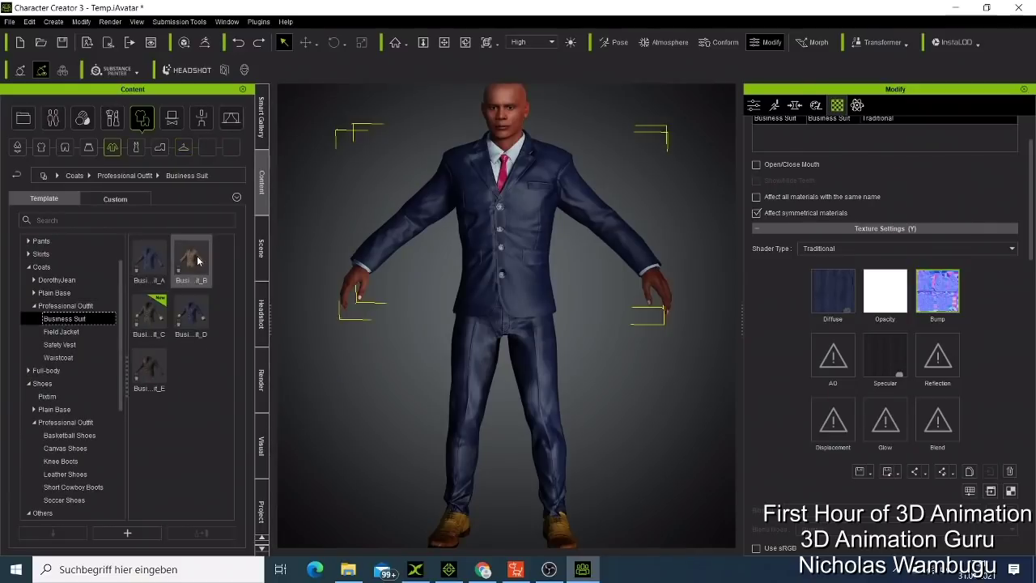
{"action": "left_click", "coordinate": [152, 358]}
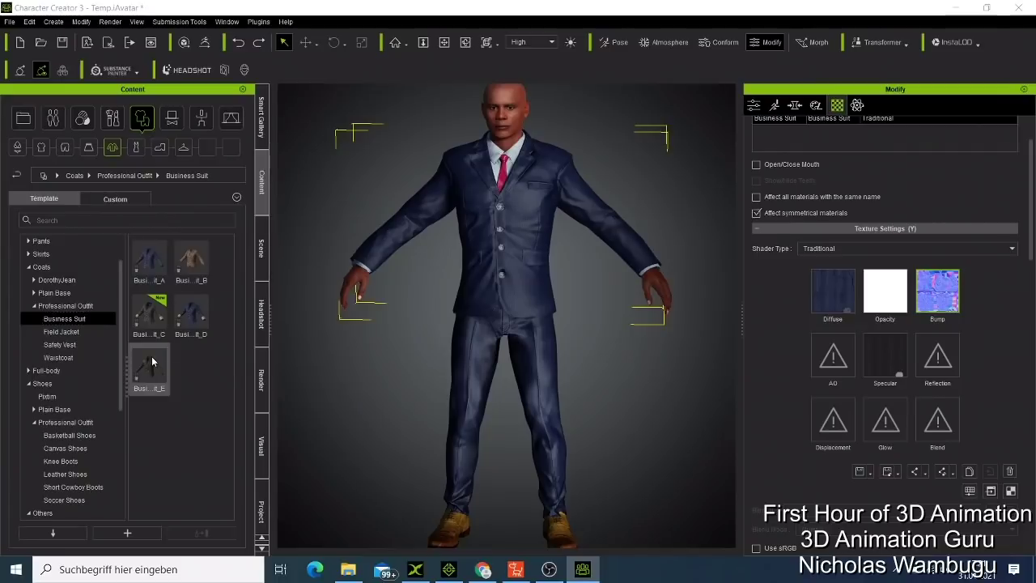
{"action": "double_click", "coordinate": [152, 356]}
{"action": "left_click", "coordinate": [455, 320]}
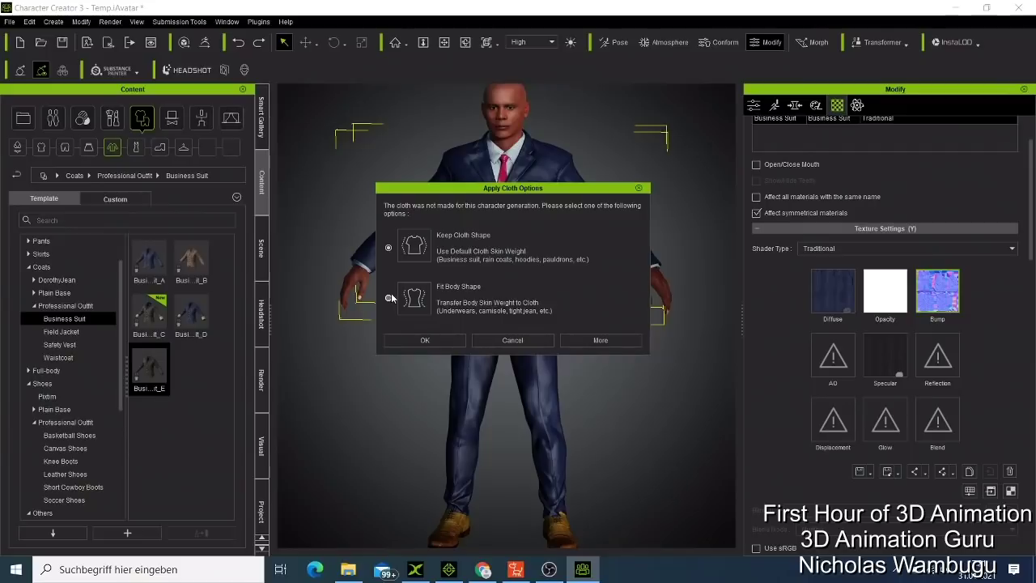
{"action": "left_click", "coordinate": [437, 340]}
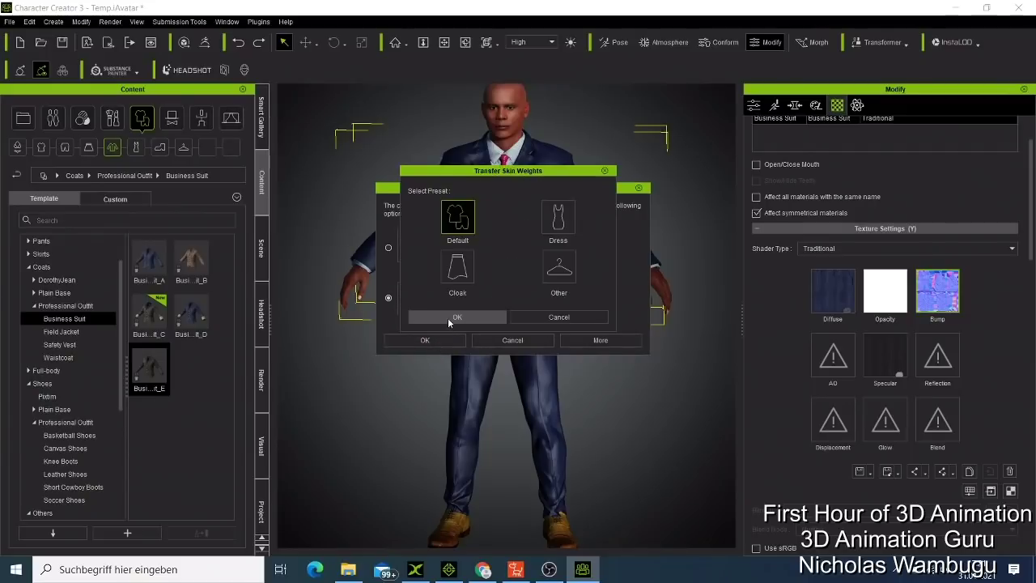
{"action": "left_click", "coordinate": [453, 317]}
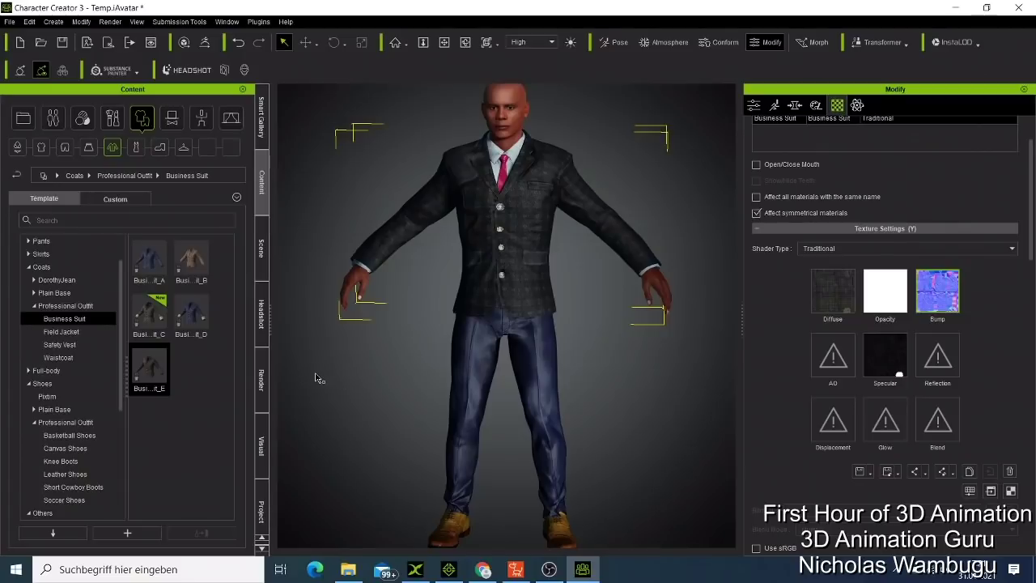
Replace it with the brown plaid jacket, fitted to body shape with Default skin weights.
{"action": "left_click_drag", "start_coordinate": [195, 260], "coordinate": [544, 357]}
{"action": "left_click", "coordinate": [448, 319]}
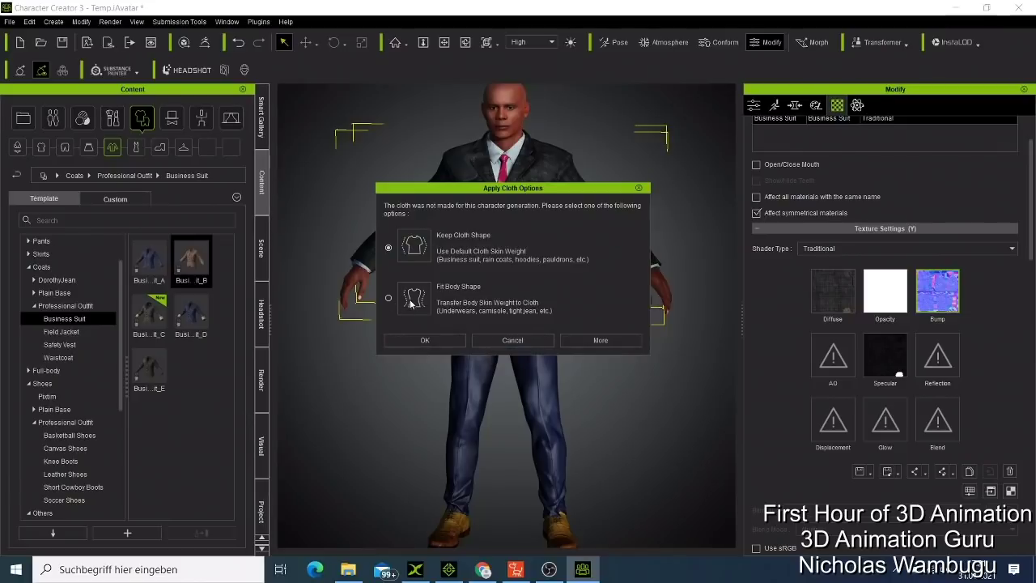
{"action": "left_click", "coordinate": [424, 340]}
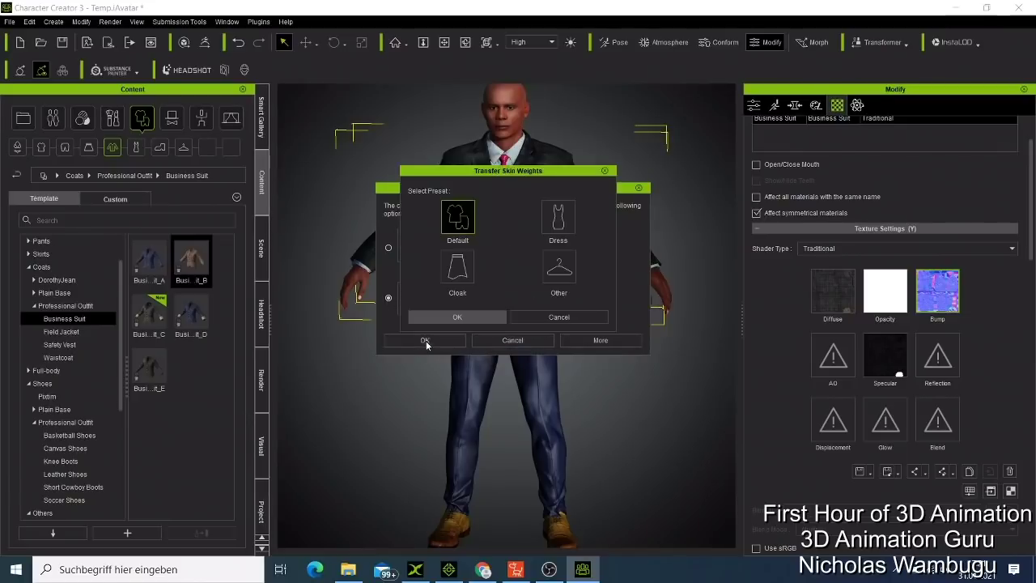
{"action": "left_click", "coordinate": [480, 321]}
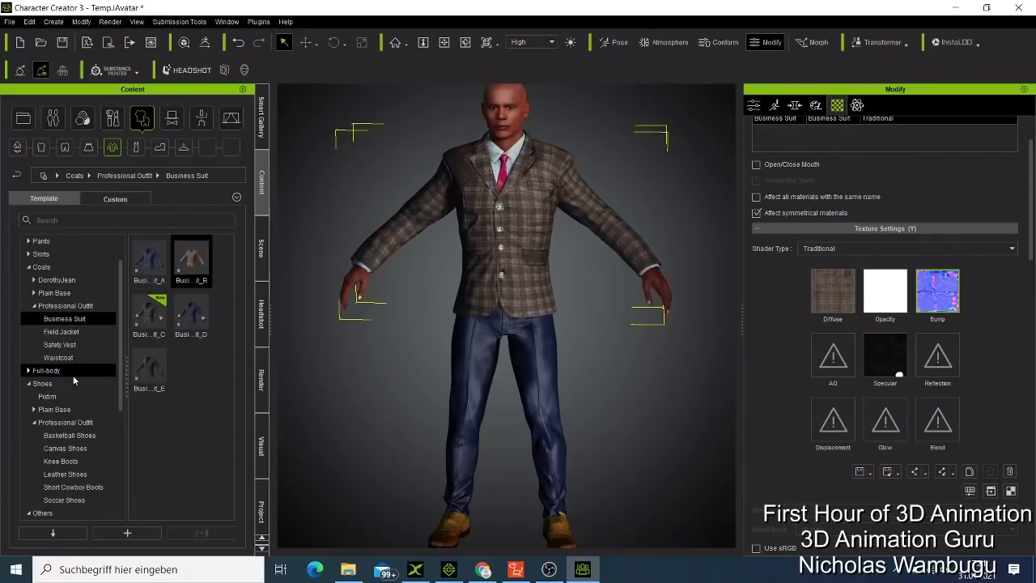
Replace the trousers with Professional Outfit Slacks_B, fitted to body shape with Default skin weights.
{"action": "scroll", "coordinate": [73, 376], "scroll_direction": "down", "scroll_amount": 1}
{"action": "scroll", "coordinate": [53, 420], "scroll_direction": "down", "scroll_amount": 1}
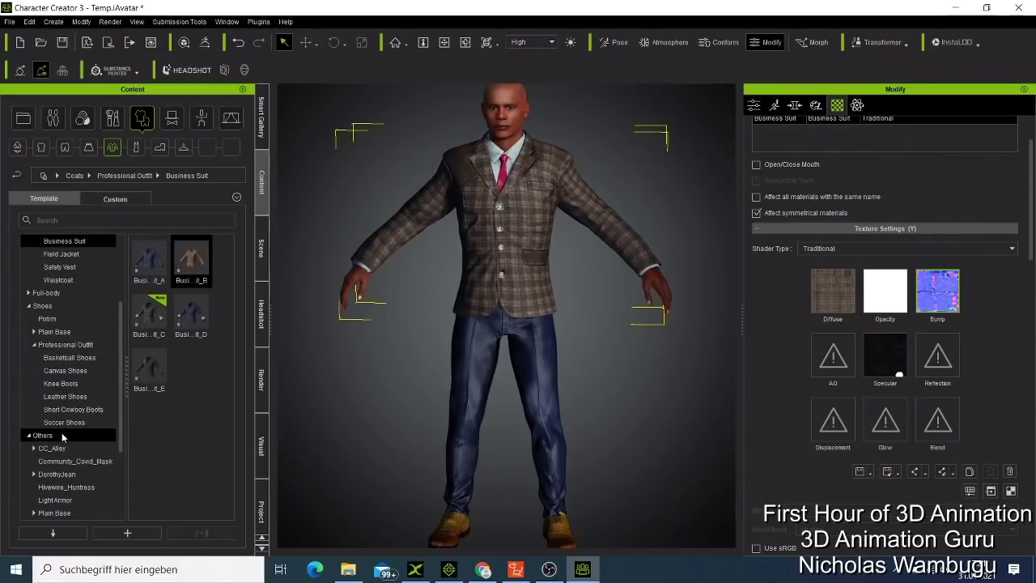
{"action": "scroll", "coordinate": [53, 377], "scroll_direction": "up", "scroll_amount": 3}
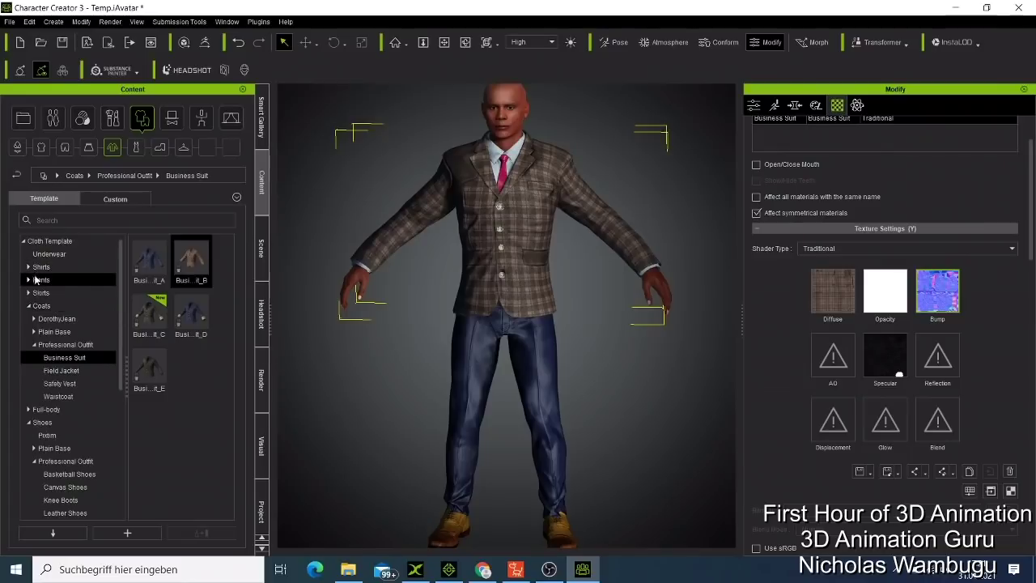
{"action": "left_click", "coordinate": [30, 280]}
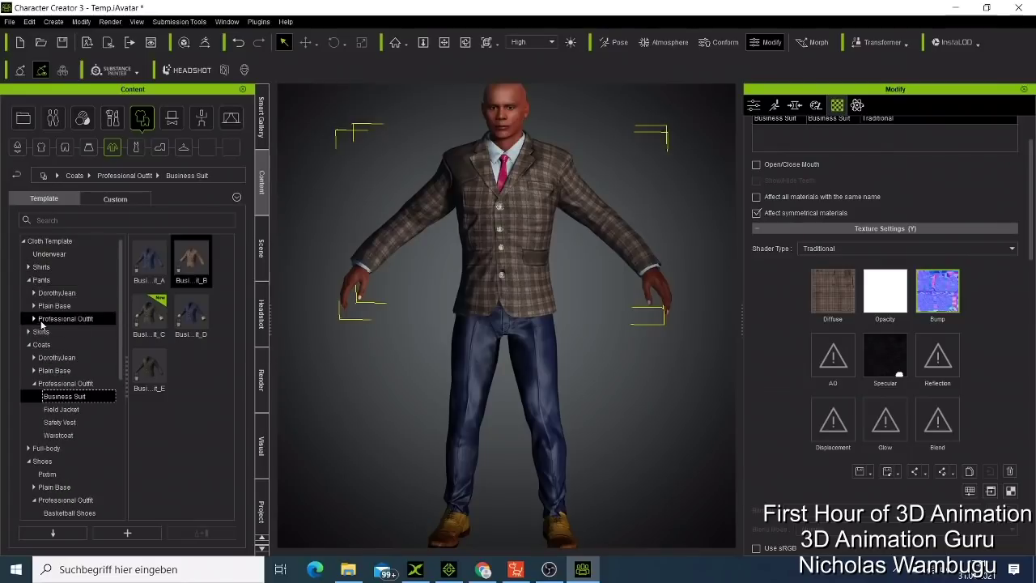
{"action": "left_click", "coordinate": [35, 320]}
{"action": "left_click", "coordinate": [53, 357]}
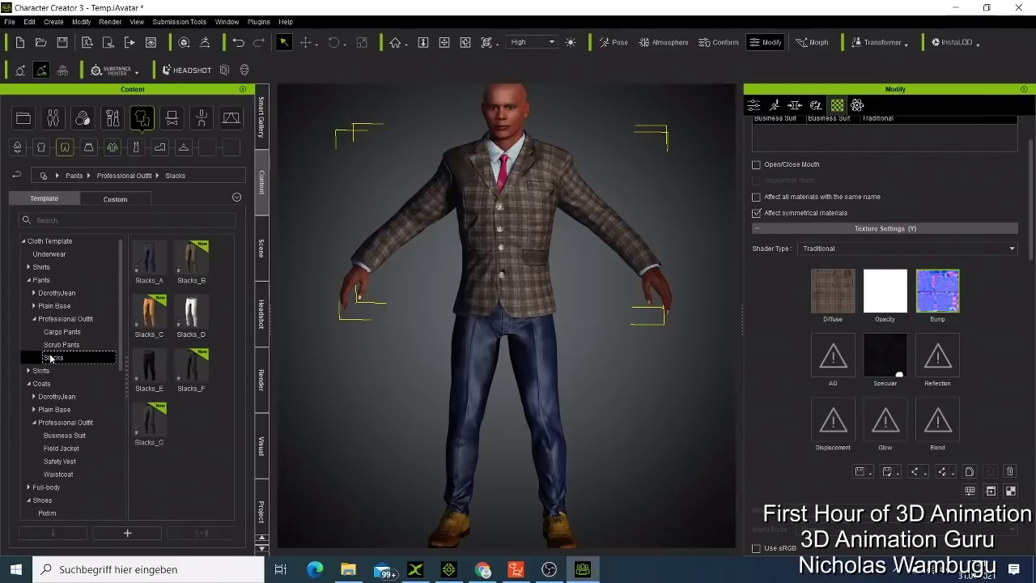
{"action": "double_click", "coordinate": [194, 259]}
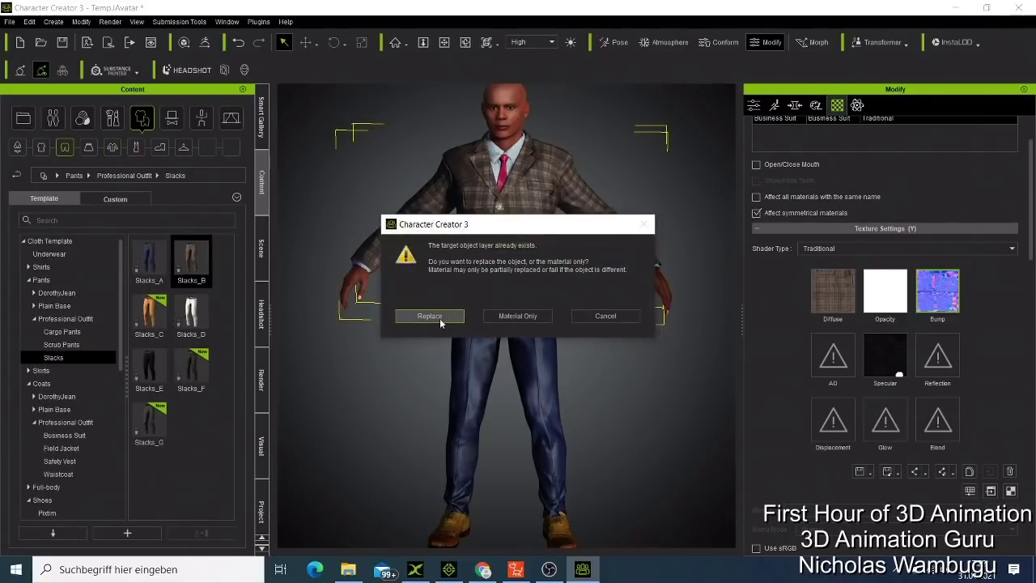
{"action": "left_click", "coordinate": [439, 318]}
{"action": "left_click", "coordinate": [388, 298]}
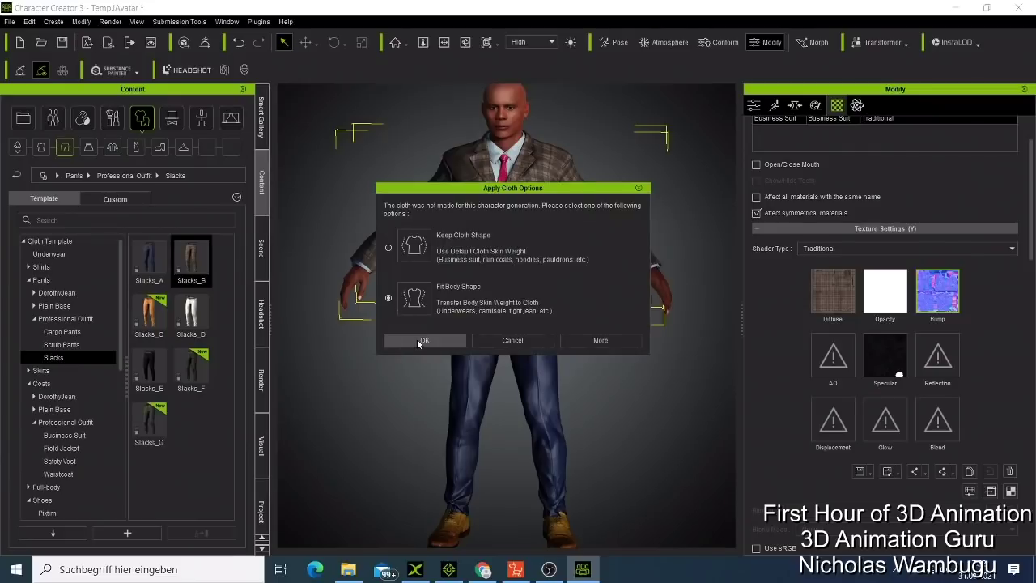
{"action": "left_click", "coordinate": [417, 340]}
{"action": "left_click", "coordinate": [435, 318]}
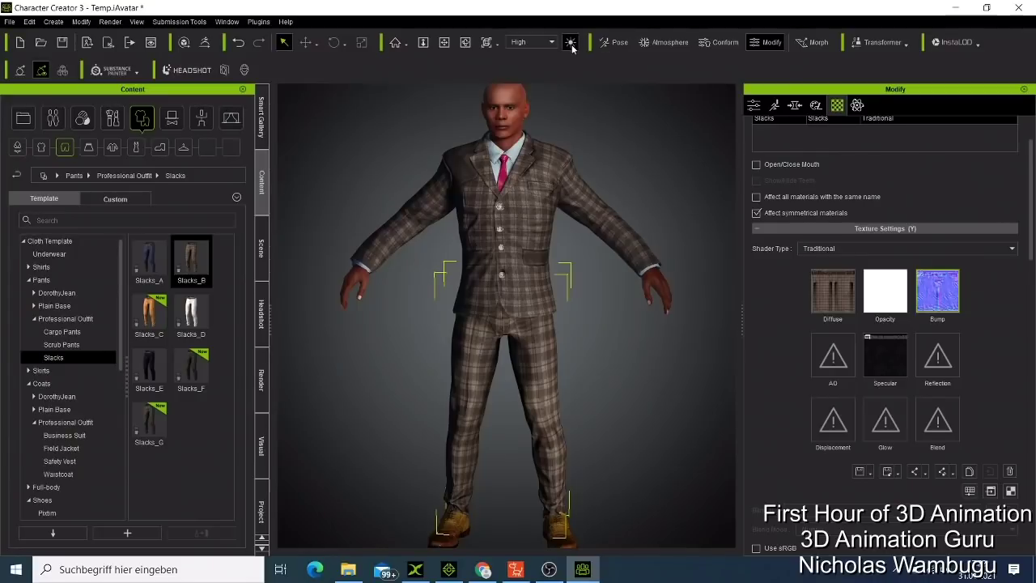
Frame the viewport on the face, then browse the Makeup and Skin presets.
{"action": "left_click", "coordinate": [466, 42]}
{"action": "left_click_drag", "start_coordinate": [636, 312], "coordinate": [626, 375]}
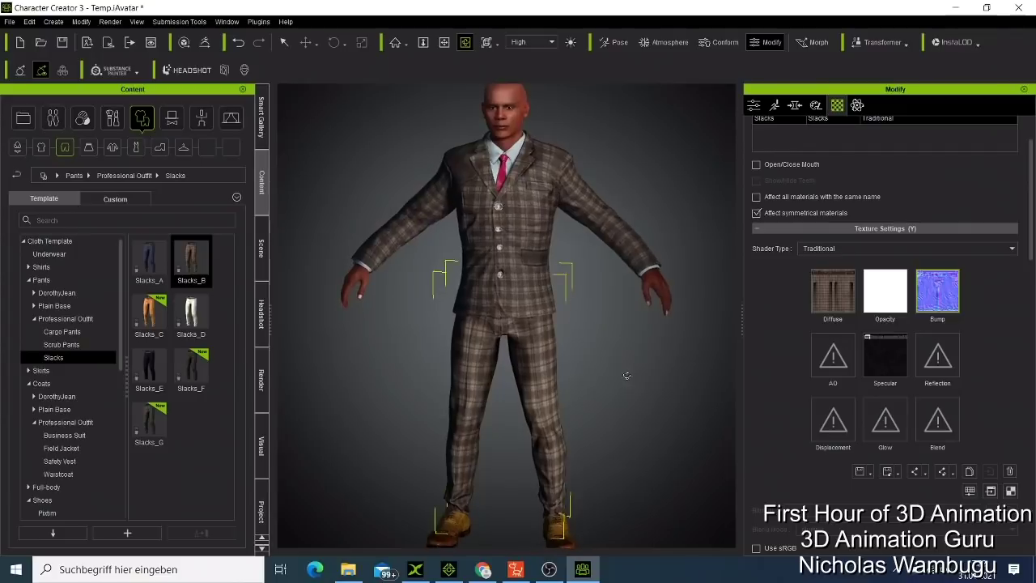
{"action": "scroll", "coordinate": [617, 361], "scroll_direction": "down", "scroll_amount": 3}
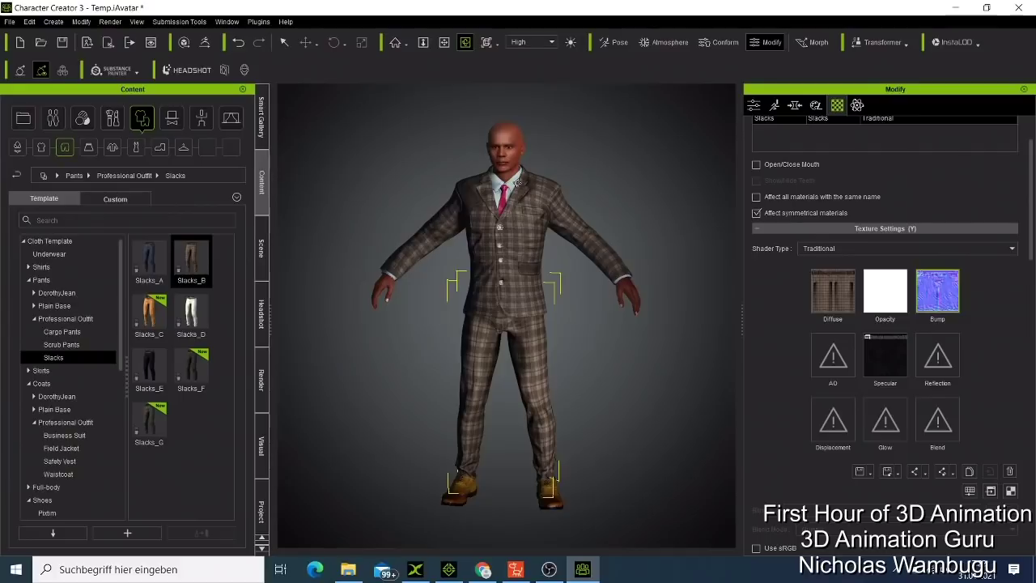
{"action": "scroll", "coordinate": [518, 183], "scroll_direction": "up", "scroll_amount": 4}
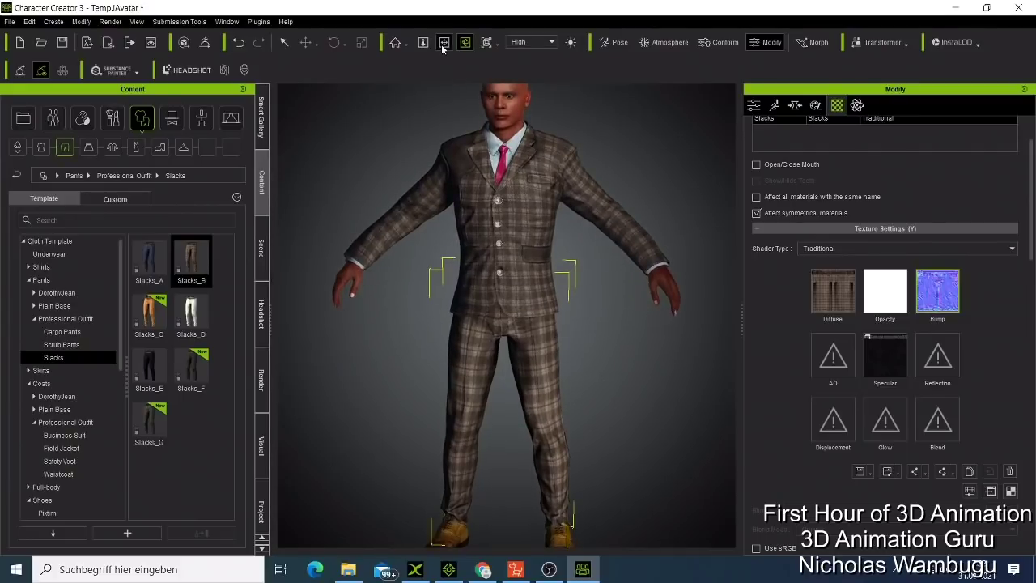
{"action": "left_click", "coordinate": [442, 46]}
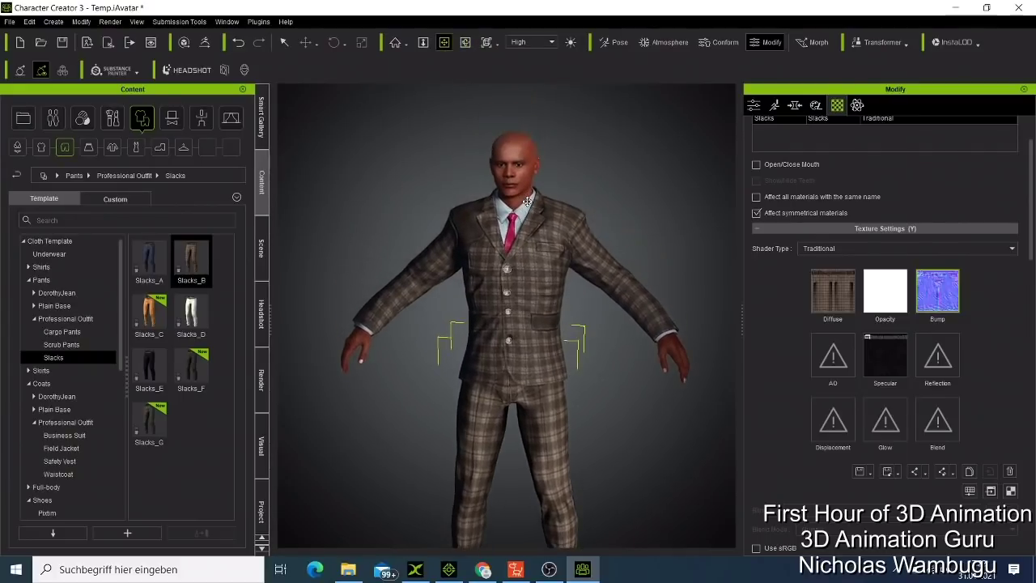
{"action": "key", "text": "f"}
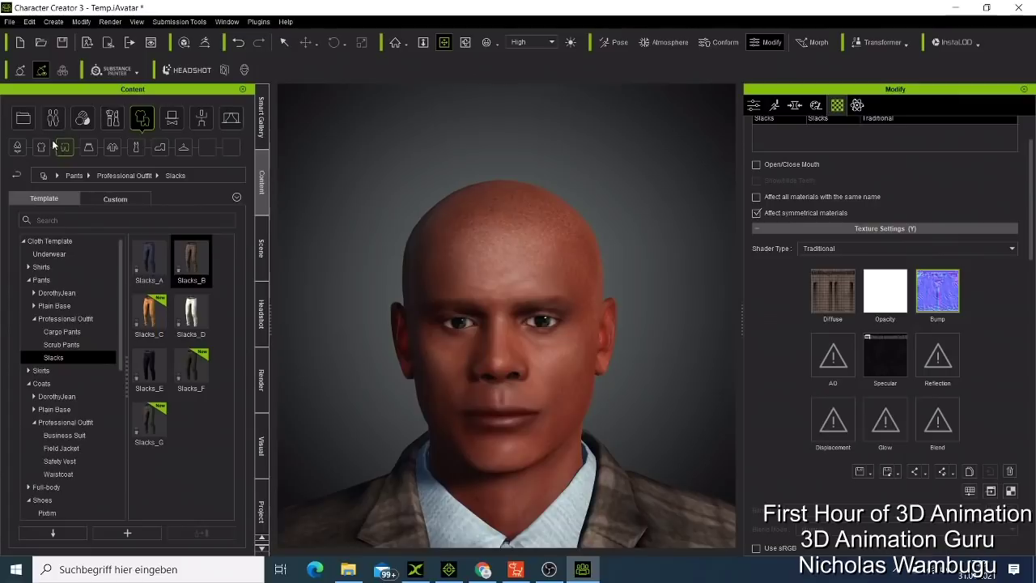
{"action": "left_click", "coordinate": [113, 120]}
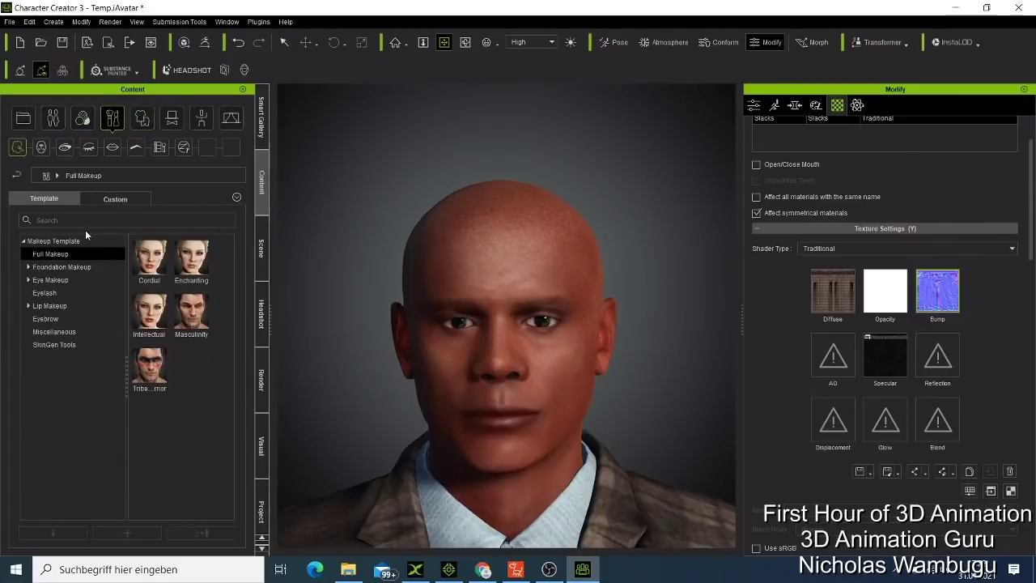
{"action": "left_click", "coordinate": [79, 124]}
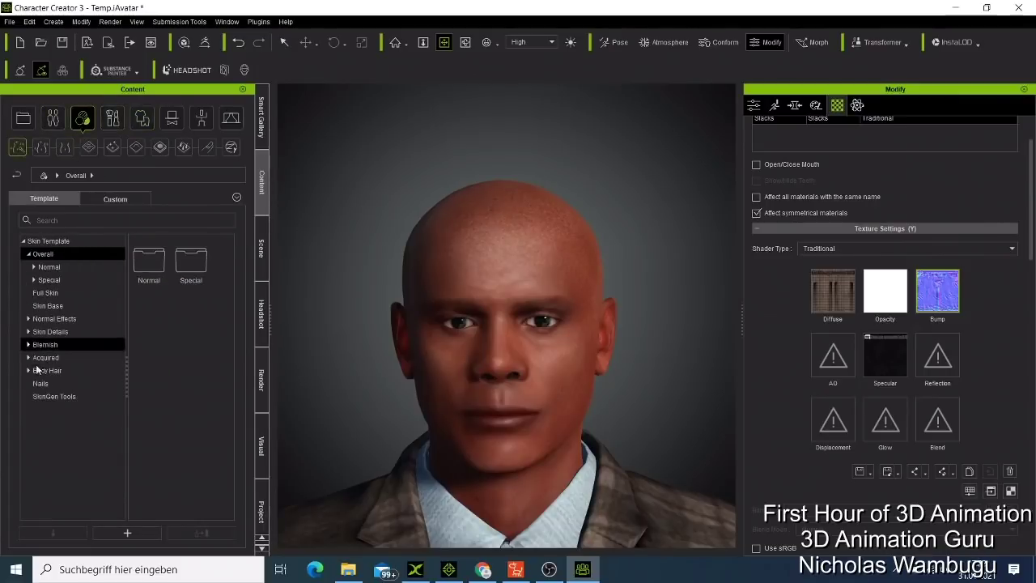
Replace the character's eyes with the Eyes_03 preset from Actor > Eye.
{"action": "left_click", "coordinate": [48, 121]}
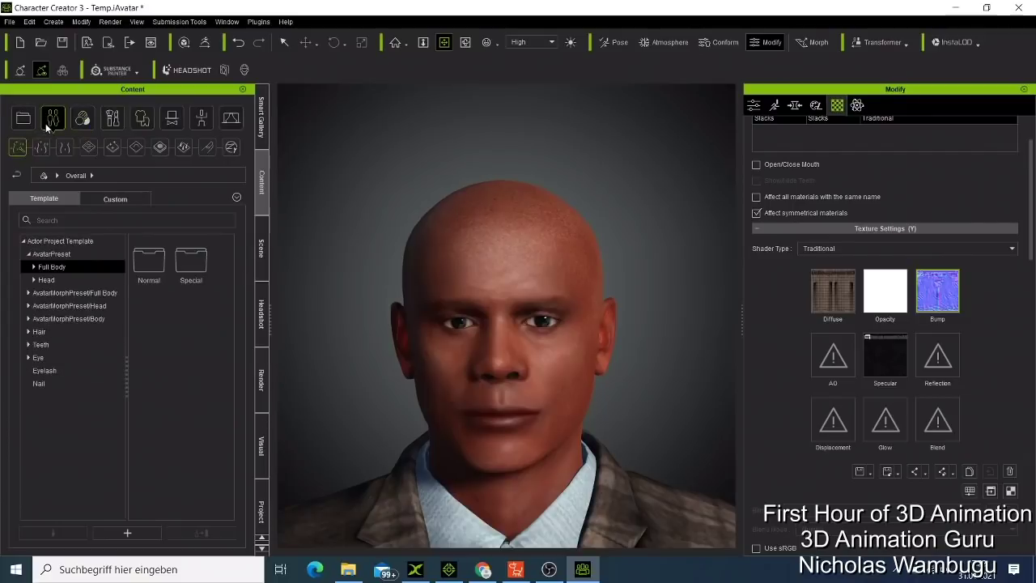
{"action": "left_click", "coordinate": [30, 423]}
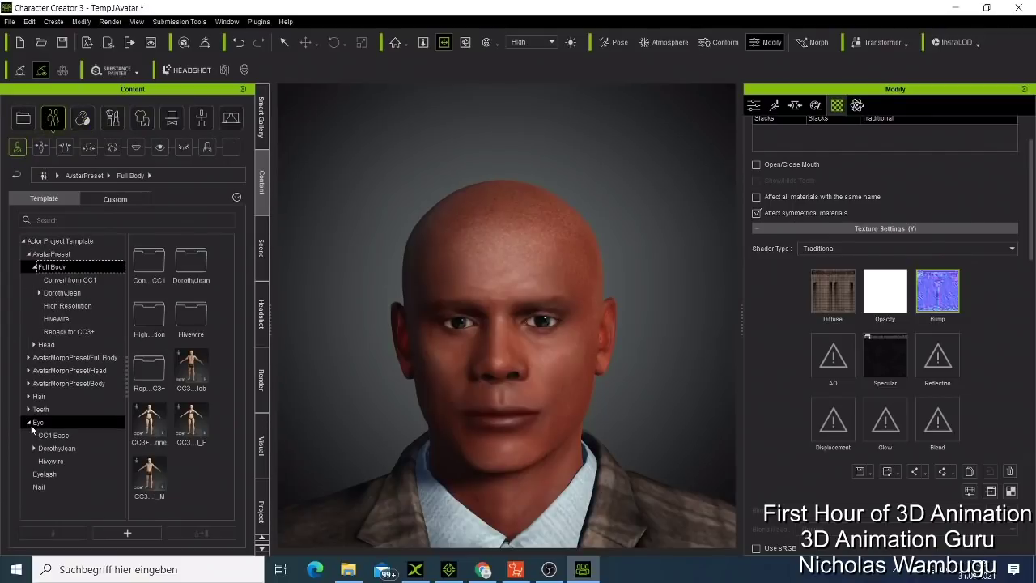
{"action": "left_click", "coordinate": [45, 436]}
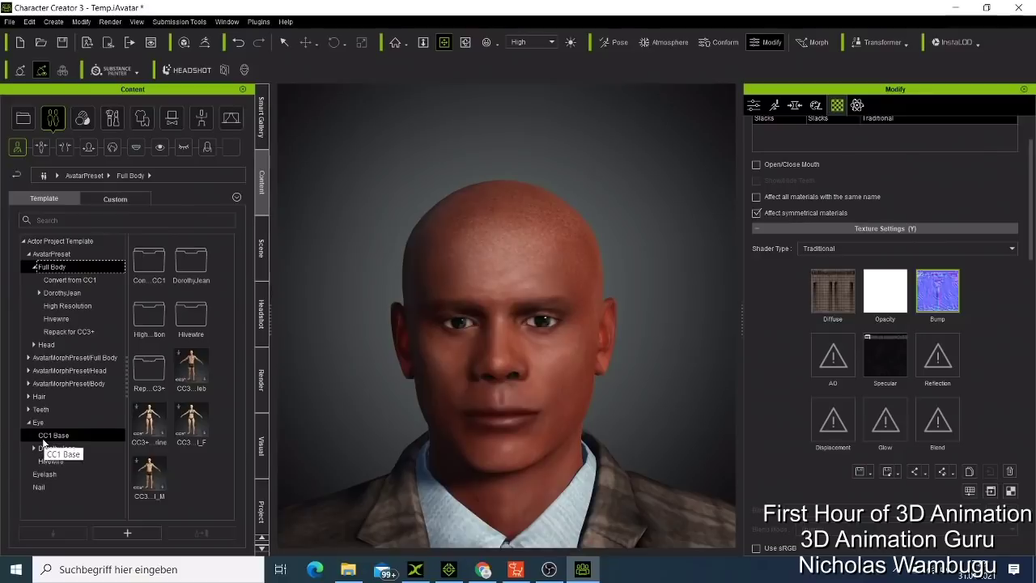
{"action": "left_click", "coordinate": [42, 437]}
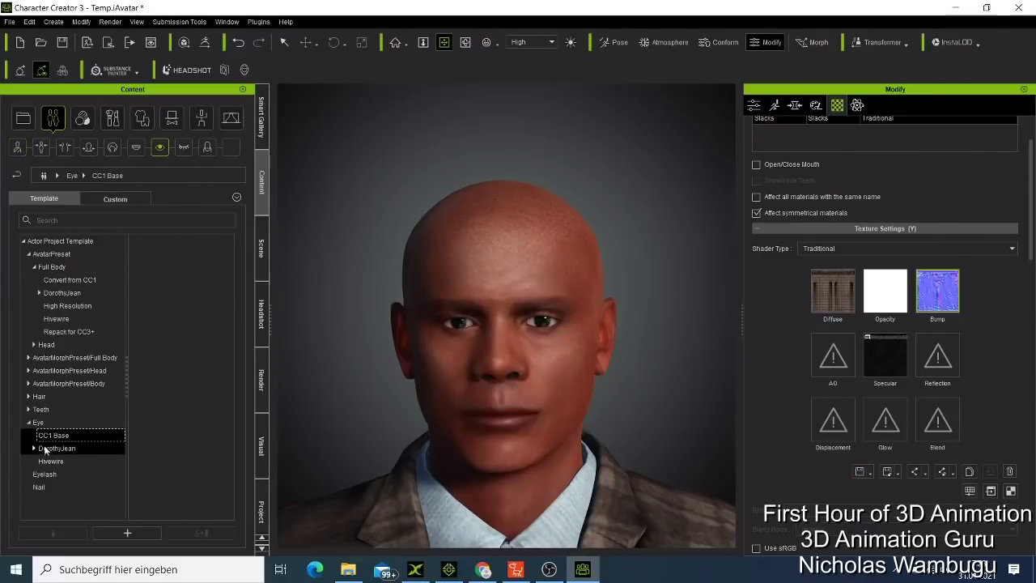
{"action": "left_click", "coordinate": [37, 424]}
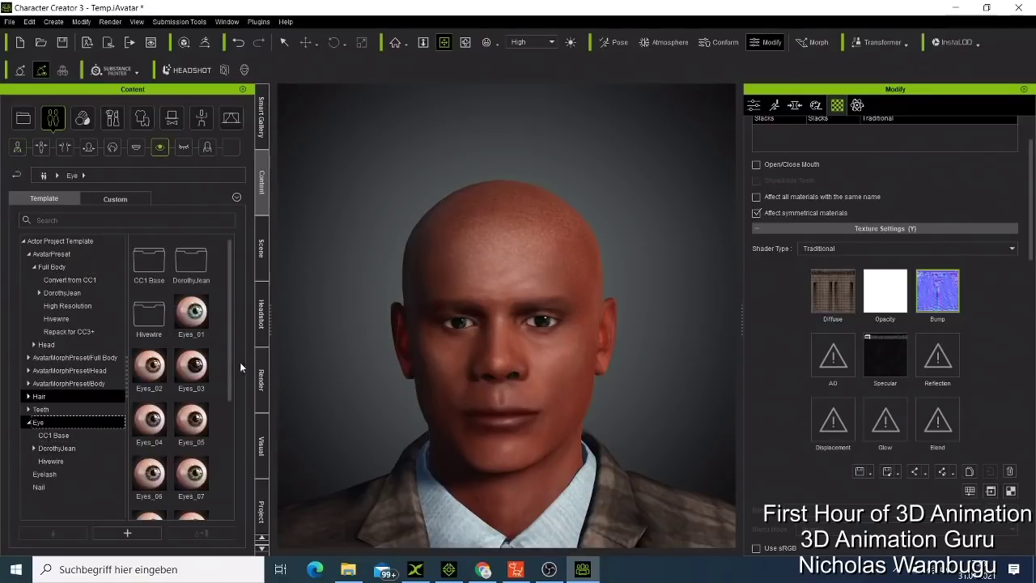
{"action": "double_click", "coordinate": [187, 370]}
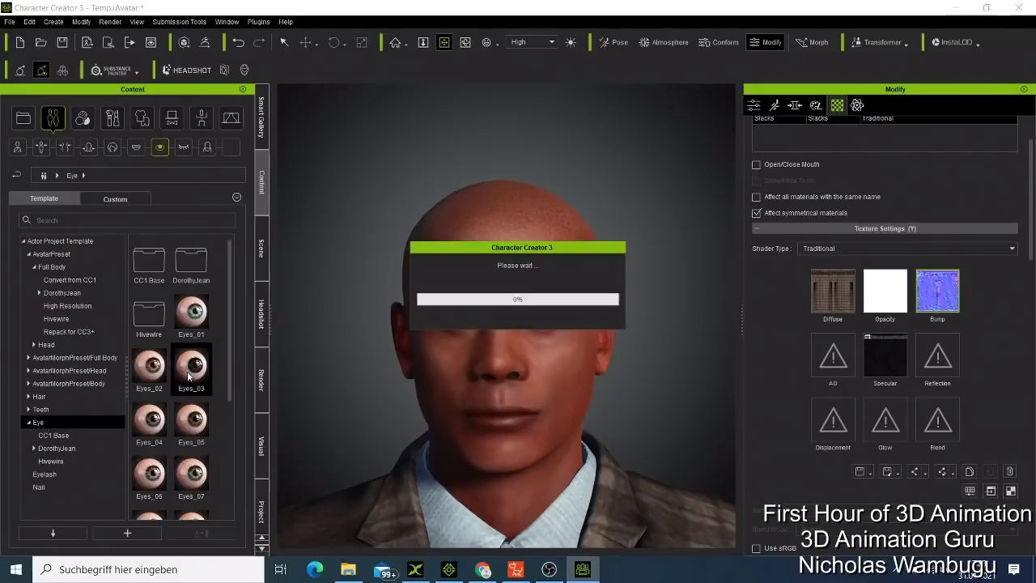
{"action": "left_click", "coordinate": [409, 316]}
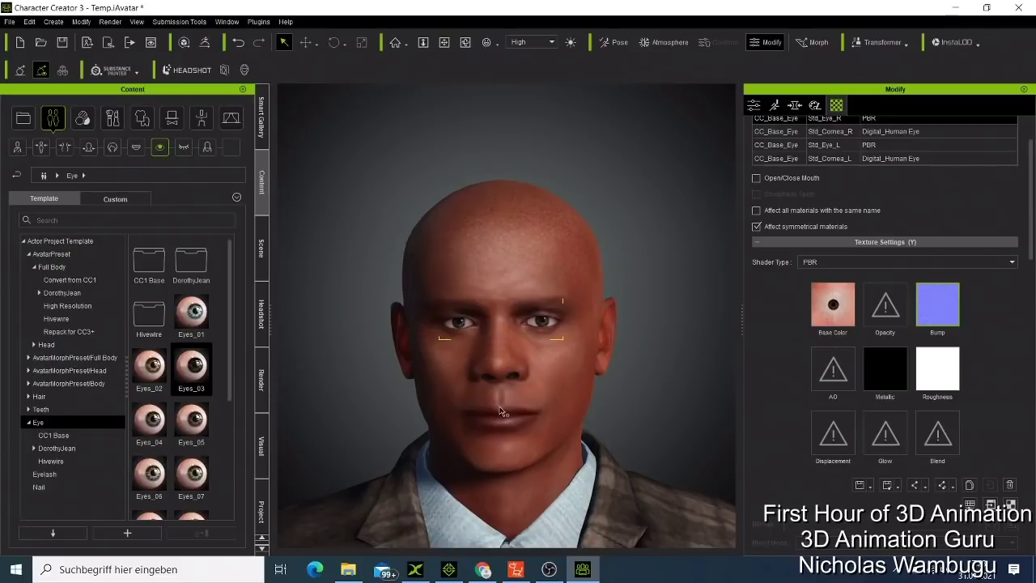
Apply the last Teeth preset, then open and close the mouth to check it.
{"action": "left_click", "coordinate": [37, 412]}
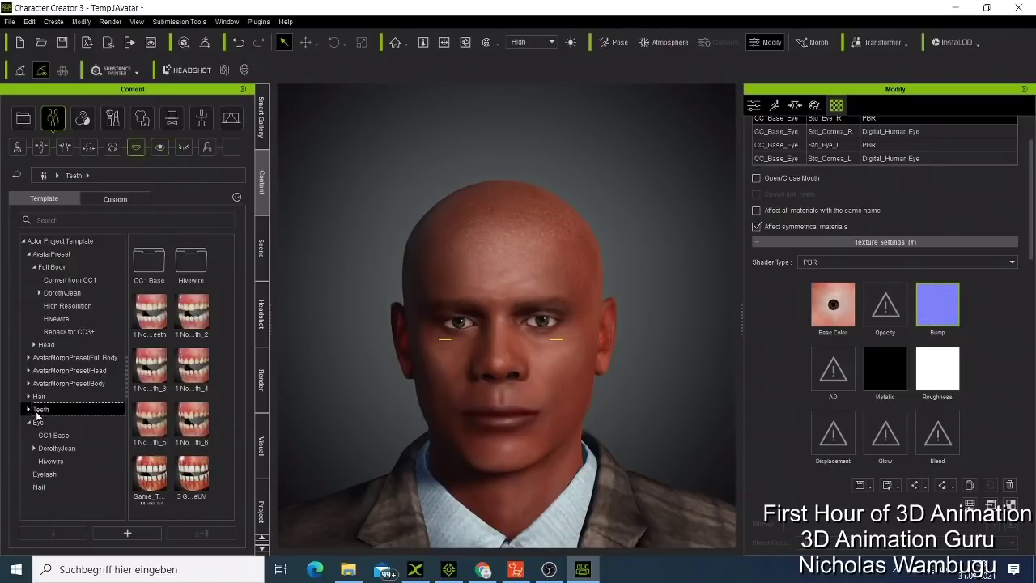
{"action": "double_click", "coordinate": [195, 484]}
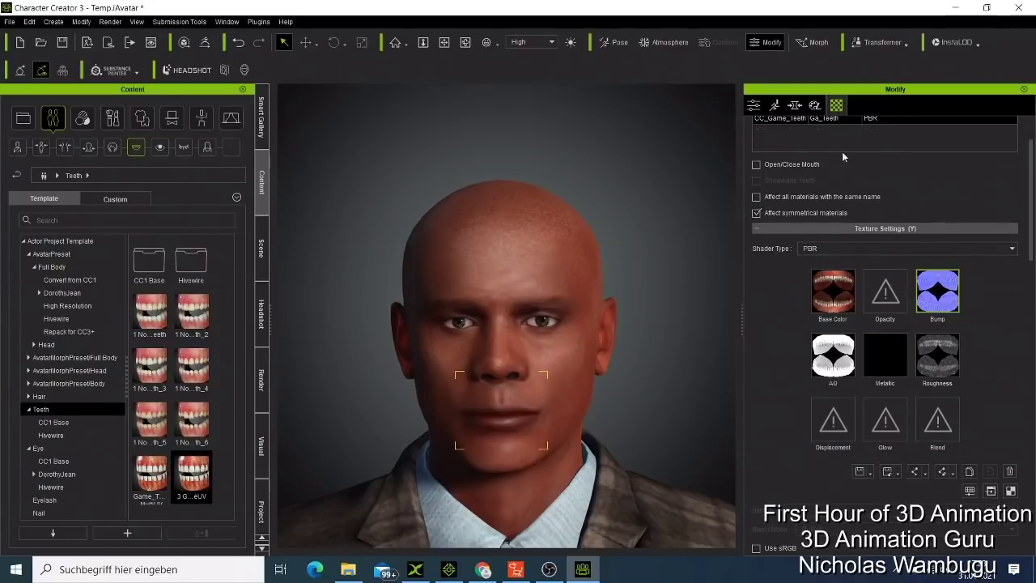
{"action": "left_click", "coordinate": [758, 165]}
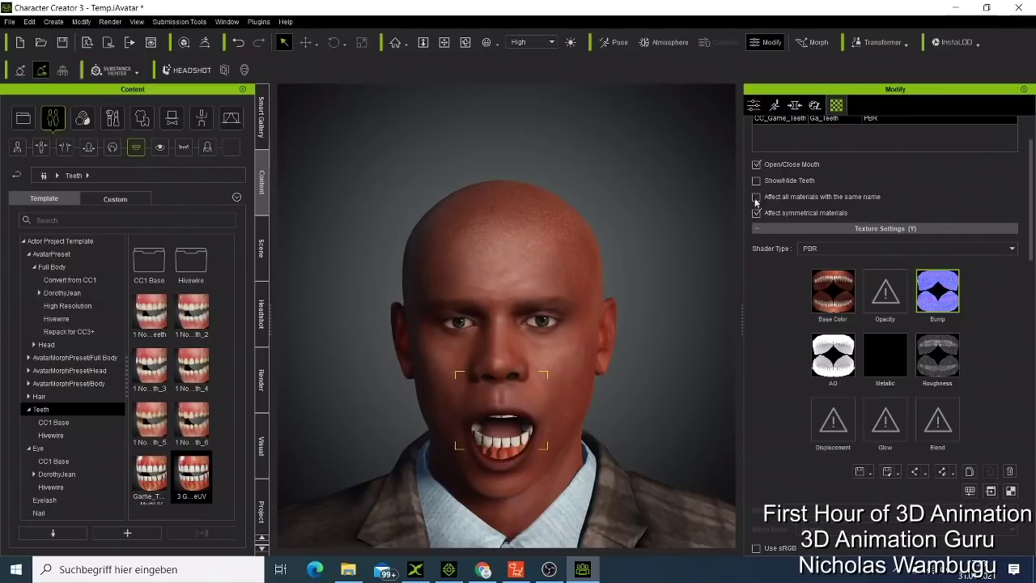
{"action": "left_click", "coordinate": [757, 164]}
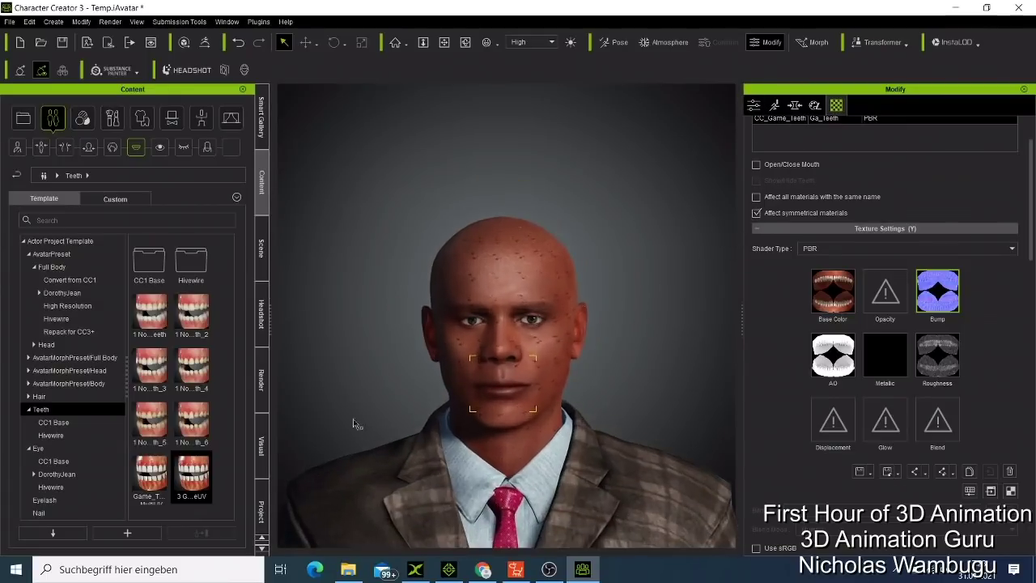
Bring up the Headshot panel showing the reference photo of a man in a suit.
{"action": "left_click", "coordinate": [261, 311]}
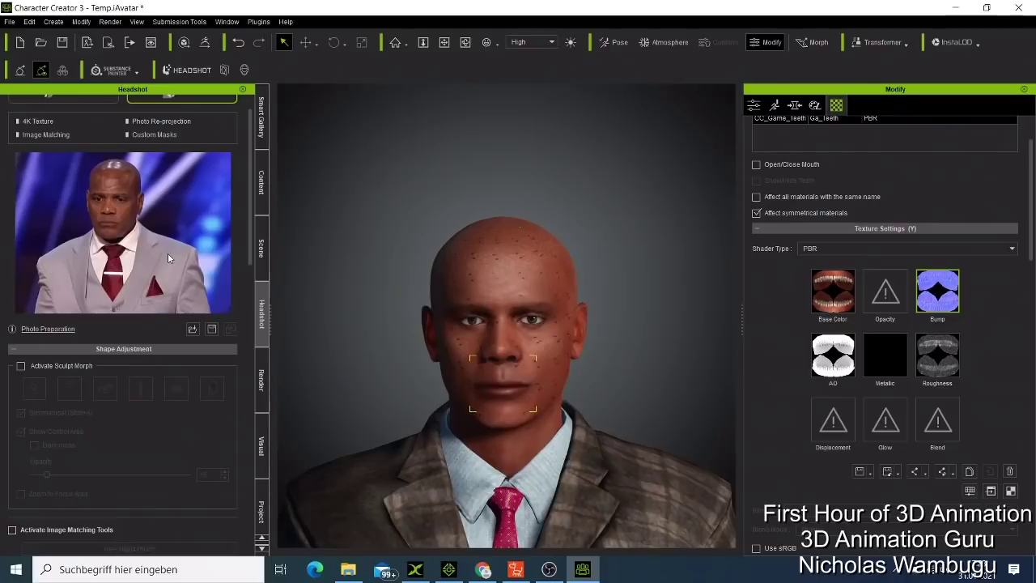
{"action": "mouse_move", "coordinate": [168, 258]}
Pan and orbit the camera to an angled view framing the character's torso and legs.
{"action": "scroll", "coordinate": [607, 324], "scroll_direction": "down", "scroll_amount": 6}
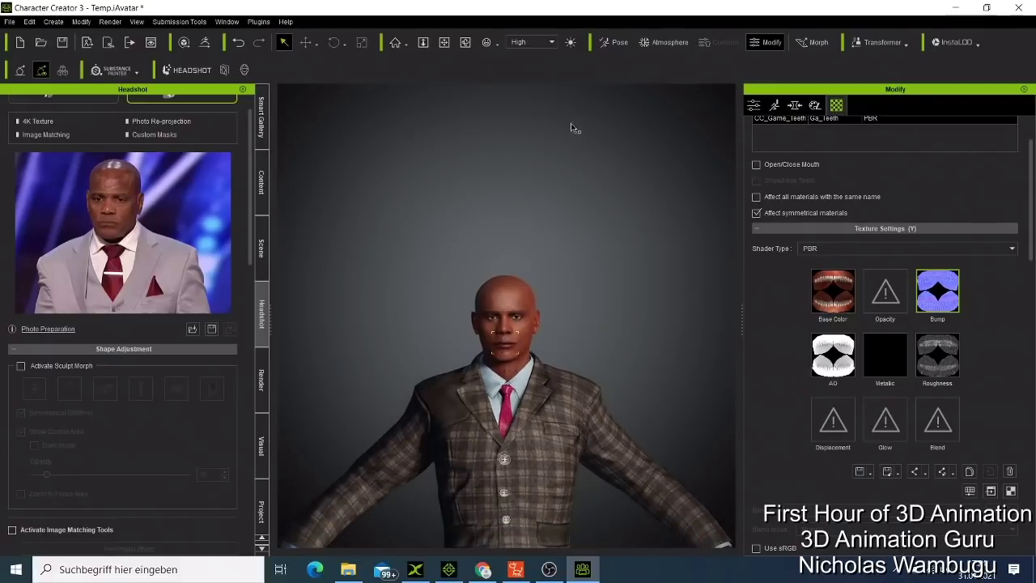
{"action": "left_click", "coordinate": [443, 42]}
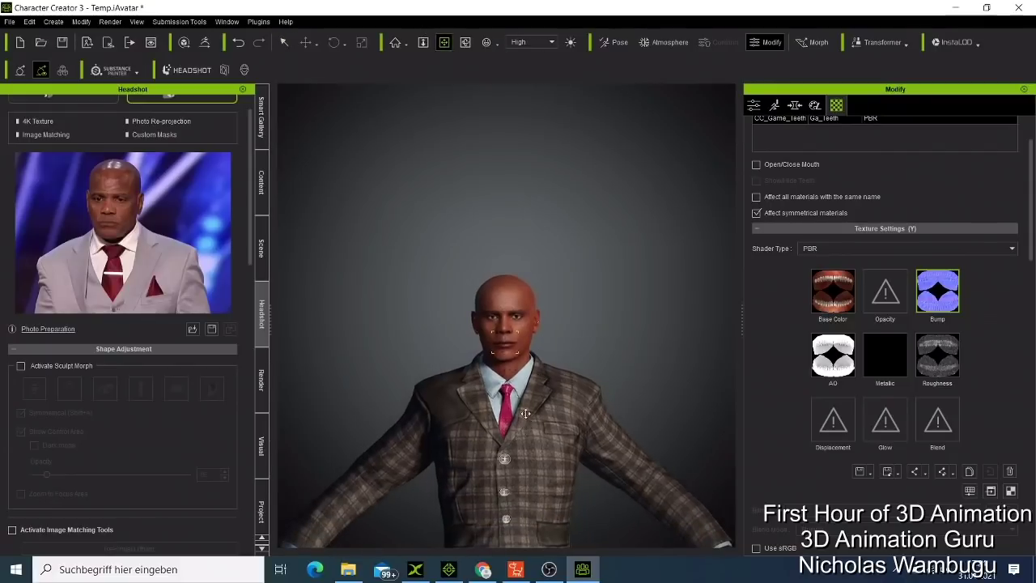
{"action": "left_click_drag", "start_coordinate": [540, 343], "coordinate": [559, 258]}
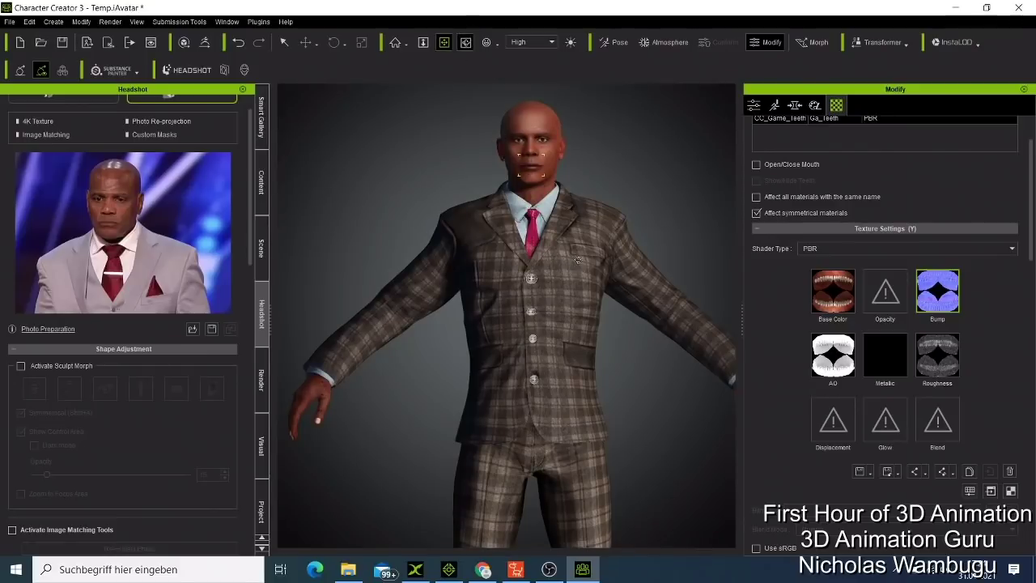
{"action": "left_click", "coordinate": [465, 42]}
{"action": "left_click_drag", "start_coordinate": [471, 344], "coordinate": [588, 299]}
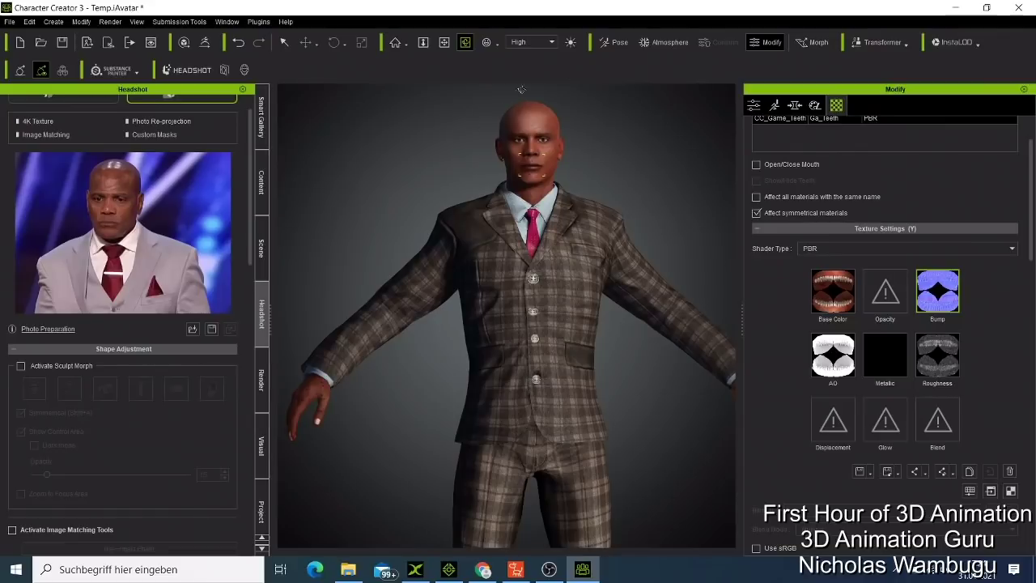
Select the whole character via its head so the CC3_Base_Plus avatar settings appear.
{"action": "left_click", "coordinate": [754, 105]}
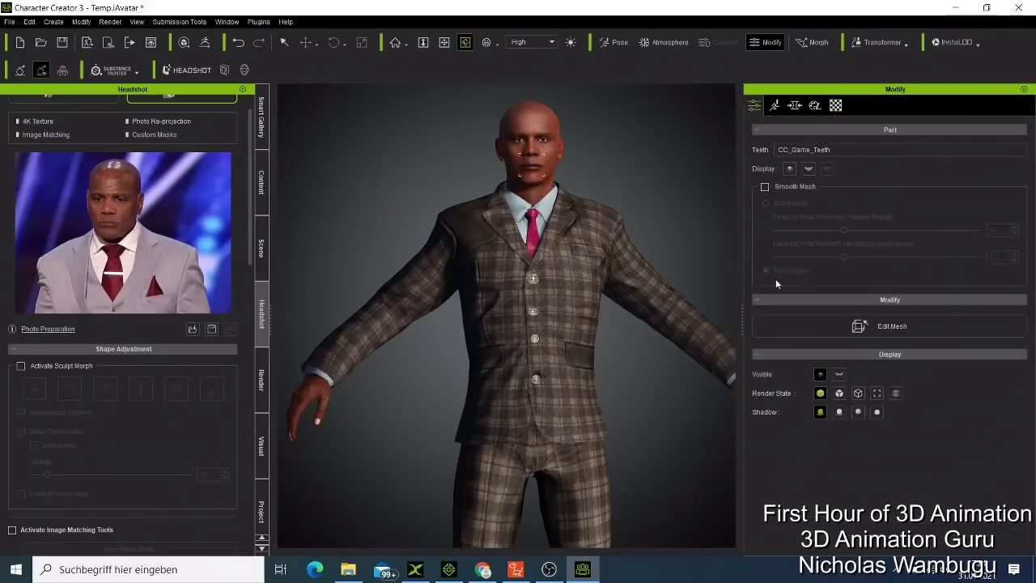
{"action": "left_click", "coordinate": [774, 105]}
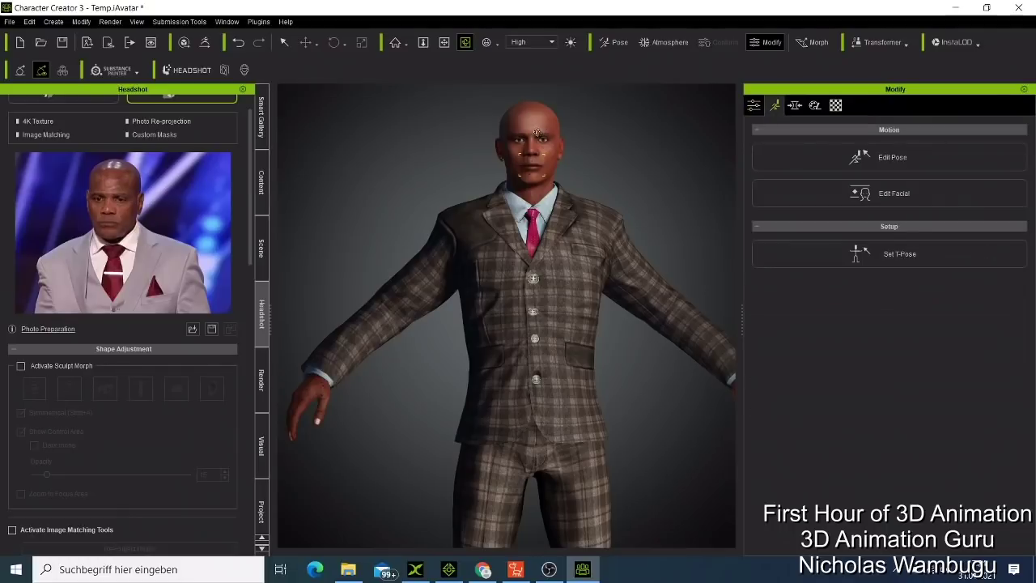
{"action": "left_click", "coordinate": [286, 44]}
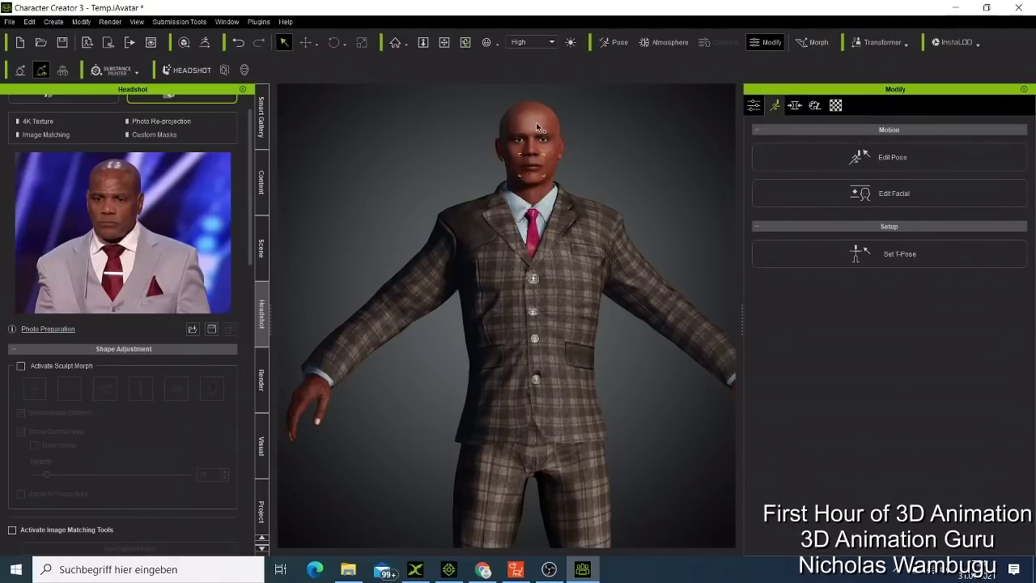
{"action": "left_click", "coordinate": [536, 122]}
{"action": "left_click", "coordinate": [754, 105]}
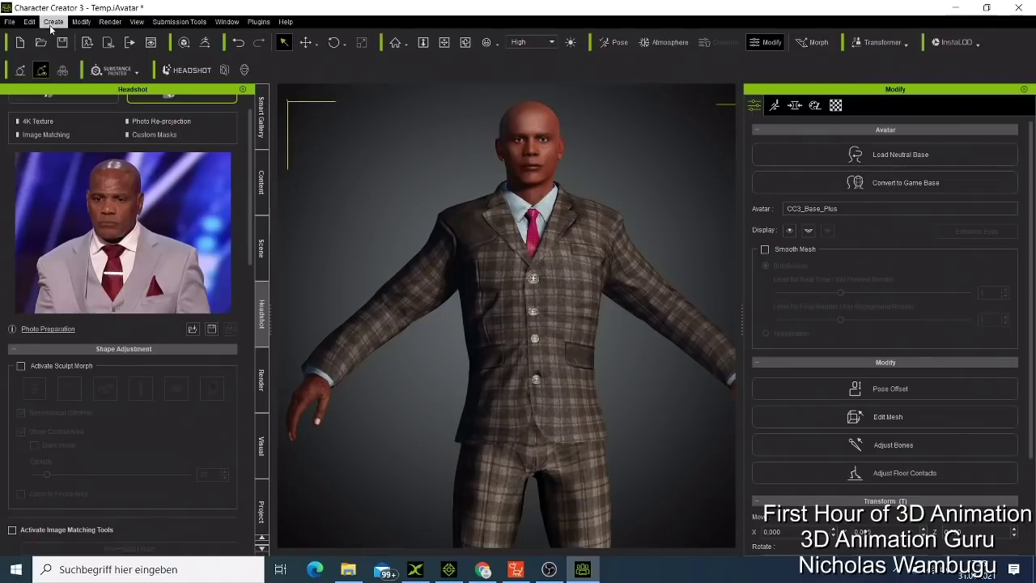
Review the FBX export settings and target tool presets, then close without exporting.
{"action": "left_click", "coordinate": [10, 22]}
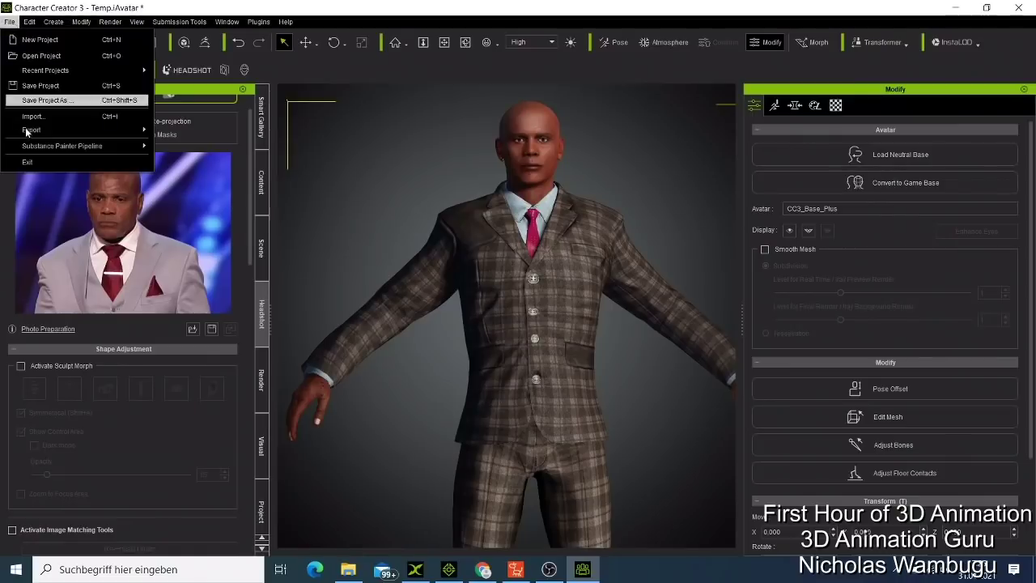
{"action": "mouse_move", "coordinate": [31, 132]}
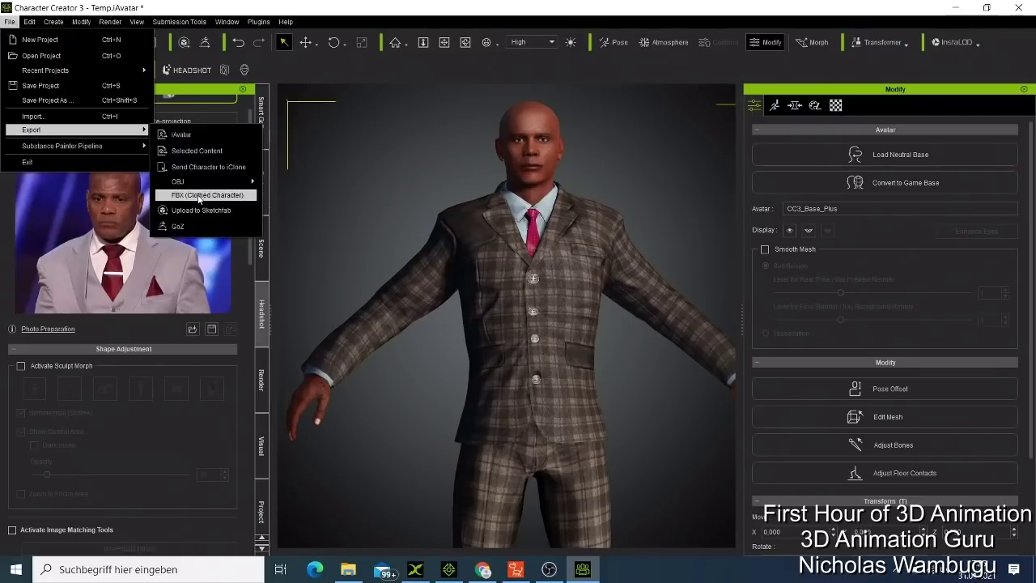
{"action": "left_click", "coordinate": [198, 196]}
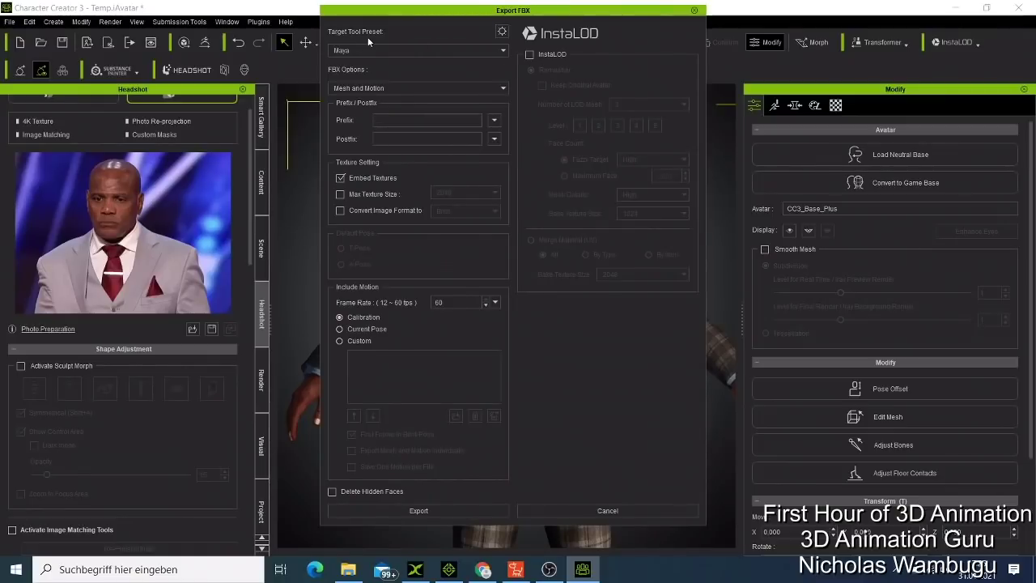
{"action": "left_click", "coordinate": [383, 50]}
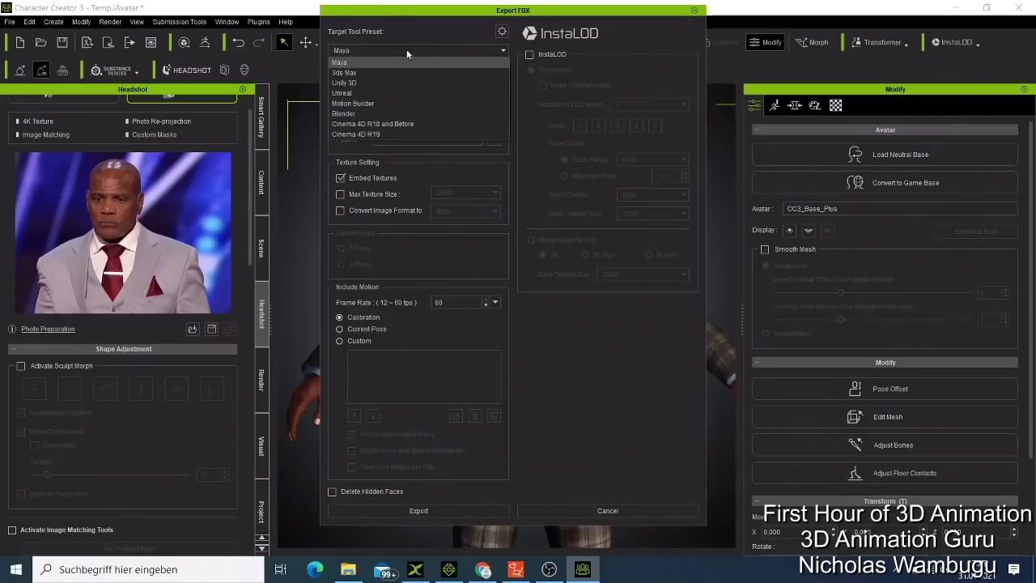
{"action": "left_click", "coordinate": [693, 11]}
{"action": "left_click", "coordinate": [693, 10]}
Send the CC3_Base_Plus avatar to ZBrush via GoZ in A-Pose.
{"action": "left_click", "coordinate": [9, 21]}
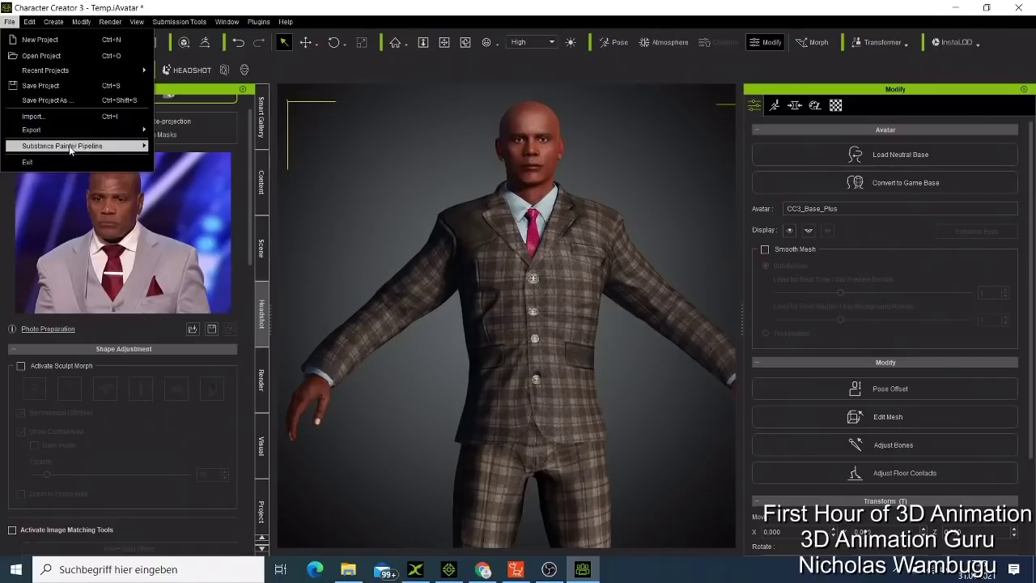
{"action": "mouse_move", "coordinate": [99, 132]}
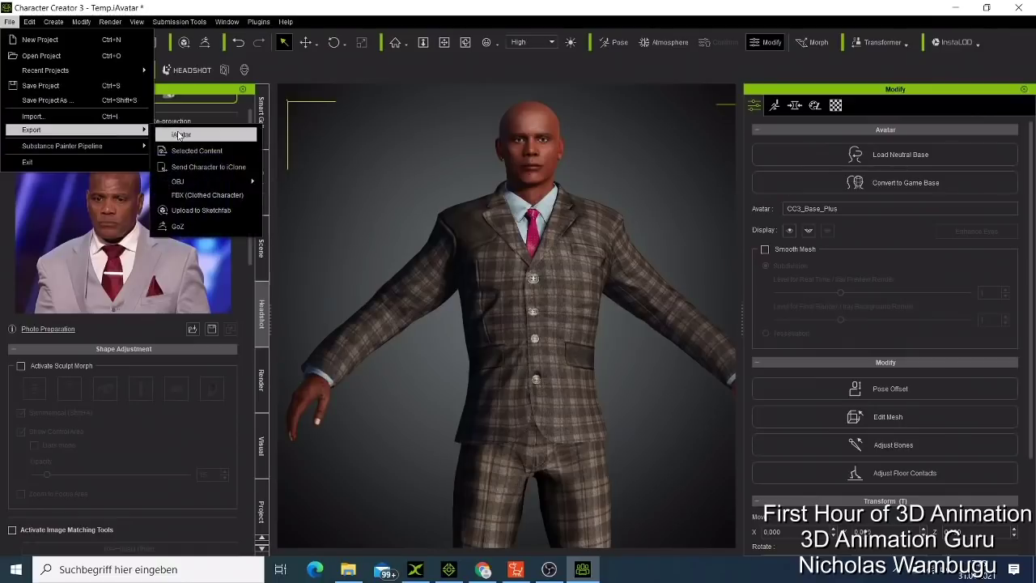
{"action": "mouse_move", "coordinate": [185, 183]}
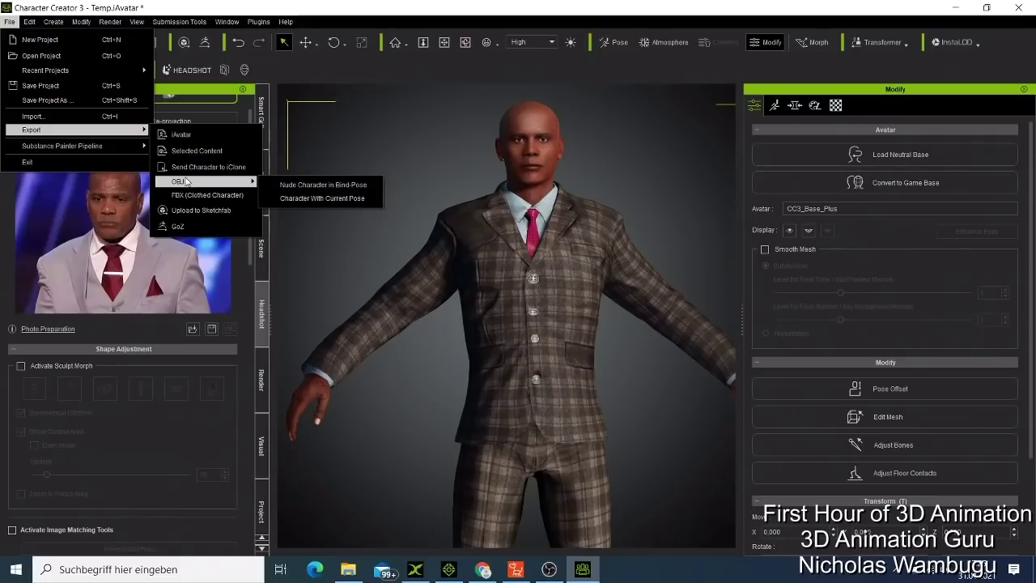
{"action": "key", "text": "Escape"}
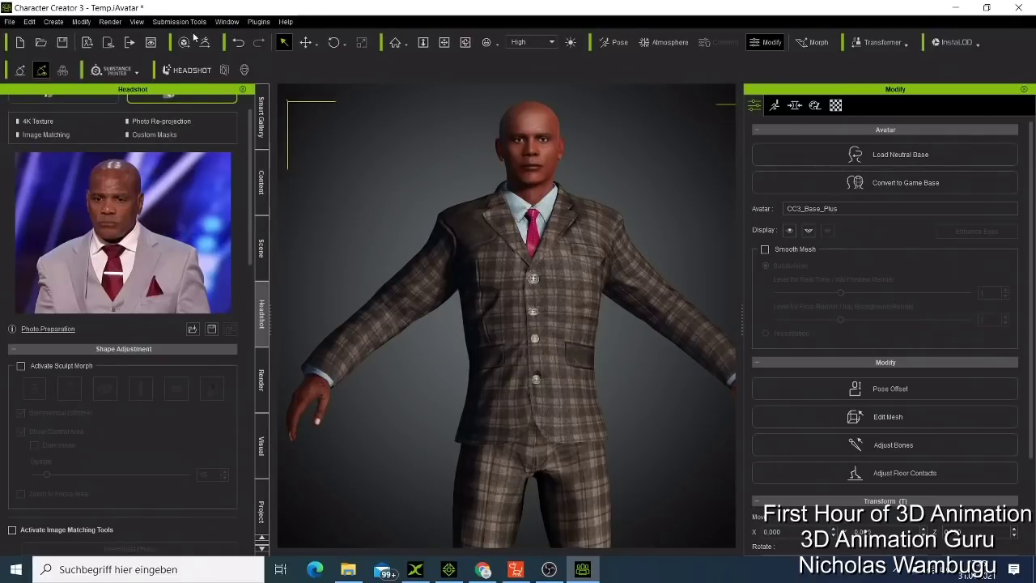
{"action": "key", "text": "Escape"}
{"action": "left_click", "coordinate": [200, 47]}
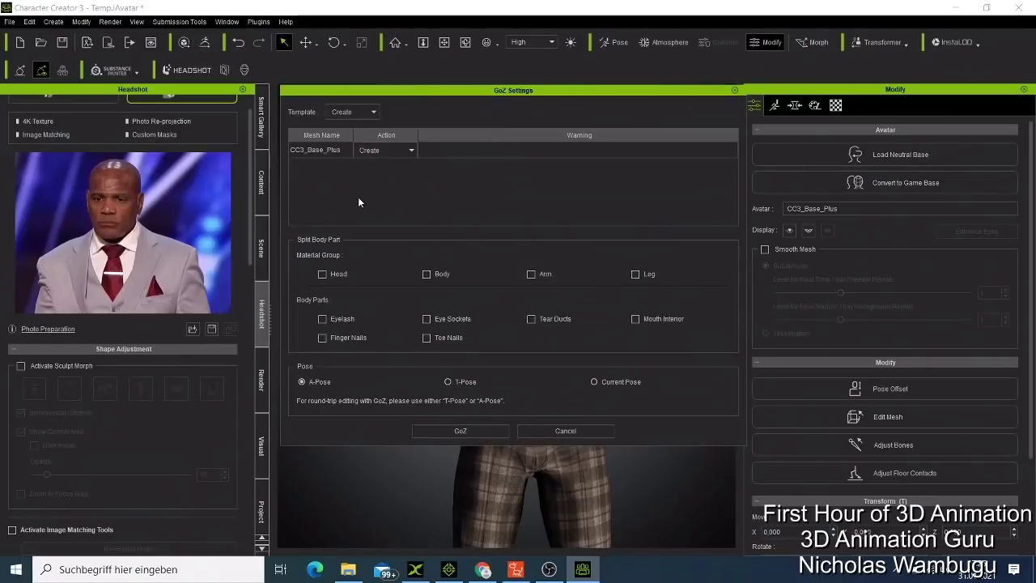
{"action": "left_click", "coordinate": [444, 422]}
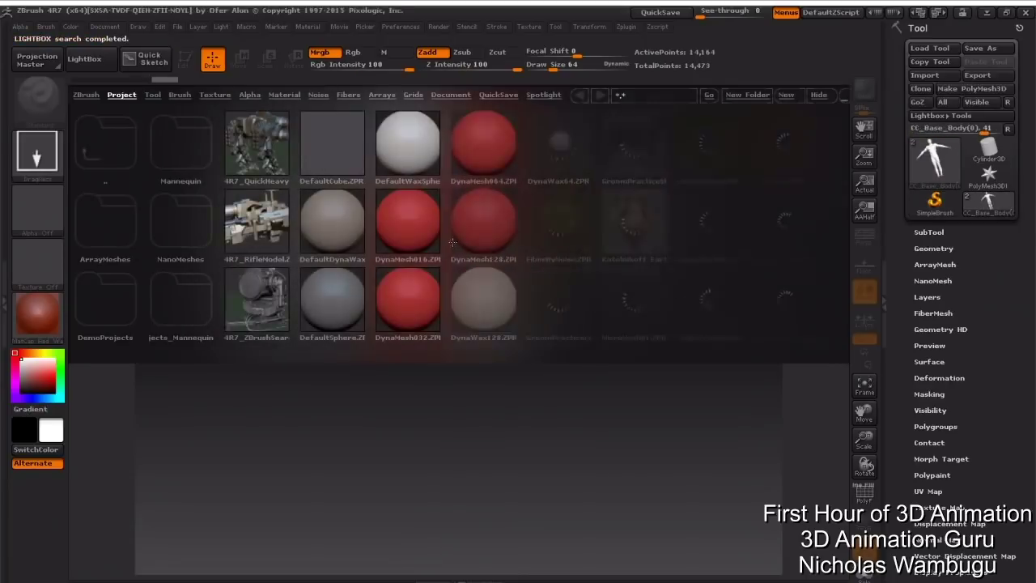
View CC_Base_Body full-length in ZBrush Edit mode, then quit ZBrush without saving.
{"action": "mouse_move", "coordinate": [912, 166]}
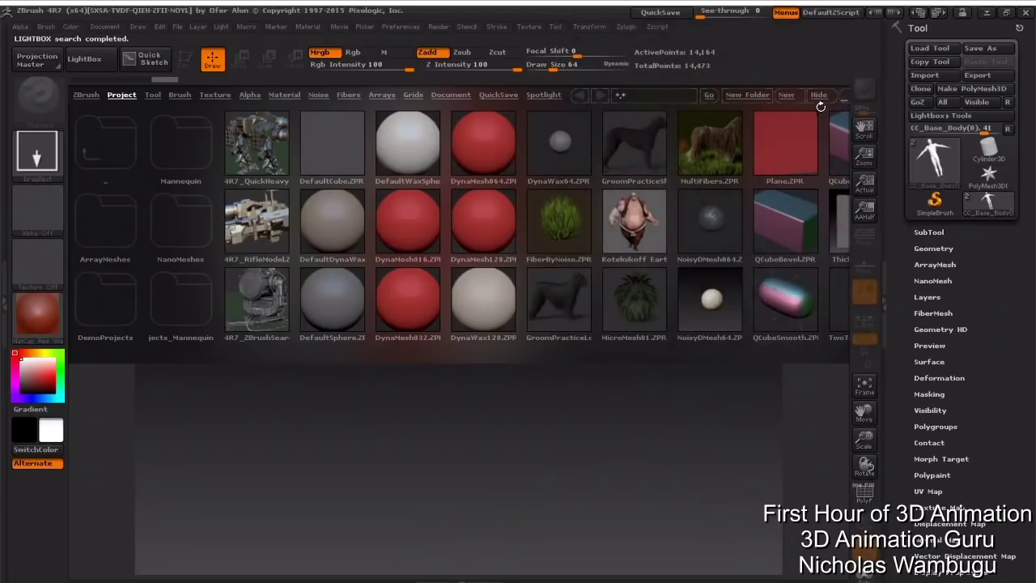
{"action": "left_click", "coordinate": [818, 96]}
{"action": "left_click", "coordinate": [936, 168]}
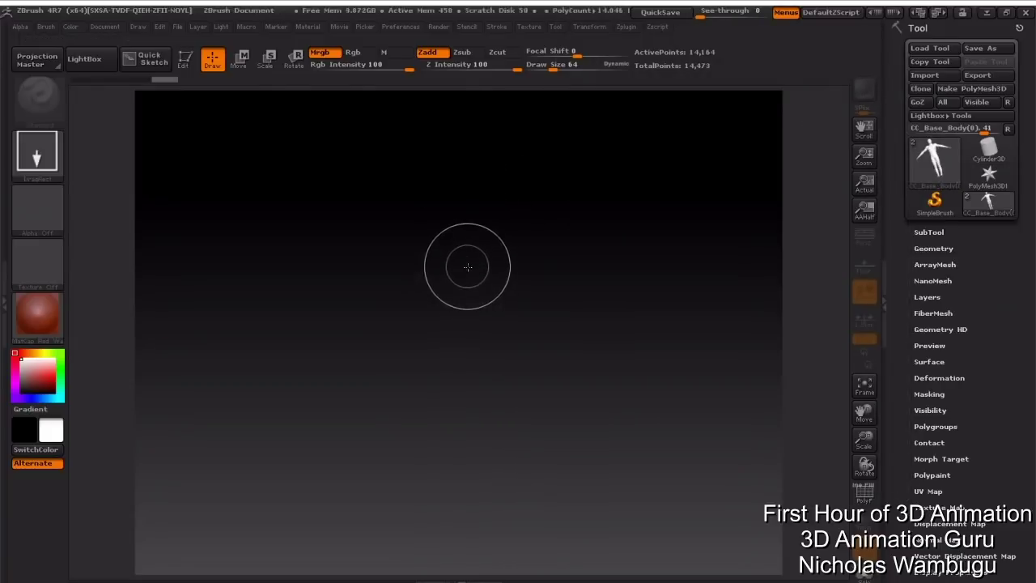
{"action": "mouse_move", "coordinate": [459, 240]}
{"action": "left_mouse_down"}
{"action": "mouse_move", "coordinate": [464, 270]}
{"action": "mouse_move", "coordinate": [458, 222]}
{"action": "mouse_move", "coordinate": [471, 250]}
{"action": "mouse_move", "coordinate": [459, 257]}
{"action": "left_mouse_up"}
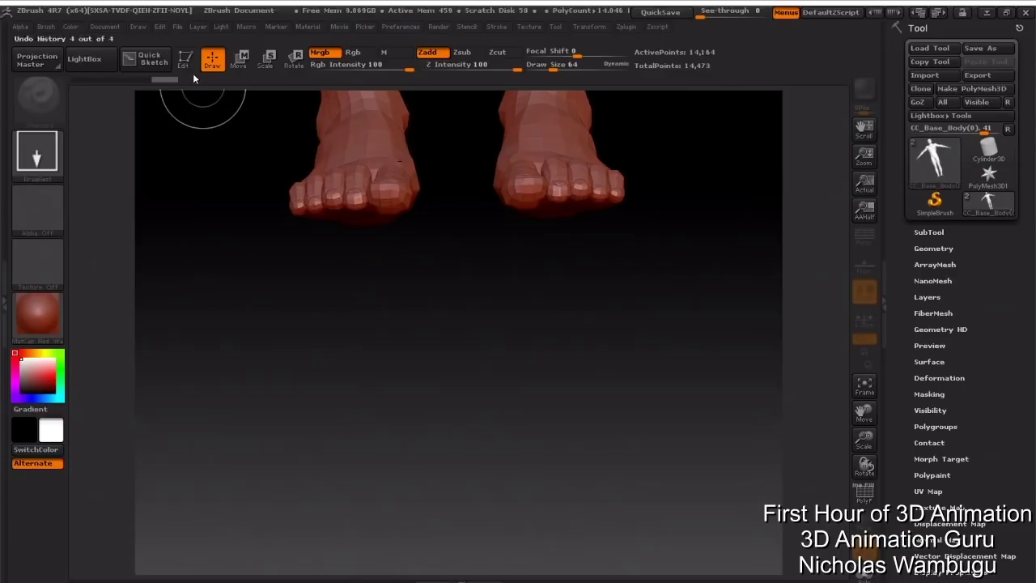
{"action": "left_click", "coordinate": [185, 58]}
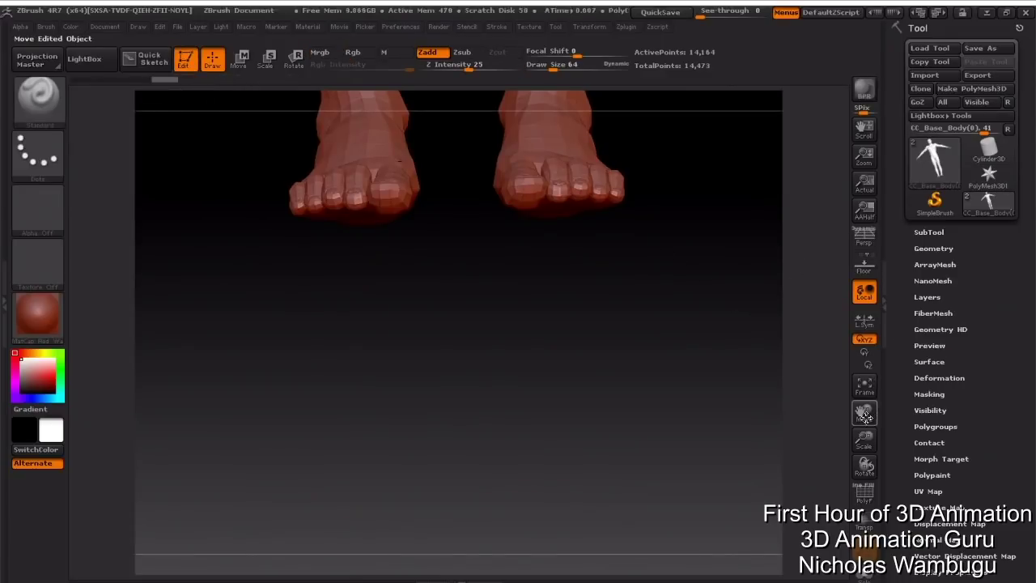
{"action": "left_click_drag", "start_coordinate": [864, 408], "coordinate": [865, 550]}
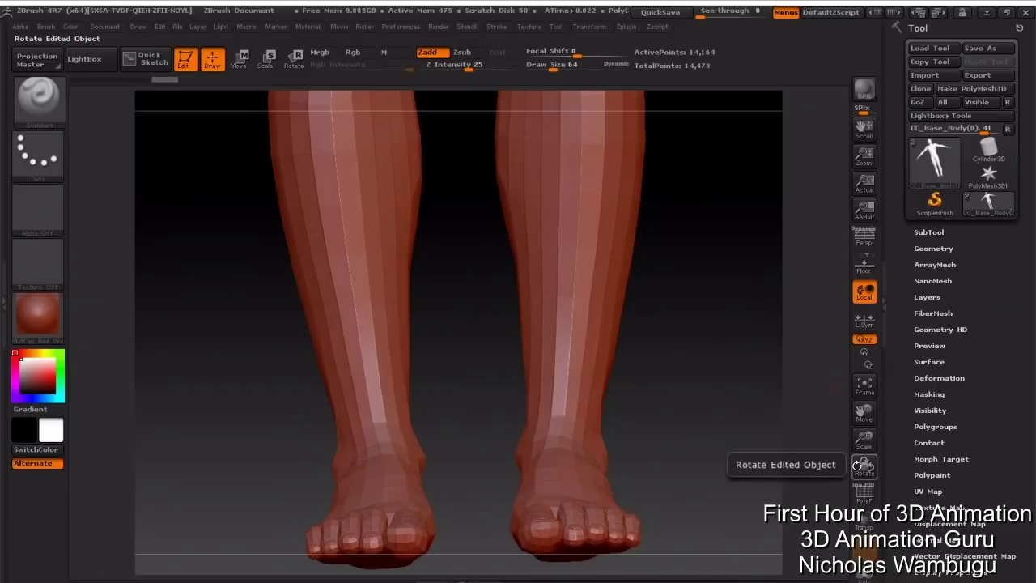
{"action": "left_click_drag", "start_coordinate": [864, 444], "coordinate": [751, 280]}
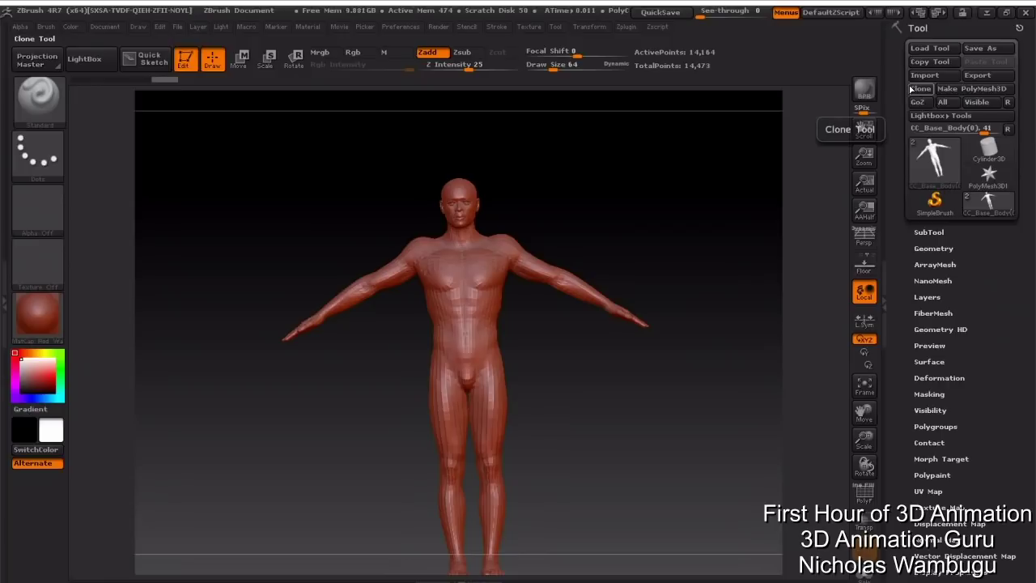
{"action": "left_click", "coordinate": [1025, 13]}
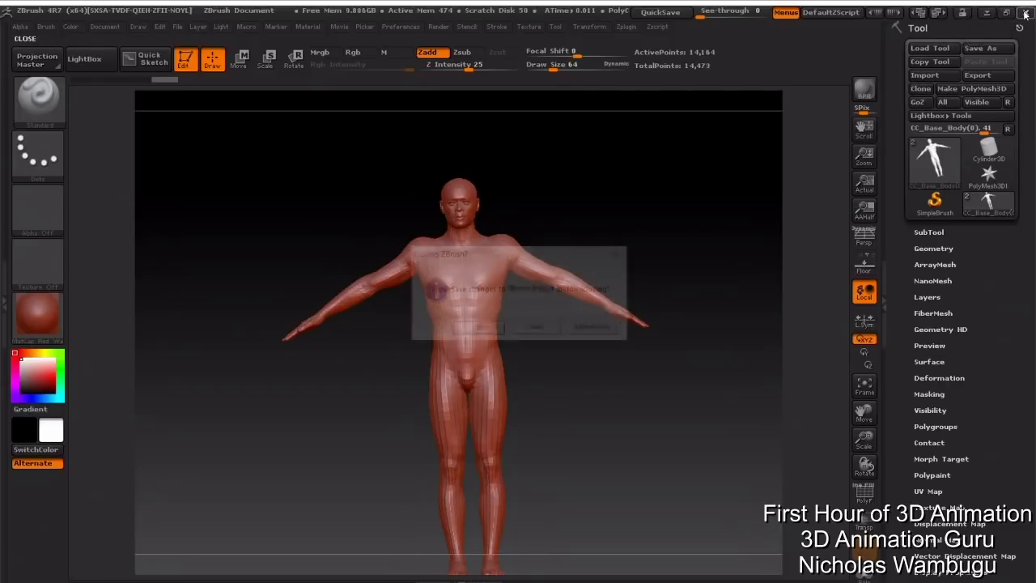
{"action": "left_click", "coordinate": [517, 330]}
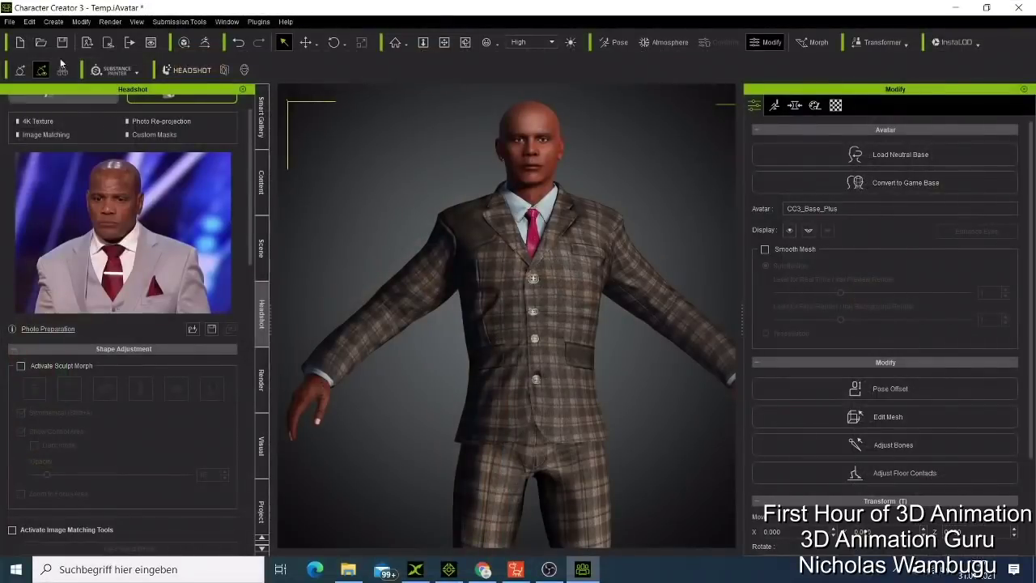
Send the plaid-suited character to iClone 7 from the File > Export menu.
{"action": "left_click", "coordinate": [9, 22]}
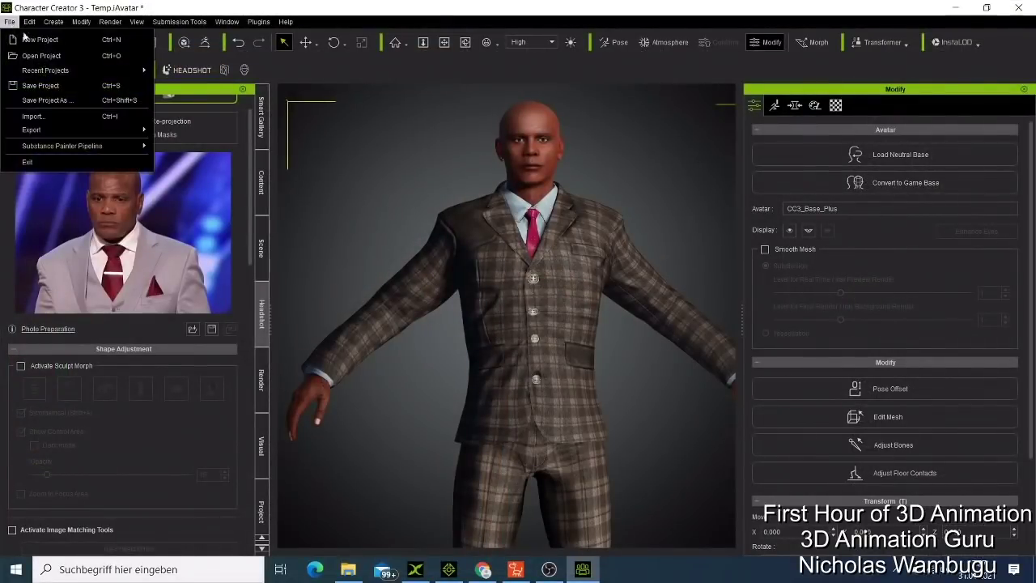
{"action": "mouse_move", "coordinate": [64, 136]}
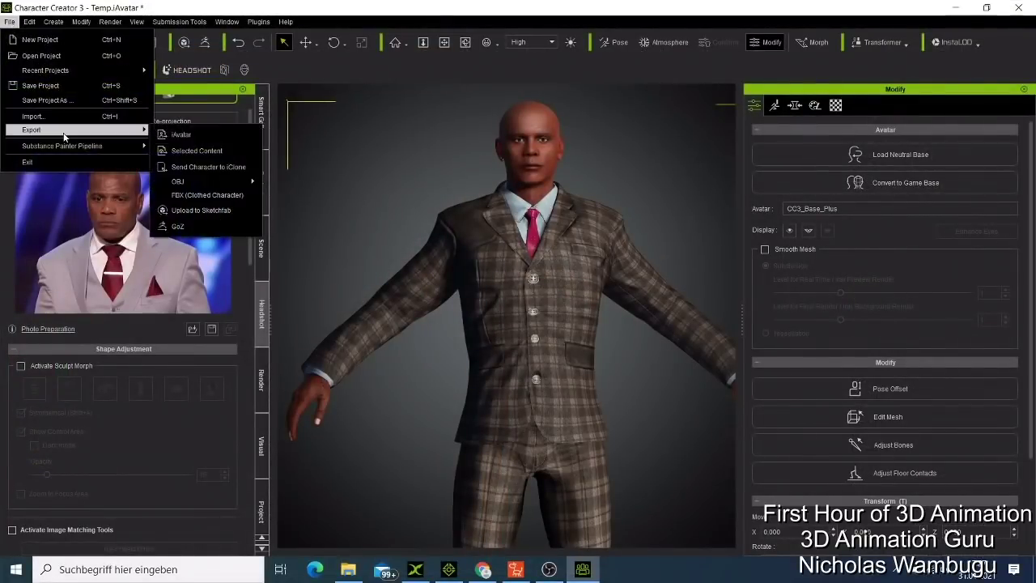
{"action": "left_click", "coordinate": [198, 168]}
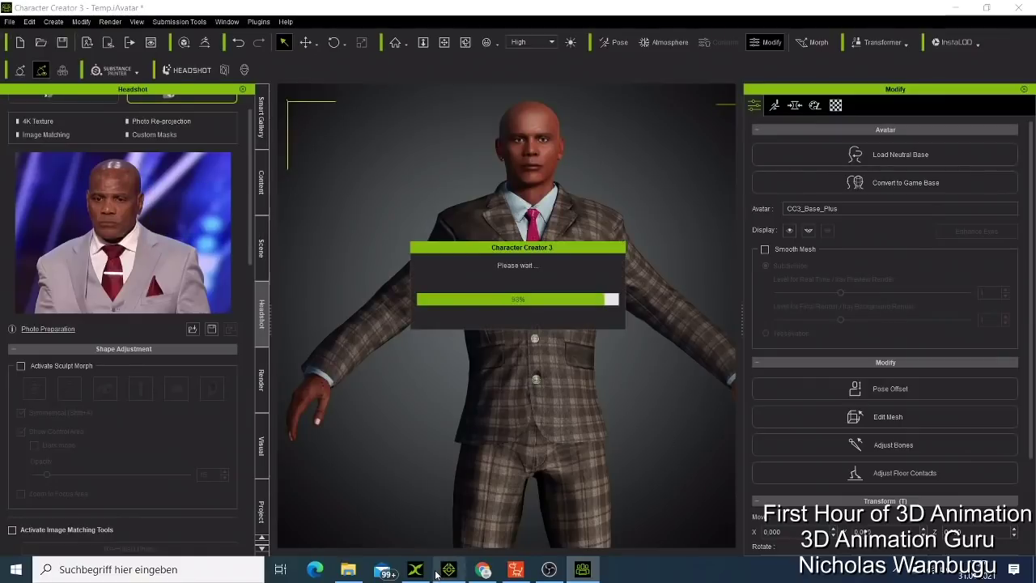
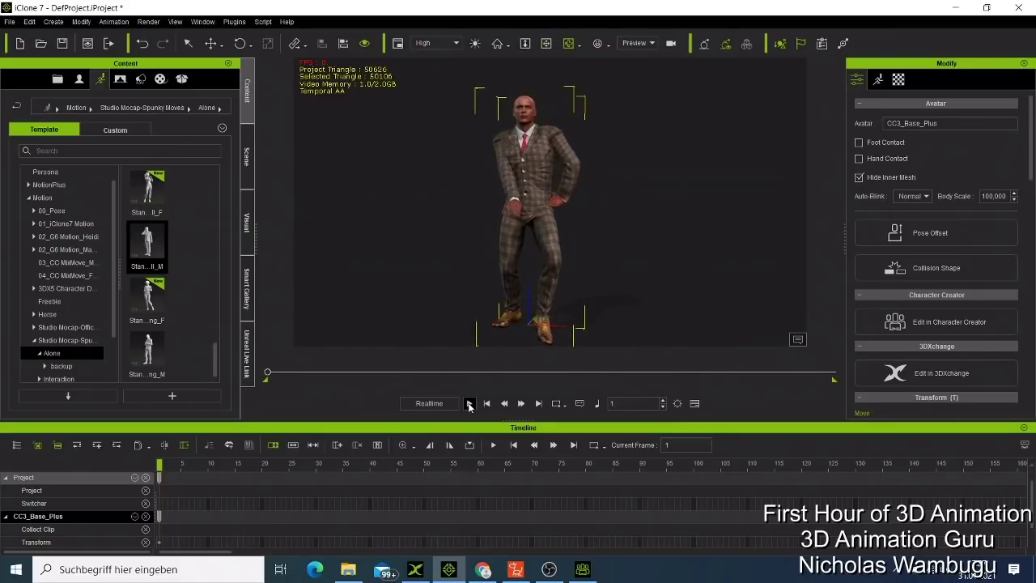
Preview the character's animation, then open File Explorer at the Desktop.
{"action": "left_click", "coordinate": [470, 405]}
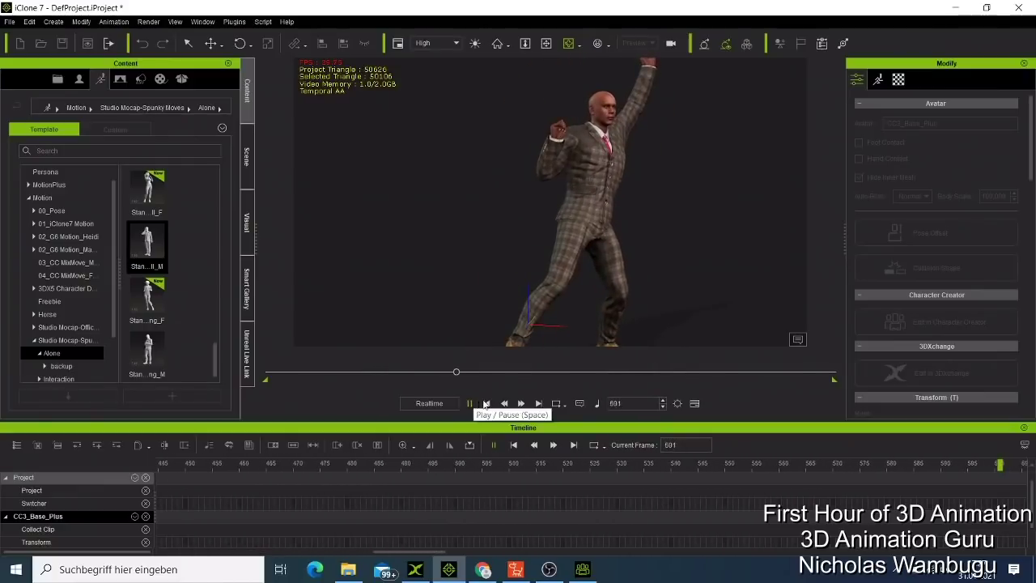
{"action": "left_click", "coordinate": [487, 403]}
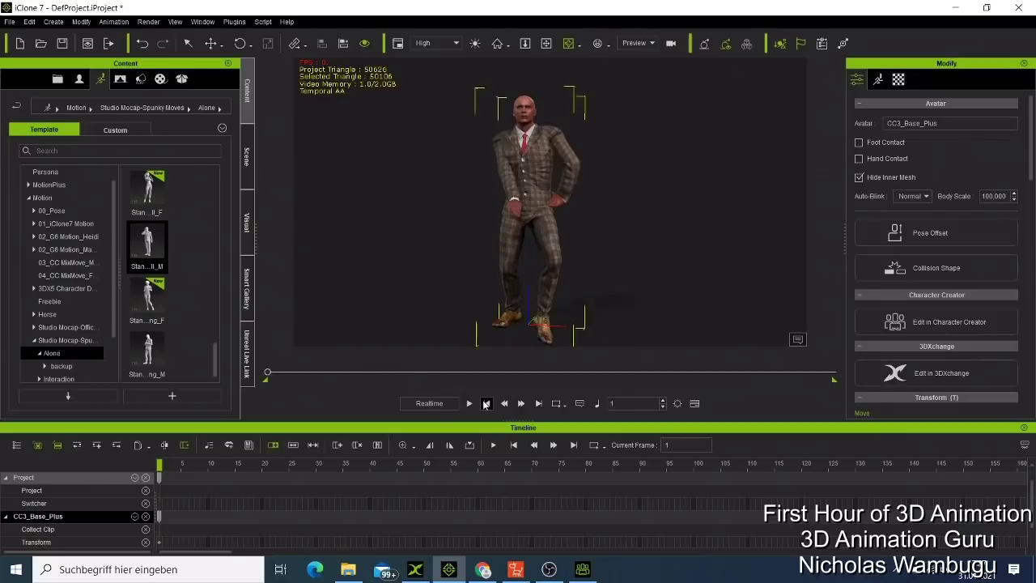
{"action": "left_click", "coordinate": [356, 571]}
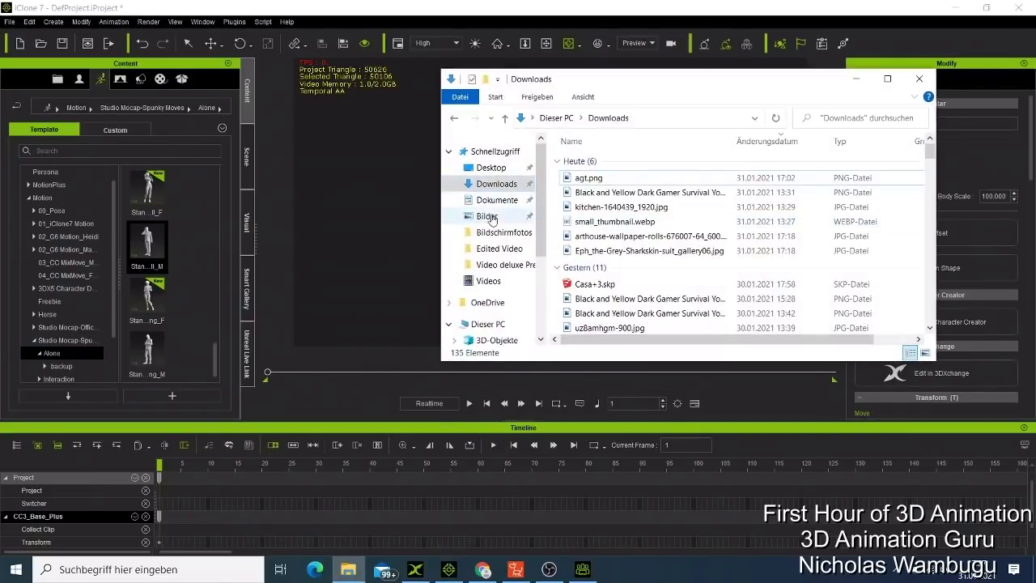
{"action": "left_click", "coordinate": [491, 169]}
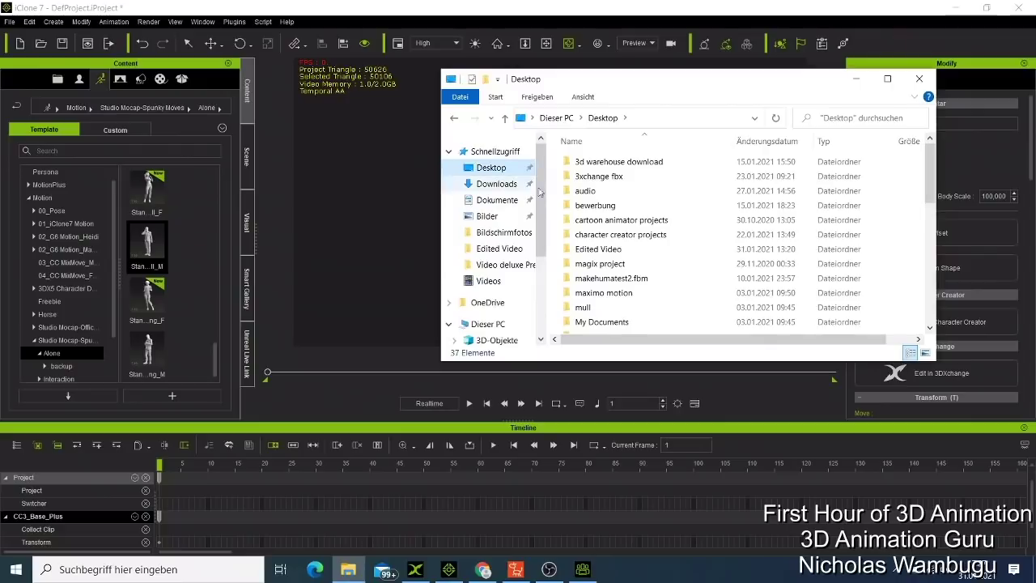
Open maximo motion > dancemoves > c_c_m_onepiece_khyskeletona and move the window to the right.
{"action": "double_click", "coordinate": [598, 298]}
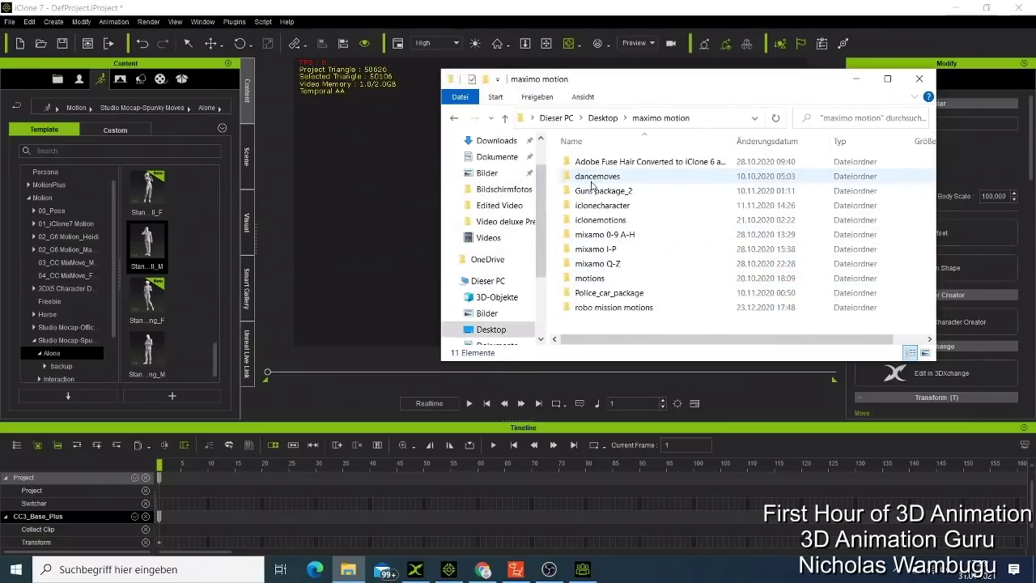
{"action": "double_click", "coordinate": [585, 176]}
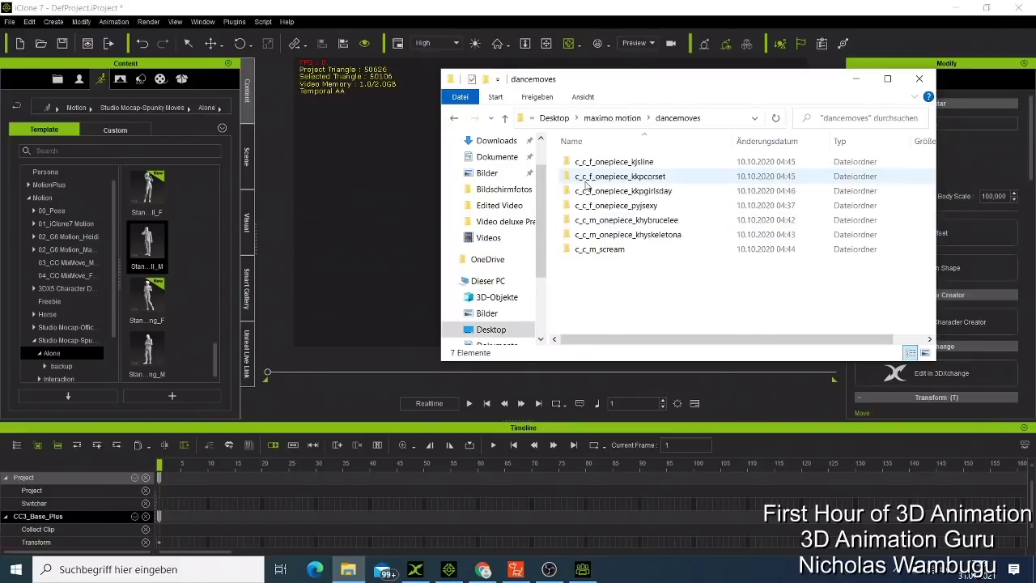
{"action": "double_click", "coordinate": [626, 237]}
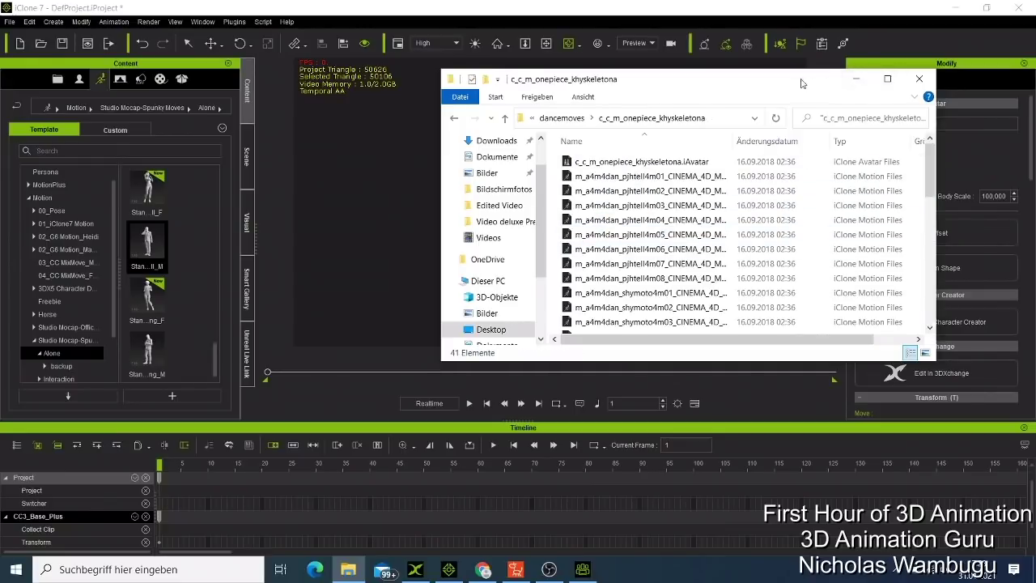
{"action": "left_click_drag", "start_coordinate": [801, 83], "coordinate": [1031, 81]}
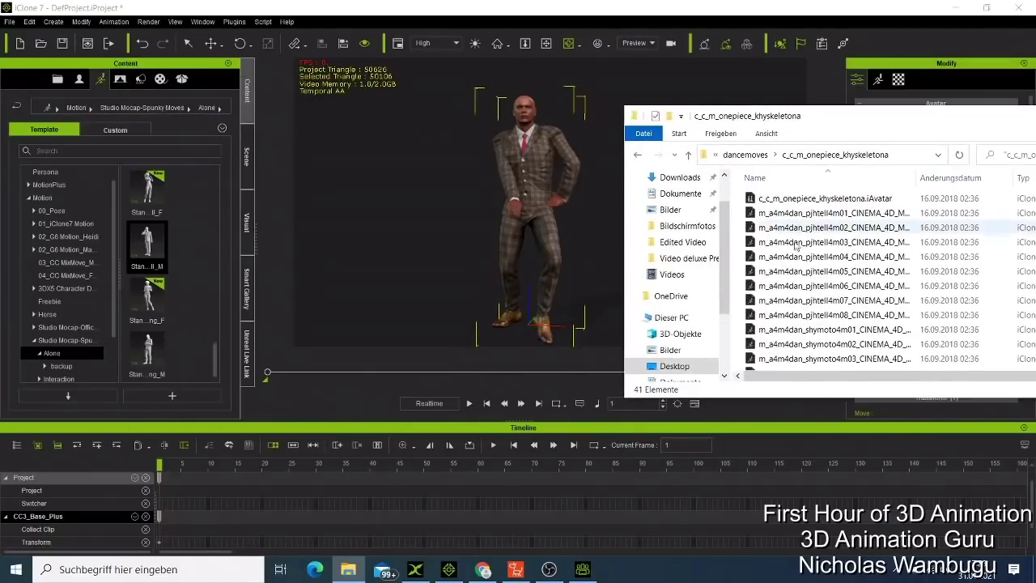
Apply the pjhtell4m03 dance motion to the character and preview it from frame 1.
{"action": "left_click", "coordinate": [809, 242]}
{"action": "left_click_drag", "start_coordinate": [638, 247], "coordinate": [559, 203]}
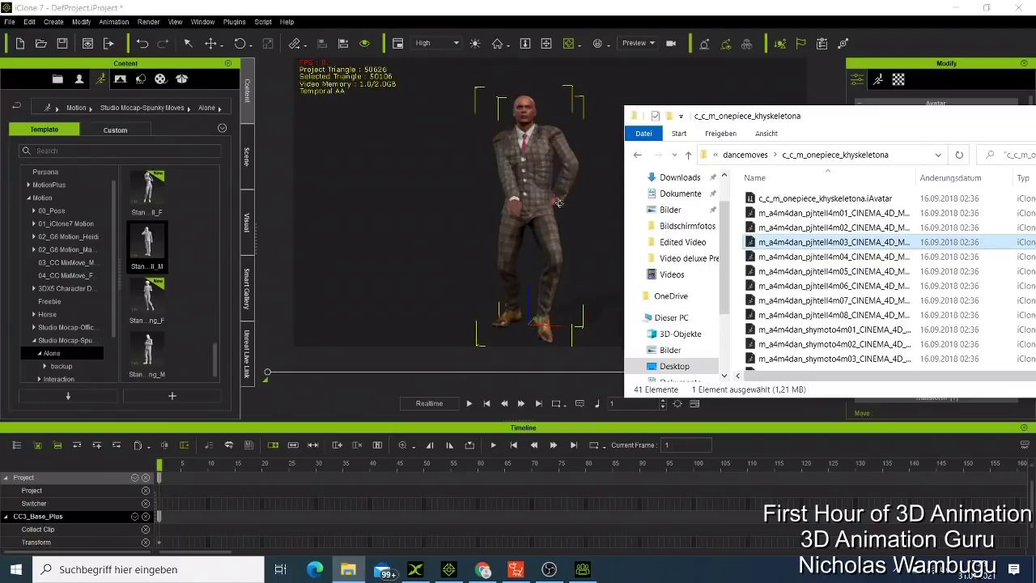
{"action": "left_click", "coordinate": [469, 403]}
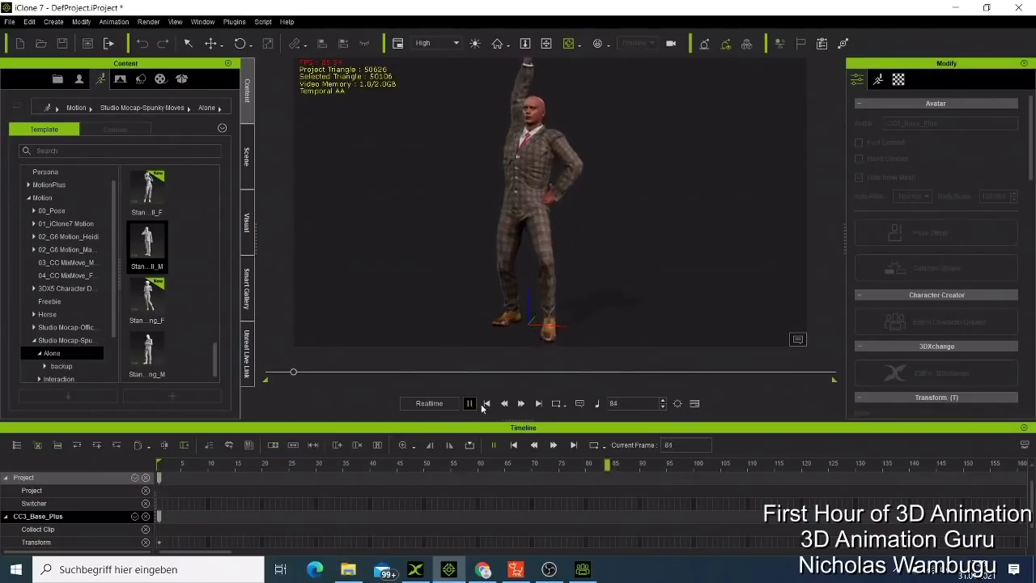
{"action": "left_click", "coordinate": [485, 403]}
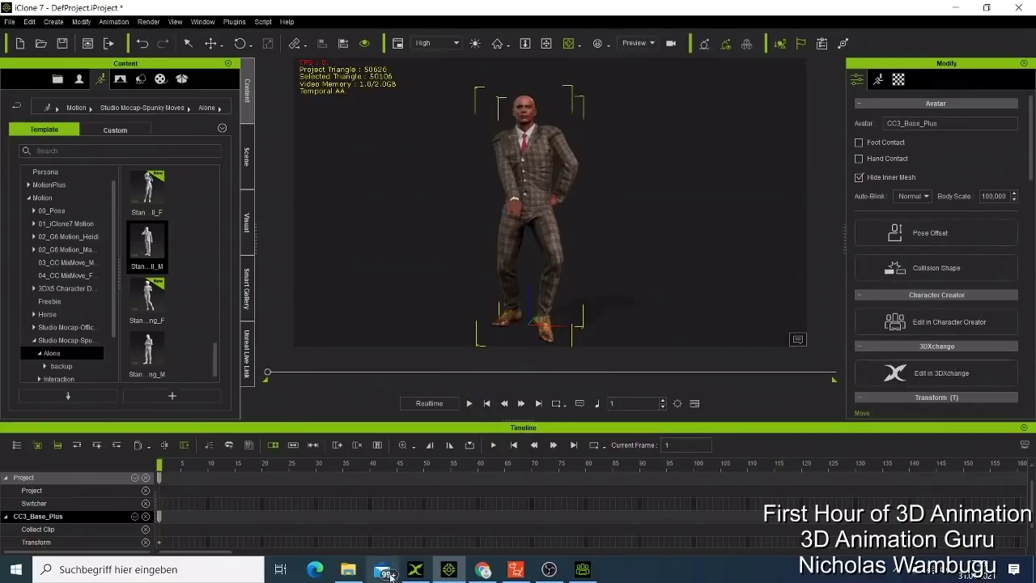
Apply the pjhtell4m05 dance motion instead and play it through back to frame 1.
{"action": "left_click", "coordinate": [341, 575]}
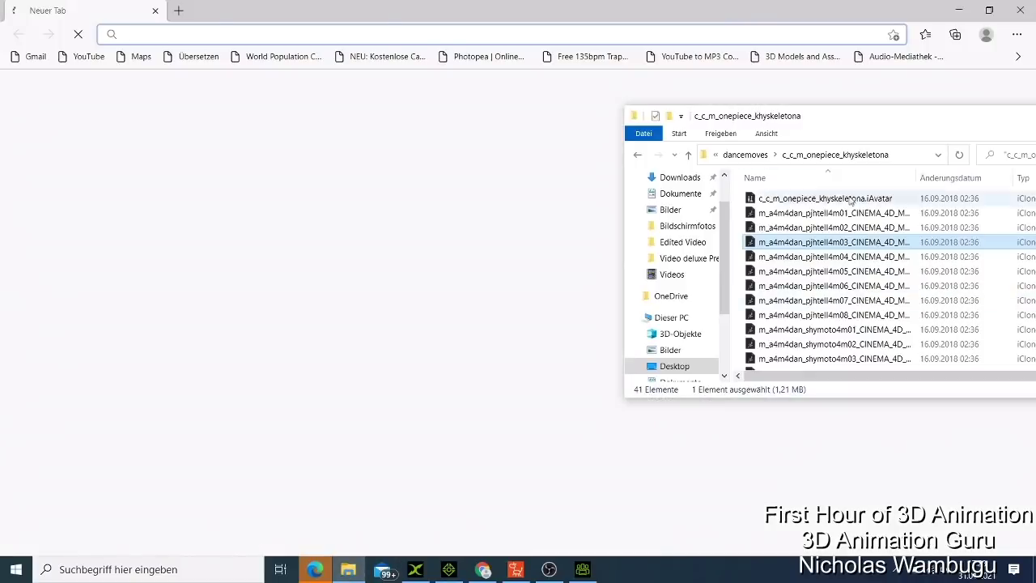
{"action": "left_click", "coordinate": [953, 8]}
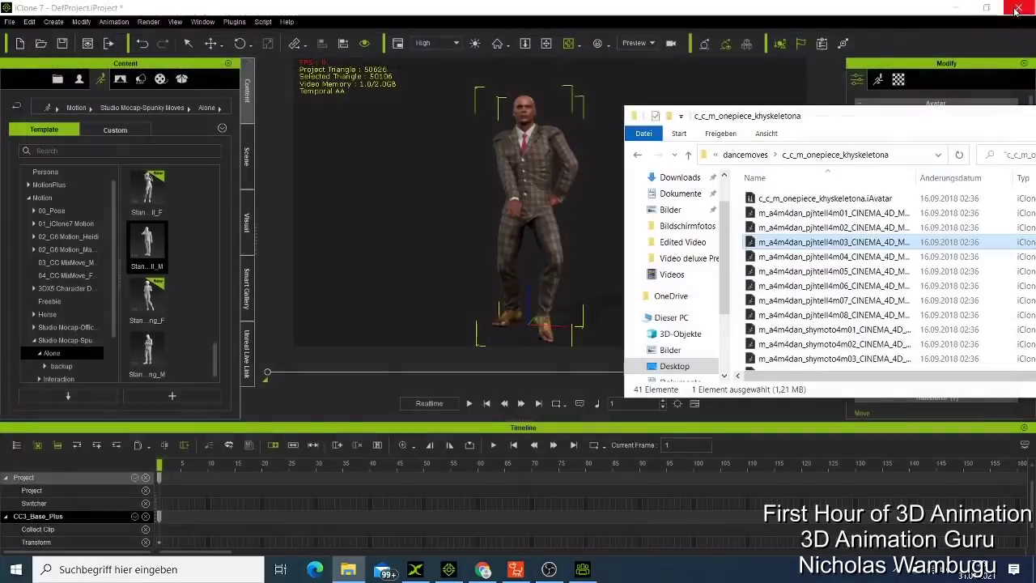
{"action": "left_click_drag", "start_coordinate": [797, 272], "coordinate": [524, 199]}
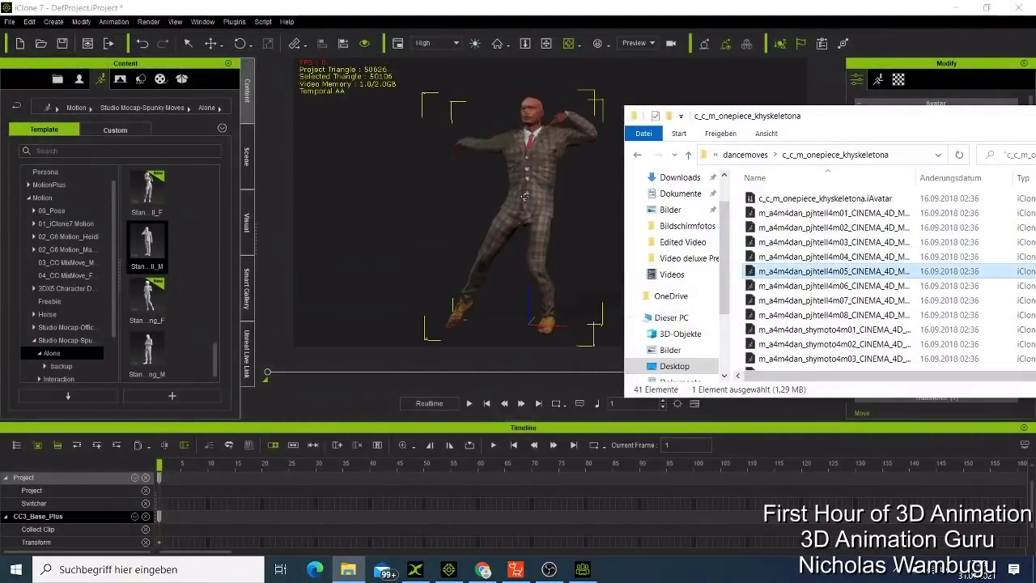
{"action": "left_click", "coordinate": [467, 404]}
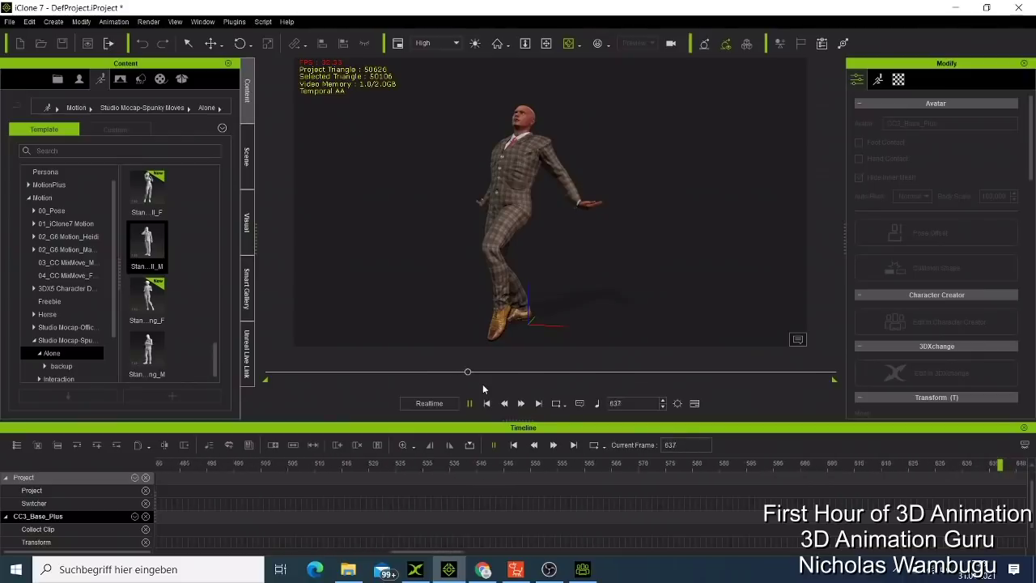
{"action": "left_click", "coordinate": [486, 403]}
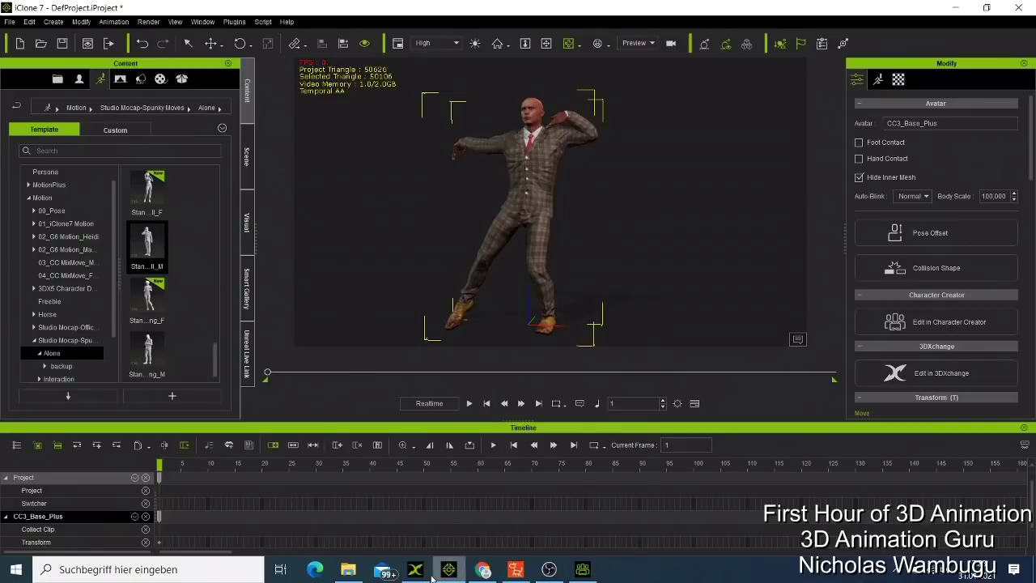
In Character Creator 3, apply Sit_IdleA_M from Studio Mocap-Spunky Moves > Alone.
{"action": "left_click", "coordinate": [586, 569]}
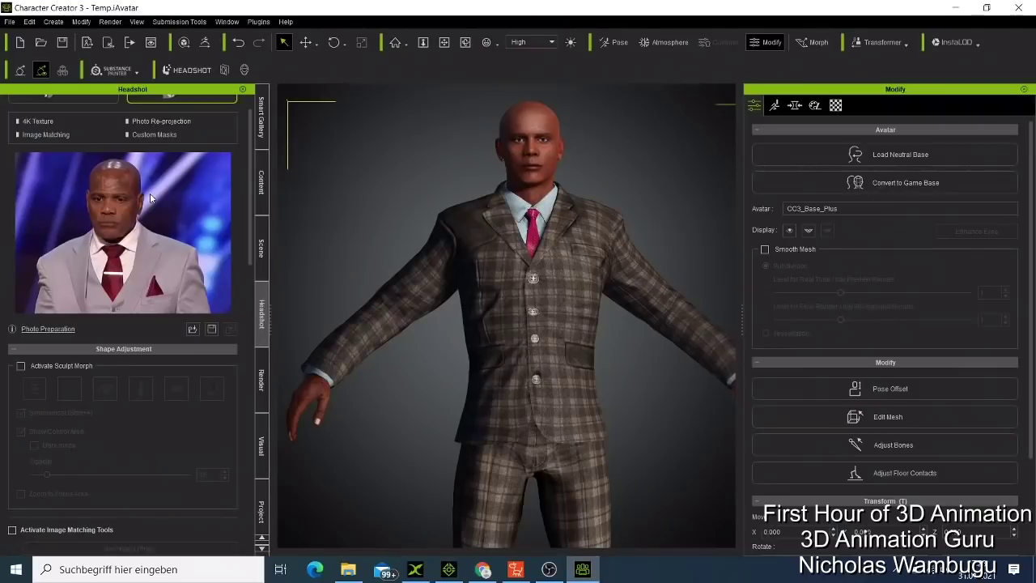
{"action": "left_click", "coordinate": [263, 178]}
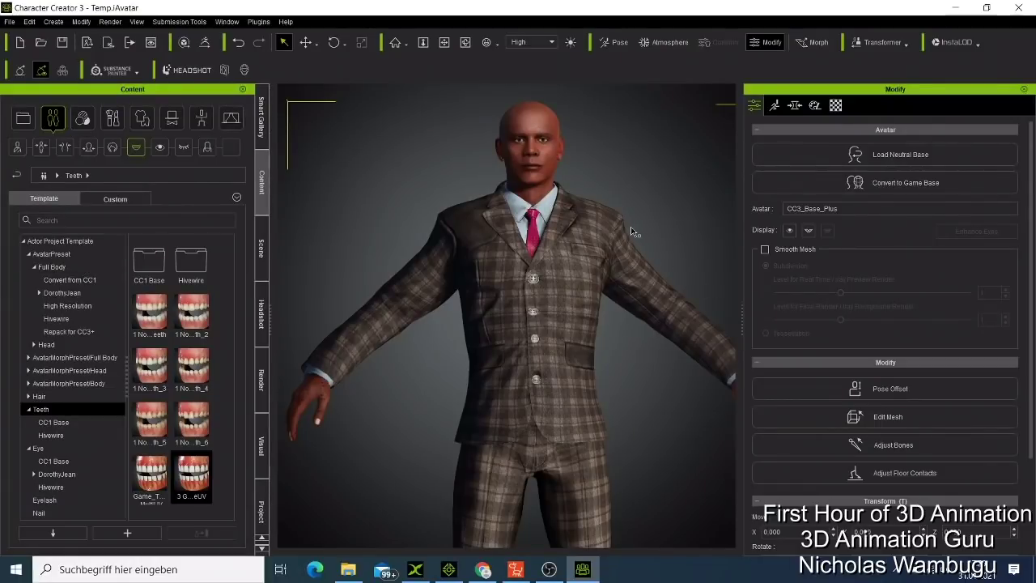
{"action": "left_click", "coordinate": [611, 42]}
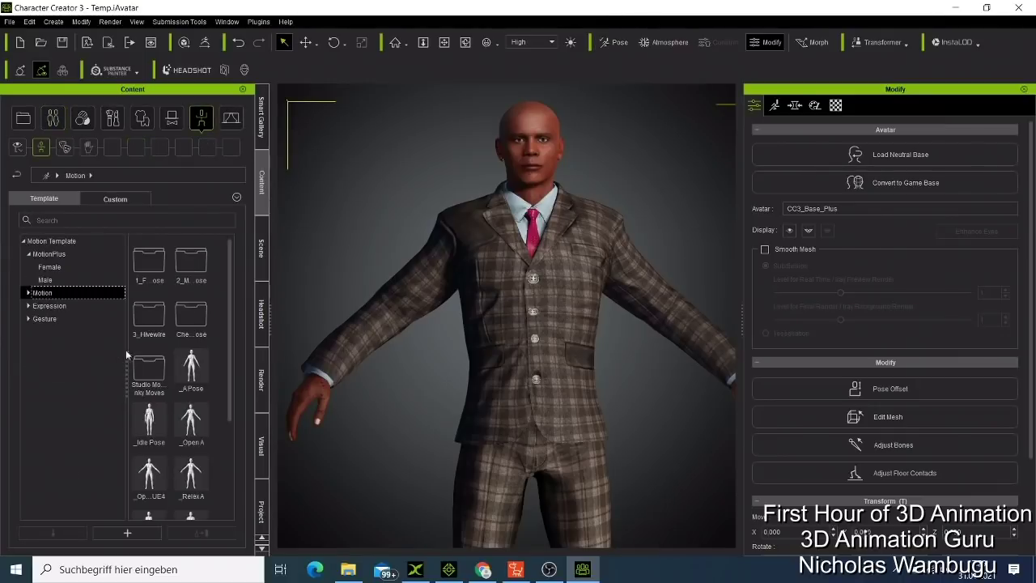
{"action": "scroll", "coordinate": [156, 320], "scroll_direction": "down", "scroll_amount": 3}
{"action": "scroll", "coordinate": [163, 291], "scroll_direction": "up", "scroll_amount": 3}
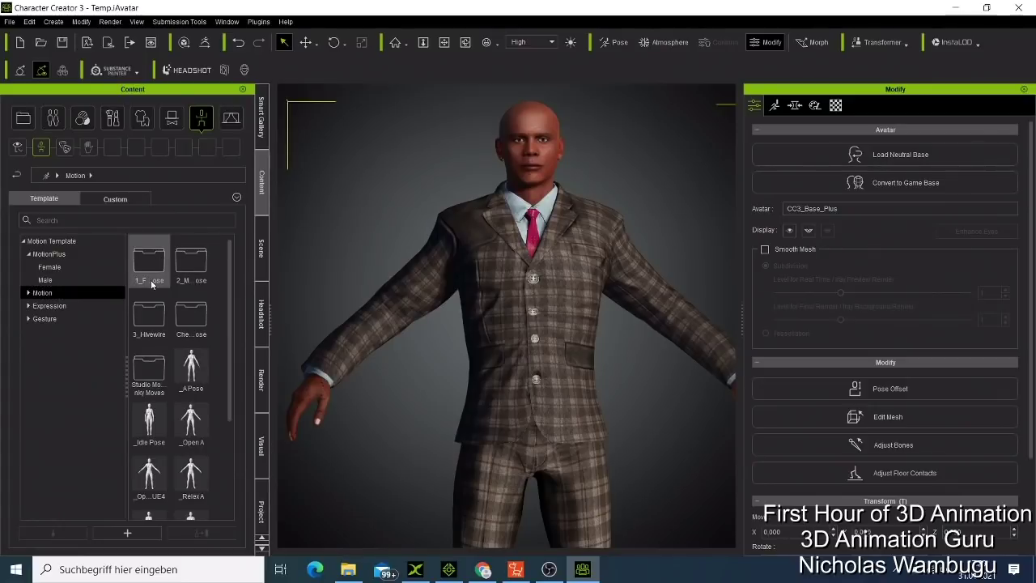
{"action": "double_click", "coordinate": [140, 363]}
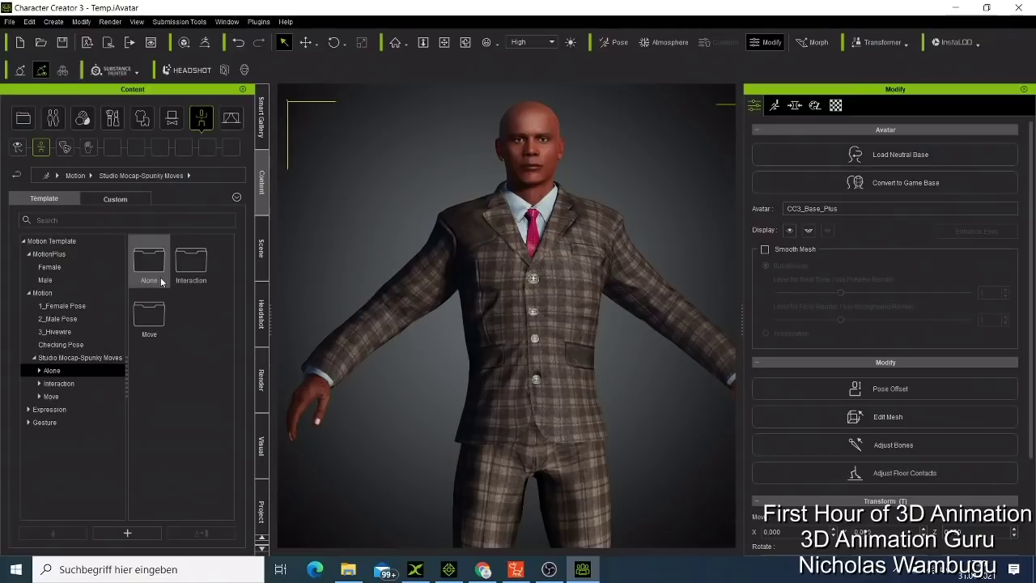
{"action": "double_click", "coordinate": [149, 263]}
{"action": "double_click", "coordinate": [151, 365]}
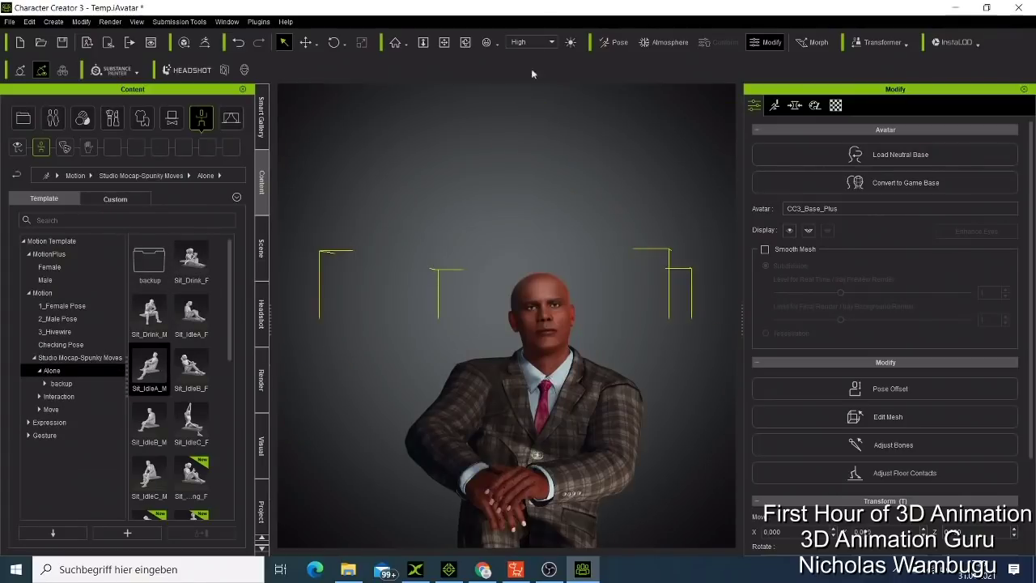
Reframe the camera lower to show the seated character's raised knee and shoes.
{"action": "left_click", "coordinate": [448, 44]}
{"action": "left_click_drag", "start_coordinate": [536, 371], "coordinate": [593, 325]}
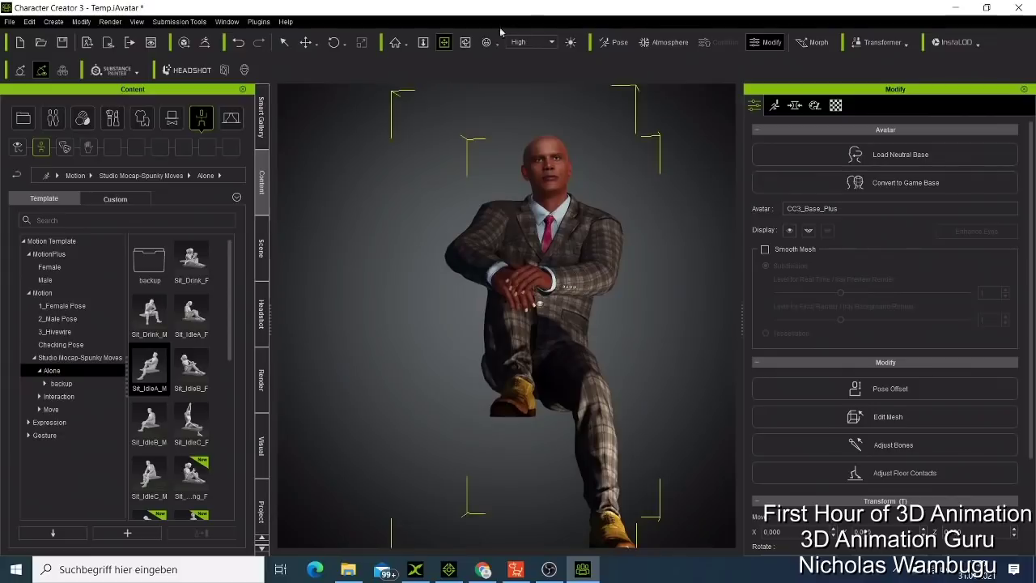
{"action": "left_click", "coordinate": [466, 42]}
{"action": "scroll", "coordinate": [545, 419], "scroll_direction": "up", "scroll_amount": 2}
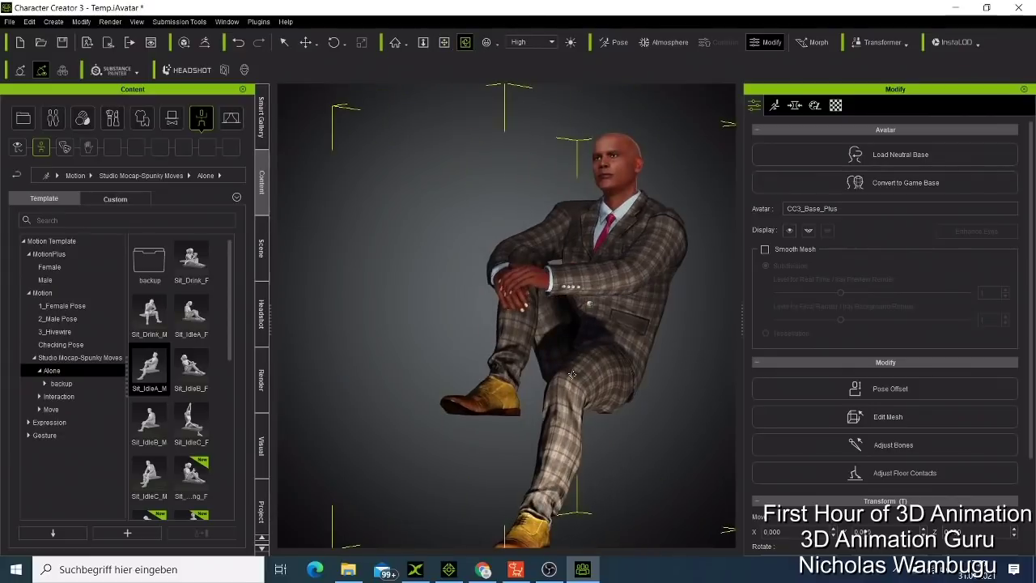
{"action": "left_click", "coordinate": [443, 42]}
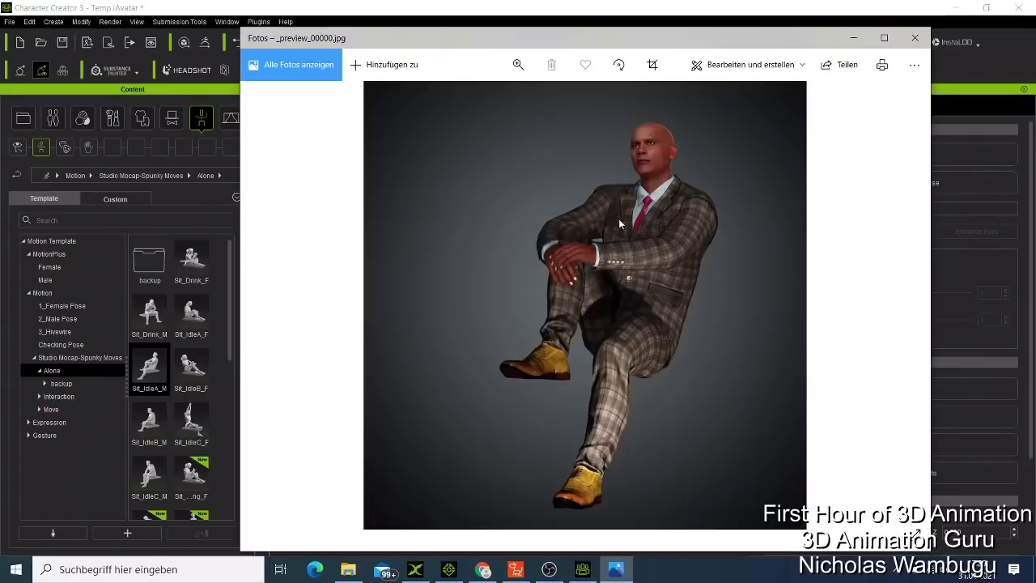
Crop the seated render in from the top-right, left and bottom edges in Photos.
{"action": "left_click", "coordinate": [731, 69]}
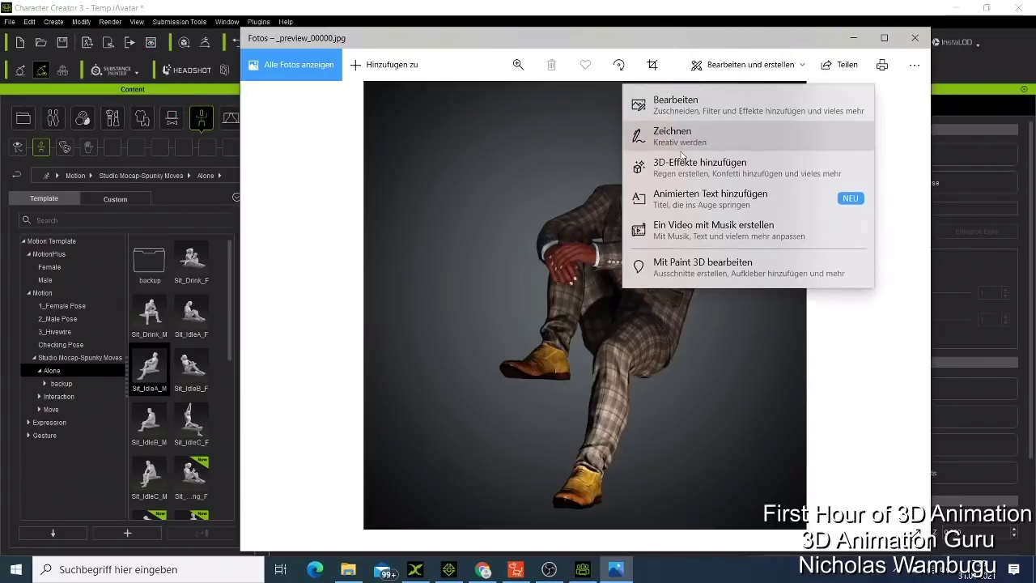
{"action": "left_click", "coordinate": [701, 114]}
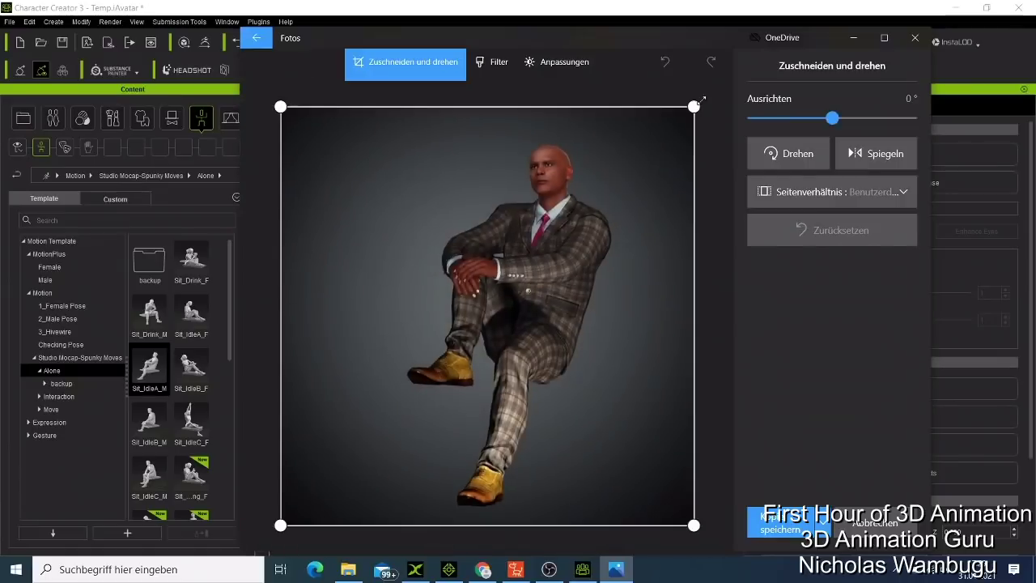
{"action": "left_click_drag", "start_coordinate": [694, 106], "coordinate": [677, 109]}
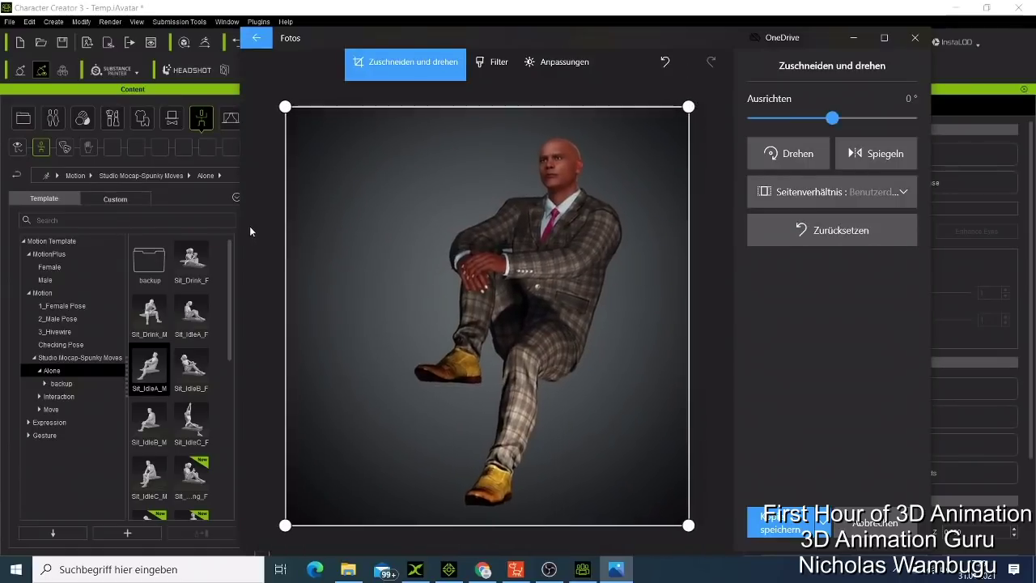
{"action": "left_click_drag", "start_coordinate": [296, 117], "coordinate": [344, 120]}
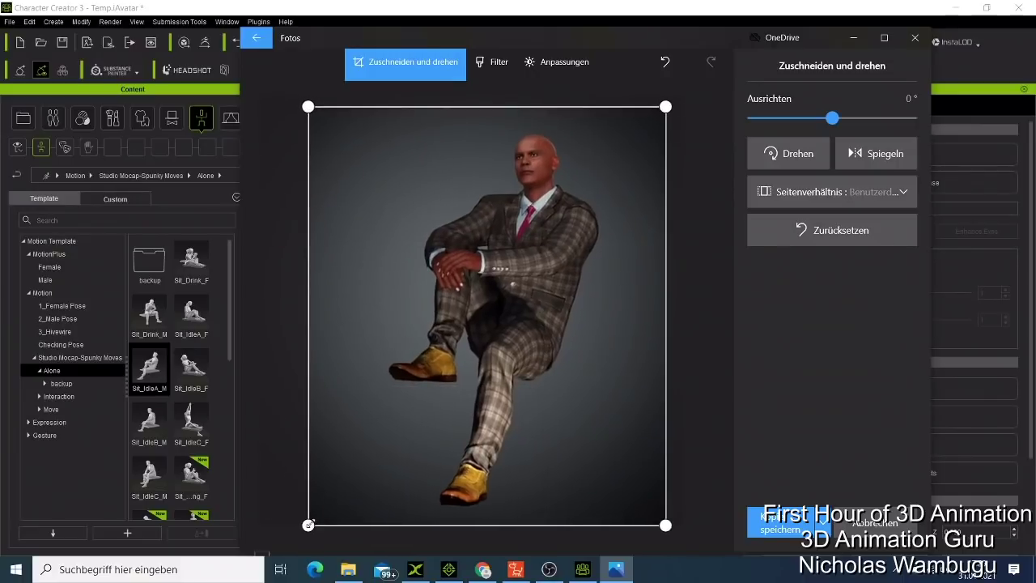
{"action": "left_click_drag", "start_coordinate": [307, 524], "coordinate": [312, 506]}
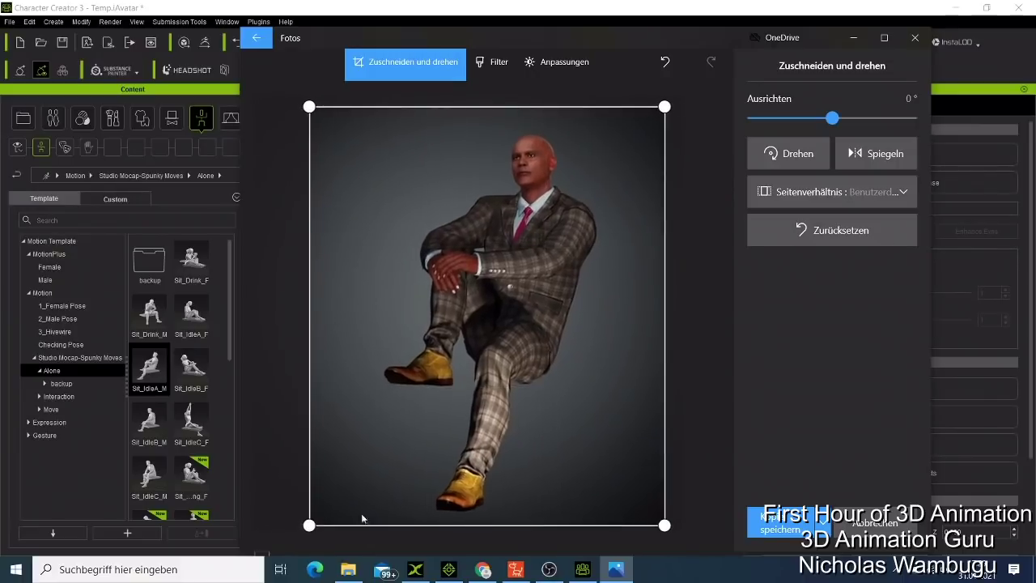
Save the render as a JPG copy, close Photos and minimize Character Creator 3.
{"action": "left_click", "coordinate": [766, 530]}
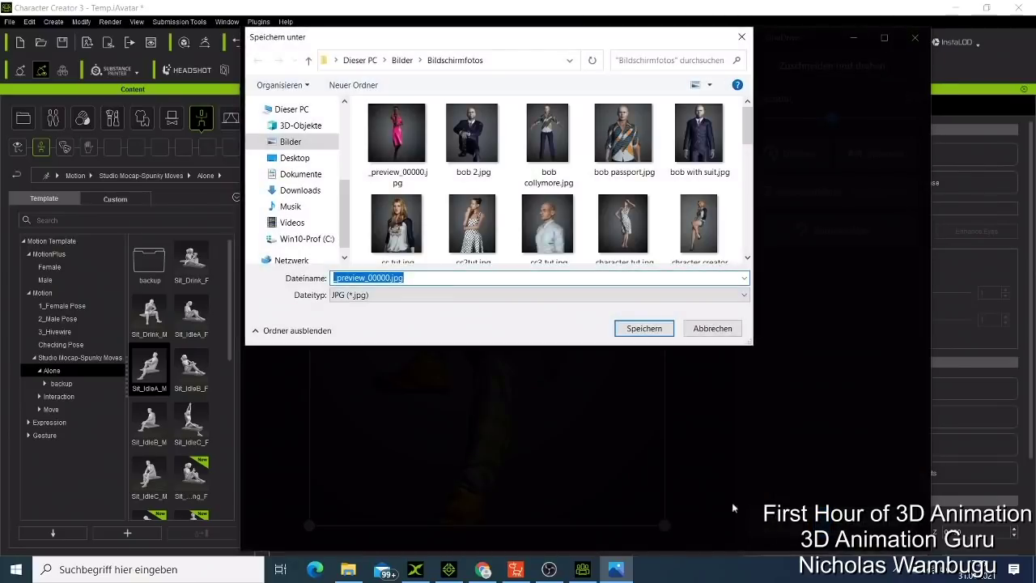
{"action": "left_click", "coordinate": [644, 329]}
{"action": "left_click", "coordinate": [600, 287]}
{"action": "key", "text": "BackSpace"}
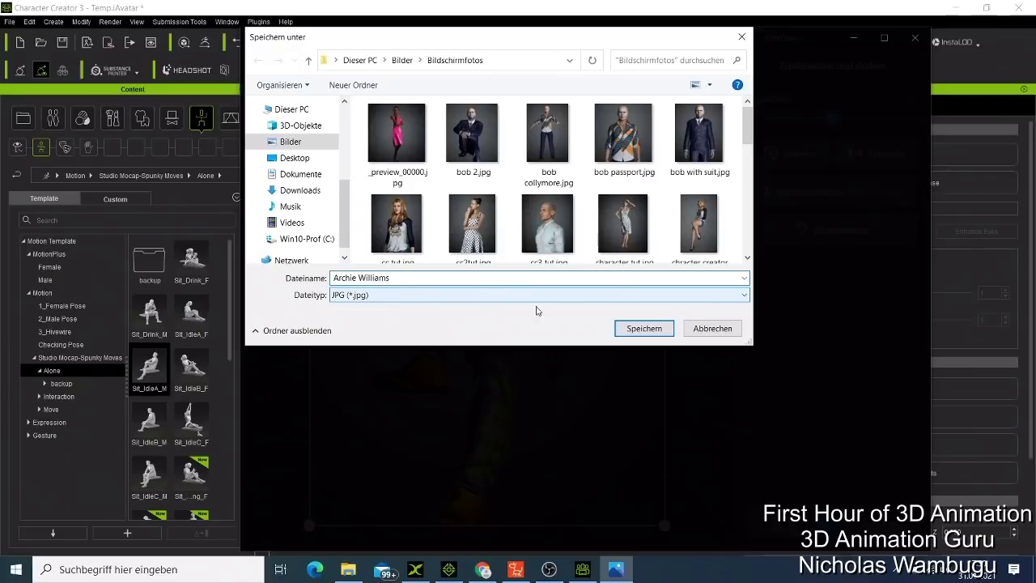
{"action": "left_click", "coordinate": [633, 328]}
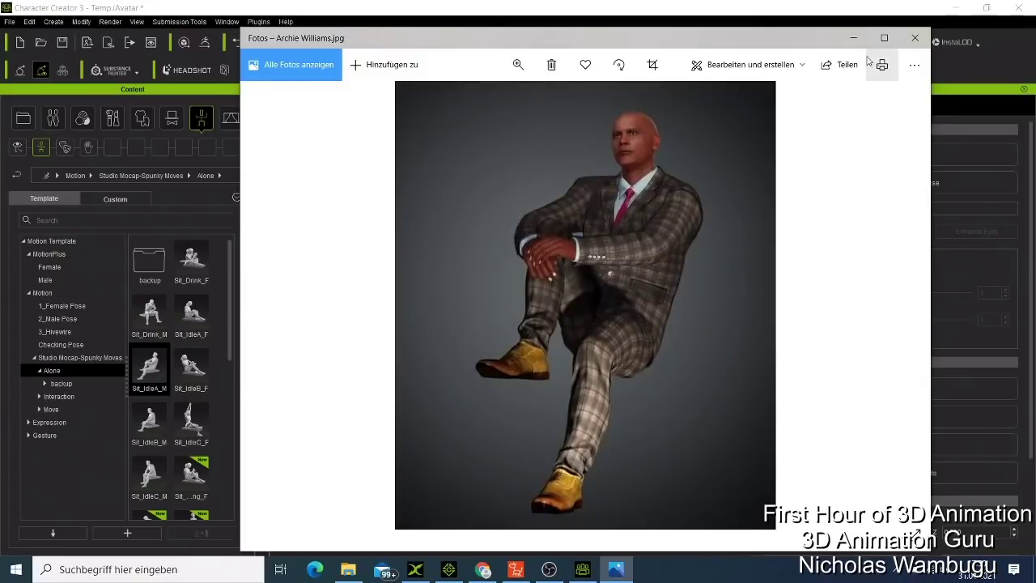
{"action": "left_click", "coordinate": [917, 39]}
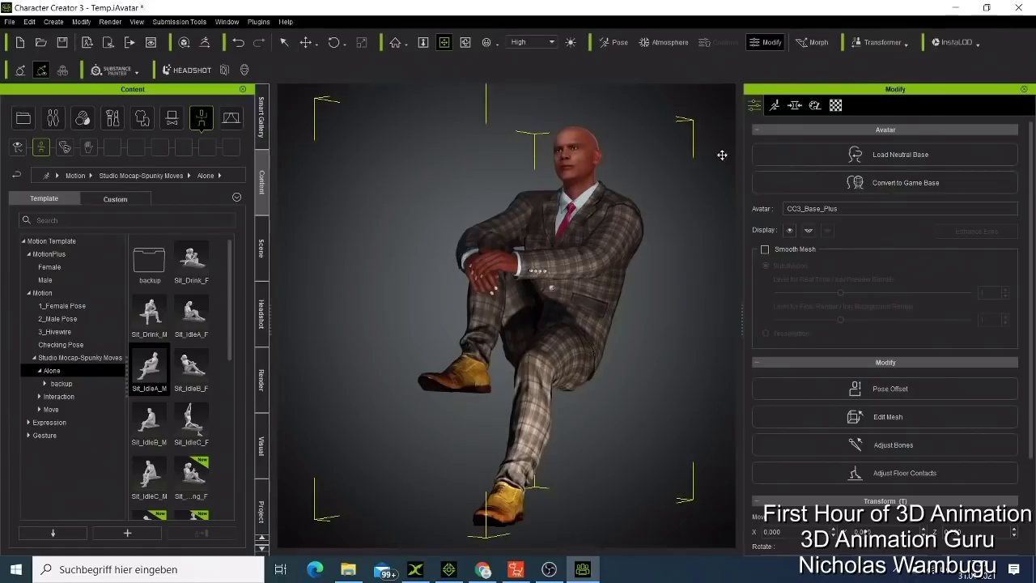
{"action": "left_click", "coordinate": [956, 12]}
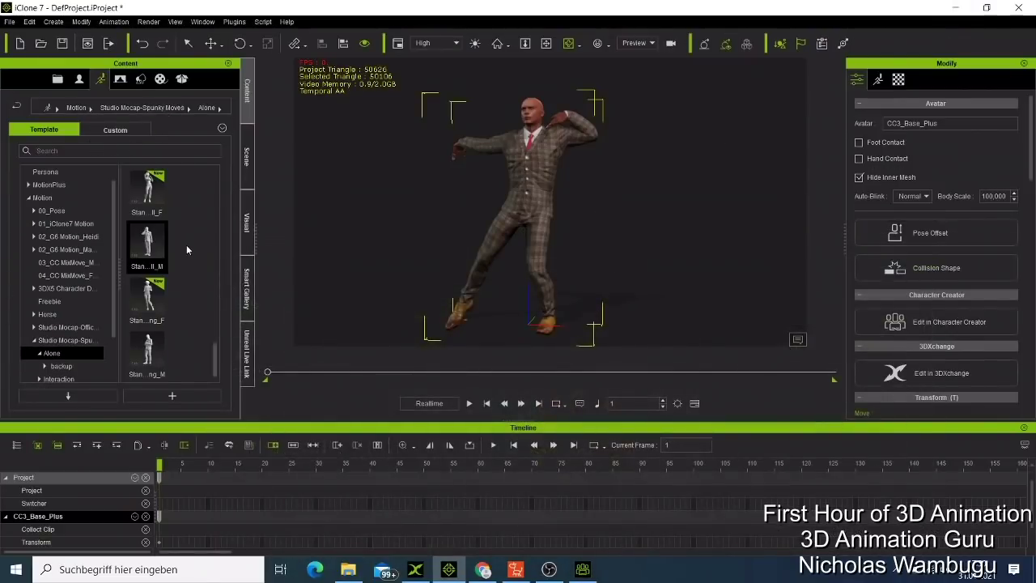
Open the BROADCAST STUDIOS pack in Smart Gallery and browse its props.
{"action": "left_click", "coordinate": [247, 156]}
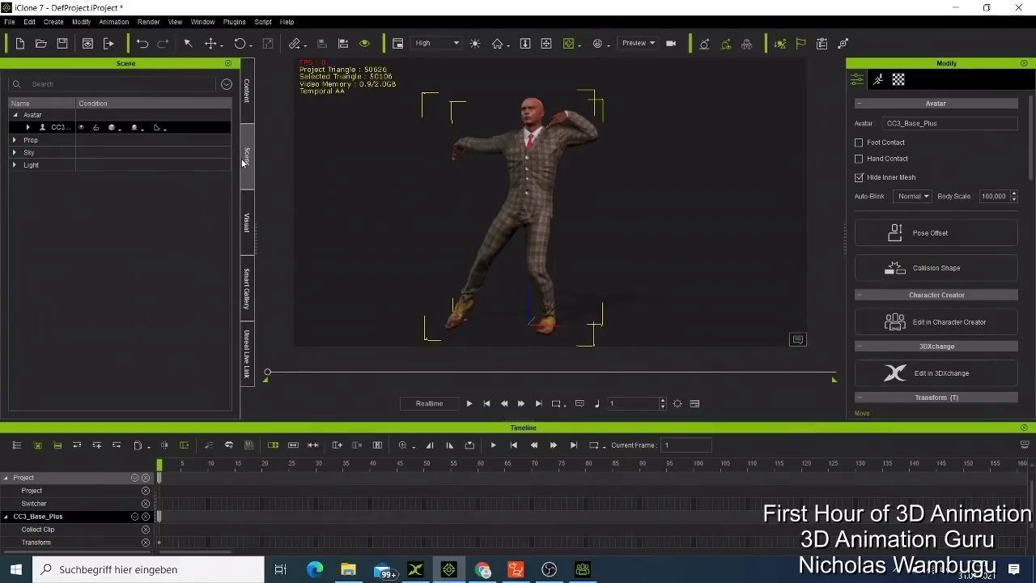
{"action": "left_click", "coordinate": [249, 279]}
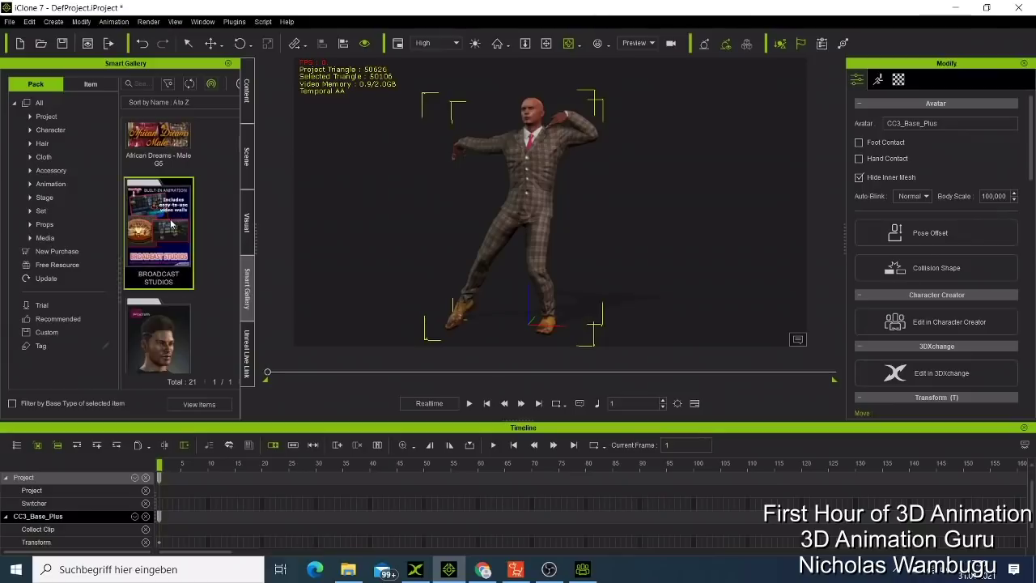
{"action": "double_click", "coordinate": [166, 222]}
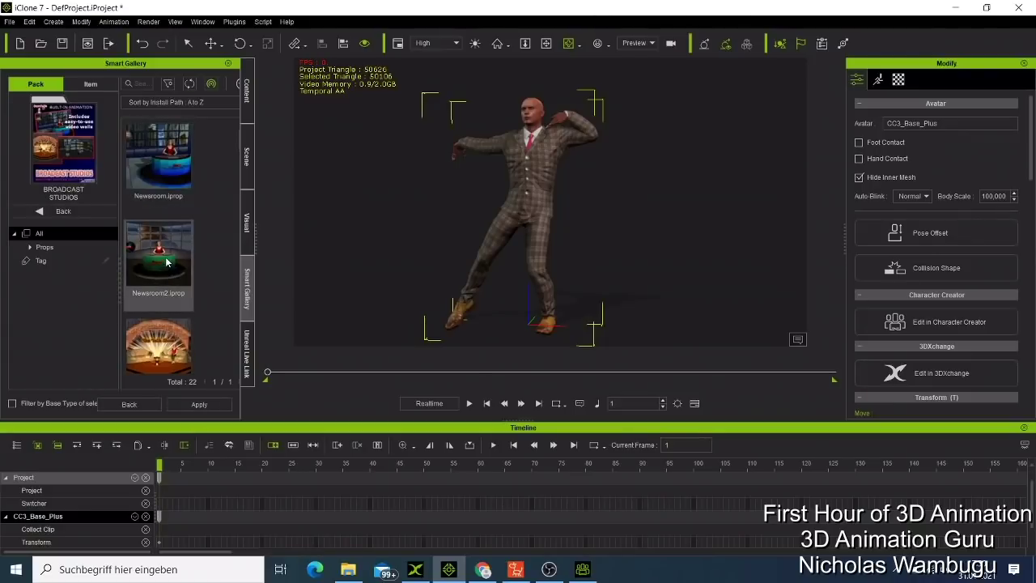
{"action": "scroll", "coordinate": [166, 261], "scroll_direction": "down", "scroll_amount": 4}
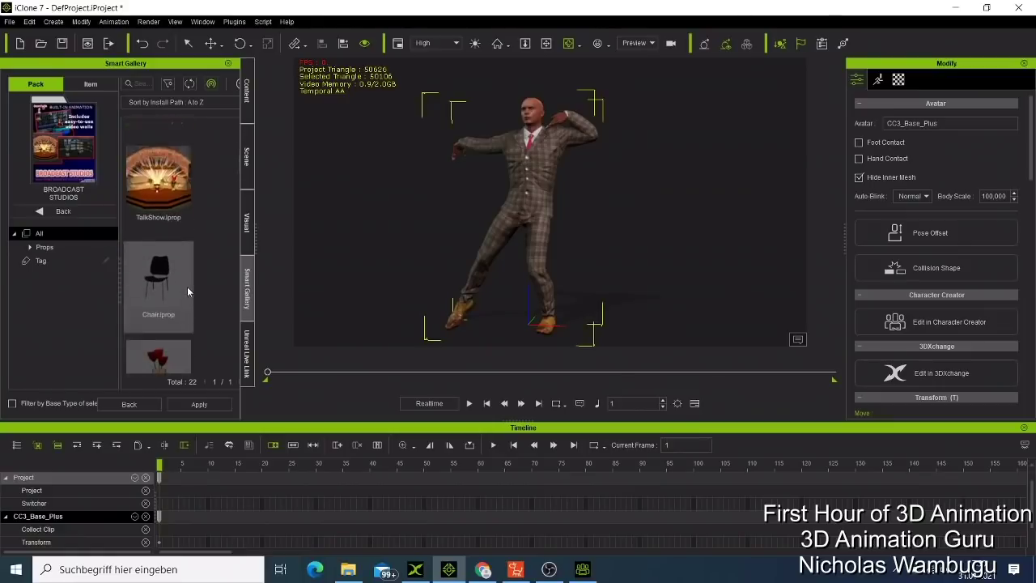
{"action": "scroll", "coordinate": [187, 286], "scroll_direction": "down", "scroll_amount": 5}
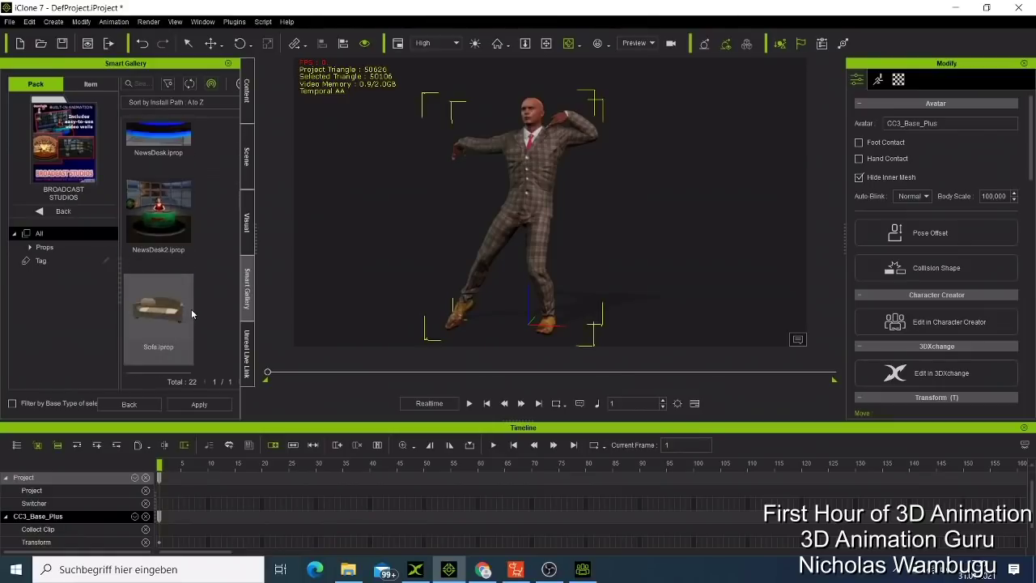
{"action": "scroll", "coordinate": [192, 314], "scroll_direction": "up", "scroll_amount": 1}
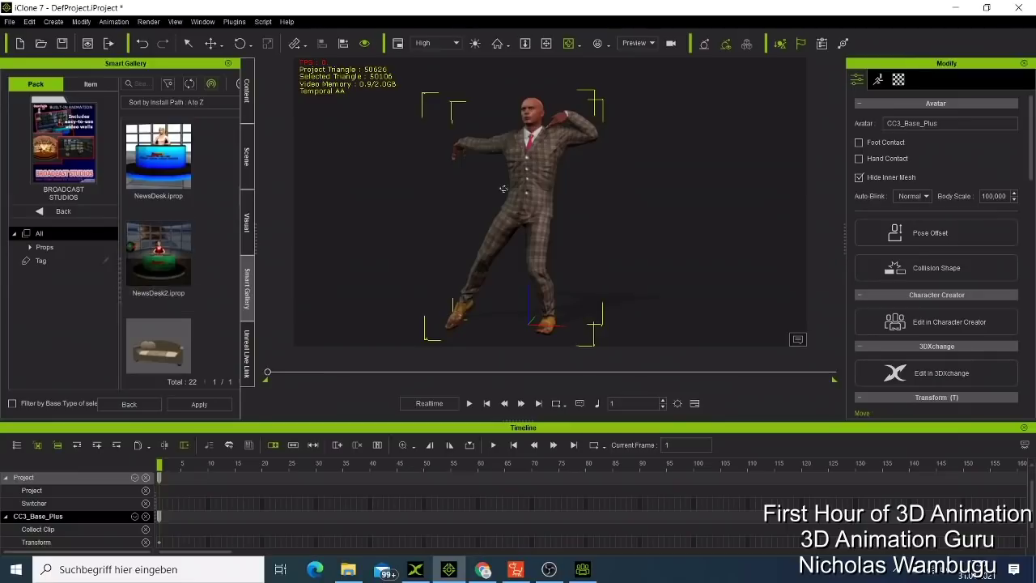
Start a new project with File > New Project, discarding the current one unsaved.
{"action": "right_click", "coordinate": [525, 148]}
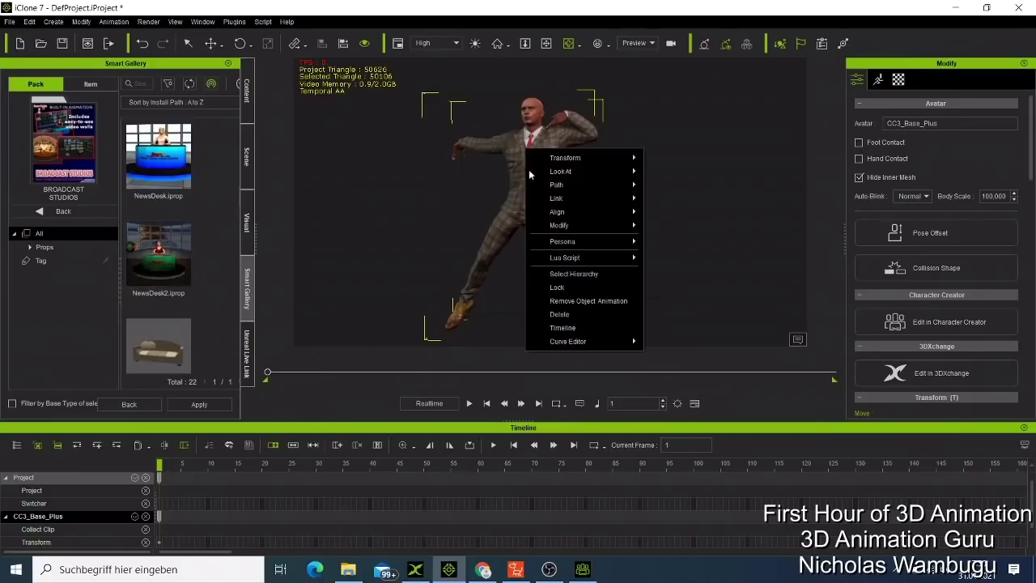
{"action": "left_click", "coordinate": [10, 23]}
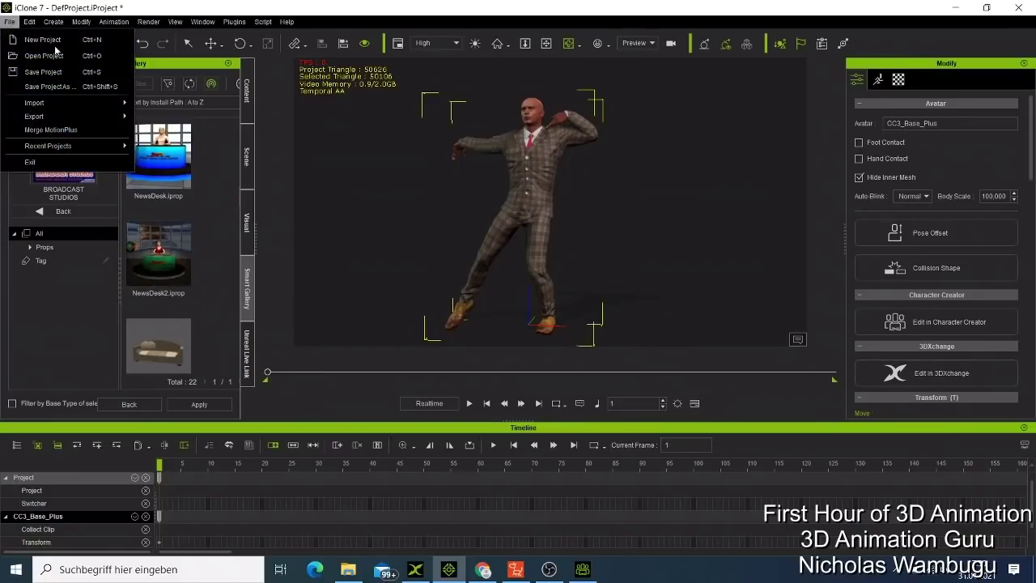
{"action": "left_click", "coordinate": [37, 37]}
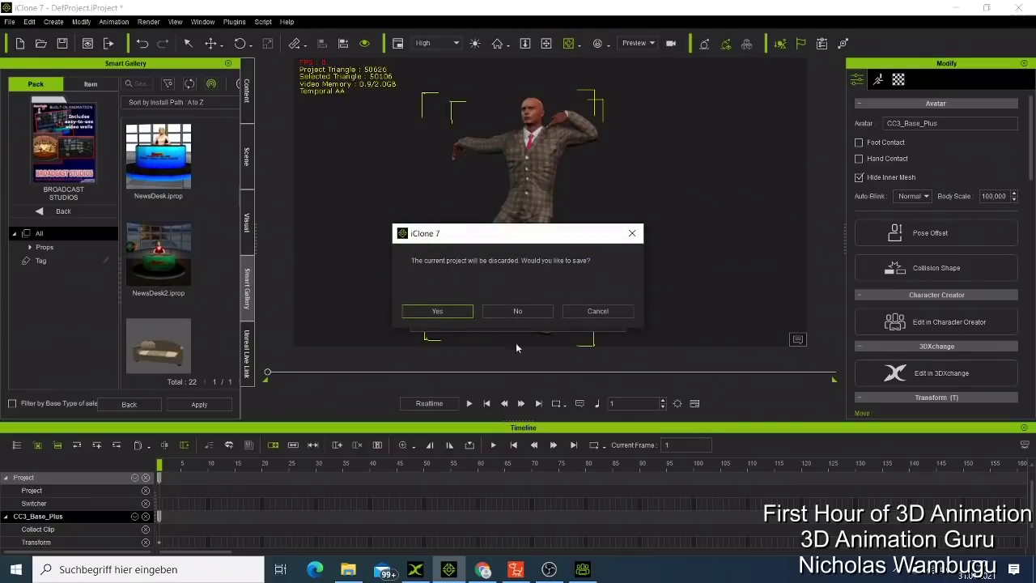
{"action": "left_click", "coordinate": [526, 312]}
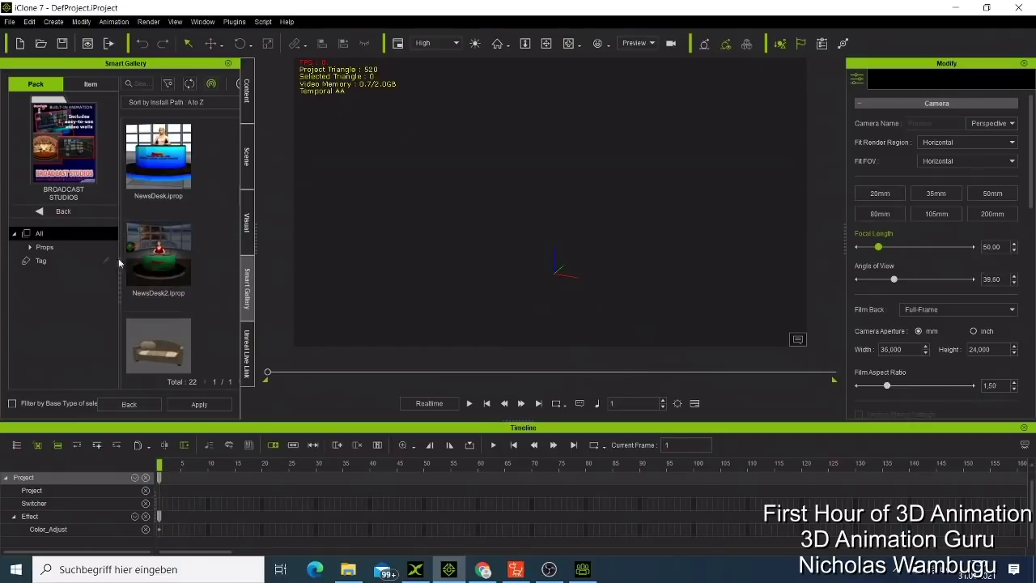
Browse the pack's props and load the Newsroom set into the scene.
{"action": "scroll", "coordinate": [160, 234], "scroll_direction": "up", "scroll_amount": 2}
{"action": "scroll", "coordinate": [161, 233], "scroll_direction": "down", "scroll_amount": 1}
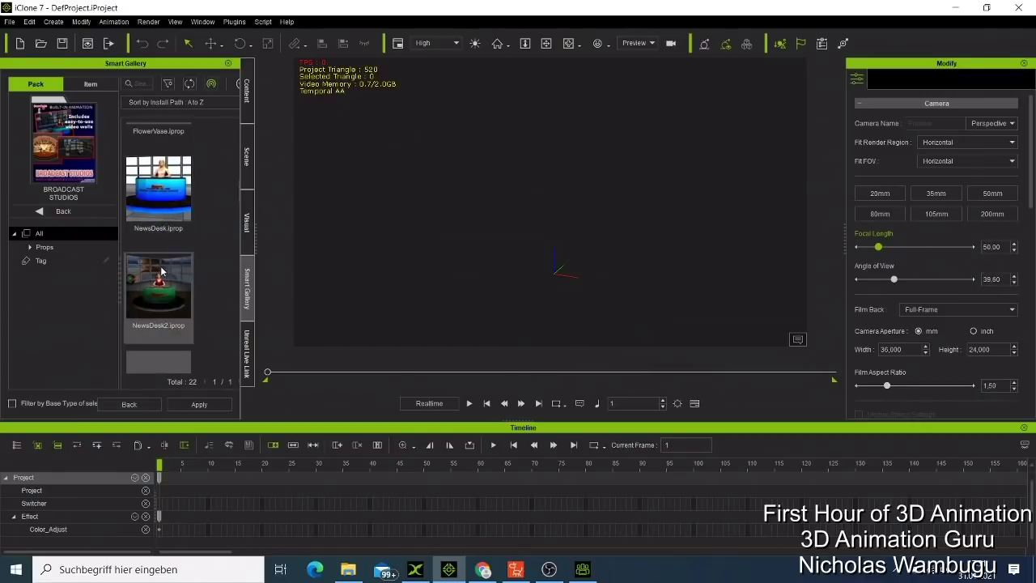
{"action": "left_click_drag", "start_coordinate": [158, 295], "coordinate": [455, 308]}
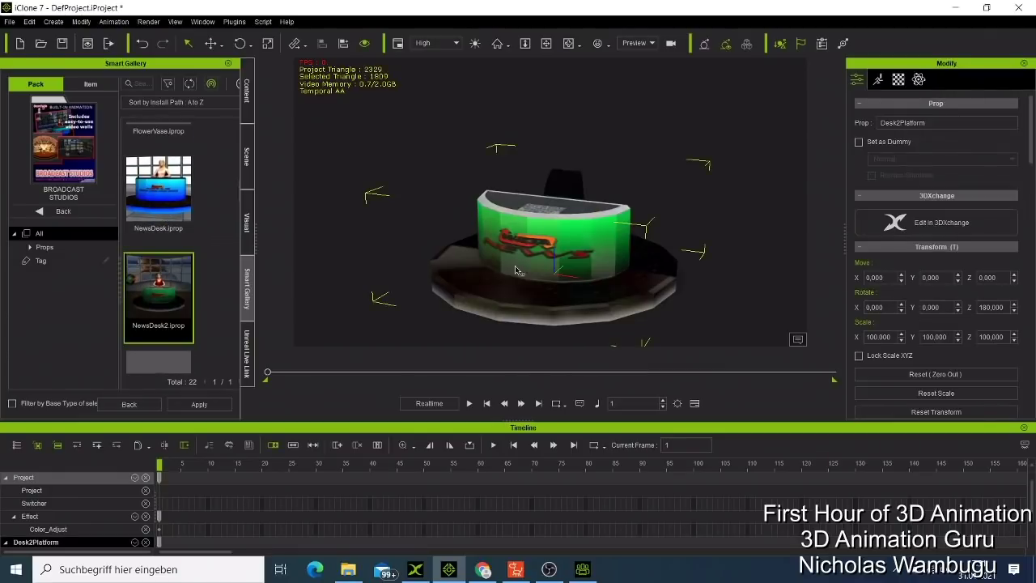
{"action": "scroll", "coordinate": [522, 275], "scroll_direction": "up", "scroll_amount": 5}
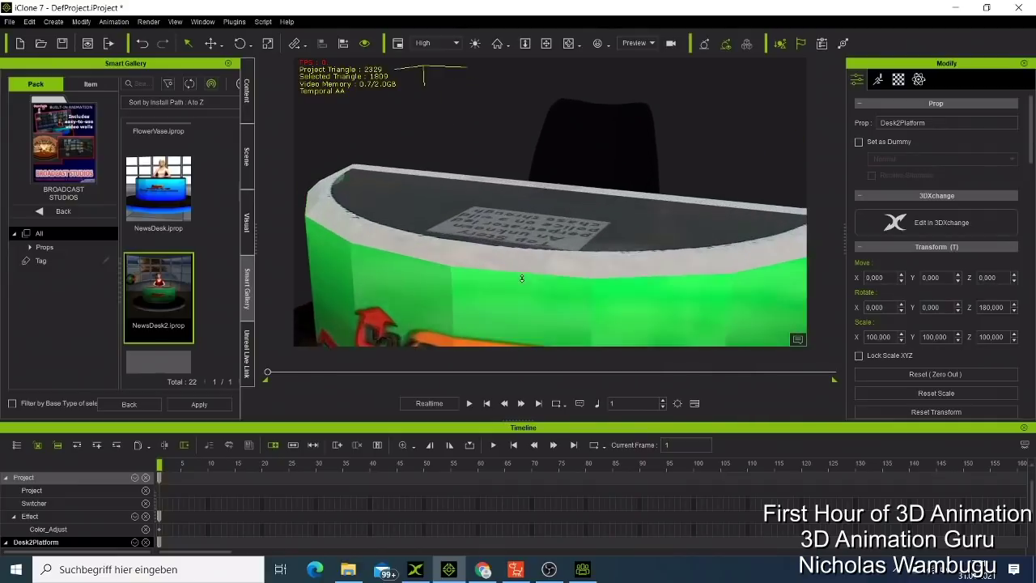
{"action": "scroll", "coordinate": [523, 285], "scroll_direction": "down", "scroll_amount": 4}
{"action": "scroll", "coordinate": [524, 289], "scroll_direction": "down", "scroll_amount": 6}
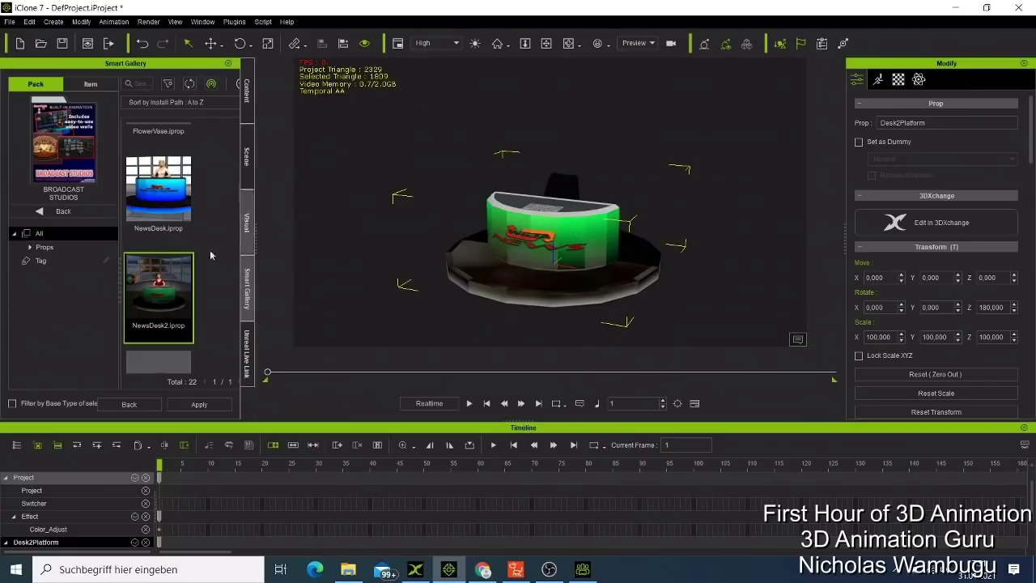
{"action": "scroll", "coordinate": [191, 225], "scroll_direction": "up", "scroll_amount": 3}
{"action": "scroll", "coordinate": [190, 212], "scroll_direction": "down", "scroll_amount": 5}
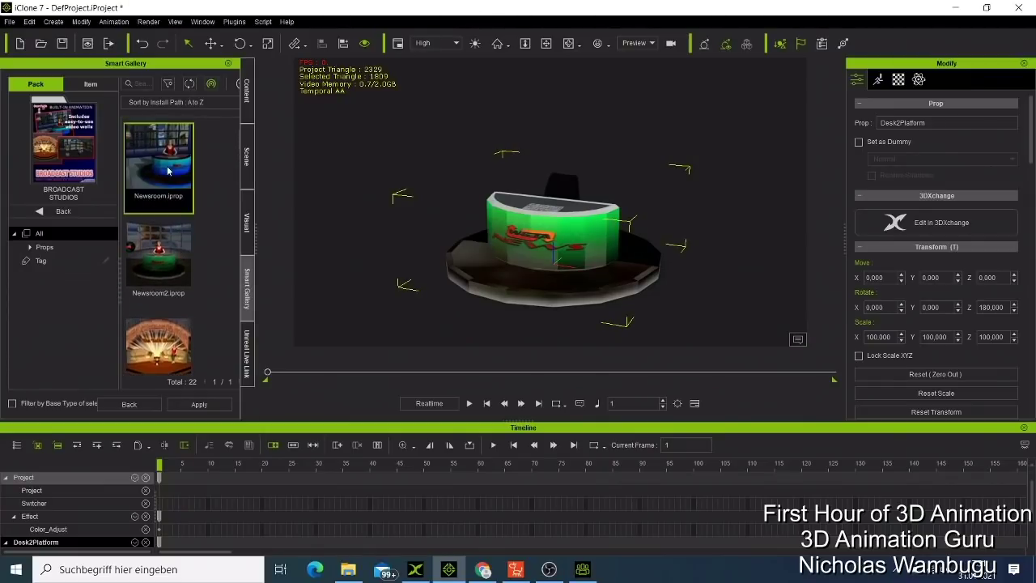
{"action": "double_click", "coordinate": [180, 176]}
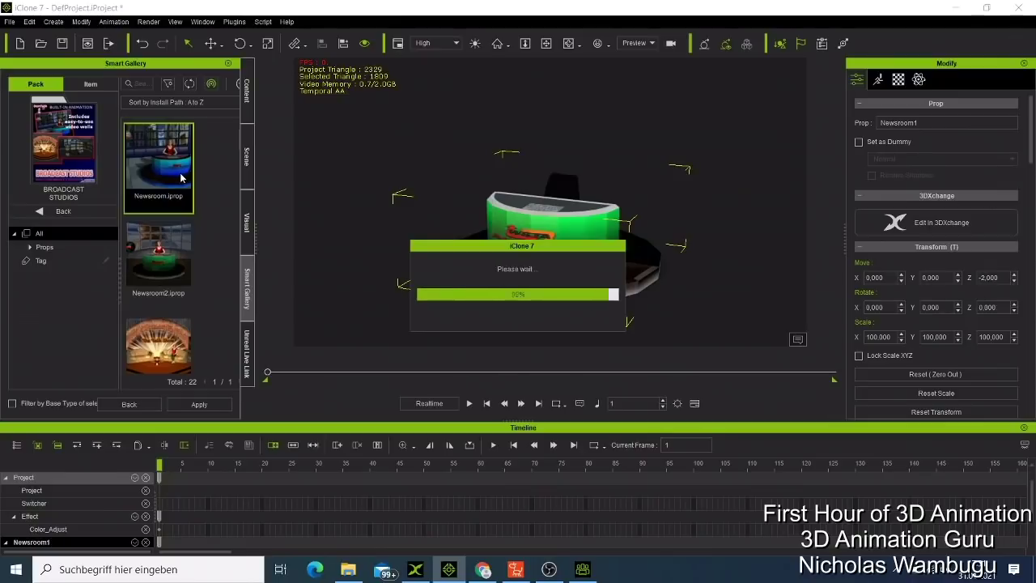
Orbit the camera to face the front of the curved news desk.
{"action": "left_click_drag", "start_coordinate": [428, 256], "coordinate": [454, 145]}
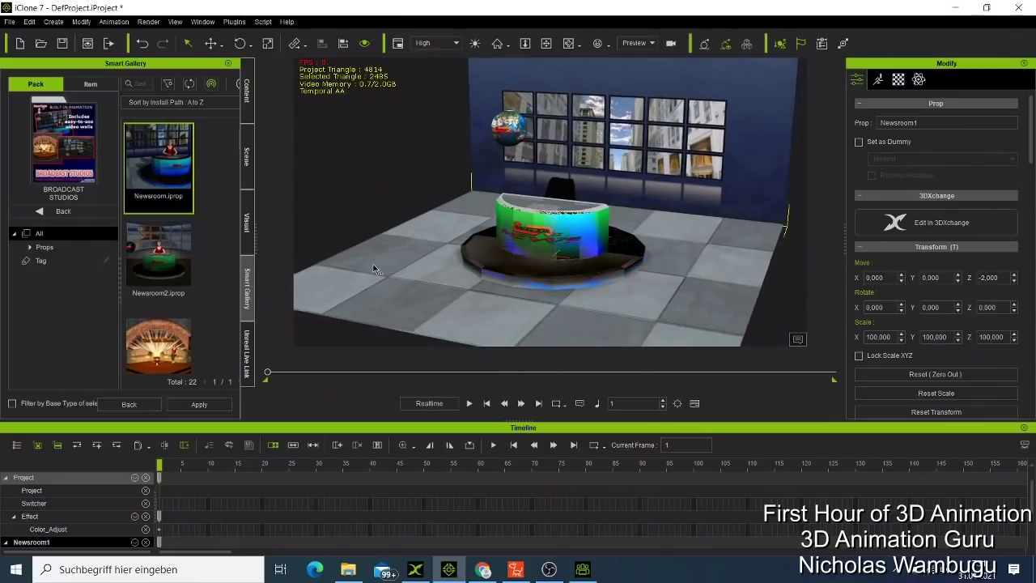
{"action": "left_click", "coordinate": [567, 46]}
{"action": "left_click_drag", "start_coordinate": [420, 284], "coordinate": [505, 305]}
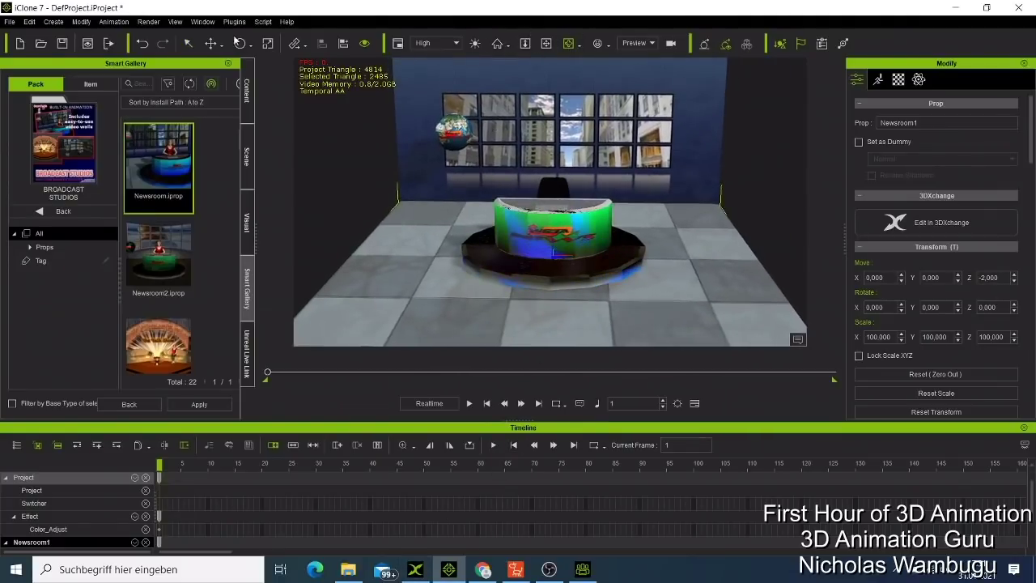
{"action": "left_click", "coordinate": [191, 43]}
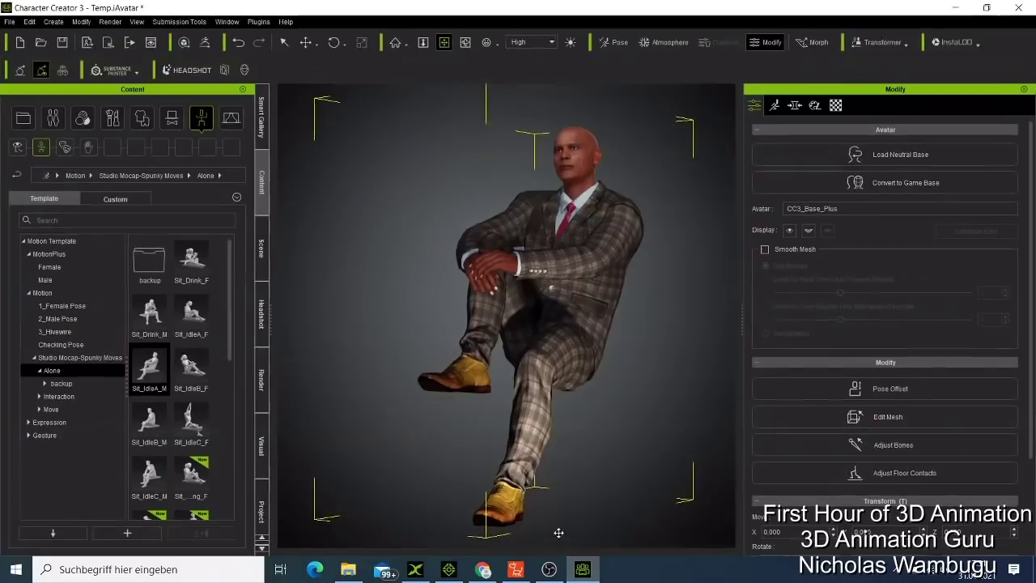
Send the suited CC3_Base_Plus character from Character Creator 3 into the iClone newsroom.
{"action": "left_click", "coordinate": [582, 569]}
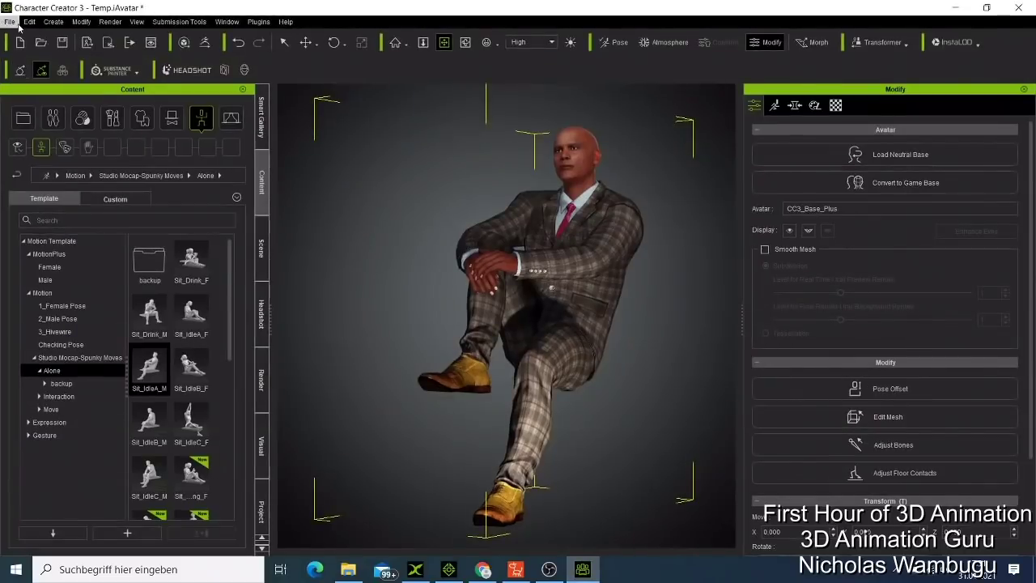
{"action": "left_click", "coordinate": [29, 22]}
{"action": "left_click", "coordinate": [7, 22]}
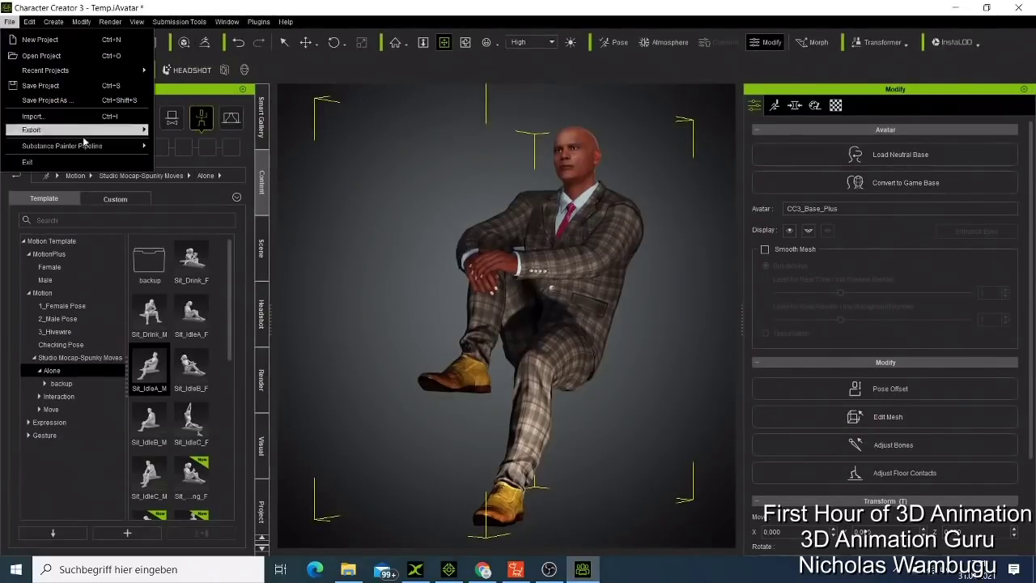
{"action": "mouse_move", "coordinate": [98, 131]}
{"action": "left_click", "coordinate": [182, 165]}
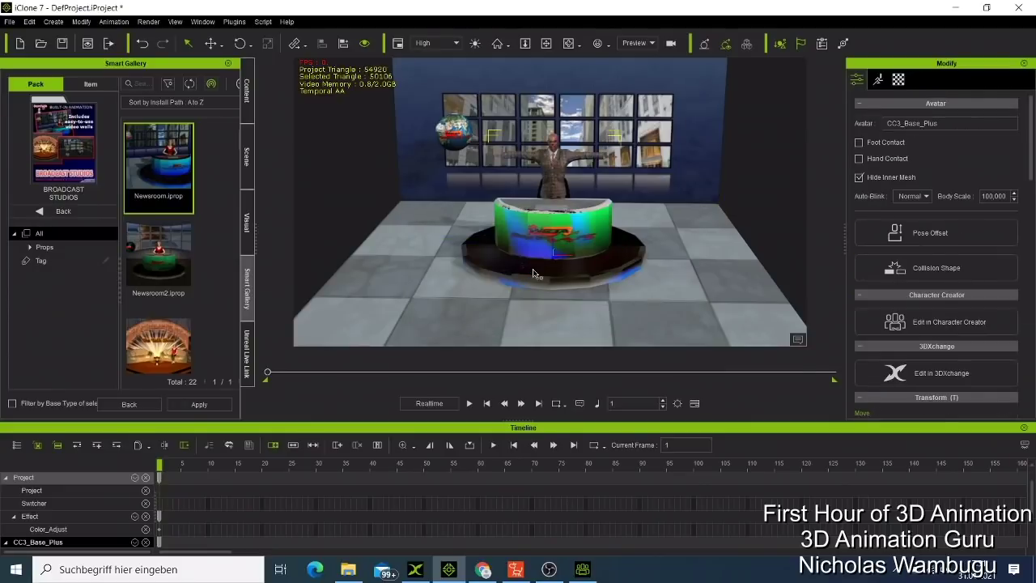
Open the Content panel's motion library and scroll the motion tree to the top.
{"action": "scroll", "coordinate": [594, 160], "scroll_direction": "up", "scroll_amount": 3}
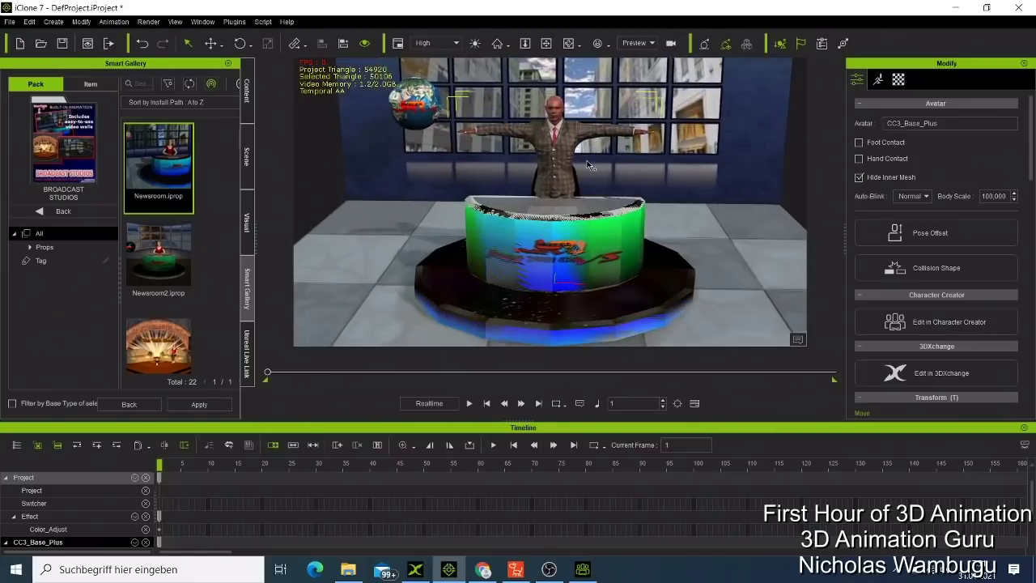
{"action": "scroll", "coordinate": [588, 166], "scroll_direction": "up", "scroll_amount": 2}
{"action": "scroll", "coordinate": [588, 162], "scroll_direction": "up", "scroll_amount": 4}
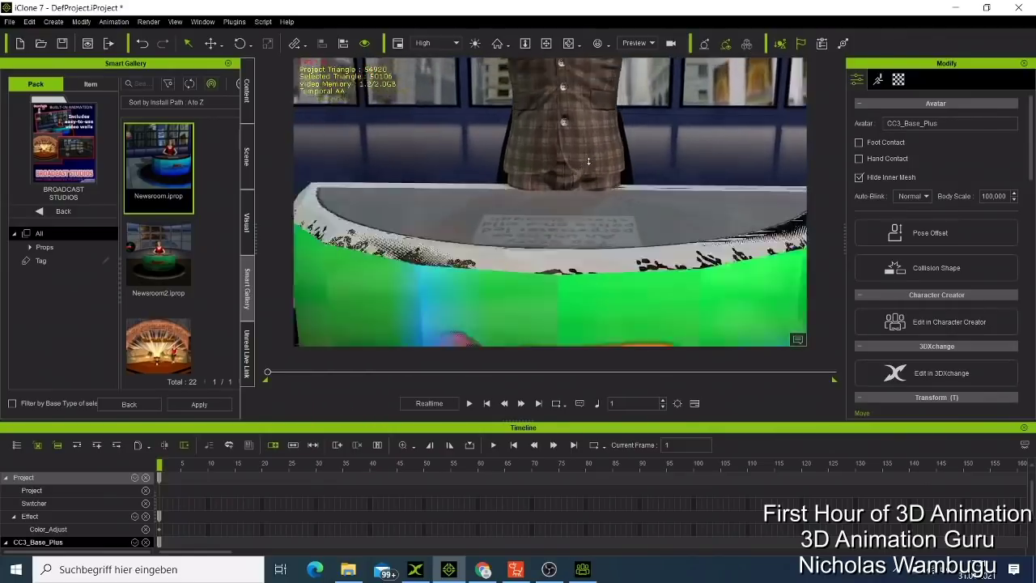
{"action": "scroll", "coordinate": [588, 162], "scroll_direction": "down", "scroll_amount": 10}
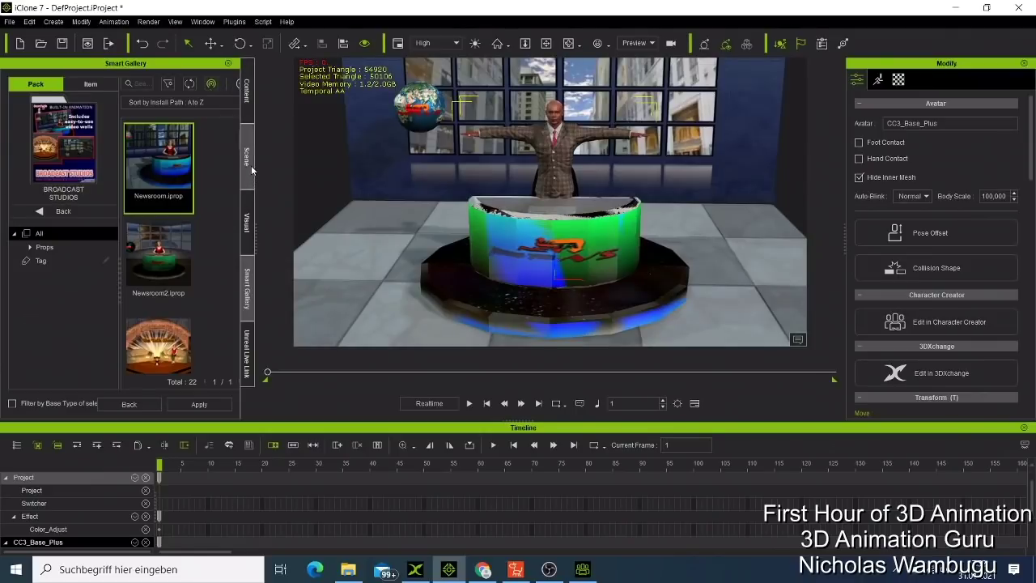
{"action": "left_click", "coordinate": [244, 103]}
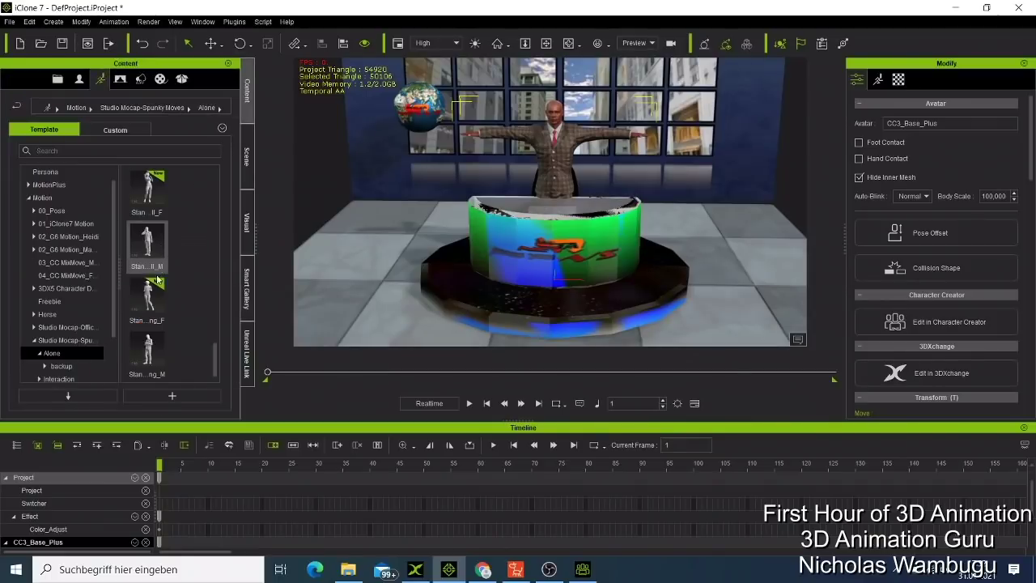
{"action": "scroll", "coordinate": [156, 268], "scroll_direction": "up", "scroll_amount": 5}
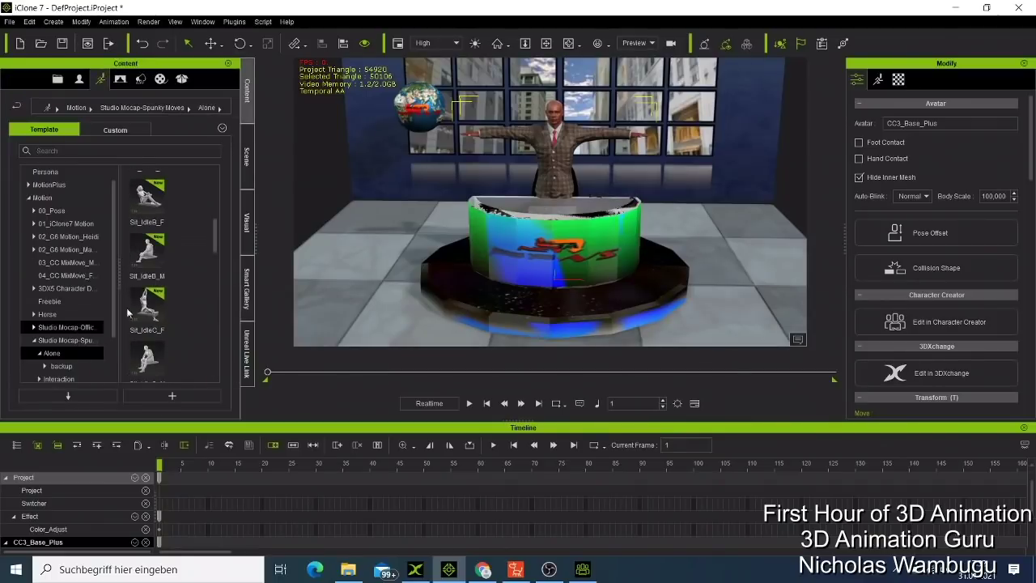
{"action": "scroll", "coordinate": [175, 249], "scroll_direction": "down", "scroll_amount": 5}
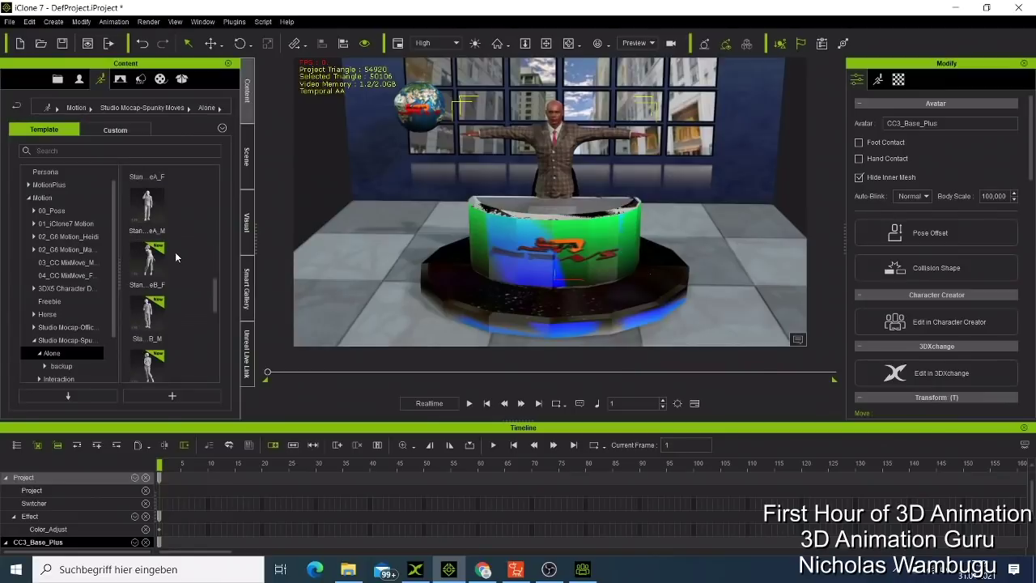
{"action": "scroll", "coordinate": [155, 220], "scroll_direction": "down", "scroll_amount": 2}
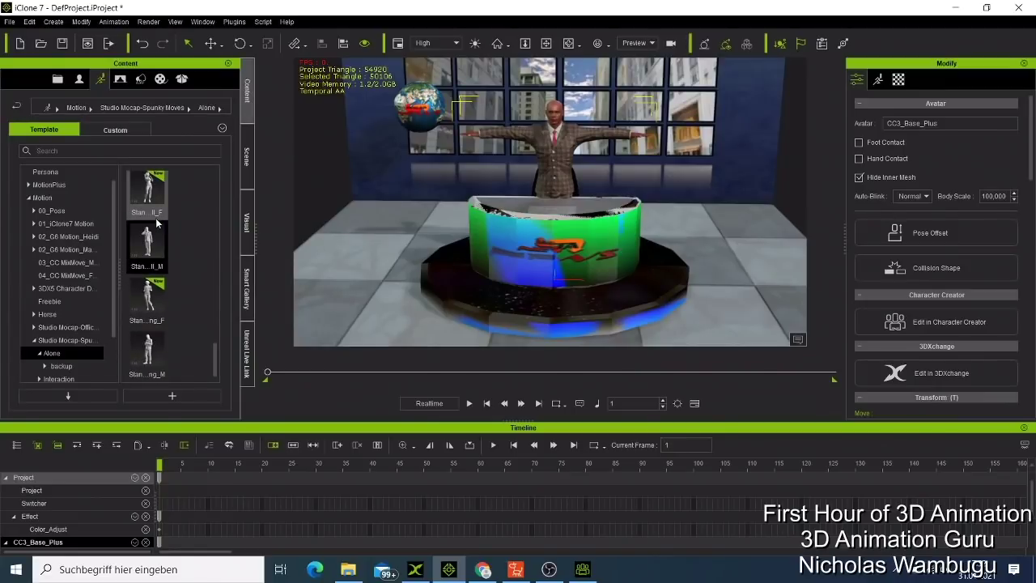
{"action": "scroll", "coordinate": [166, 264], "scroll_direction": "up", "scroll_amount": 6}
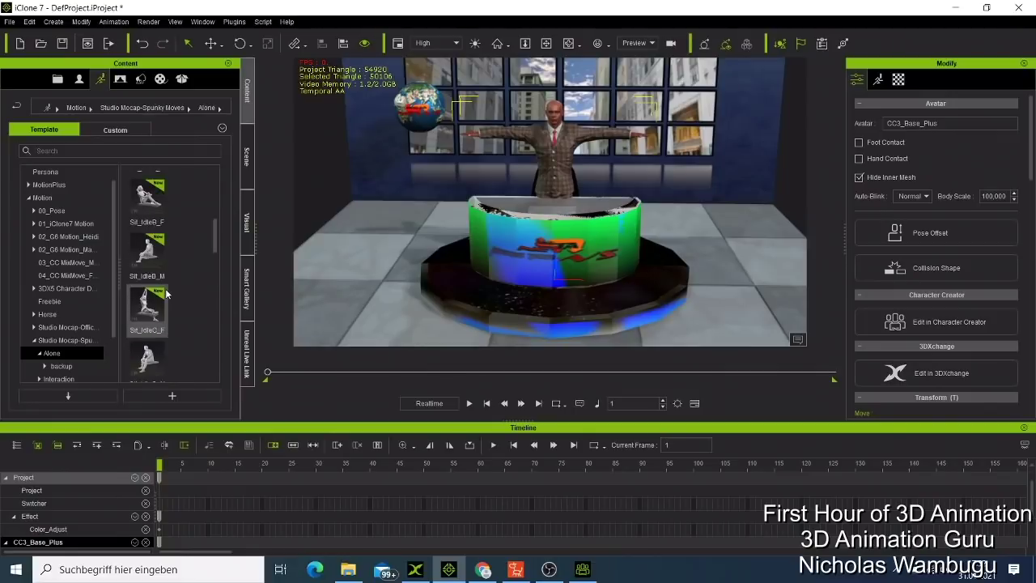
{"action": "scroll", "coordinate": [165, 288], "scroll_direction": "up", "scroll_amount": 1}
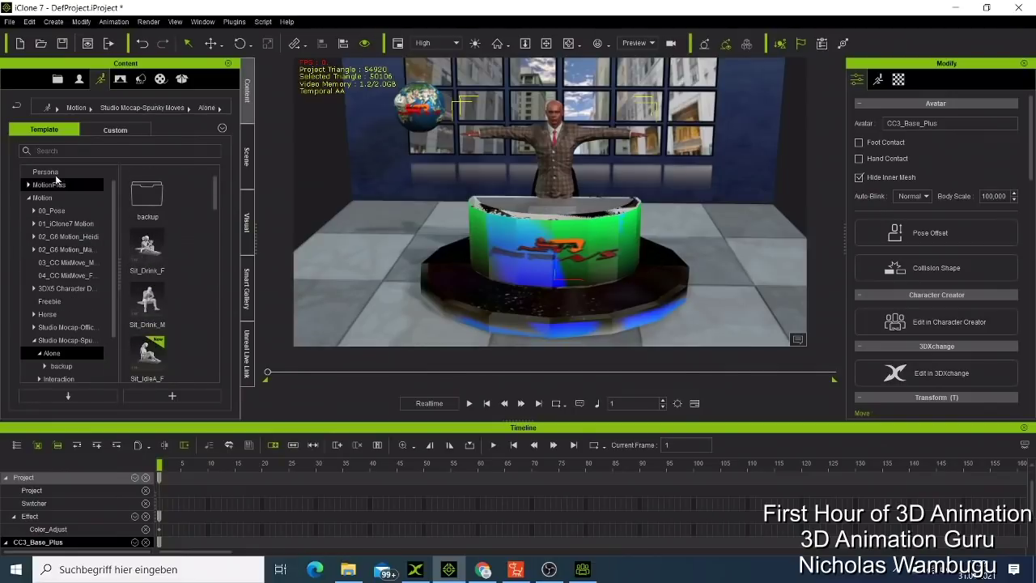
{"action": "scroll", "coordinate": [55, 180], "scroll_direction": "up", "scroll_amount": 1}
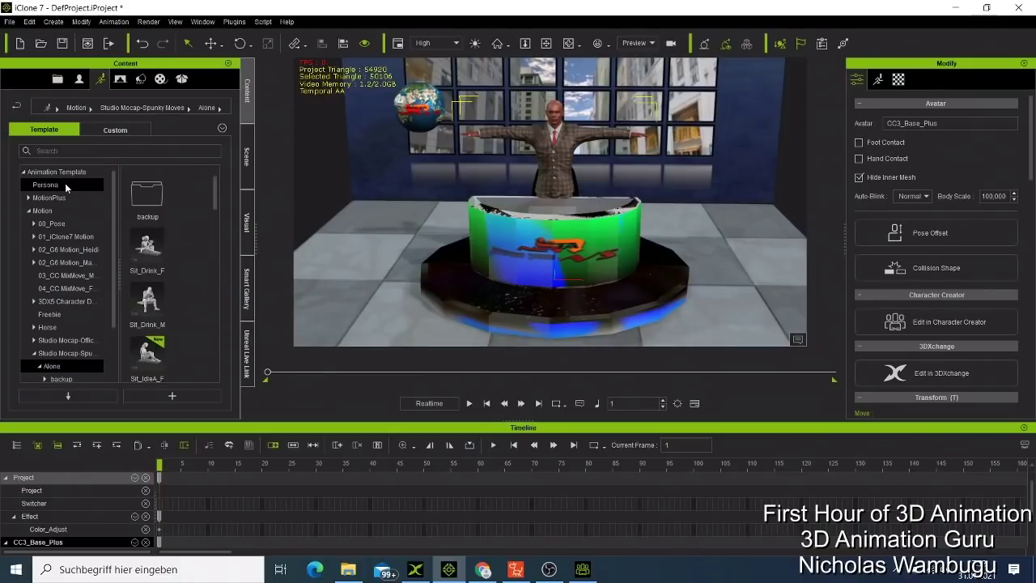
Expand the MotionPlus category and open its Male folder.
{"action": "left_click", "coordinate": [66, 185]}
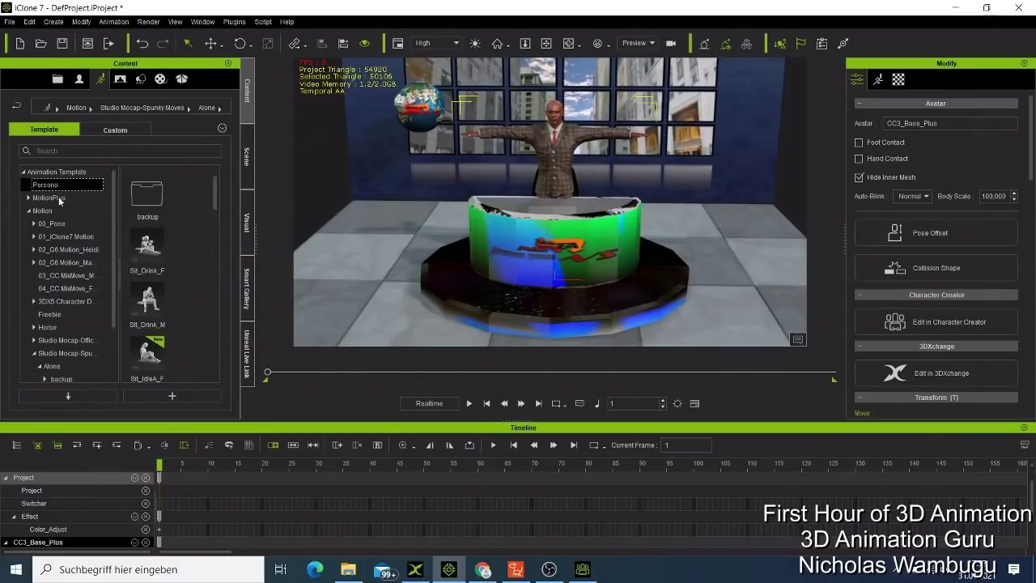
{"action": "left_click", "coordinate": [50, 198]}
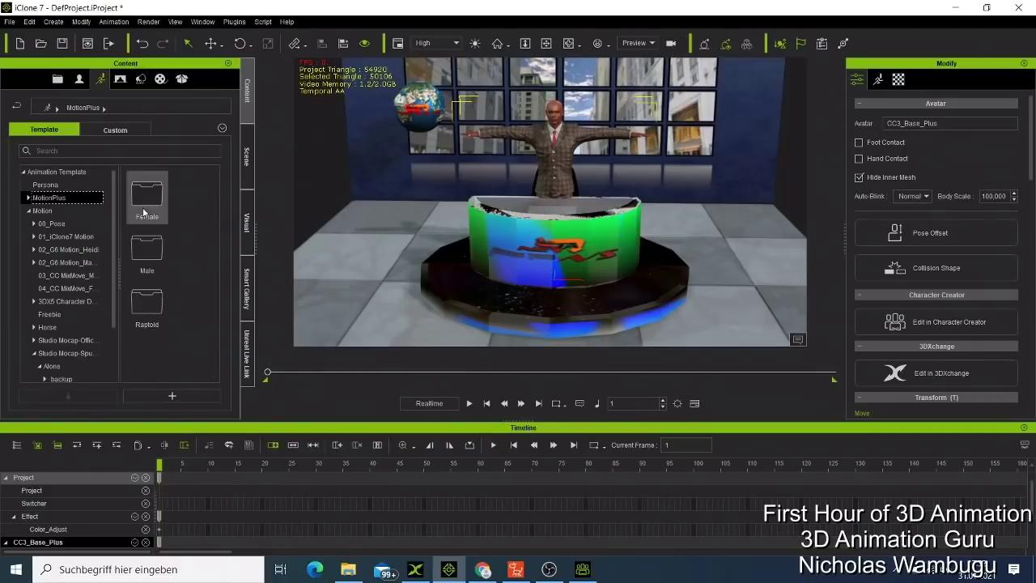
{"action": "double_click", "coordinate": [158, 263]}
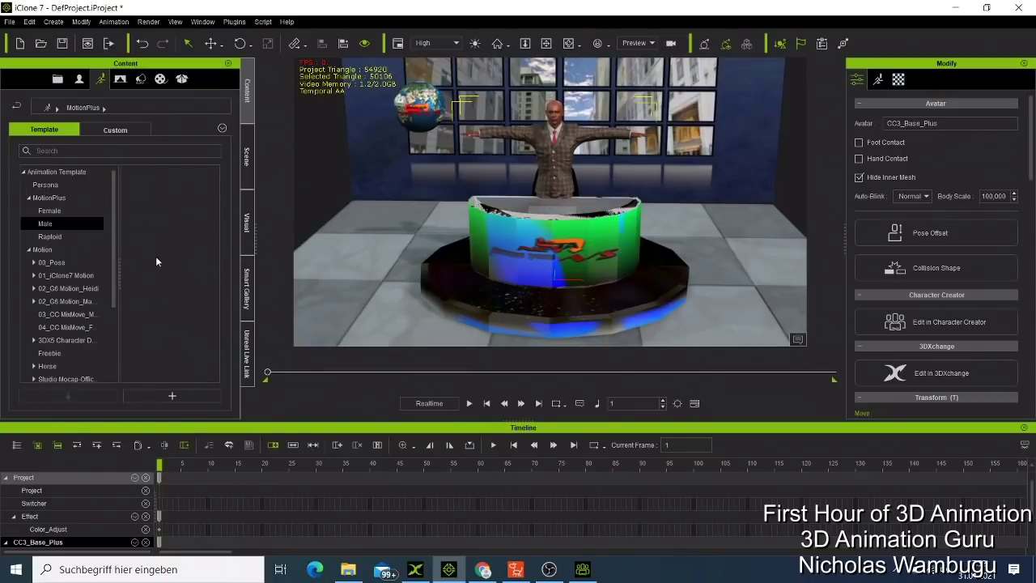
Apply the second Mason seated motion and raise the anchor to lean over the desk.
{"action": "double_click", "coordinate": [157, 252]}
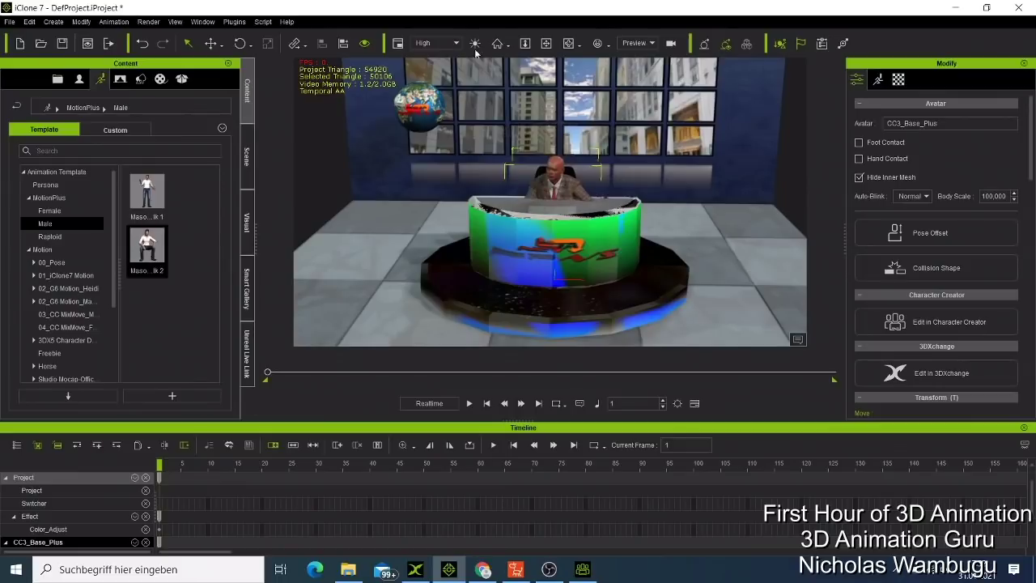
{"action": "scroll", "coordinate": [681, 282], "scroll_direction": "up", "scroll_amount": 6}
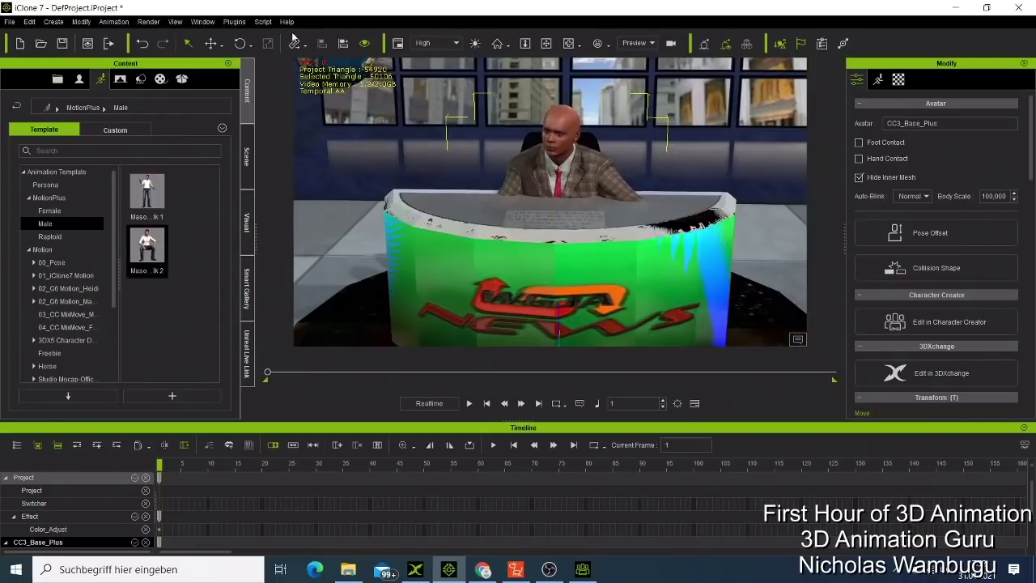
{"action": "left_click", "coordinate": [210, 43]}
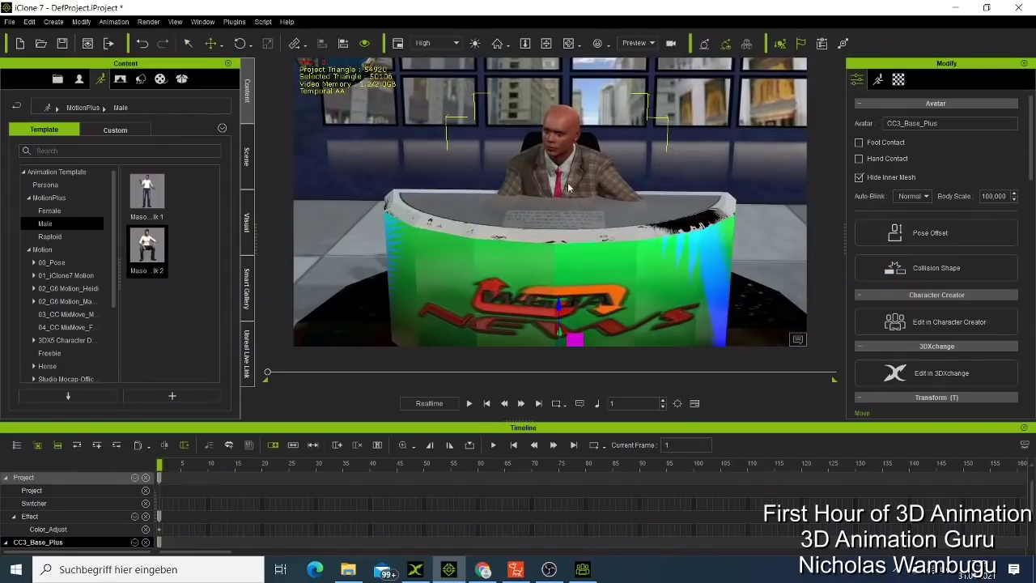
{"action": "left_click_drag", "start_coordinate": [574, 343], "coordinate": [574, 308]}
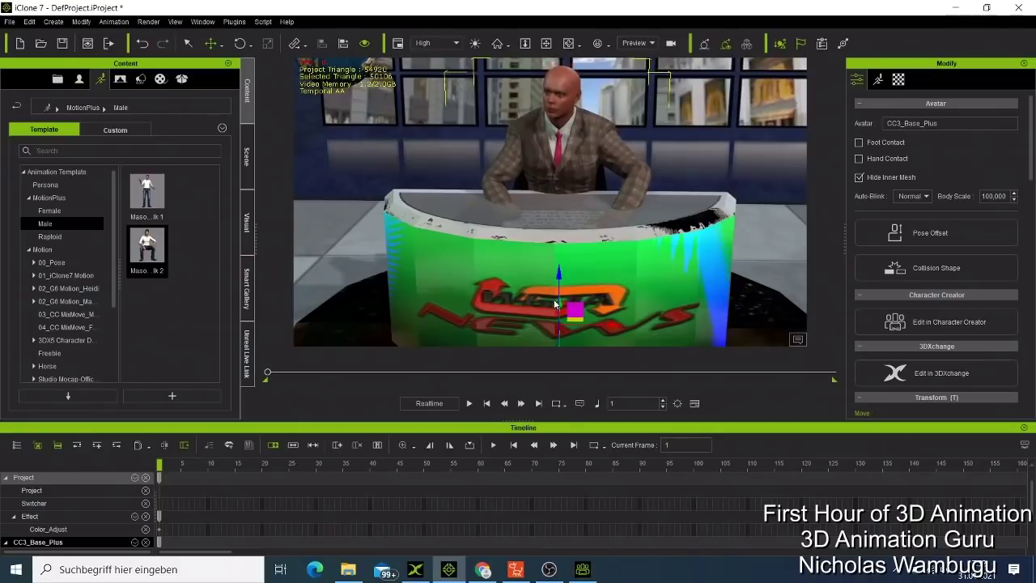
{"action": "scroll", "coordinate": [553, 300], "scroll_direction": "down", "scroll_amount": 2}
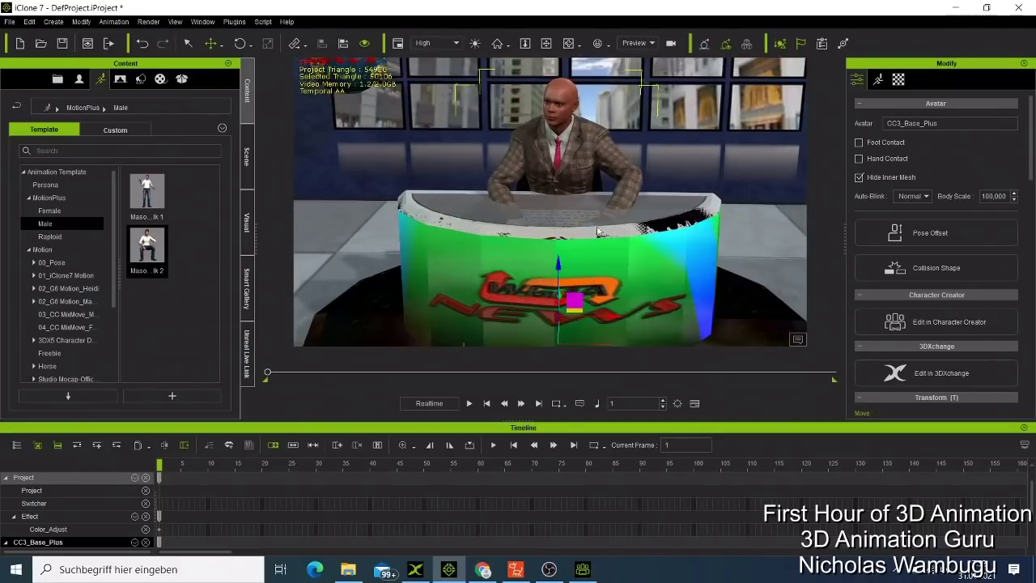
Preview the seated motion and return the timeline to frame 1.
{"action": "left_click", "coordinate": [468, 403]}
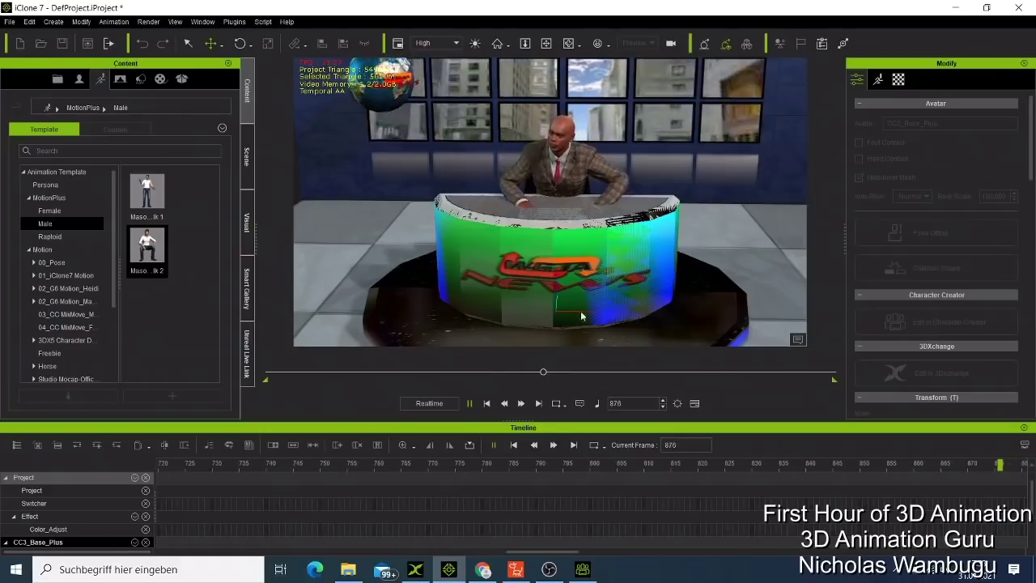
{"action": "left_click", "coordinate": [468, 403]}
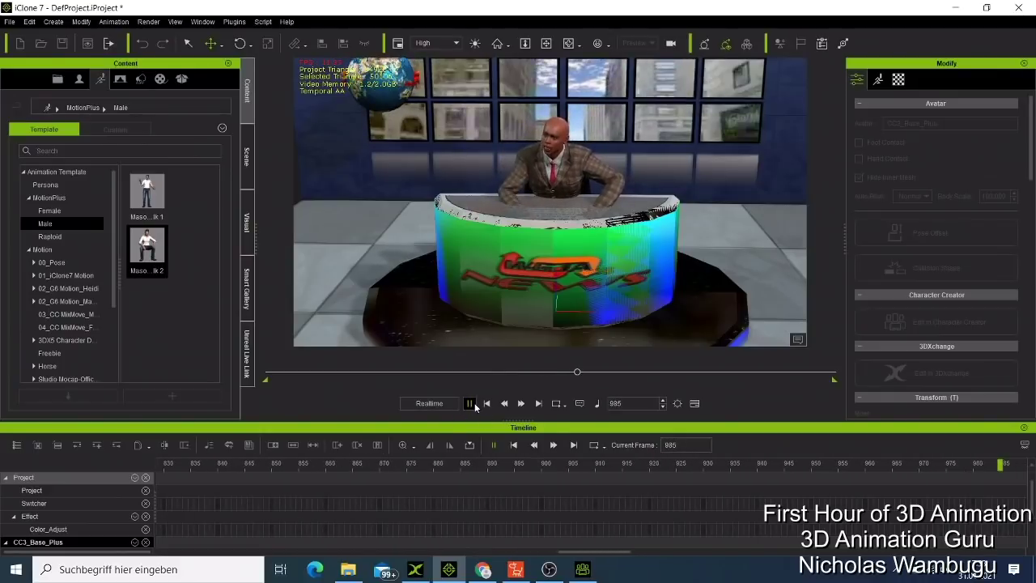
{"action": "left_click", "coordinate": [486, 403]}
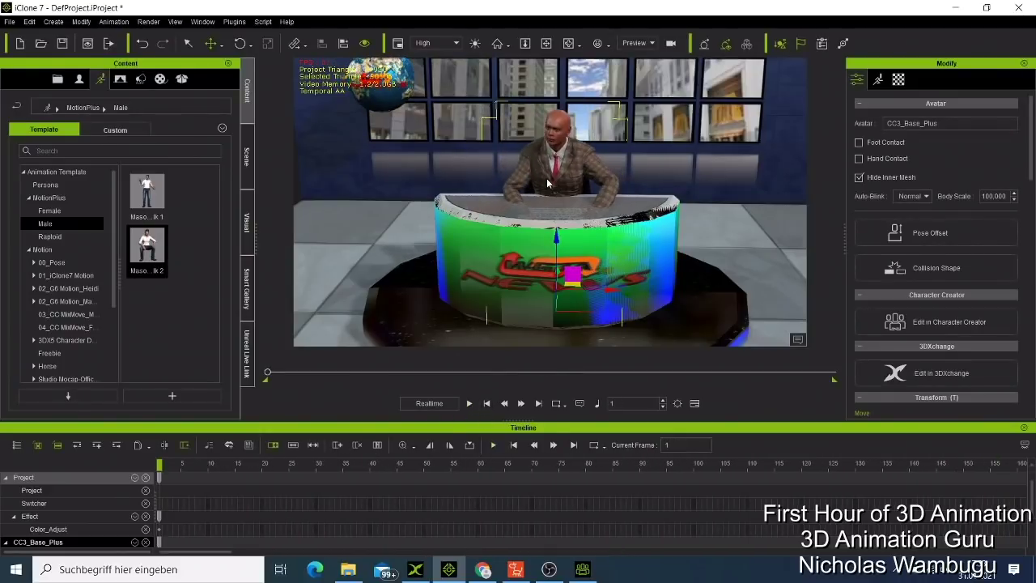
{"action": "scroll", "coordinate": [553, 190], "scroll_direction": "up", "scroll_amount": 5}
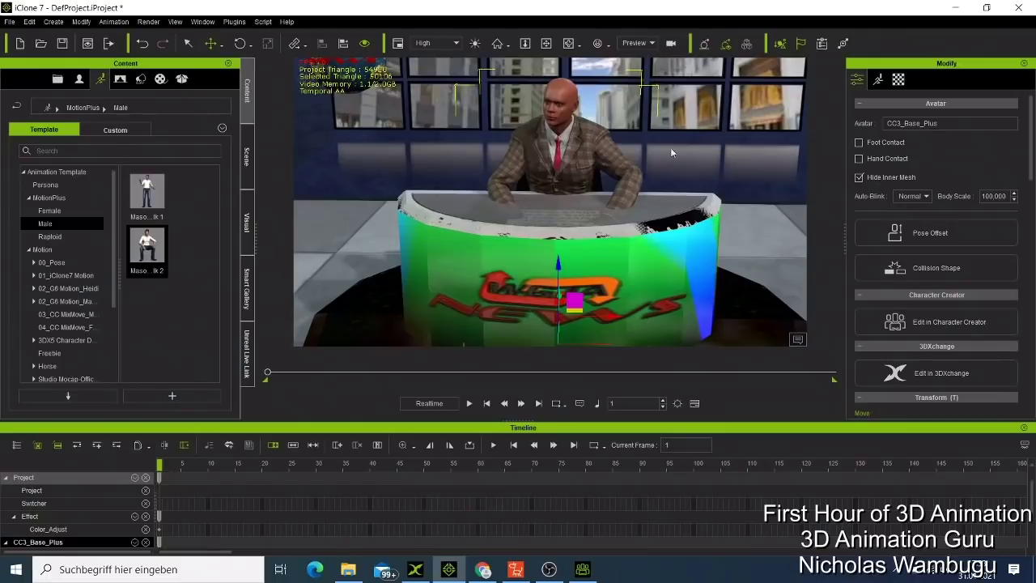
Open Edit Motion Layer for the anchor from Modify > Motion.
{"action": "left_click", "coordinate": [877, 80]}
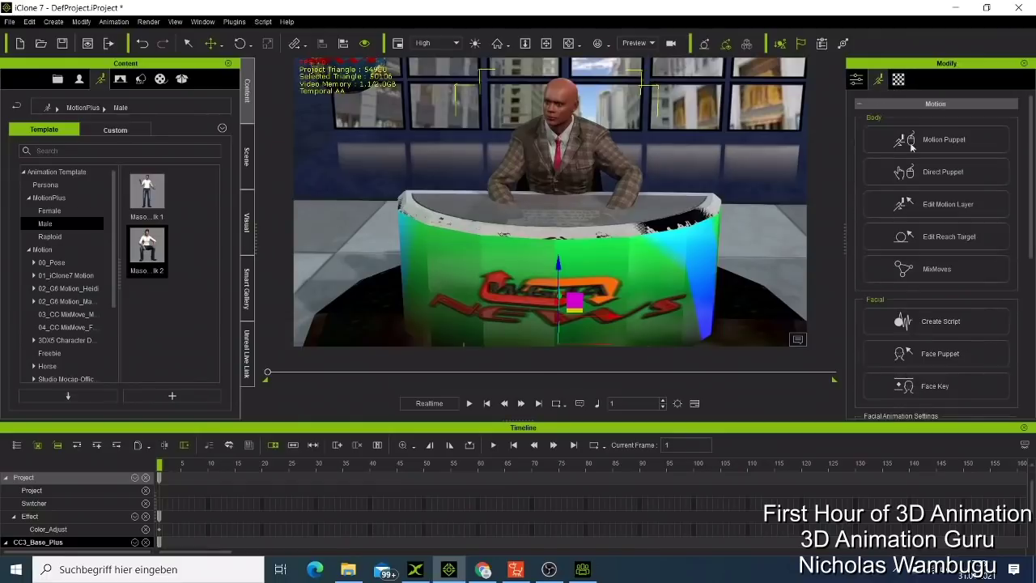
{"action": "left_click", "coordinate": [939, 241]}
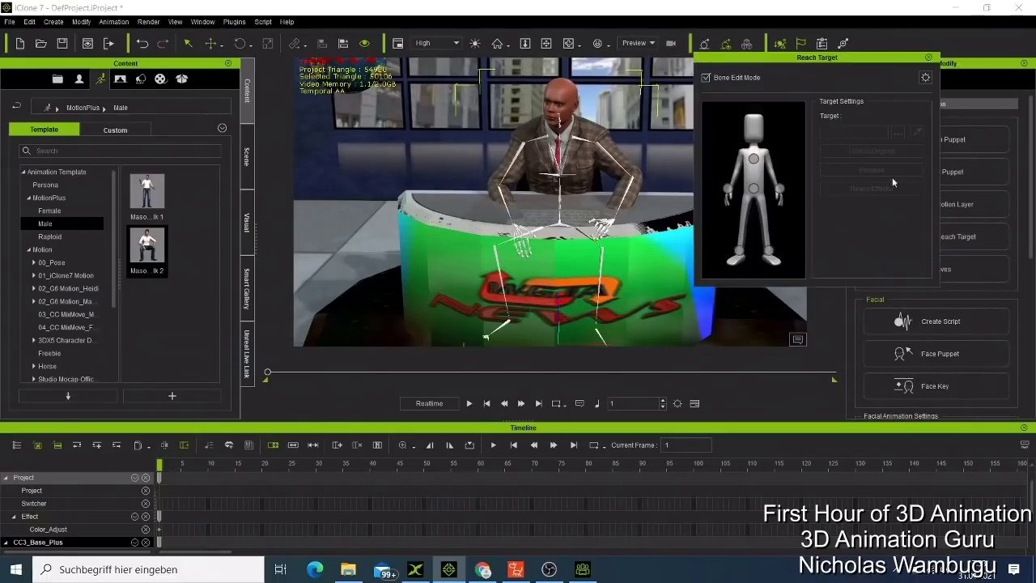
{"action": "left_click", "coordinate": [928, 57]}
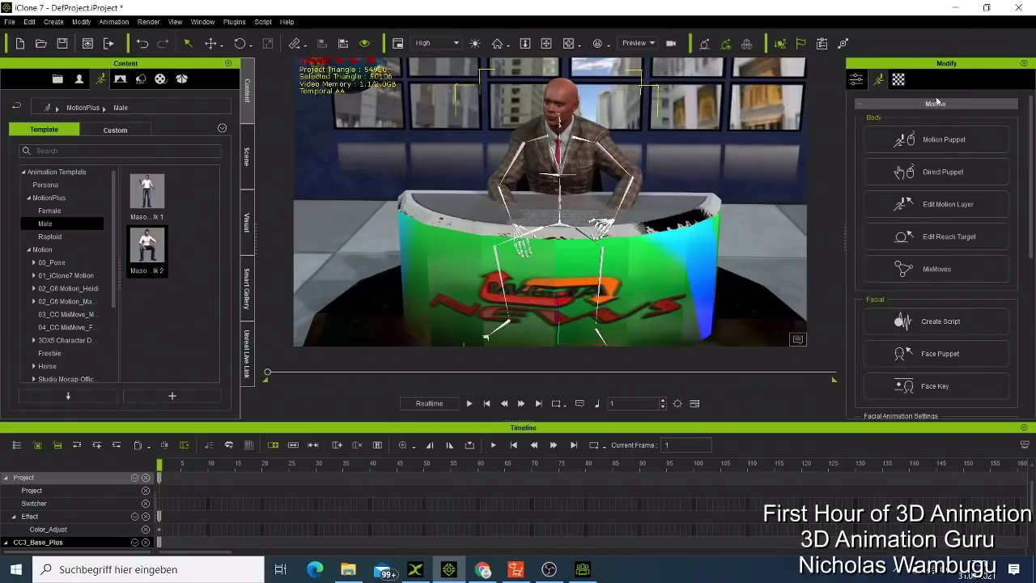
{"action": "left_click", "coordinate": [927, 209]}
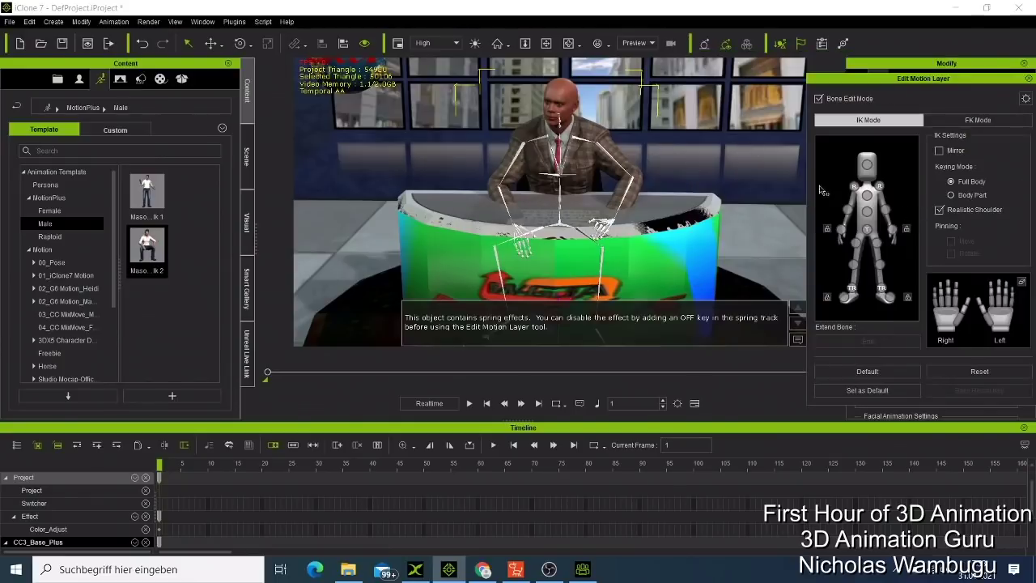
Raise the right and left hand effectors onto the desk top.
{"action": "left_click", "coordinate": [886, 211]}
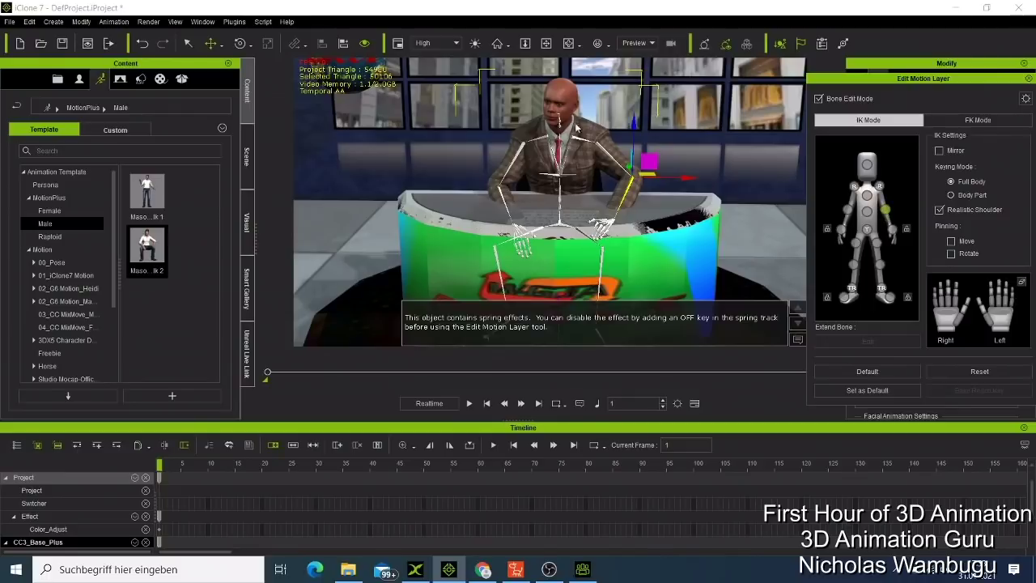
{"action": "left_click", "coordinate": [243, 43]}
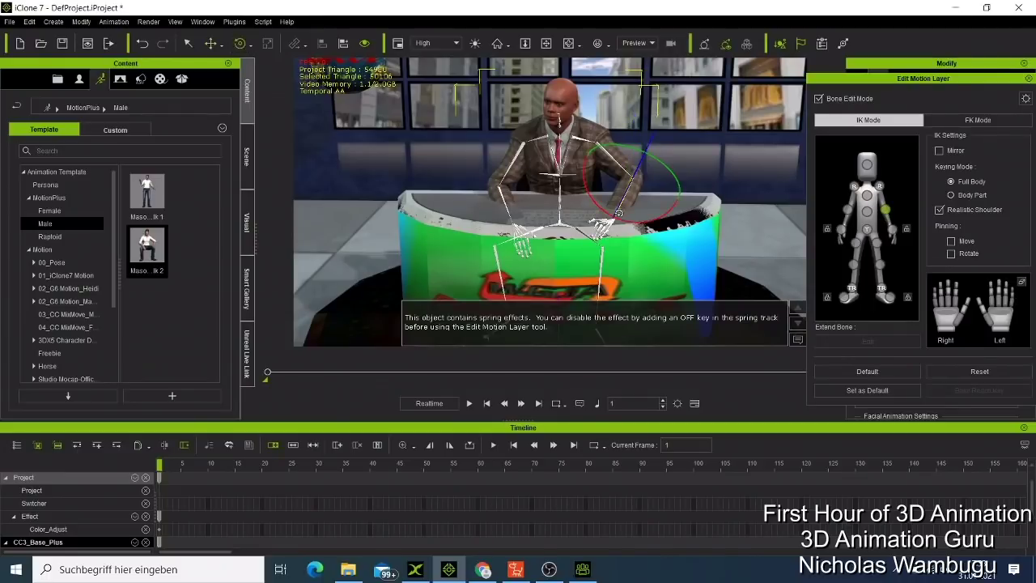
{"action": "left_click_drag", "start_coordinate": [618, 211], "coordinate": [617, 197]}
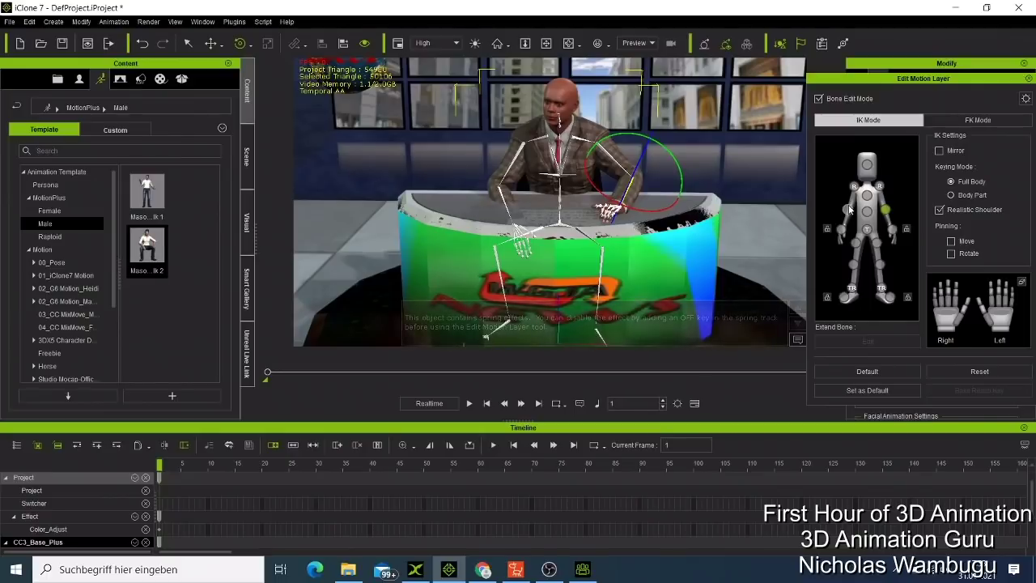
{"action": "left_click", "coordinate": [478, 199]}
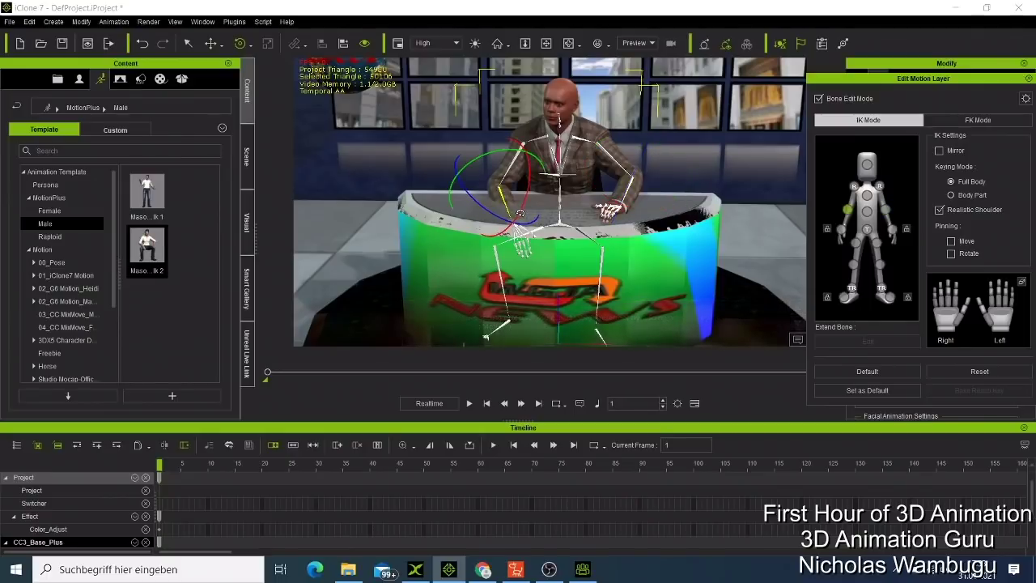
{"action": "left_click_drag", "start_coordinate": [520, 213], "coordinate": [522, 188]}
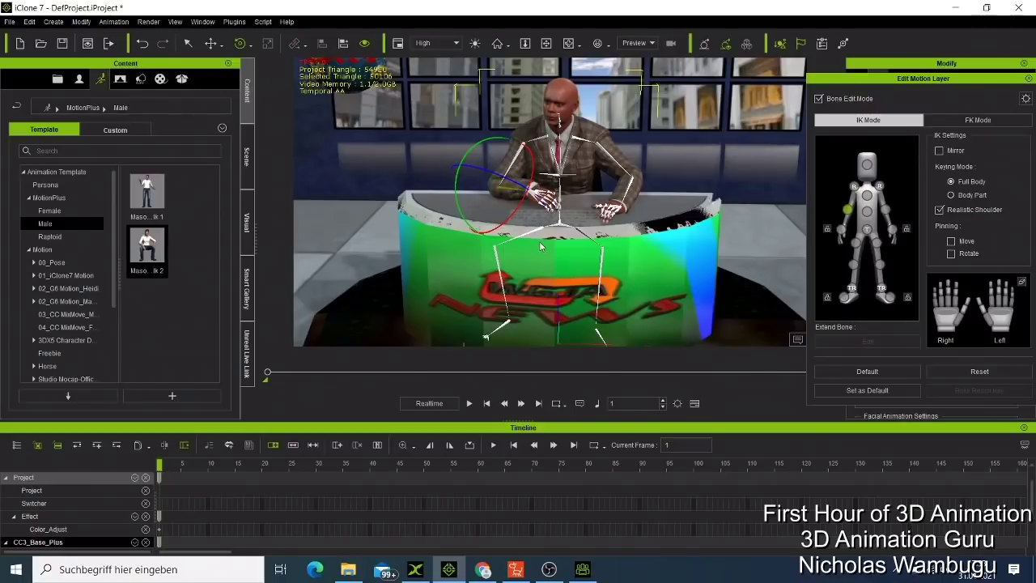
Preview the hand pose and keep the display quality at High.
{"action": "left_click", "coordinate": [472, 404]}
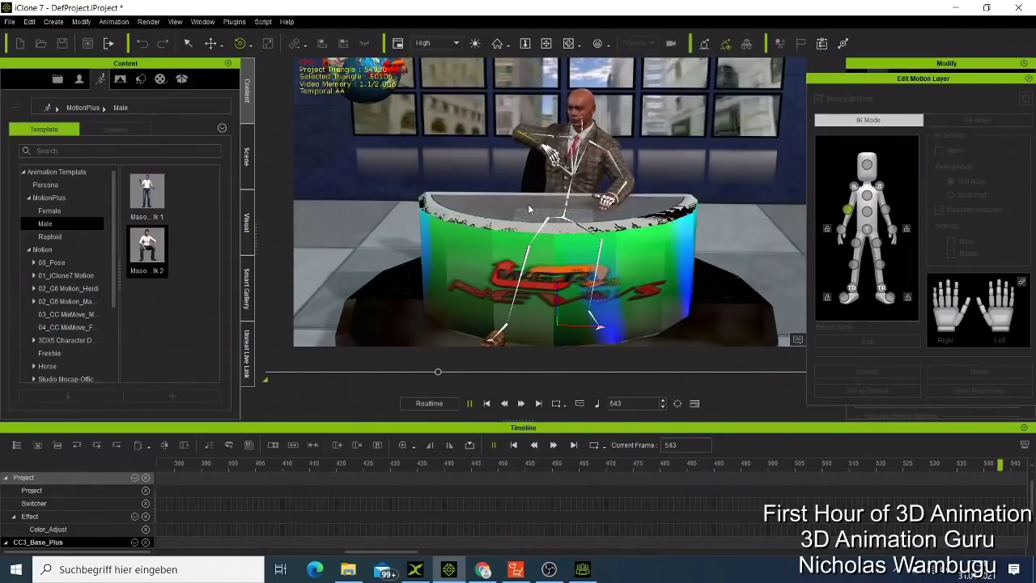
{"action": "left_click", "coordinate": [487, 404]}
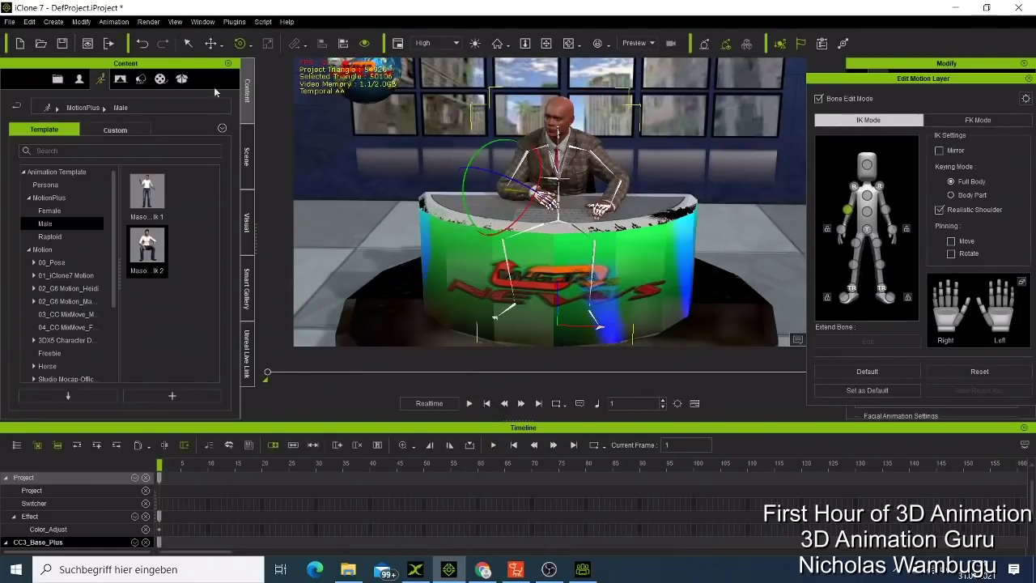
{"action": "left_click", "coordinate": [433, 44]}
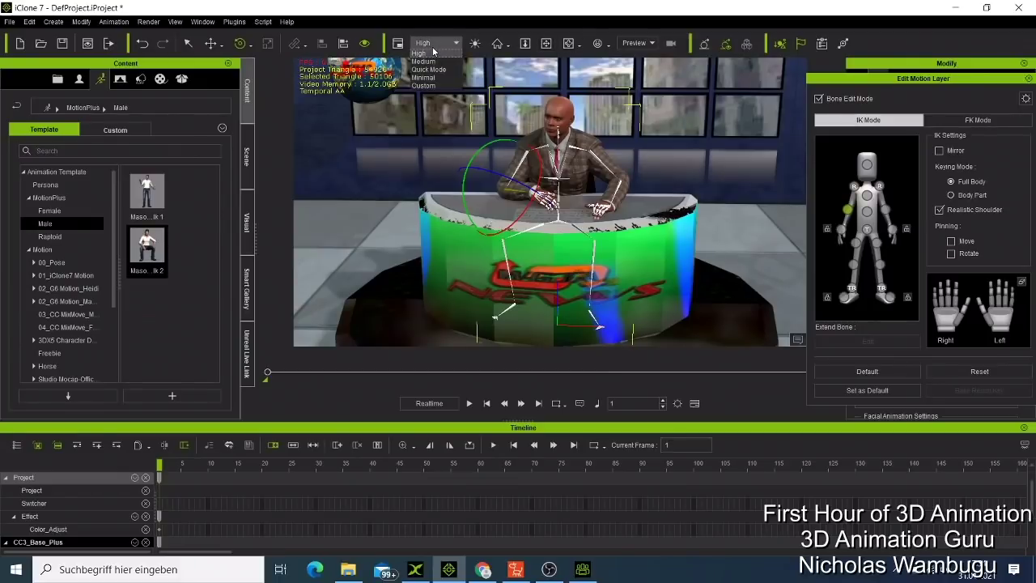
{"action": "left_click", "coordinate": [433, 53]}
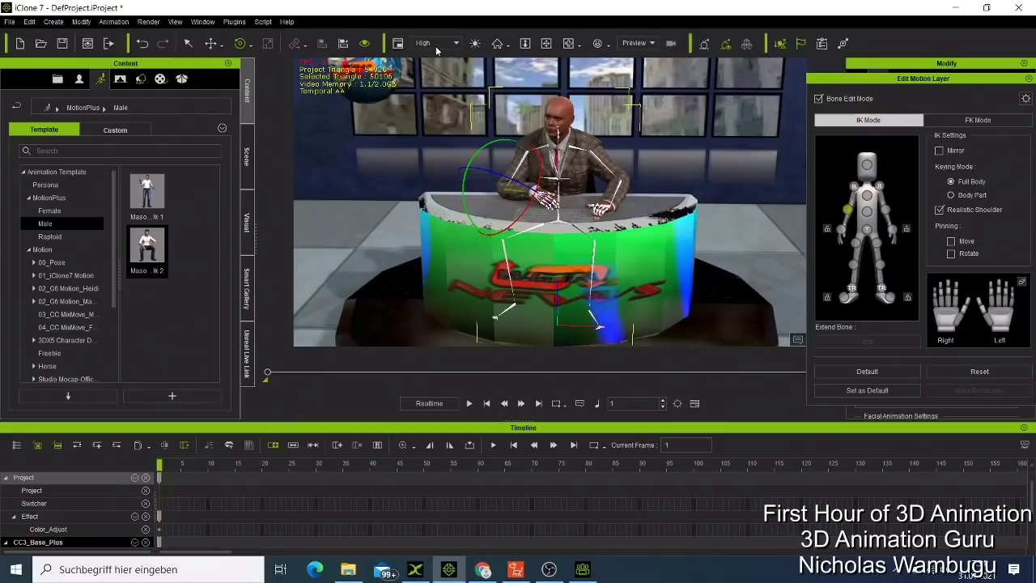
{"action": "left_click", "coordinate": [437, 44]}
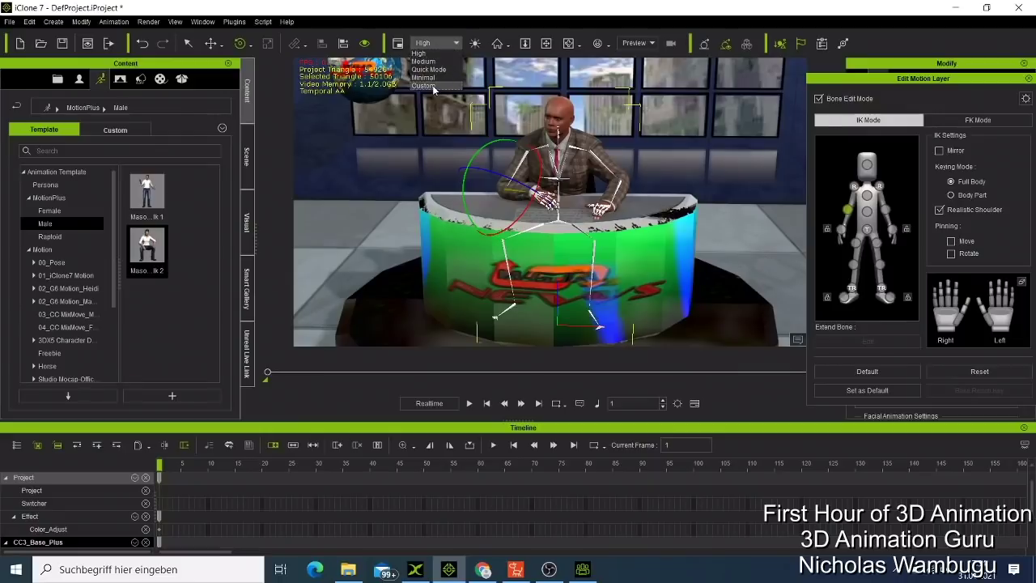
{"action": "left_click", "coordinate": [440, 45]}
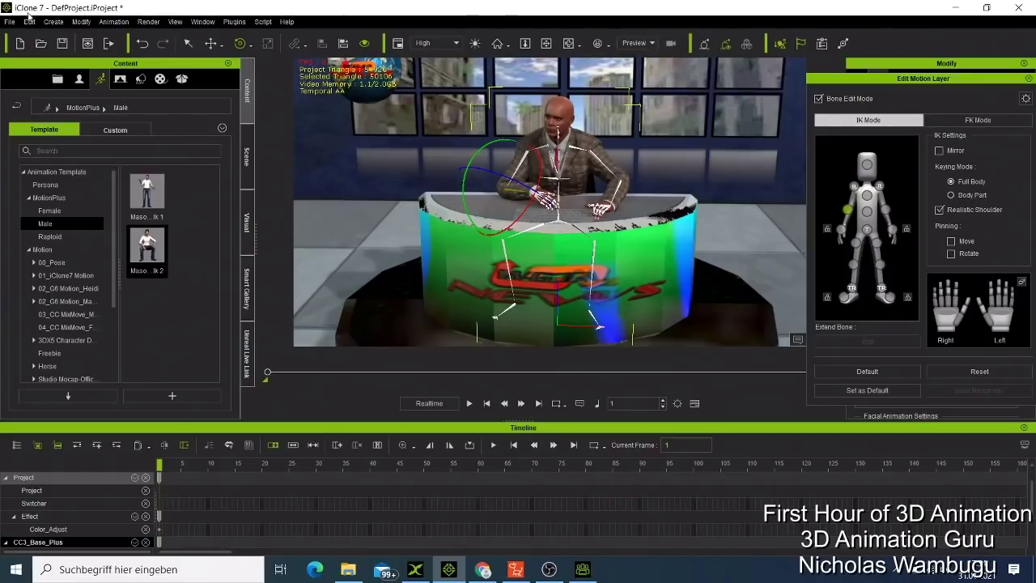
Add a new camera to the scene and lengthen its focal length slightly.
{"action": "left_click", "coordinate": [54, 22]}
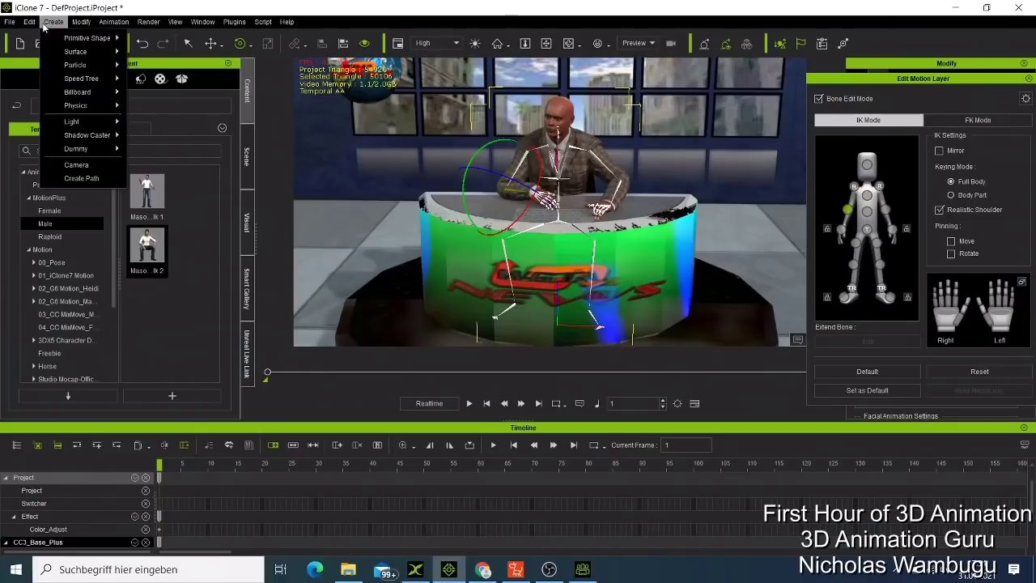
{"action": "left_click", "coordinate": [77, 164]}
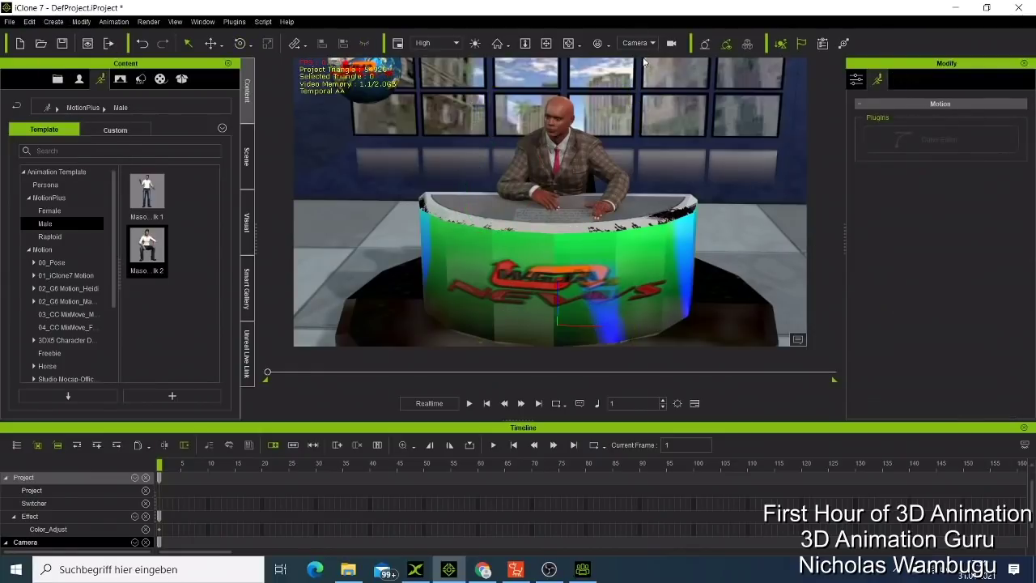
{"action": "left_click", "coordinate": [855, 79]}
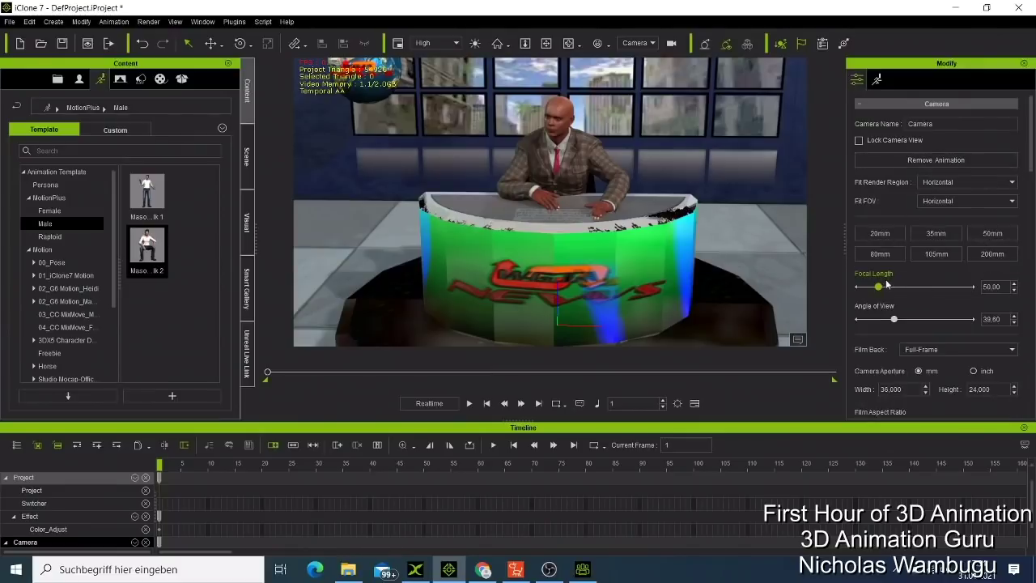
{"action": "mouse_move", "coordinate": [896, 288]}
{"action": "left_mouse_down"}
{"action": "mouse_move", "coordinate": [916, 291]}
{"action": "mouse_move", "coordinate": [884, 305]}
{"action": "left_mouse_up"}
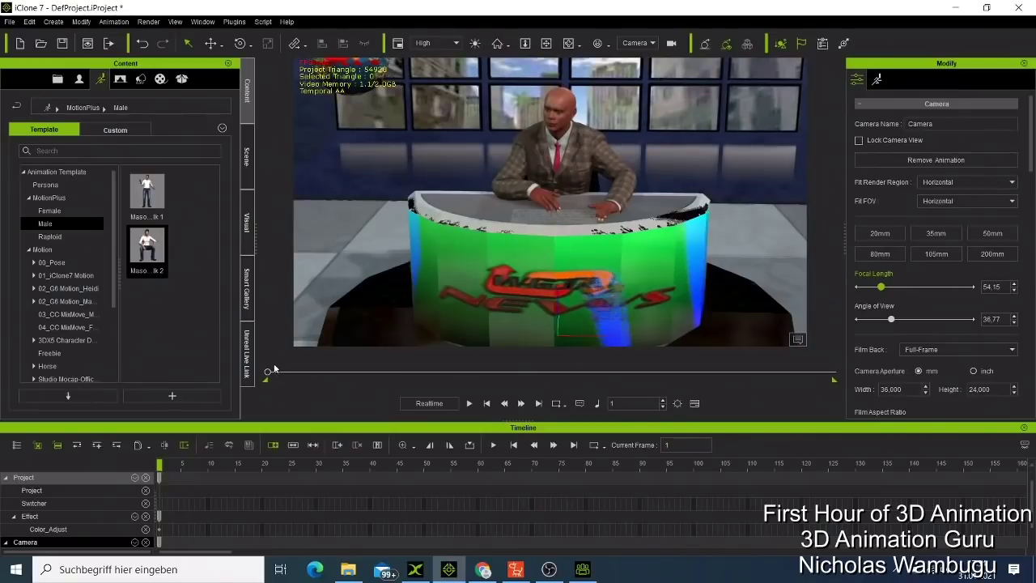
Tune the camera to 54.15 focal length and 36.77 angle of view while scrubbing the timeline.
{"action": "left_click_drag", "start_coordinate": [268, 374], "coordinate": [401, 376]}
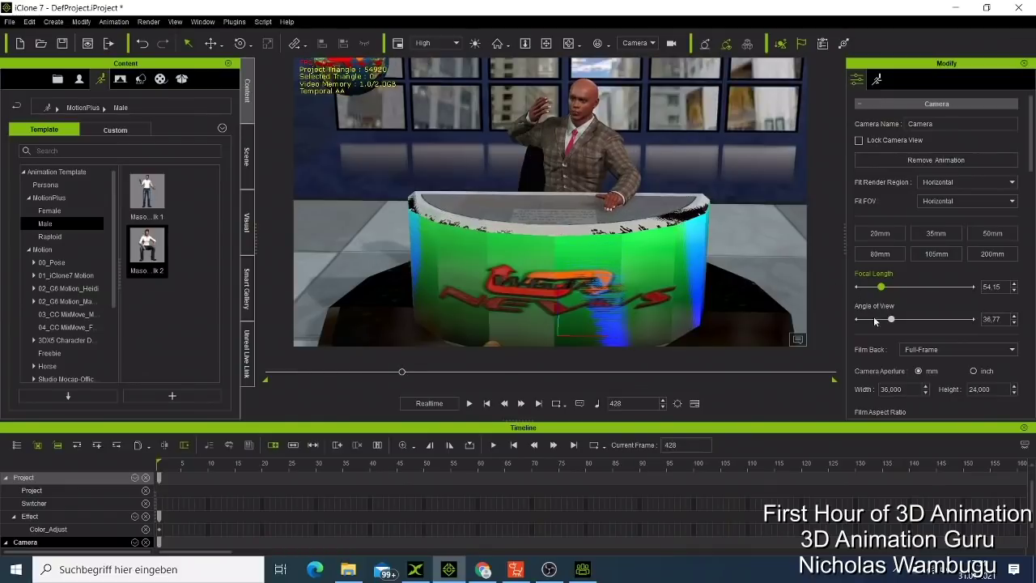
{"action": "left_click_drag", "start_coordinate": [879, 288], "coordinate": [870, 292]}
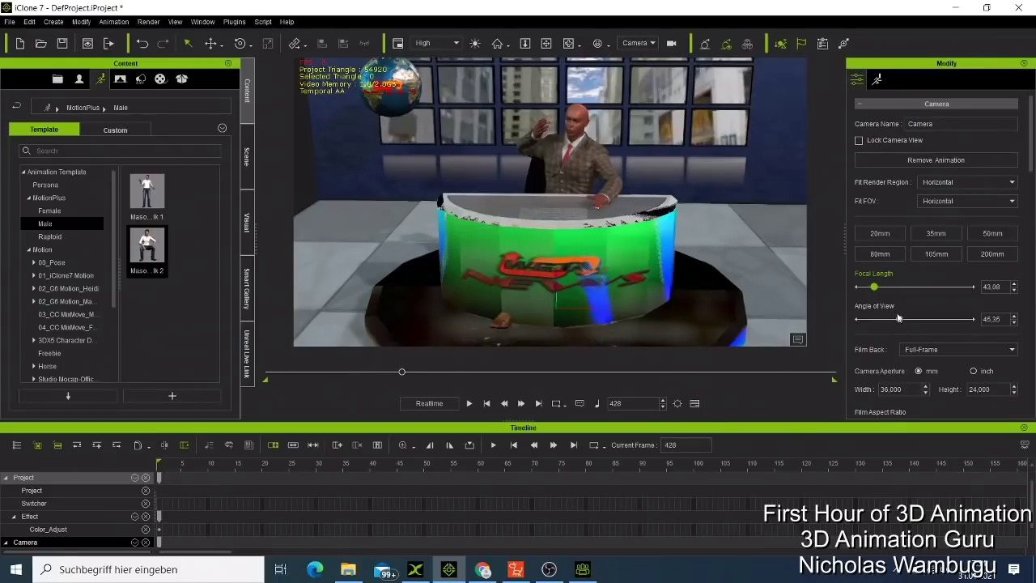
{"action": "left_click_drag", "start_coordinate": [898, 318], "coordinate": [910, 320]}
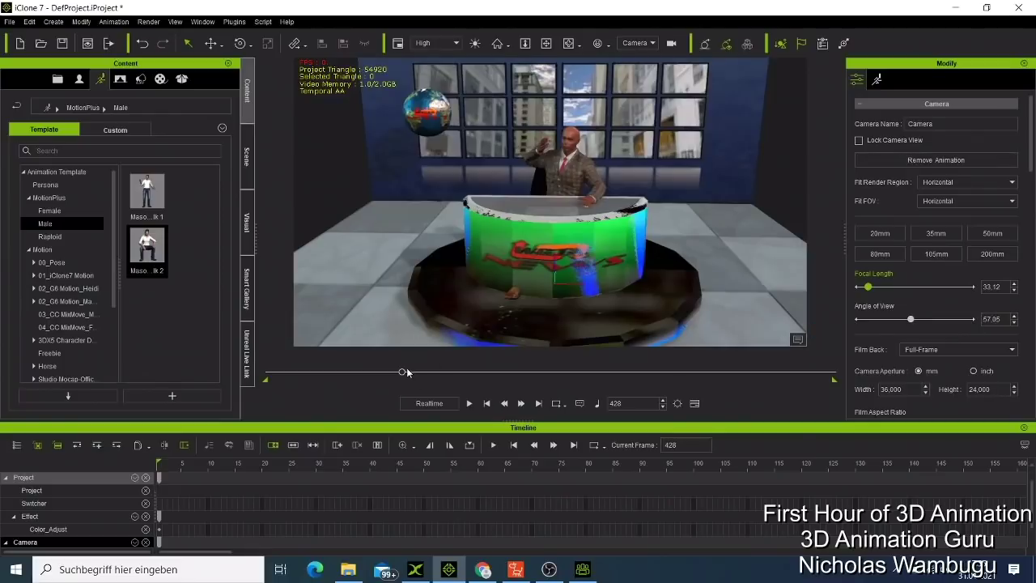
{"action": "left_click_drag", "start_coordinate": [406, 374], "coordinate": [456, 372]}
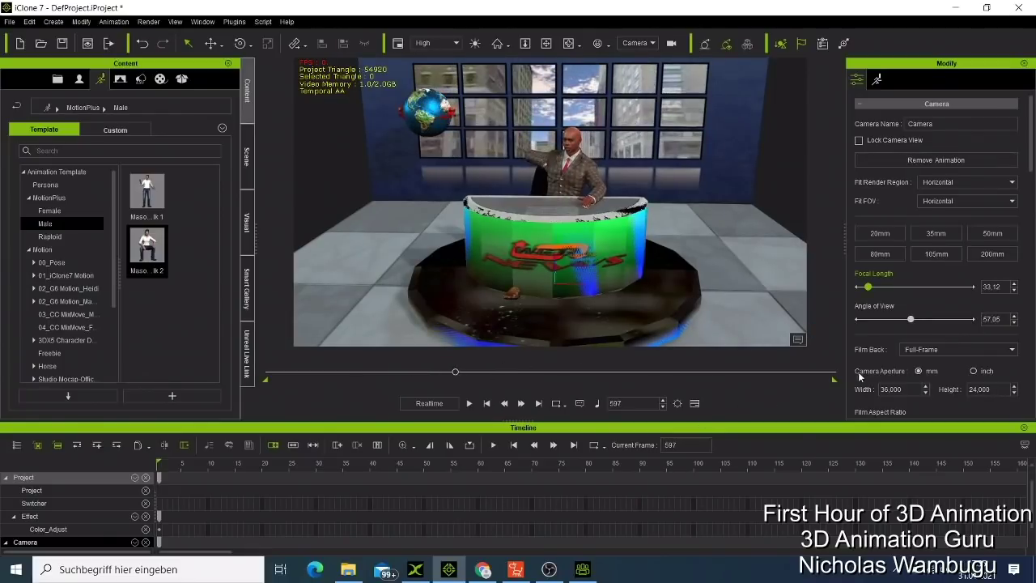
{"action": "left_click_drag", "start_coordinate": [868, 287], "coordinate": [885, 289]}
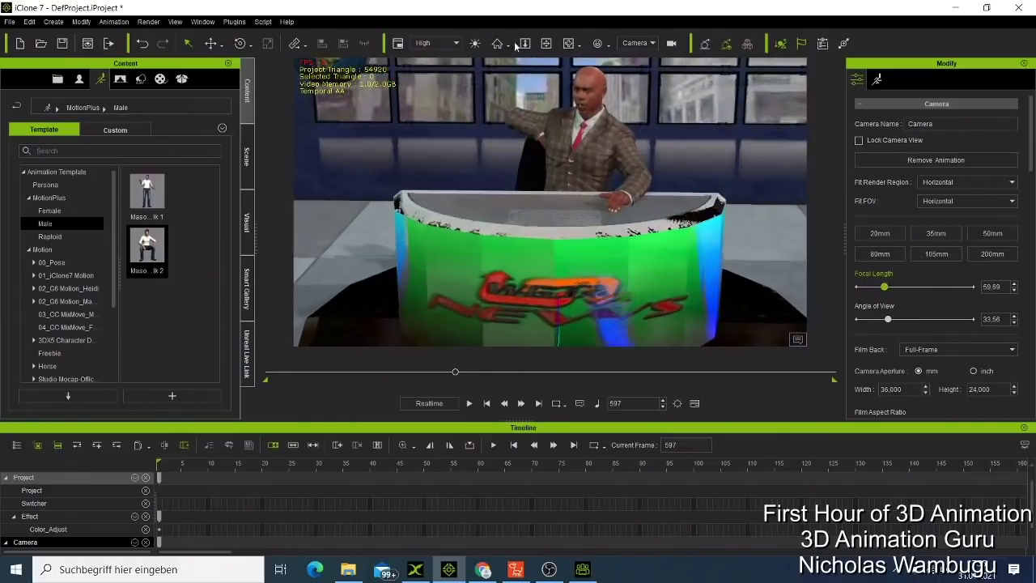
Pan the camera to reframe the anchor behind his desk and return to frame one.
{"action": "left_click", "coordinate": [545, 42]}
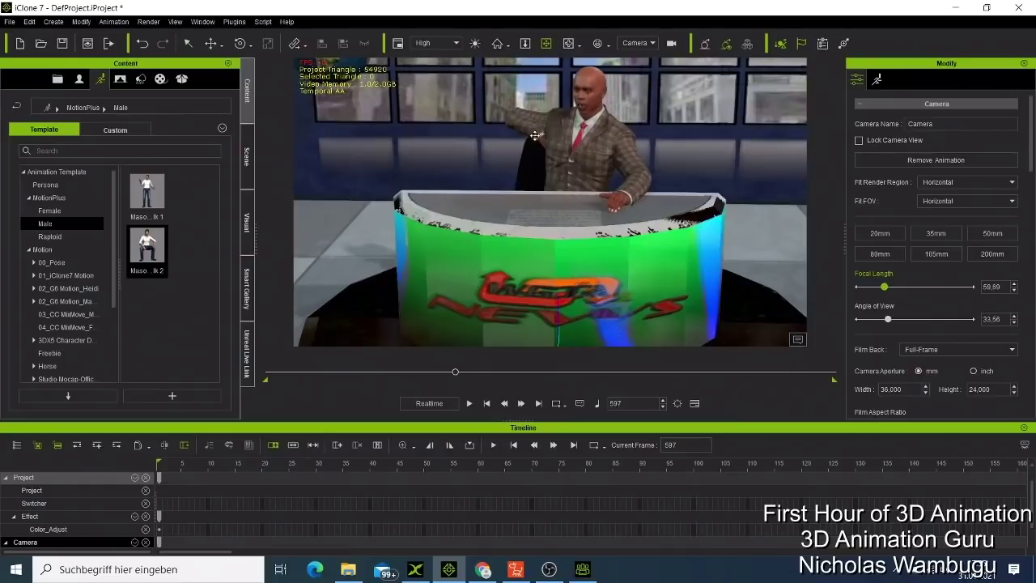
{"action": "left_click_drag", "start_coordinate": [534, 135], "coordinate": [537, 163]}
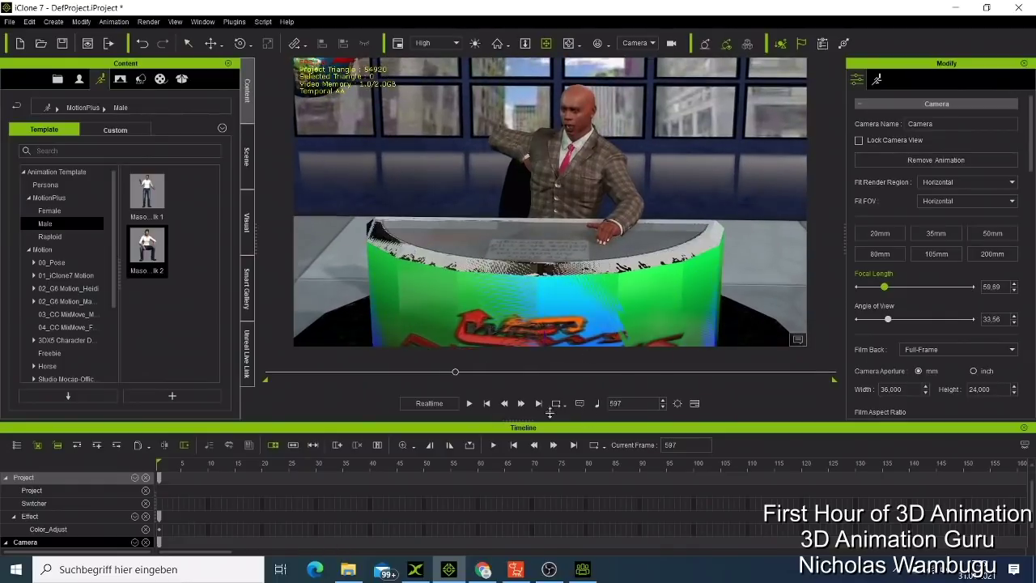
{"action": "left_click", "coordinate": [487, 406]}
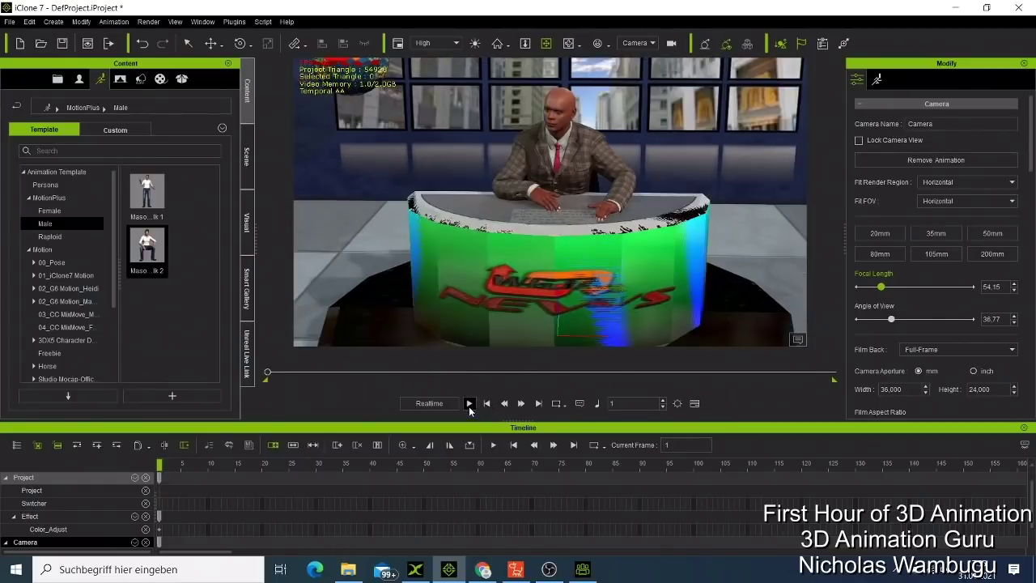
{"action": "left_click", "coordinate": [470, 402]}
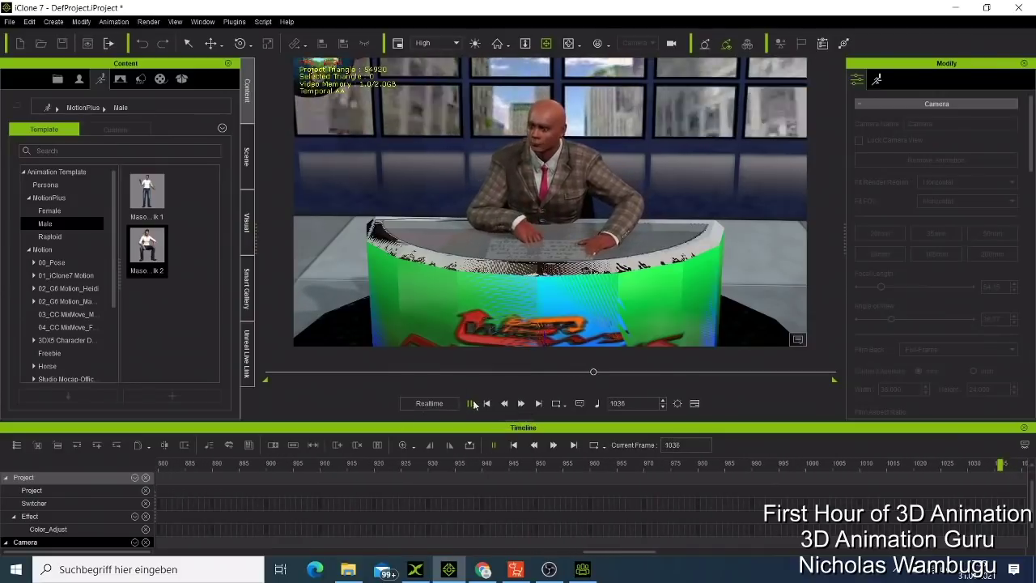
{"action": "left_click", "coordinate": [487, 402]}
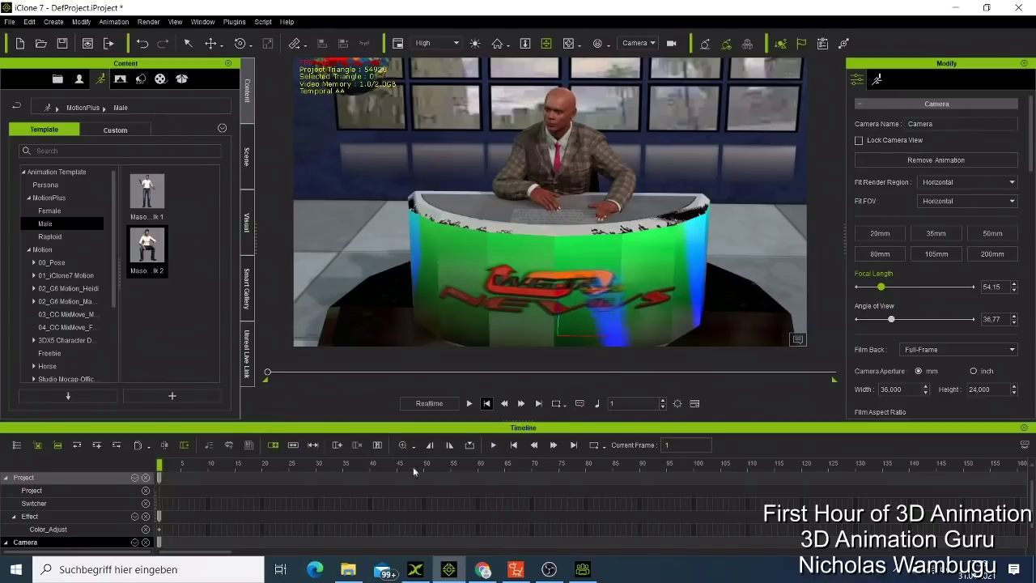
Minimize iClone, launch DAZ Studio 4.14 from the desktop and dismiss its Welcome dialog.
{"action": "left_click", "coordinate": [950, 8]}
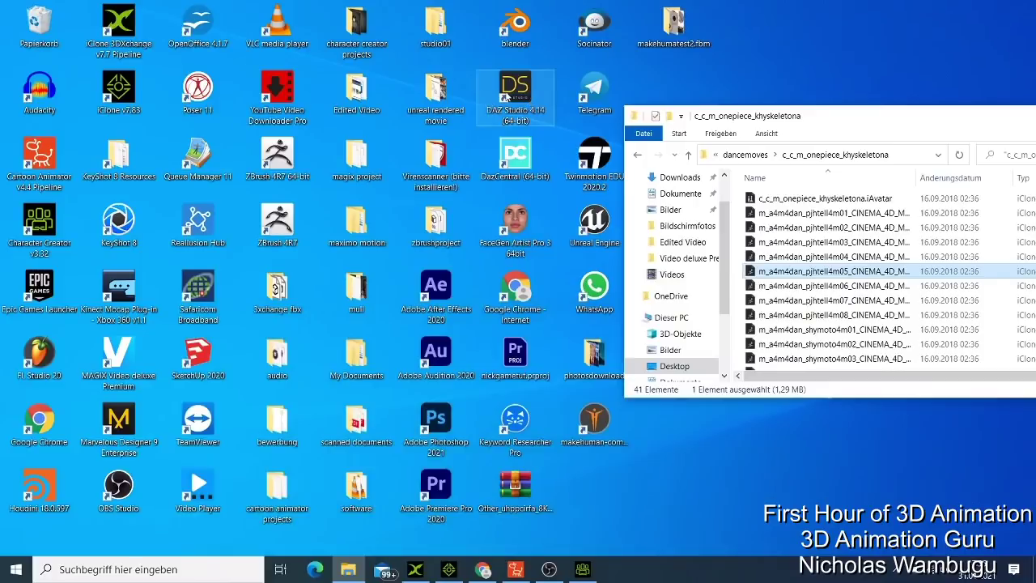
{"action": "double_click", "coordinate": [523, 88]}
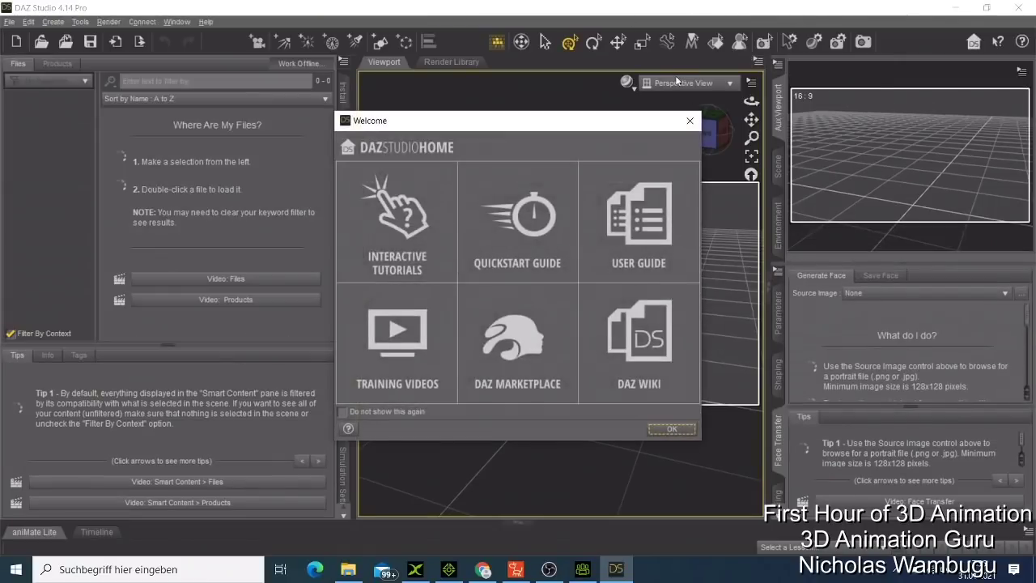
{"action": "left_click", "coordinate": [689, 121]}
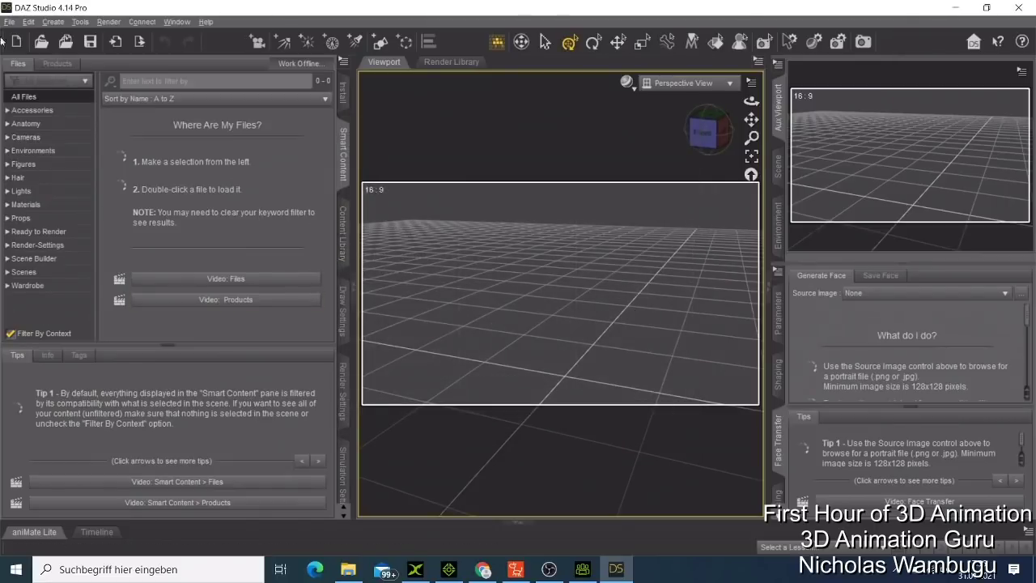
Load the Genesis 8 Basic Male figure from Smart Content into the scene.
{"action": "left_click", "coordinate": [25, 124]}
{"action": "left_click", "coordinate": [21, 177]}
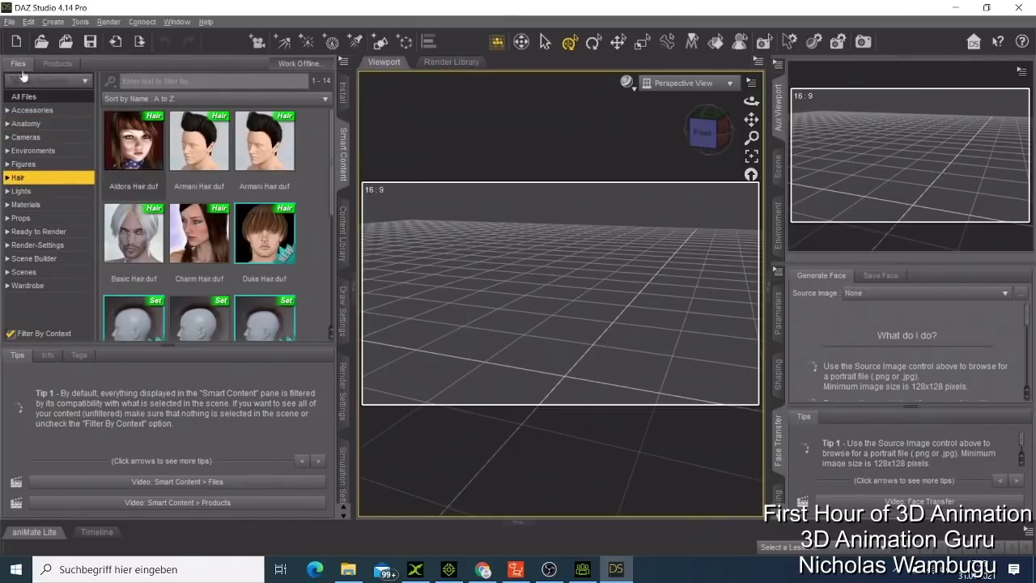
{"action": "left_click", "coordinate": [20, 164]}
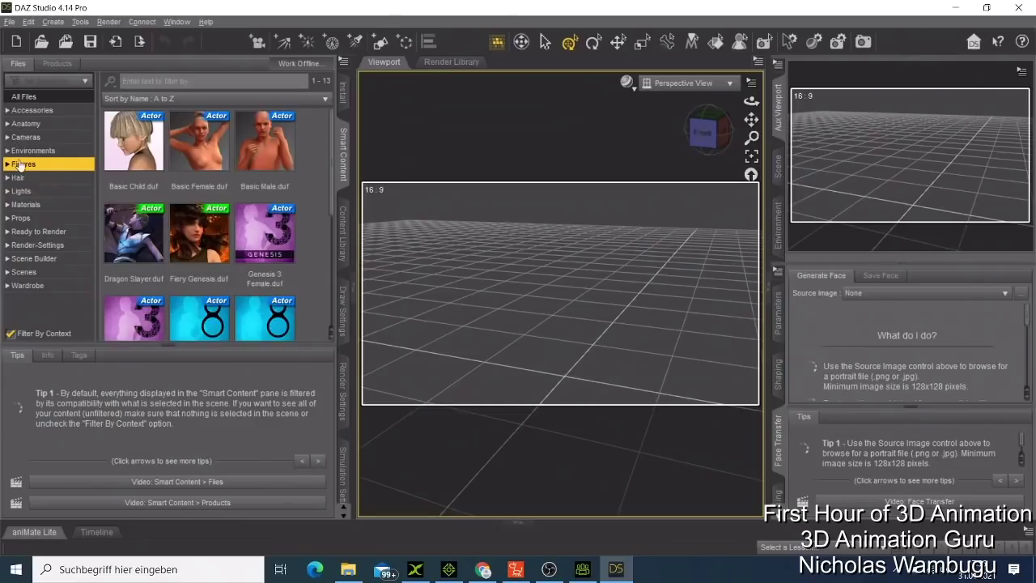
{"action": "scroll", "coordinate": [248, 212], "scroll_direction": "down", "scroll_amount": 5}
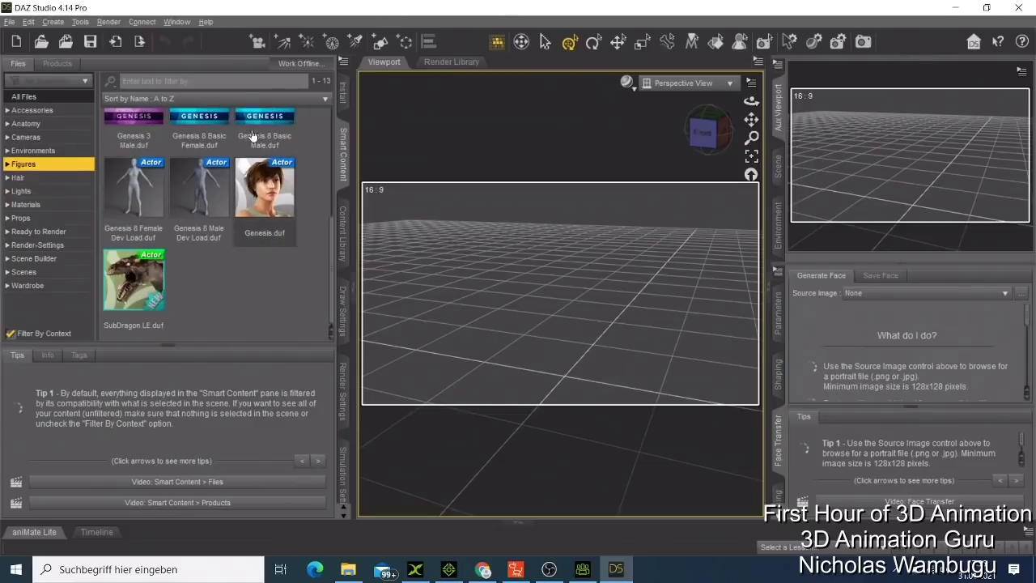
{"action": "scroll", "coordinate": [254, 138], "scroll_direction": "up", "scroll_amount": 3}
{"action": "scroll", "coordinate": [253, 139], "scroll_direction": "down", "scroll_amount": 3}
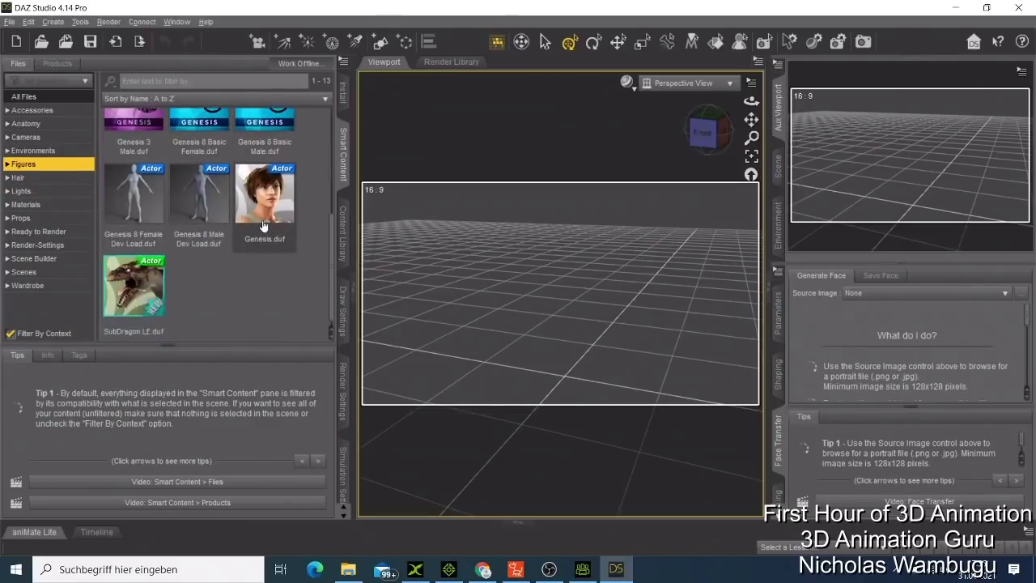
{"action": "left_click", "coordinate": [255, 115]}
{"action": "double_click", "coordinate": [255, 115]}
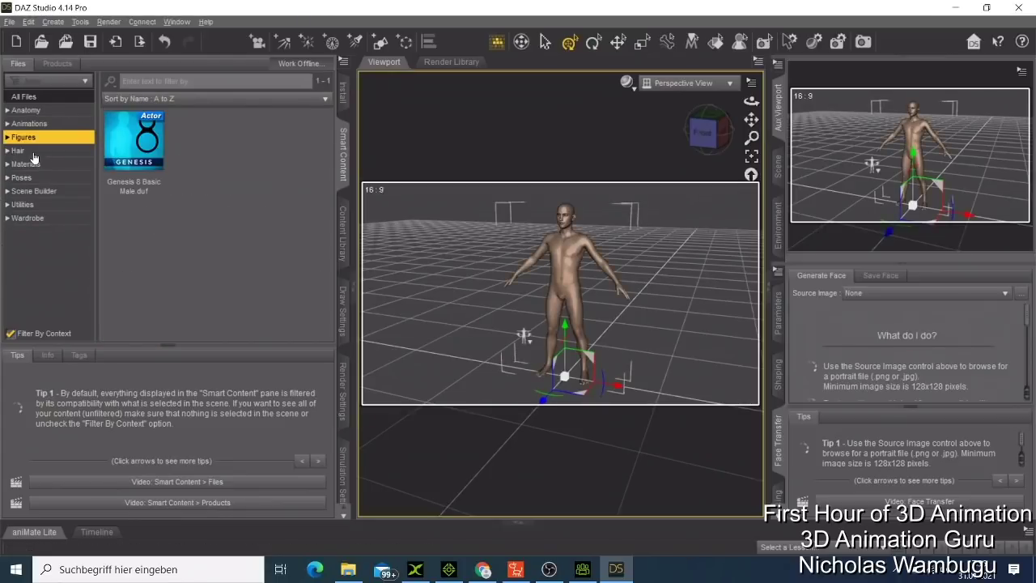
Add Armani Hair and apply Base MAT All Maps materials to the figure.
{"action": "left_click", "coordinate": [32, 151]}
{"action": "double_click", "coordinate": [113, 139]}
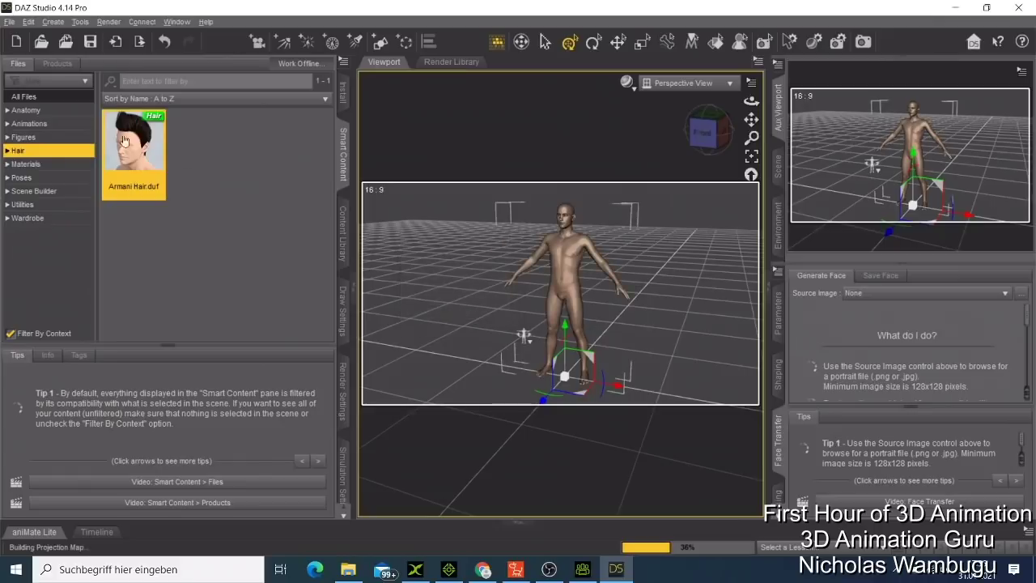
{"action": "left_click", "coordinate": [25, 164]}
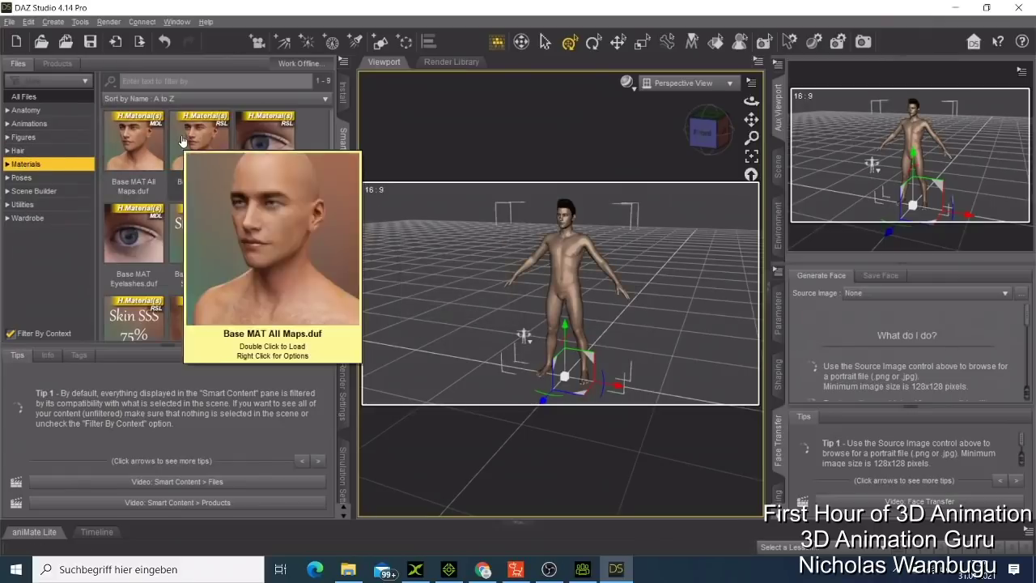
{"action": "double_click", "coordinate": [182, 140]}
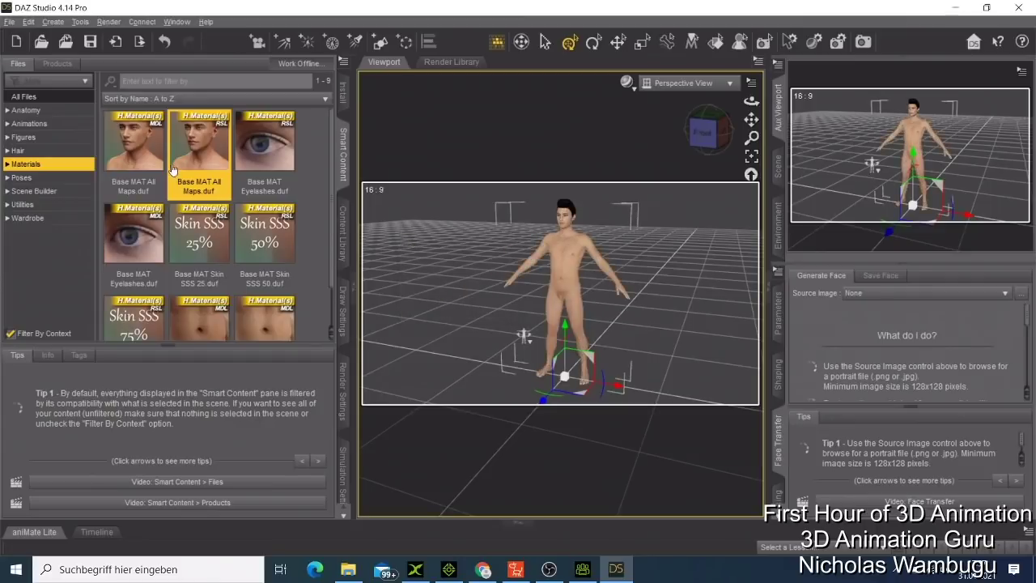
Dress the figure in the Basic Wear T_Shirt and Basic Wear Boxers.
{"action": "left_click", "coordinate": [21, 222]}
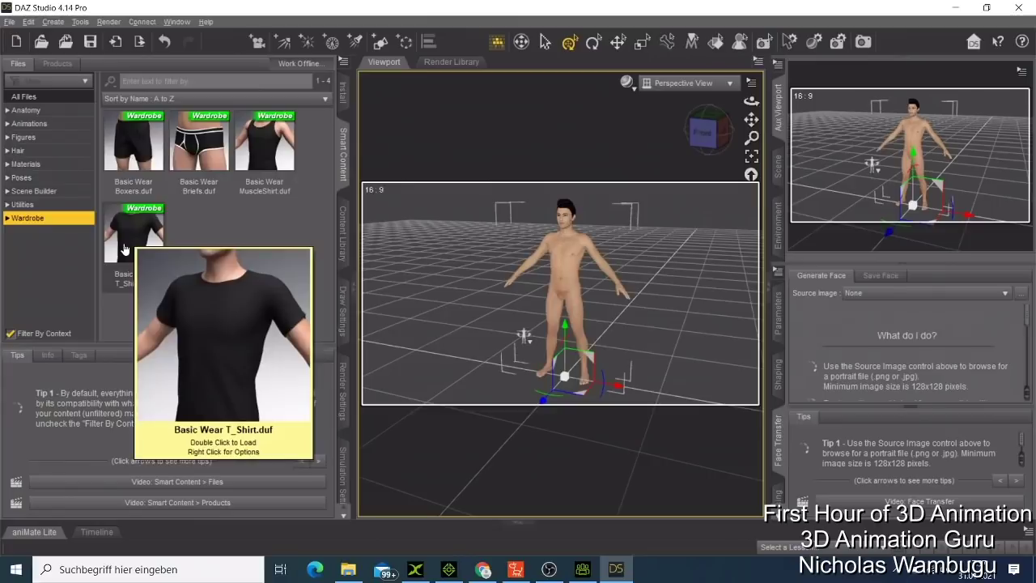
{"action": "double_click", "coordinate": [124, 248]}
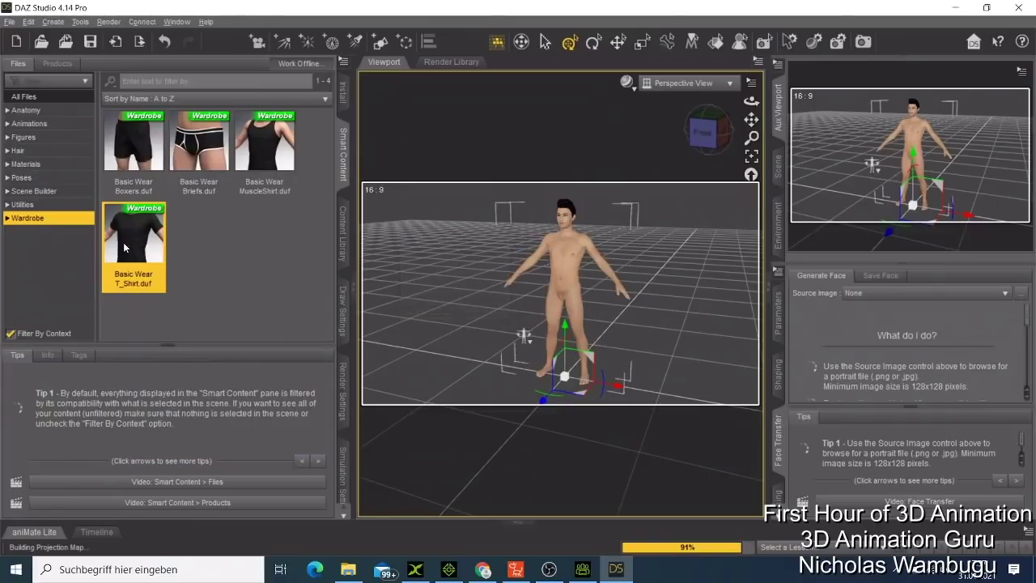
{"action": "double_click", "coordinate": [148, 165]}
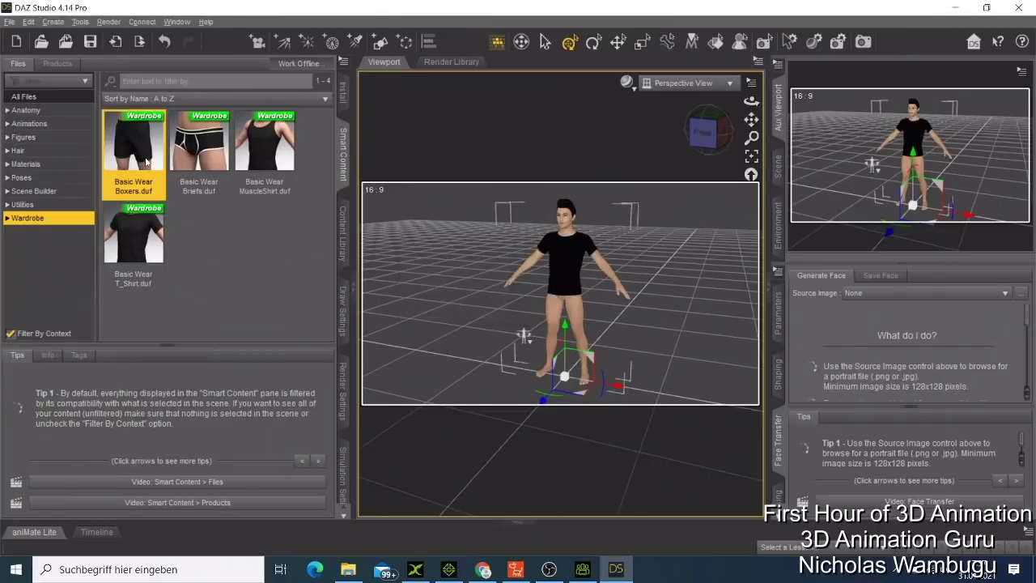
{"action": "scroll", "coordinate": [630, 263], "scroll_direction": "up", "scroll_amount": 5}
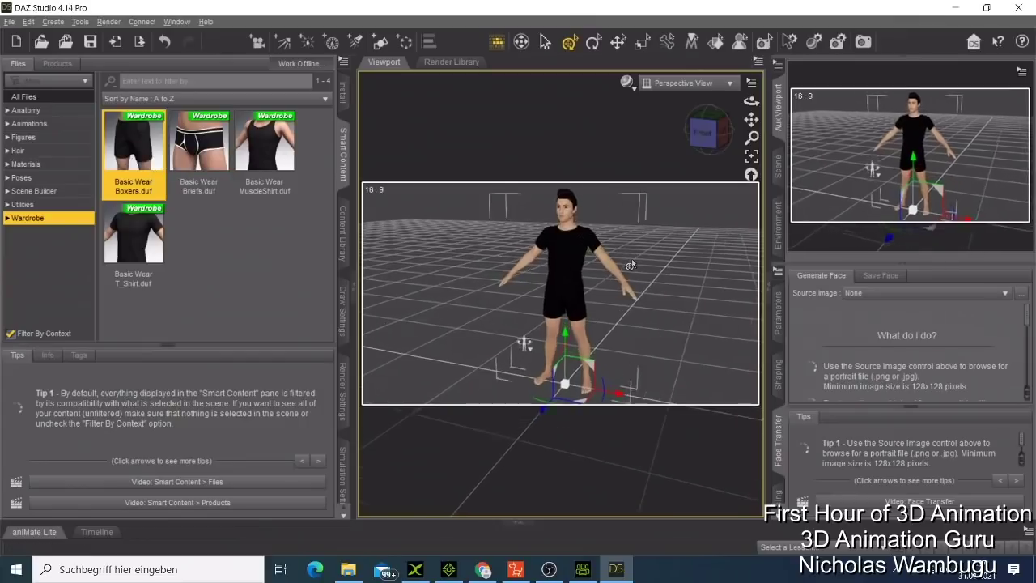
{"action": "scroll", "coordinate": [630, 266], "scroll_direction": "down", "scroll_amount": 4}
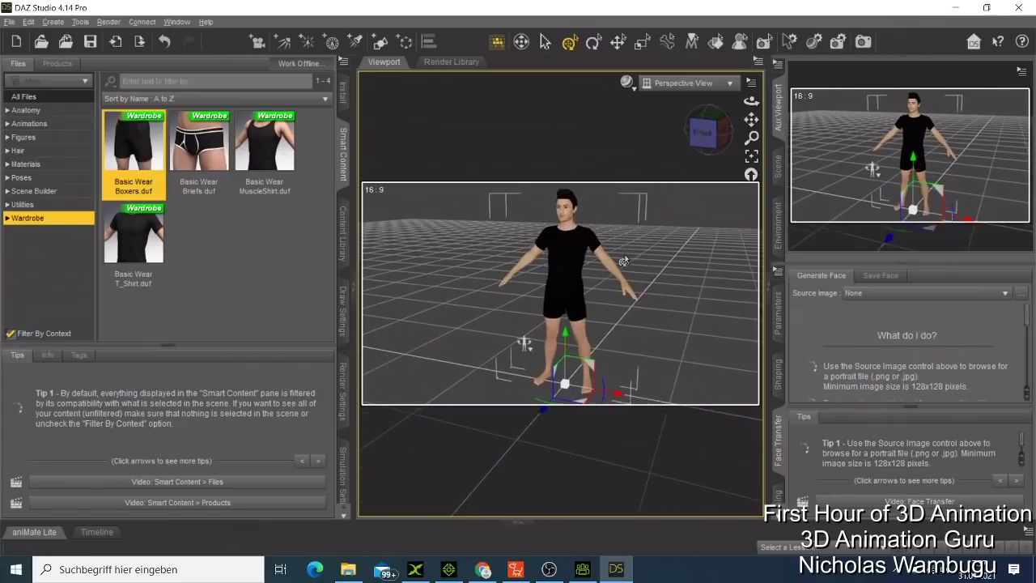
Export the figure as trialcc3.fbx to the 3xchange fbx folder with default FBX options, then minimize DAZ Studio.
{"action": "left_click", "coordinate": [10, 21]}
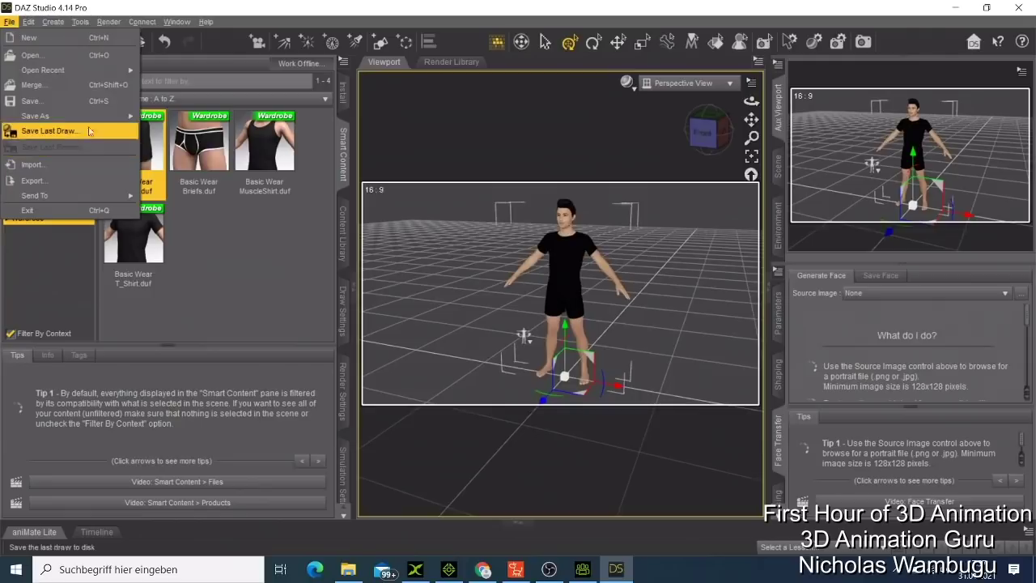
{"action": "mouse_move", "coordinate": [109, 124]}
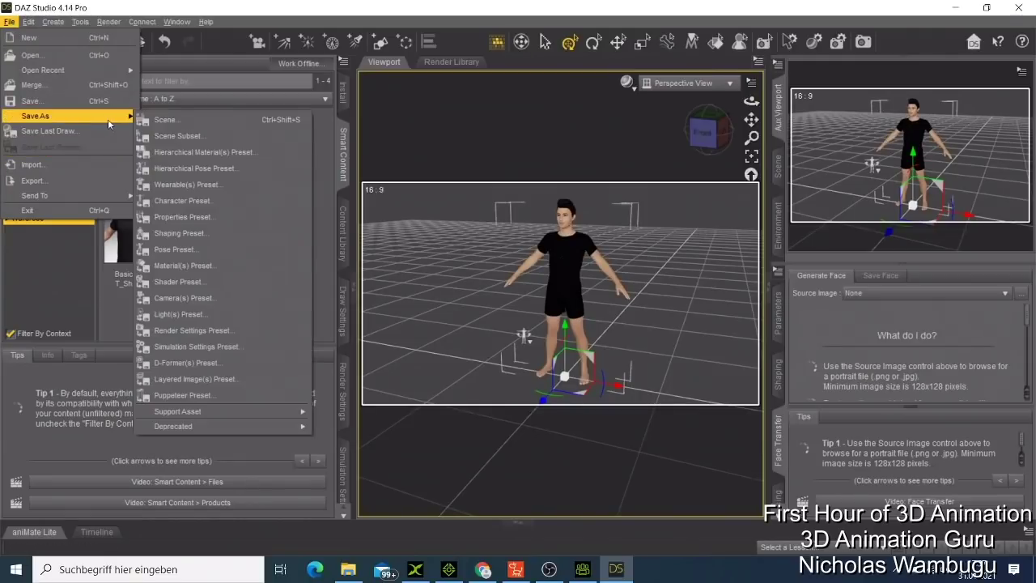
{"action": "left_click", "coordinate": [77, 180]}
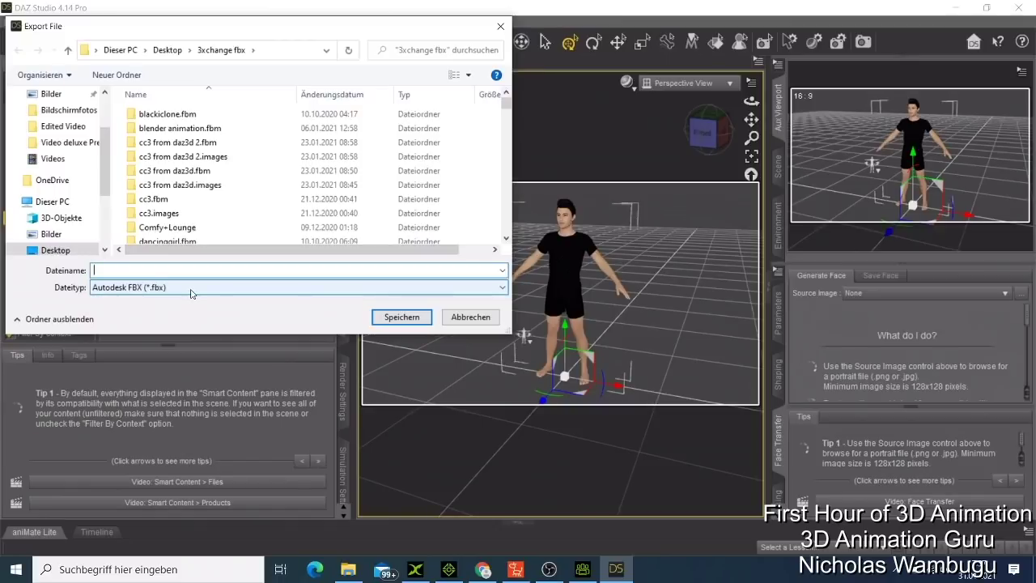
{"action": "type", "text": "tria"}
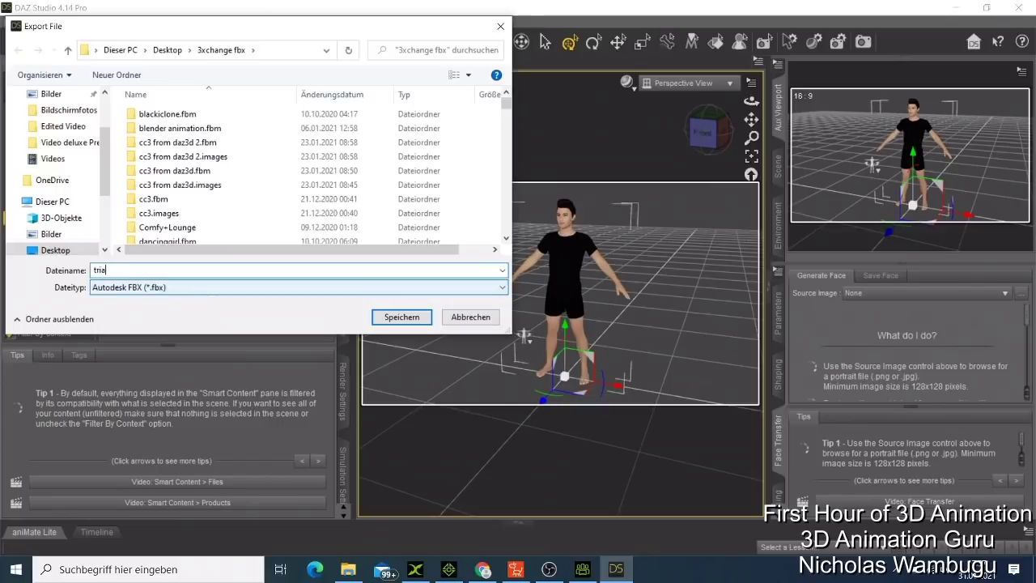
{"action": "type", "text": "l"}
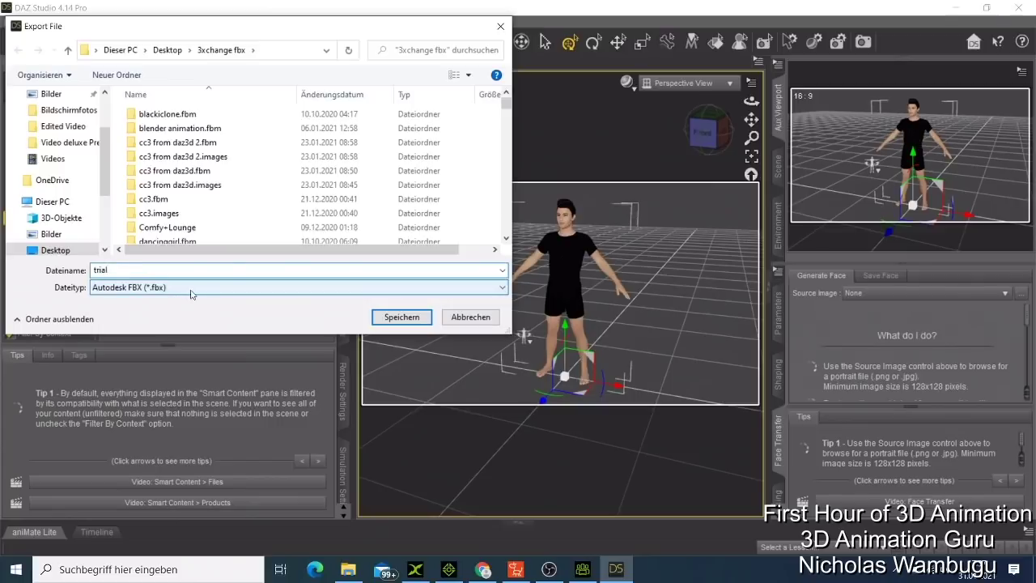
{"action": "type", "text": "cc3"}
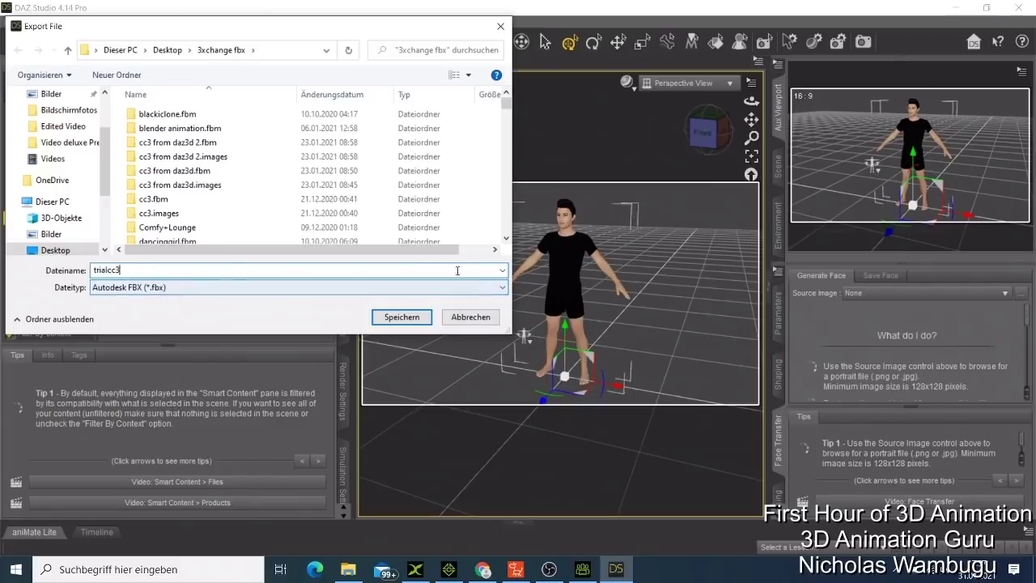
{"action": "left_click", "coordinate": [401, 316]}
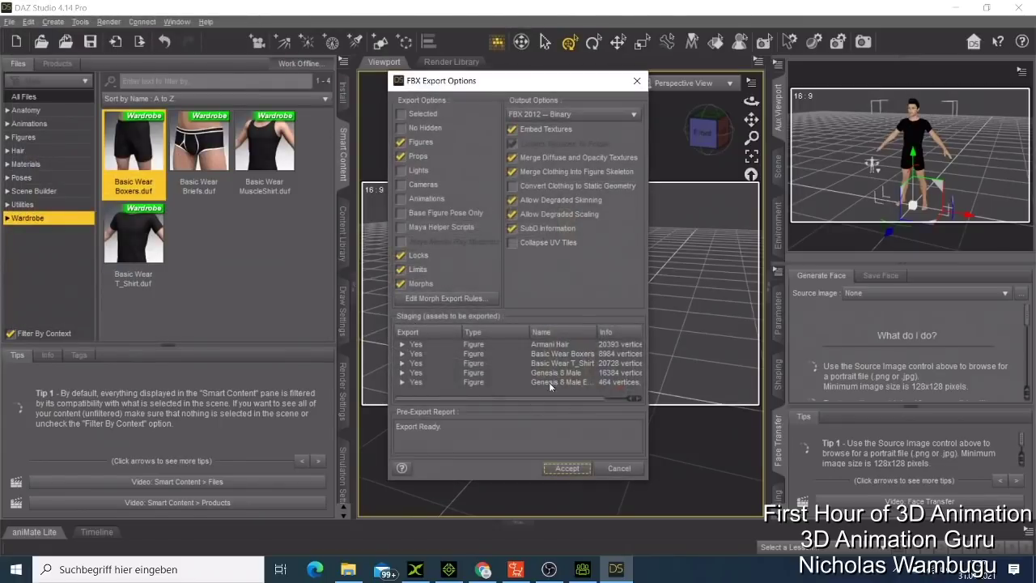
{"action": "left_click", "coordinate": [569, 468]}
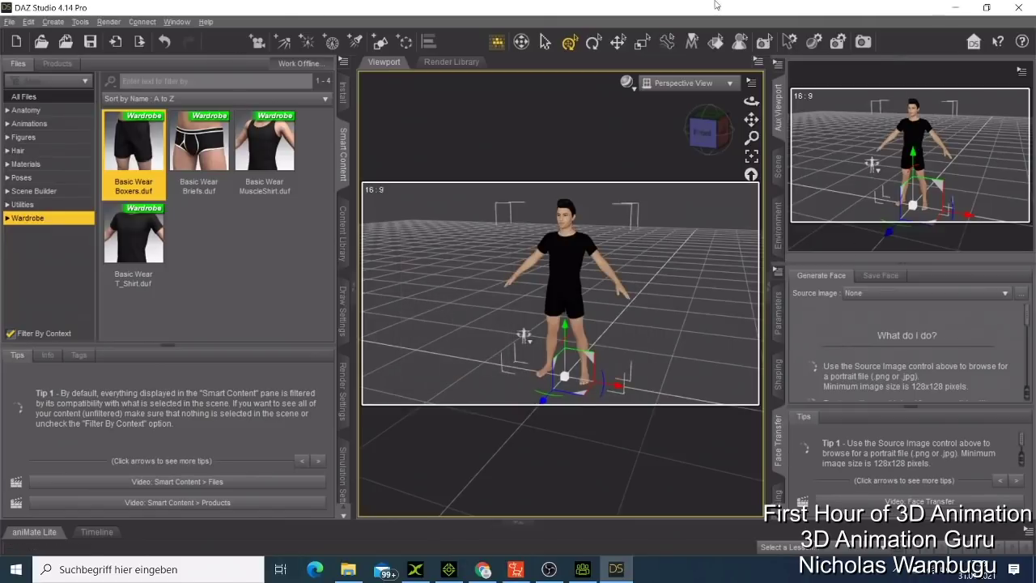
{"action": "left_click", "coordinate": [953, 6]}
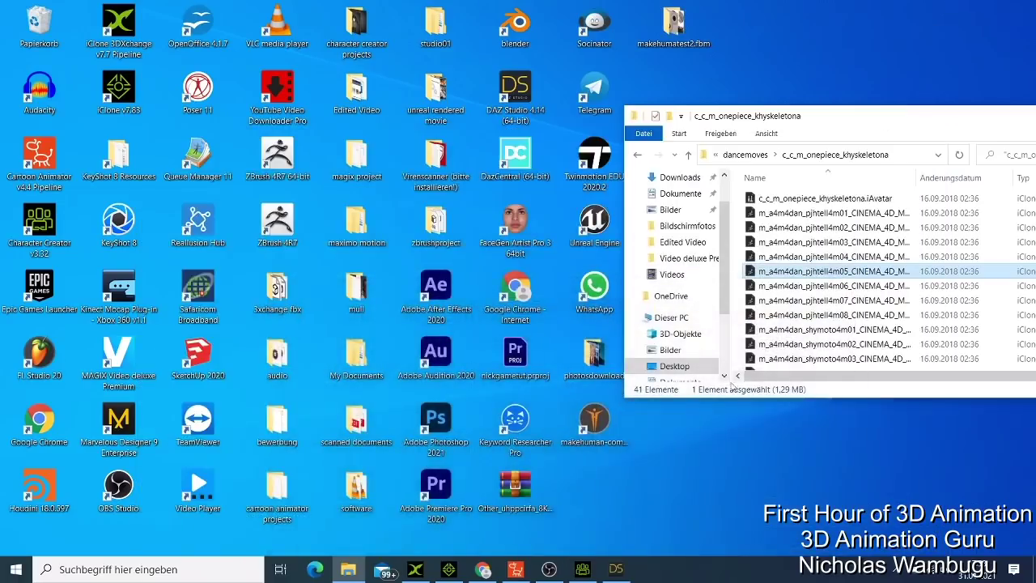
Import trialcc3.fbx into Character Creator 3 as a CC3+ character with ADVANCED texture loading.
{"action": "left_click", "coordinate": [582, 569]}
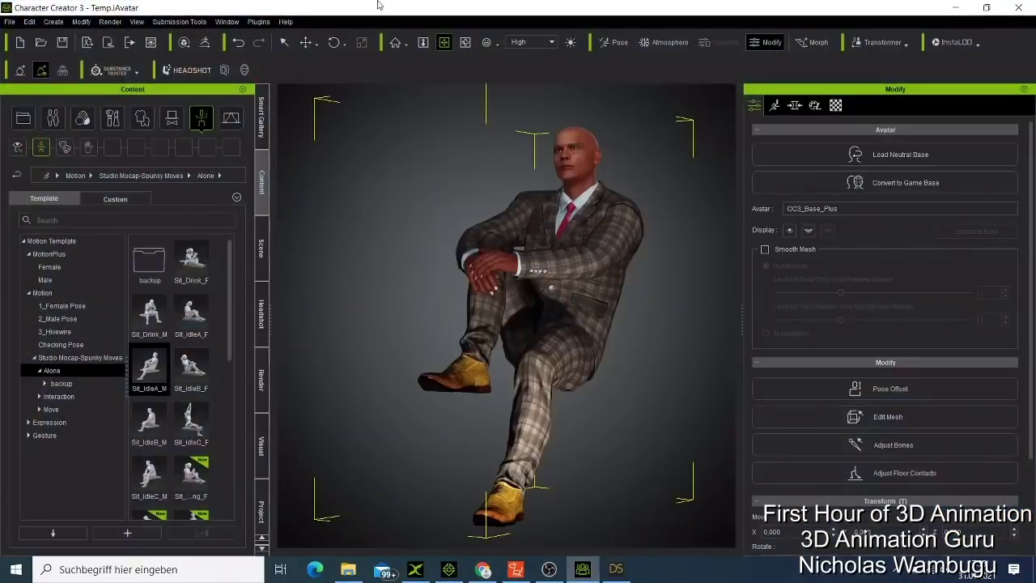
{"action": "left_click", "coordinate": [869, 42]}
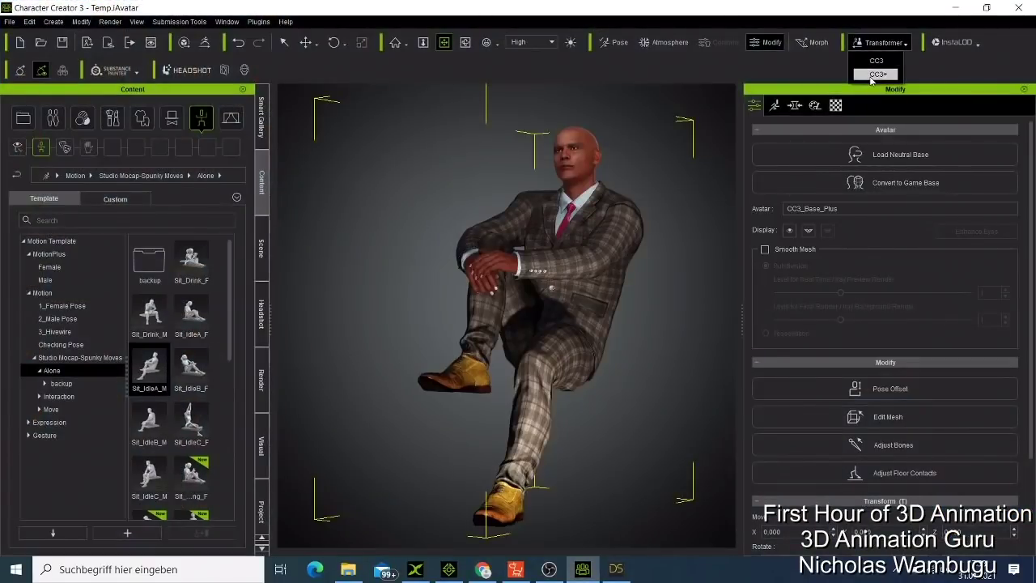
{"action": "left_click", "coordinate": [871, 76]}
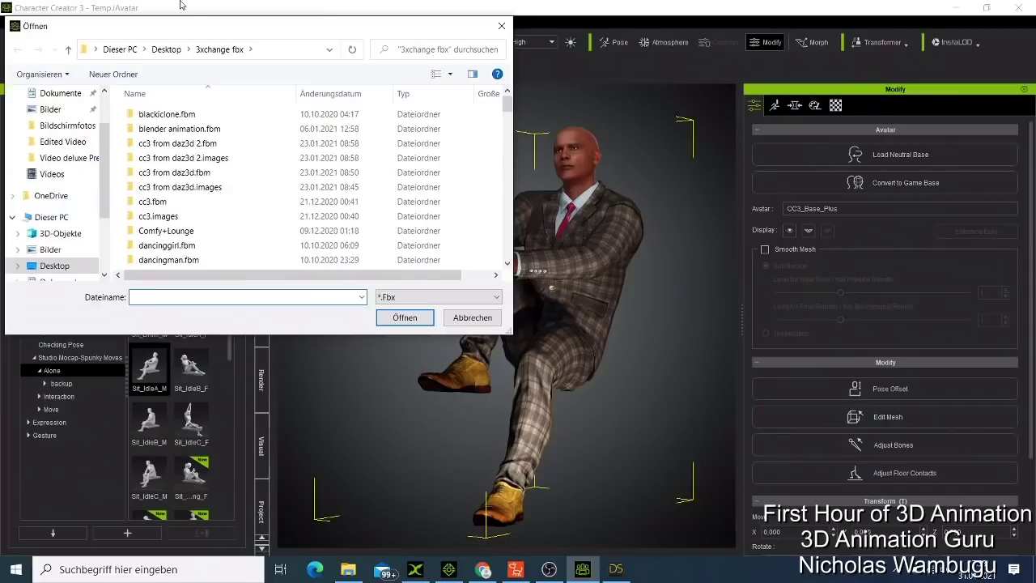
{"action": "scroll", "coordinate": [218, 237], "scroll_direction": "down", "scroll_amount": 15}
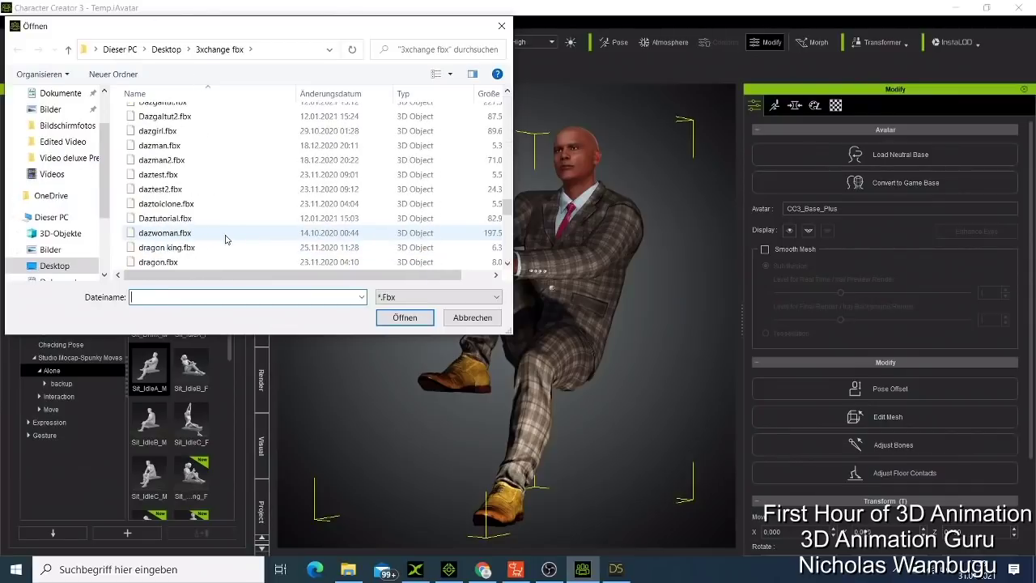
{"action": "scroll", "coordinate": [226, 241], "scroll_direction": "down", "scroll_amount": 15}
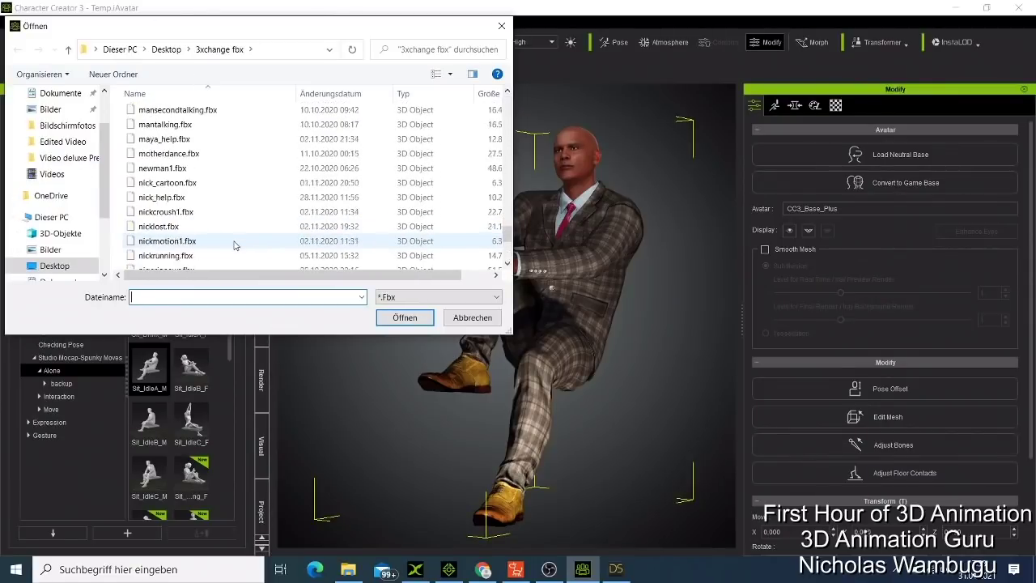
{"action": "scroll", "coordinate": [234, 244], "scroll_direction": "up", "scroll_amount": 10}
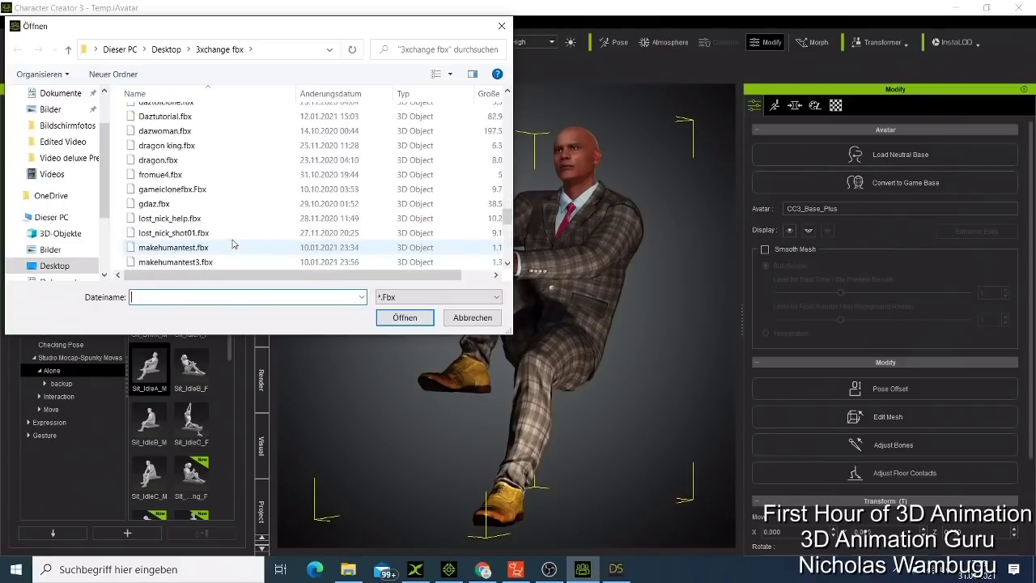
{"action": "scroll", "coordinate": [218, 239], "scroll_direction": "down", "scroll_amount": 5}
{"action": "left_click", "coordinate": [204, 208]}
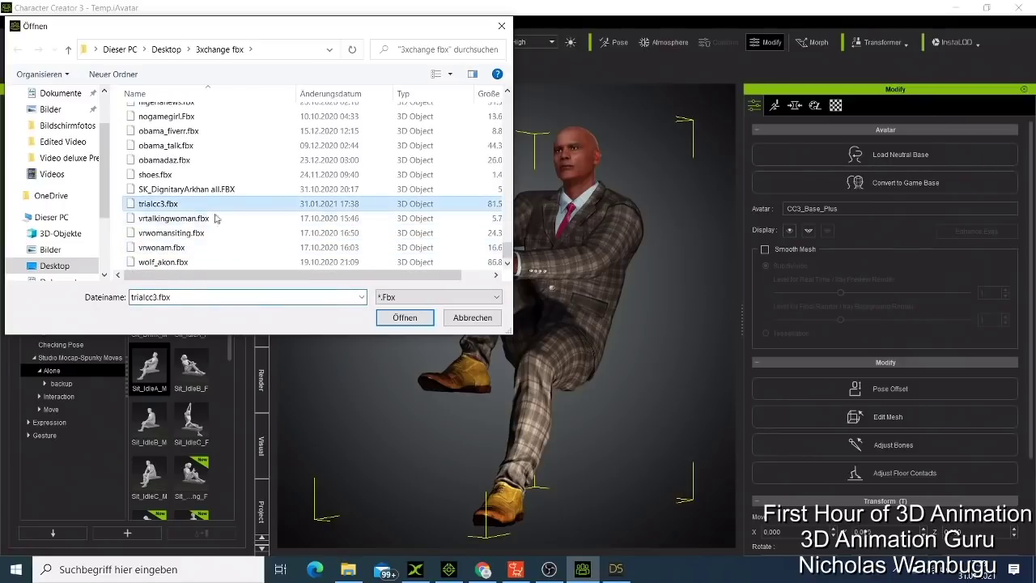
{"action": "left_click", "coordinate": [403, 317]}
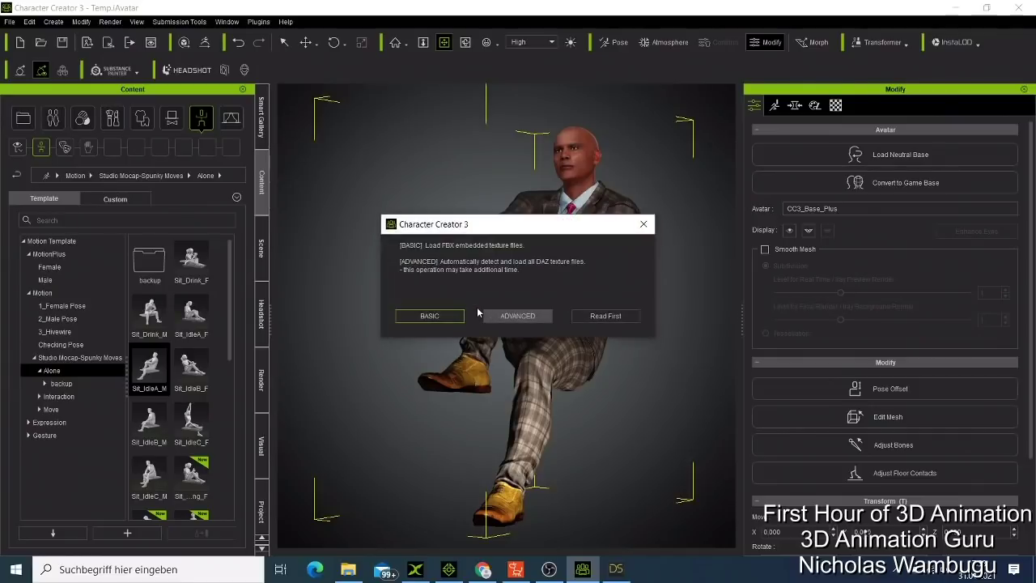
{"action": "left_click", "coordinate": [517, 317]}
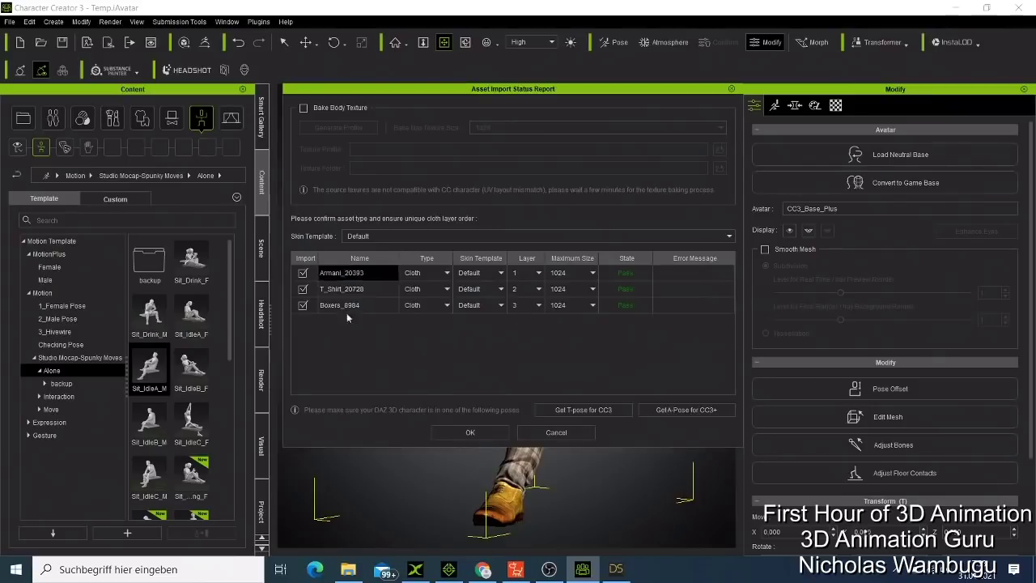
Confirm the import report listing Armani hair, T-shirt and boxers as cloth layers.
{"action": "left_click", "coordinate": [480, 434]}
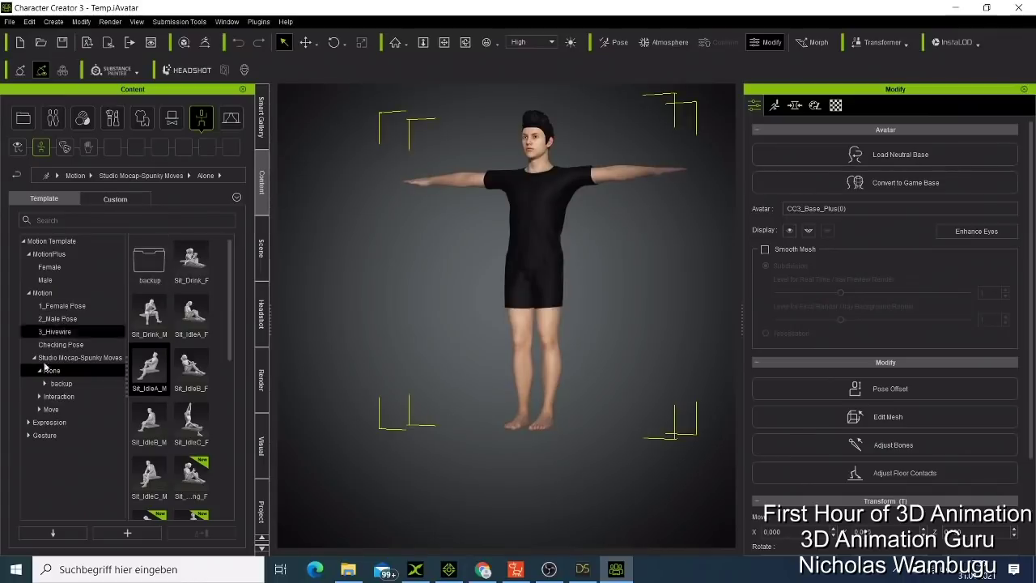
Put the Professional Outfit Canvas Shoes from Content > Cloth > Shoes on the character.
{"action": "left_click", "coordinate": [141, 118]}
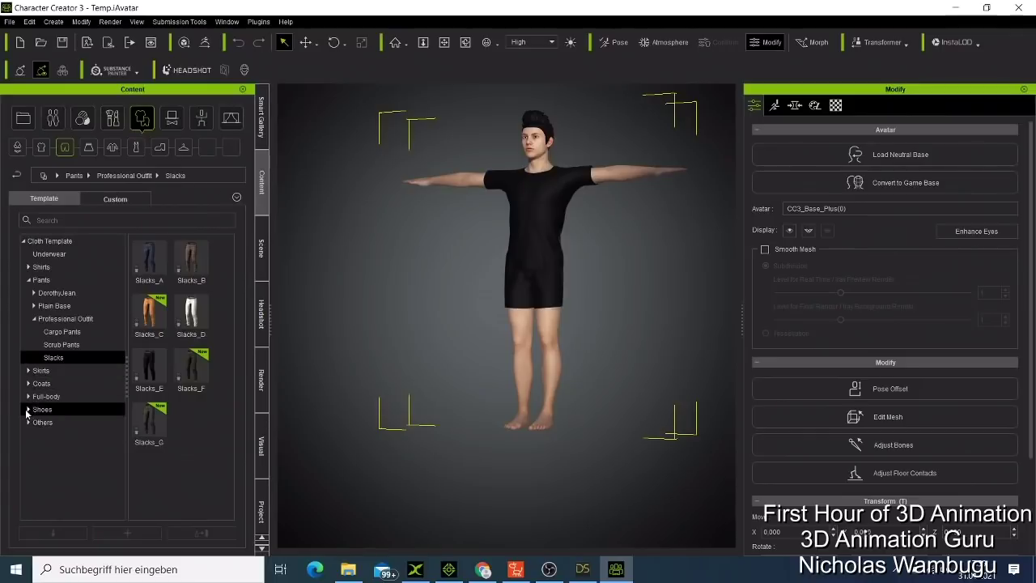
{"action": "left_click", "coordinate": [27, 410]}
{"action": "left_click", "coordinate": [28, 411]}
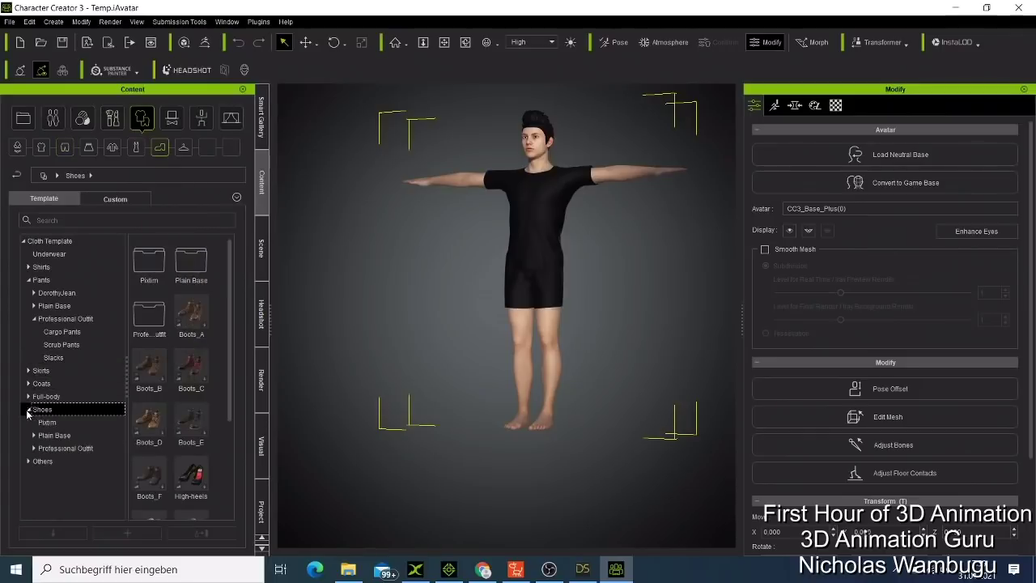
{"action": "left_click", "coordinate": [50, 449]}
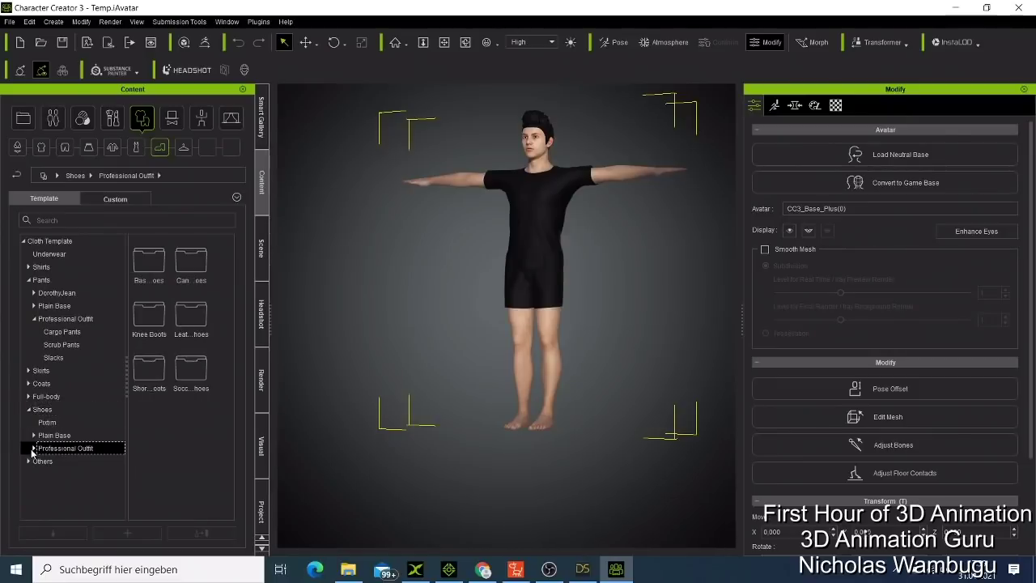
{"action": "left_click", "coordinate": [33, 452]}
{"action": "left_click", "coordinate": [56, 462]}
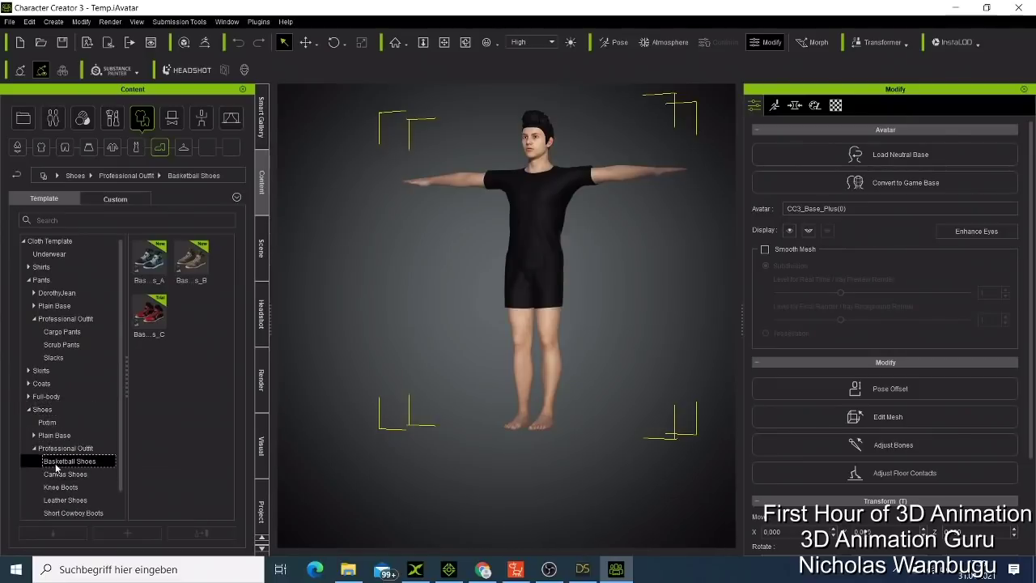
{"action": "left_click", "coordinate": [68, 481]}
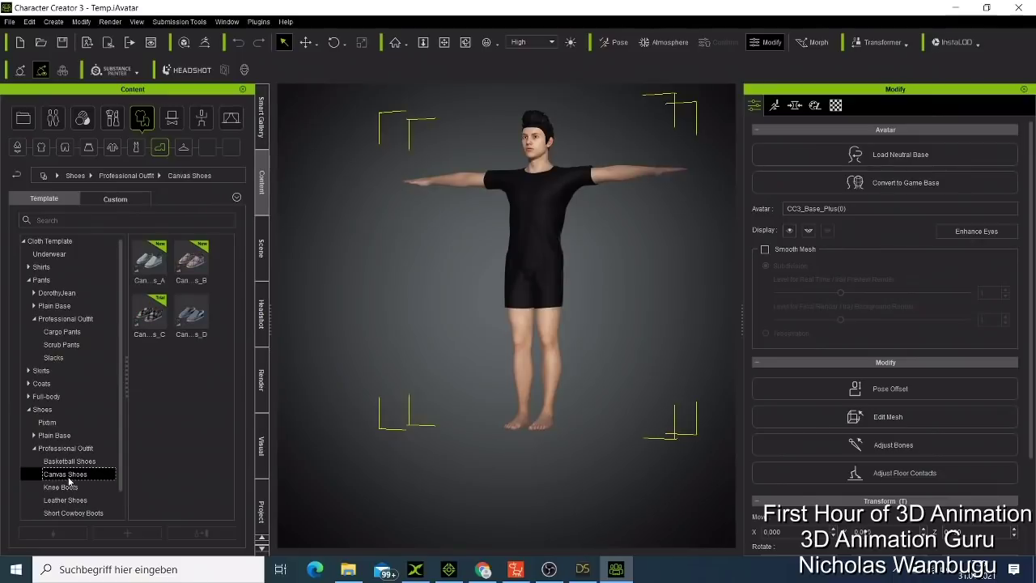
{"action": "double_click", "coordinate": [191, 317]}
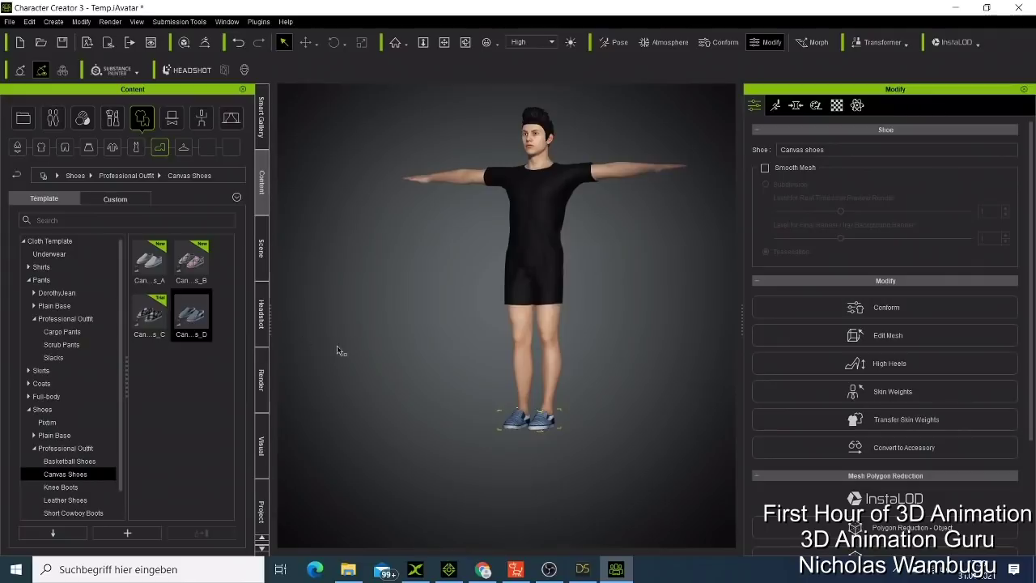
{"action": "scroll", "coordinate": [566, 380], "scroll_direction": "up", "scroll_amount": 2}
{"action": "scroll", "coordinate": [565, 382], "scroll_direction": "down", "scroll_amount": 2}
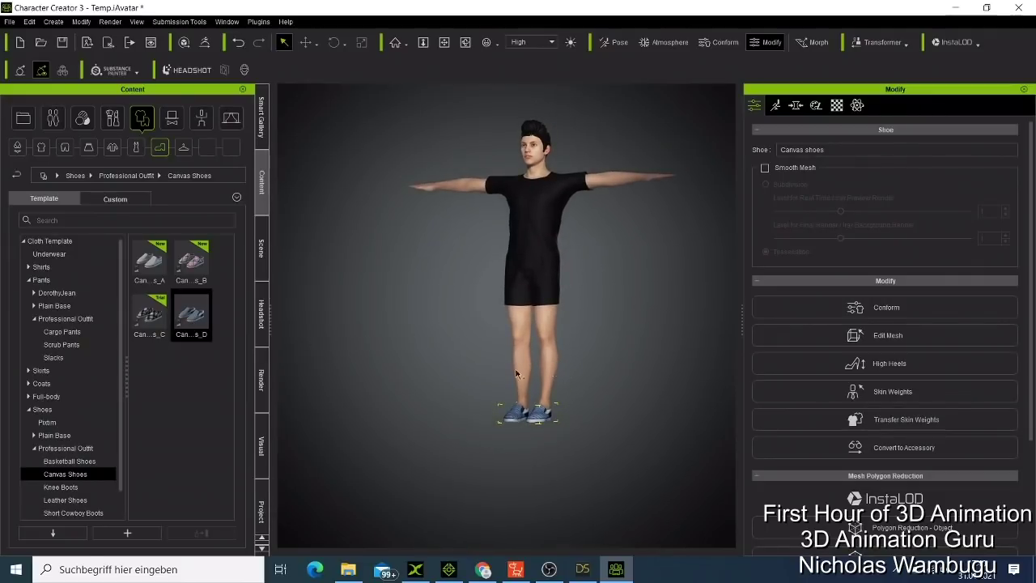
Minimize Character Creator 3 and DAZ Studio, then launch Blender to its default scene.
{"action": "left_click", "coordinate": [968, 5]}
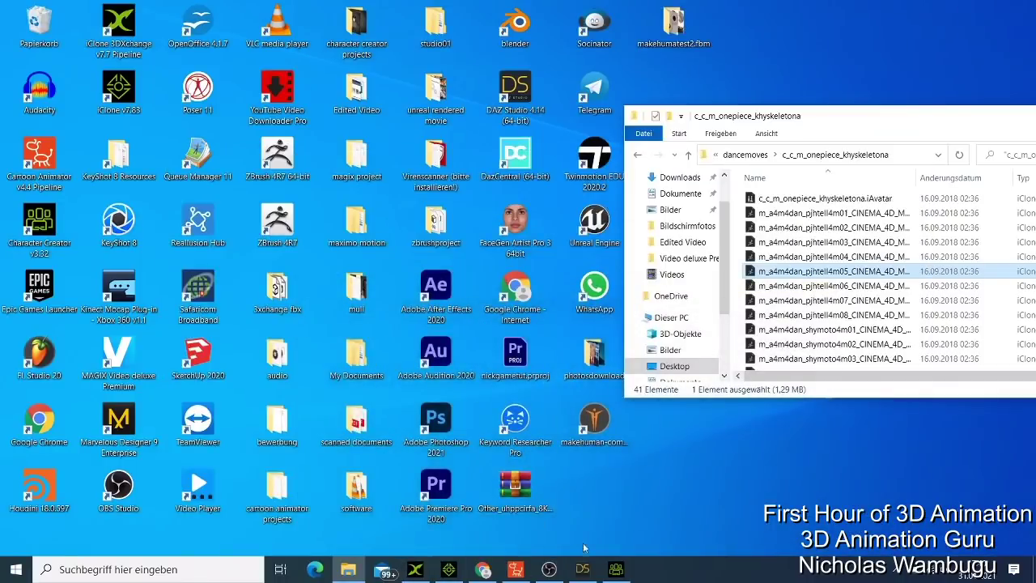
{"action": "left_click", "coordinate": [582, 568]}
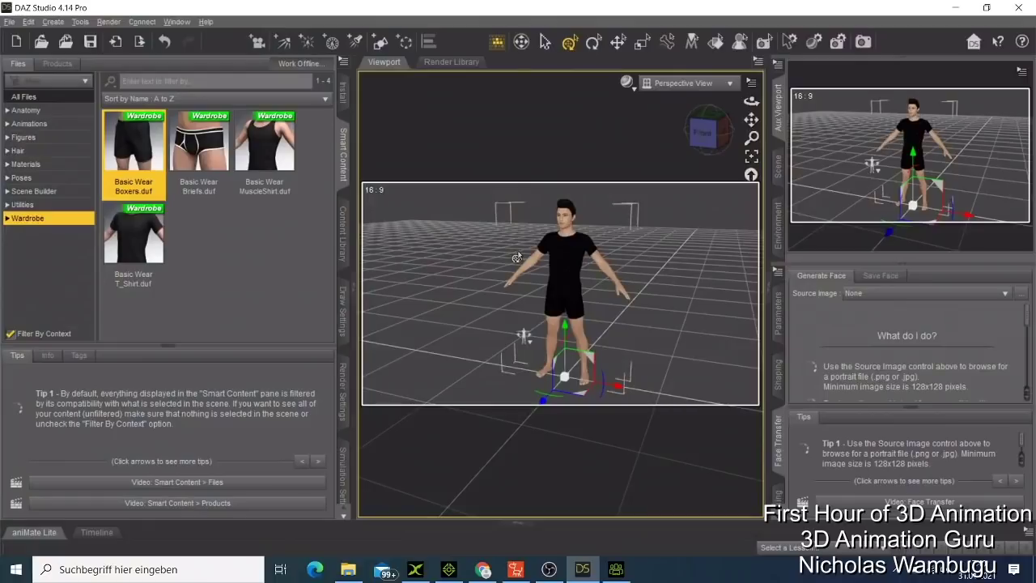
{"action": "left_click", "coordinate": [950, 8]}
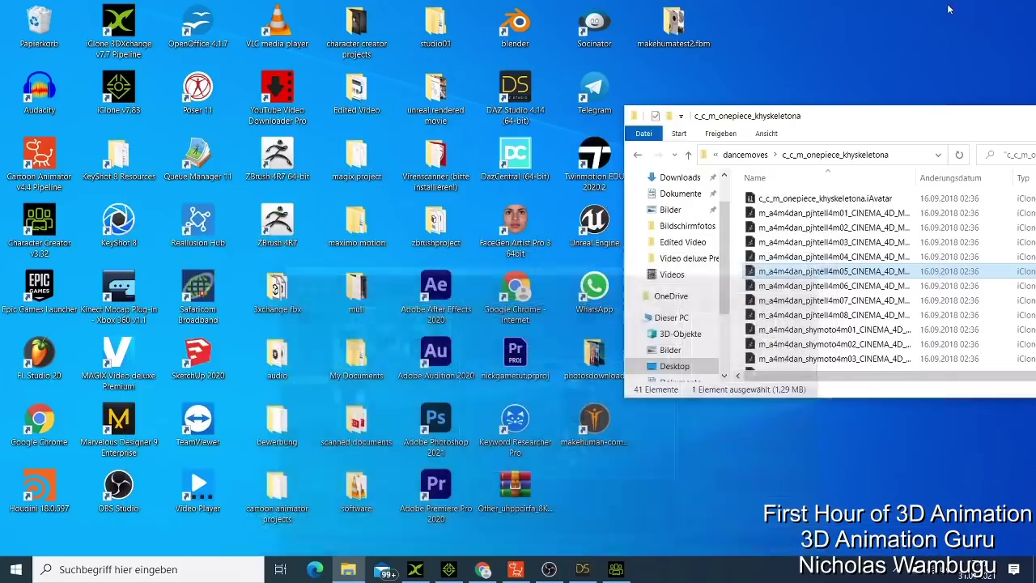
{"action": "double_click", "coordinate": [522, 23]}
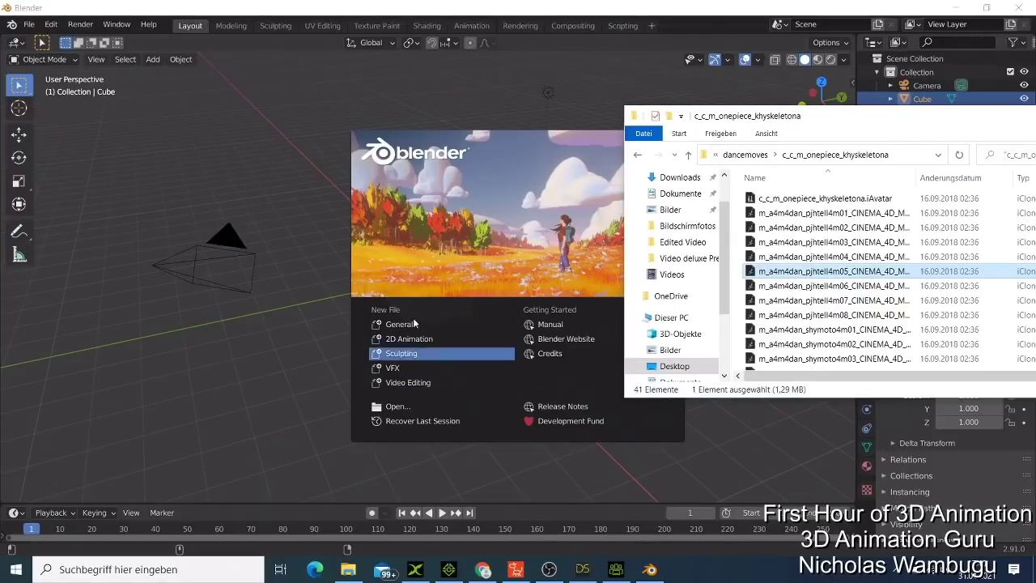
{"action": "left_click", "coordinate": [411, 325]}
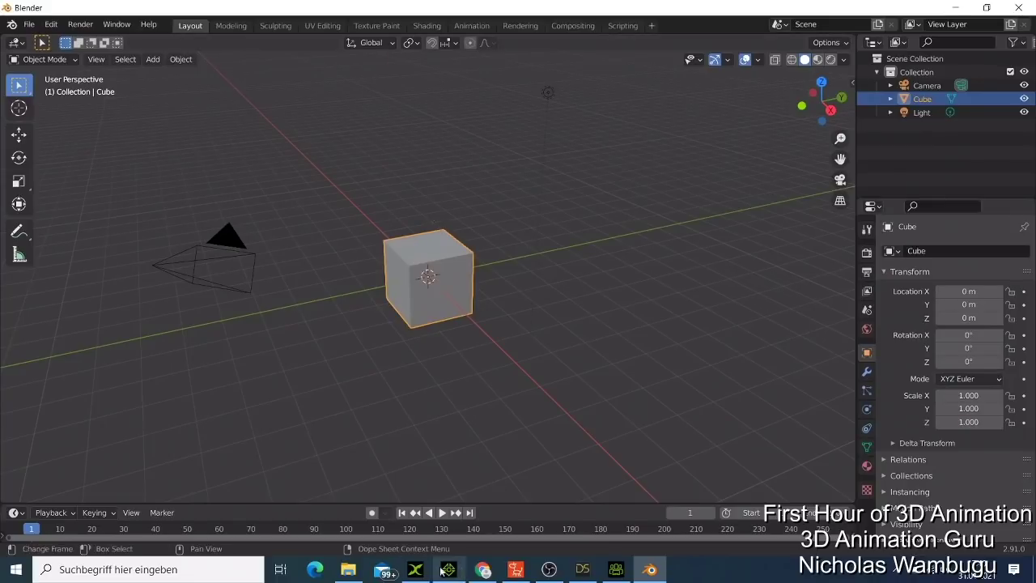
Close Blender and bring the iClone 7 newsroom project to the front.
{"action": "left_click", "coordinate": [416, 569]}
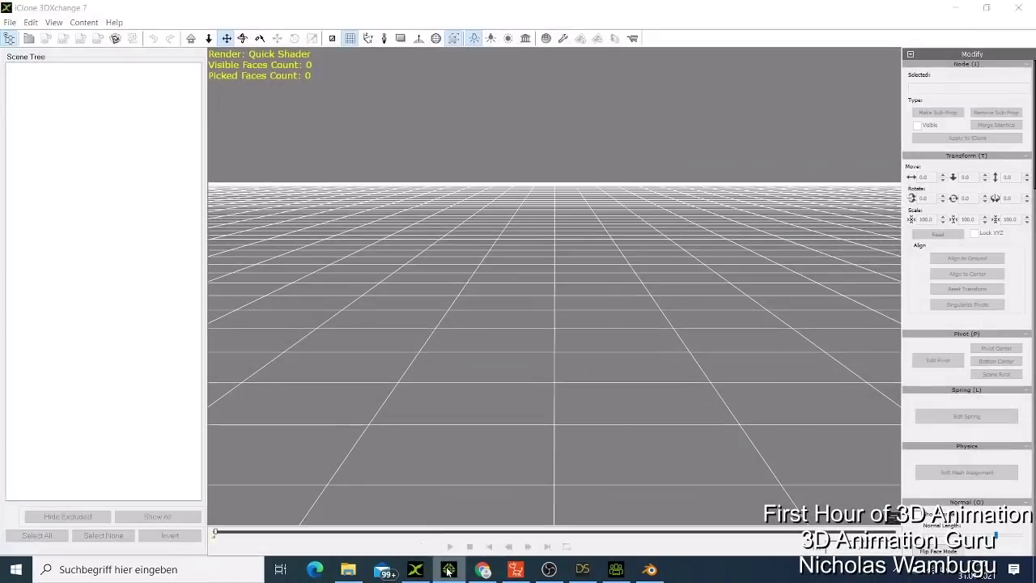
{"action": "left_click", "coordinate": [448, 569]}
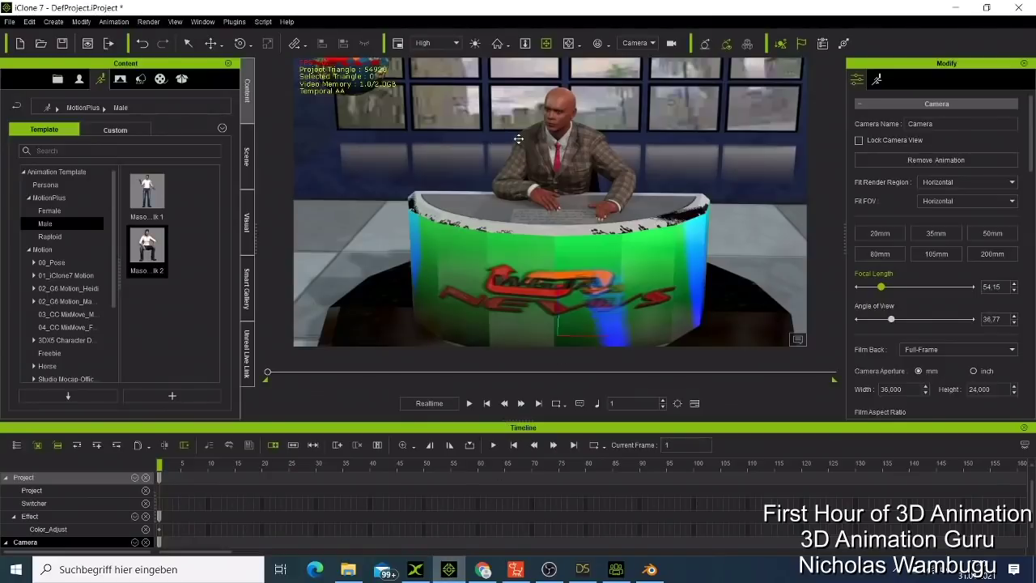
{"action": "left_click", "coordinate": [955, 8]}
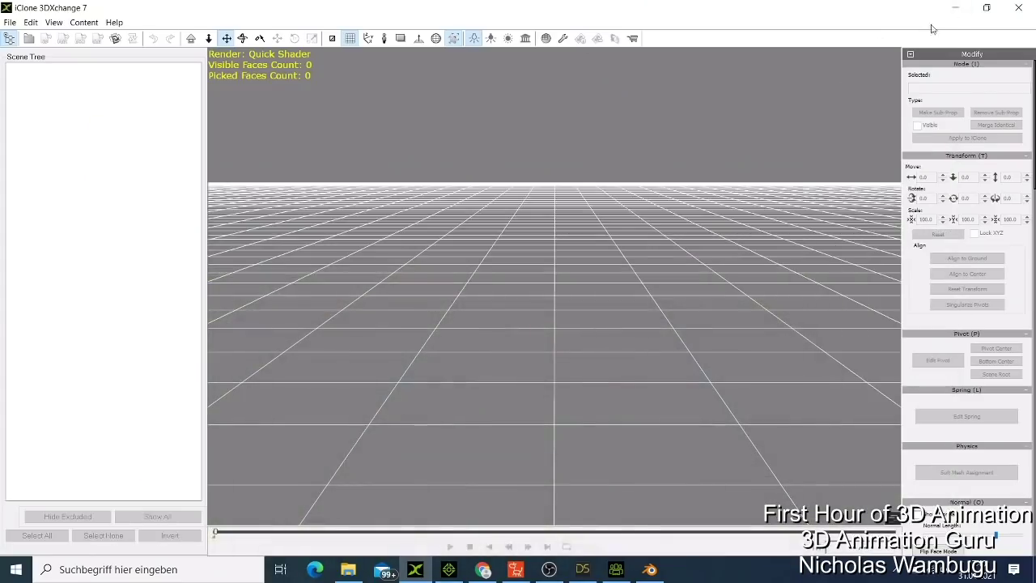
{"action": "left_click", "coordinate": [957, 8]}
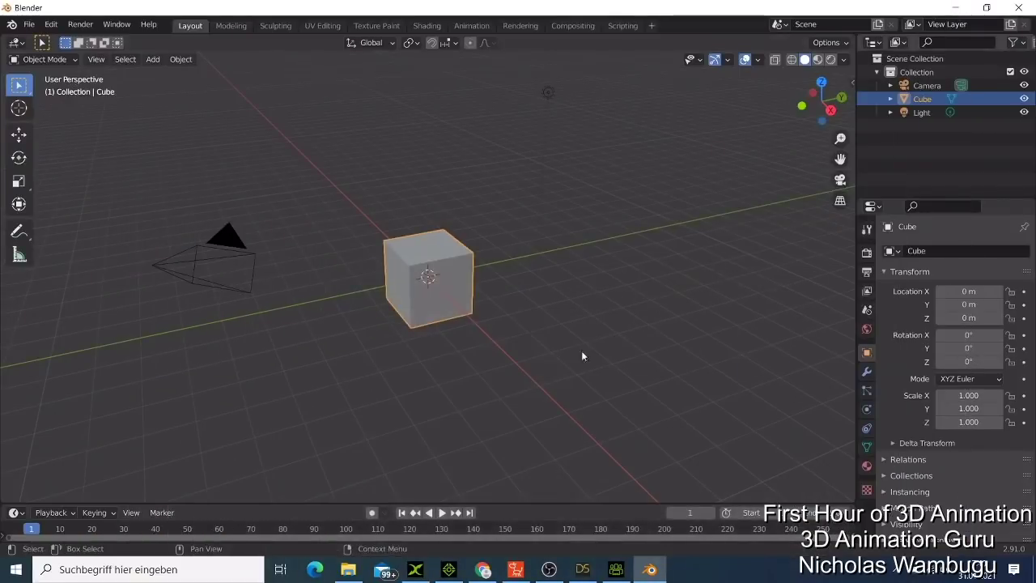
{"action": "left_click", "coordinate": [1019, 8]}
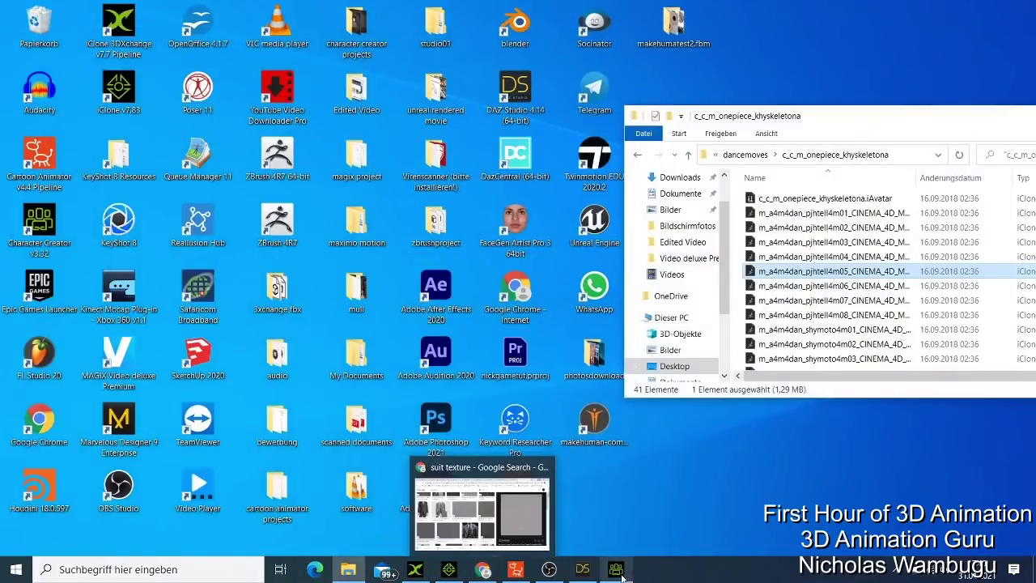
{"action": "left_click", "coordinate": [454, 577]}
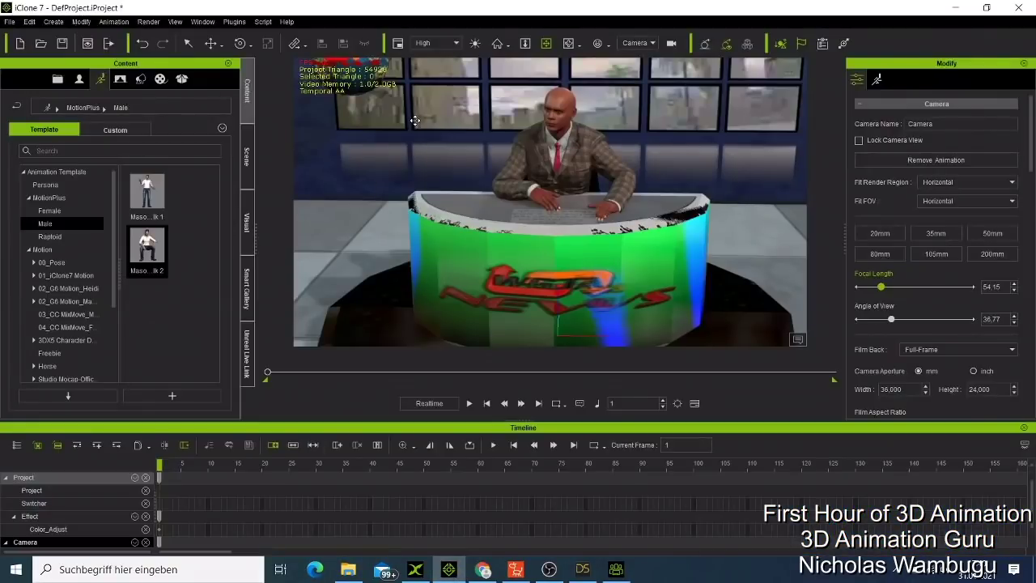
Check the Render Video frame size, leave it at HD 720p, and select the anchor character.
{"action": "left_click", "coordinate": [150, 23]}
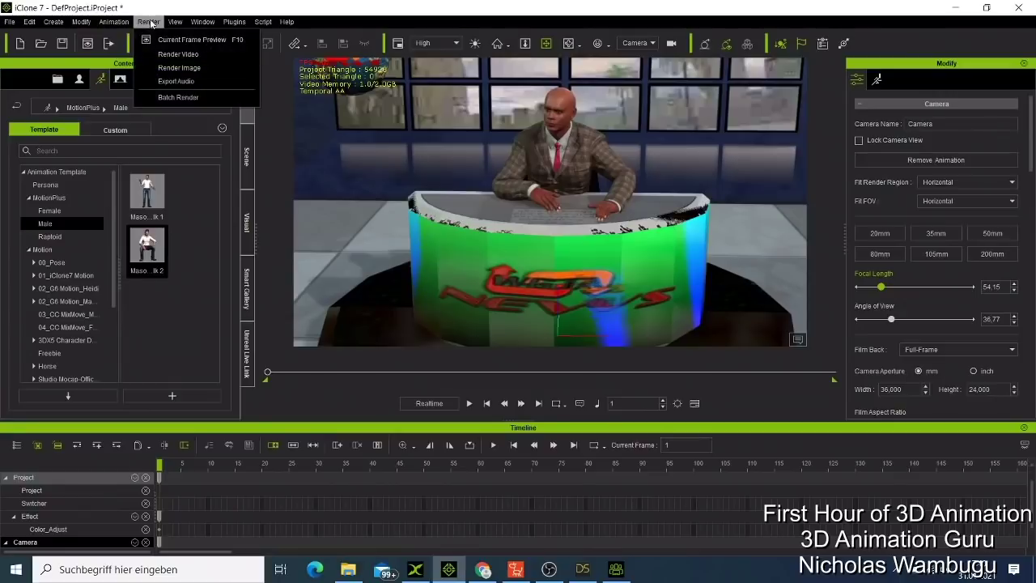
{"action": "left_click", "coordinate": [180, 54]}
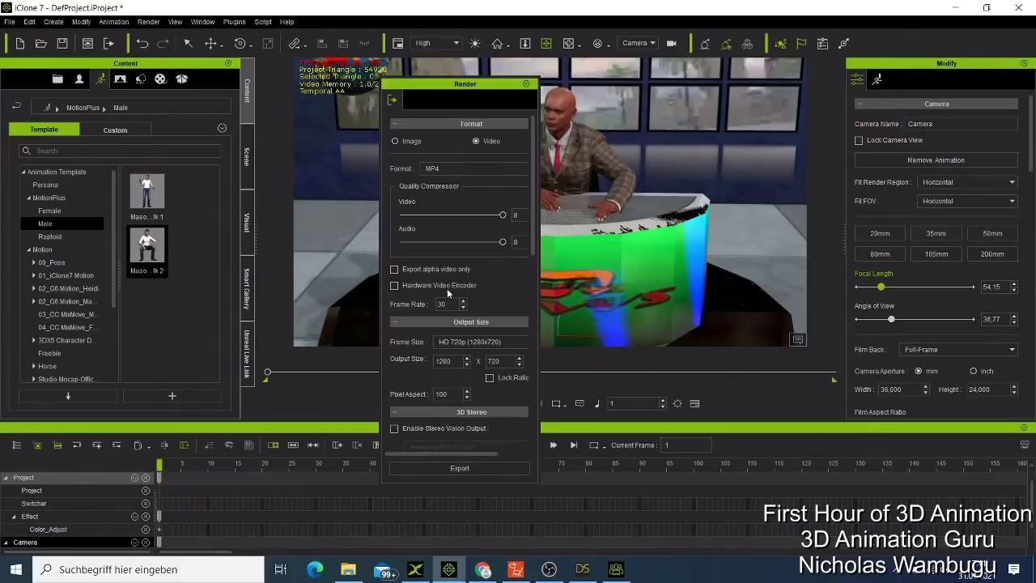
{"action": "left_click", "coordinate": [441, 345]}
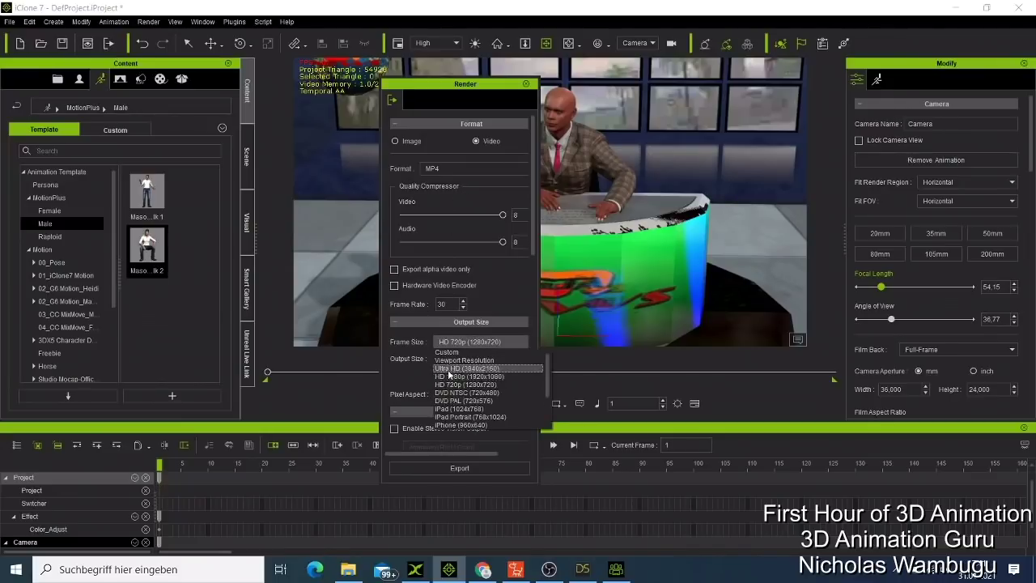
{"action": "left_click", "coordinate": [525, 85]}
{"action": "left_click", "coordinate": [525, 85]}
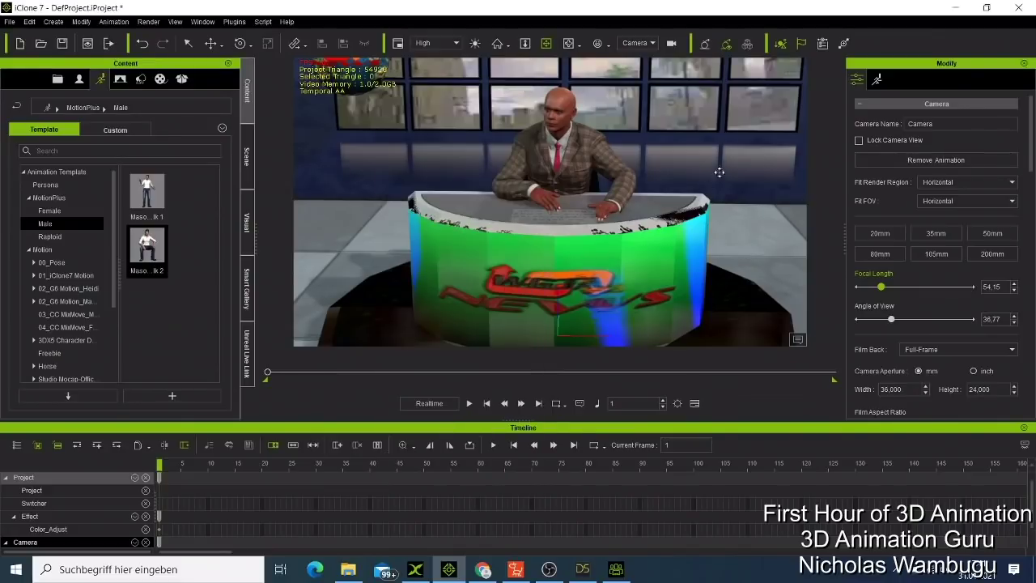
{"action": "left_click", "coordinate": [564, 117]}
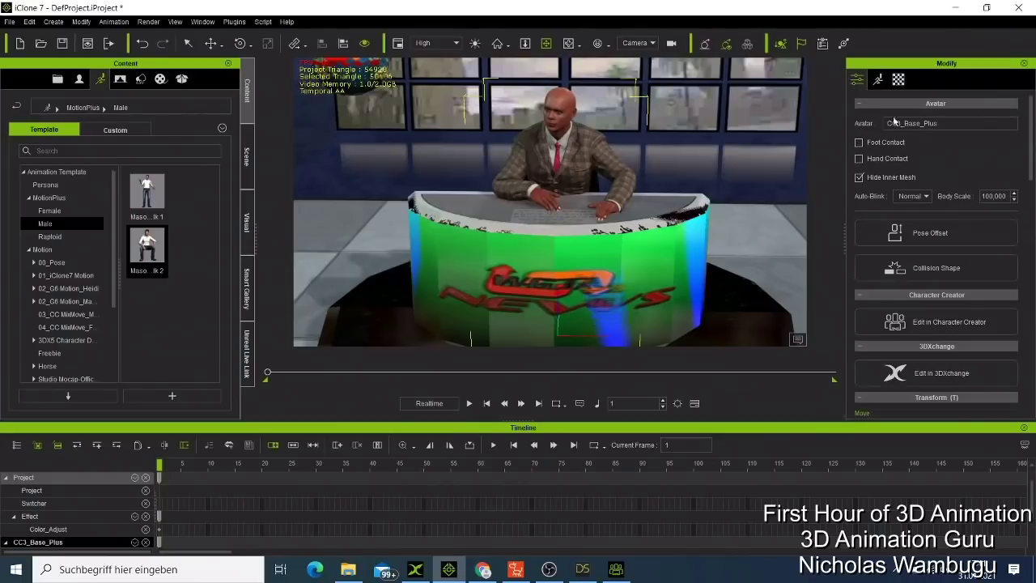
Create a voice script for the anchor by loading robo intro.mp3 from the Desktop audio folder.
{"action": "left_click", "coordinate": [878, 78]}
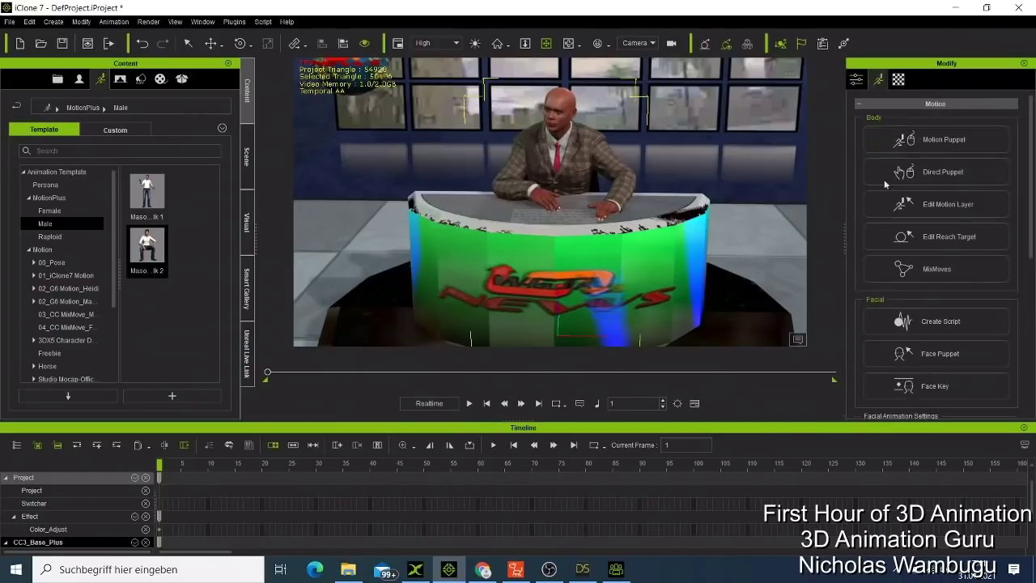
{"action": "left_click", "coordinate": [941, 321]}
{"action": "left_click", "coordinate": [518, 291]}
{"action": "scroll", "coordinate": [223, 204], "scroll_direction": "down", "scroll_amount": 2}
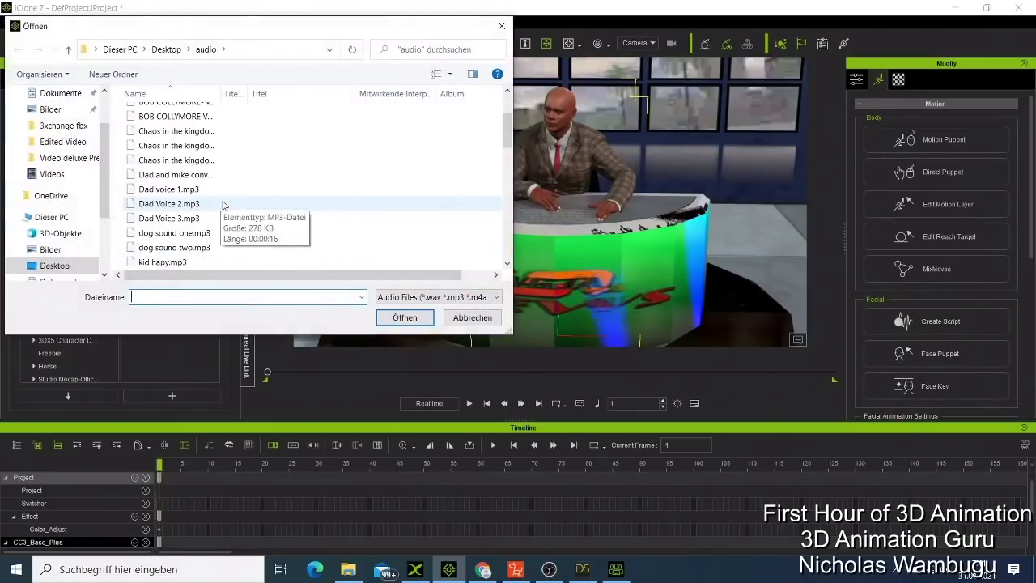
{"action": "scroll", "coordinate": [226, 207], "scroll_direction": "down", "scroll_amount": 5}
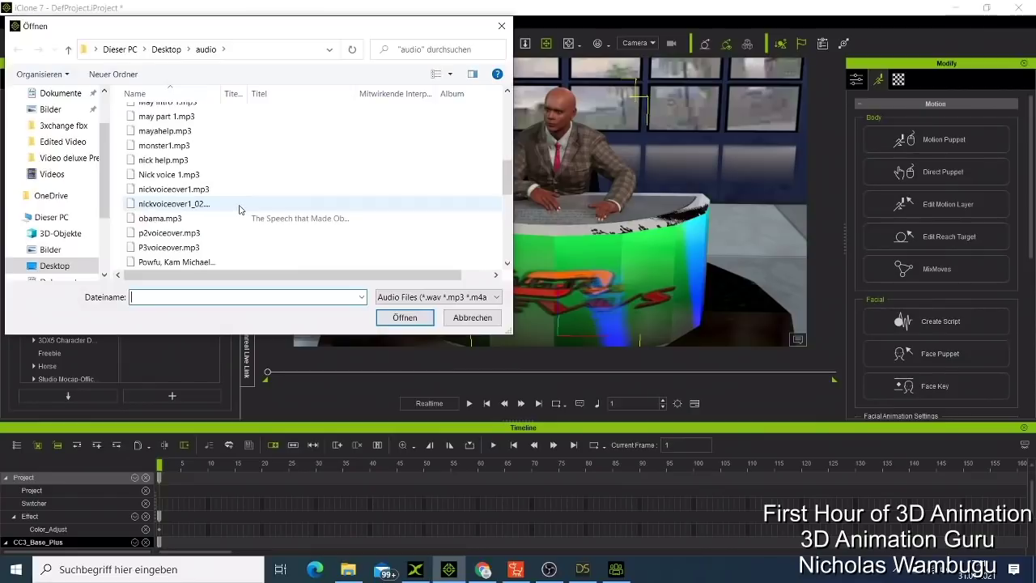
{"action": "scroll", "coordinate": [239, 210], "scroll_direction": "down", "scroll_amount": 6}
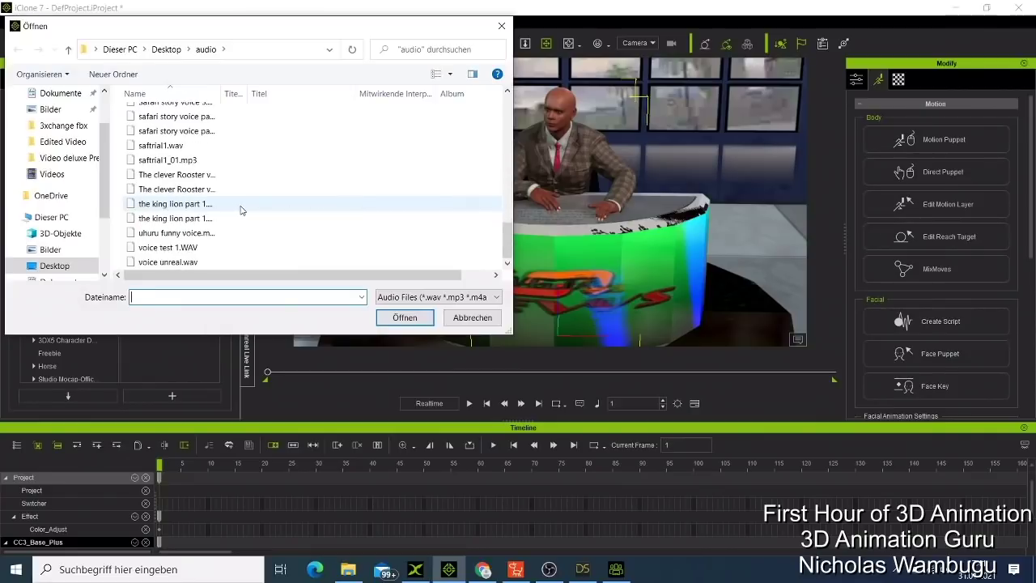
{"action": "scroll", "coordinate": [227, 265], "scroll_direction": "up", "scroll_amount": 3}
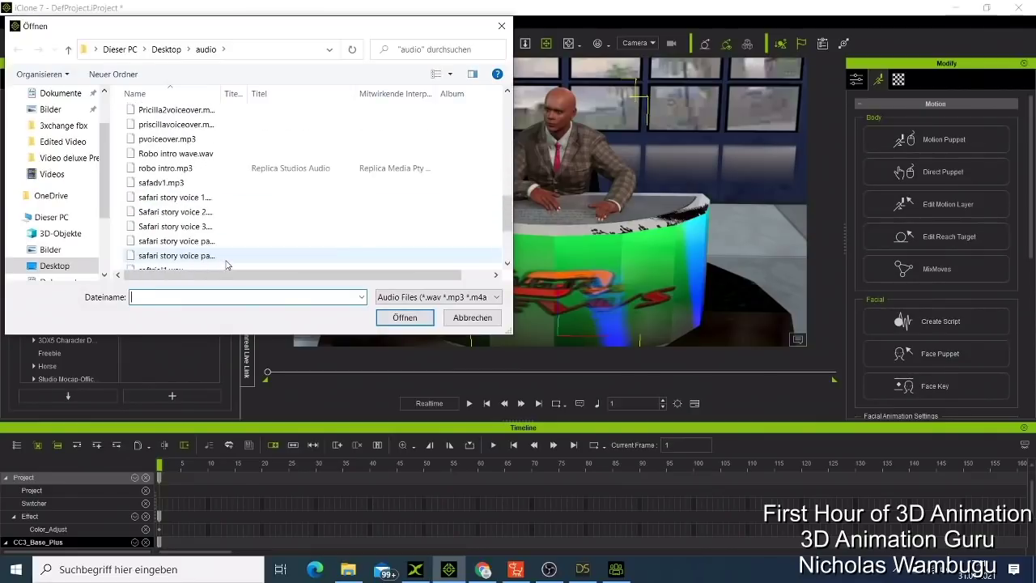
{"action": "scroll", "coordinate": [237, 208], "scroll_direction": "up", "scroll_amount": 1}
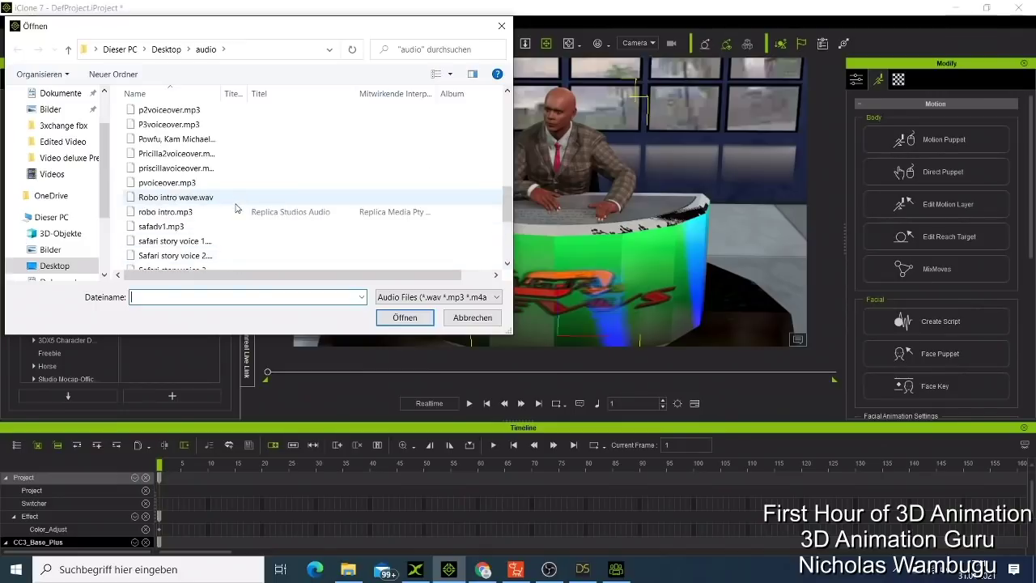
{"action": "scroll", "coordinate": [237, 208], "scroll_direction": "up", "scroll_amount": 1}
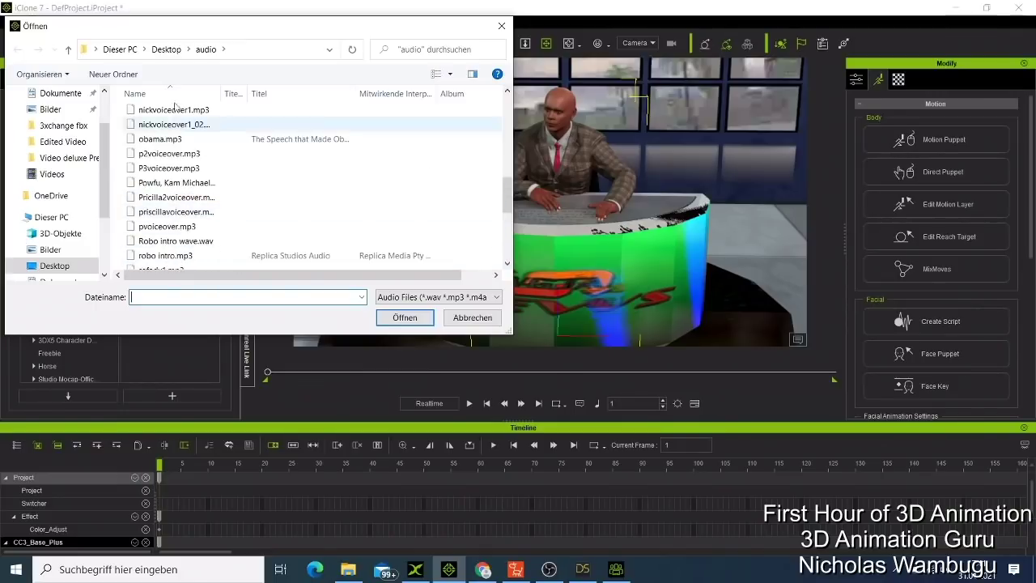
{"action": "scroll", "coordinate": [224, 195], "scroll_direction": "down", "scroll_amount": 1}
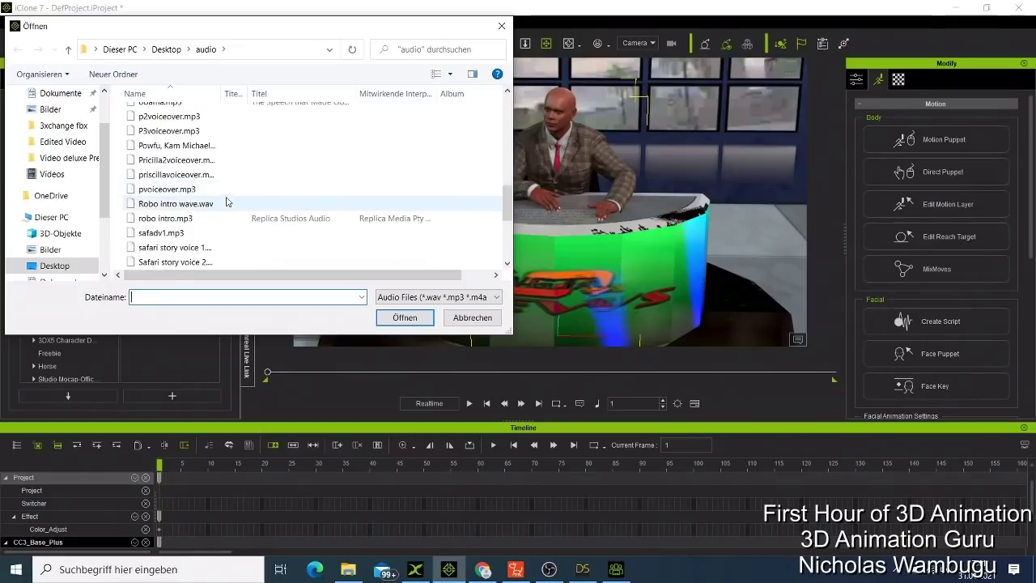
{"action": "left_click", "coordinate": [208, 220]}
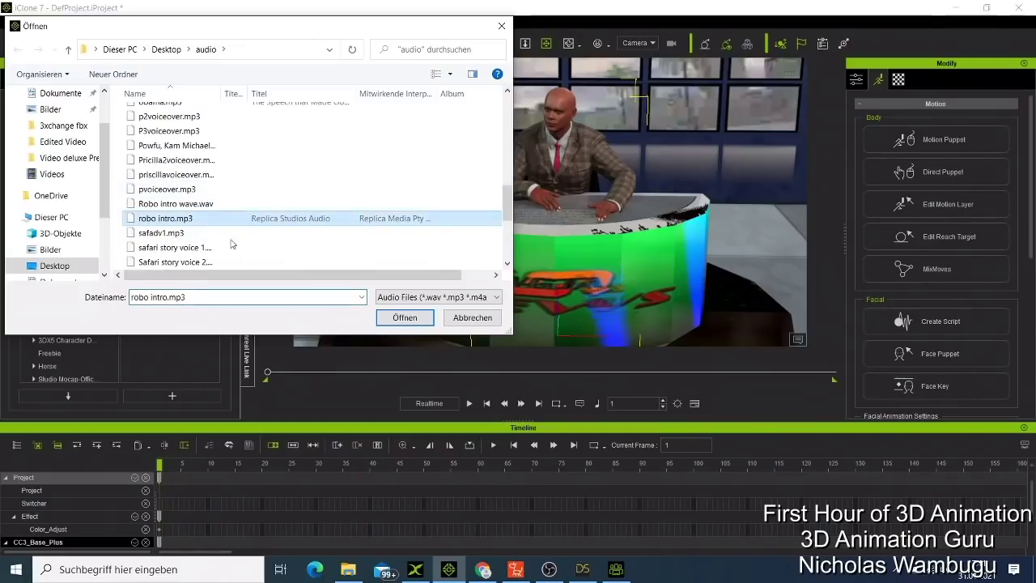
{"action": "left_click", "coordinate": [405, 318]}
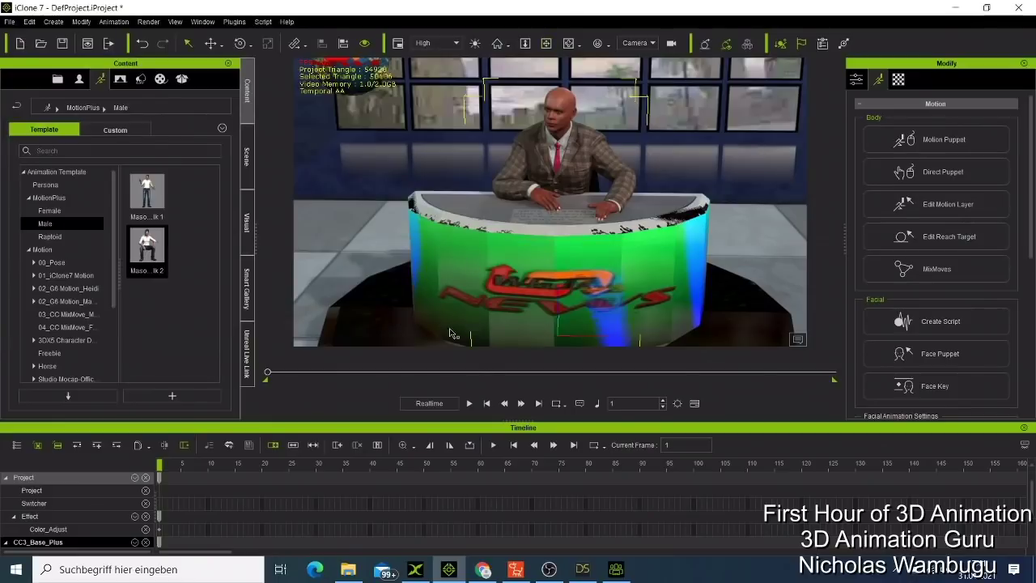
Play the lip-synced anchor animation, stop it, rewind to frame 1, and minimize iClone 7.
{"action": "left_click", "coordinate": [469, 403]}
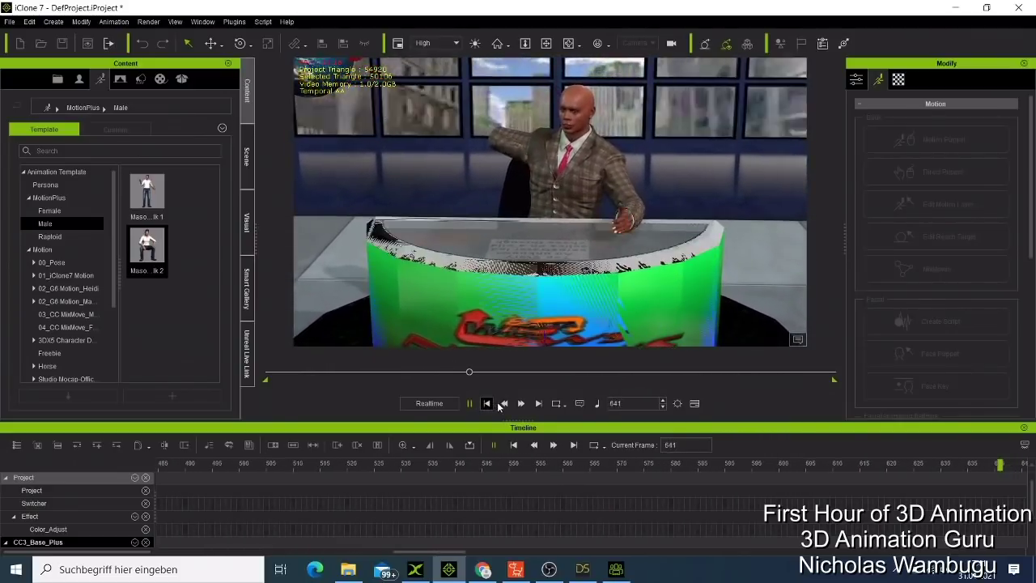
{"action": "key", "text": "space"}
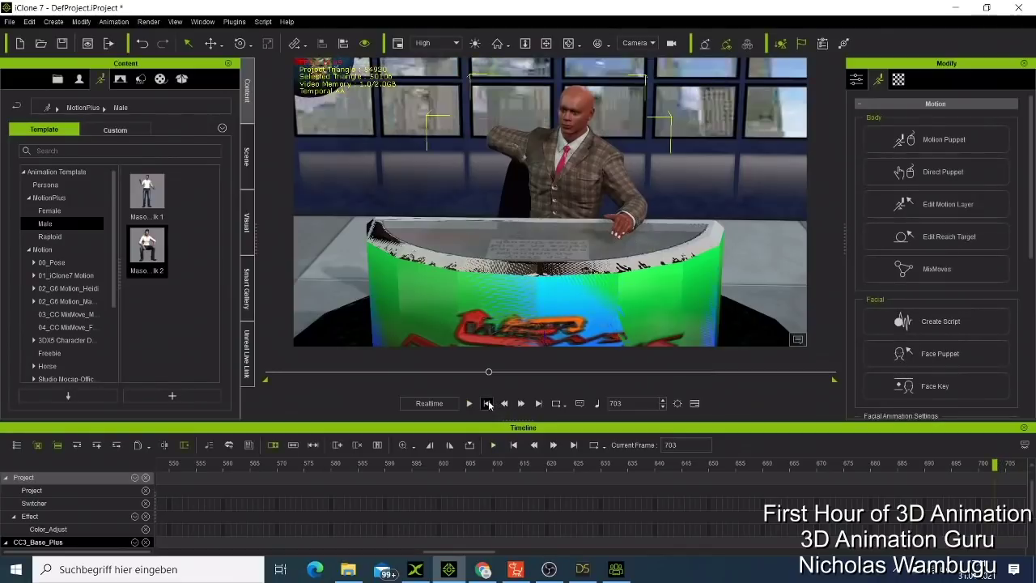
{"action": "left_click", "coordinate": [486, 403]}
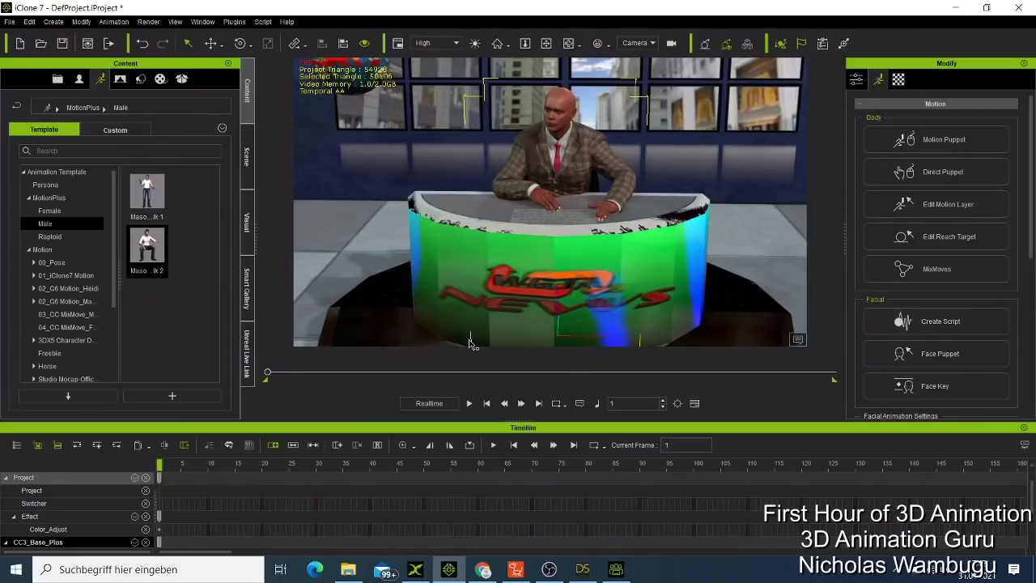
{"action": "left_click", "coordinate": [942, 12]}
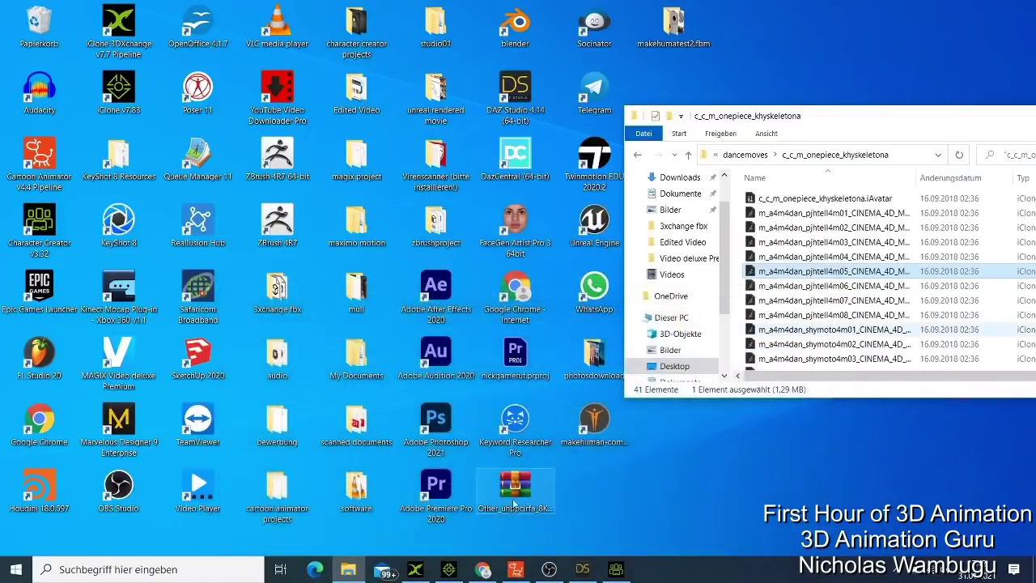
Restore Character Creator 3, showing the T-posed DAZ male in canvas shoes.
{"action": "left_click", "coordinate": [616, 569]}
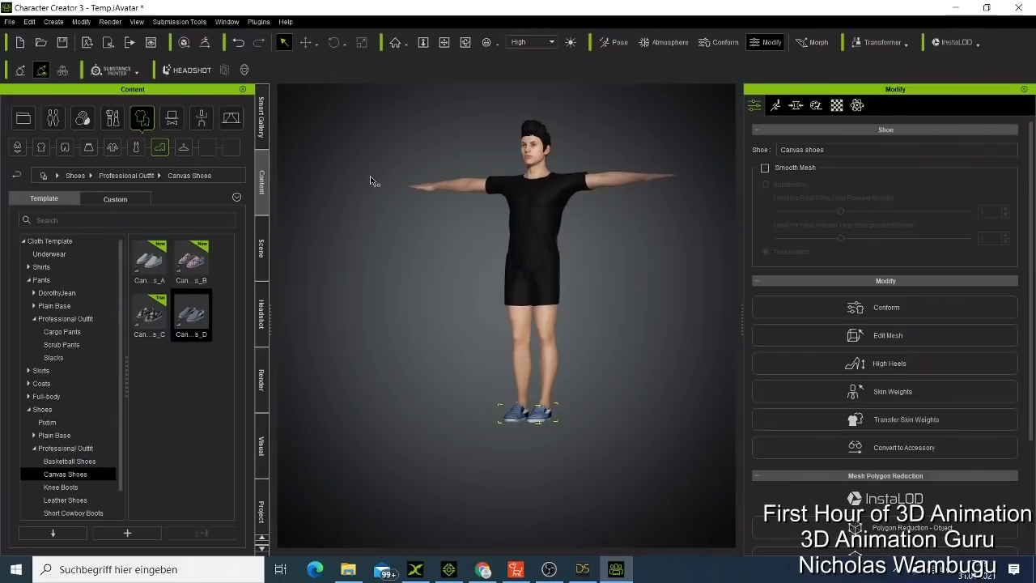
Briefly bring up Cartoon Animator 4, then select the whole character in Character Creator by its head.
{"action": "left_click", "coordinate": [526, 576]}
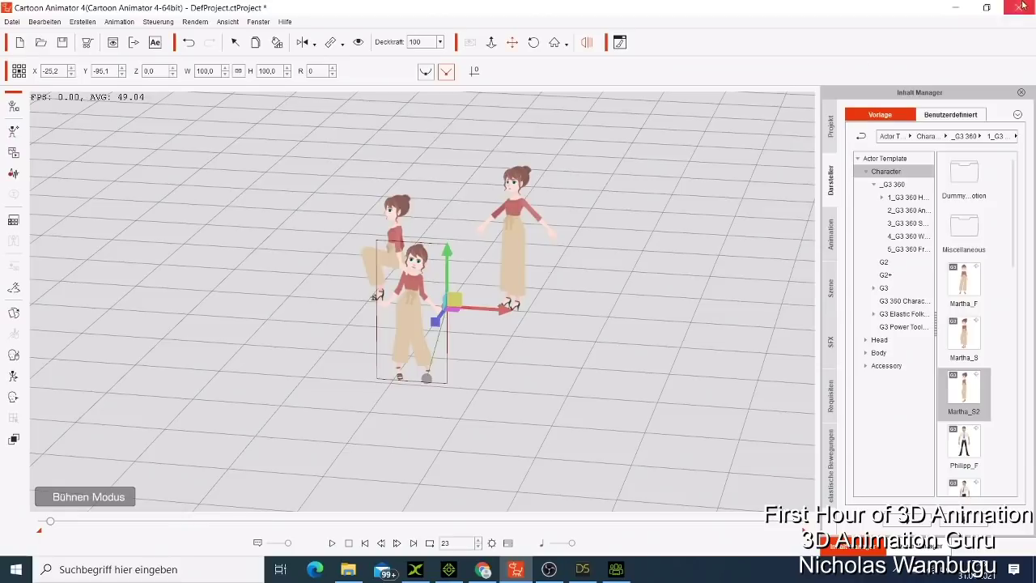
{"action": "left_click", "coordinate": [956, 7]}
{"action": "scroll", "coordinate": [495, 223], "scroll_direction": "up", "scroll_amount": 3}
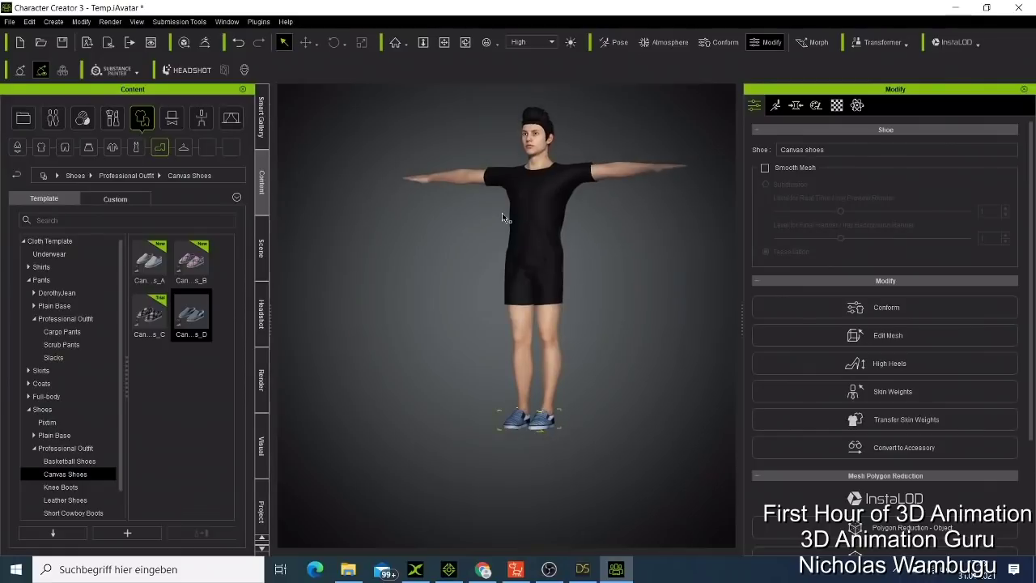
{"action": "left_click", "coordinate": [546, 146]}
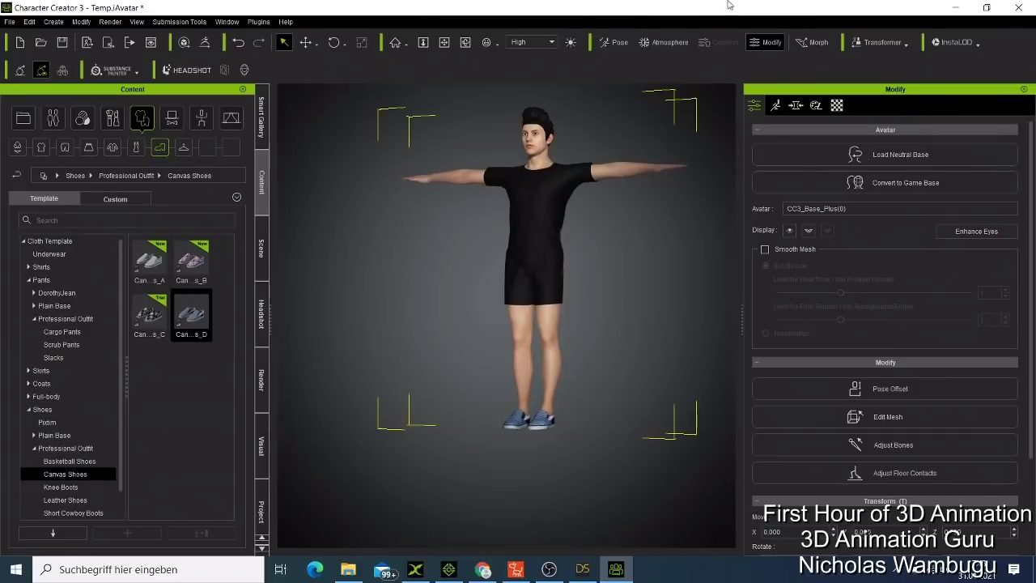
{"action": "left_click", "coordinate": [15, 21]}
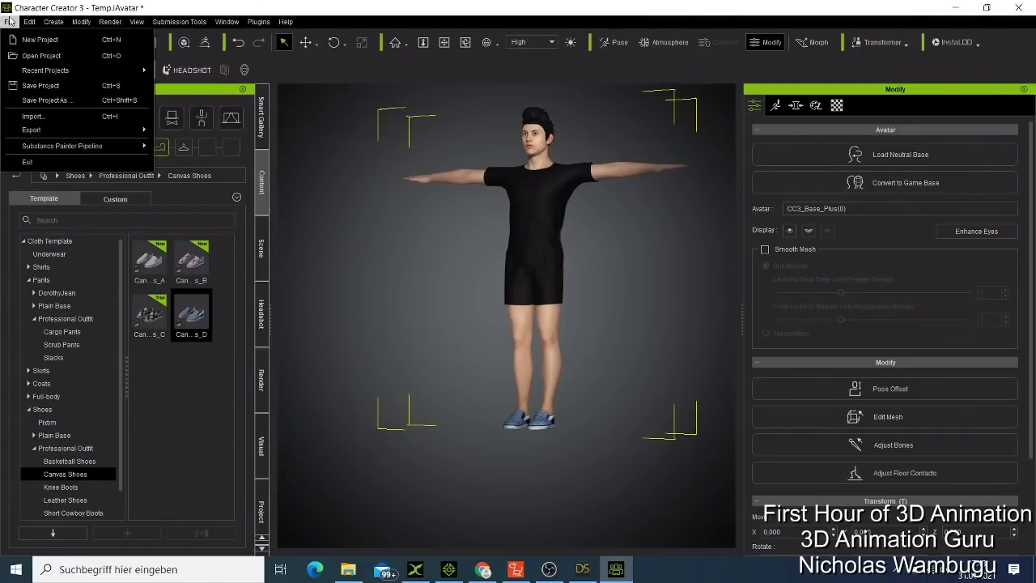
{"action": "mouse_move", "coordinate": [96, 131]}
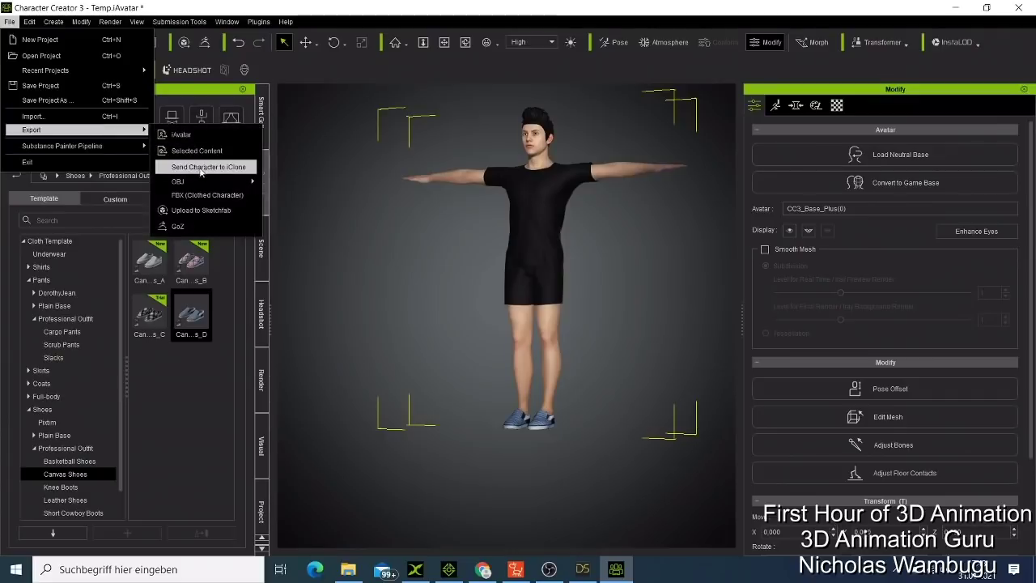
{"action": "left_click", "coordinate": [207, 195]}
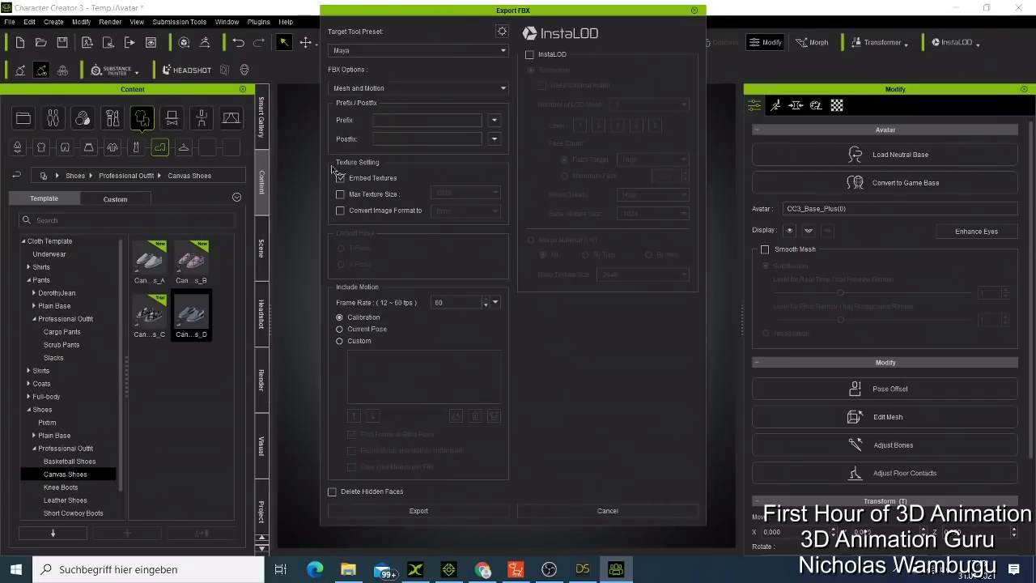
{"action": "left_click", "coordinate": [359, 51]}
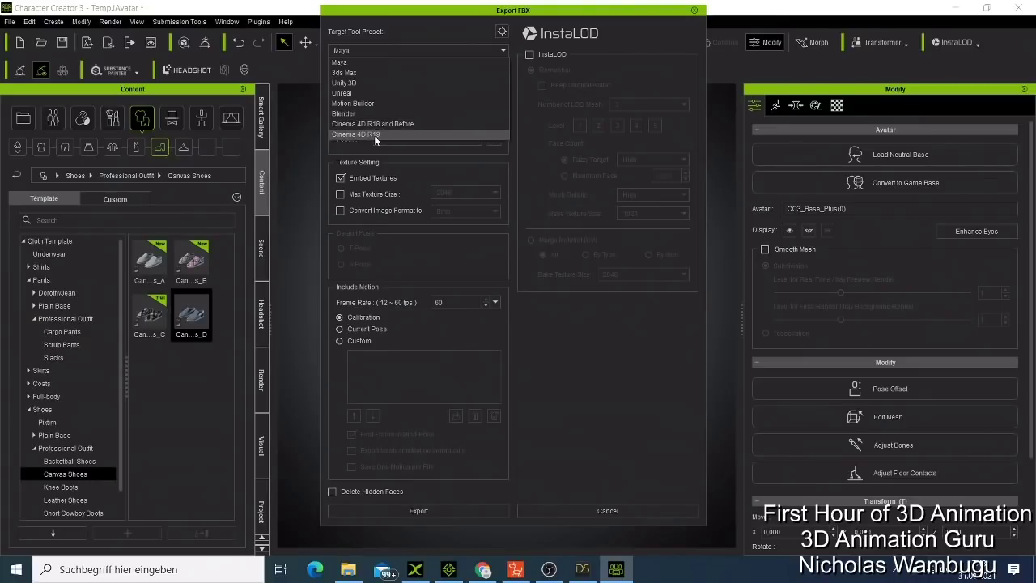
{"action": "left_click", "coordinate": [695, 12]}
{"action": "left_click", "coordinate": [696, 11]}
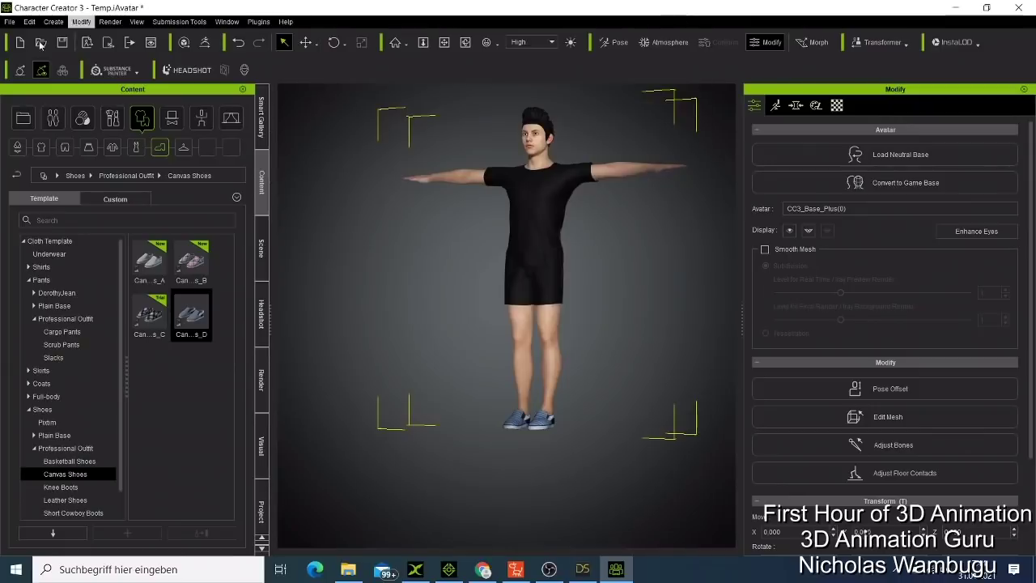
Minimize Character Creator and iClone 7, and bring the empty 3DXchange 7 workspace forward.
{"action": "mouse_move", "coordinate": [483, 569]}
{"action": "left_click", "coordinate": [946, 8]}
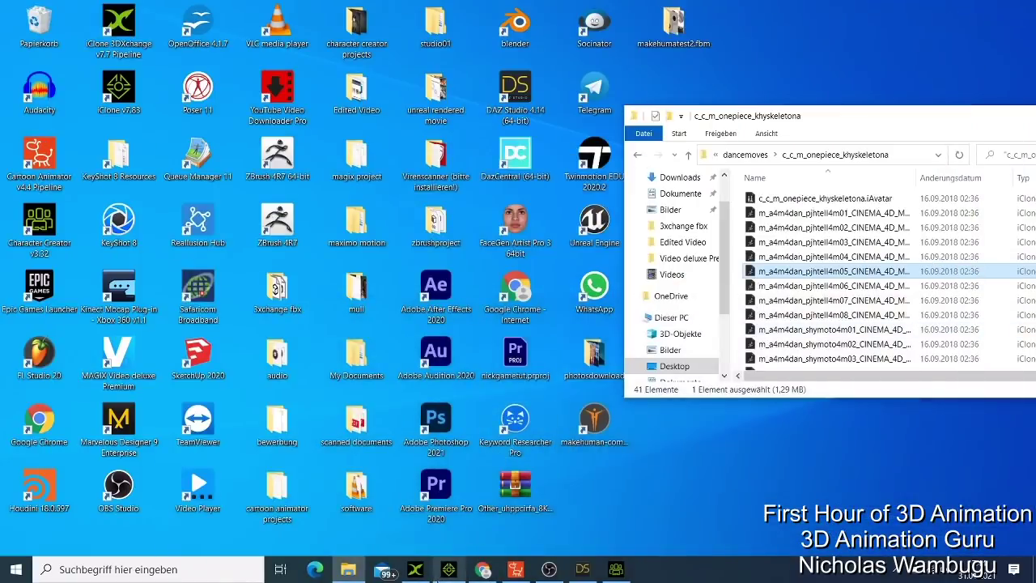
{"action": "left_click", "coordinate": [449, 571]}
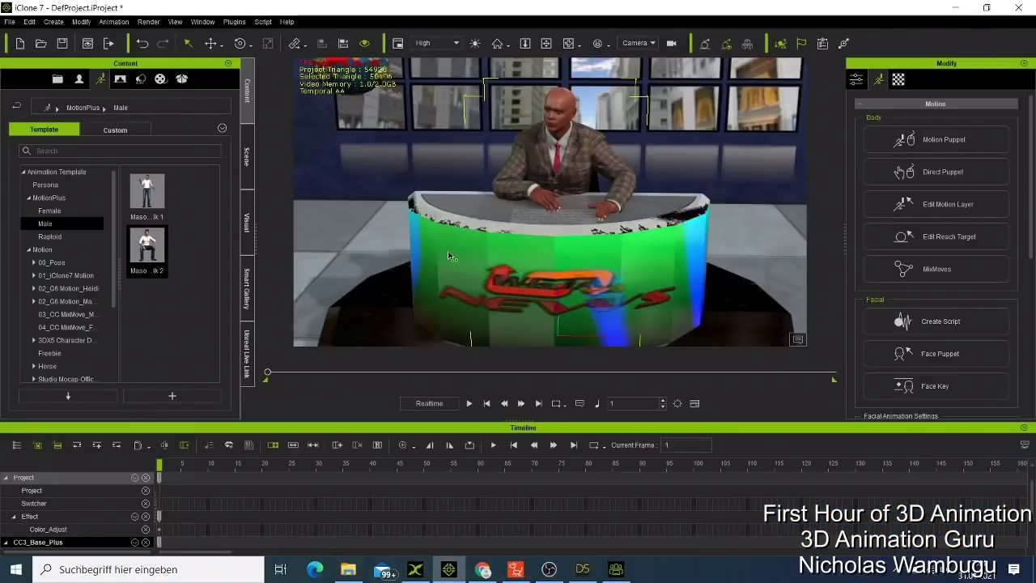
{"action": "left_click", "coordinate": [966, 12]}
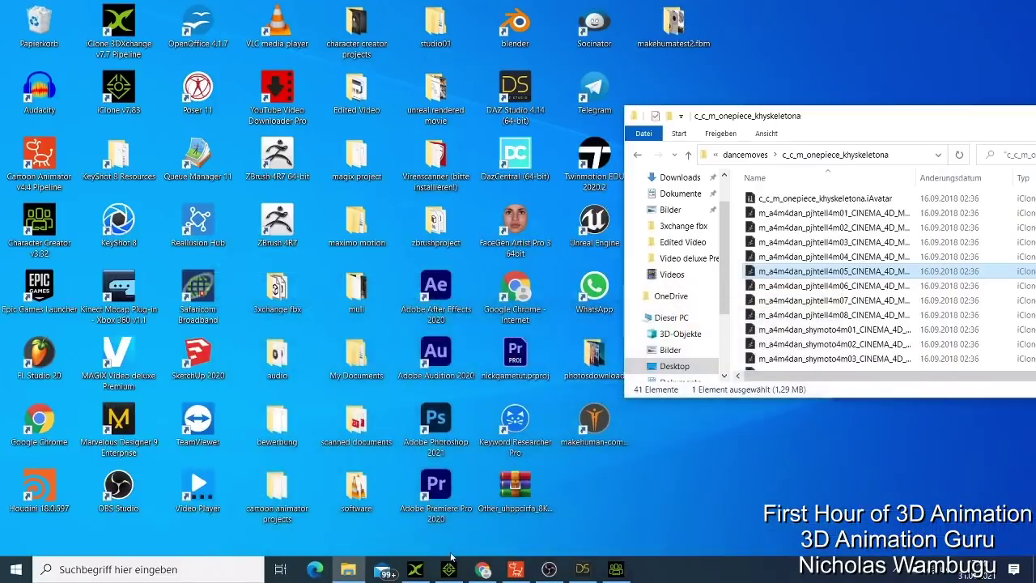
{"action": "left_click", "coordinate": [415, 570]}
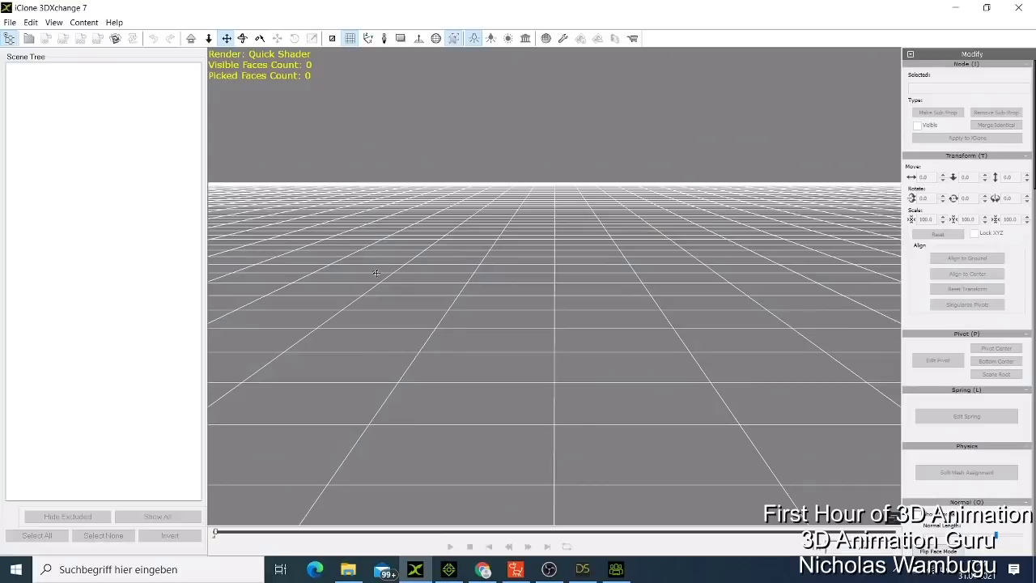
In a new Chrome tab, search Google for 'maximo' and open the Mixamo website.
{"action": "left_click", "coordinate": [473, 576]}
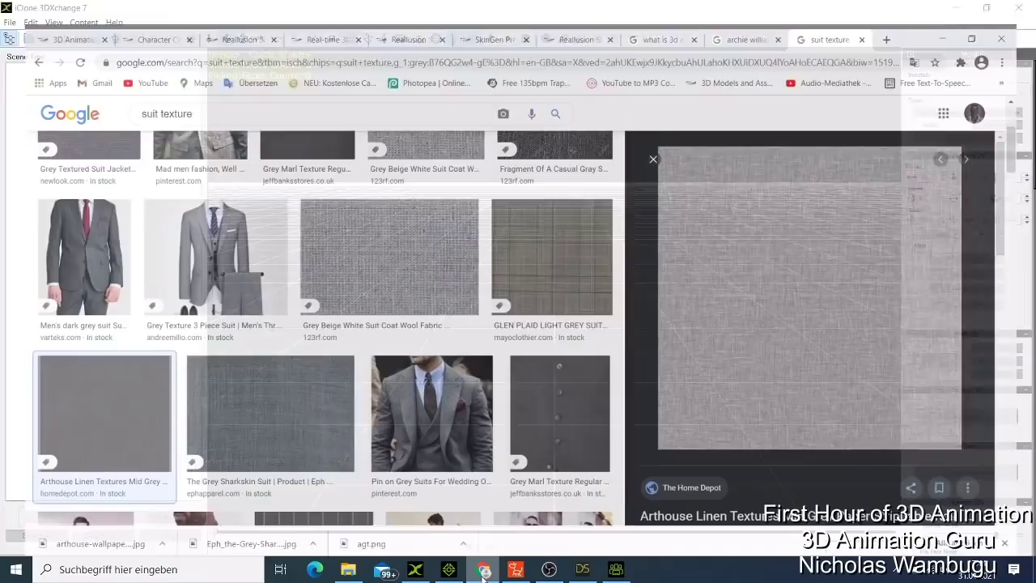
{"action": "left_click", "coordinate": [753, 11]}
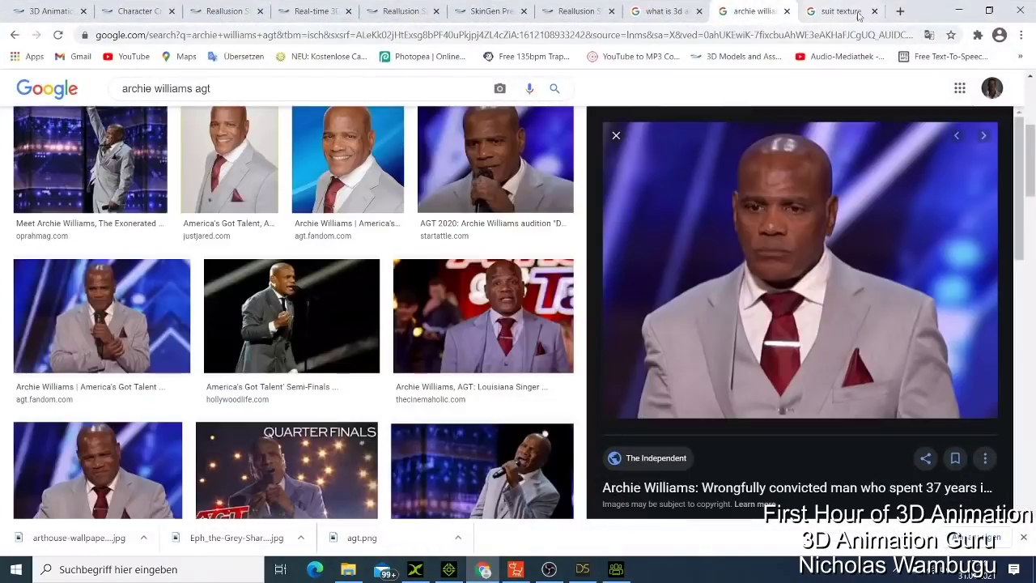
{"action": "left_click", "coordinate": [900, 12]}
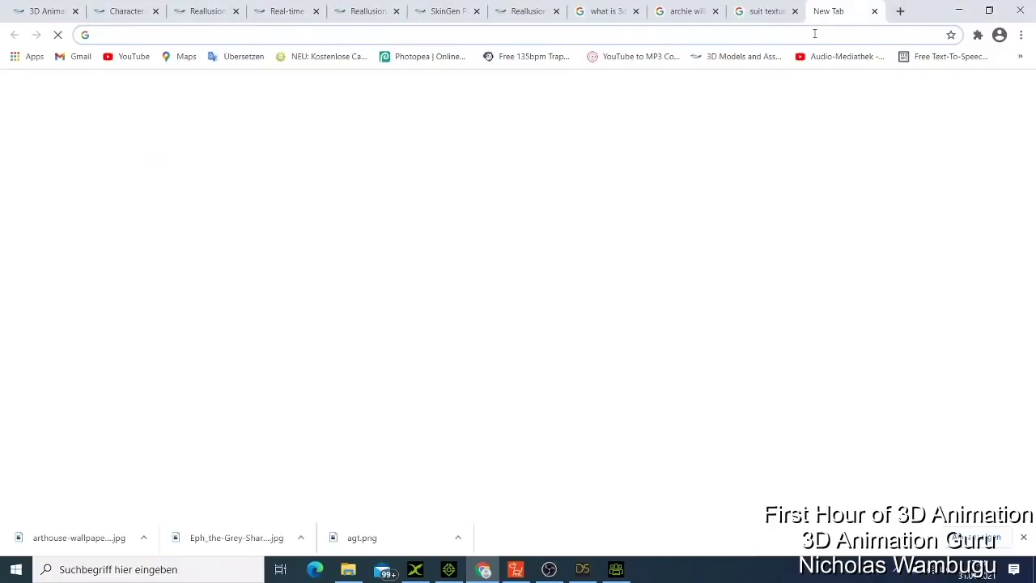
{"action": "type", "text": "max"}
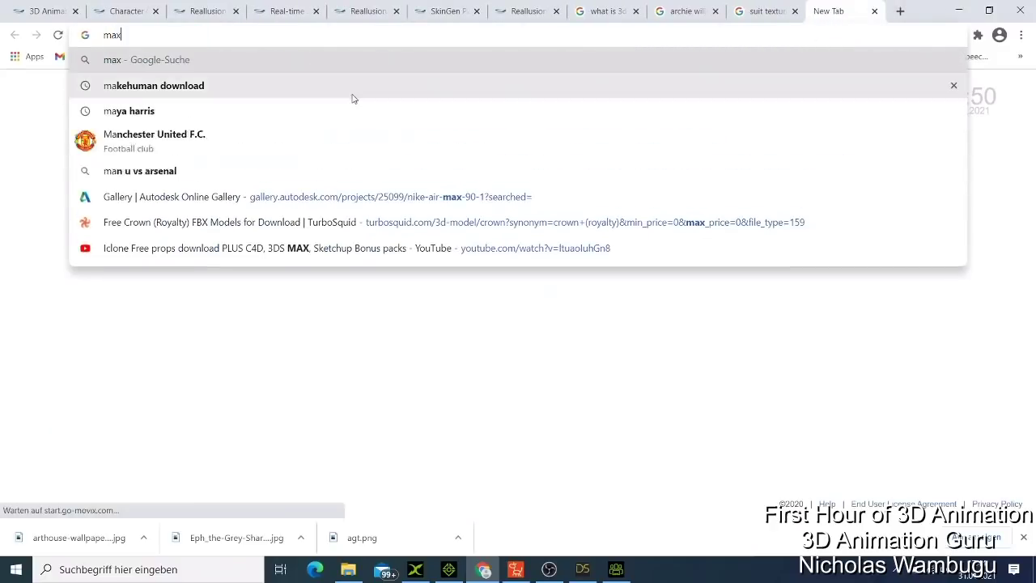
{"action": "left_click", "coordinate": [233, 94]}
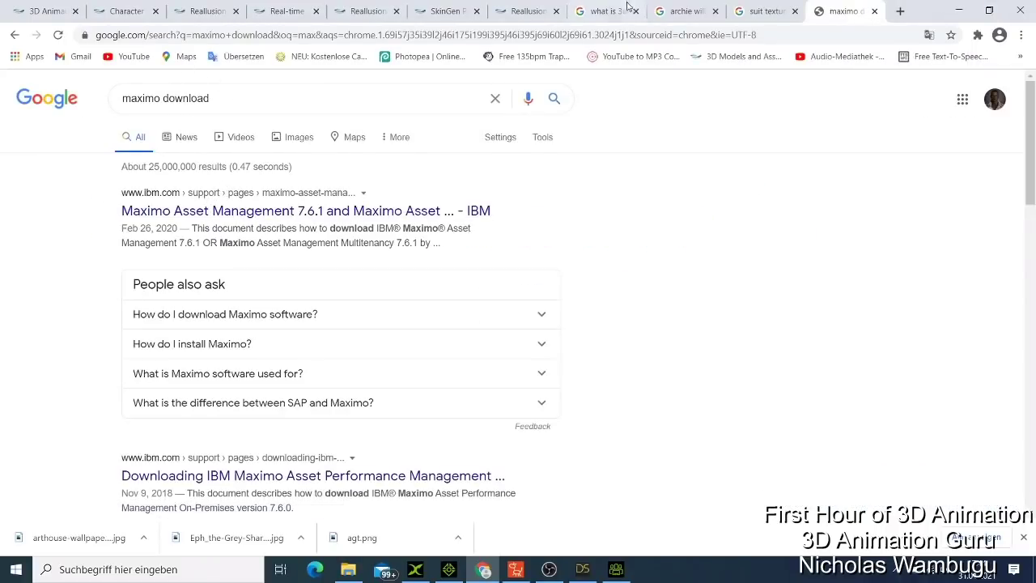
{"action": "left_click", "coordinate": [249, 100]}
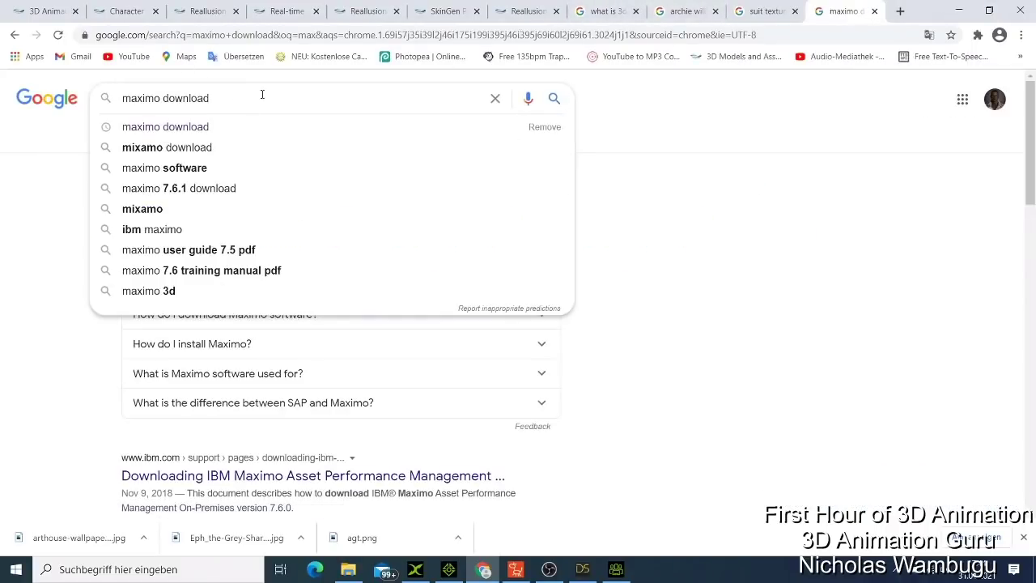
{"action": "key", "text": "BackSpace"}
{"action": "key", "text": "BackSpace"}
{"action": "key", "text": "BackSpace"}
{"action": "key", "text": "BackSpace"}
{"action": "key", "text": "BackSpace"}
{"action": "key", "text": "BackSpace"}
{"action": "key", "text": "BackSpace"}
{"action": "key", "text": "BackSpace"}
{"action": "left_click", "coordinate": [555, 98]}
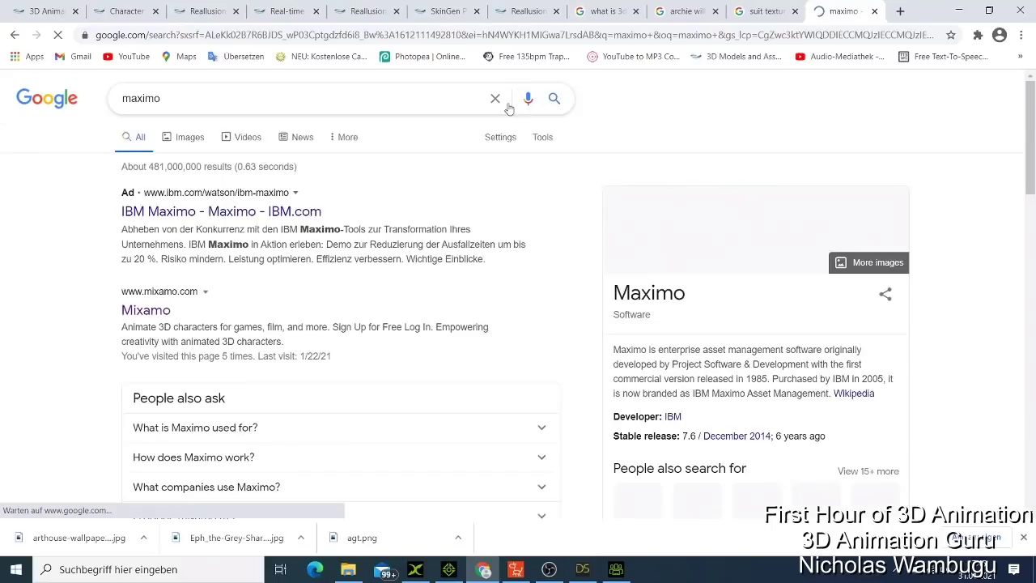
{"action": "scroll", "coordinate": [164, 191], "scroll_direction": "down", "scroll_amount": 2}
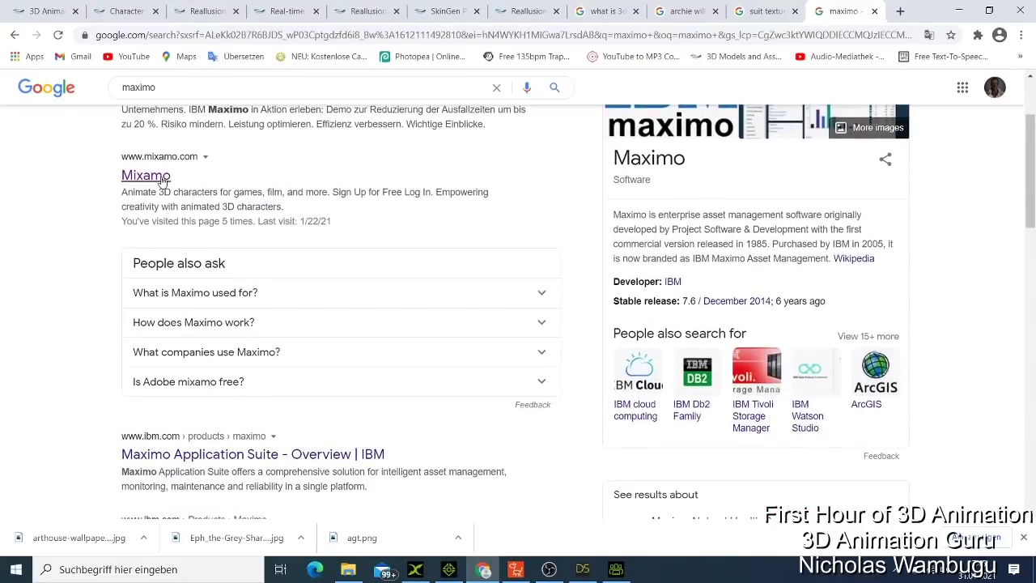
{"action": "left_click", "coordinate": [160, 177]}
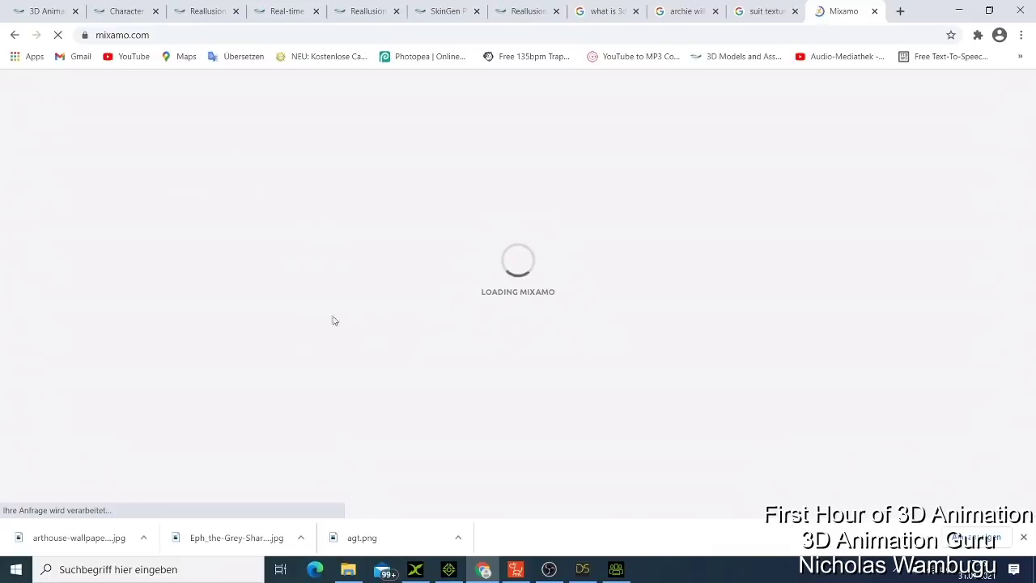
Glance at 3DXchange, then minimize it to return to the loaded Mixamo page.
{"action": "left_click", "coordinate": [414, 569]}
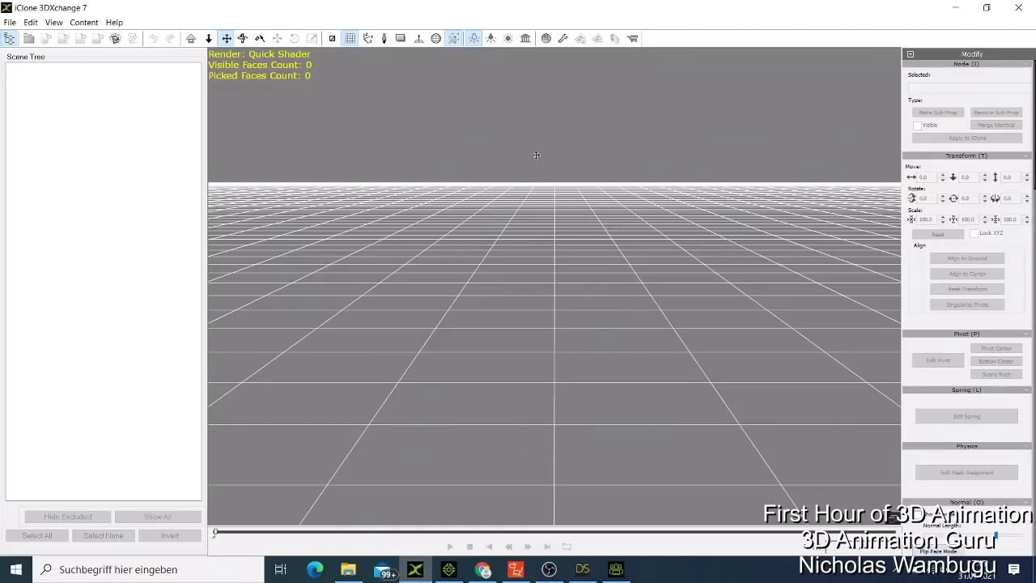
{"action": "left_click", "coordinate": [955, 8]}
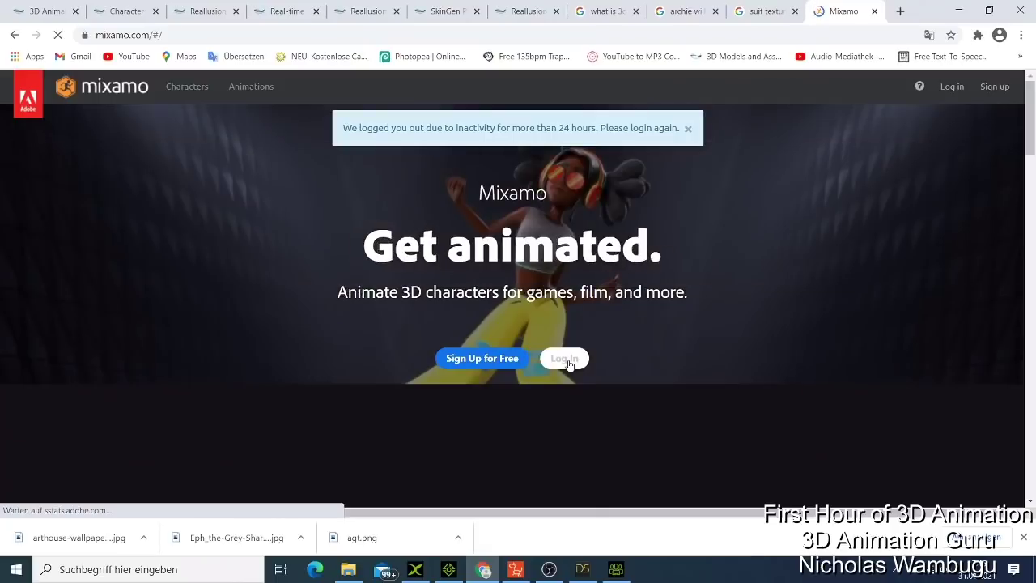
Log in to Mixamo through Google, choosing the saved account e-mail and entering its password.
{"action": "left_click", "coordinate": [566, 360]}
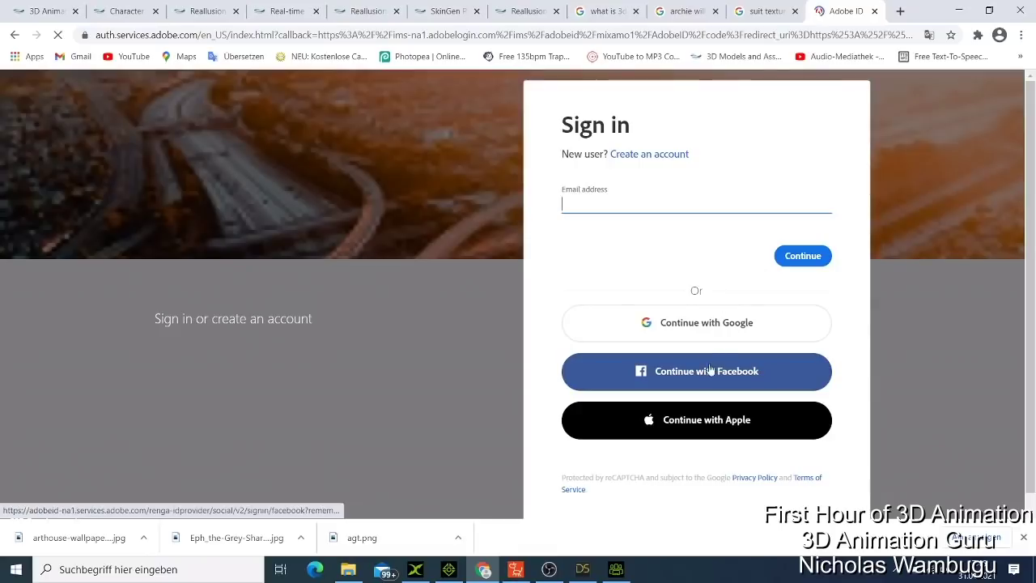
{"action": "left_click", "coordinate": [700, 330]}
{"action": "left_click", "coordinate": [701, 324]}
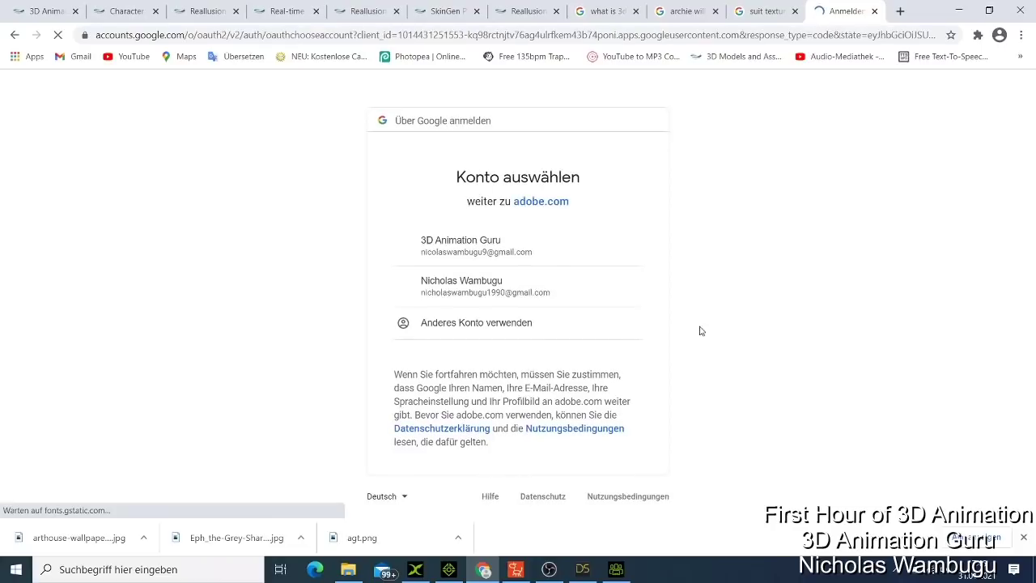
{"action": "left_click", "coordinate": [499, 324]}
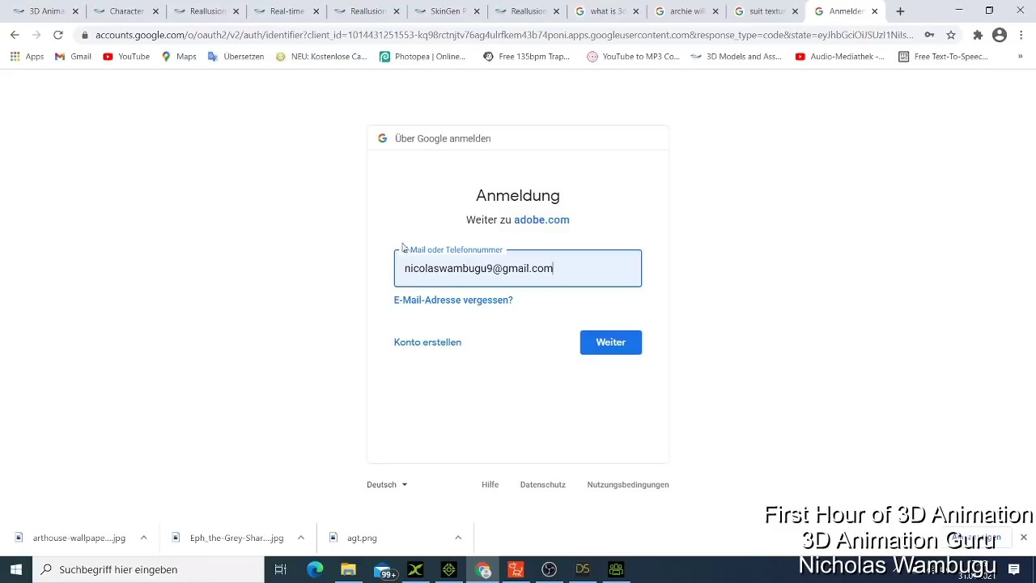
{"action": "left_click", "coordinate": [418, 265]}
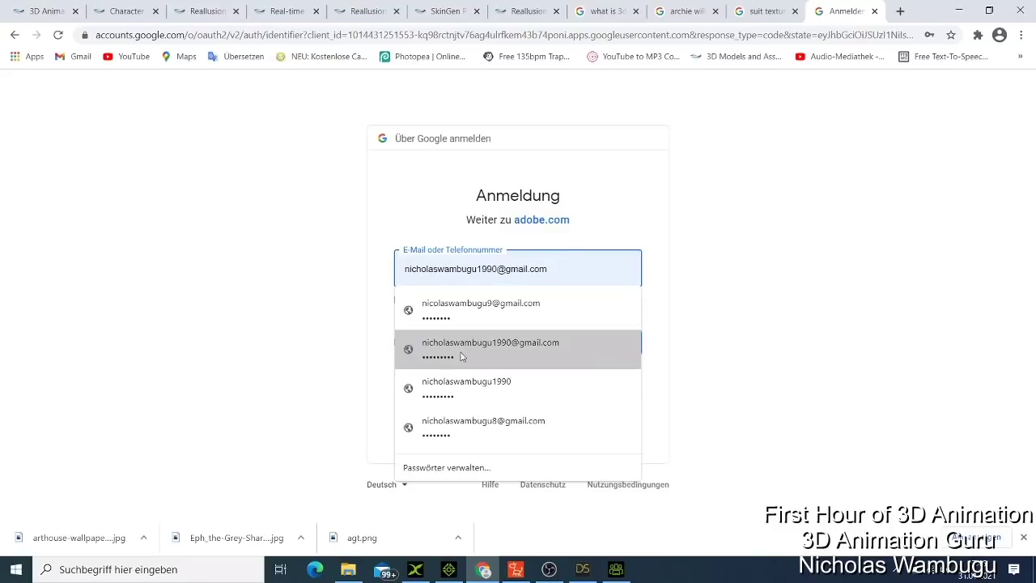
{"action": "left_click", "coordinate": [478, 417]}
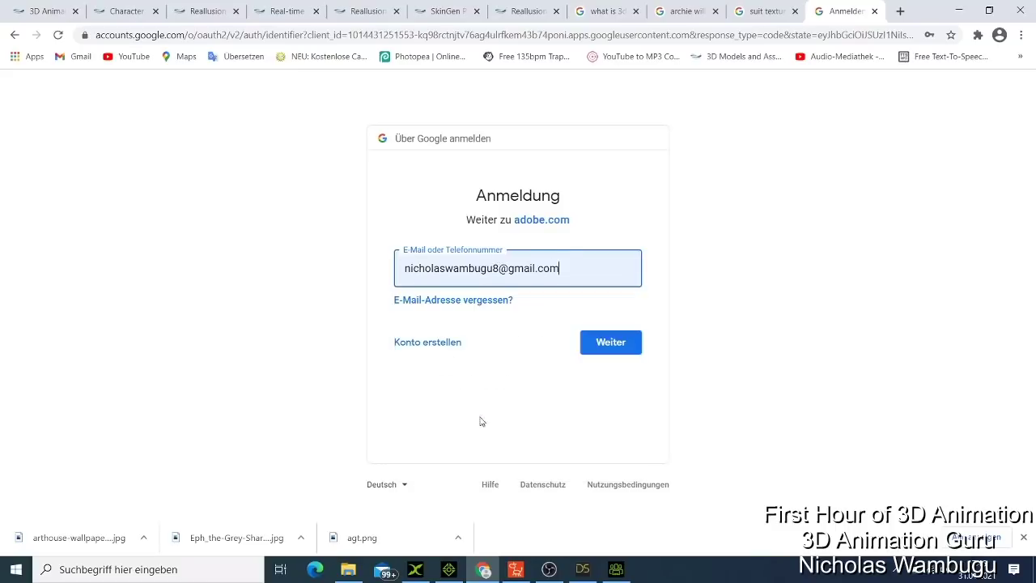
{"action": "left_click", "coordinate": [612, 343]}
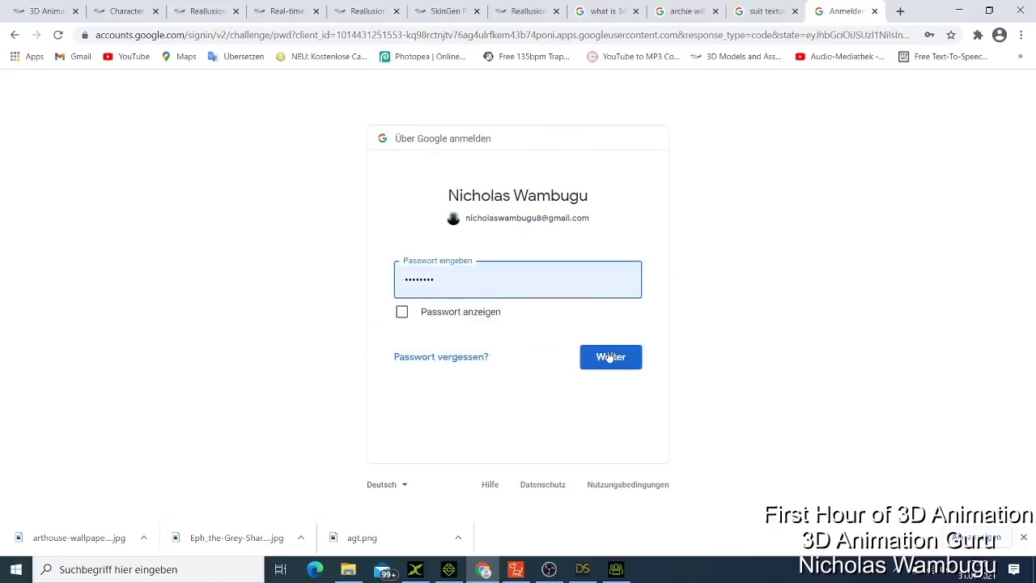
{"action": "left_click", "coordinate": [611, 357]}
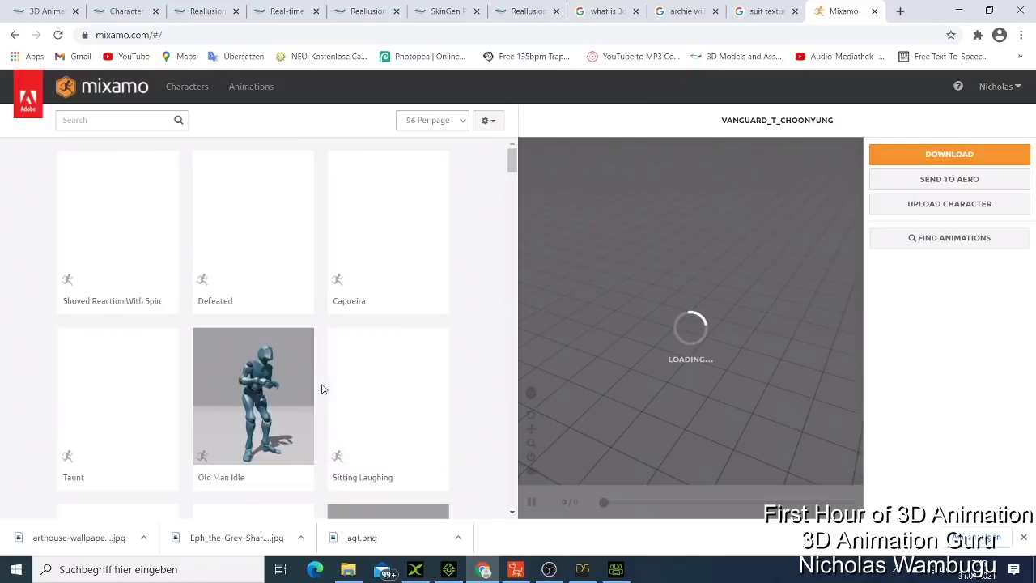
Review Mixamo's download settings (FBX Binary, T-pose), then close the tab and return to 3DXchange.
{"action": "scroll", "coordinate": [334, 396], "scroll_direction": "down", "scroll_amount": 2}
{"action": "scroll", "coordinate": [333, 396], "scroll_direction": "down", "scroll_amount": 1}
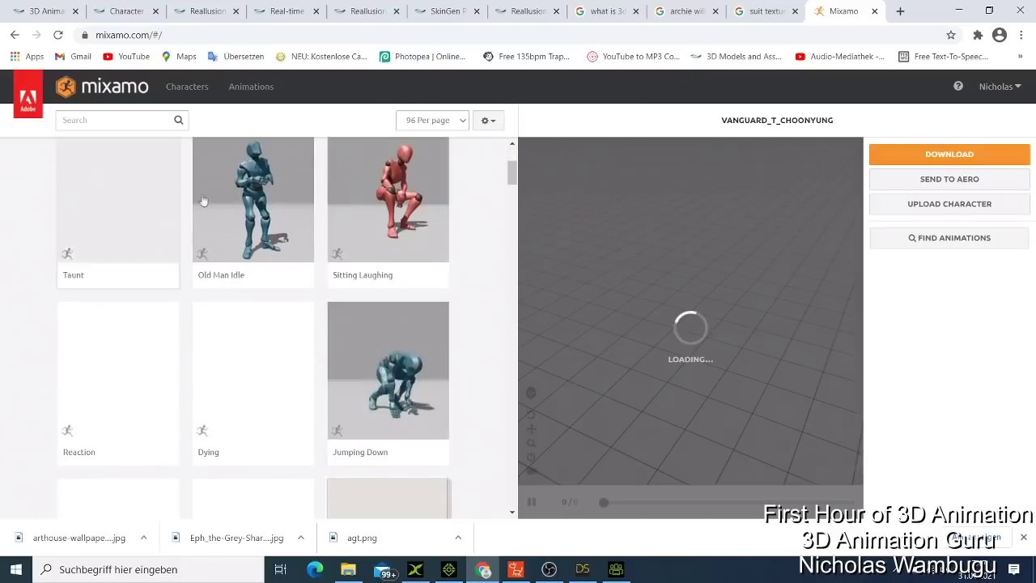
{"action": "scroll", "coordinate": [308, 241], "scroll_direction": "up", "scroll_amount": 2}
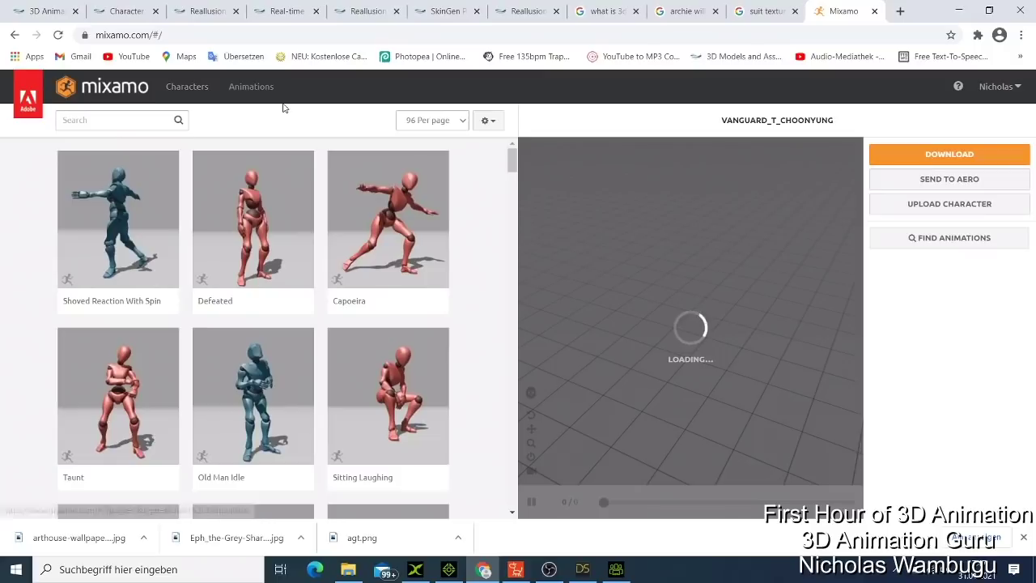
{"action": "left_click", "coordinate": [934, 154]}
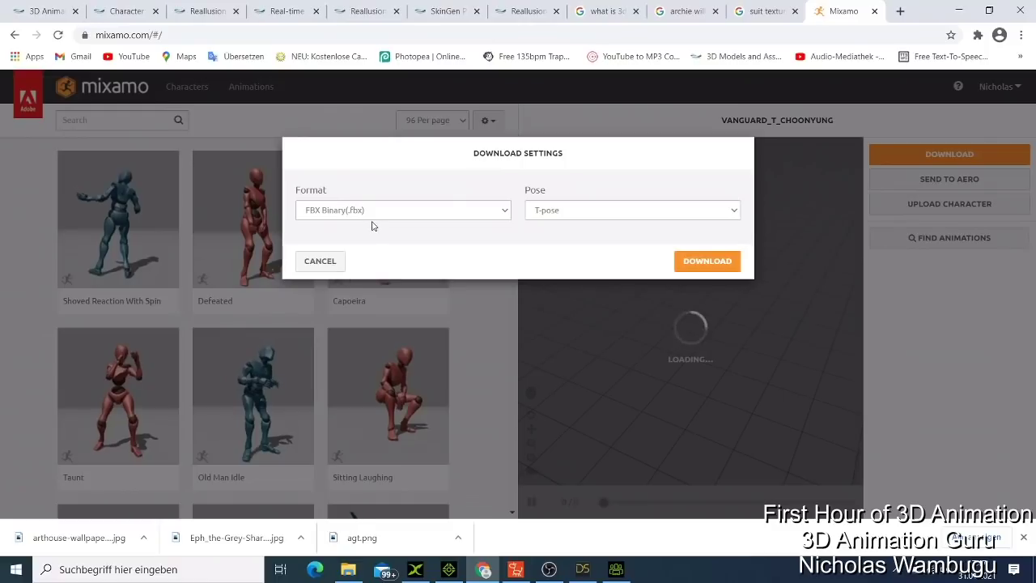
{"action": "left_click", "coordinate": [634, 215]}
{"action": "left_click", "coordinate": [632, 215]}
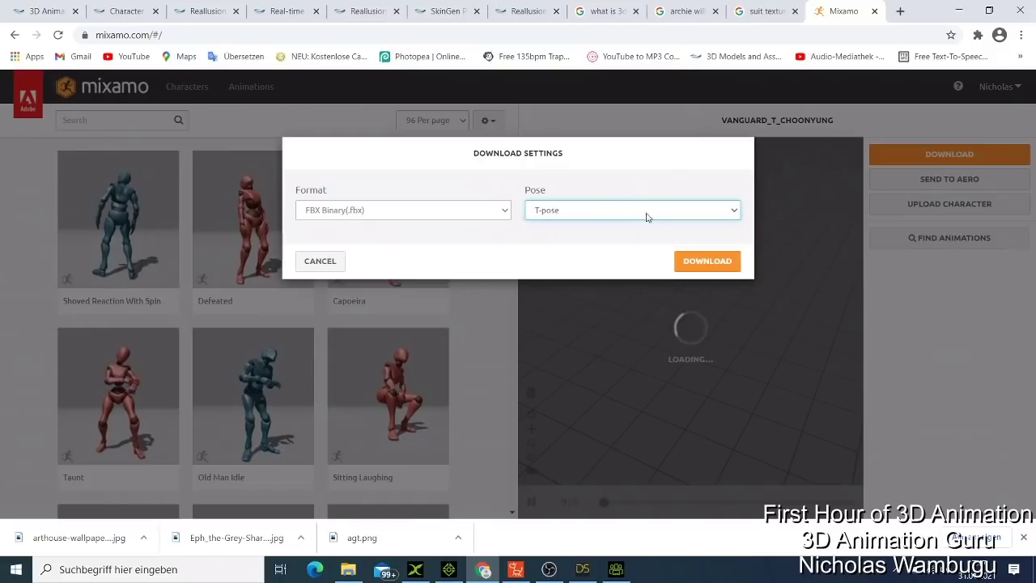
{"action": "left_click", "coordinate": [874, 11]}
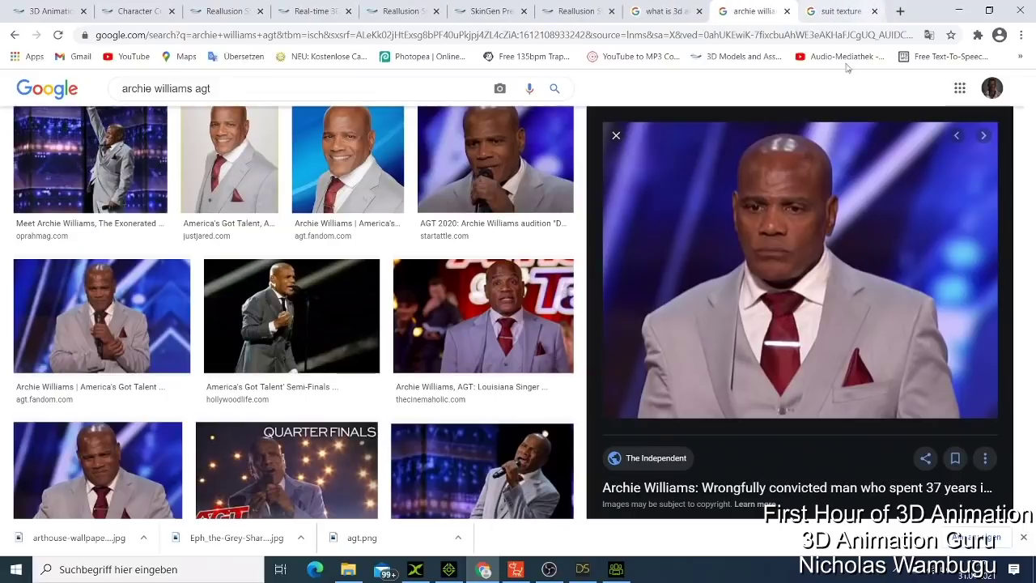
{"action": "left_click", "coordinate": [415, 568]}
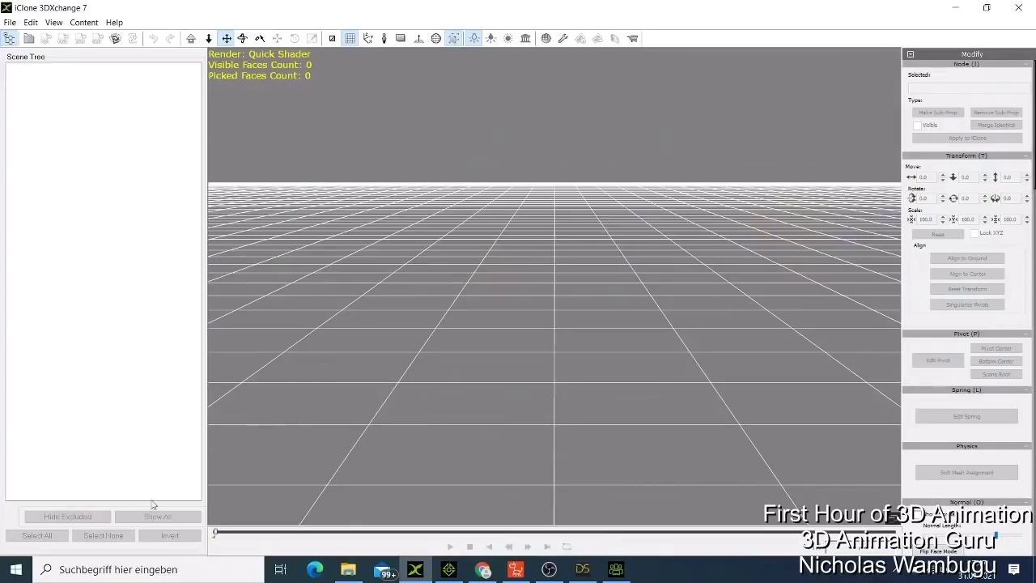
In iClone 7, open the Export FBX settings with the Blender target preset at 24 fps.
{"action": "left_click", "coordinate": [448, 569]}
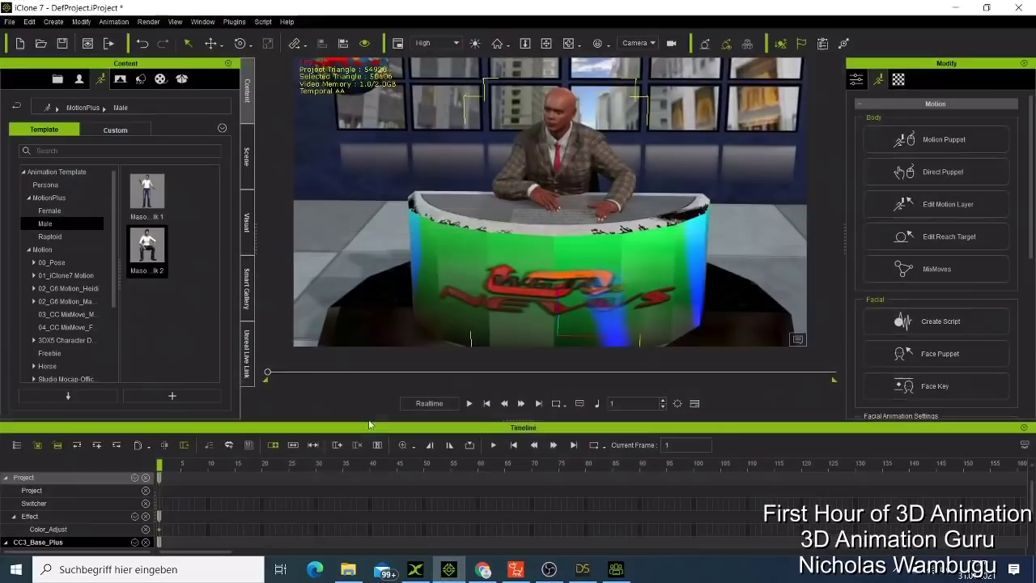
{"action": "left_click", "coordinate": [8, 22]}
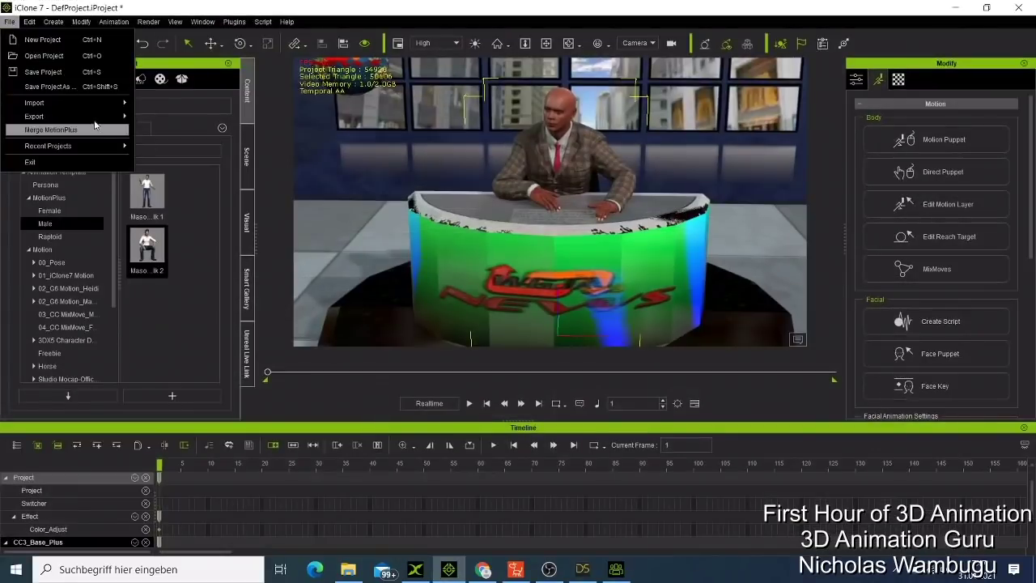
{"action": "mouse_move", "coordinate": [96, 119]}
{"action": "left_click", "coordinate": [171, 133]}
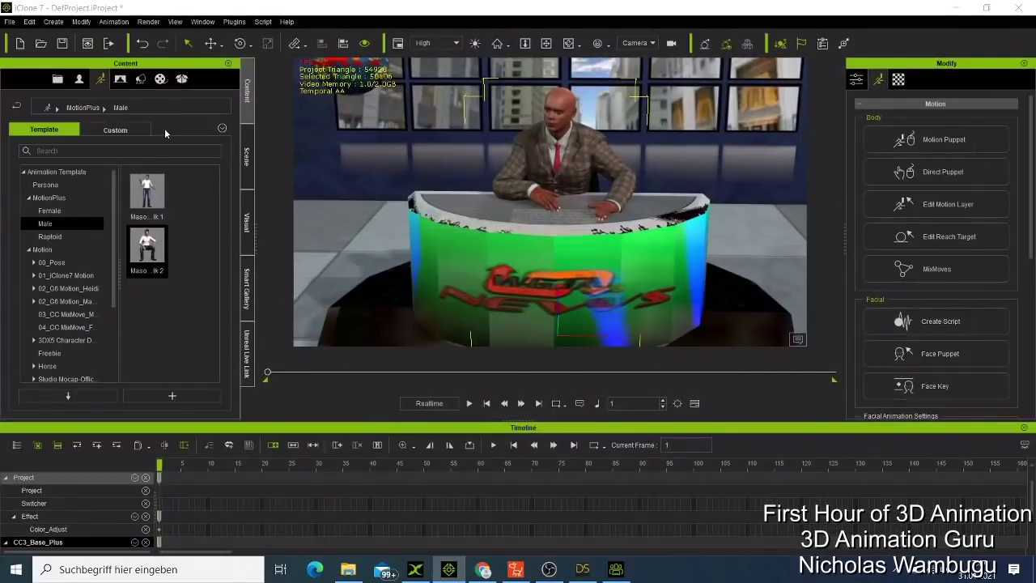
{"action": "left_click", "coordinate": [834, 108]}
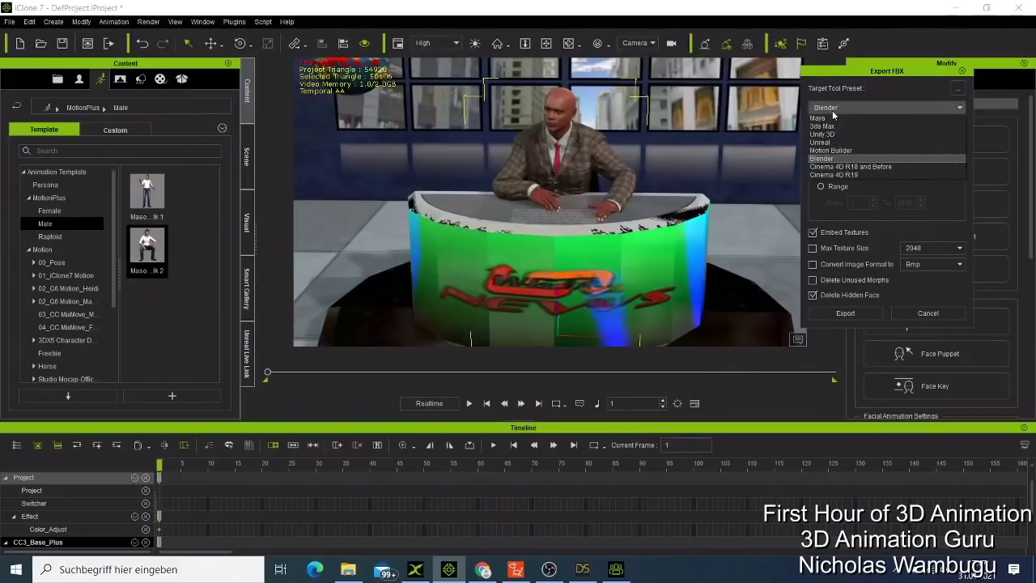
{"action": "left_click", "coordinate": [832, 159]}
{"action": "left_click", "coordinate": [922, 73]}
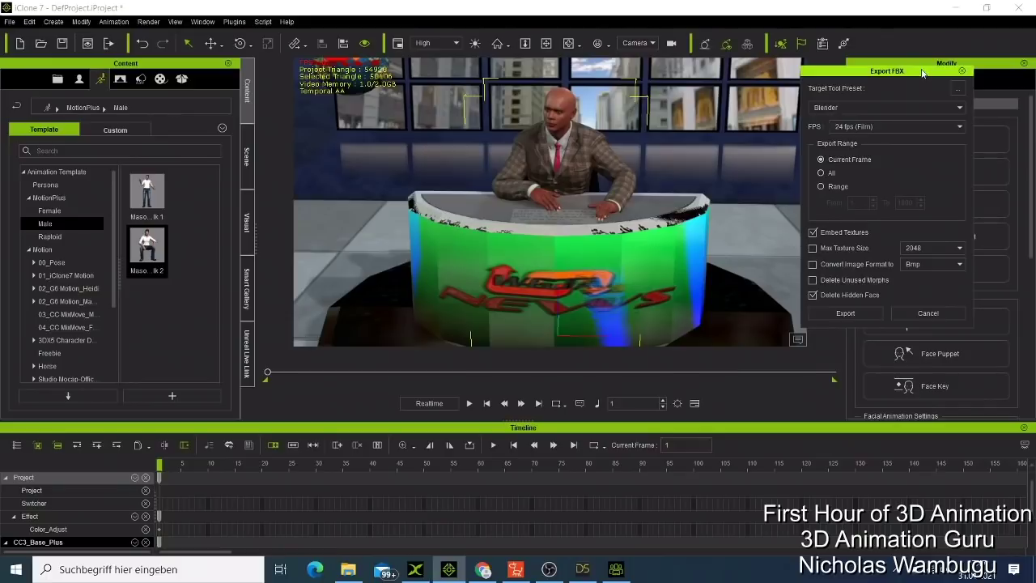